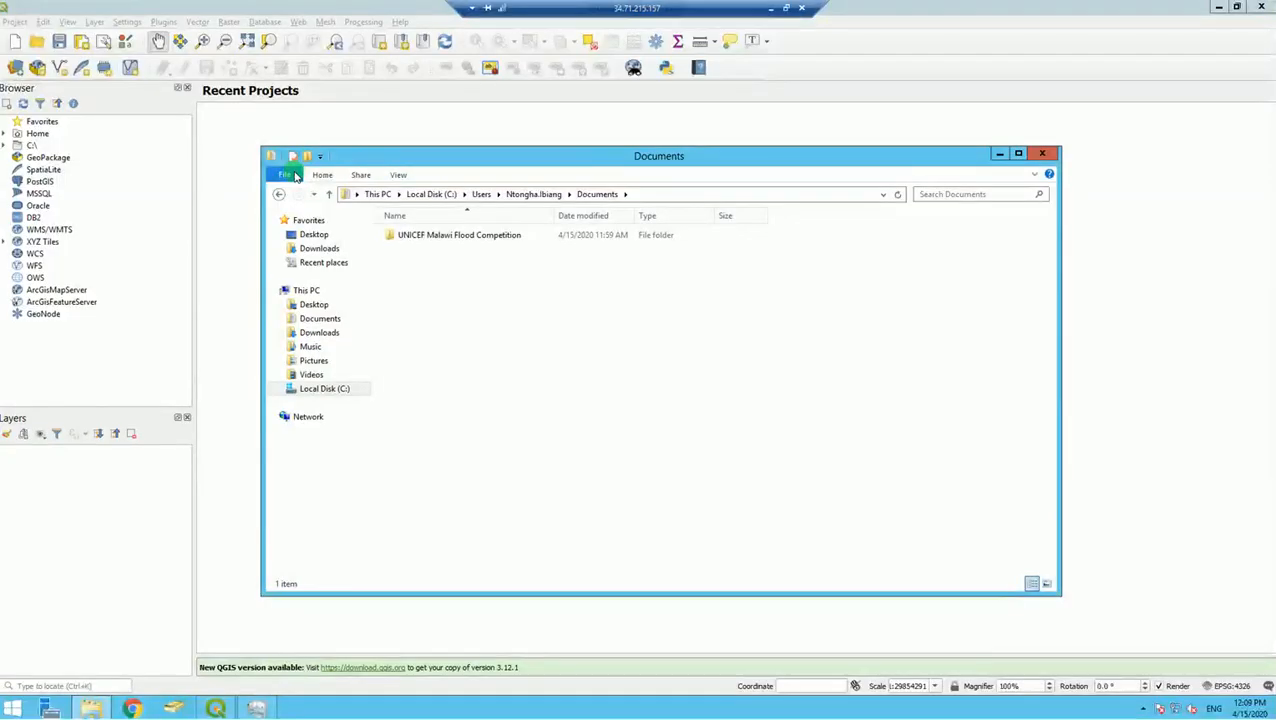
left_click_drag(80, 9, 154, 59)
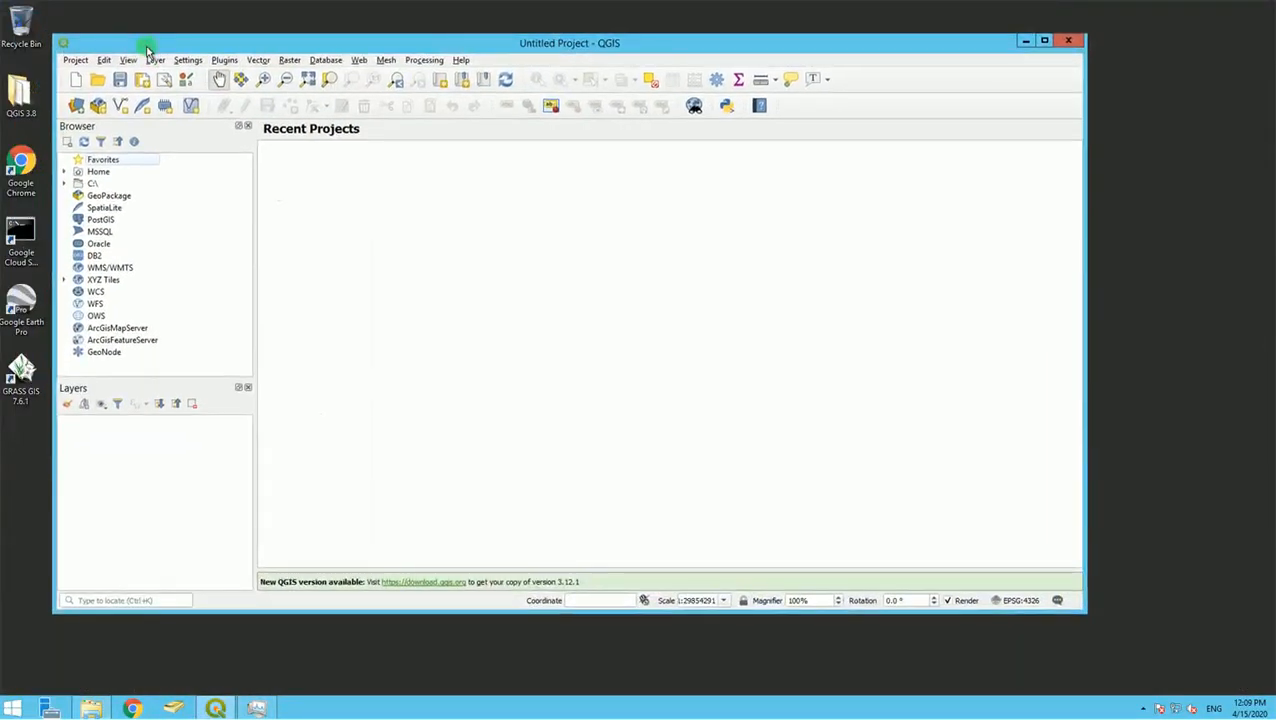
double_click(144, 47)
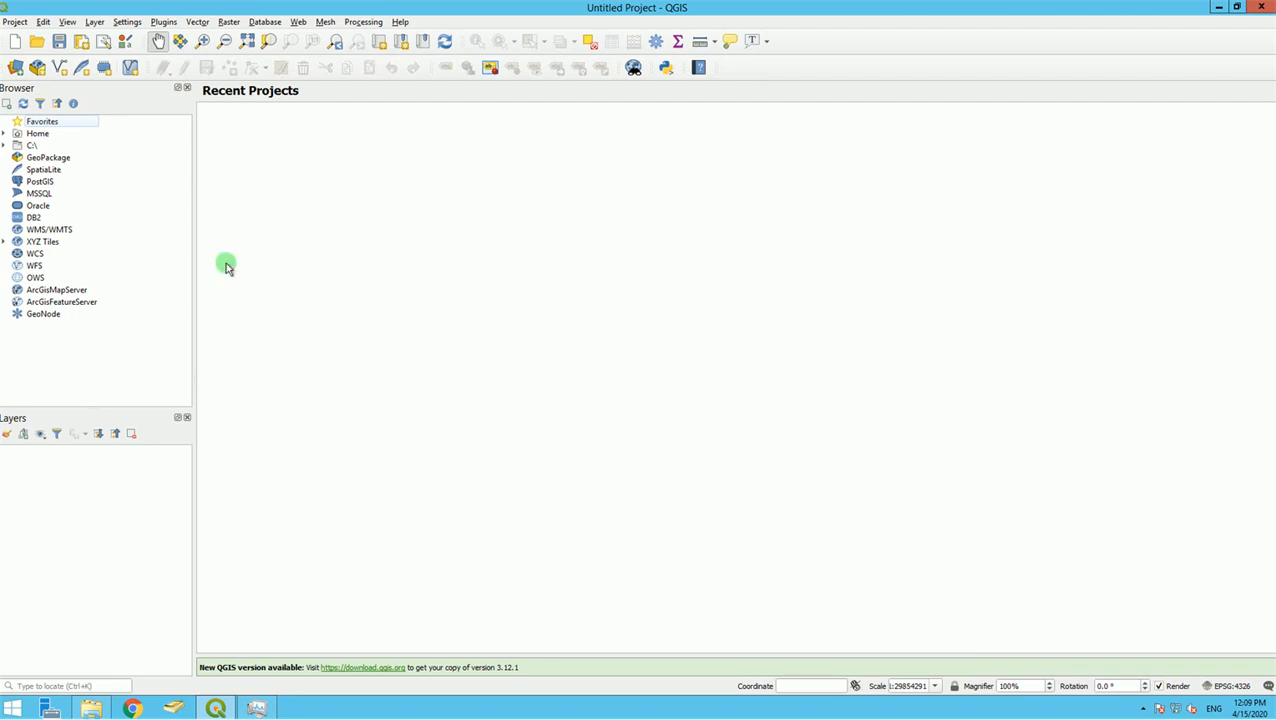
left_click(14, 22)
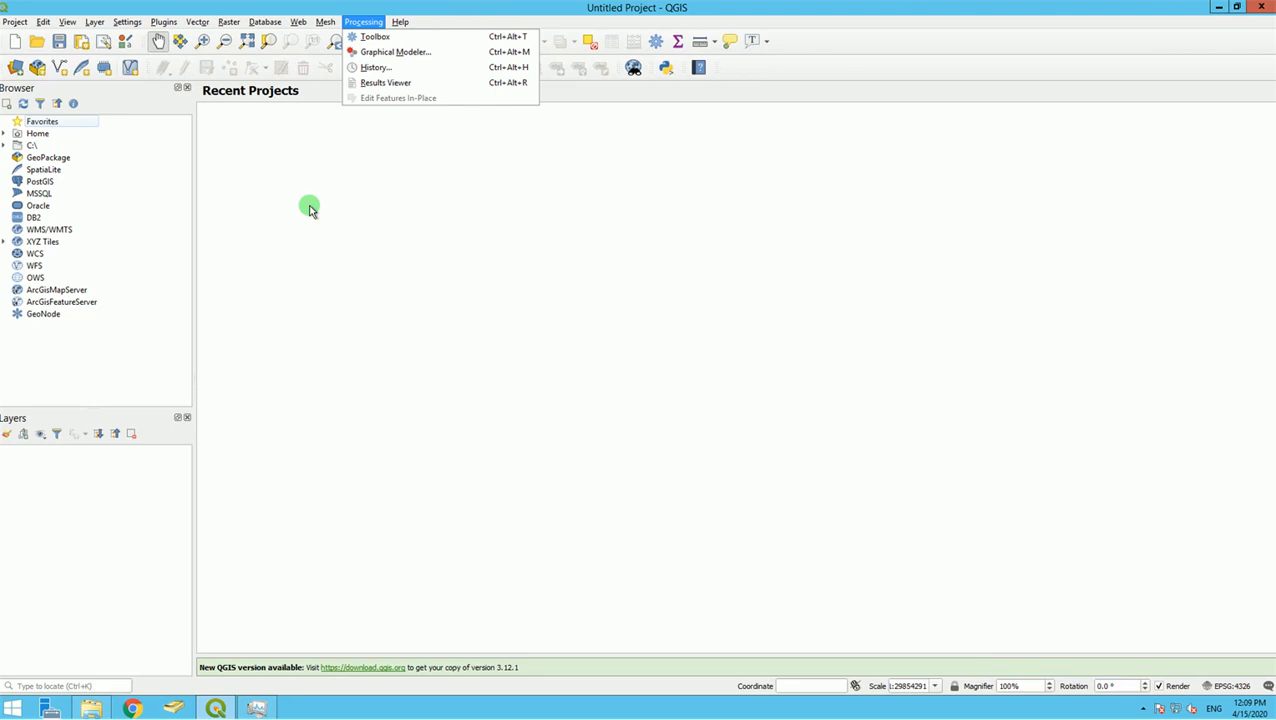
left_click(266, 255)
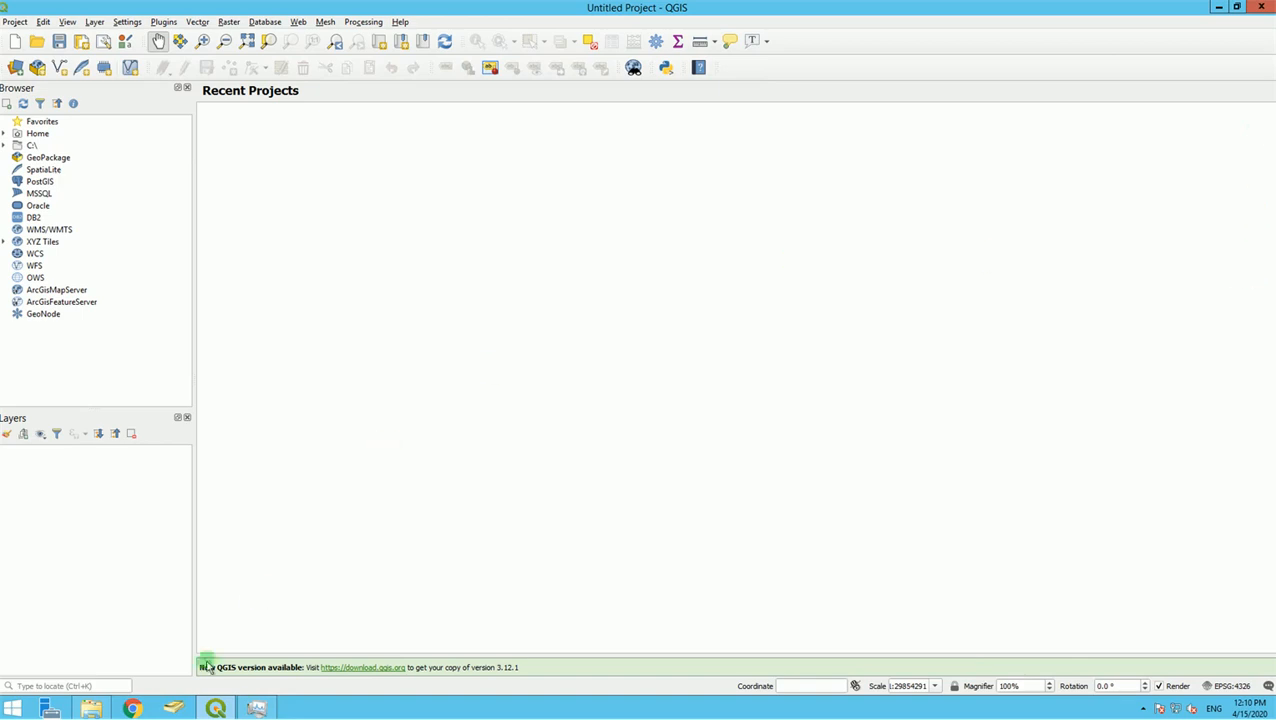
Step: Switch to File Explorer and add the UNICEF Malawi Flood Competition folder on Local Disk (C:) to Favorites
left_click(94, 709)
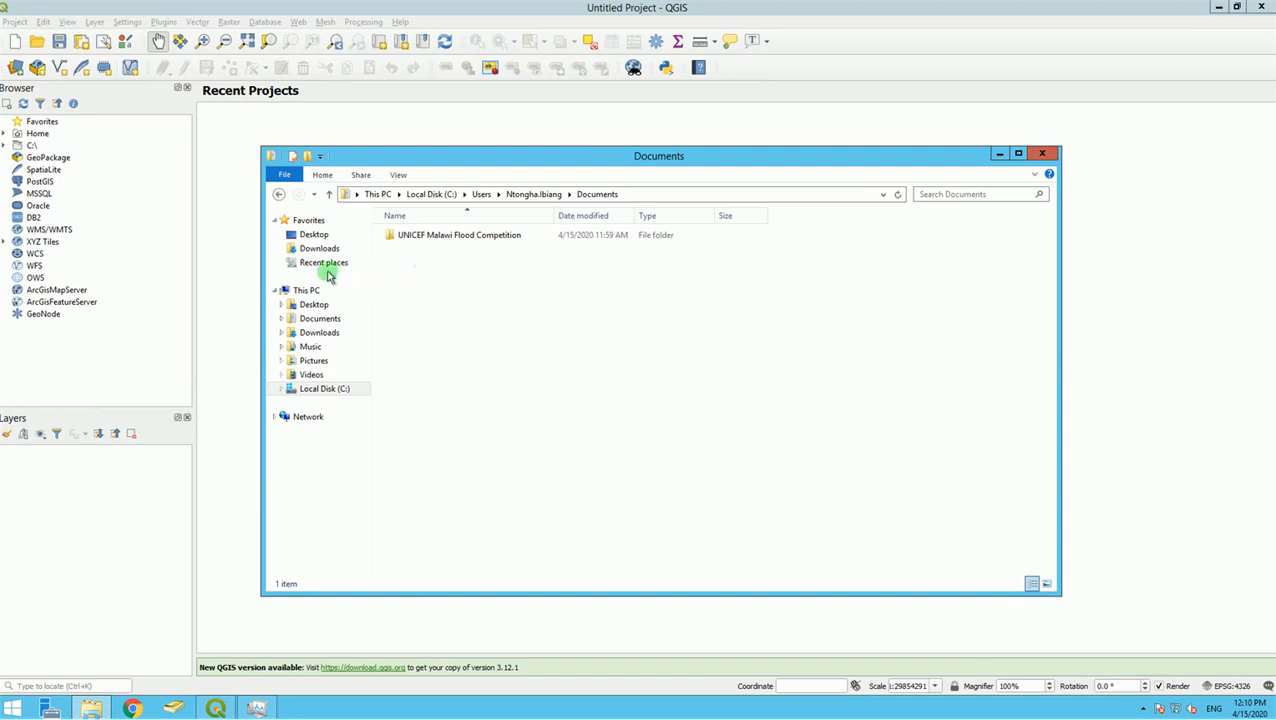
left_click(436, 194)
left_click(440, 283)
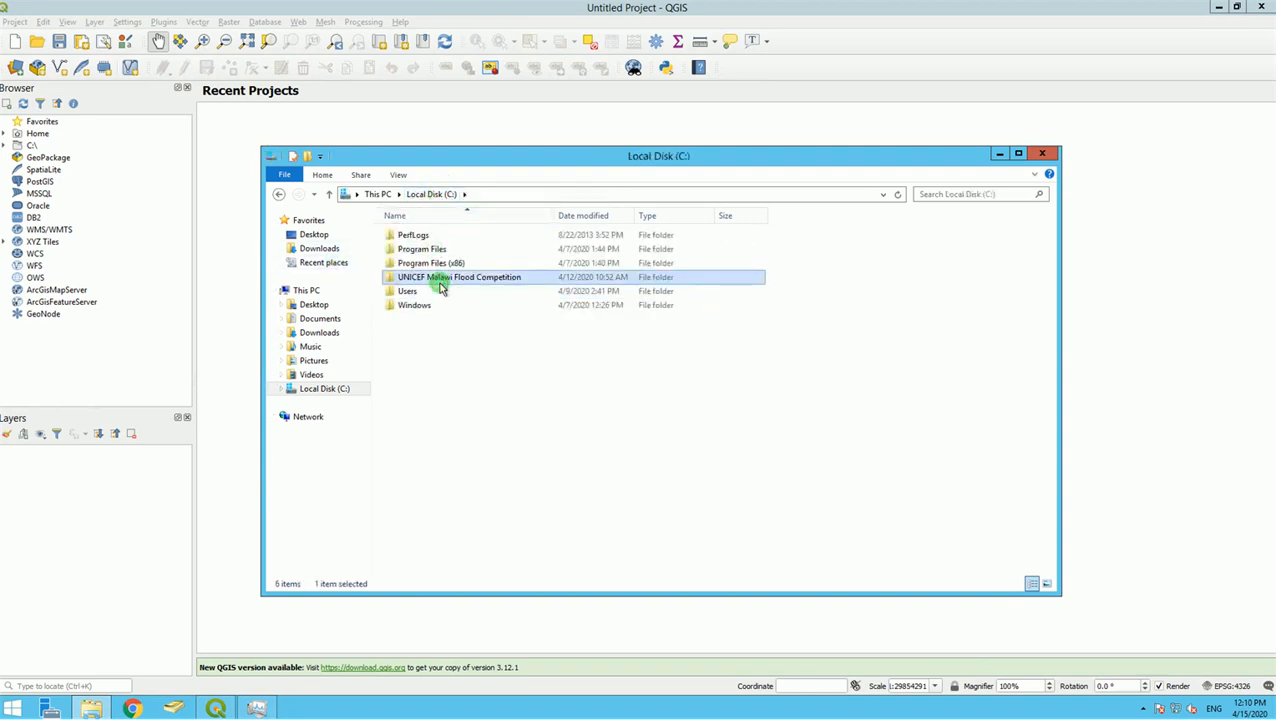
left_click_drag(444, 287, 320, 220)
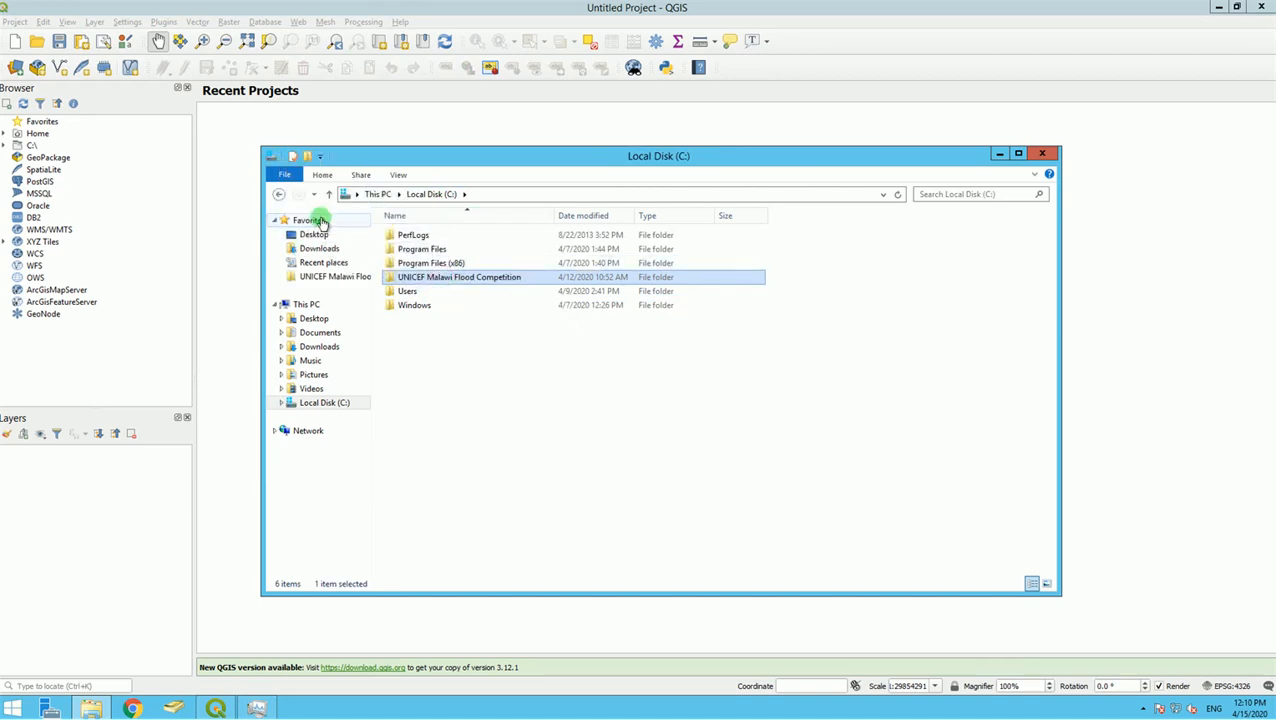
Step: Look through the two demographic folders in the competition's Datasets folder and open the Flood Extent folder
left_click(316, 278)
double_click(401, 236)
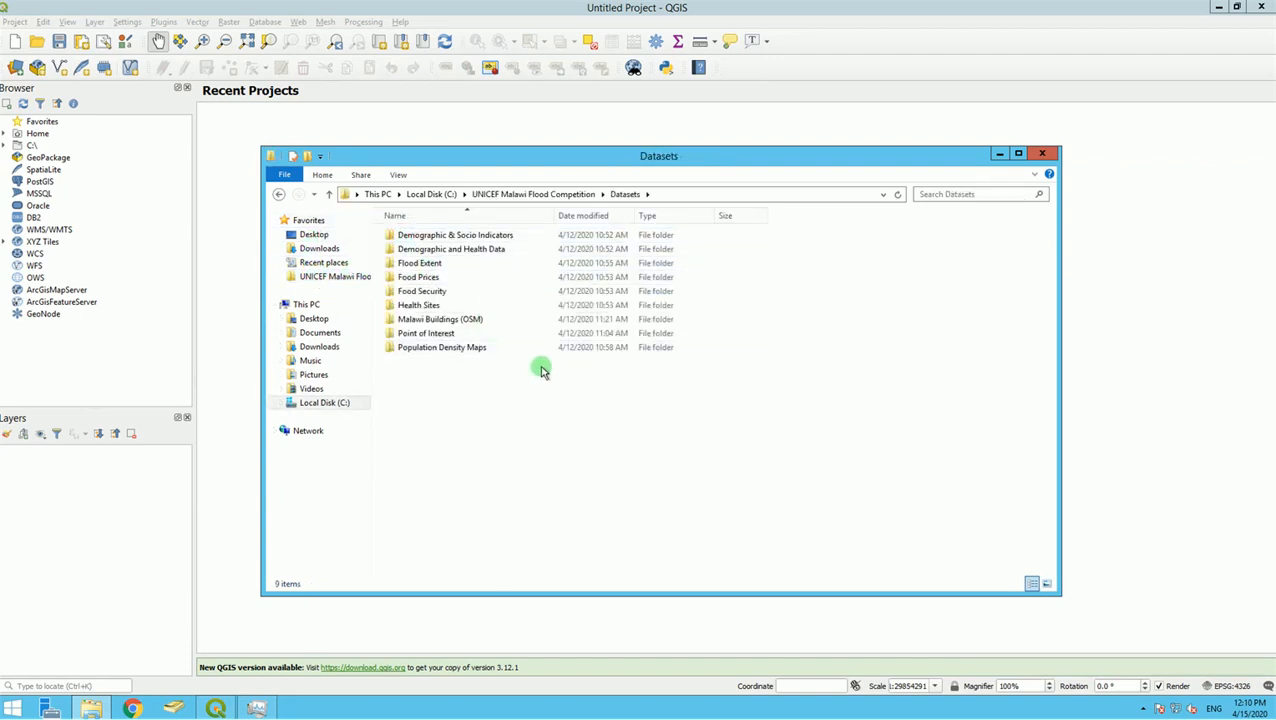
left_click(413, 237)
double_click(413, 237)
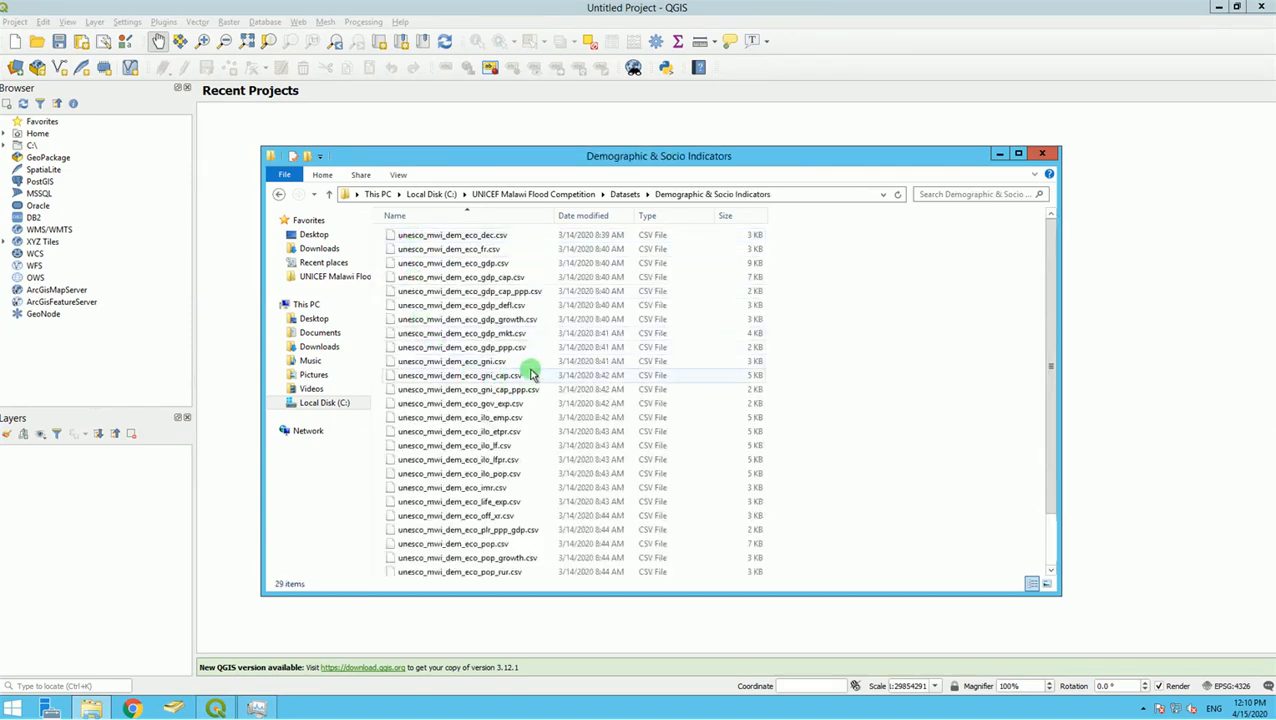
left_click(623, 195)
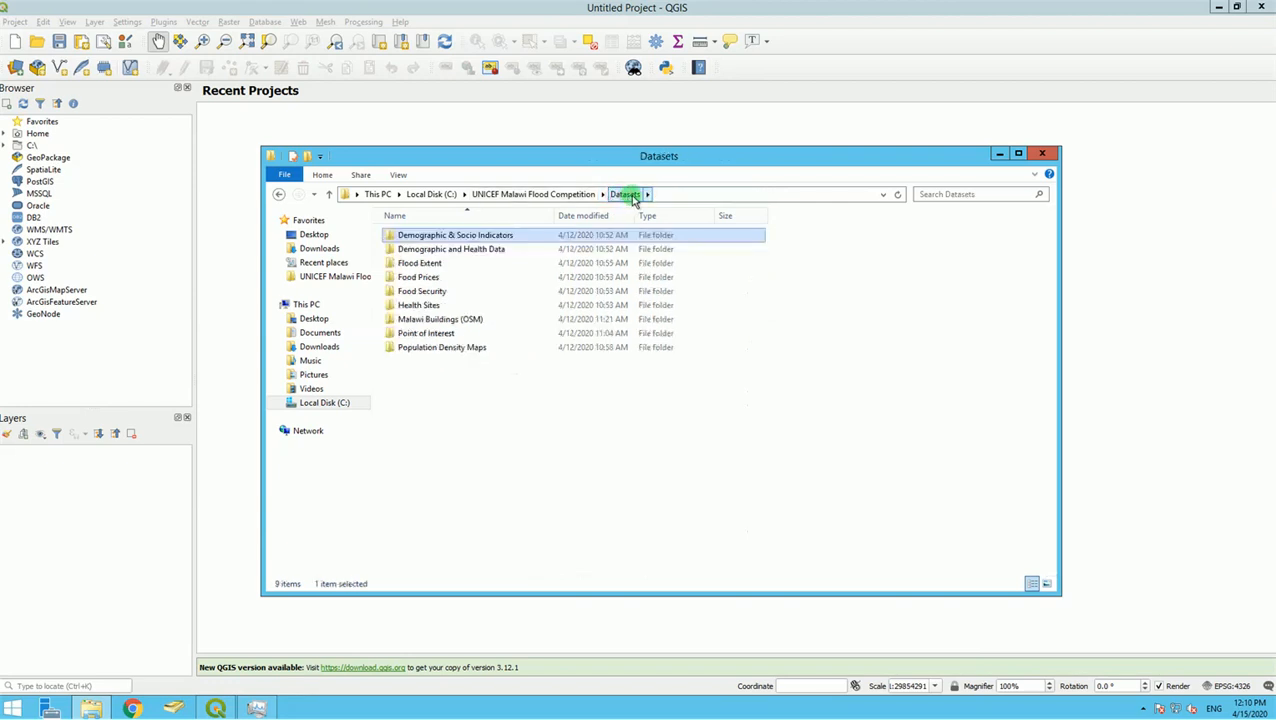
double_click(440, 250)
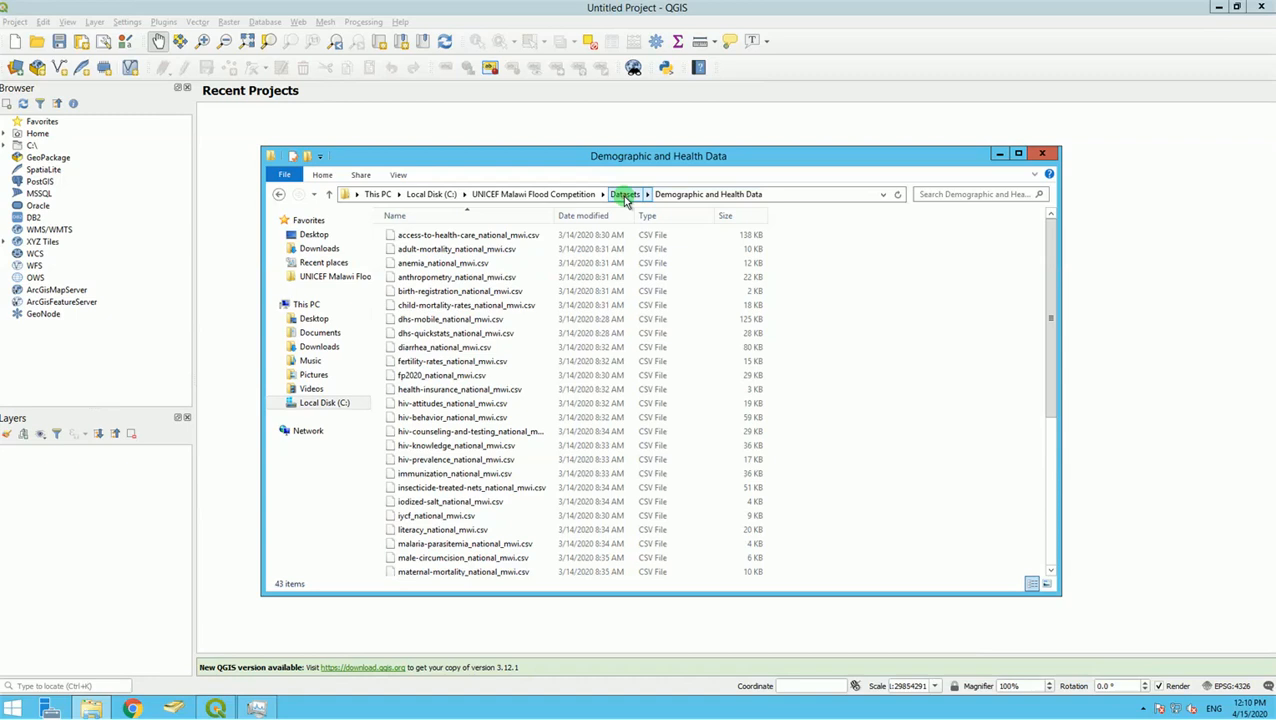
left_click(623, 195)
double_click(416, 263)
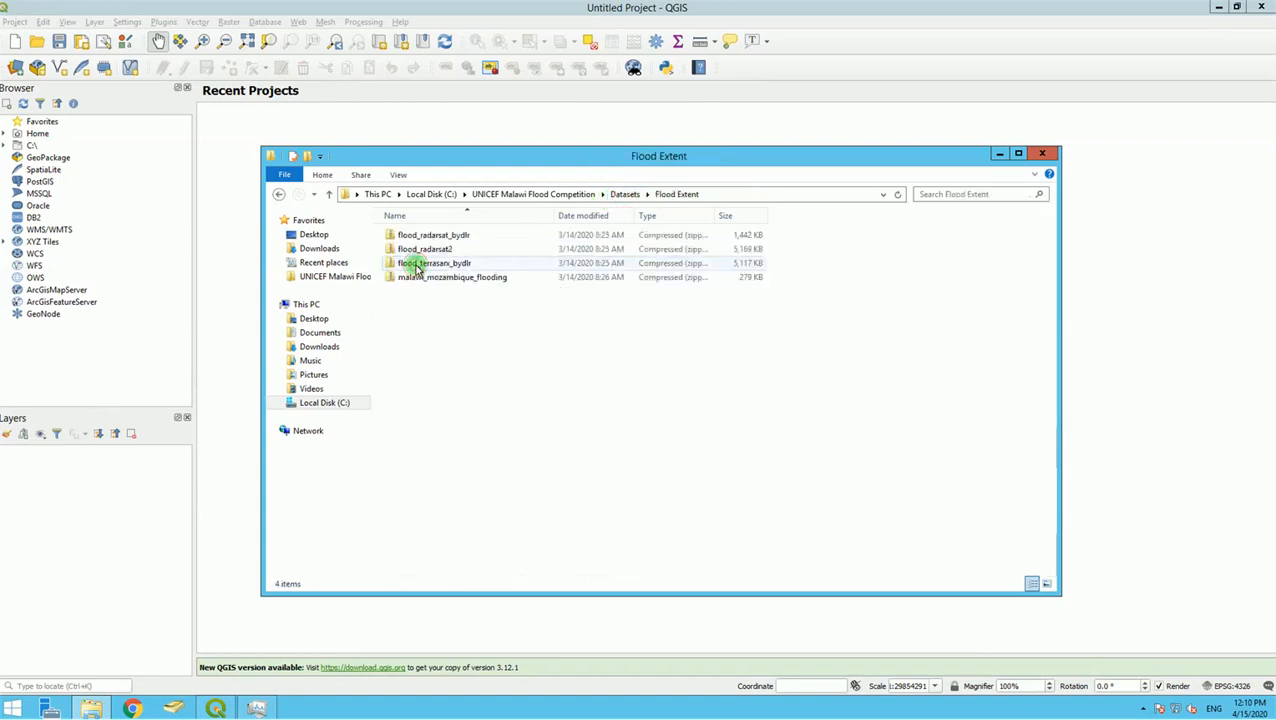
left_click_drag(533, 310, 388, 236)
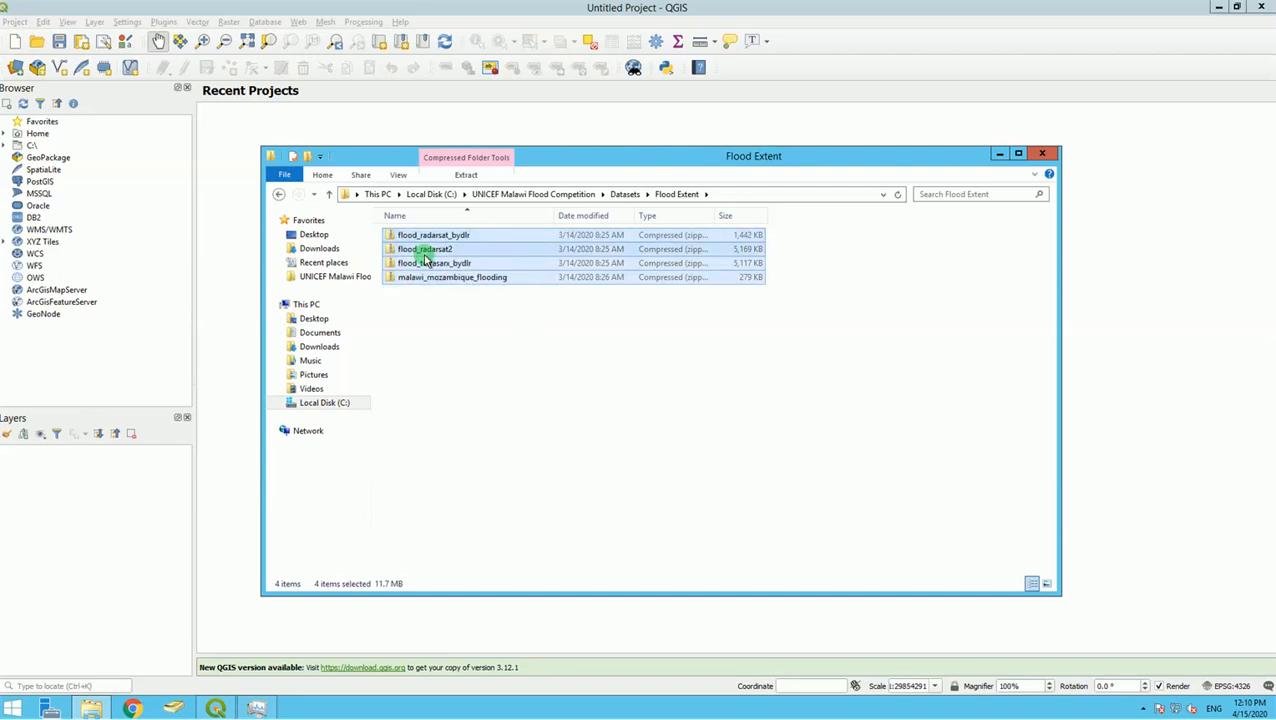
right_click(425, 259)
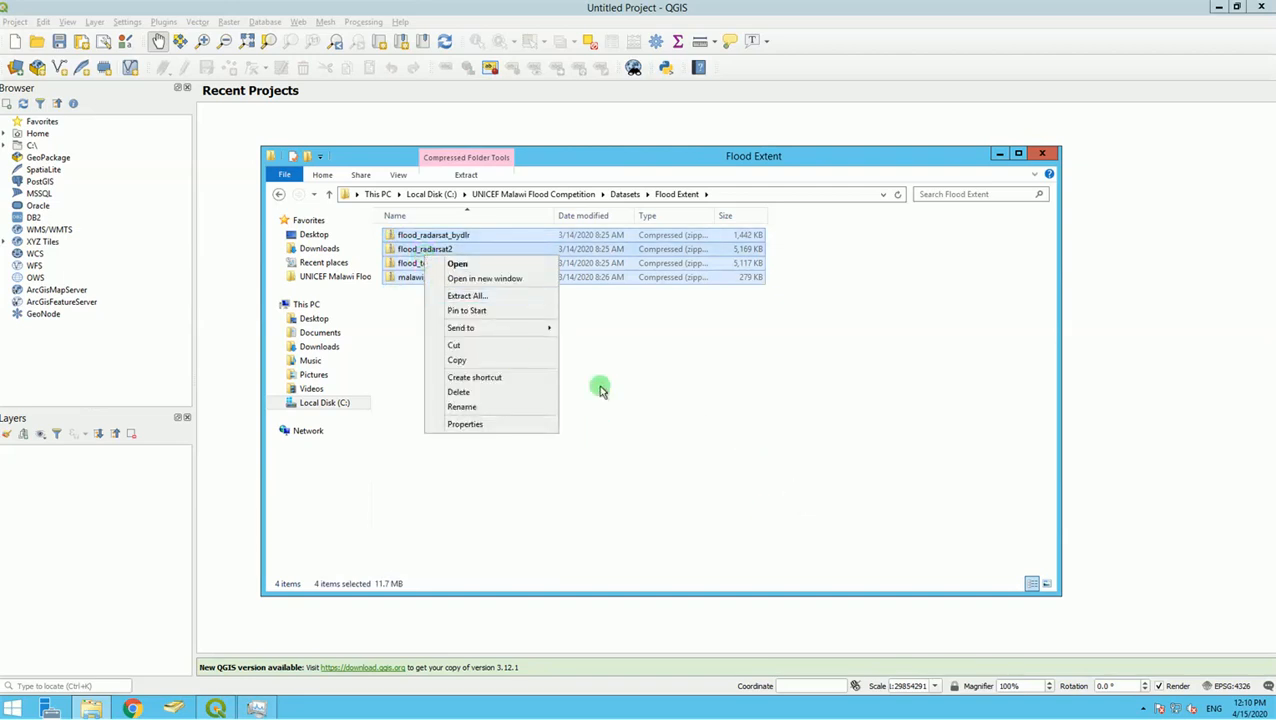
left_click(420, 241)
Step: Extract the flood_radarsat_bydlr archive to its default folder, with showing extracted files on completion turned off
left_click(427, 236)
right_click(428, 236)
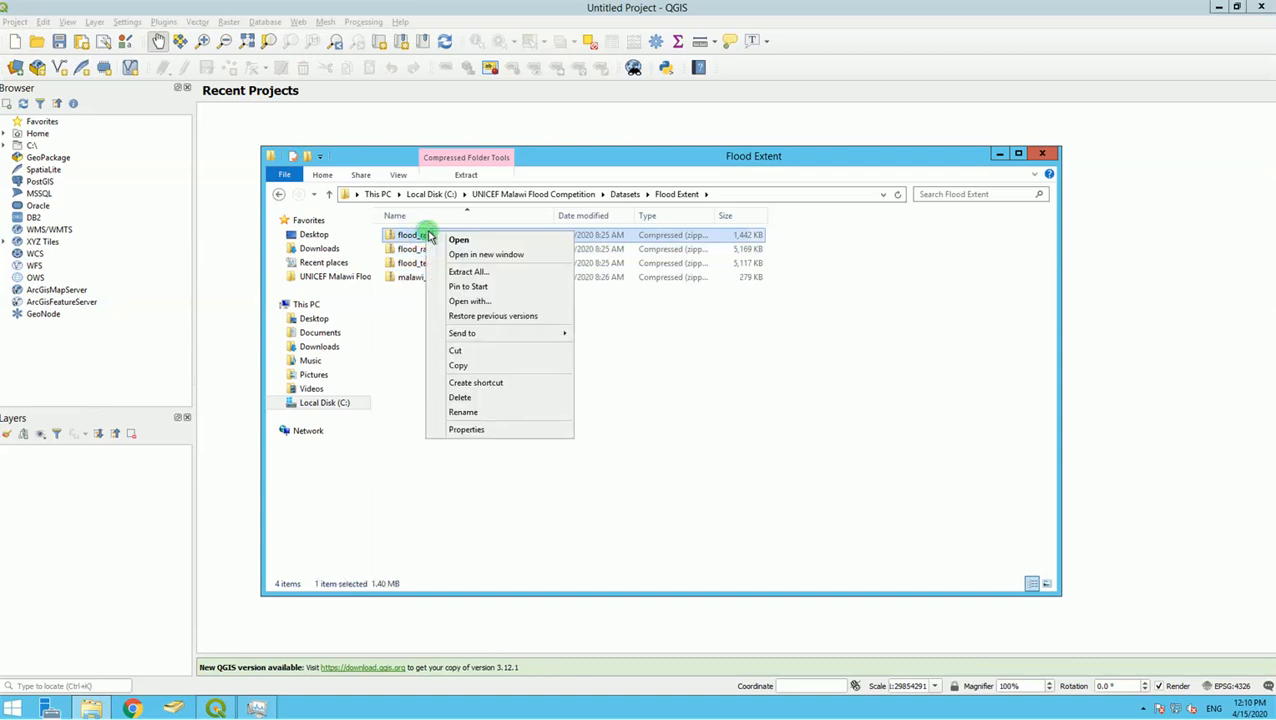
left_click(481, 273)
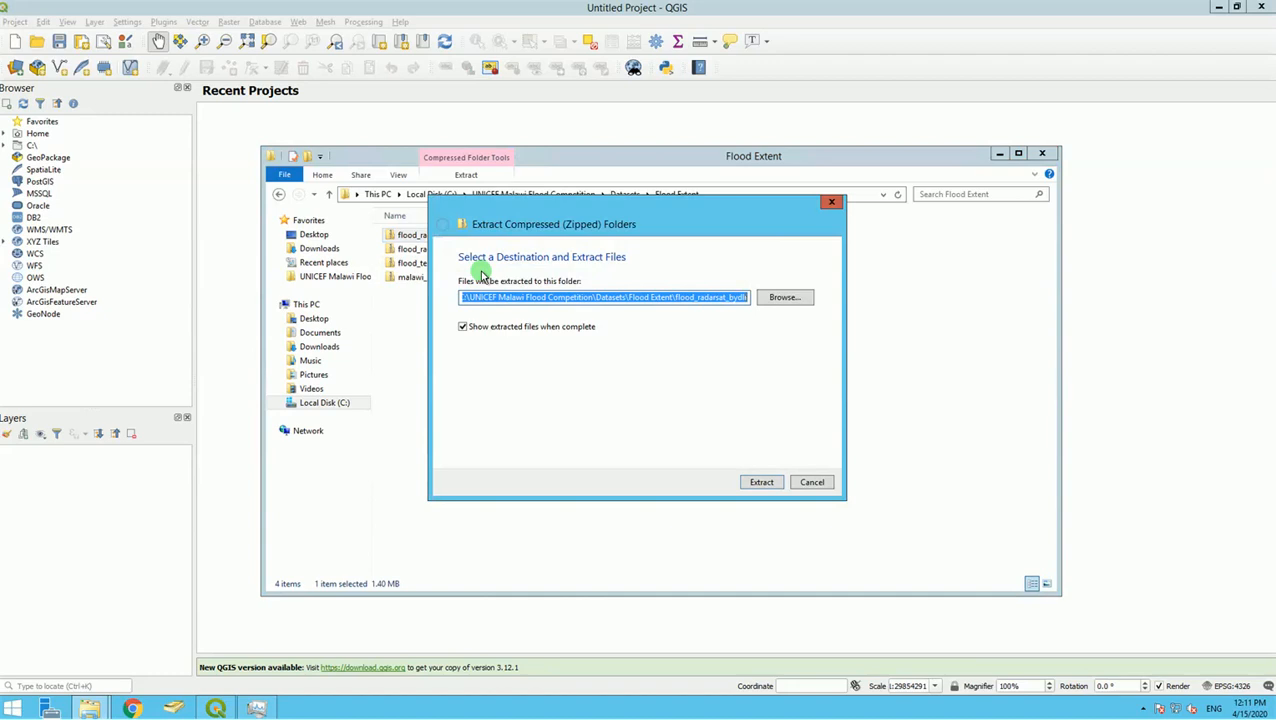
left_click(755, 487)
left_click(535, 327)
left_click(758, 484)
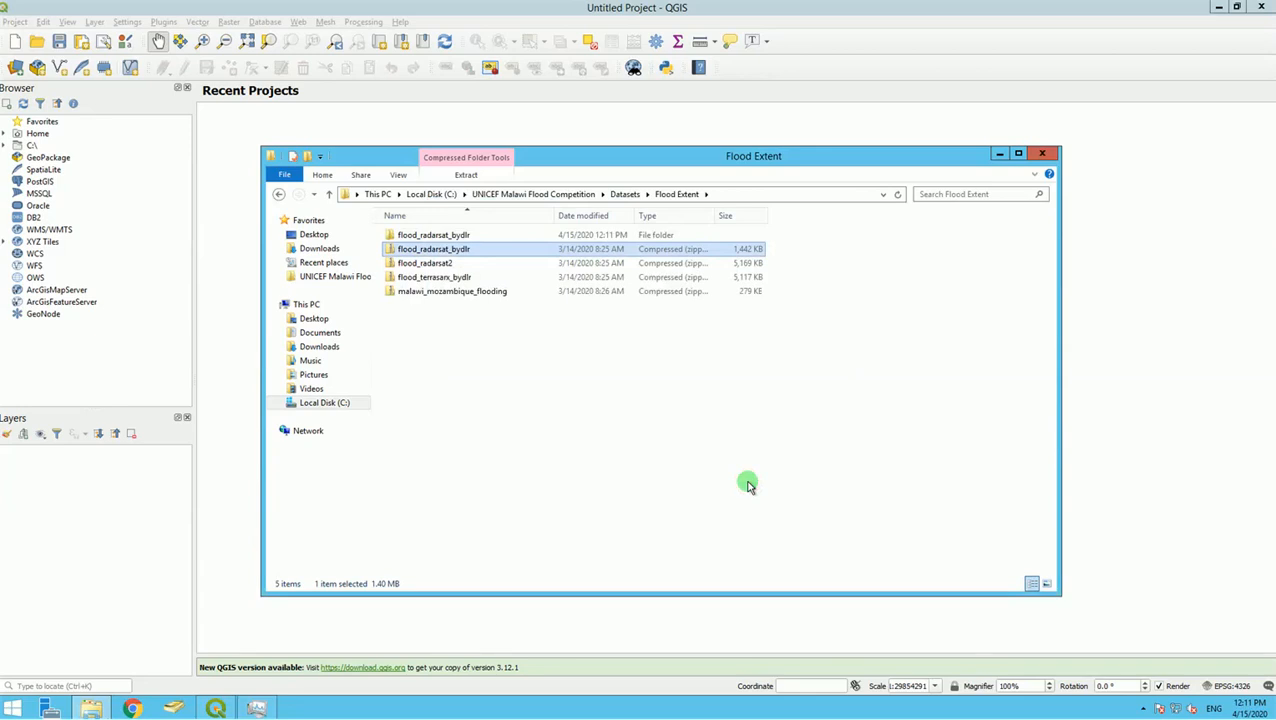
Step: Examine the shapefile components in the extracted flood_radarsat_bydlr folder, including the .shp file
double_click(413, 236)
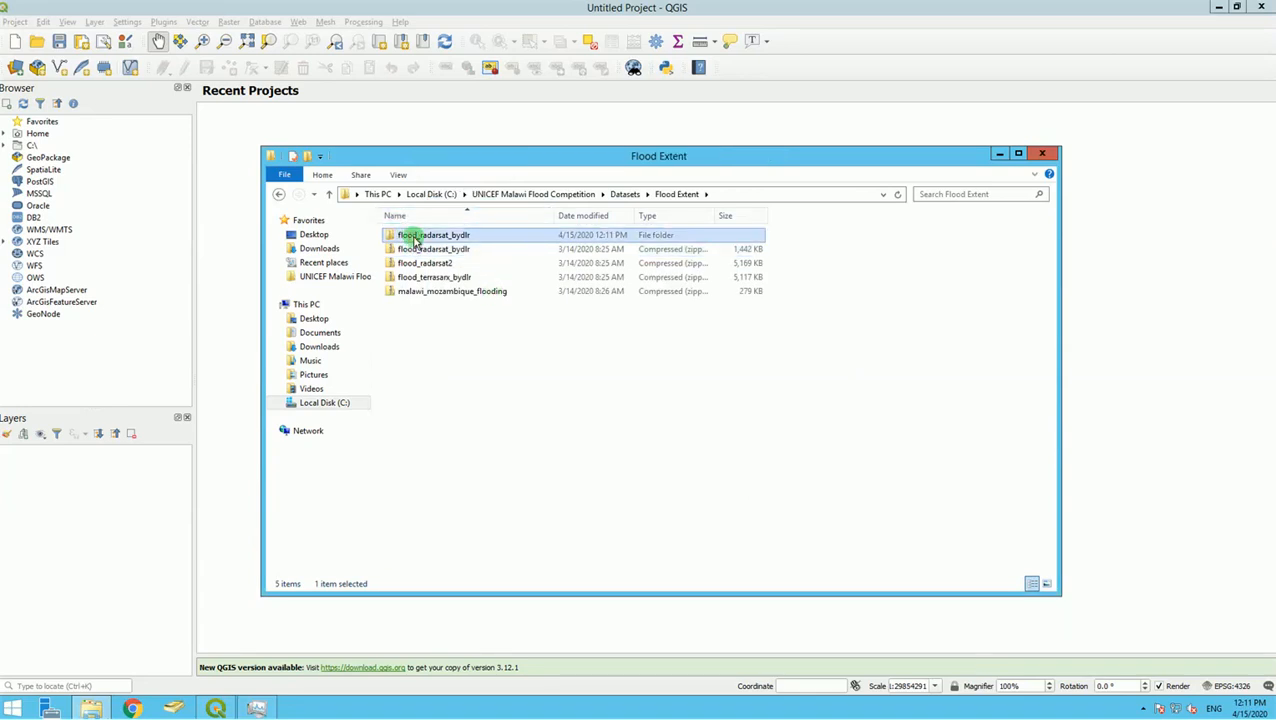
left_click(672, 194)
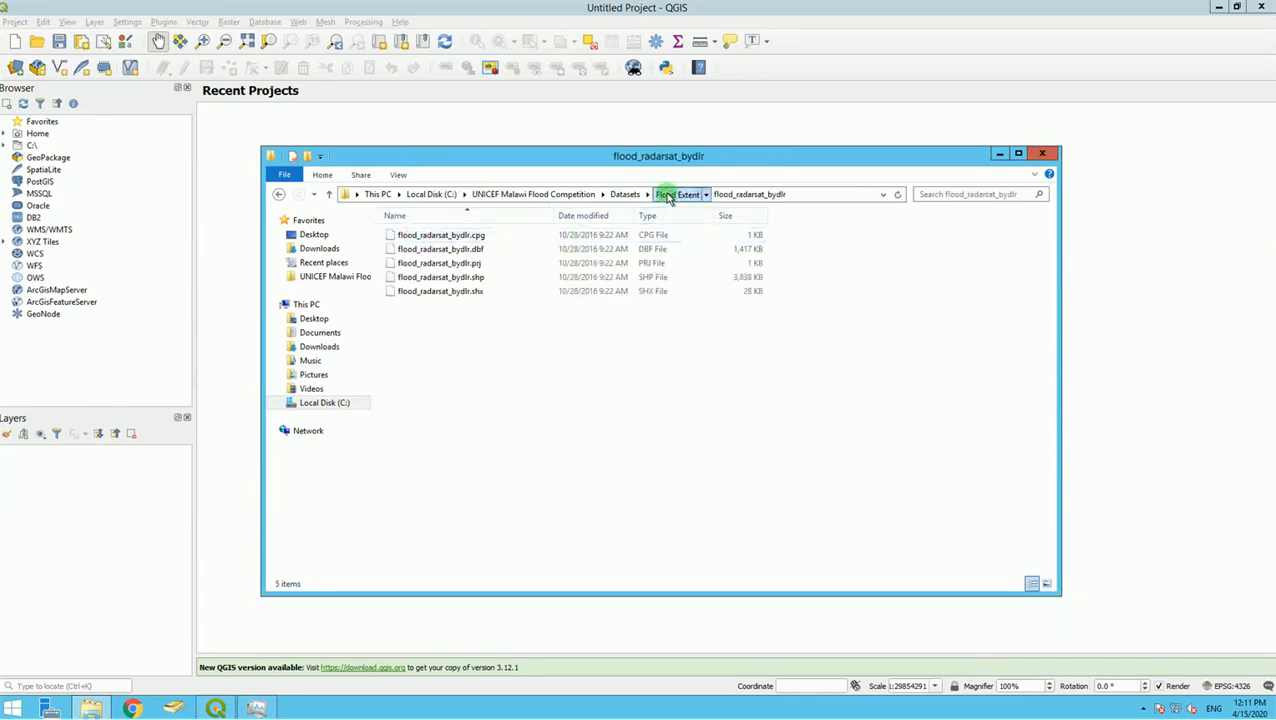
left_click(441, 248)
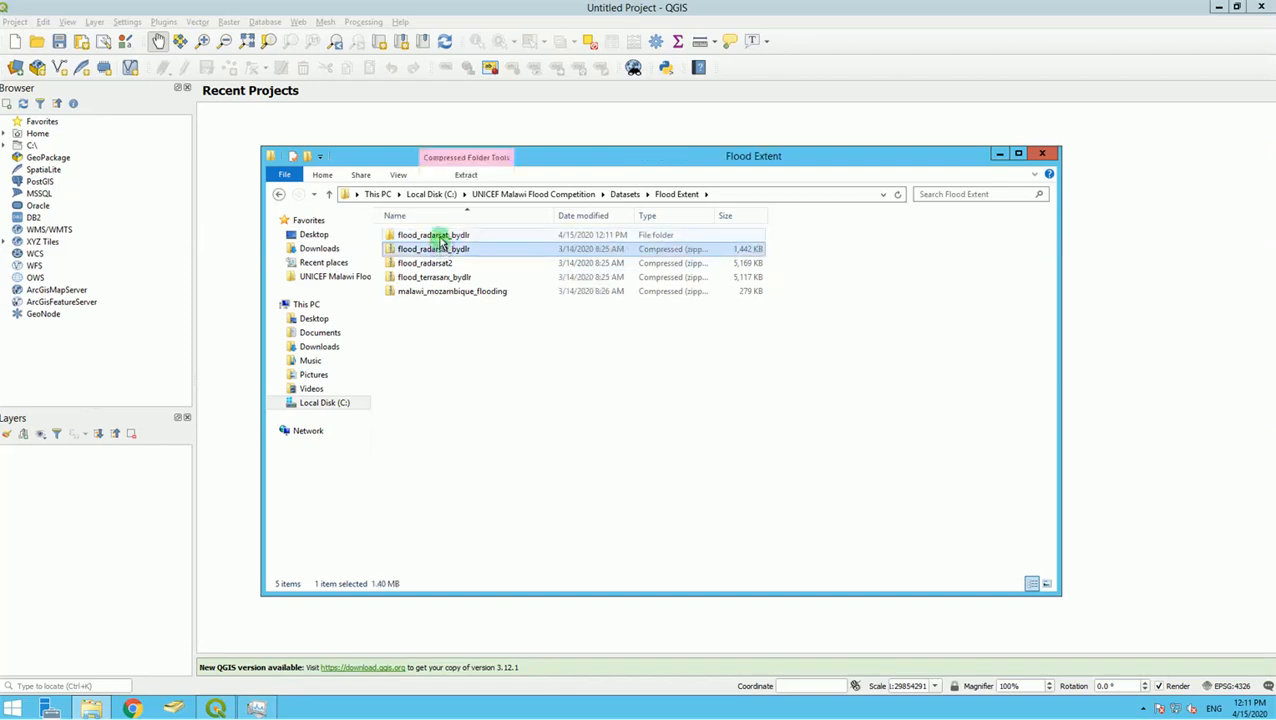
left_click(441, 238)
double_click(441, 238)
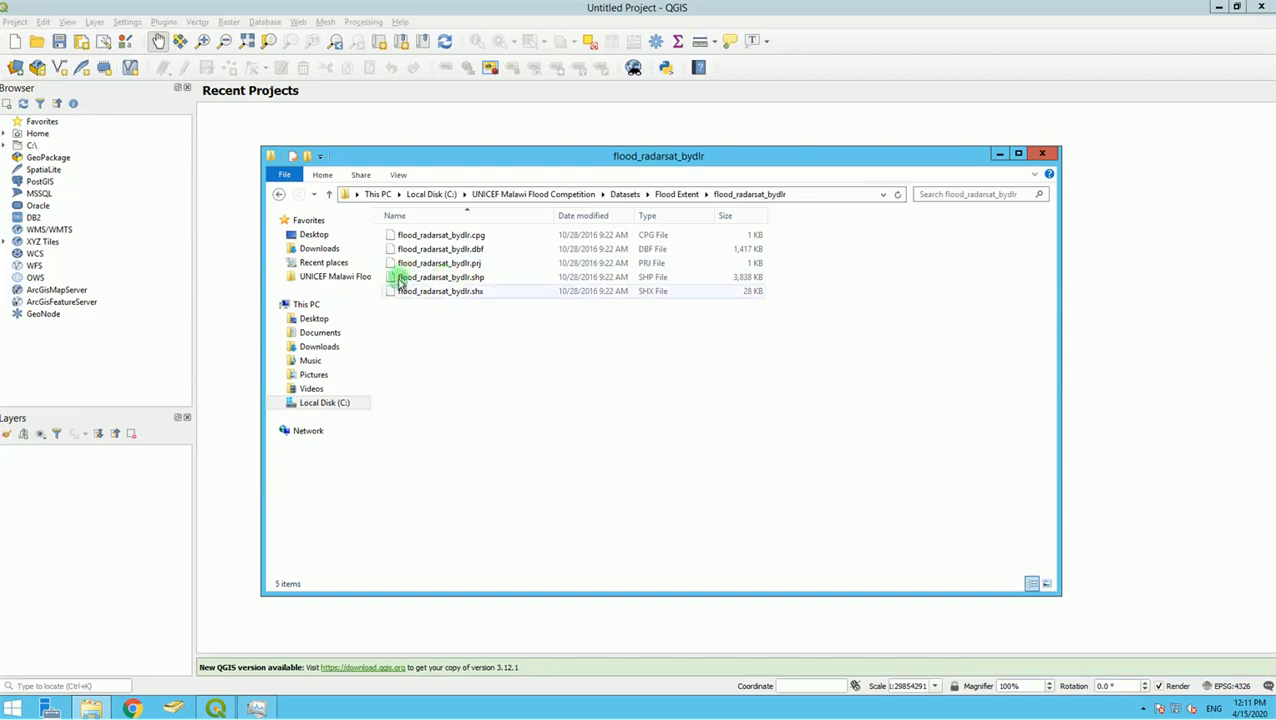
left_click_drag(505, 311, 381, 226)
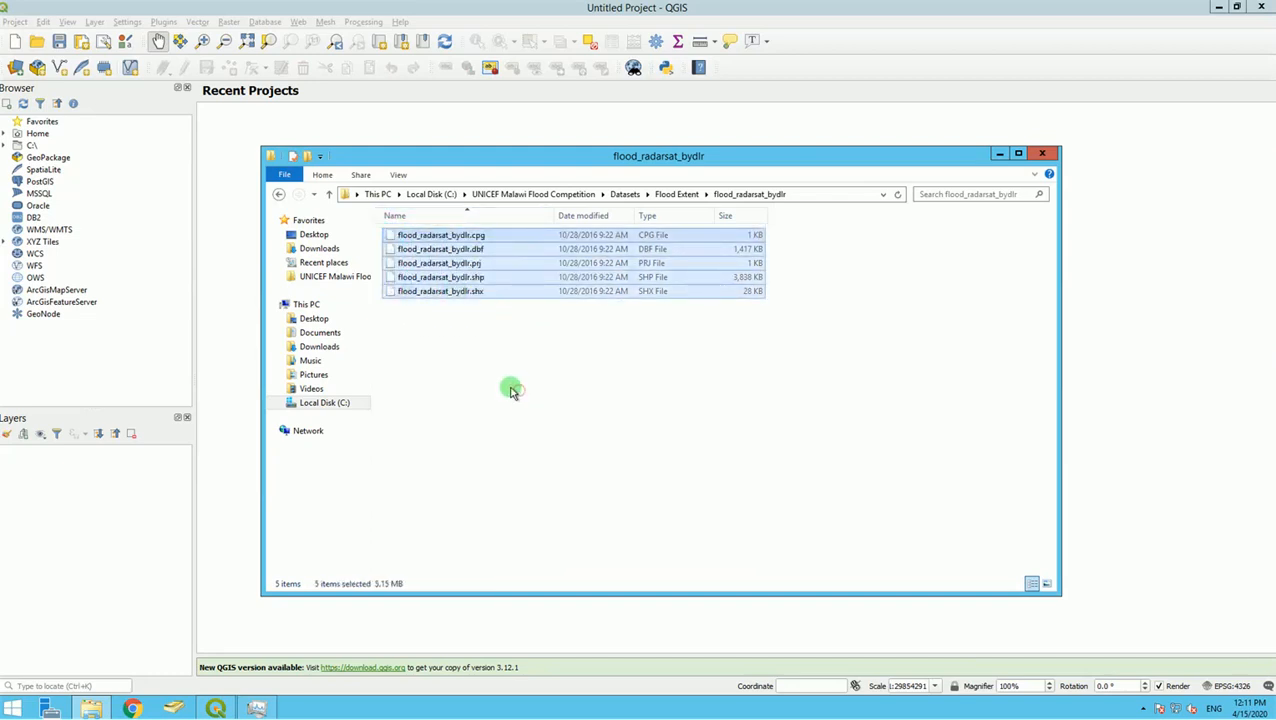
left_click(512, 388)
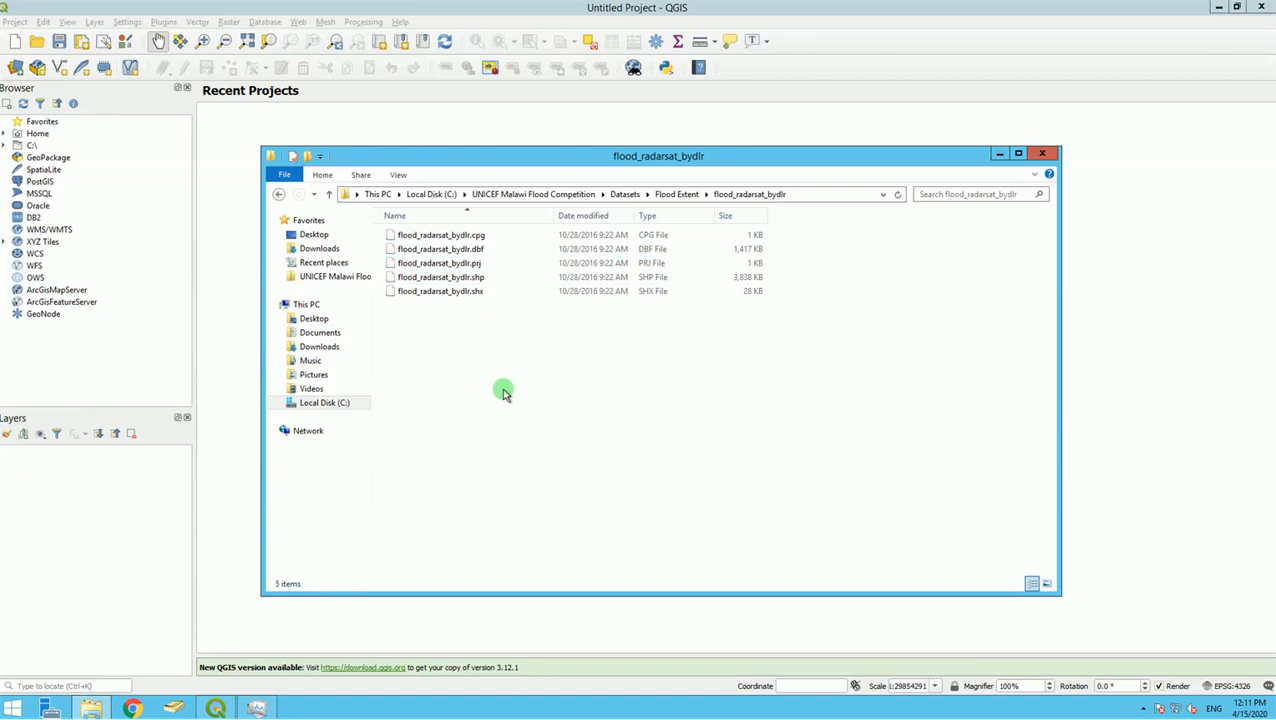
left_click(455, 280)
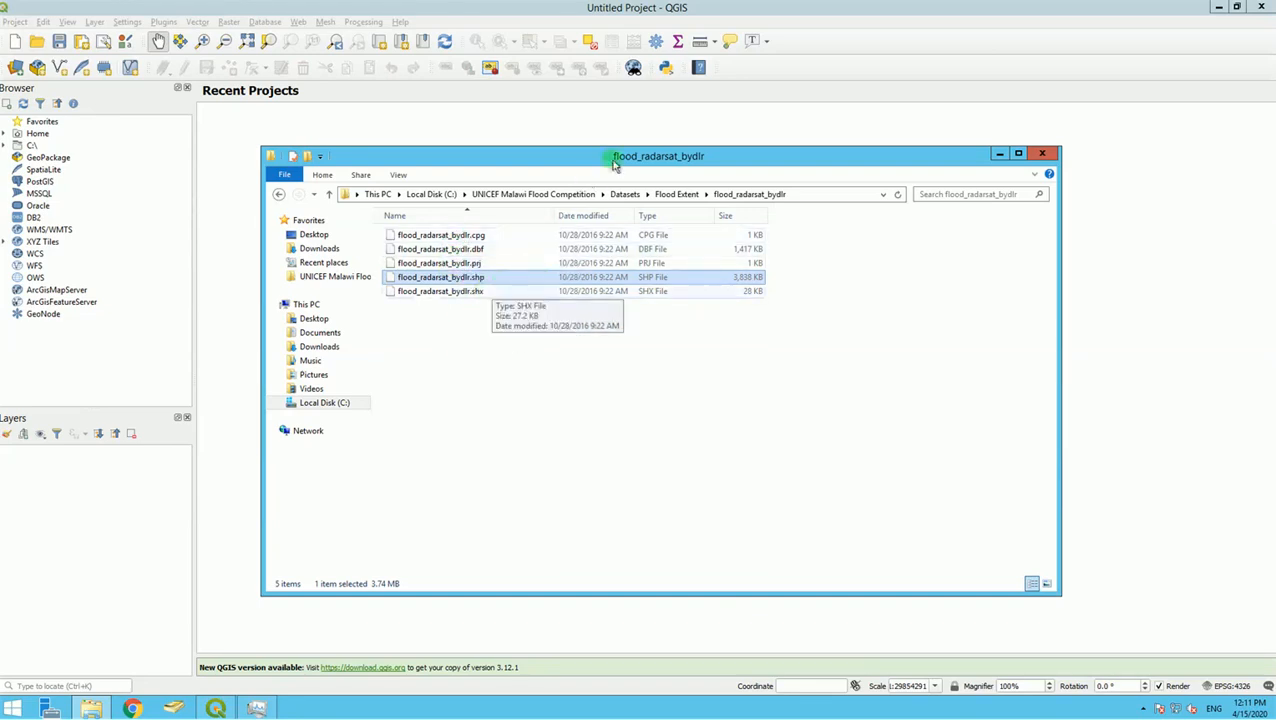
Step: Return to the Flood Extent folder and extract the flood_radarsat2 archive to its default destination
left_click(674, 194)
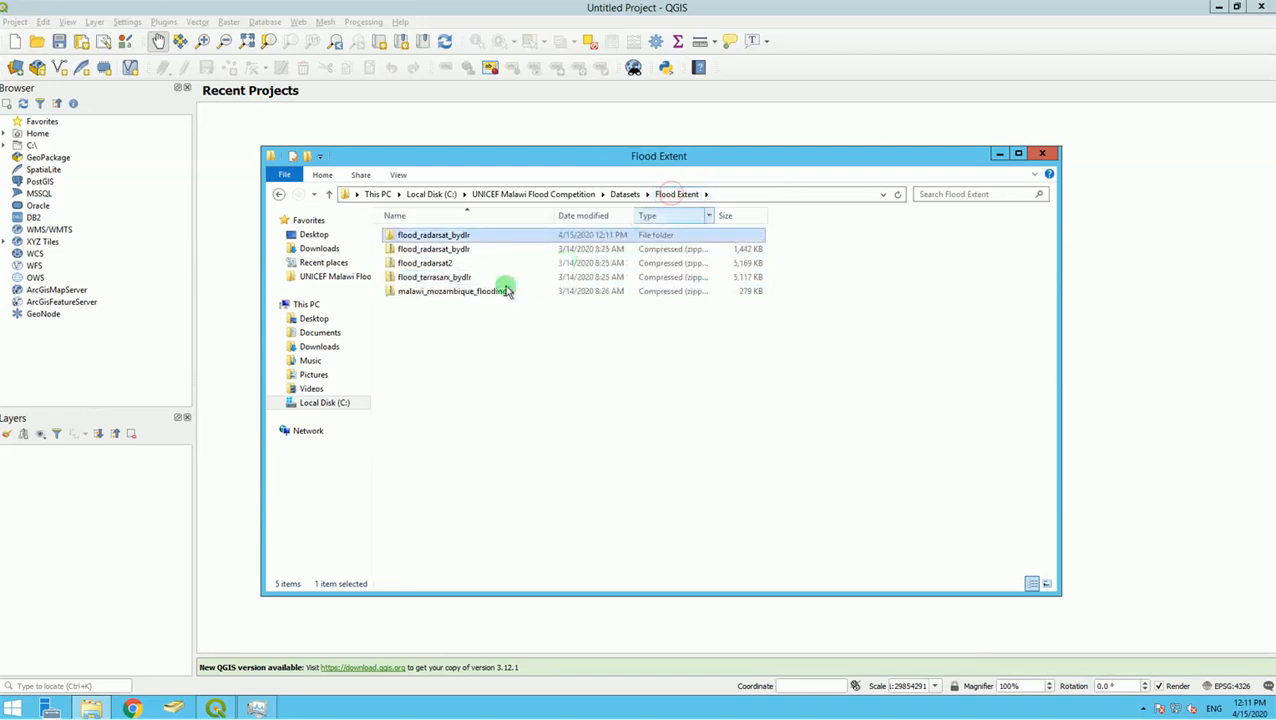
right_click(436, 264)
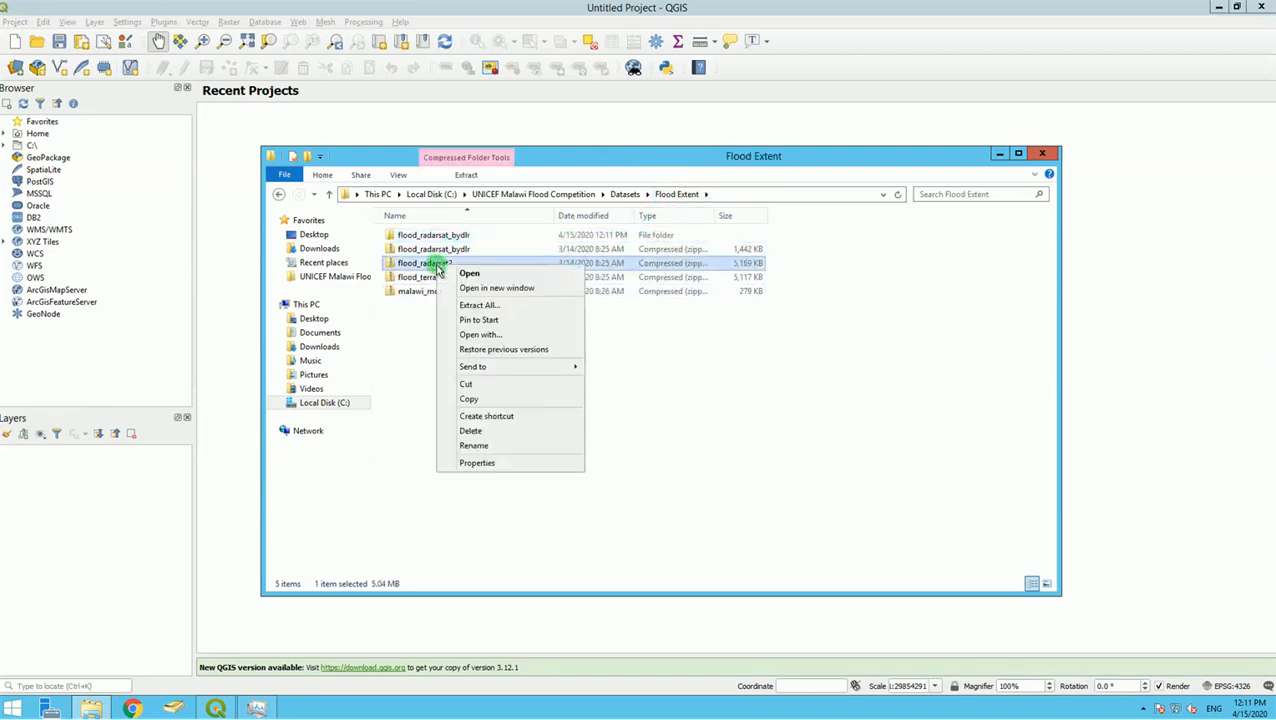
left_click(476, 306)
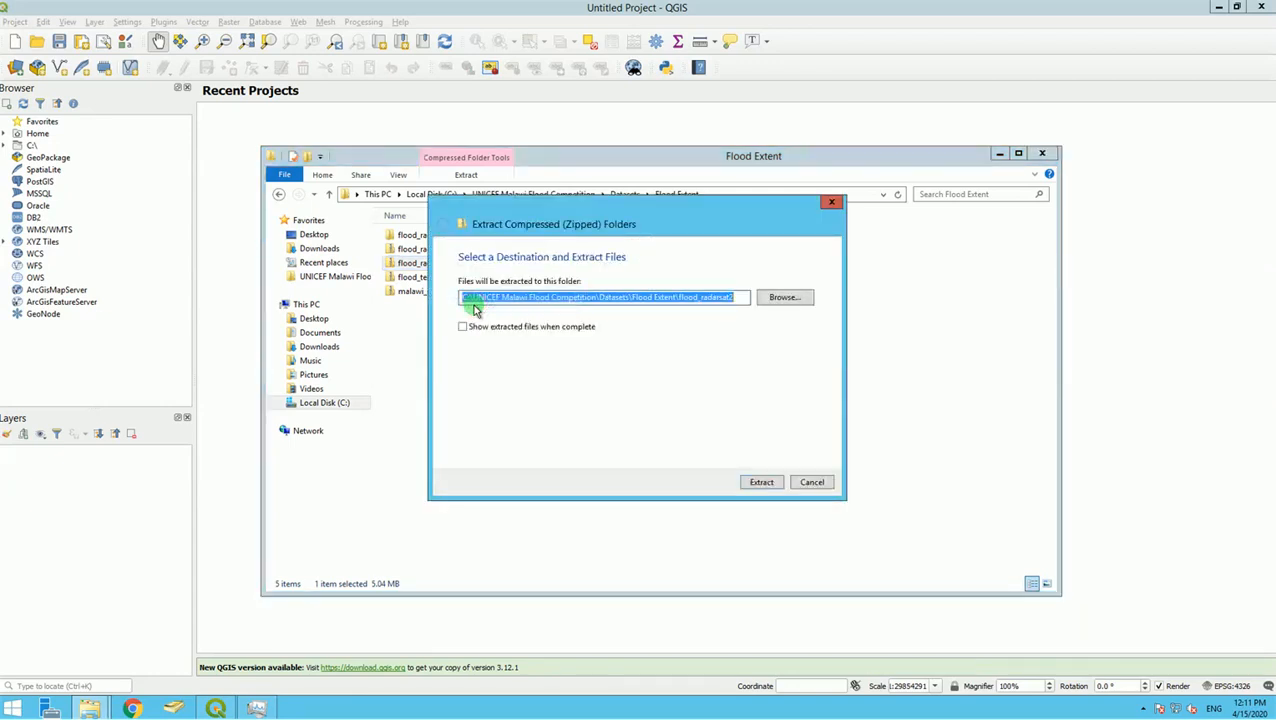
left_click(763, 483)
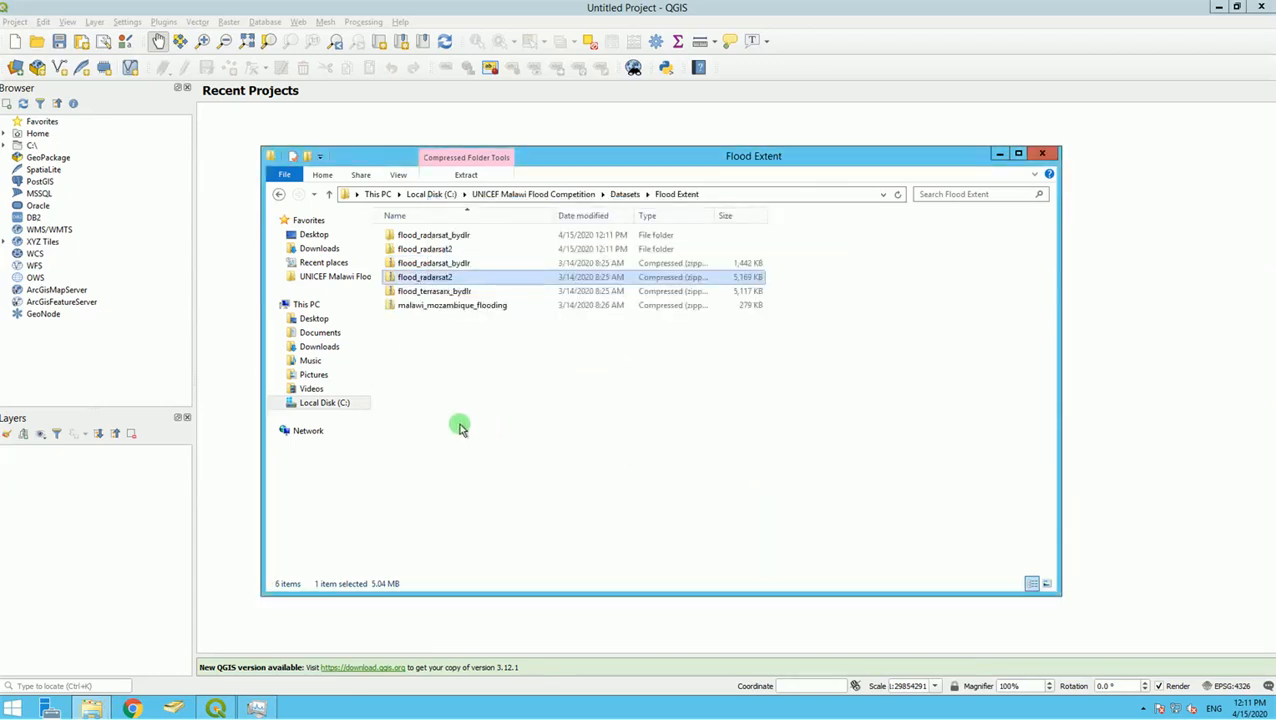
Step: Extract the flood_terrasarx_bydlr archive to its default destination in Flood Extent
left_click(427, 291)
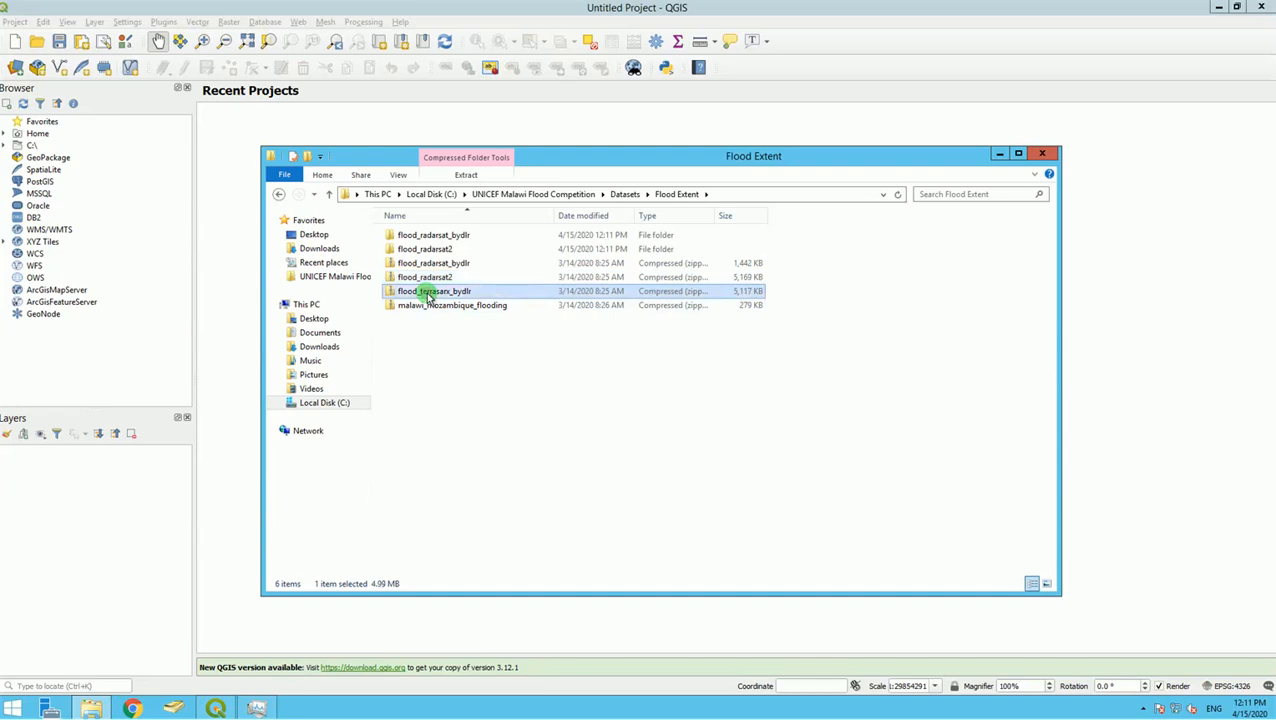
right_click(428, 292)
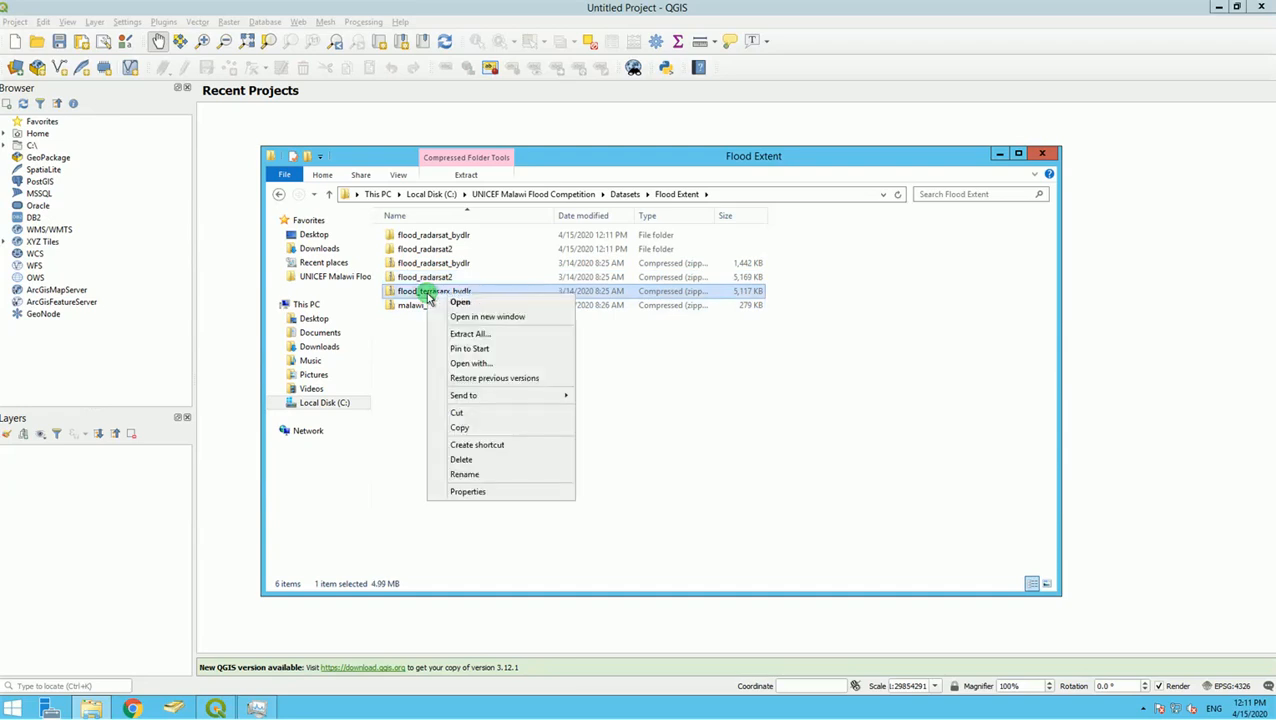
left_click(466, 333)
left_click(759, 481)
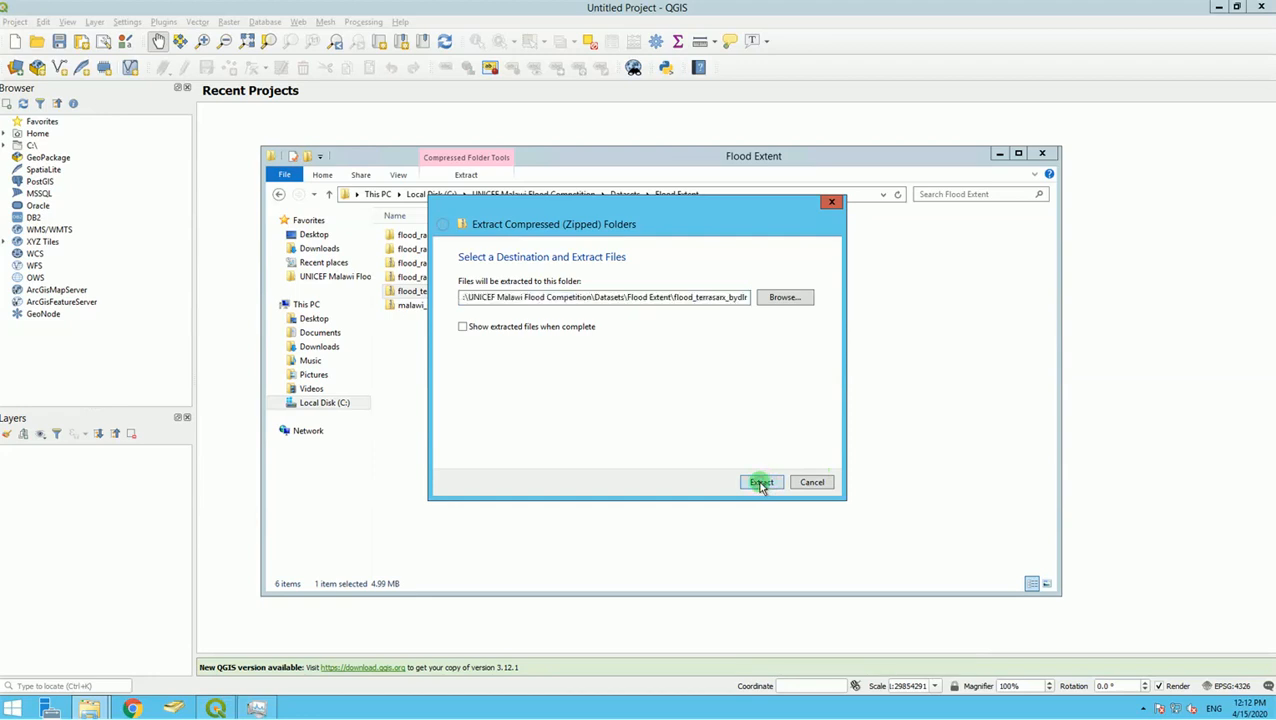
Step: Extract the malawi_mozambique_flooding archive to its default destination in Flood Extent
left_click(409, 320)
right_click(409, 320)
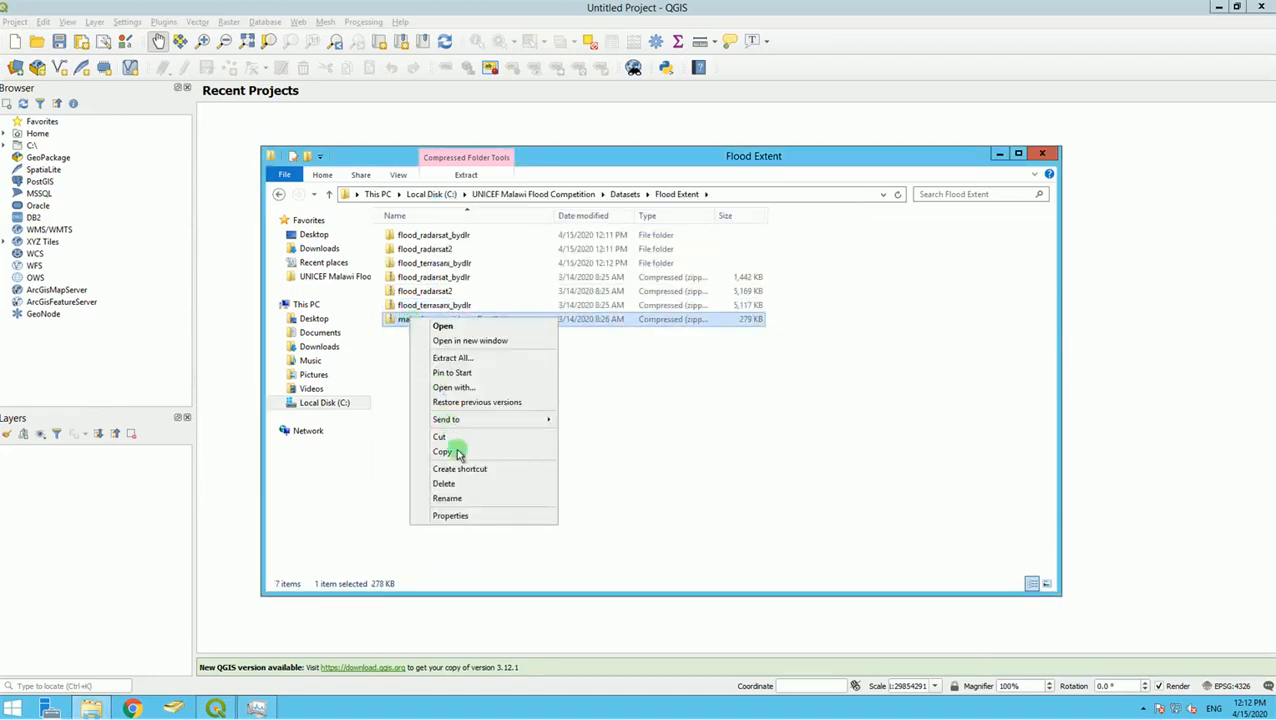
left_click(464, 358)
left_click(752, 481)
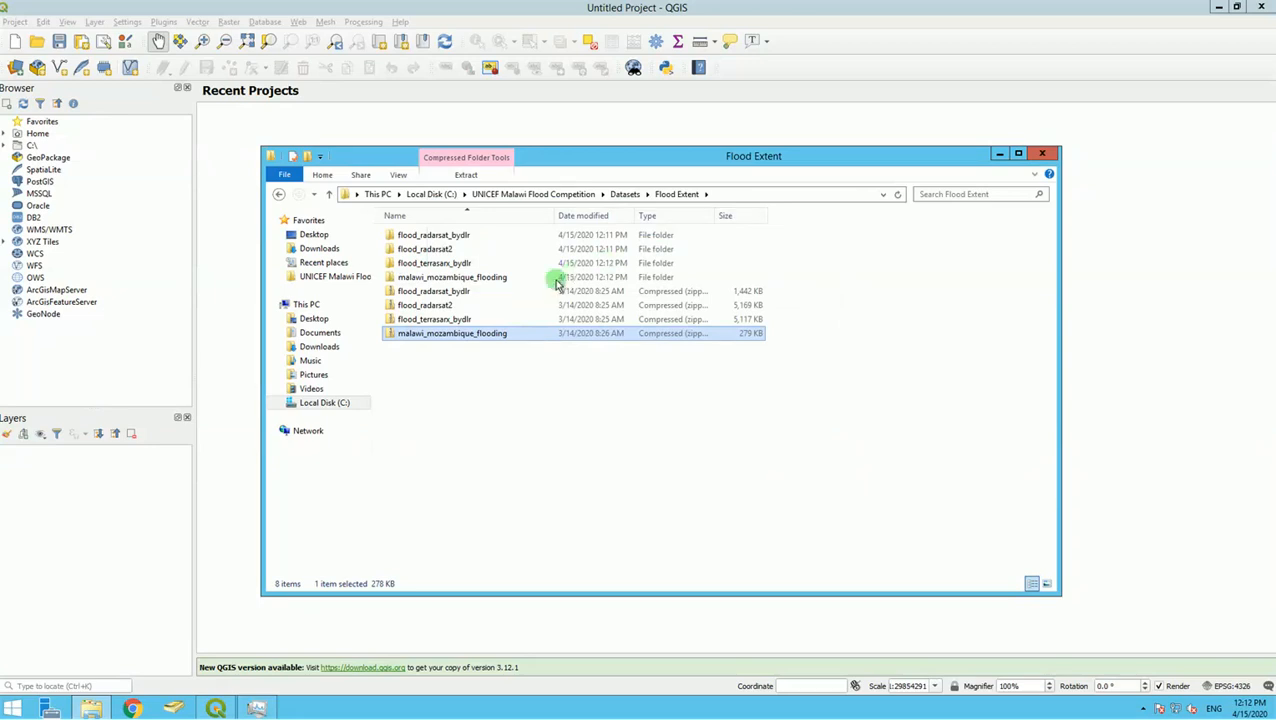
Step: Return to the Datasets folder and view the files in the Food Security folder
left_click(624, 194)
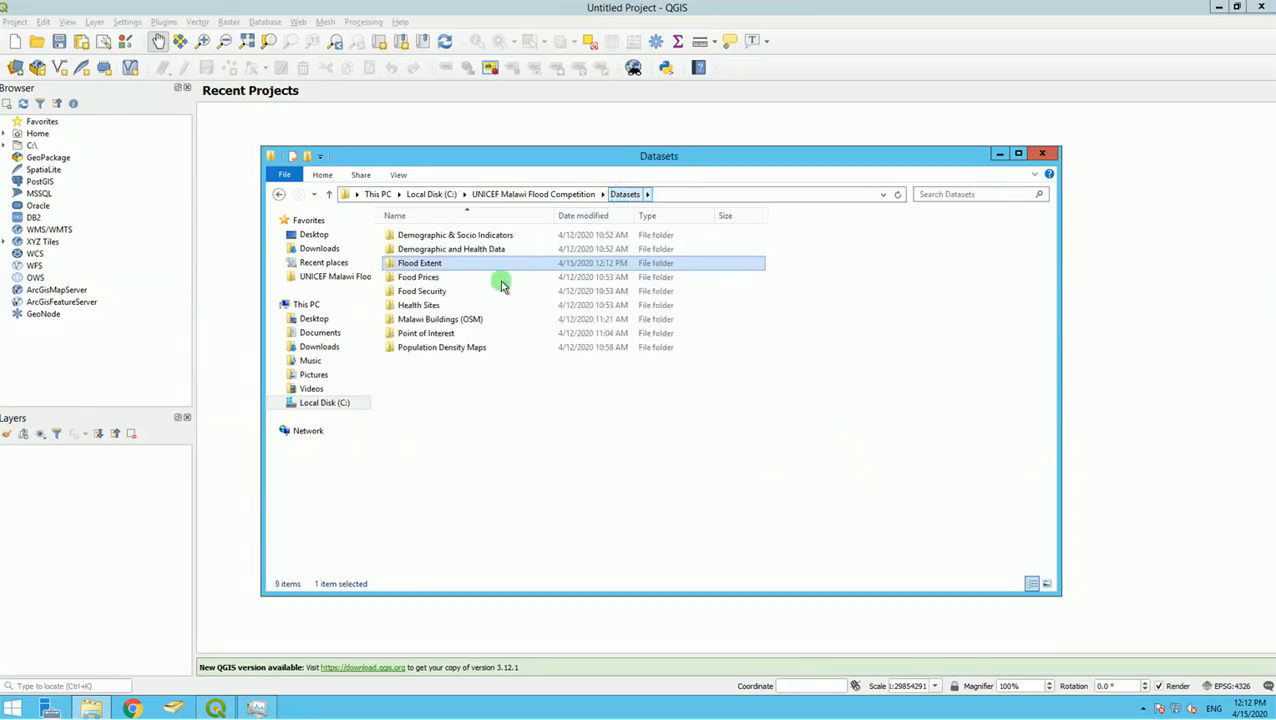
left_click(427, 293)
double_click(427, 293)
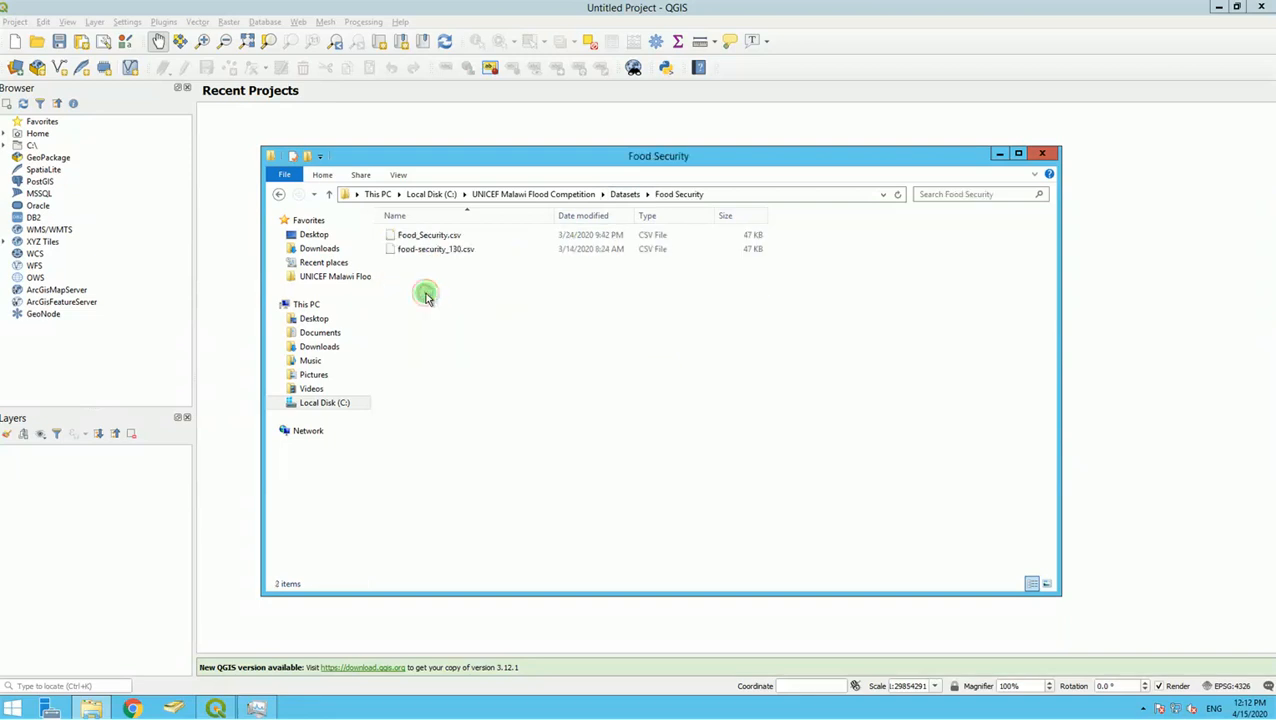
Step: Return to QGIS and add the Datasets folder inside C:\UNICEF Malawi Flood Competition to the favorites
left_click(622, 196)
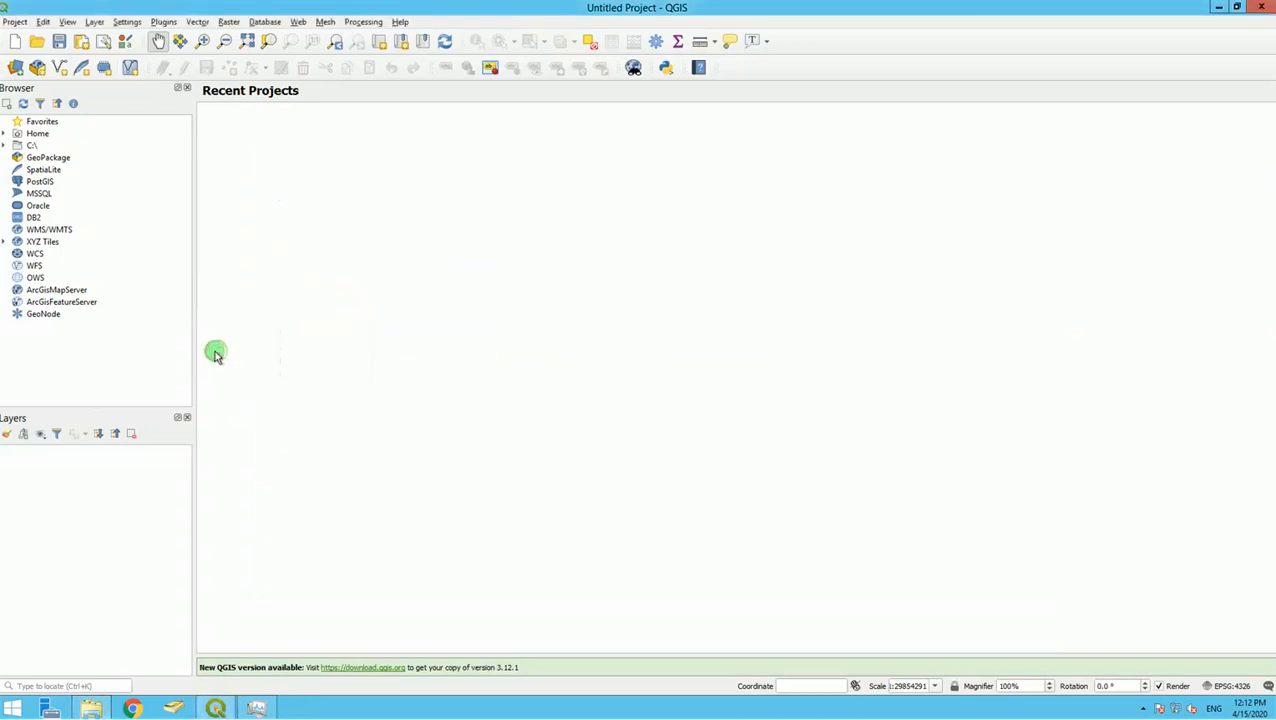
left_click(4, 145)
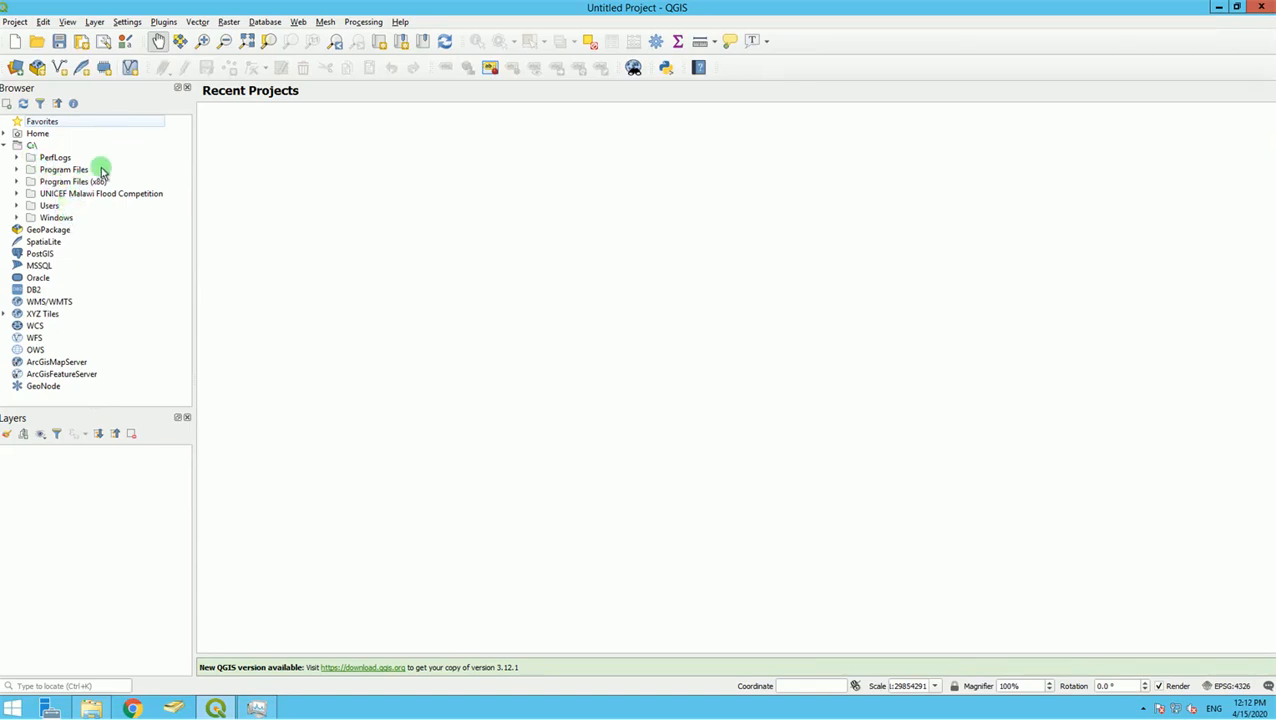
left_click(16, 192)
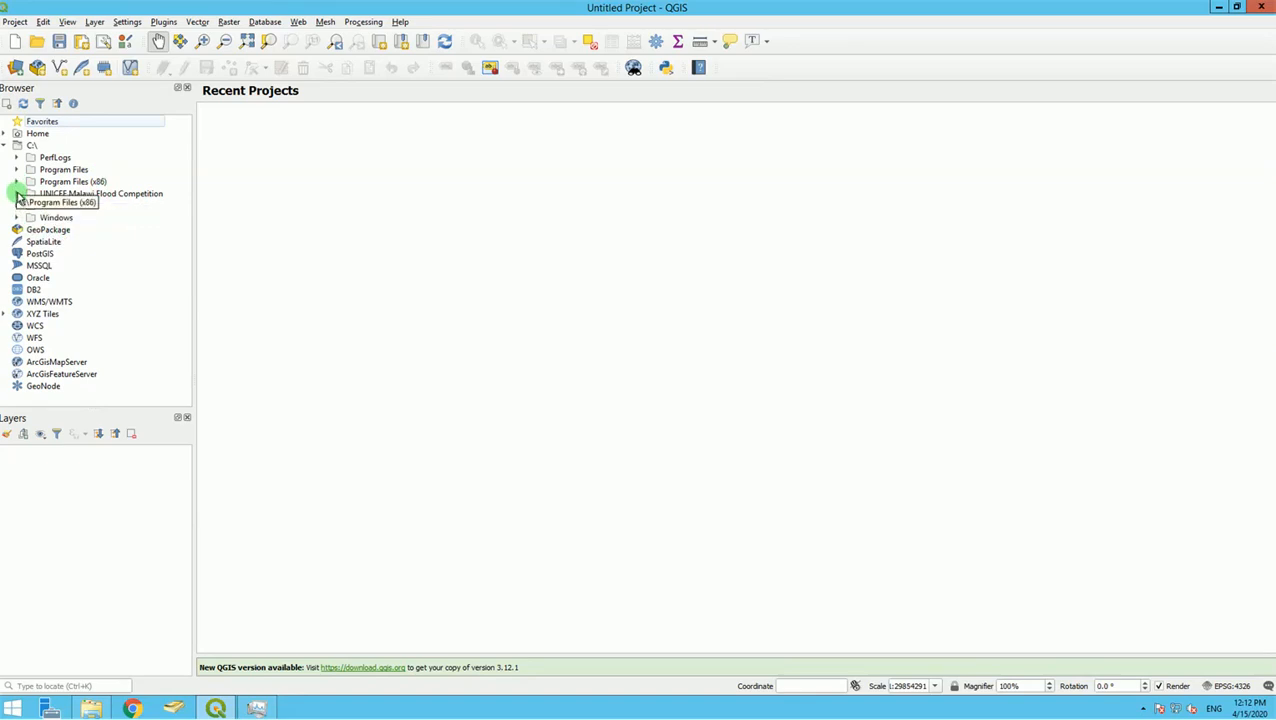
left_click(31, 205)
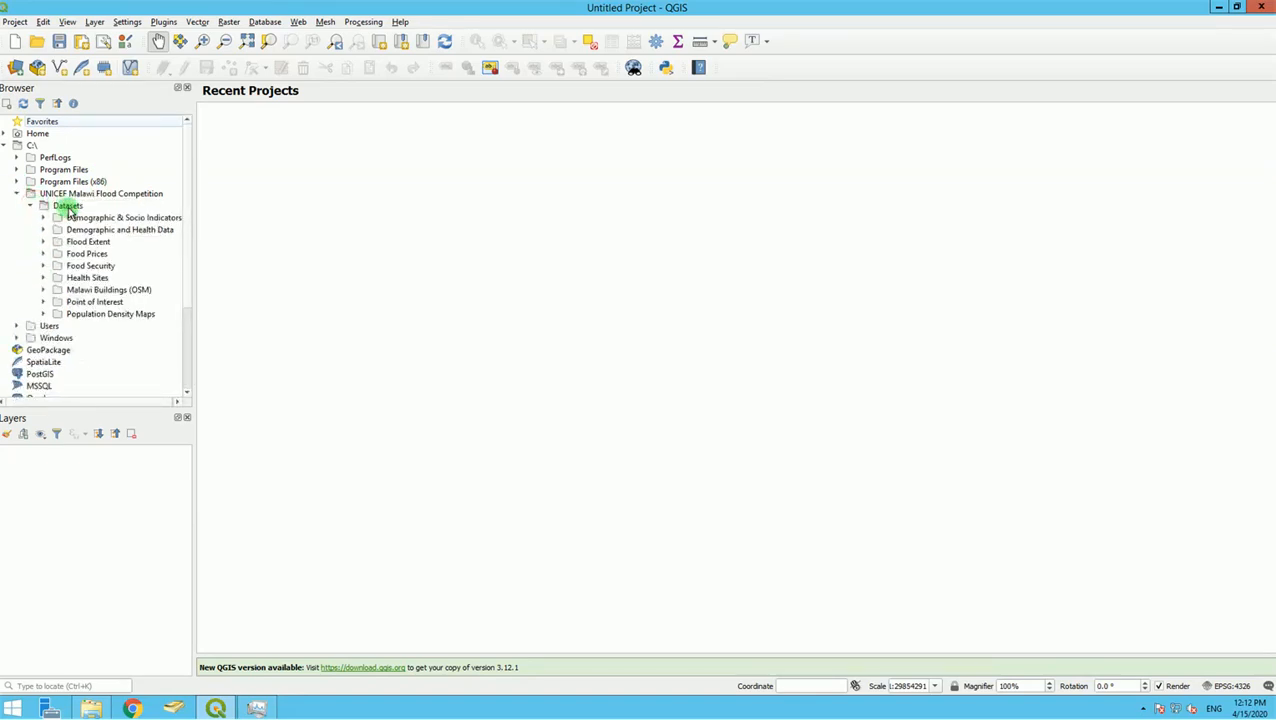
left_click(69, 207)
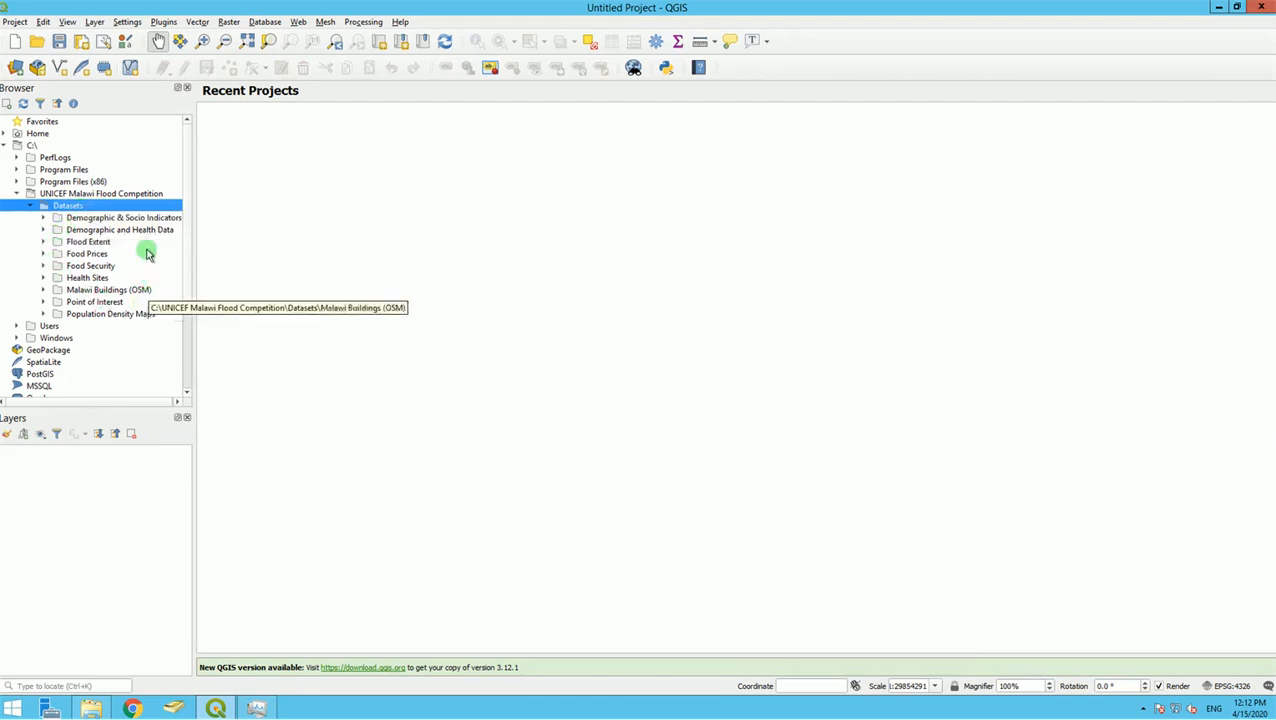
right_click(72, 208)
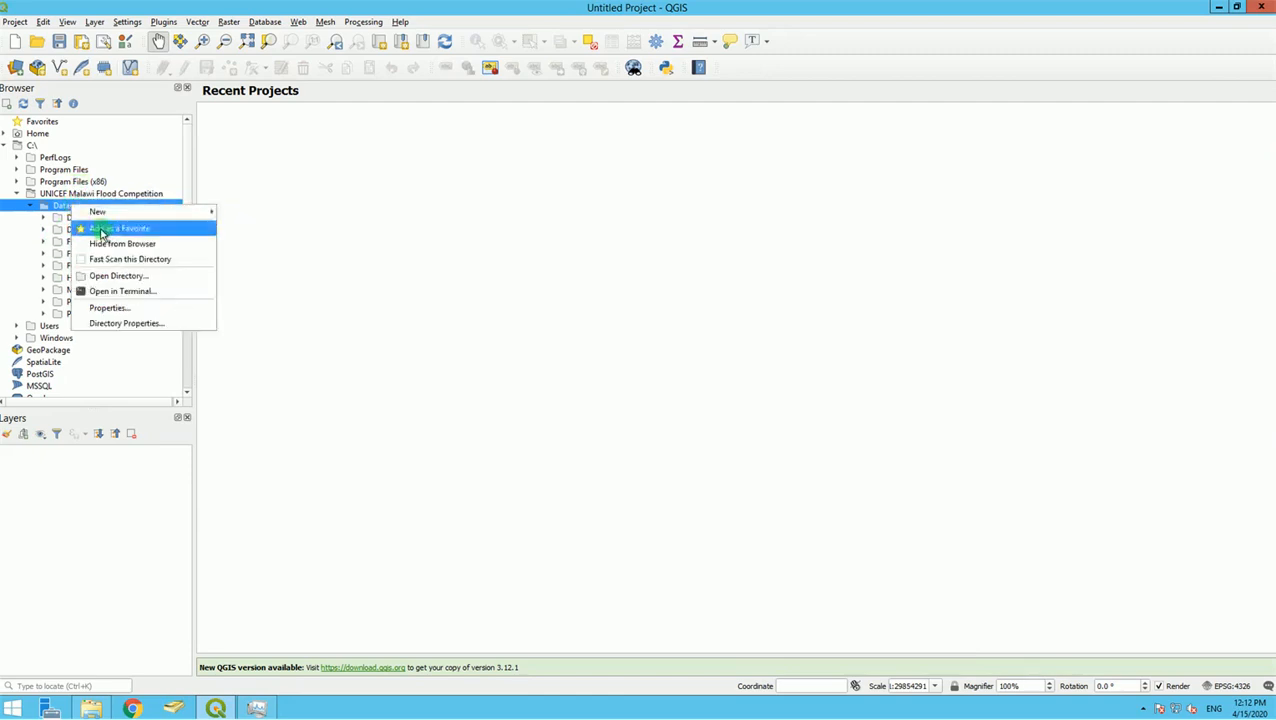
left_click(100, 229)
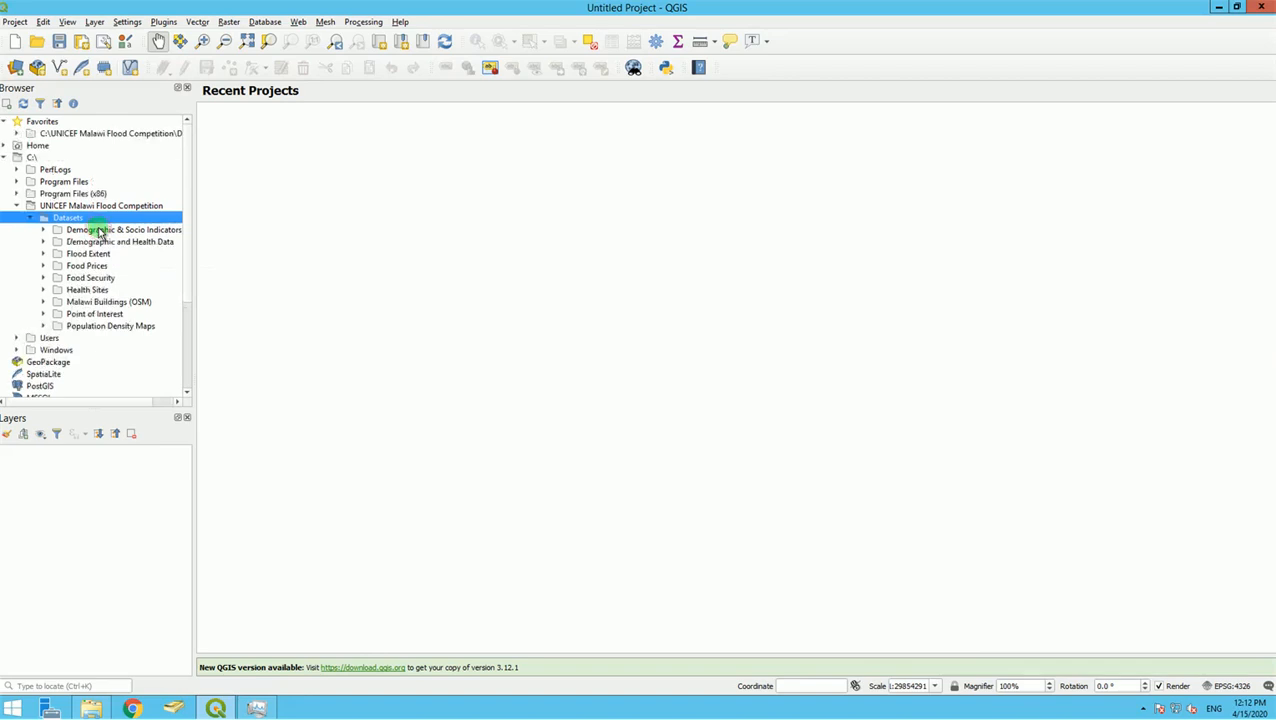
Step: Widen the Browser area and rename the new Datasets favorite to Malawi Flood Data
left_click(90, 134)
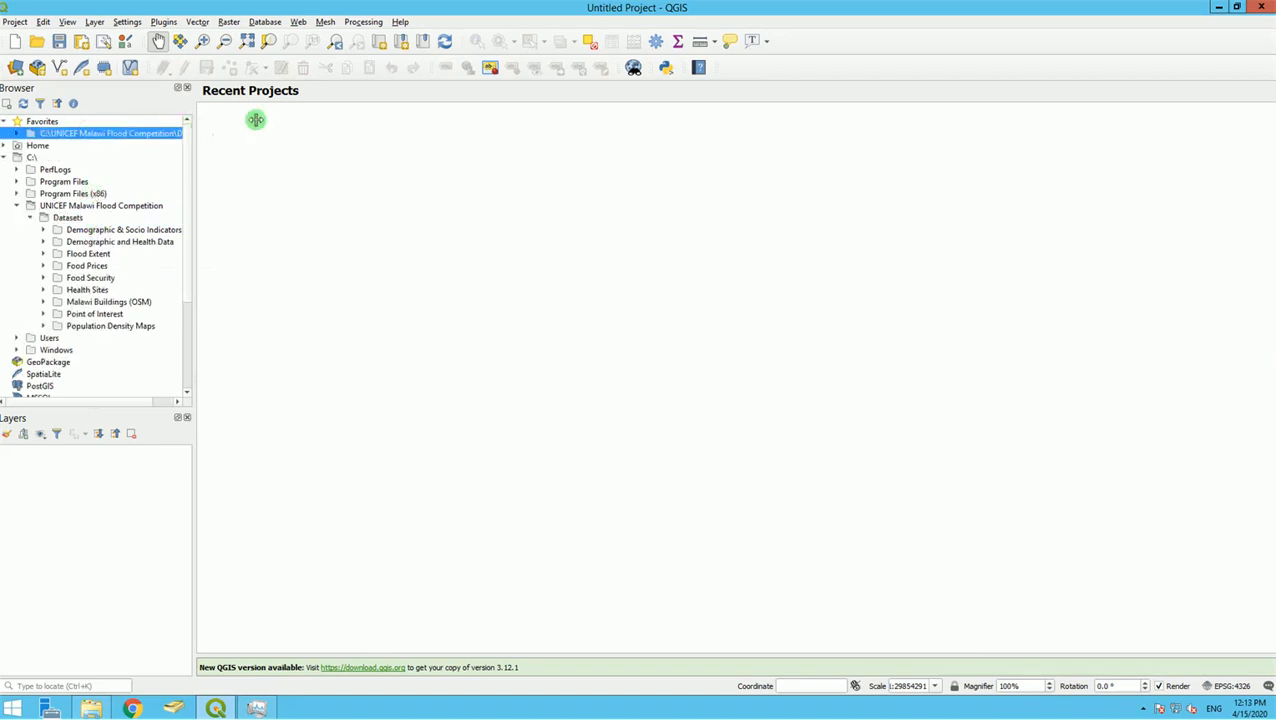
left_click_drag(195, 147, 358, 140)
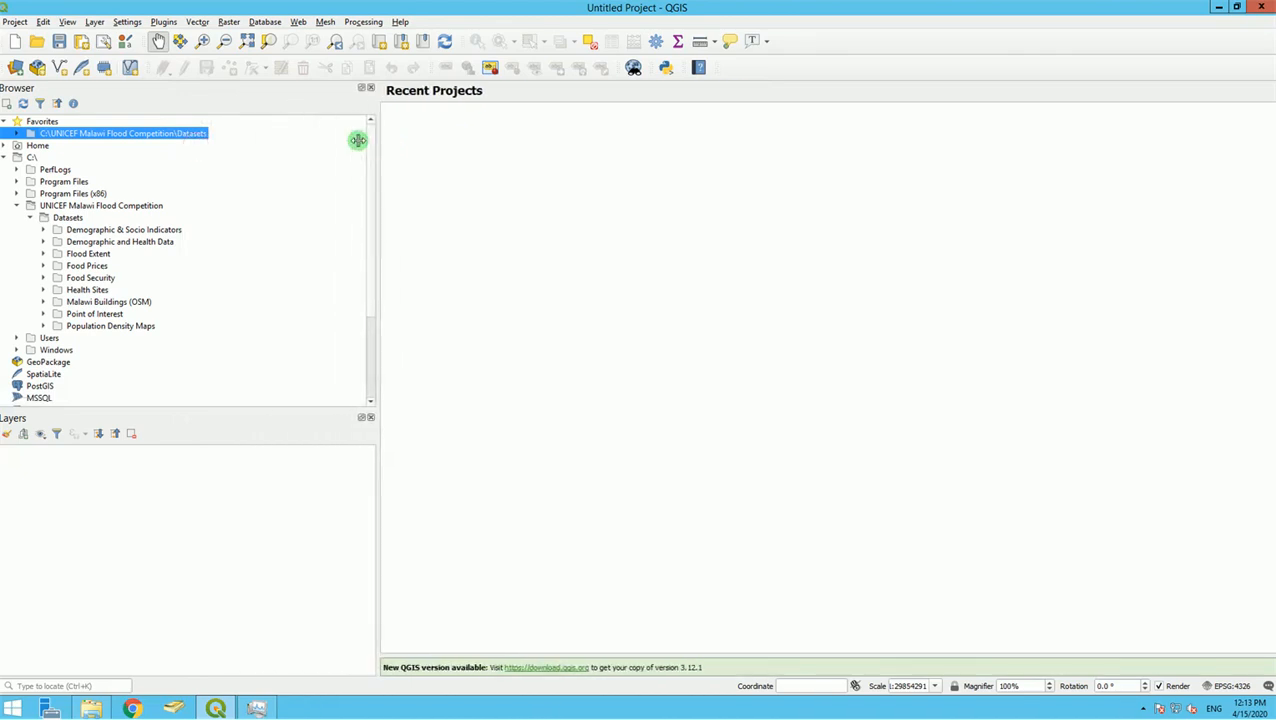
right_click(148, 134)
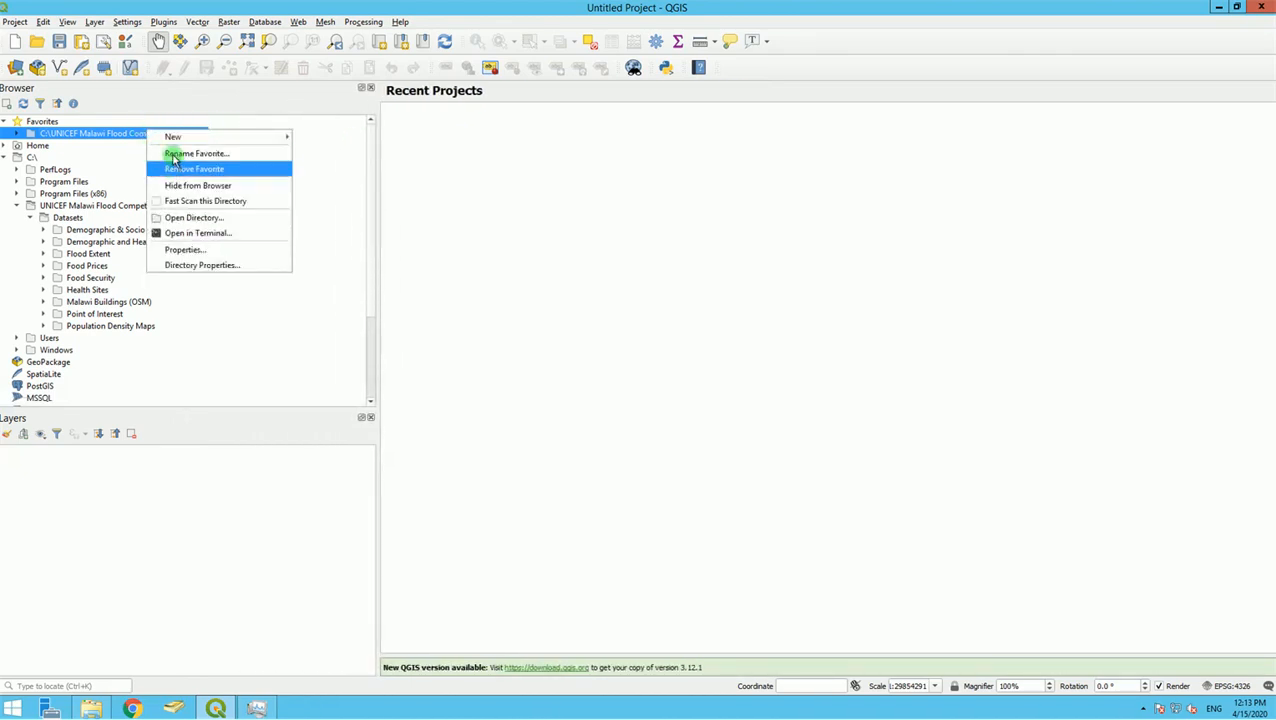
left_click(171, 156)
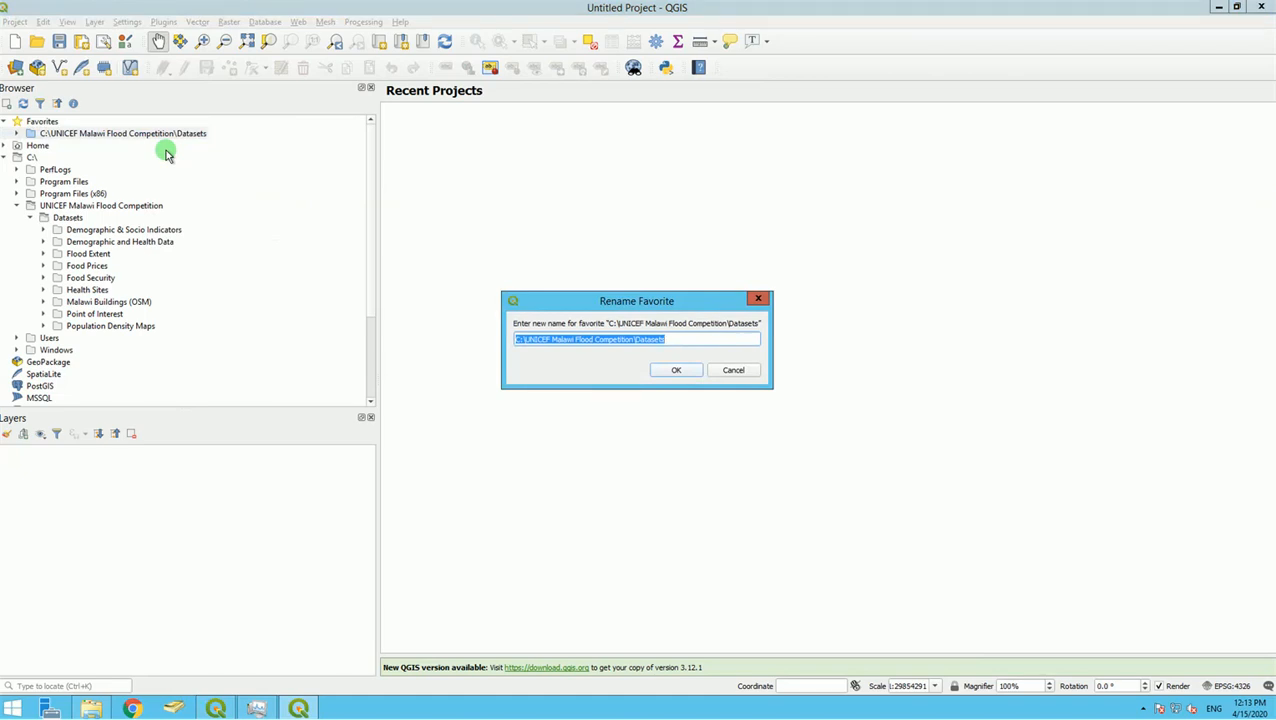
type("Malawi Flood Data")
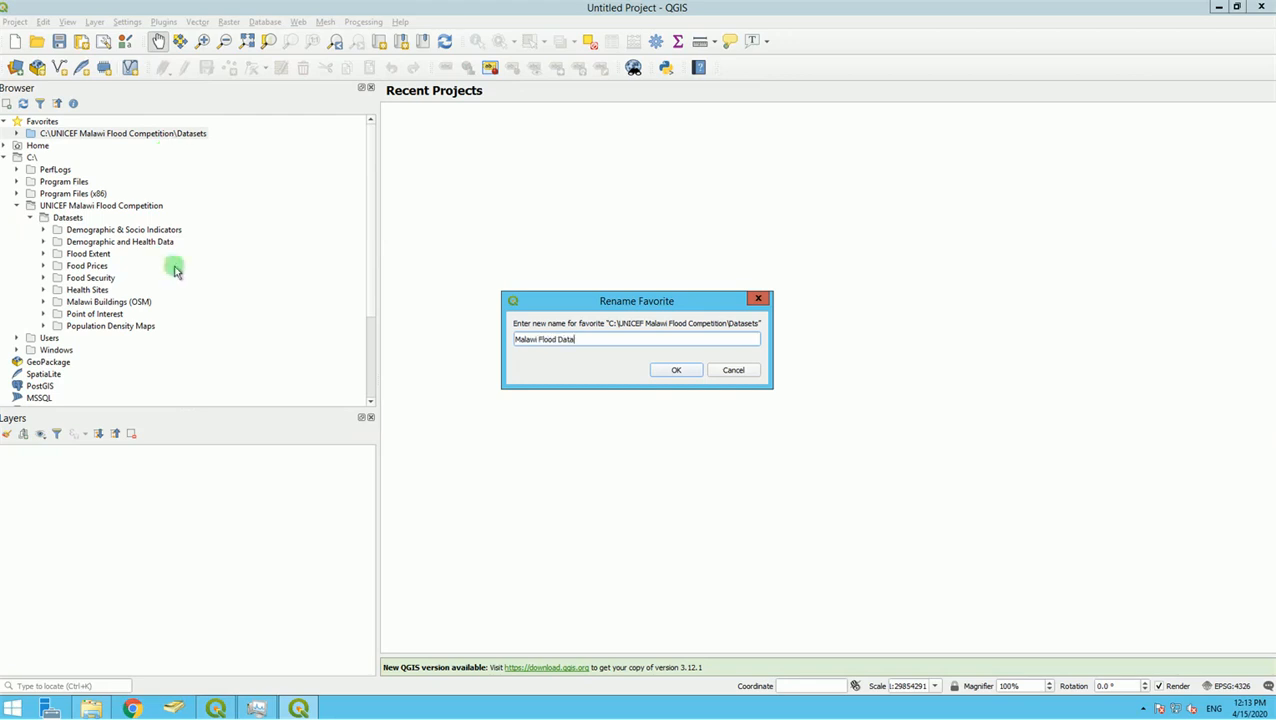
left_click(673, 371)
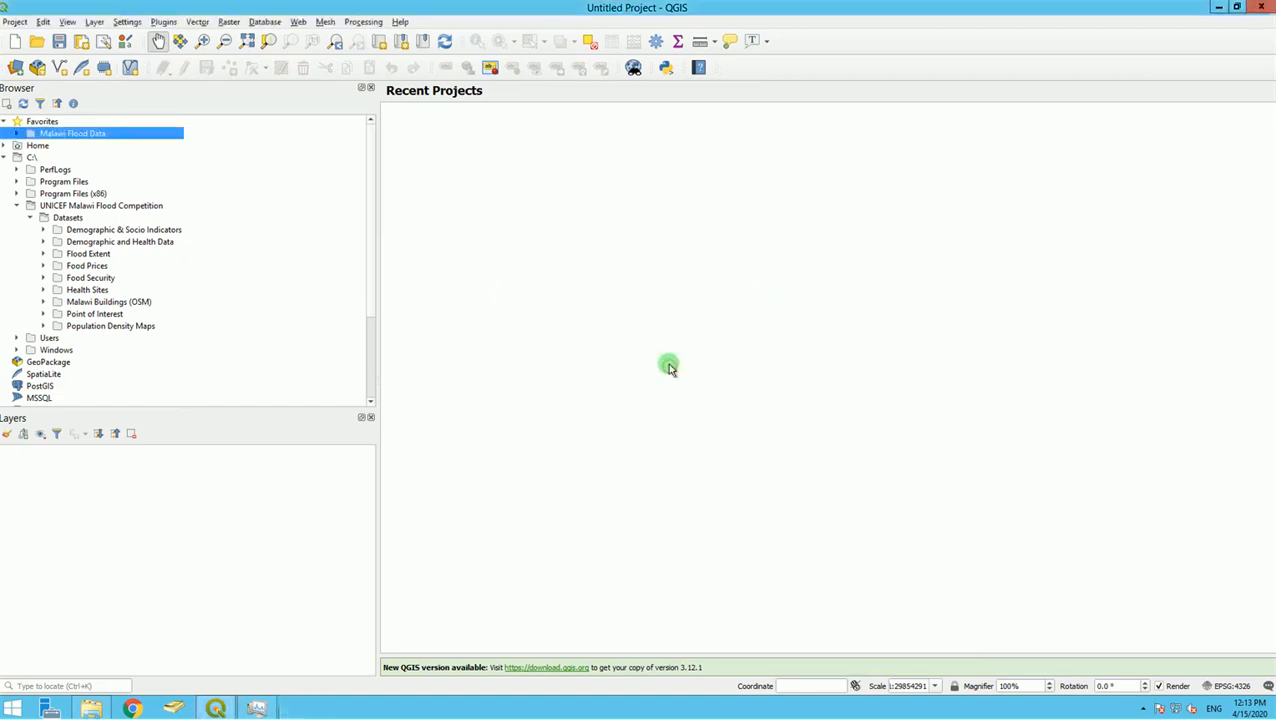
Step: Add flood_radarsat2.shp from the Flood Extent folder of the Malawi Flood Data favorite to the map
left_click(16, 134)
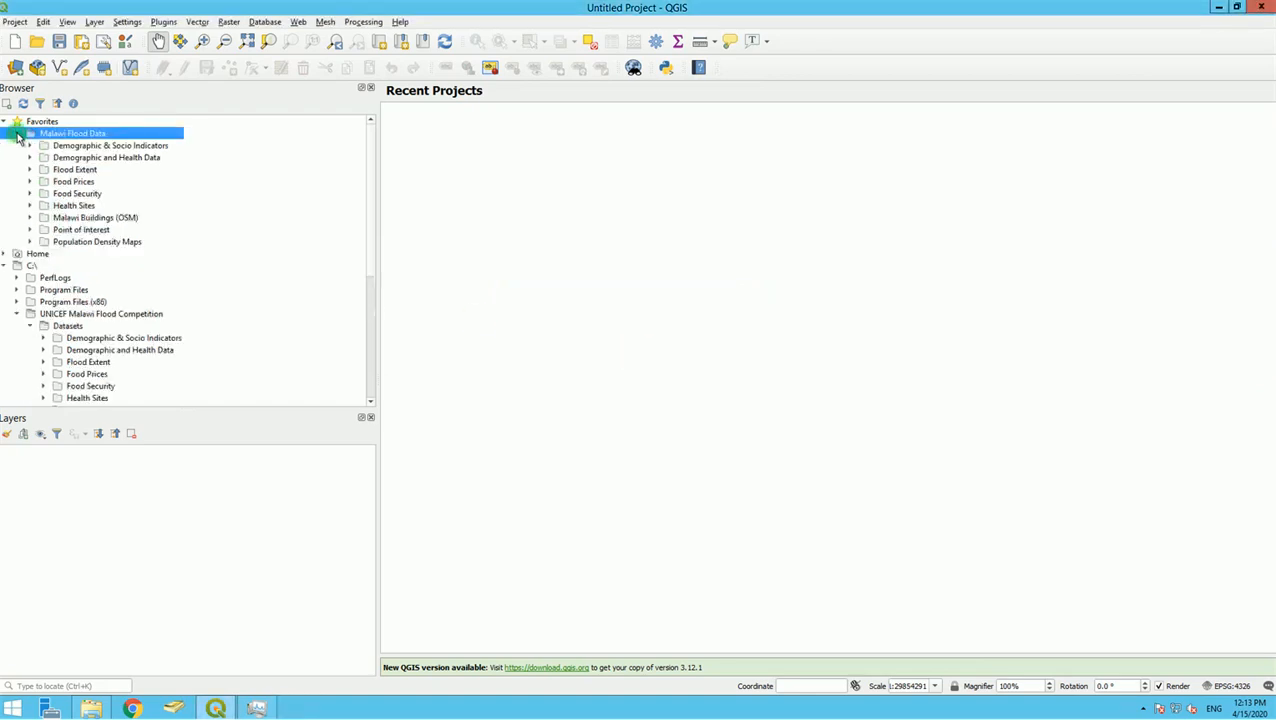
left_click(5, 266)
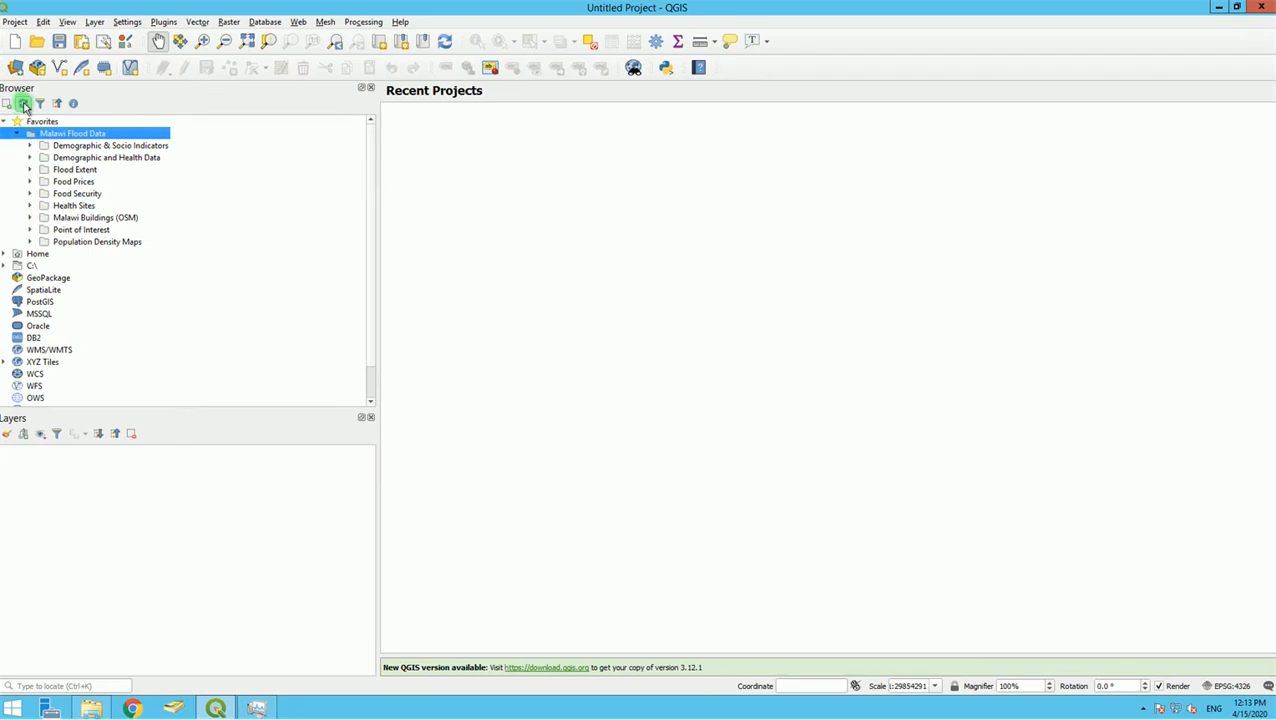
left_click(29, 170)
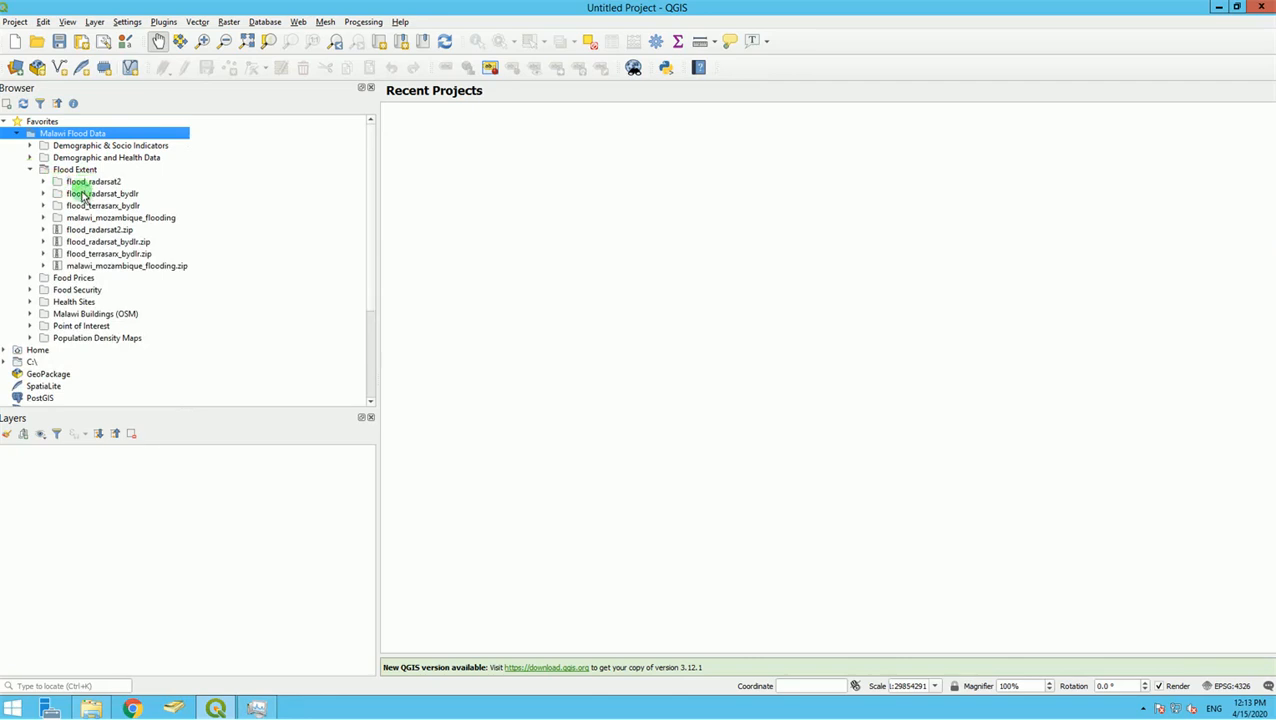
double_click(86, 184)
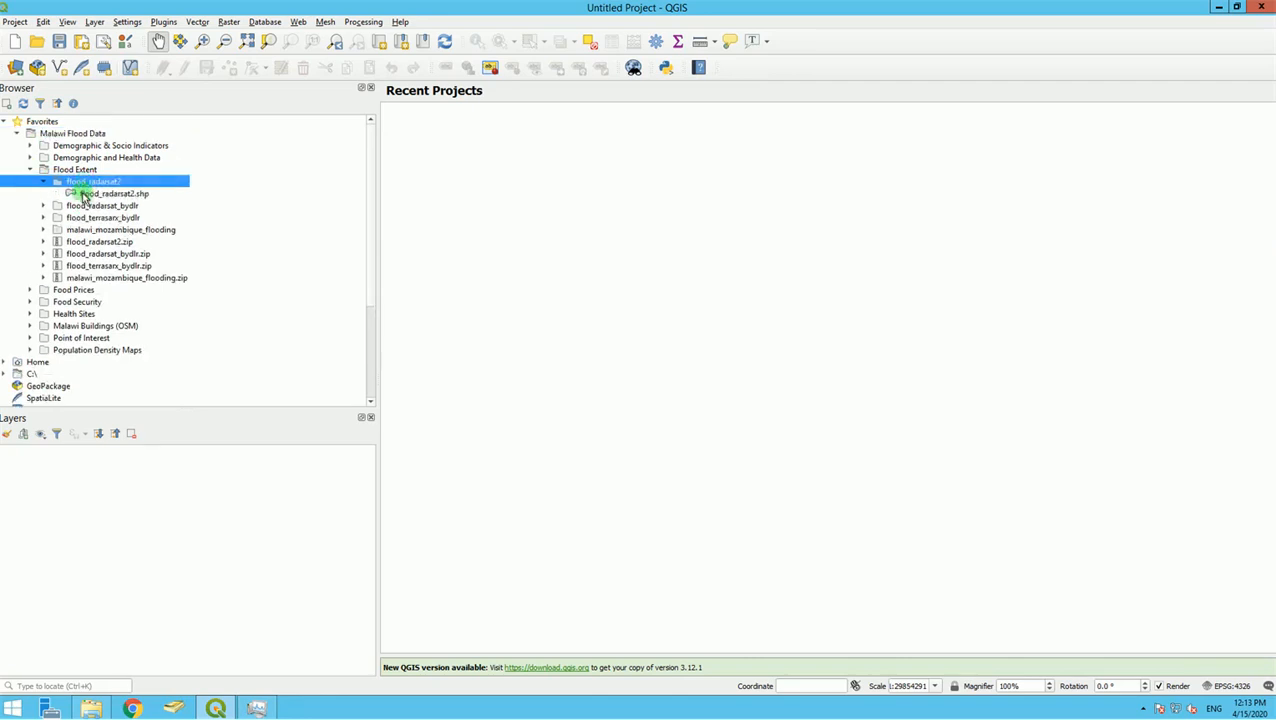
left_click(90, 194)
mouse_move(88, 196)
left_mouse_down()
mouse_move(128, 213)
mouse_move(108, 535)
left_mouse_up()
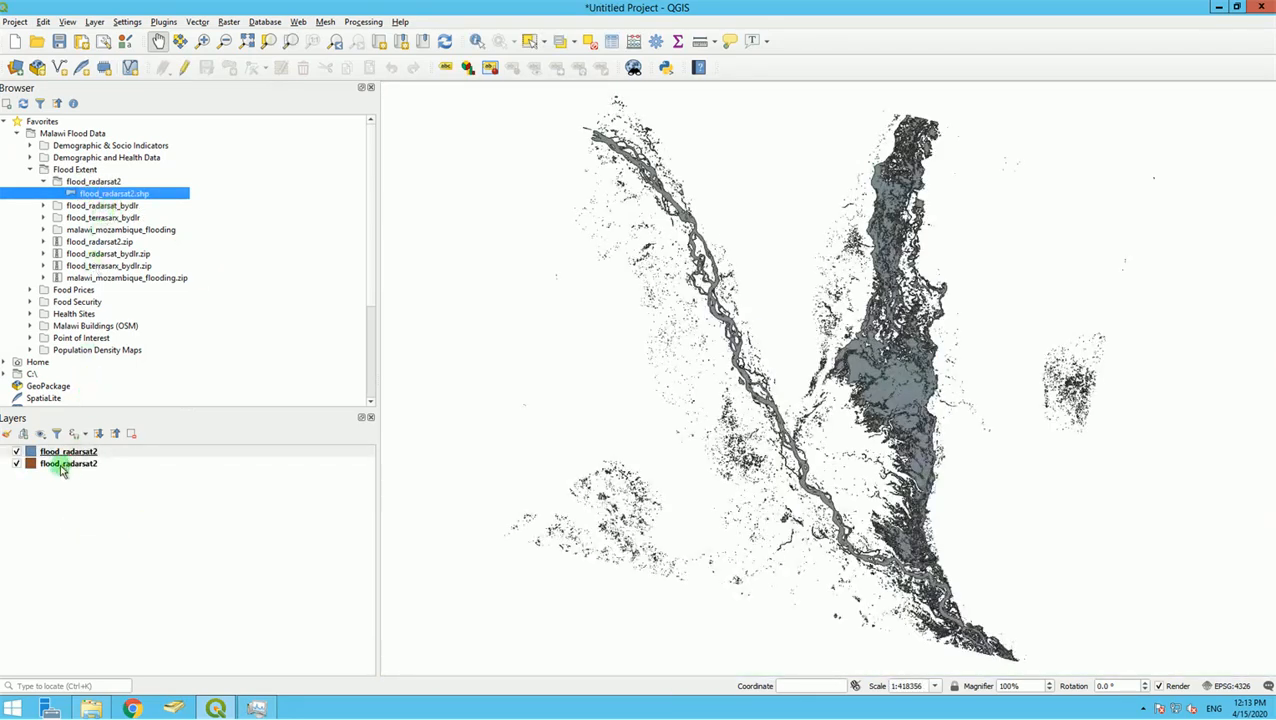
Step: Remove the duplicate flood_radarsat2 layer from the project
left_click(60, 468)
right_click(60, 468)
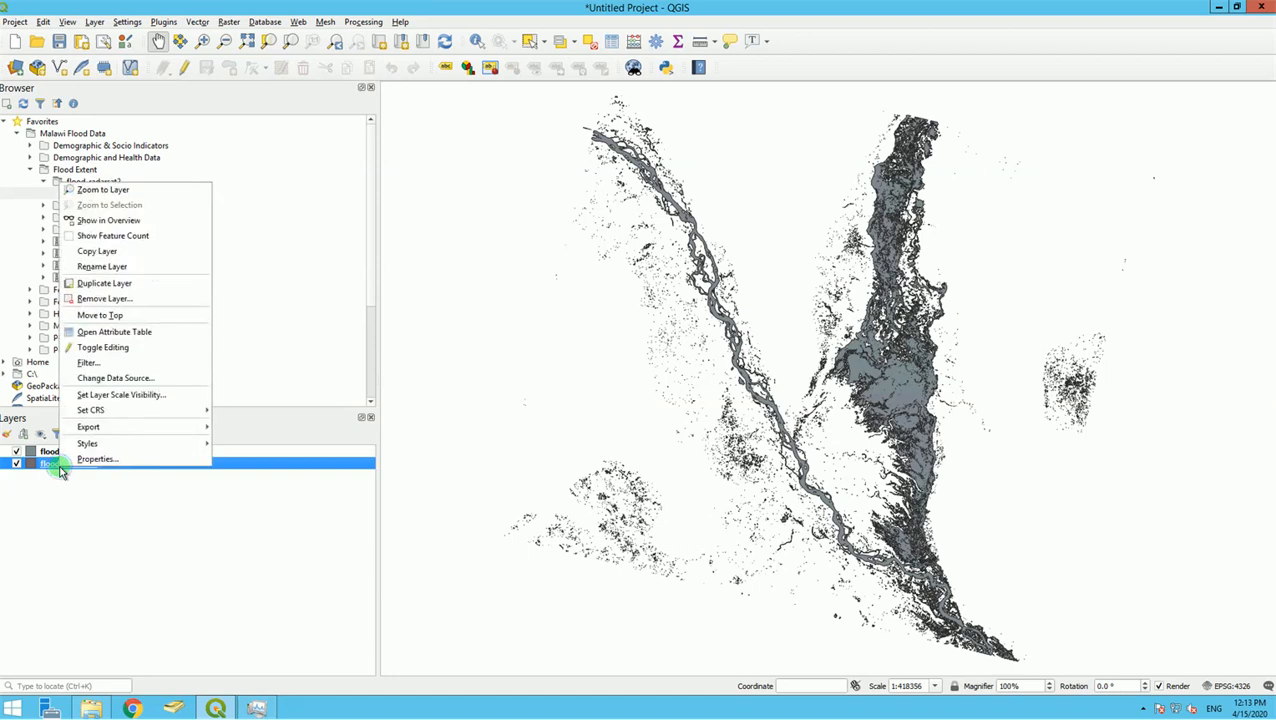
left_click(93, 300)
left_click(622, 368)
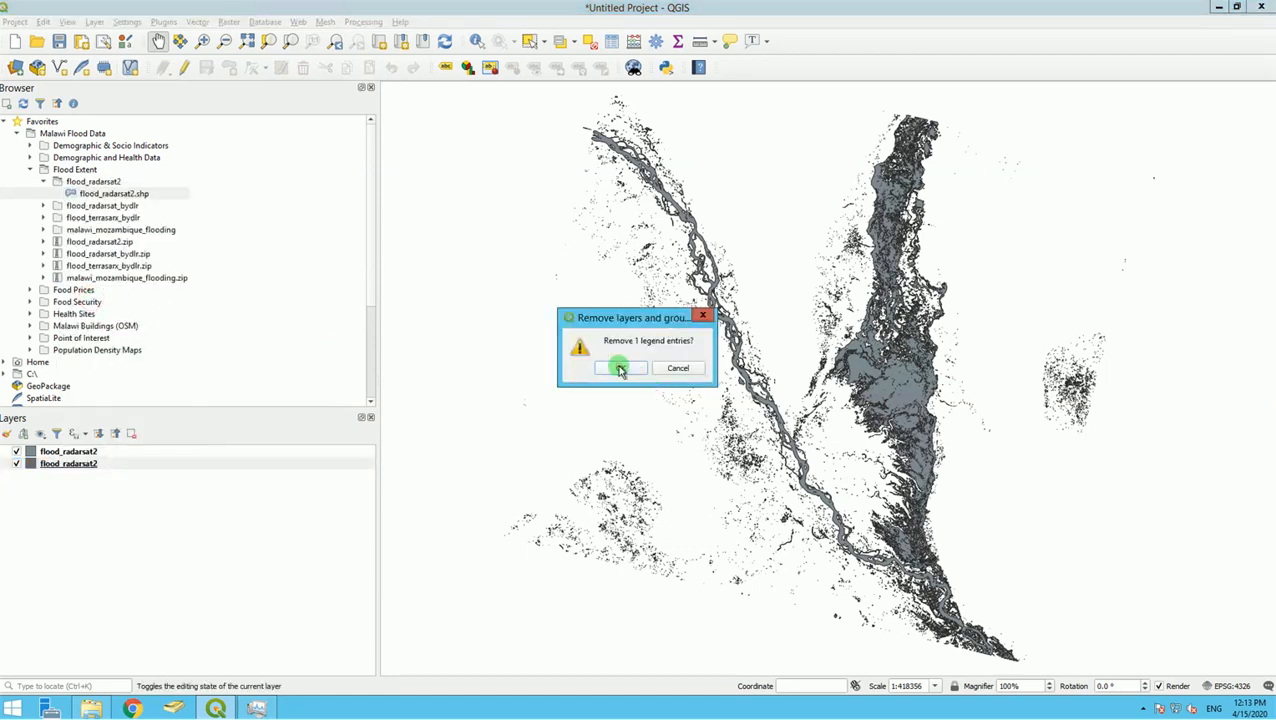
Step: Add flood_radarsat_bydlr.shp from the Flood Extent folder to the map
left_click(45, 206)
left_click(107, 218)
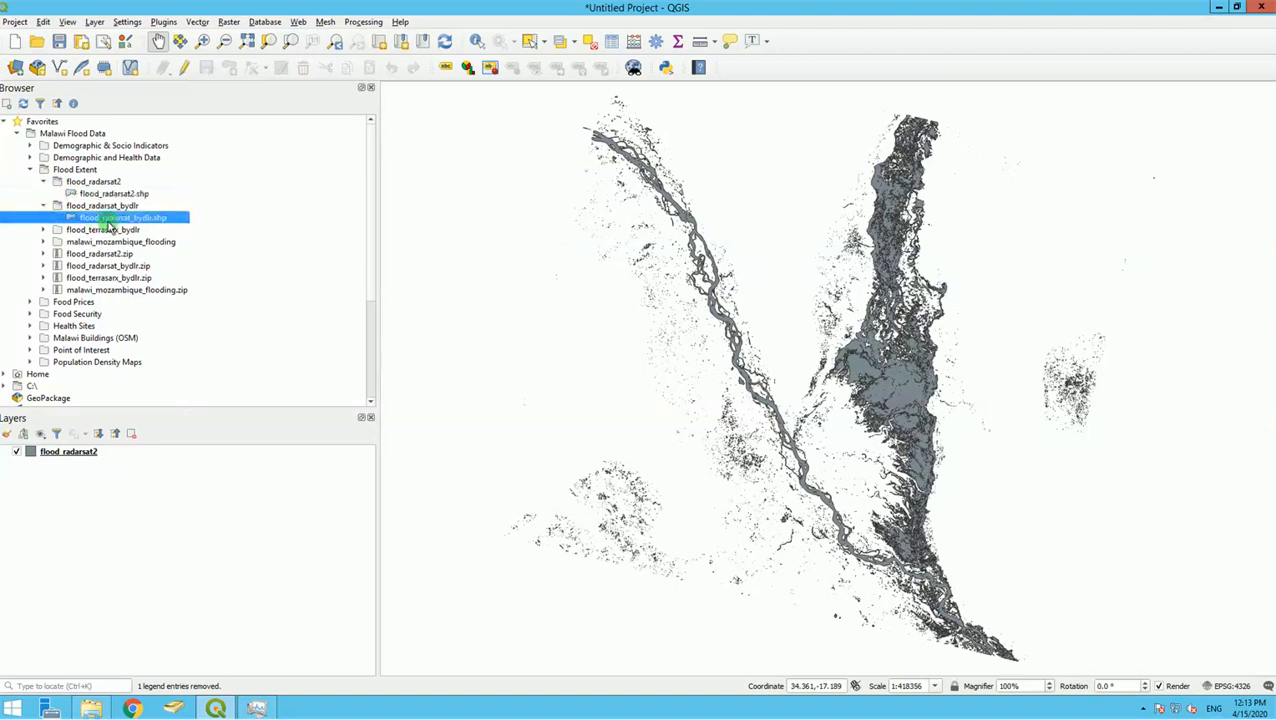
double_click(107, 220)
Step: Add the flood_terrasarx_bydlr and malawi_mozambique_flooding shapefiles from Flood Extent to the map
left_click(44, 232)
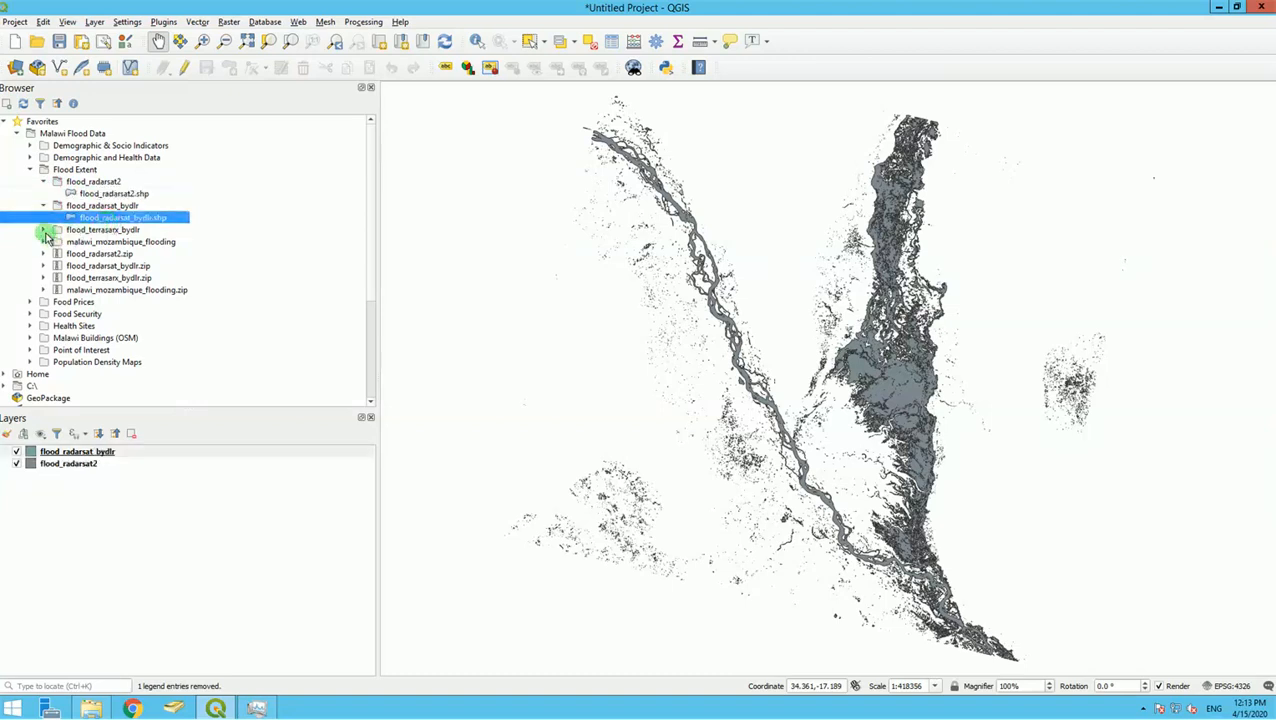
double_click(107, 242)
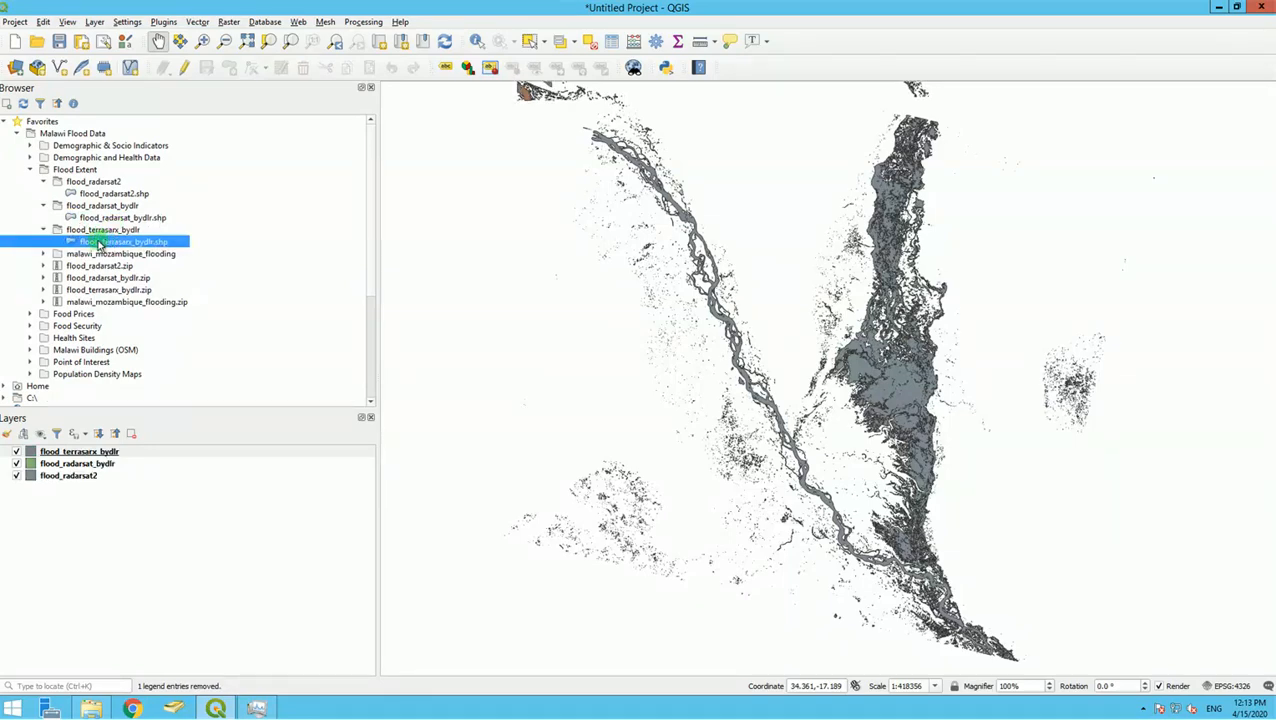
left_click(44, 254)
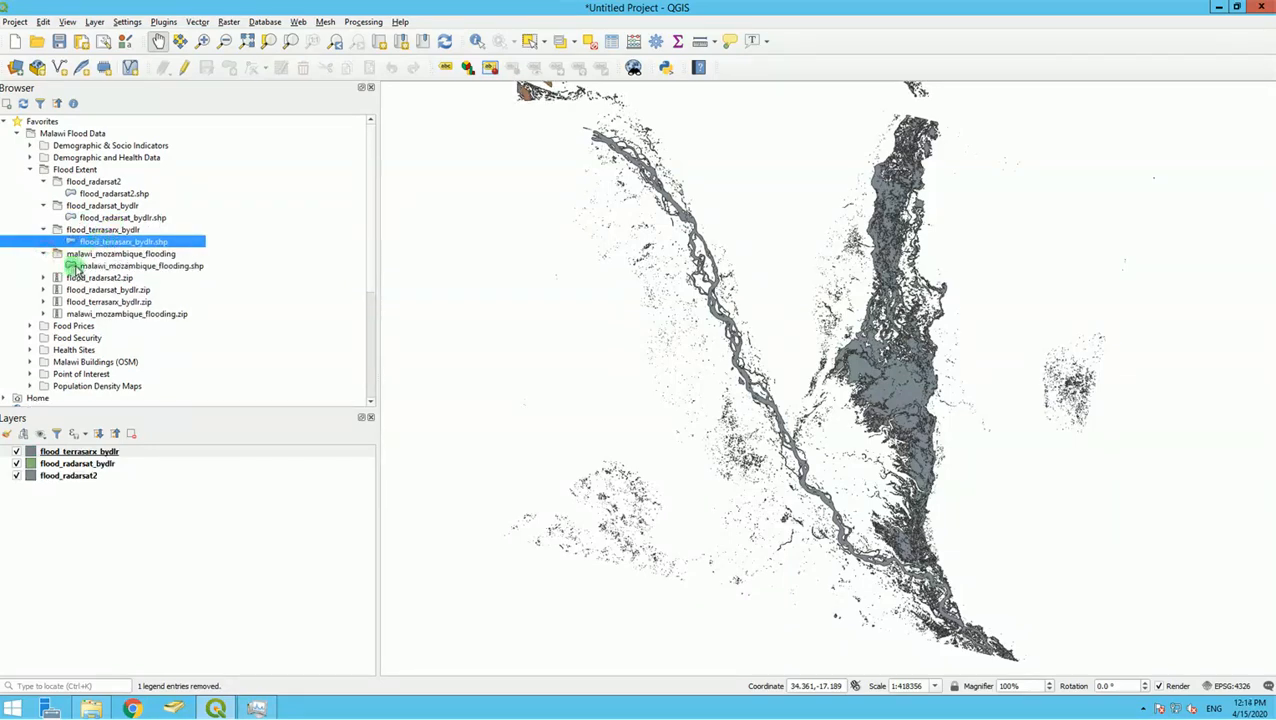
double_click(76, 266)
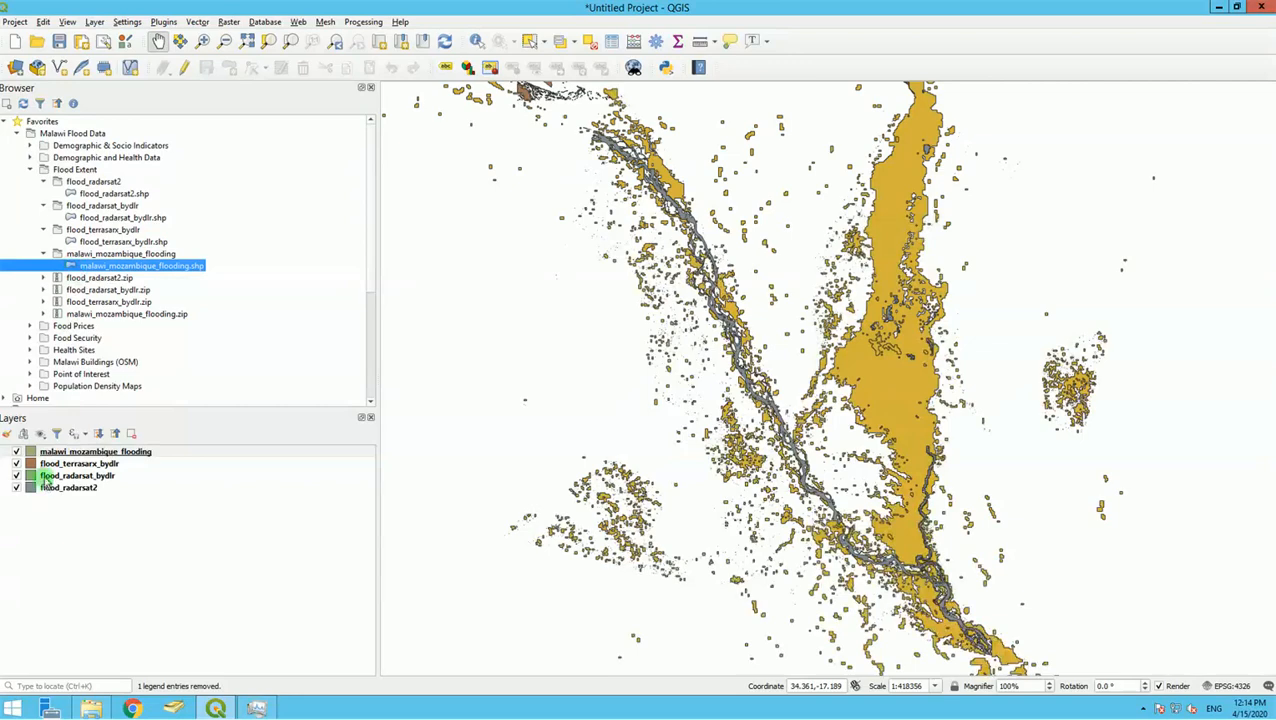
Step: Move the malawi_mozambique_flooding layer beneath all other flood layers, then select the flood_terrasarx_bydlr layer
left_click_drag(62, 452, 69, 507)
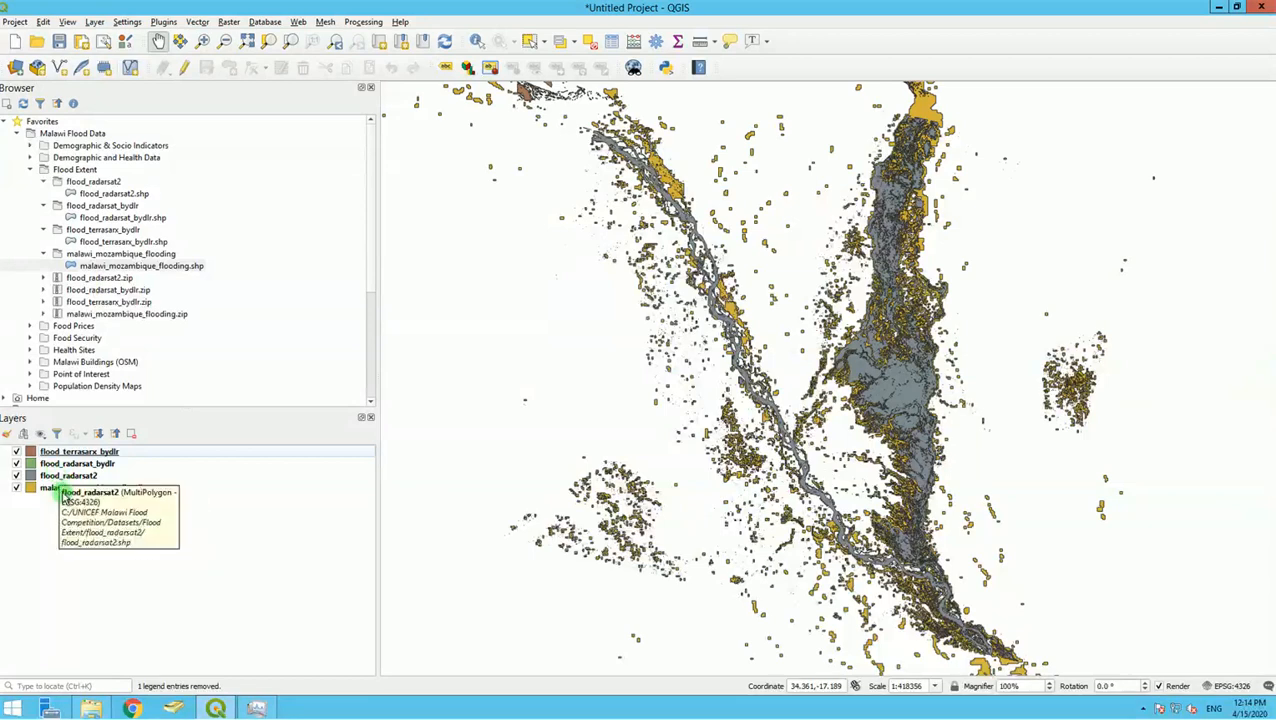
left_click(48, 494)
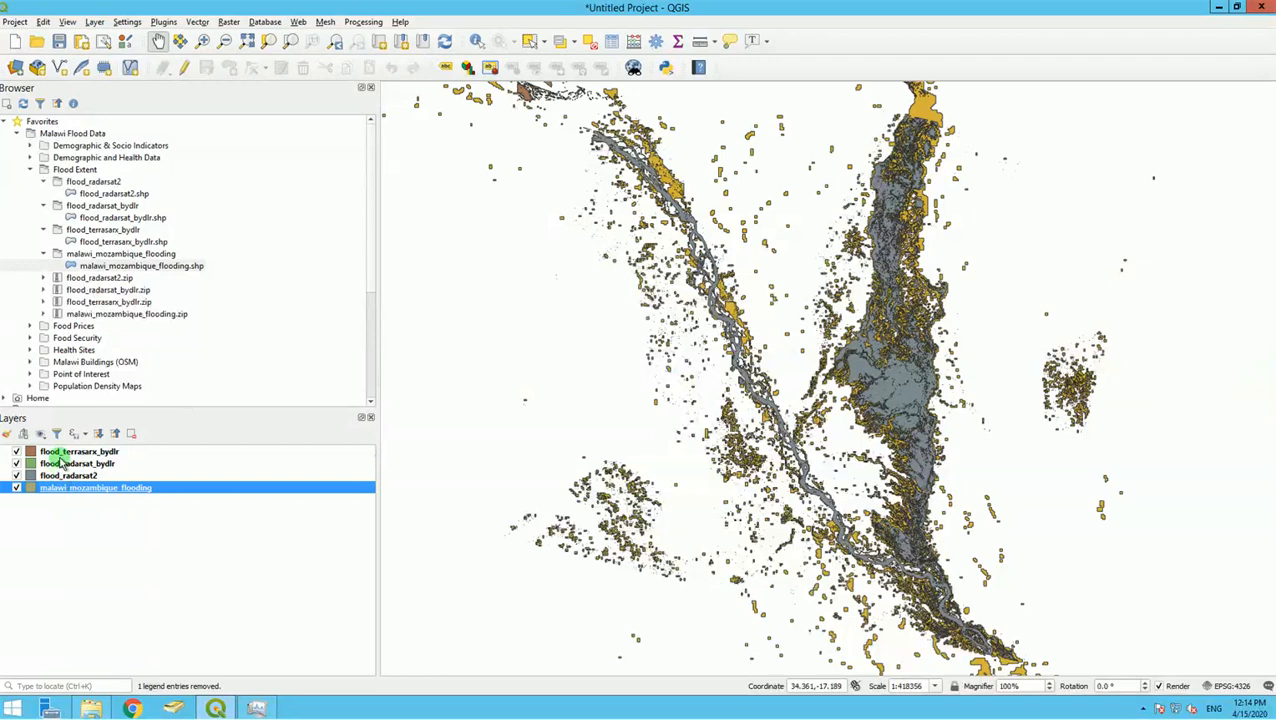
right_click(57, 490)
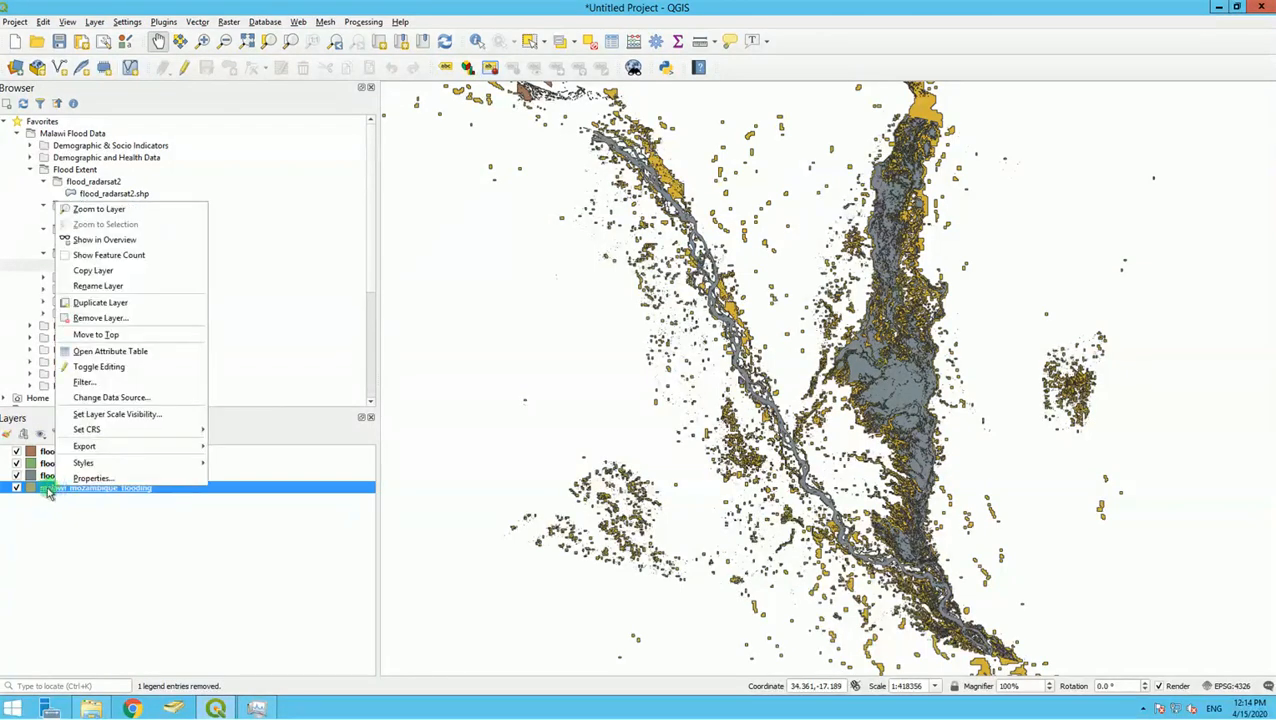
left_click(47, 494)
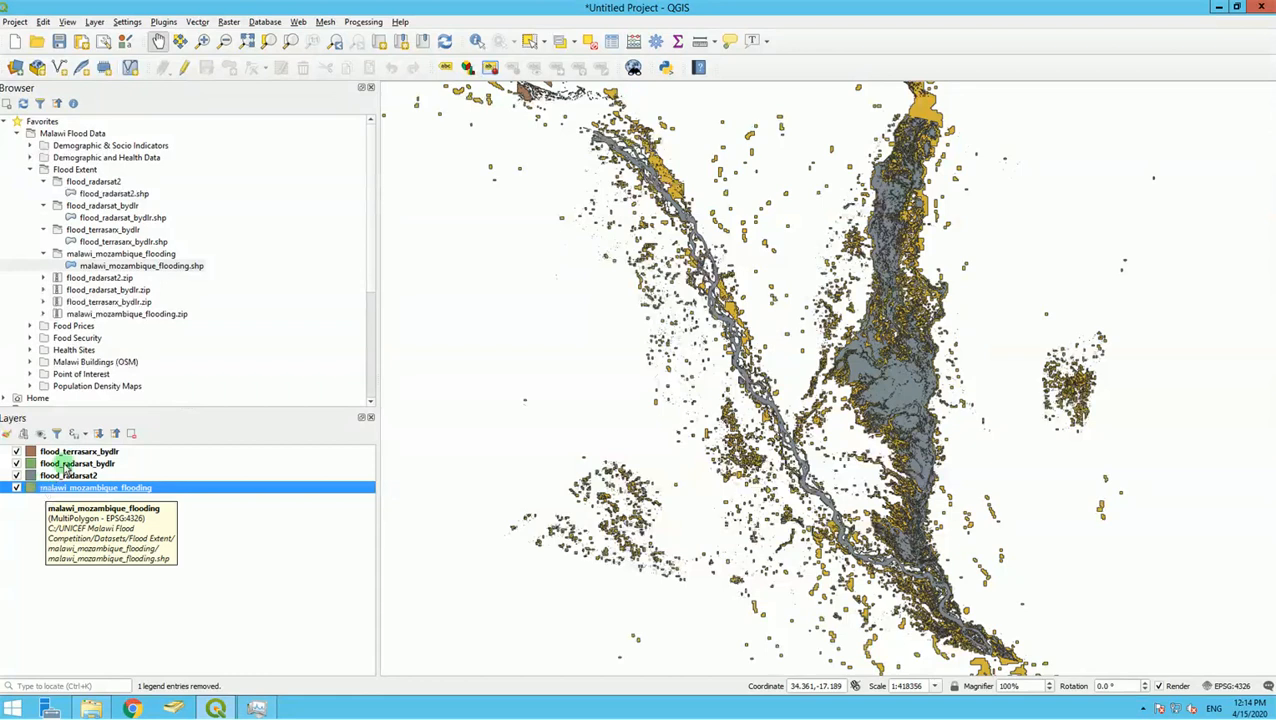
left_click(60, 453)
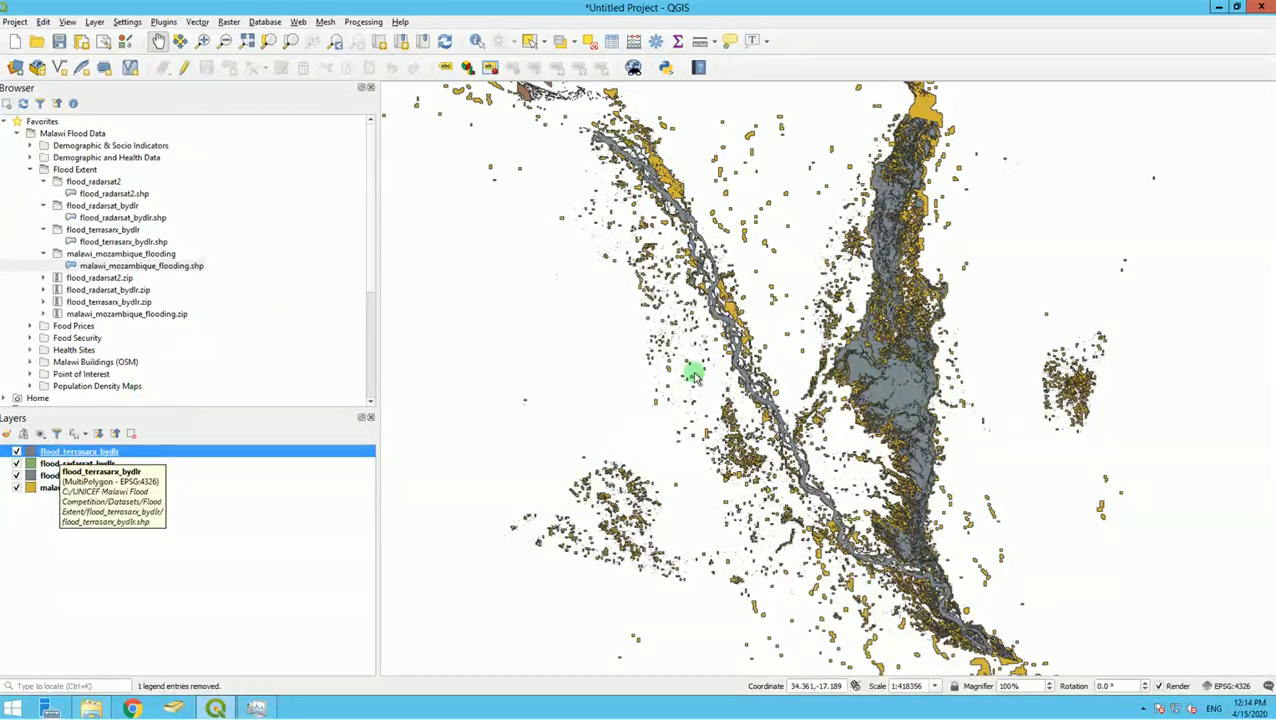
Step: Examine how the flood extent layers overlap on the map at closer and wider scales
scroll(861, 340, "up", 6)
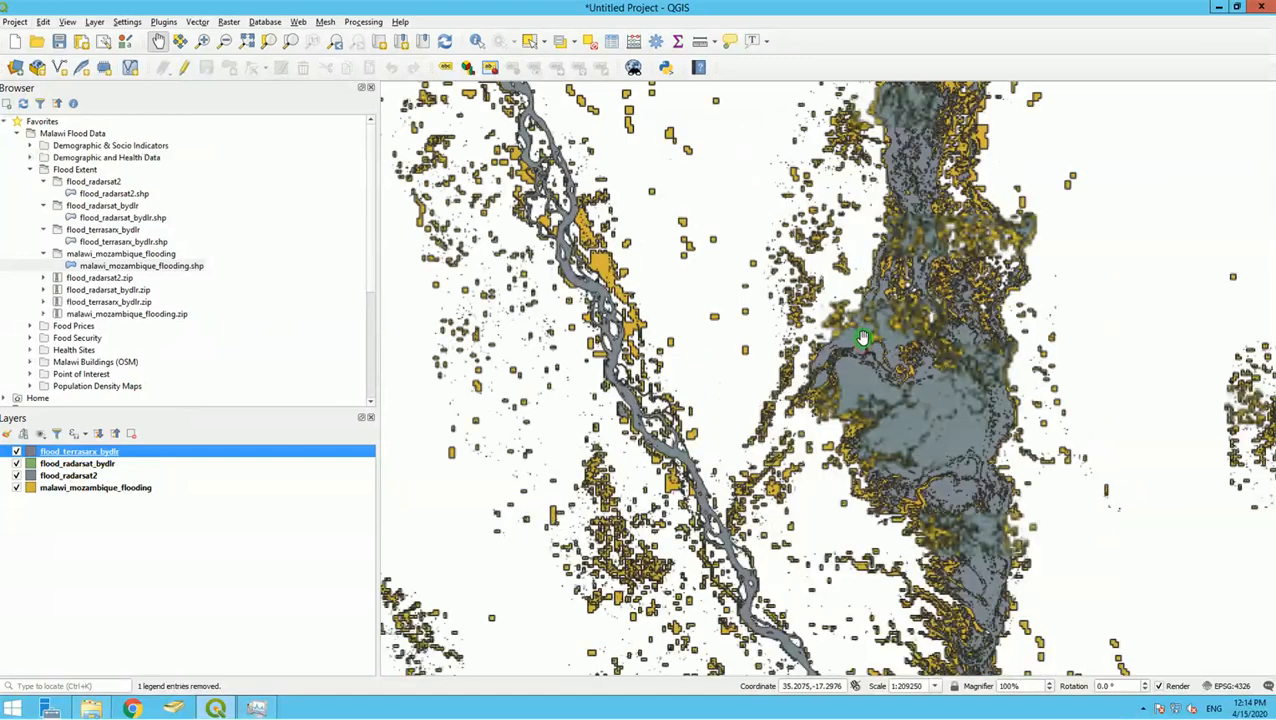
scroll(861, 340, "down", 2)
scroll(713, 207, "down", 1)
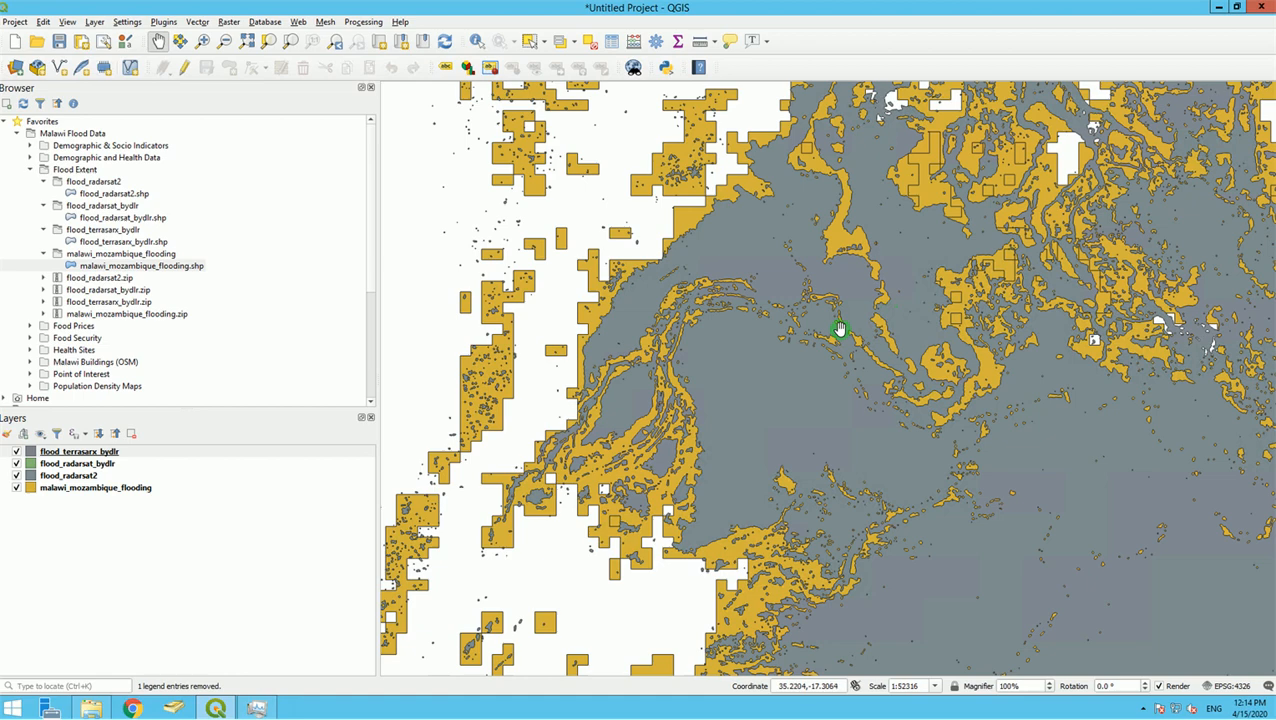
scroll(840, 328, "down", 1)
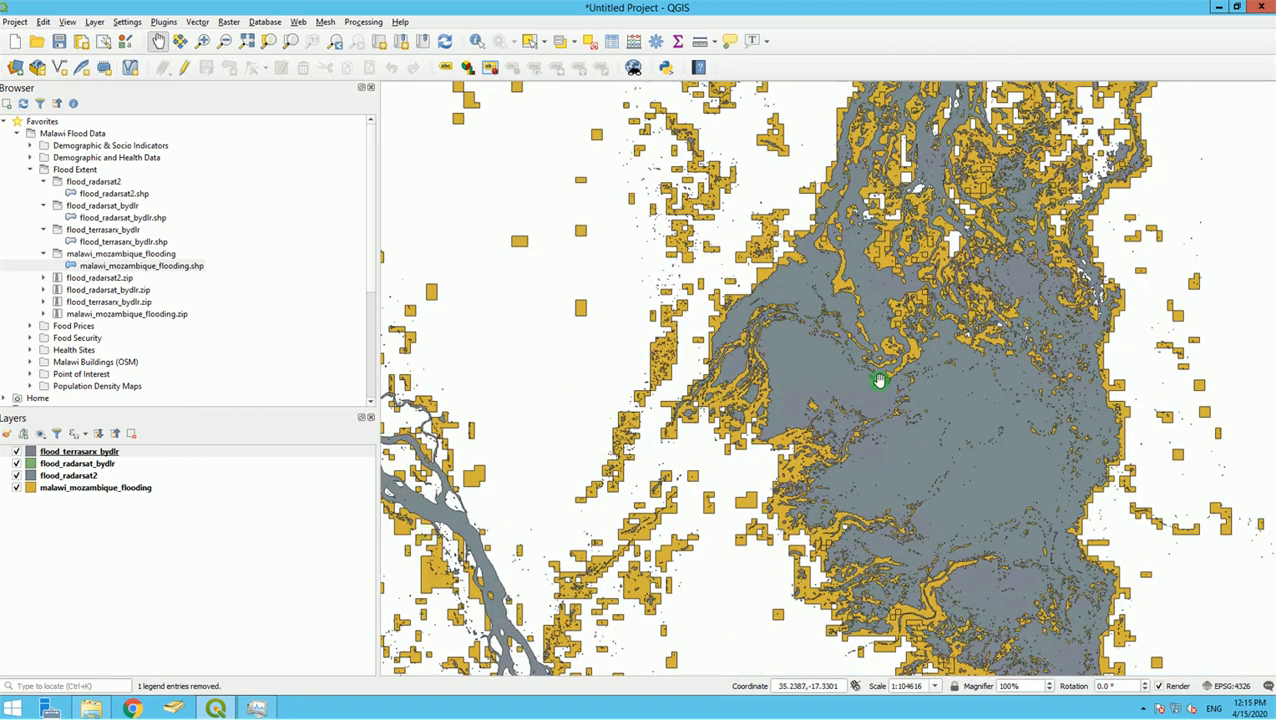
scroll(860, 390, "down", 5)
left_click_drag(581, 404, 1256, 405)
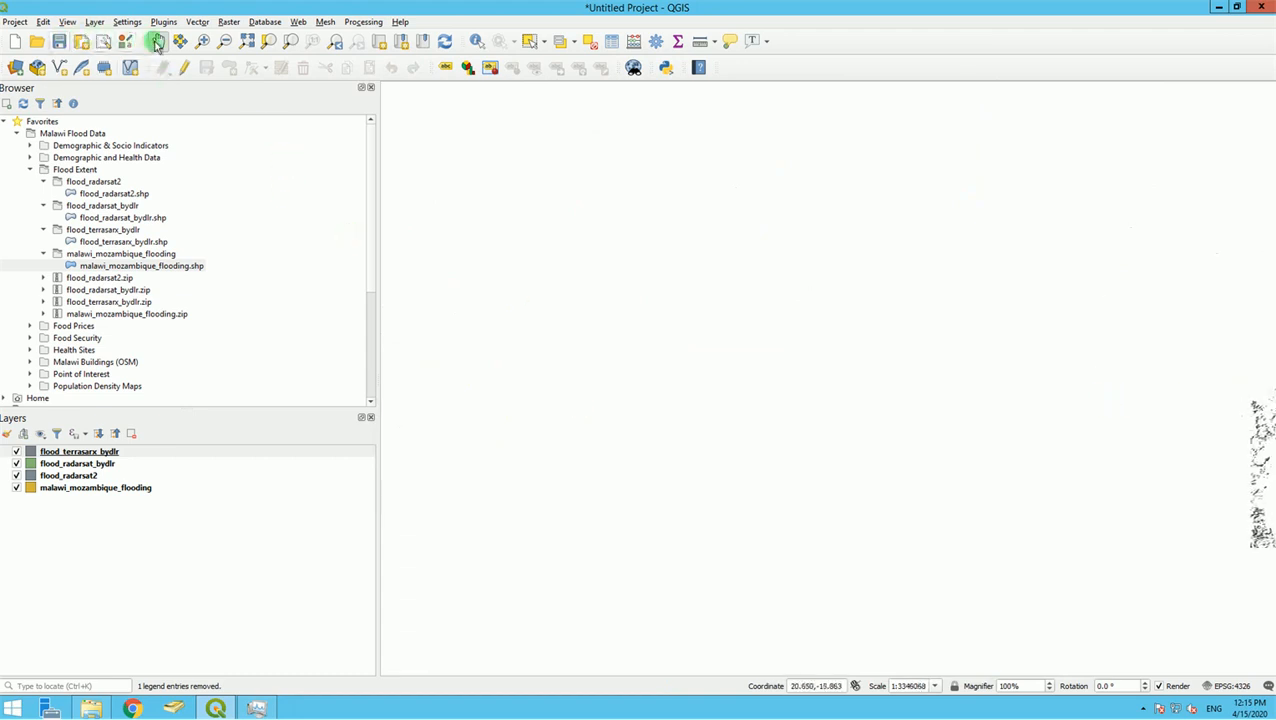
left_click_drag(649, 339, 1117, 370)
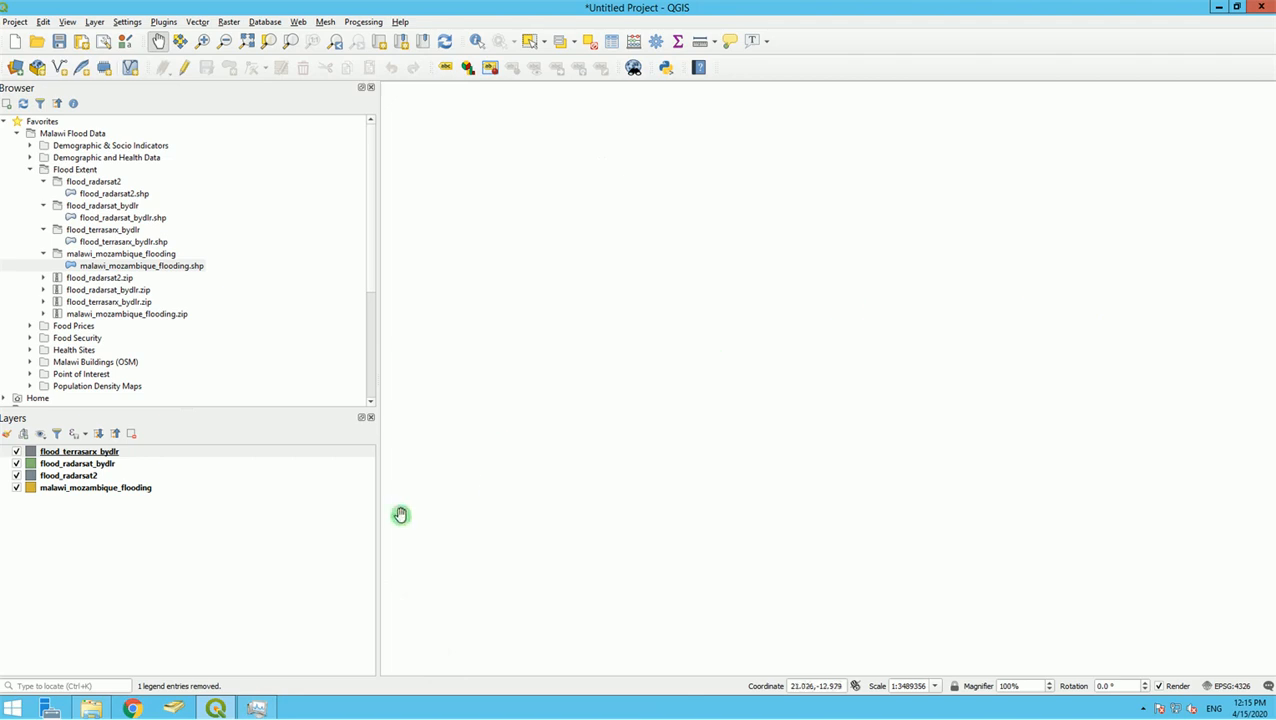
Step: Zoom the map to the extent of the flood_terrasarx_bydlr layer
left_click(53, 455)
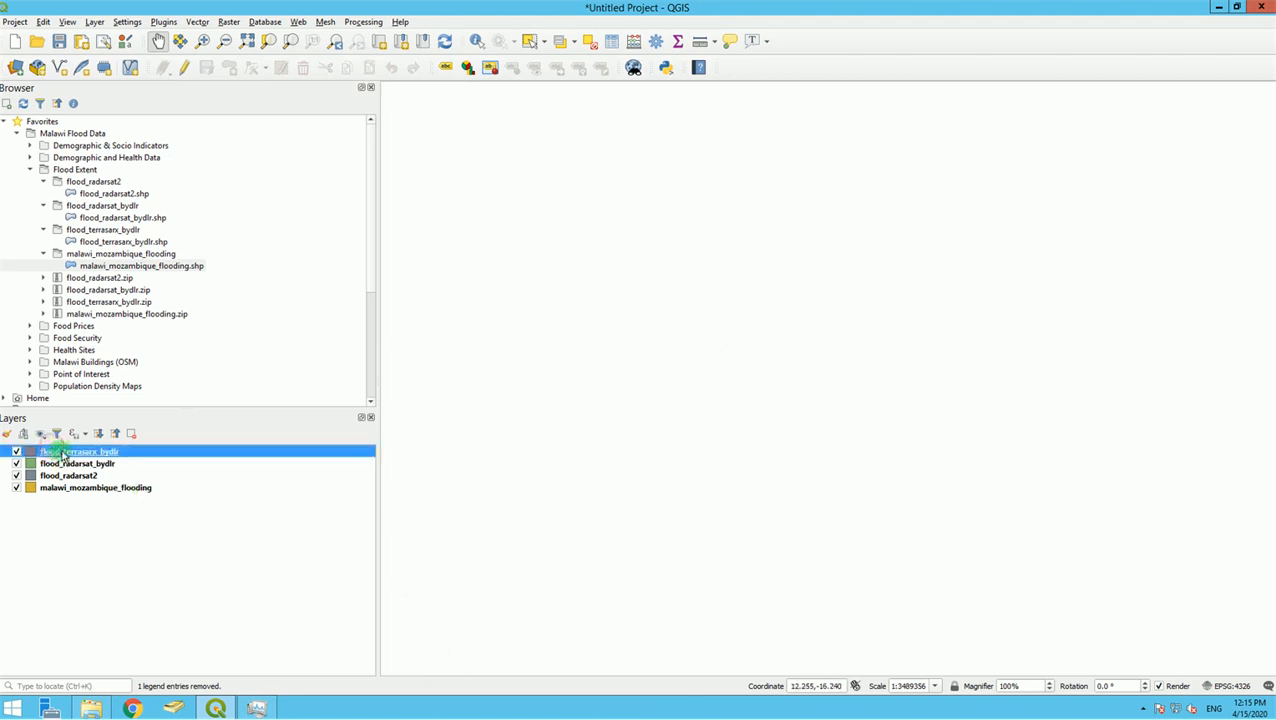
right_click(65, 453)
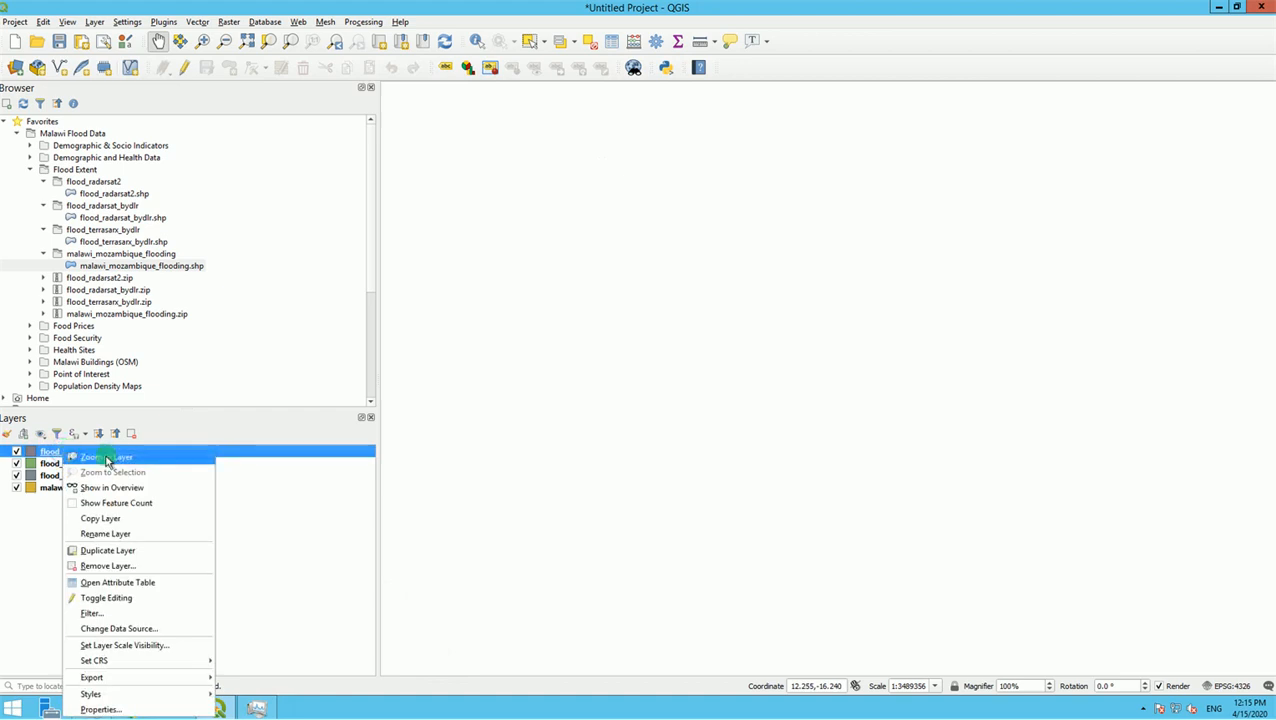
left_click(100, 458)
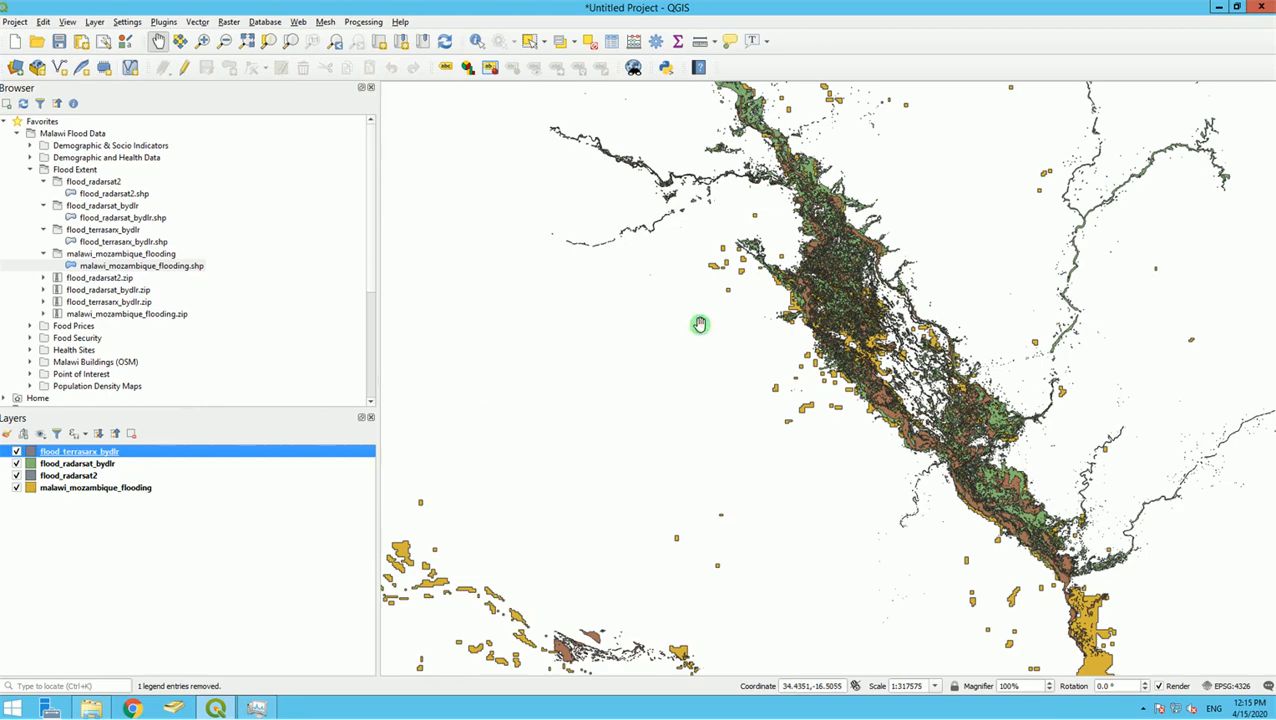
left_click_drag(832, 272, 804, 448)
scroll(800, 420, "down", 1)
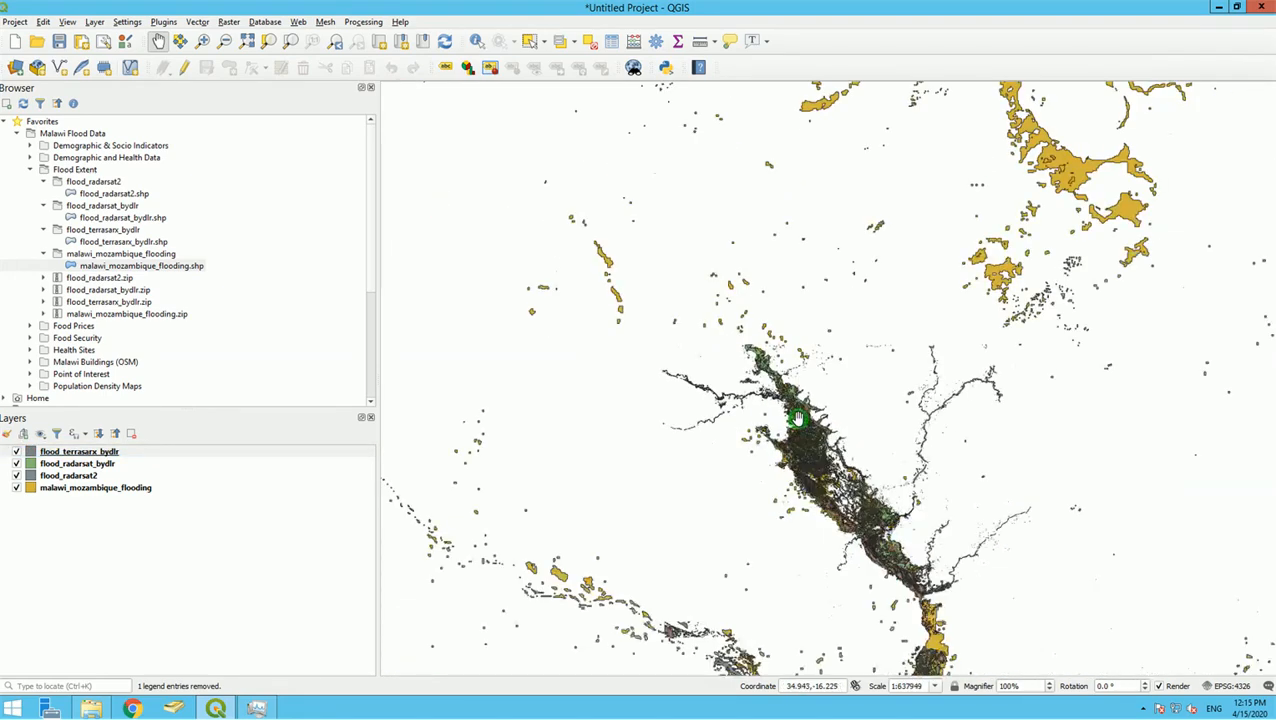
left_click(103, 453)
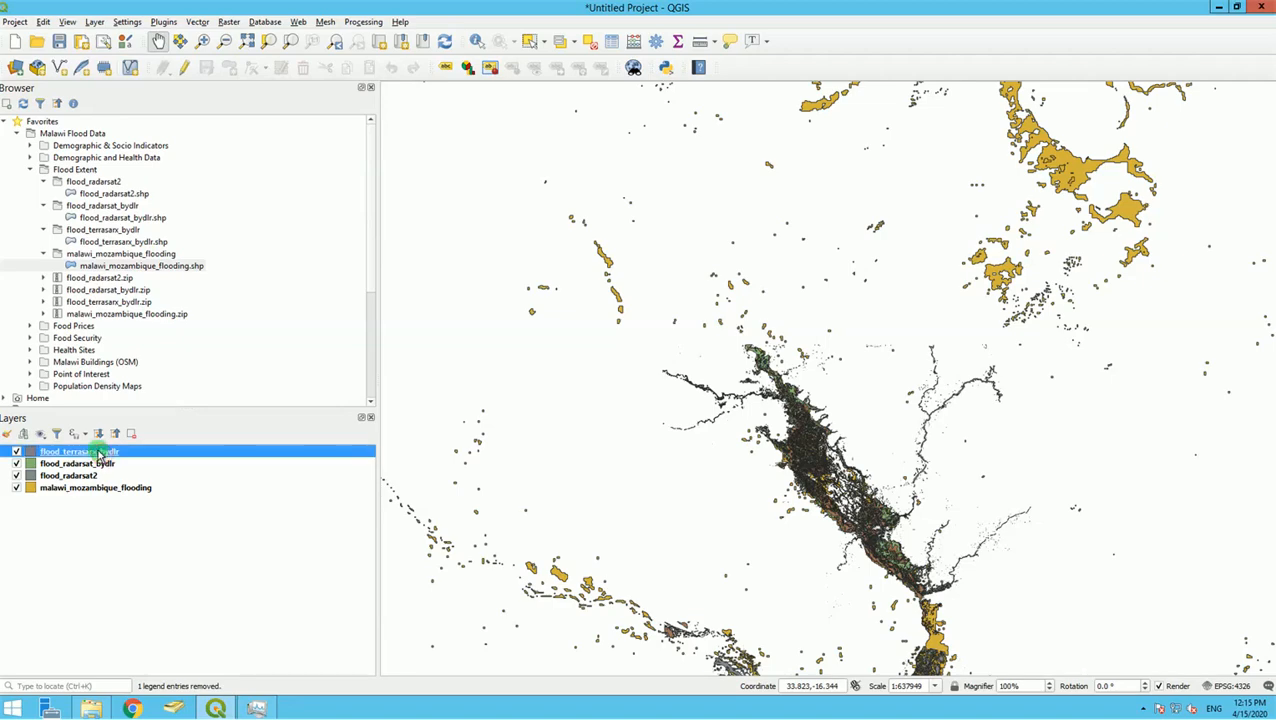
right_click(101, 453)
left_click(122, 458)
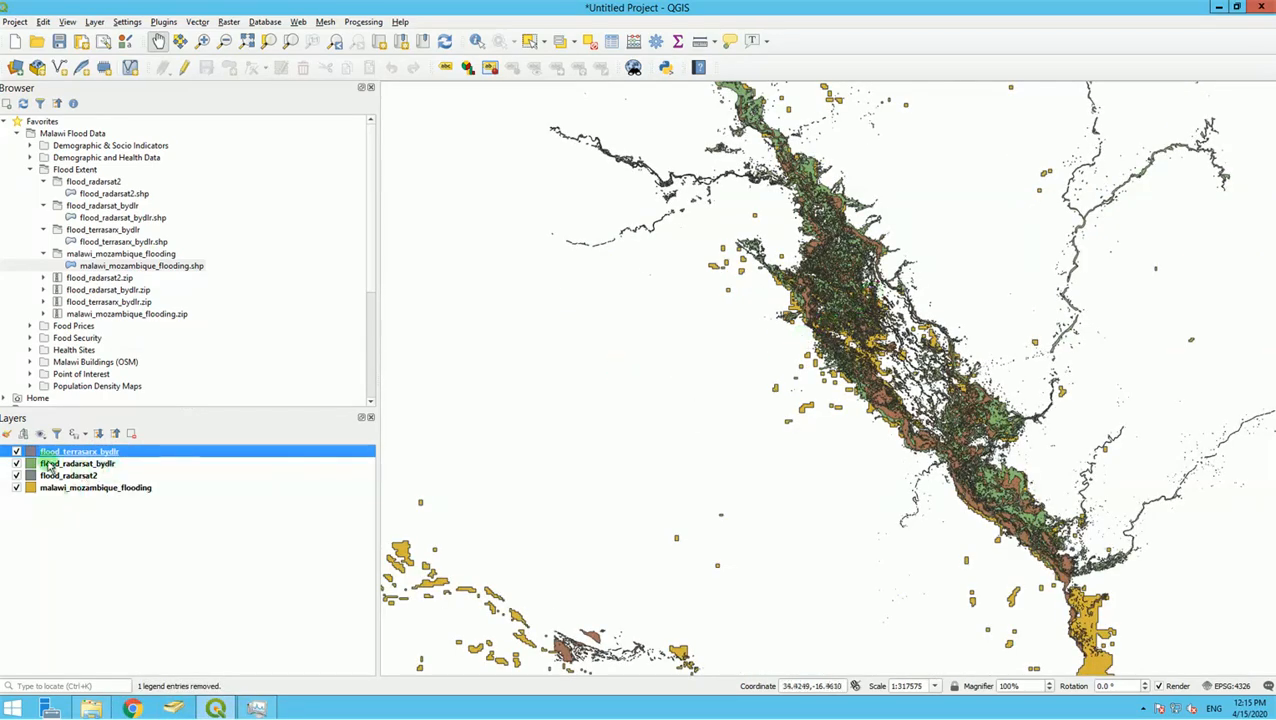
Step: Hide the flood_radarsat_bydlr, flood_radarsat2 and malawi_mozambique_flooding layers, leaving only flood_terrasarx_bydlr displayed
left_click(17, 464)
left_click(16, 476)
left_click(16, 488)
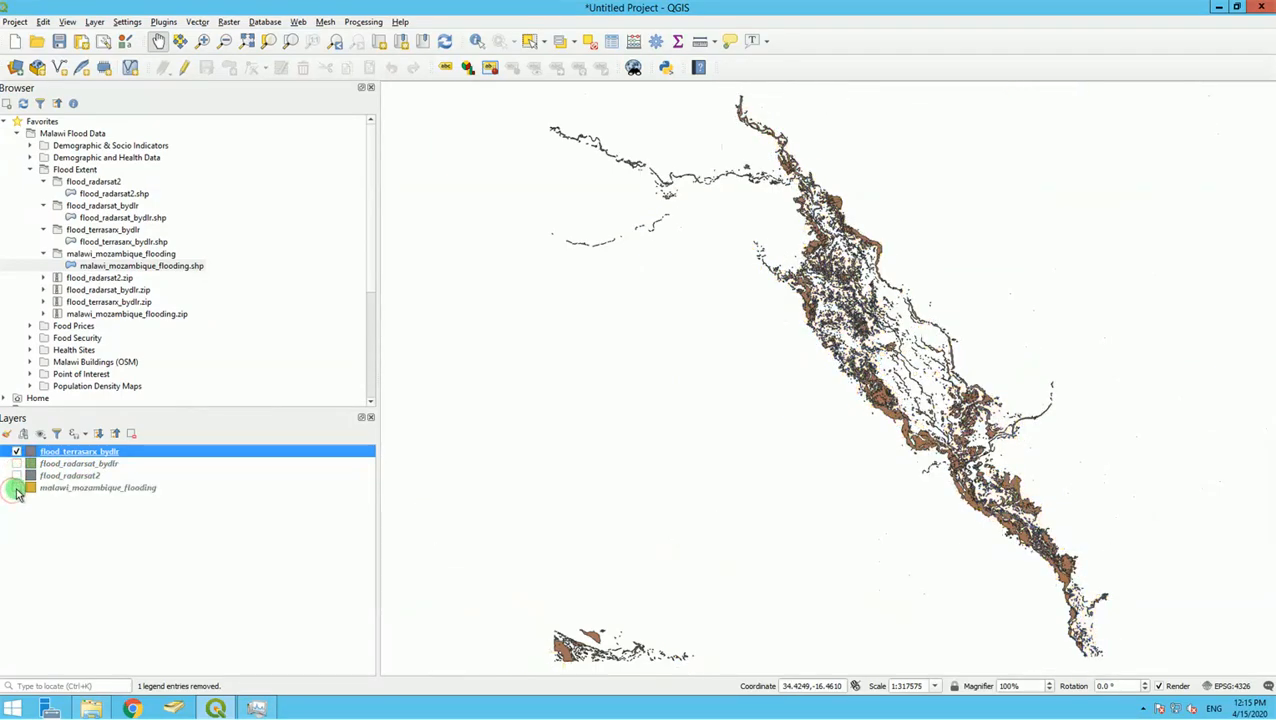
Step: Compare flood_terrasarx_bydlr with flood_radarsat_bydlr at a closer scale by temporarily showing the flood_radarsat_bydlr layer
left_click_drag(843, 285, 697, 358)
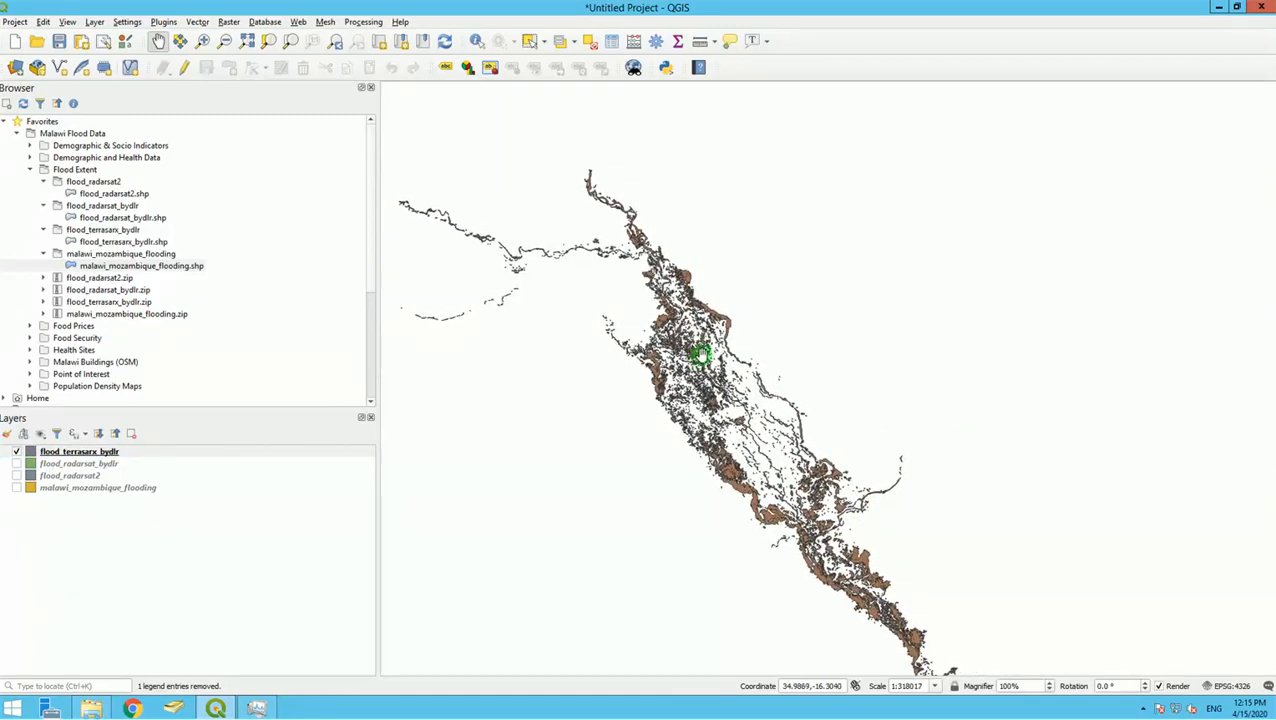
scroll(700, 355, "up", 3)
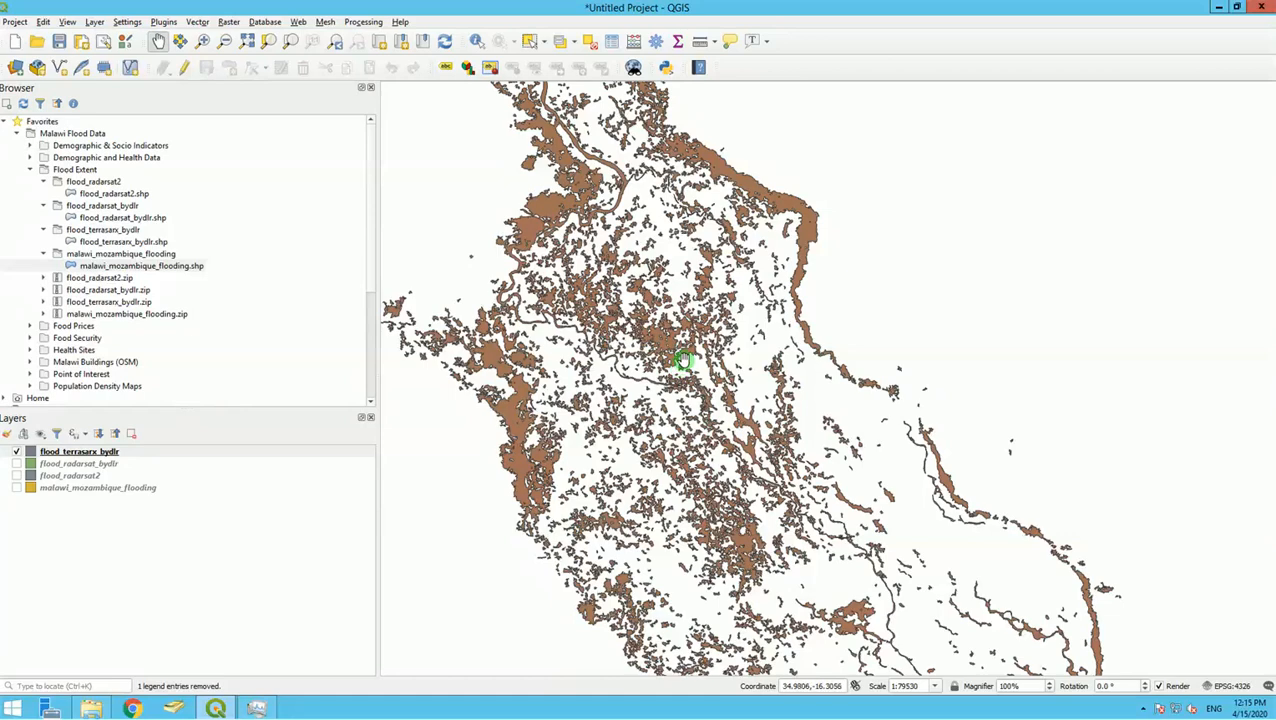
left_click(16, 463)
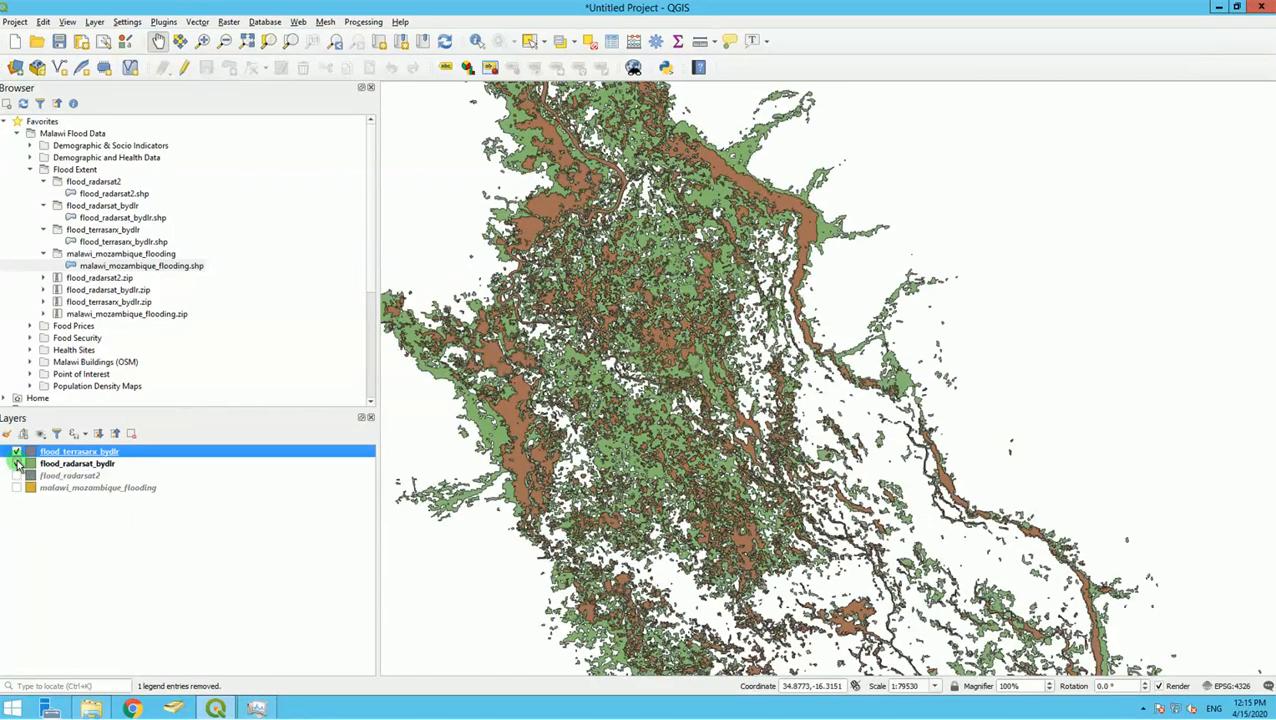
left_click(16, 464)
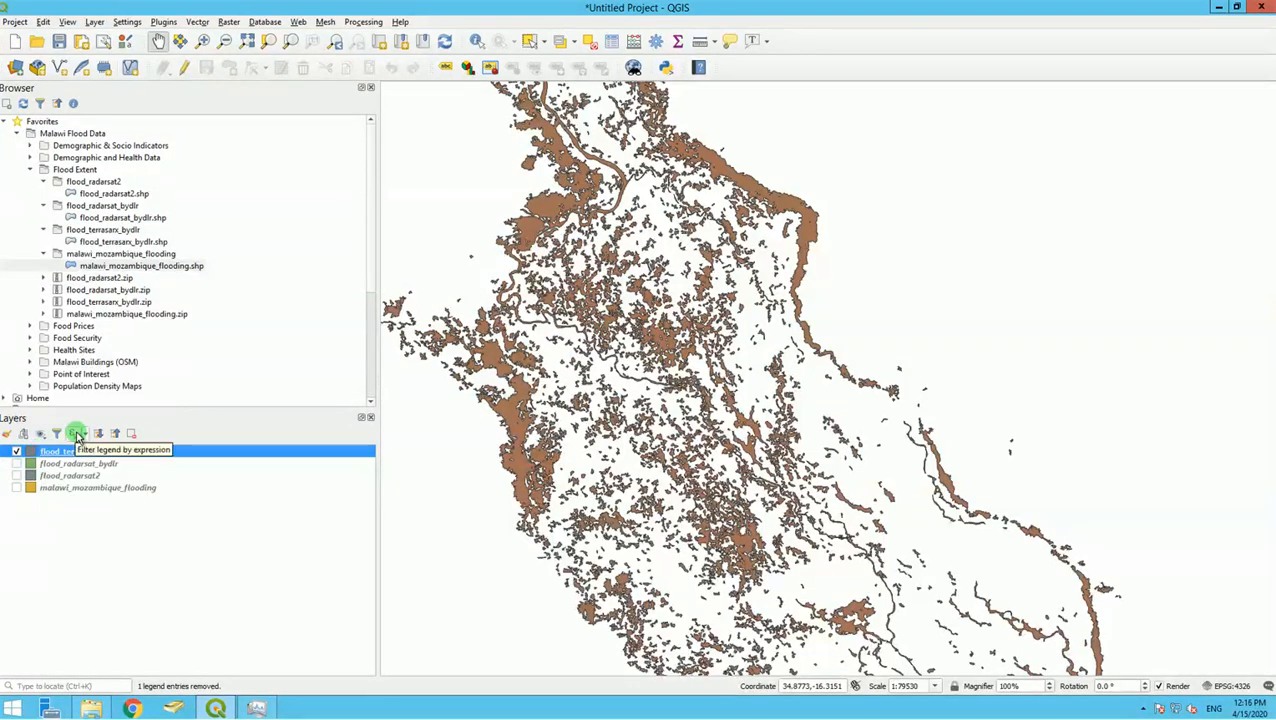
Step: Save the project as Malawi_Flood_Project in the UNICEF Malawi Flood Competition folder
left_click(59, 42)
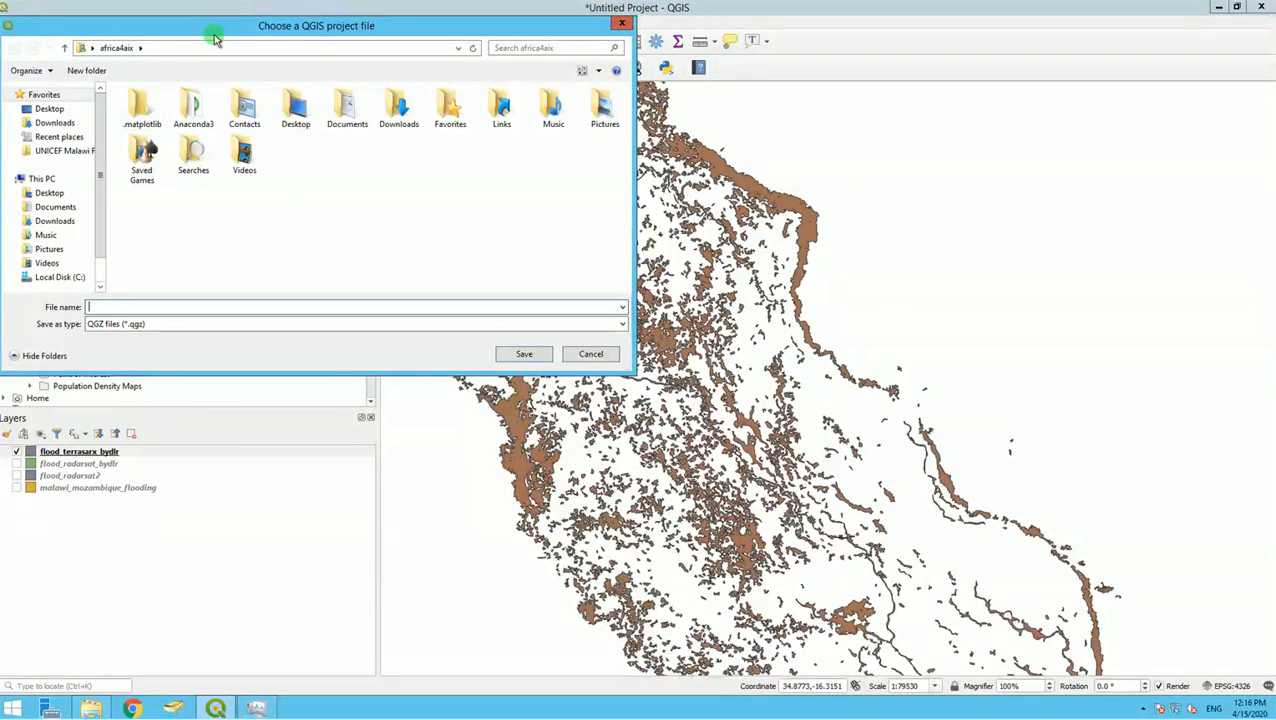
left_click_drag(254, 32, 488, 89)
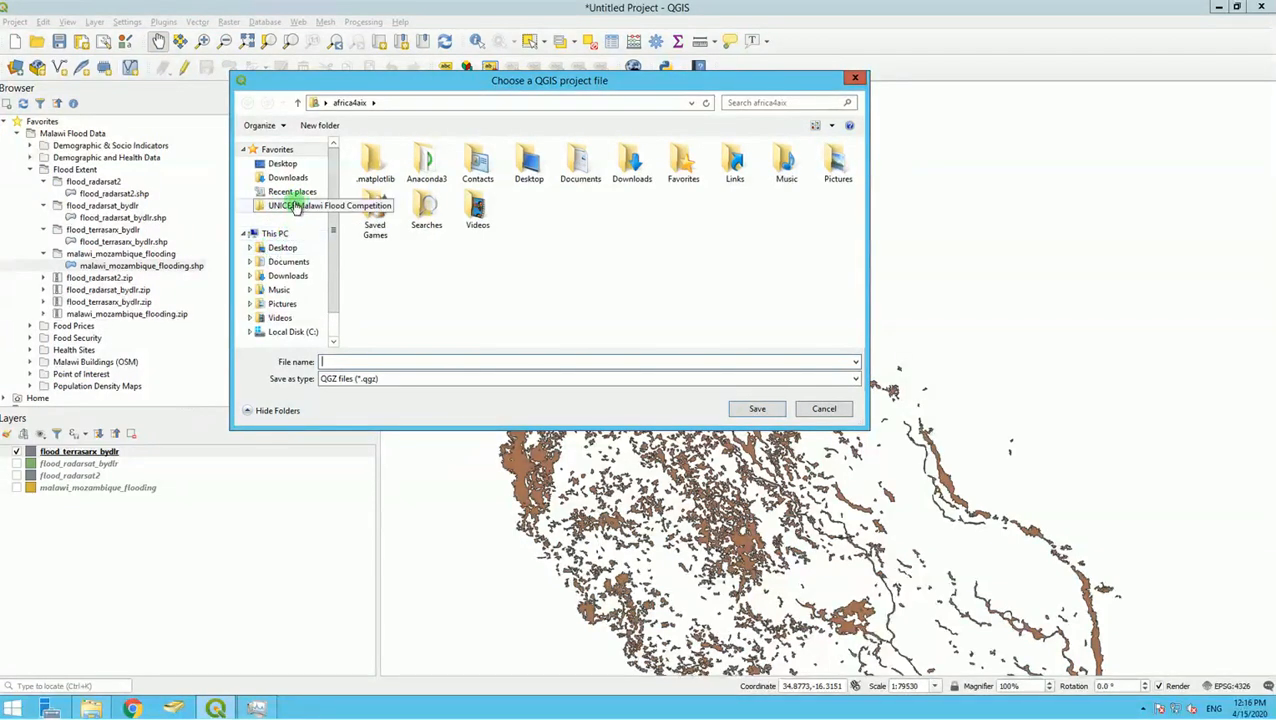
left_click(296, 206)
left_click(380, 166)
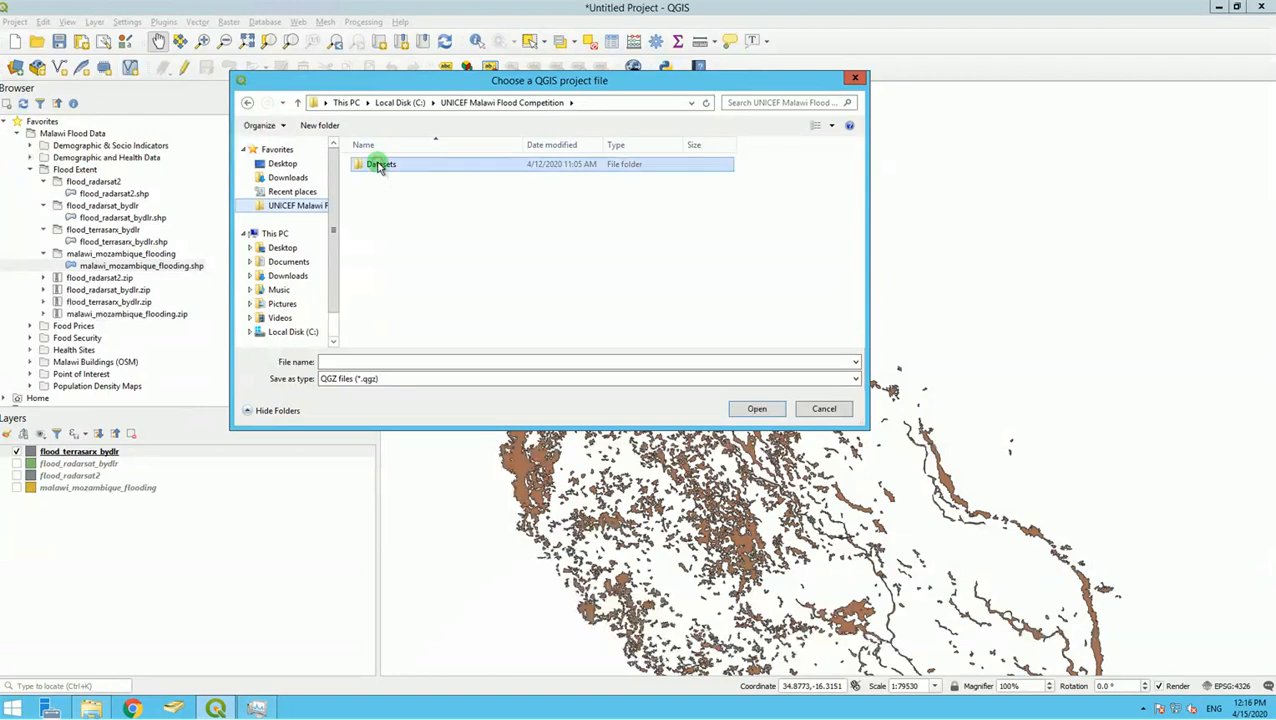
right_click(476, 240)
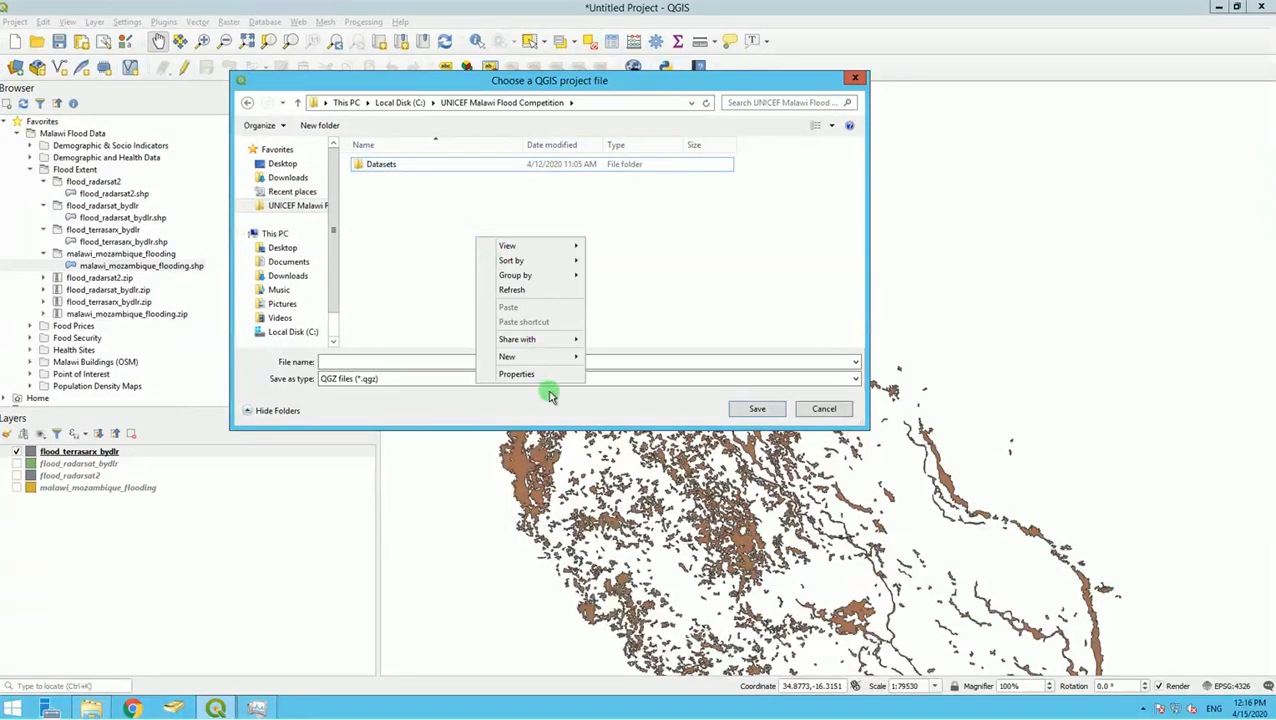
left_click(342, 362)
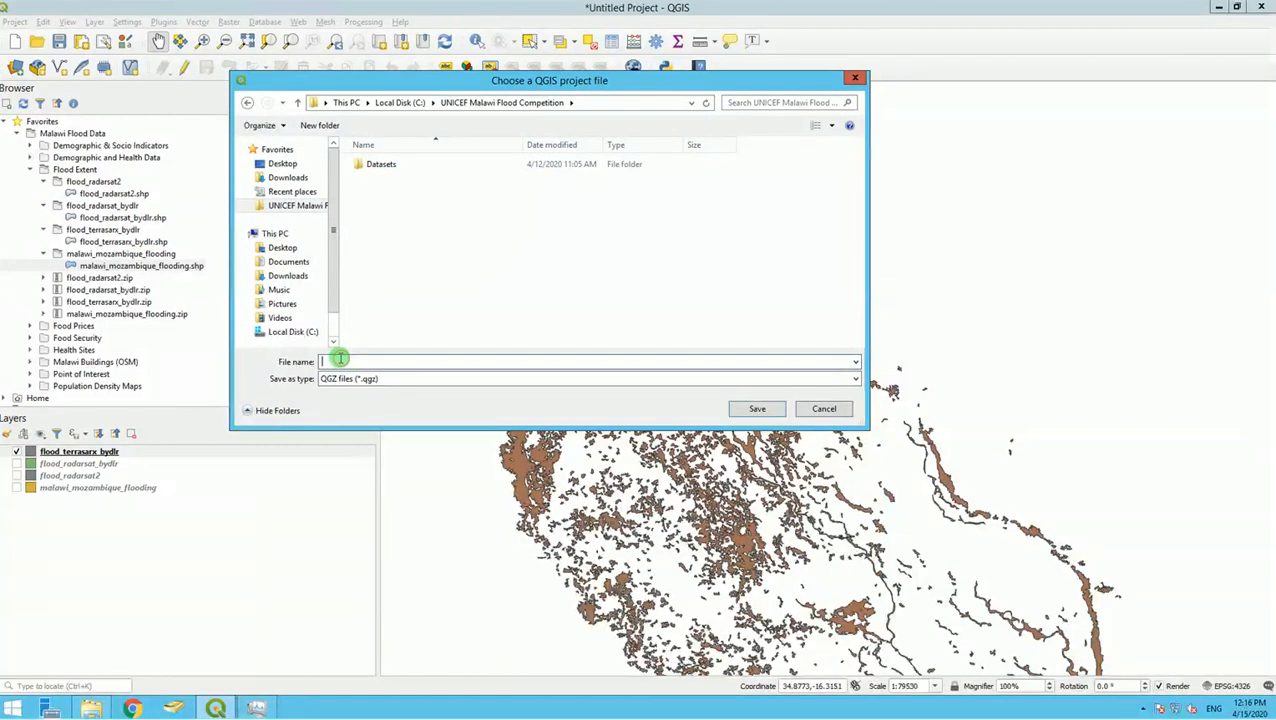
type("Malawi_Flood_")
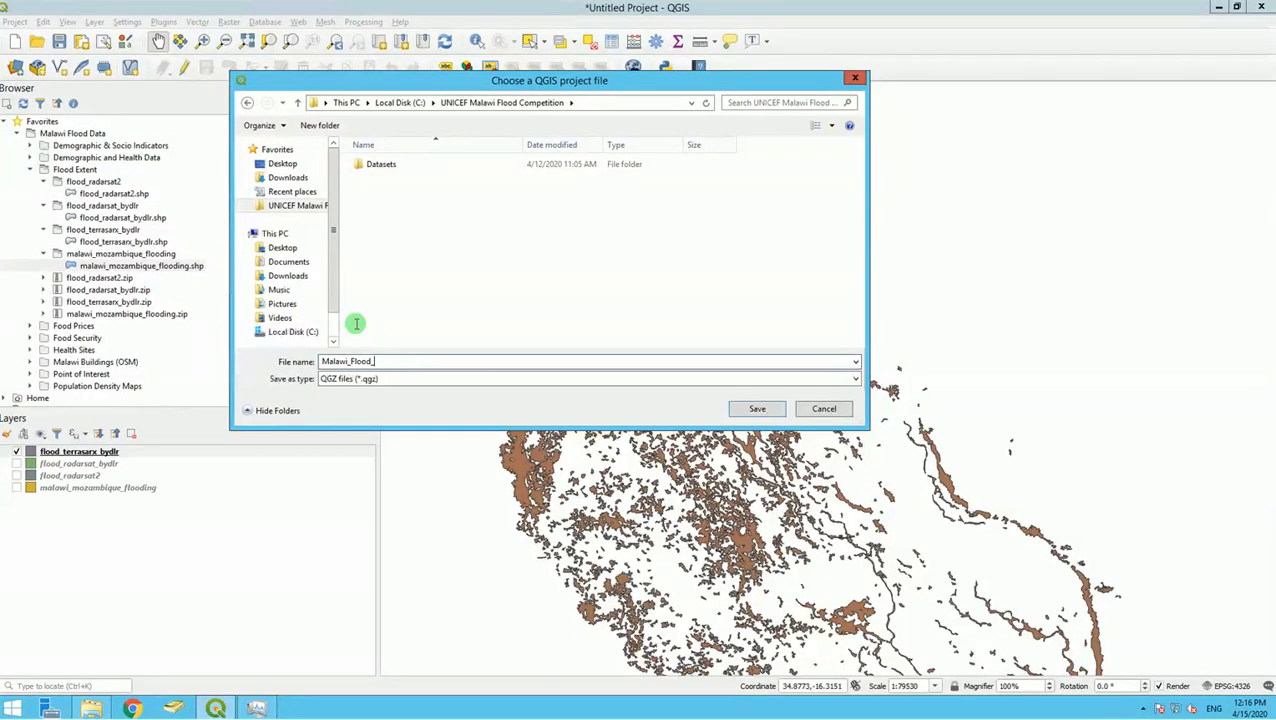
type("t")
key("Return")
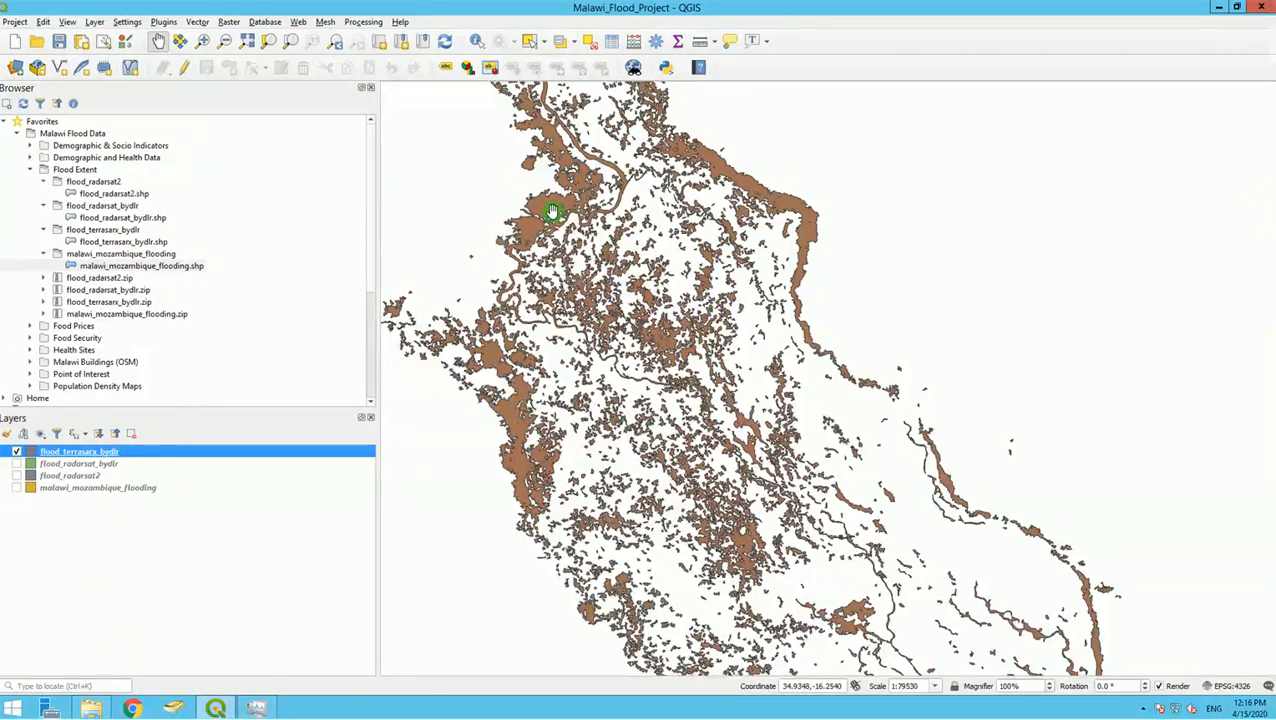
Step: Pick blue #0d20c9 as the simple fill color of the flood_terrasarx_bydlr layer and store it as a custom swatch
double_click(152, 453)
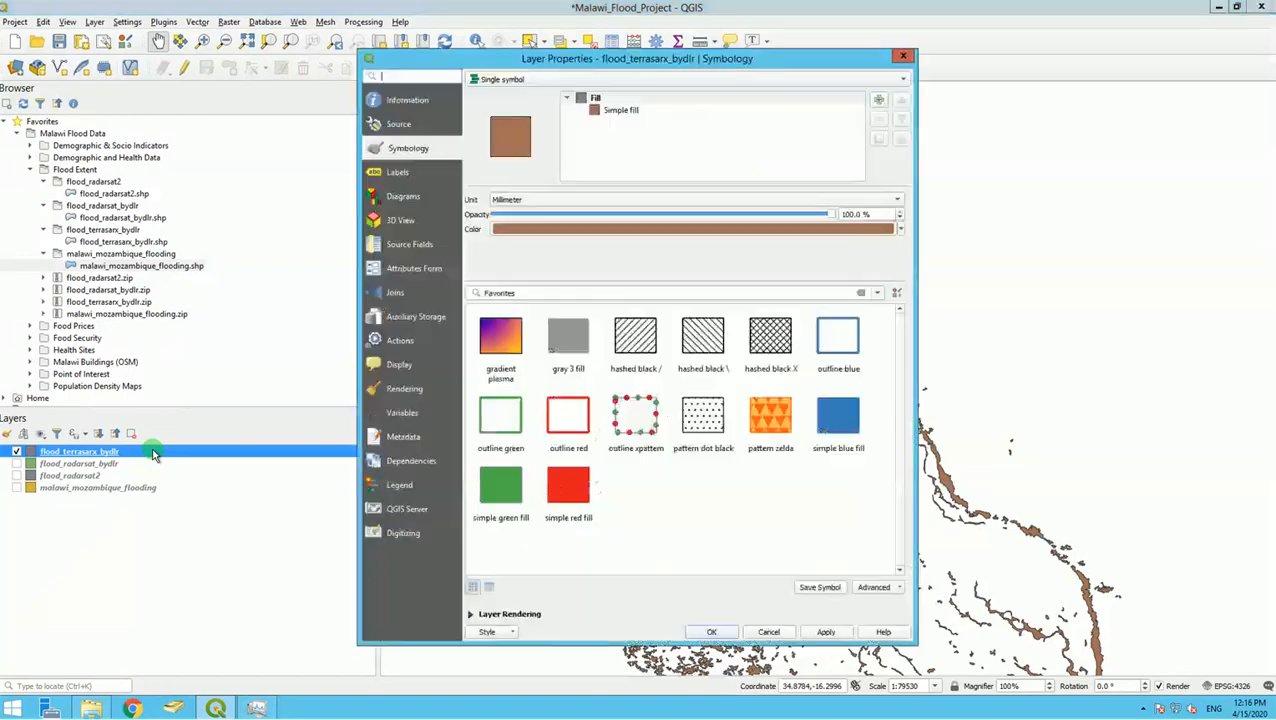
left_click(605, 110)
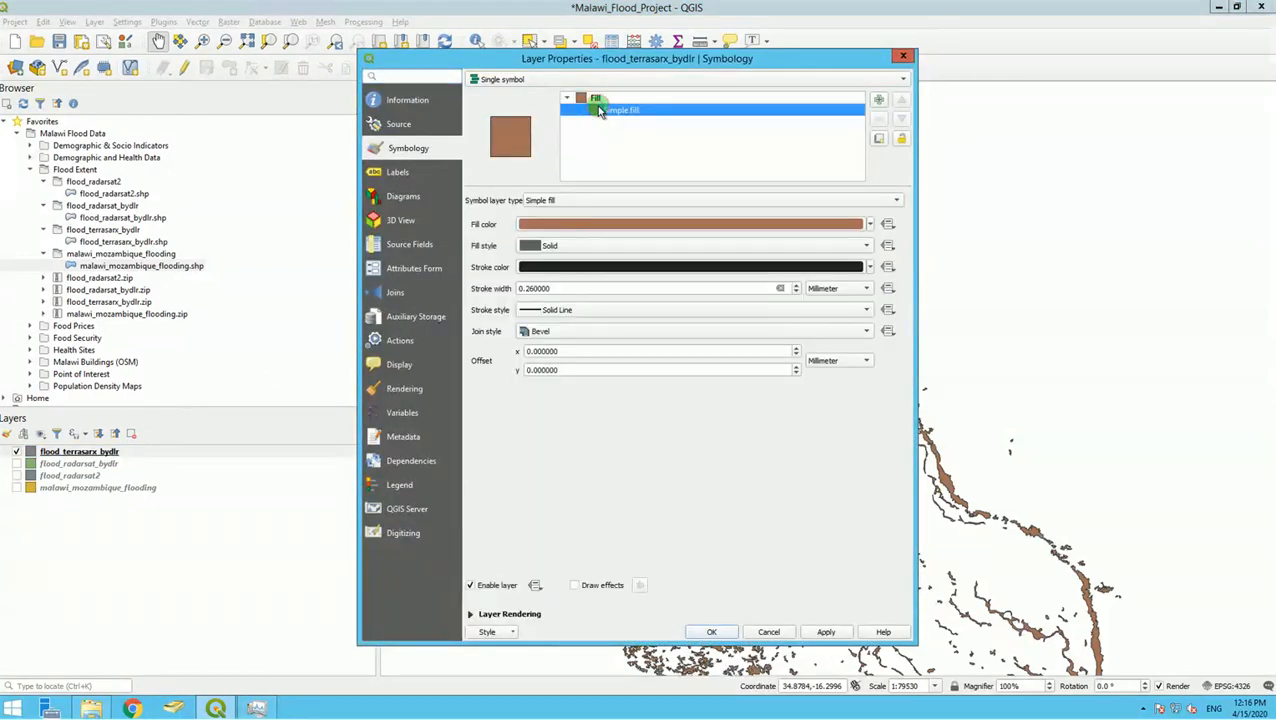
left_click(560, 225)
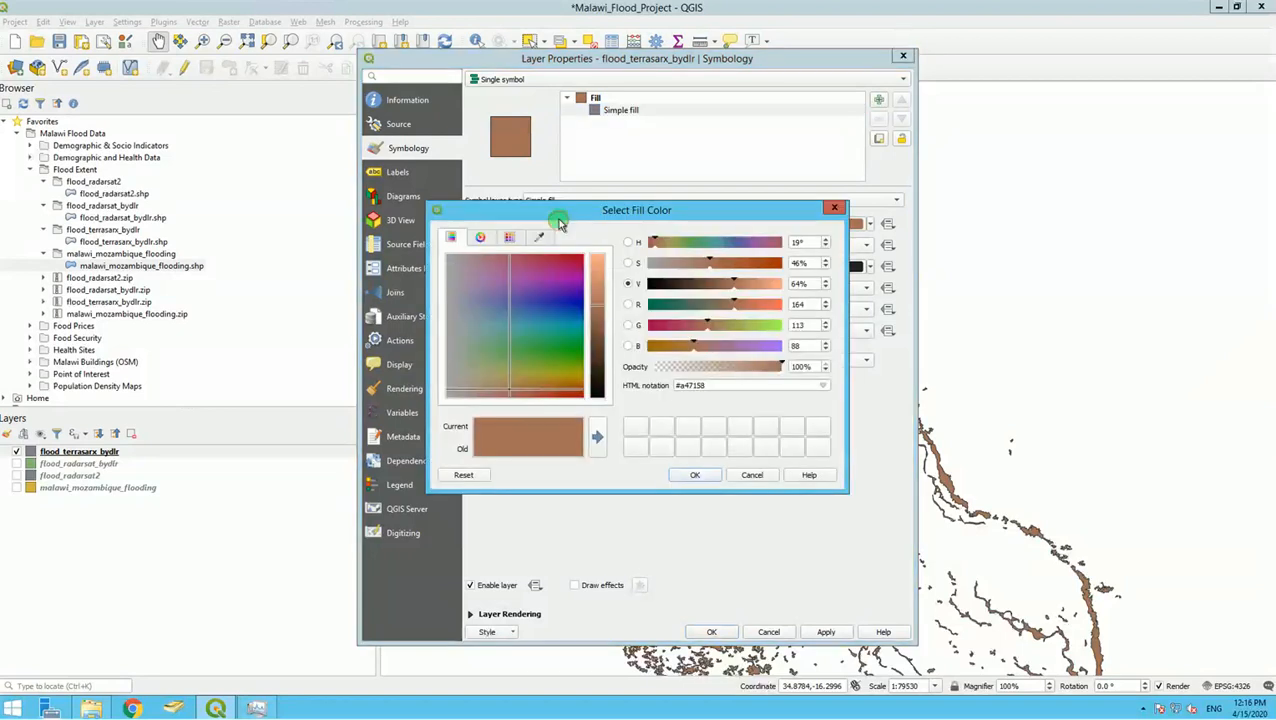
left_click(576, 306)
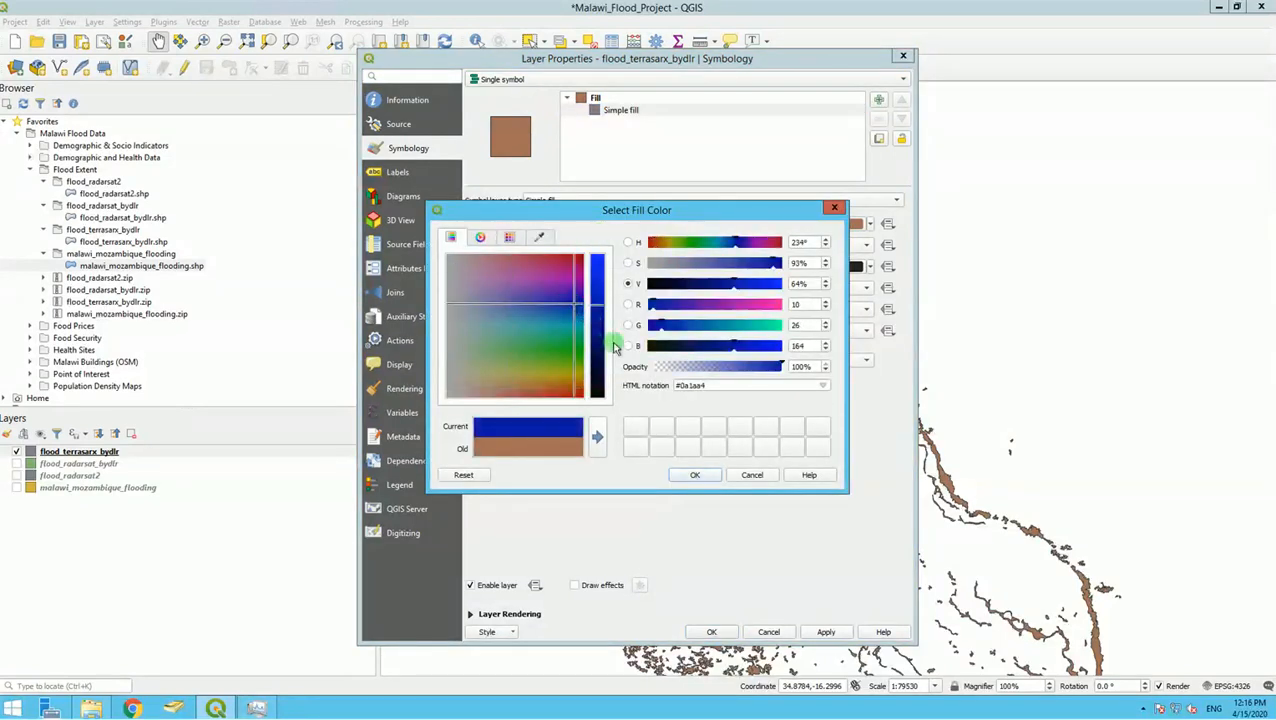
left_click(597, 289)
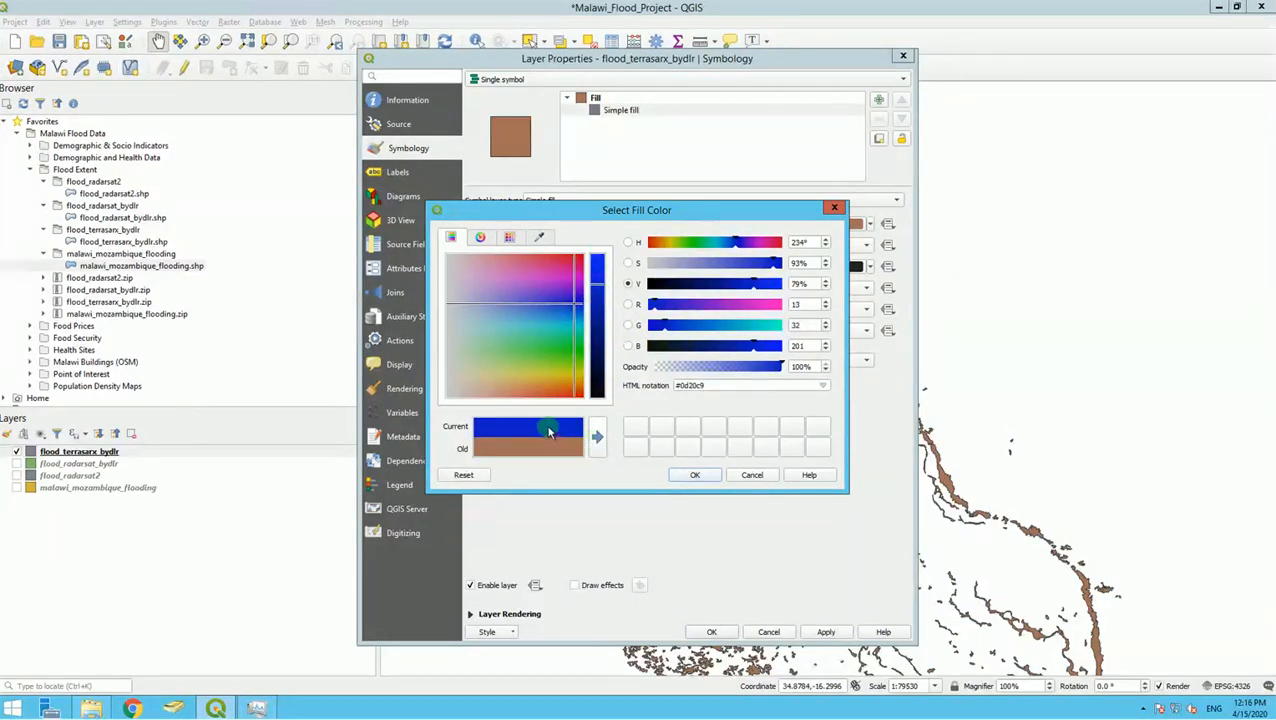
left_click(597, 436)
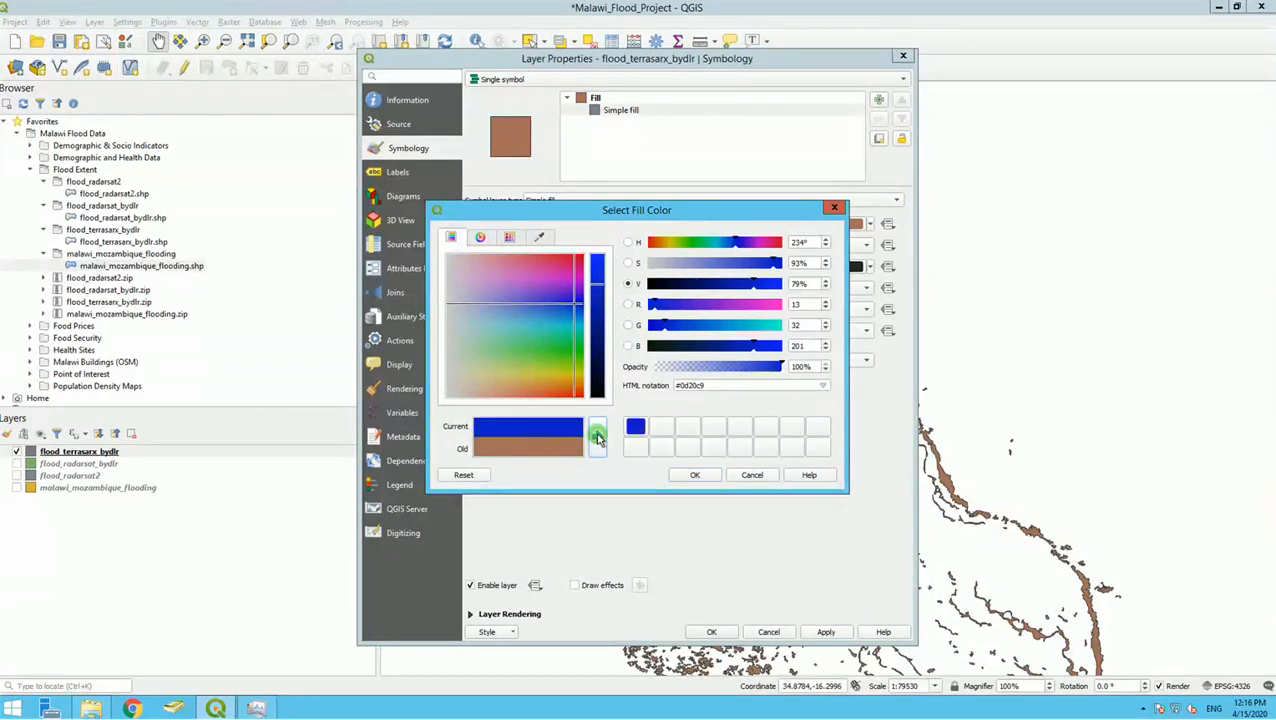
Step: Try a brighter blue, #182ffc, for the fill using the color wheel
left_click(479, 238)
mouse_move(509, 362)
left_mouse_down()
mouse_move(506, 308)
mouse_move(512, 338)
mouse_move(493, 373)
left_mouse_up()
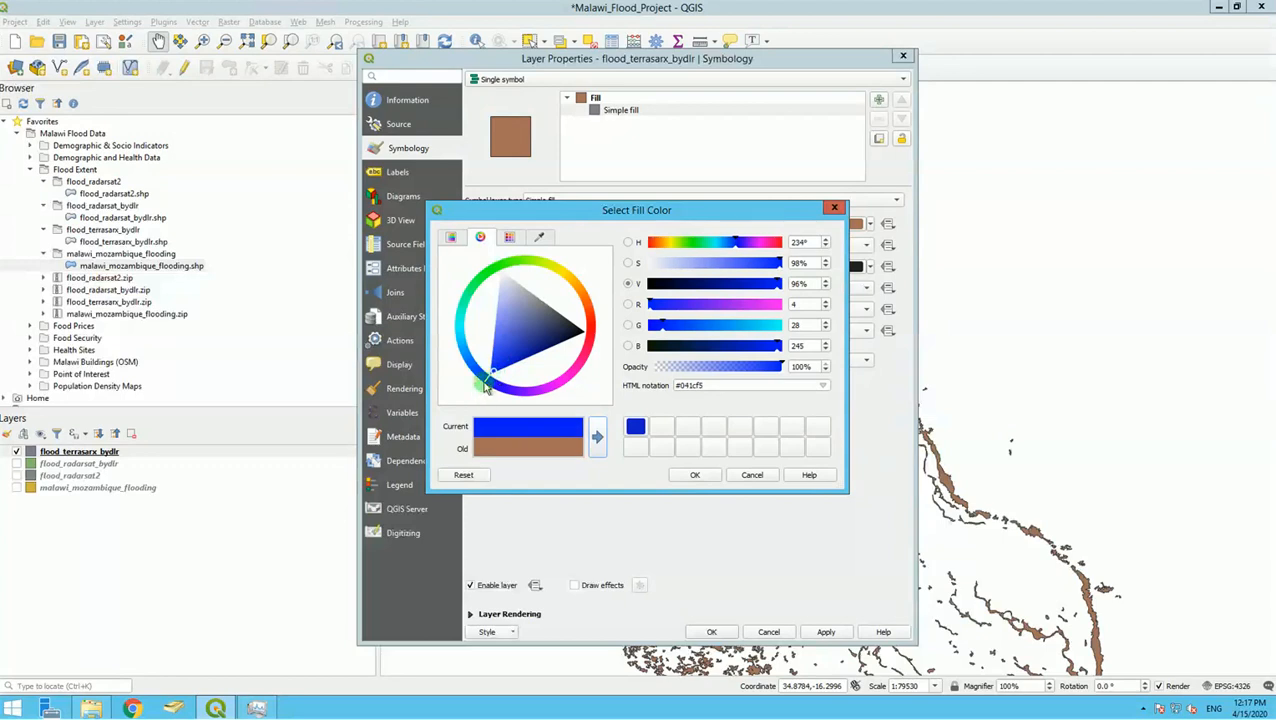
left_click_drag(492, 370, 493, 371)
left_click_drag(563, 342, 490, 364)
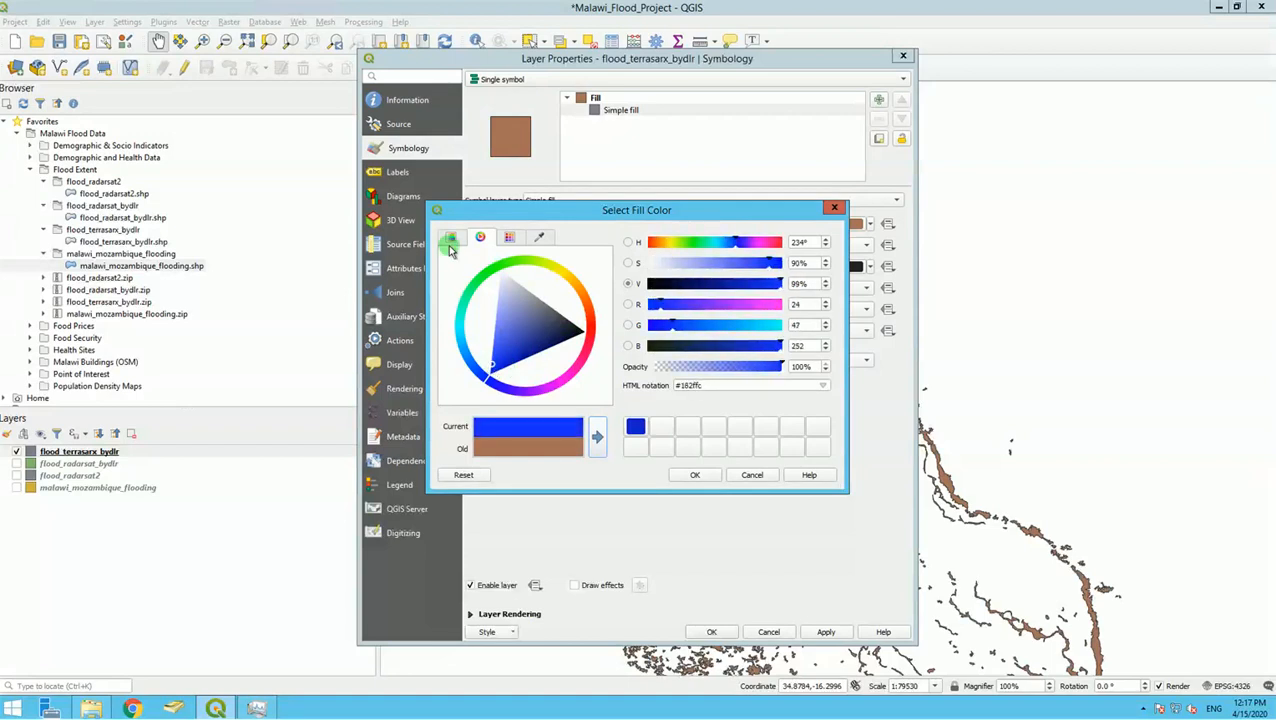
left_click(508, 239)
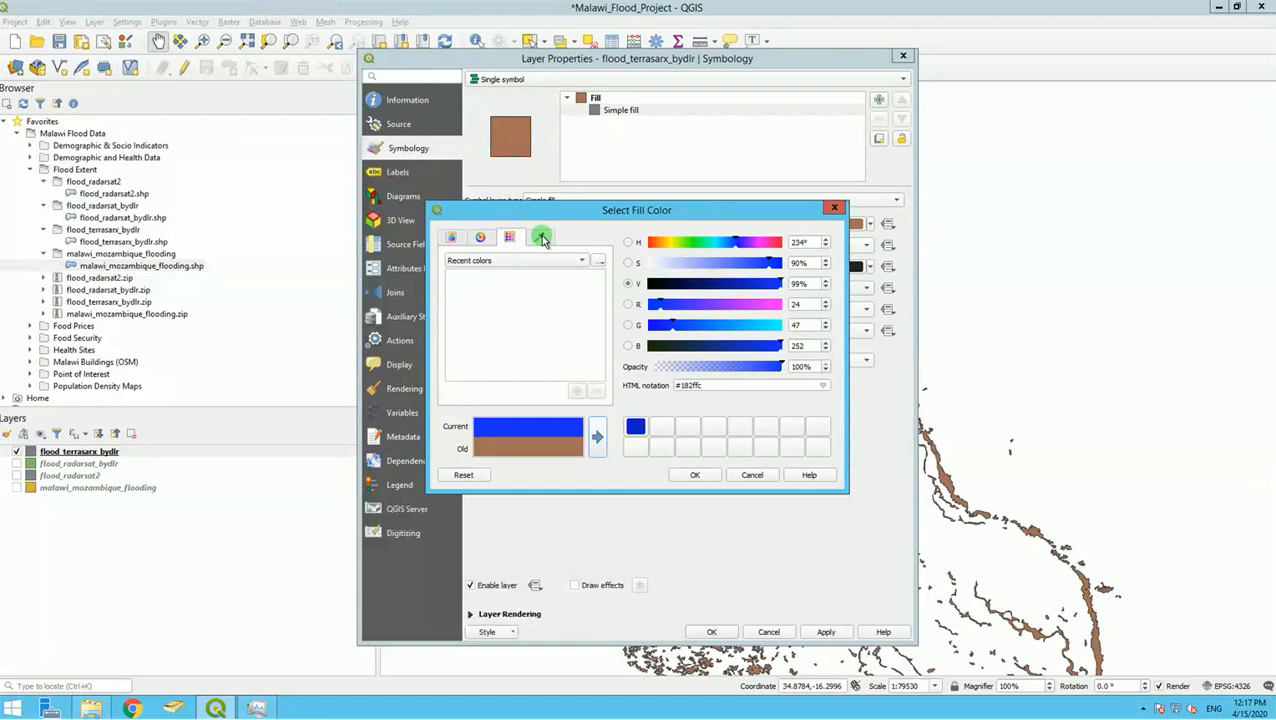
left_click(540, 239)
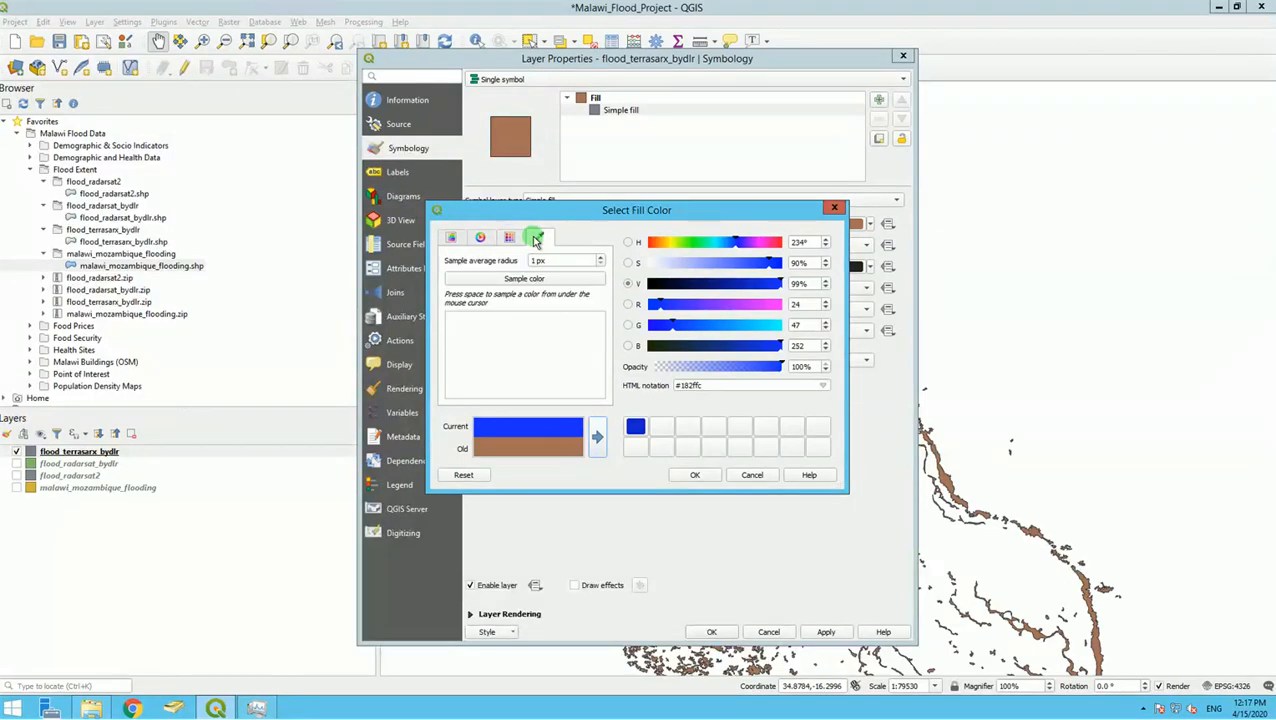
left_click(510, 238)
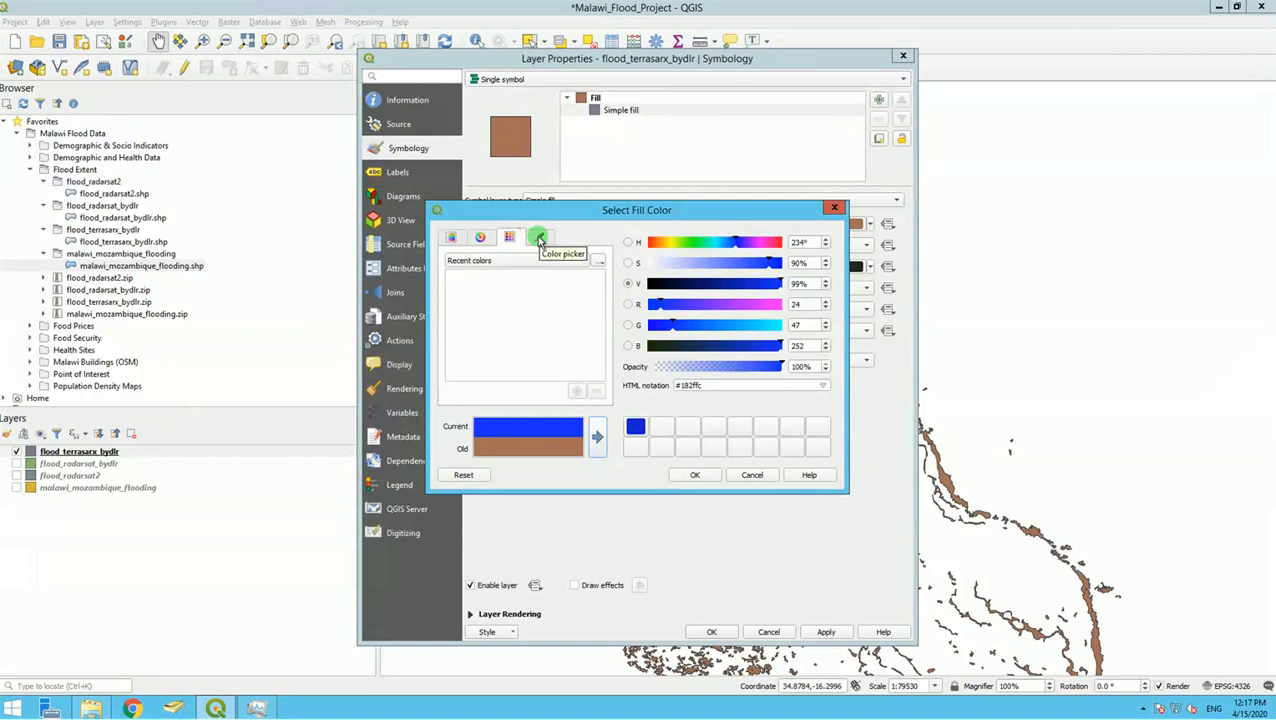
left_click(447, 239)
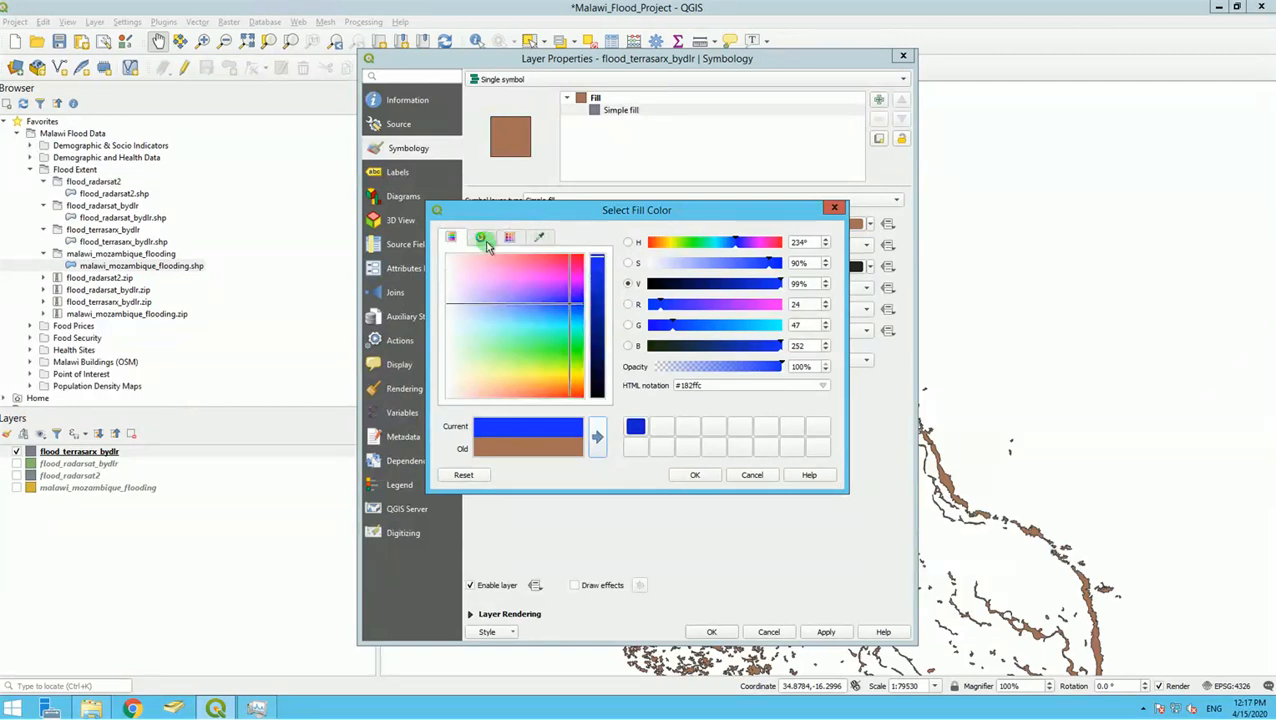
Step: Darken the fill color to #1223b7 on the color wheel and accept it for the flood_terrasarx_bydlr symbol
left_click(480, 237)
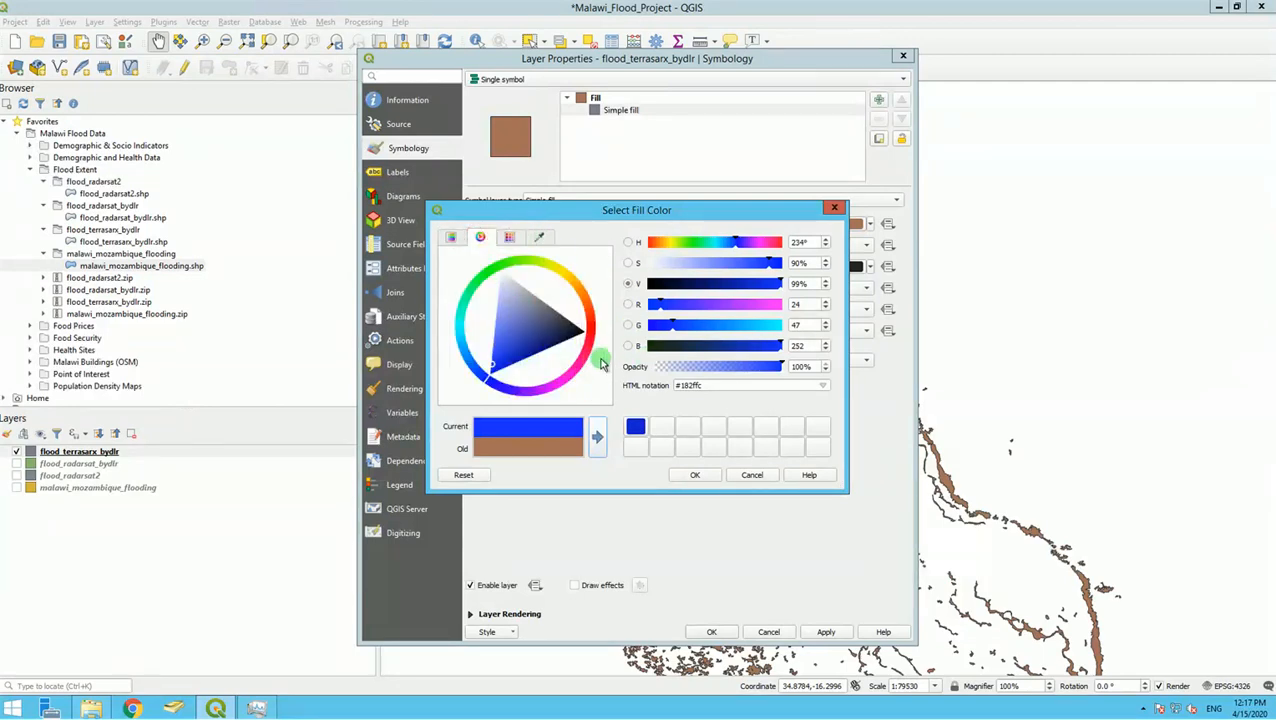
left_click_drag(497, 366, 518, 360)
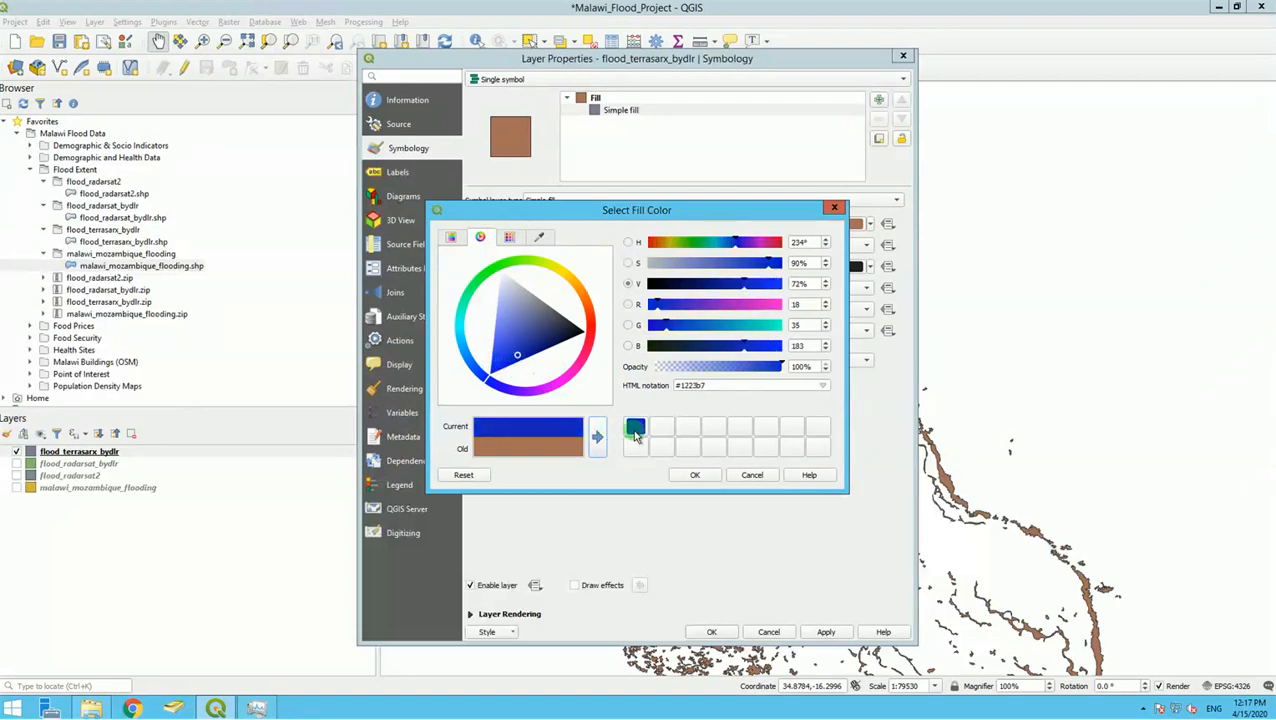
left_click(692, 476)
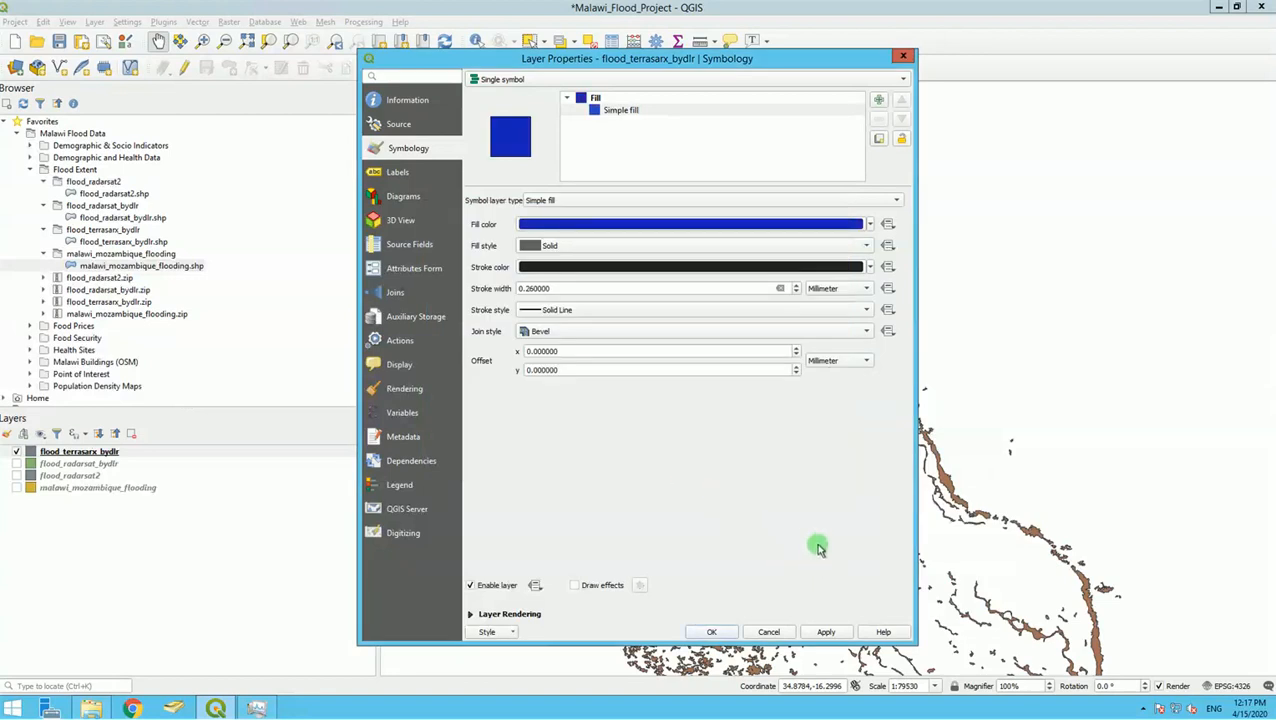
left_click(572, 248)
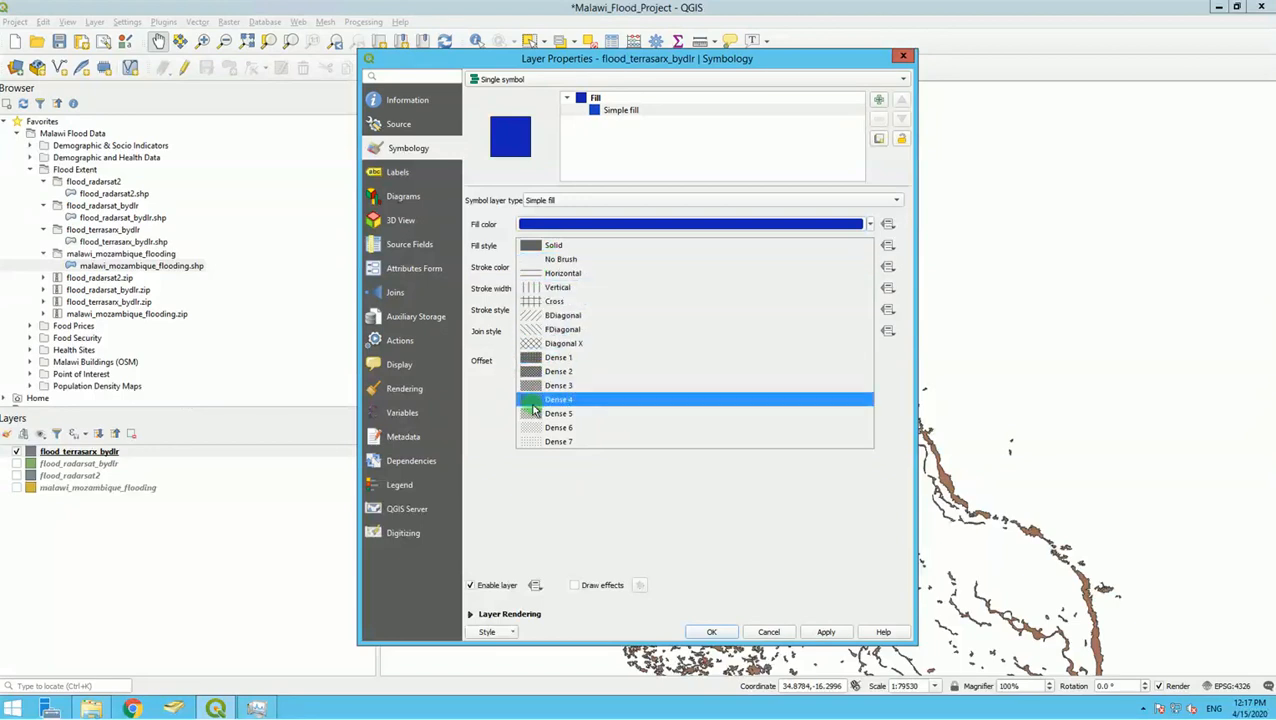
left_click(553, 226)
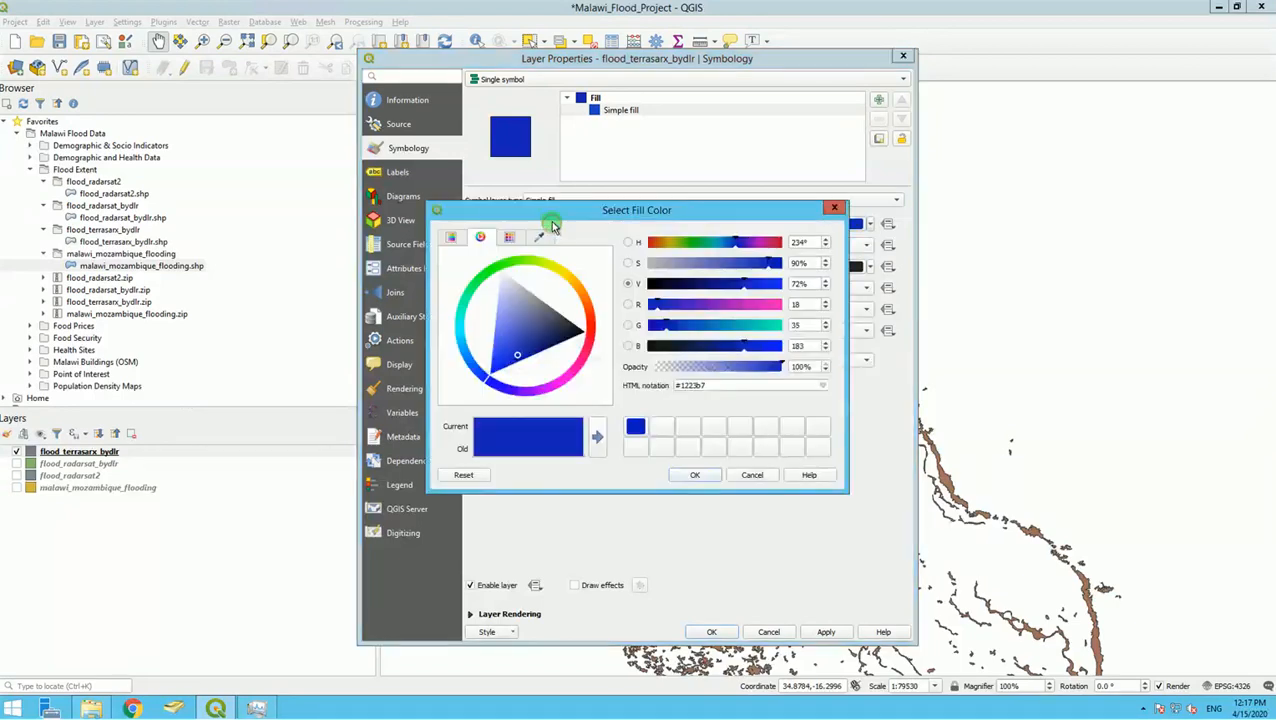
left_click(835, 207)
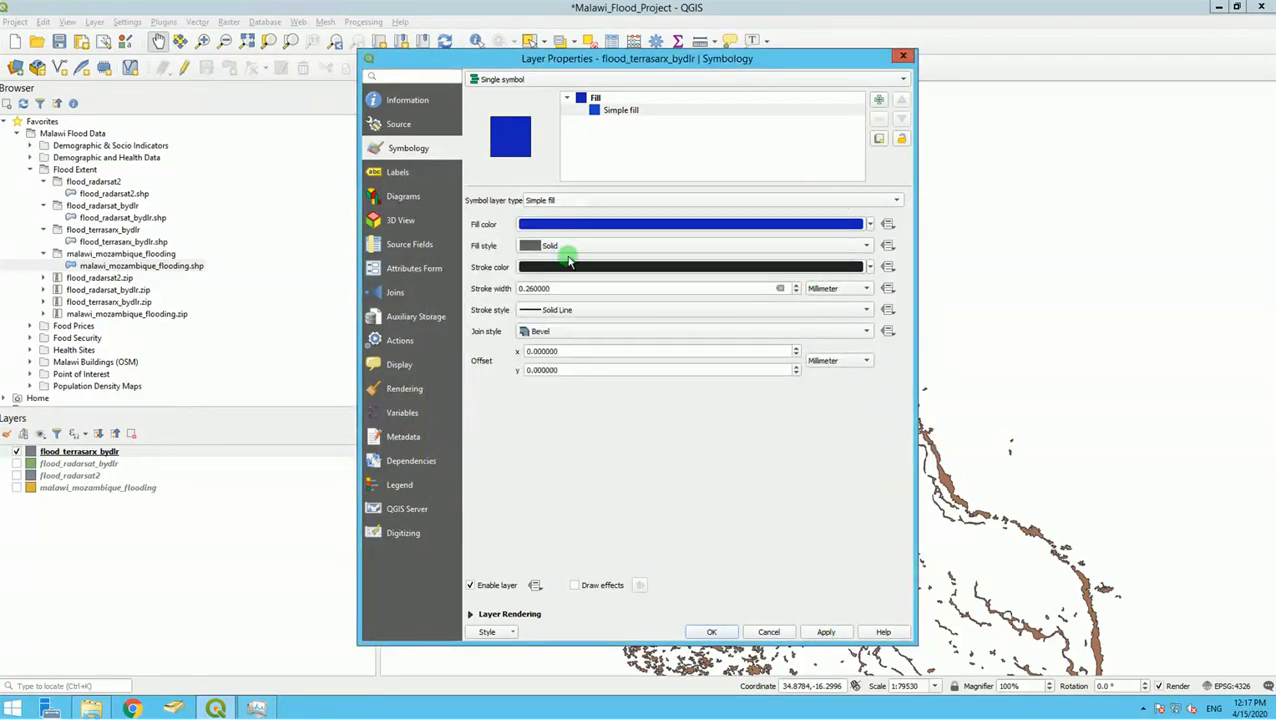
Step: Apply the blue fill to the flood_terrasarx_bydlr layer, close its properties and check the flood polygons on the map
left_click(826, 633)
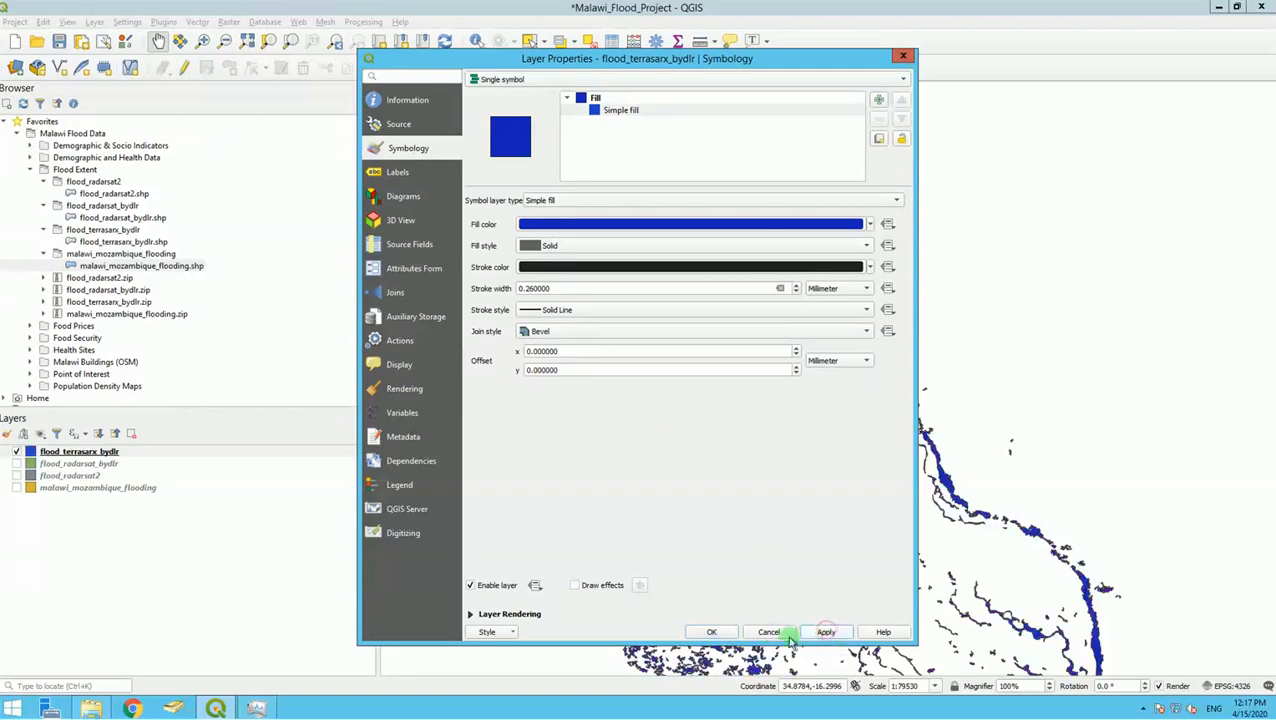
left_click(709, 632)
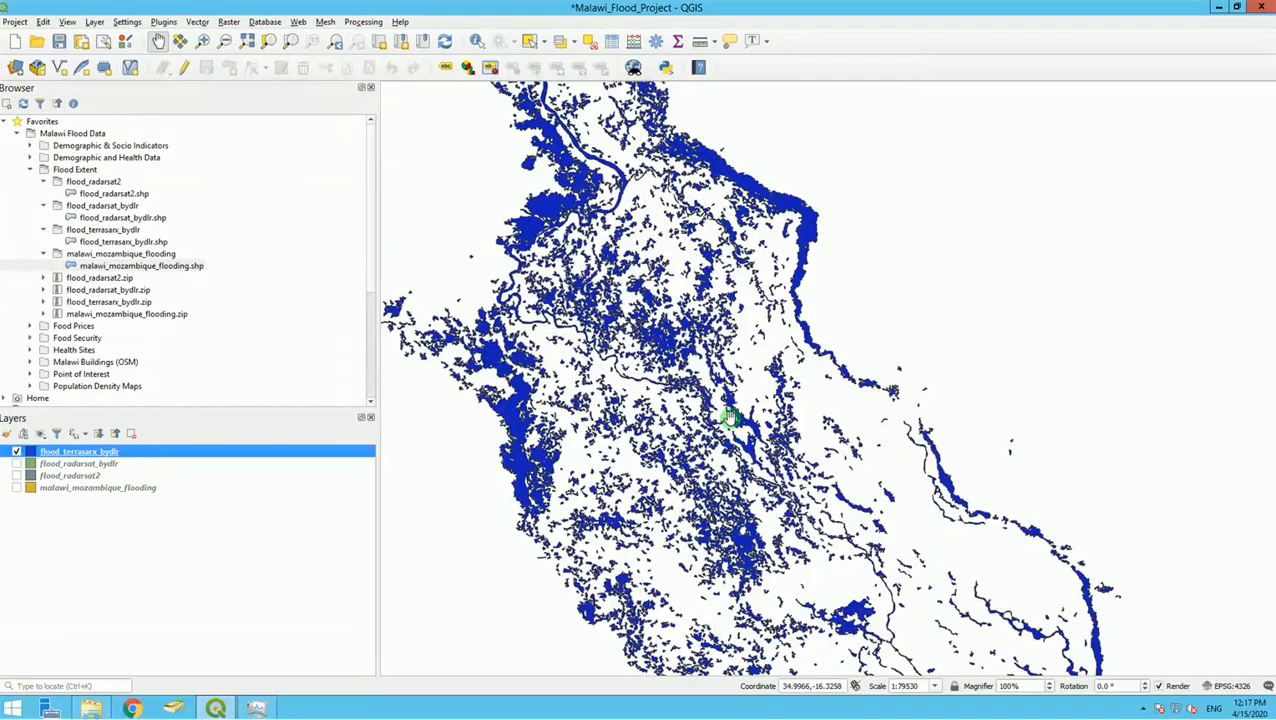
scroll(728, 413, "down", 1)
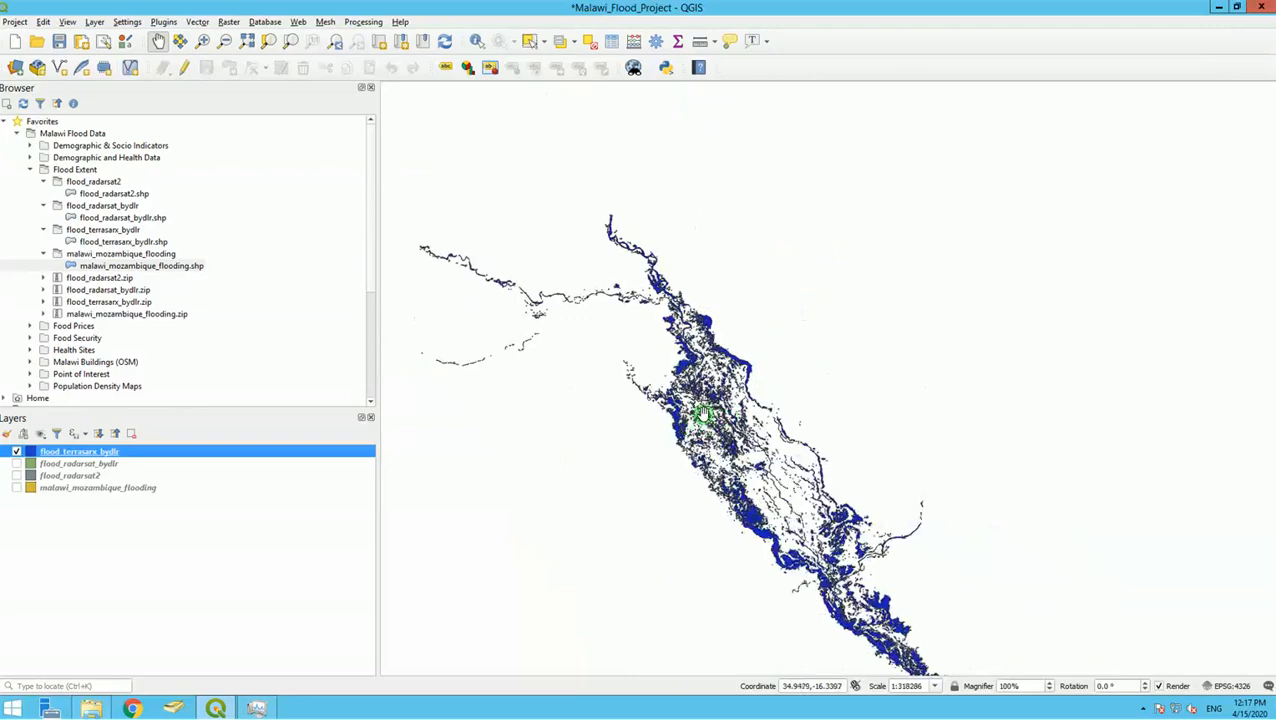
scroll(703, 413, "up", 1)
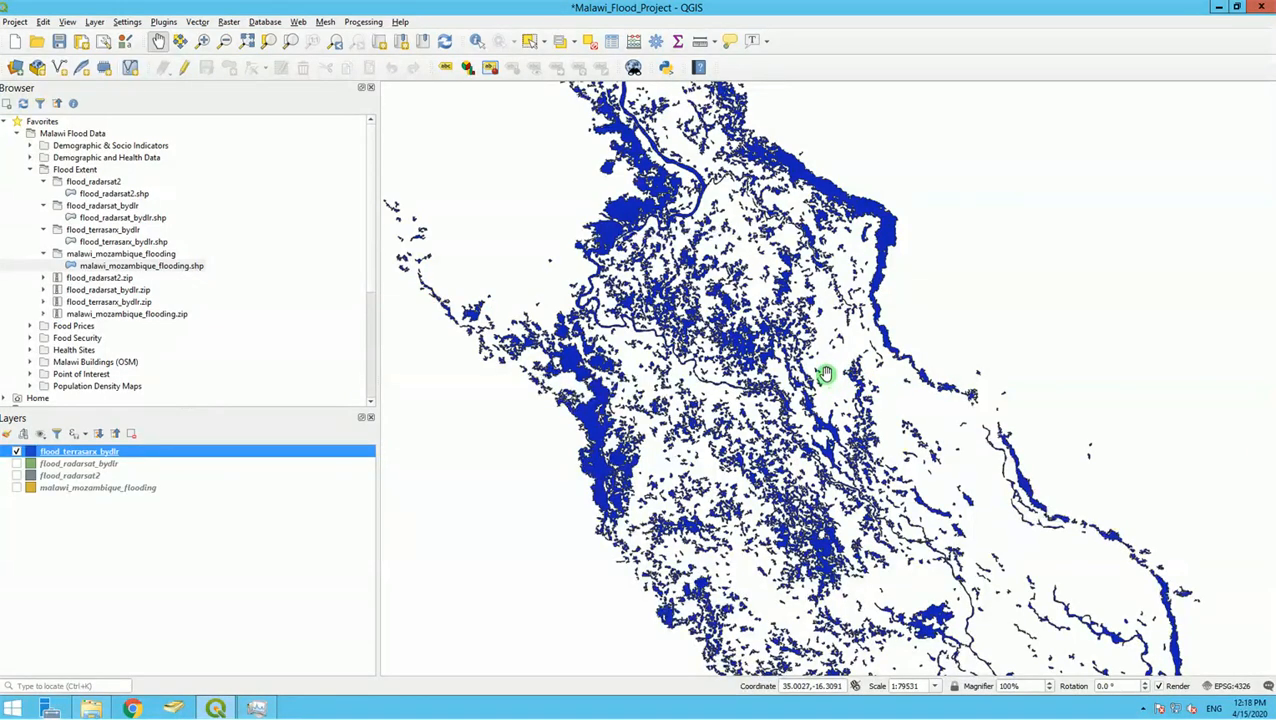
scroll(825, 374, "down", 2)
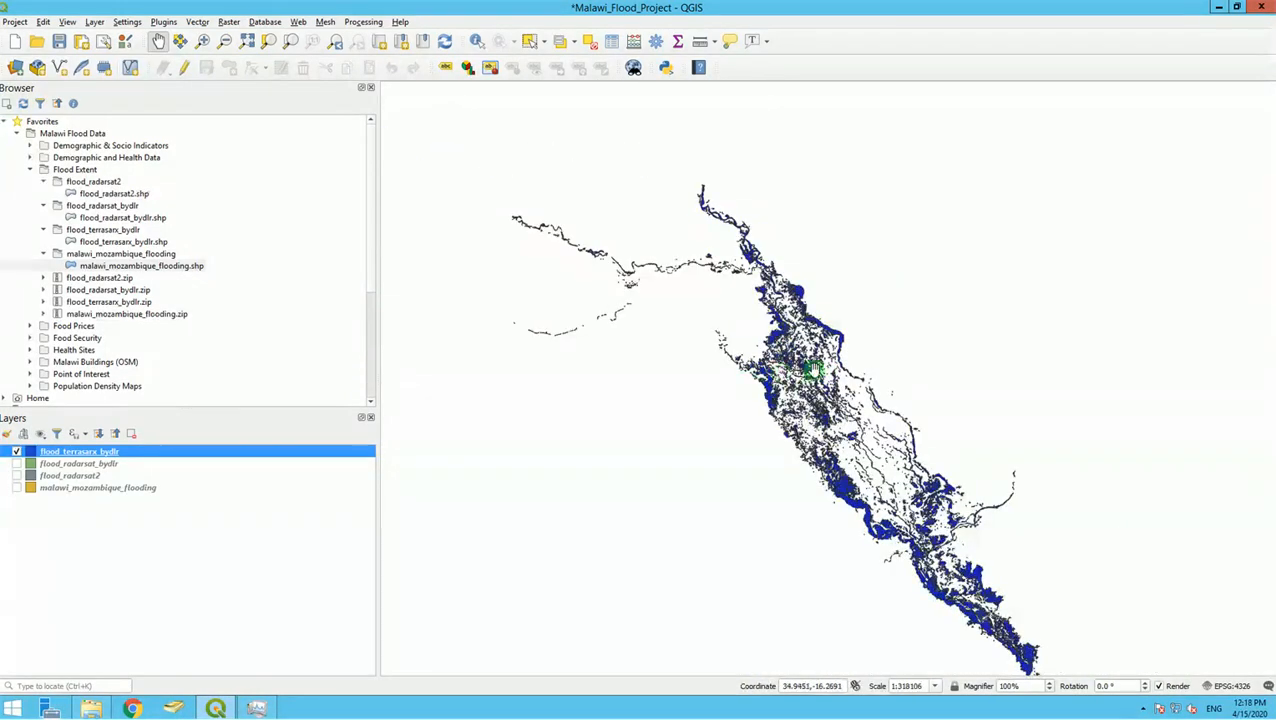
scroll(807, 347, "up", 1)
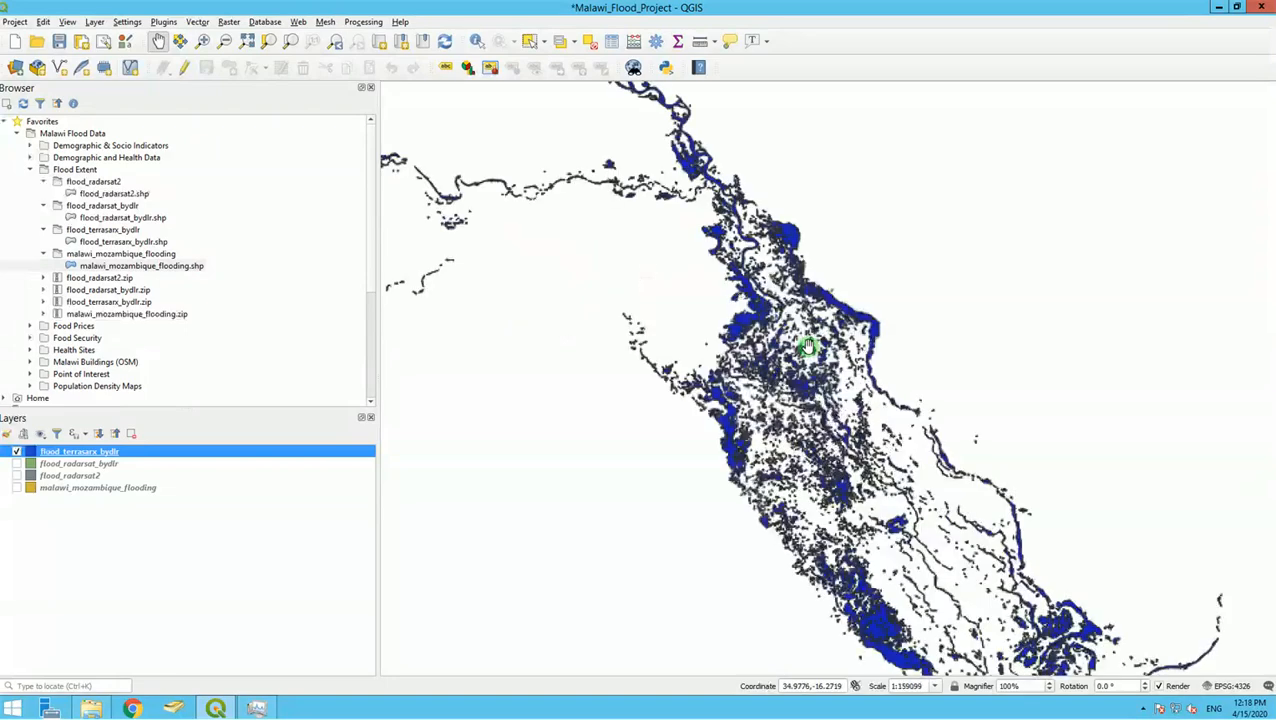
scroll(807, 357, "up", 1)
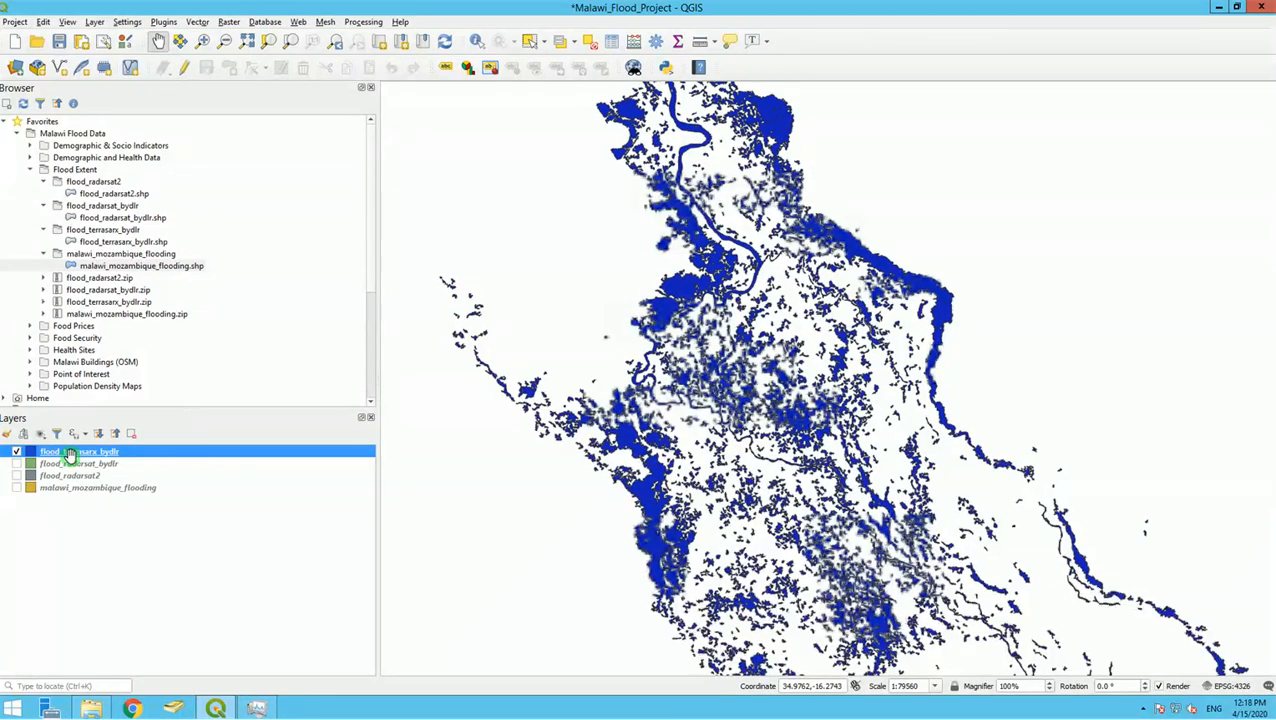
Step: Set the simple fill stroke color of the flood_terrasarx_bydlr layer to the saved blue swatch #0d20c9
double_click(75, 463)
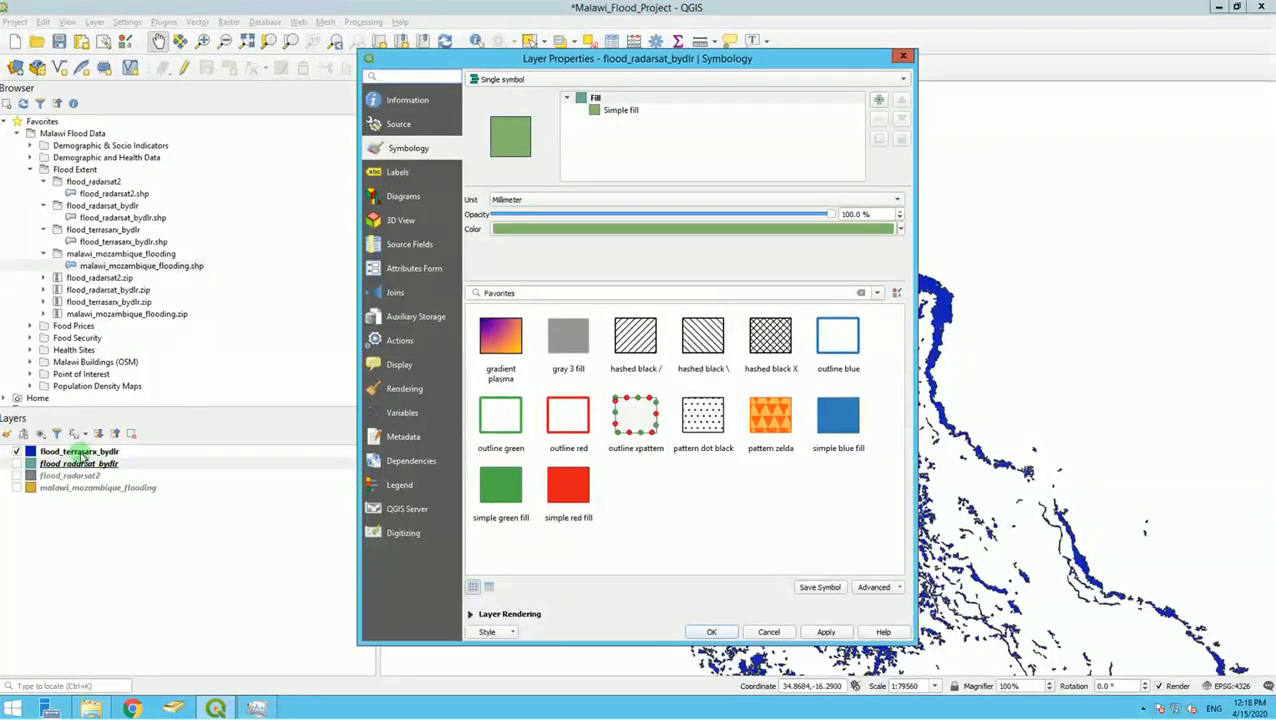
left_click(903, 59)
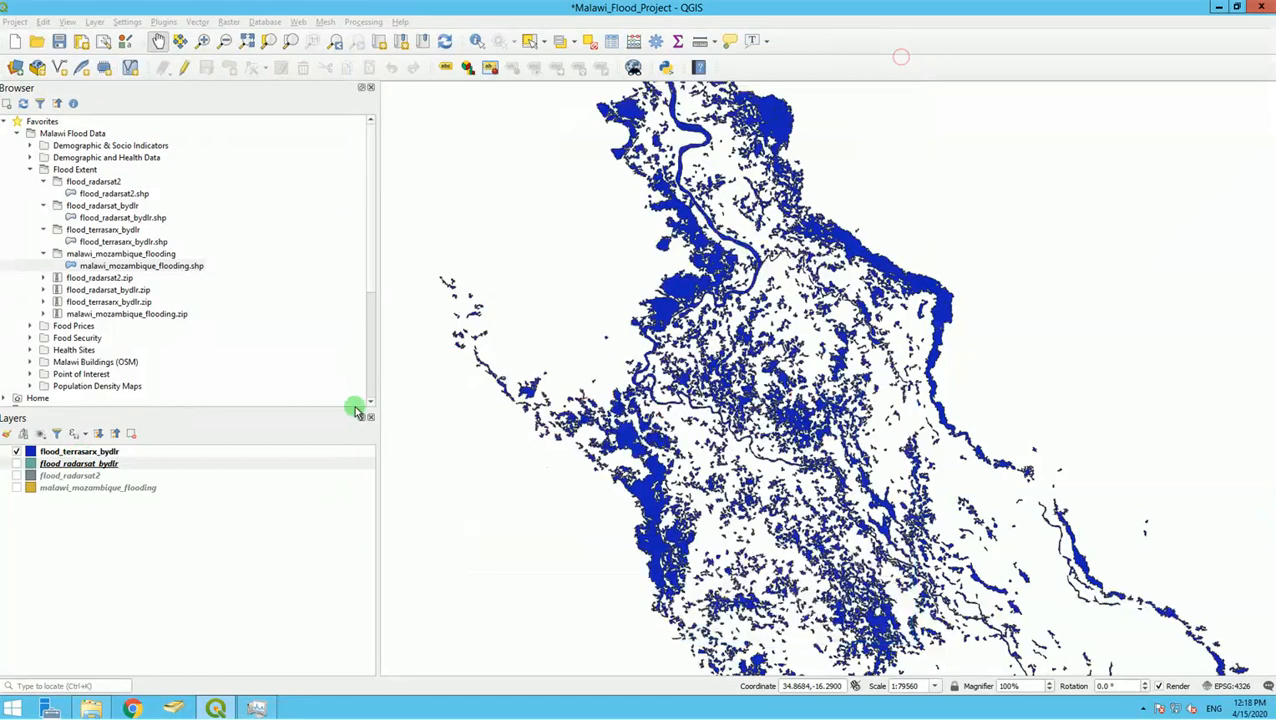
left_click(84, 453)
right_click(84, 453)
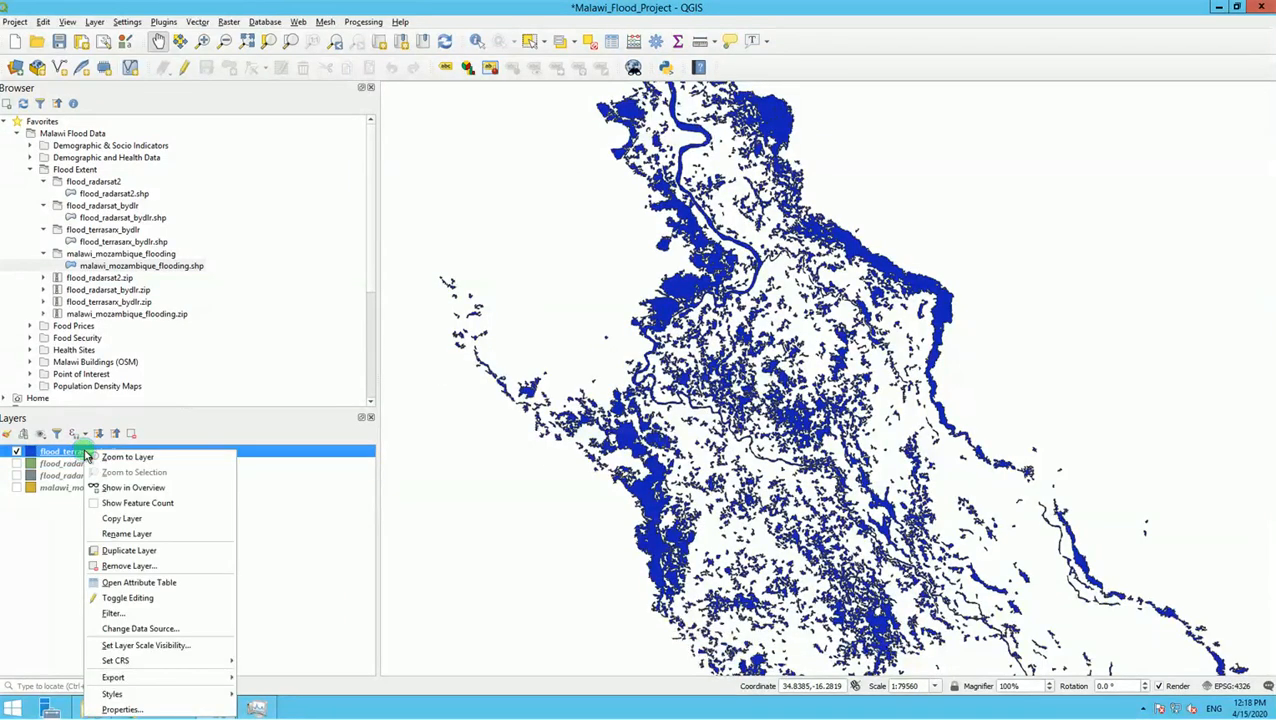
left_click(117, 708)
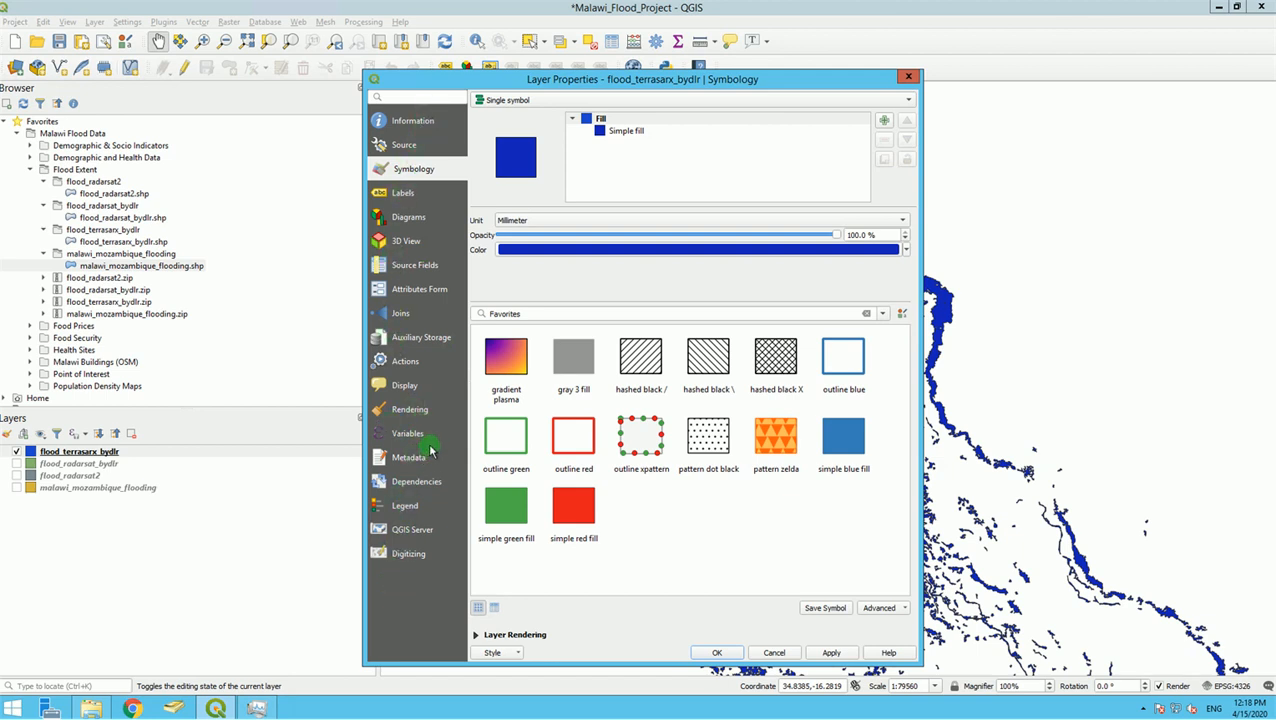
left_click(616, 133)
left_click(612, 121)
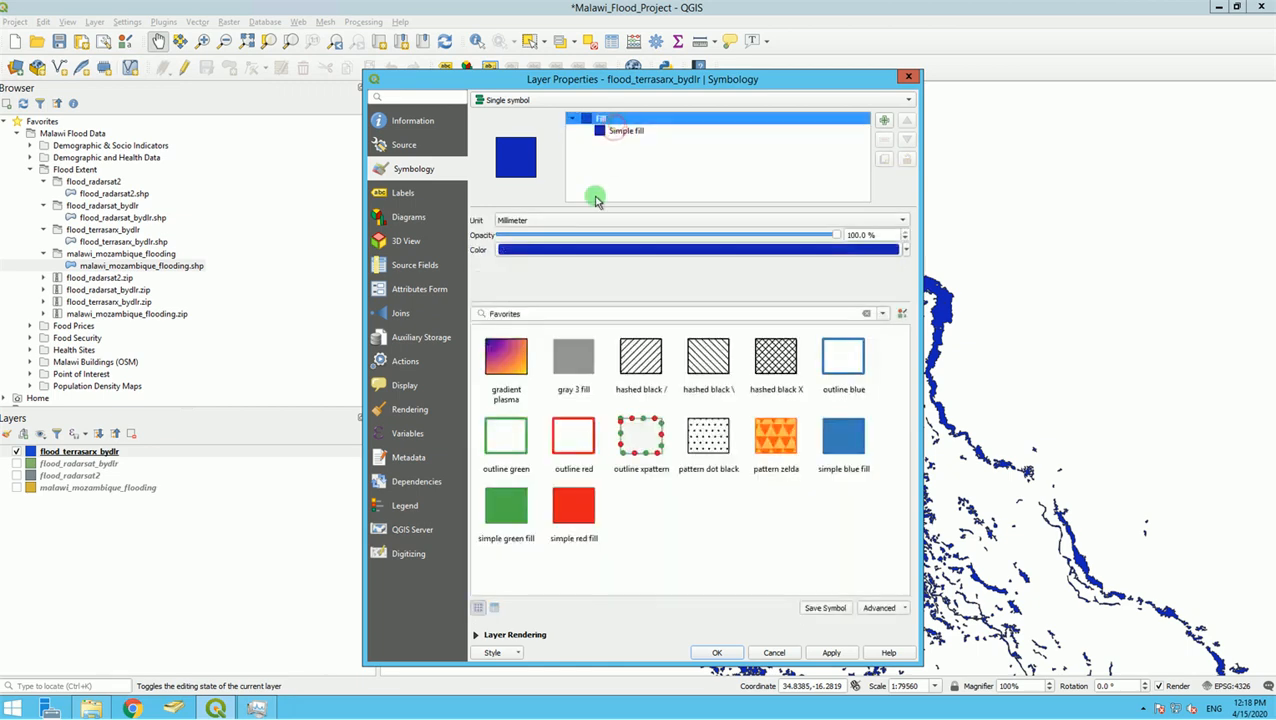
left_click(612, 132)
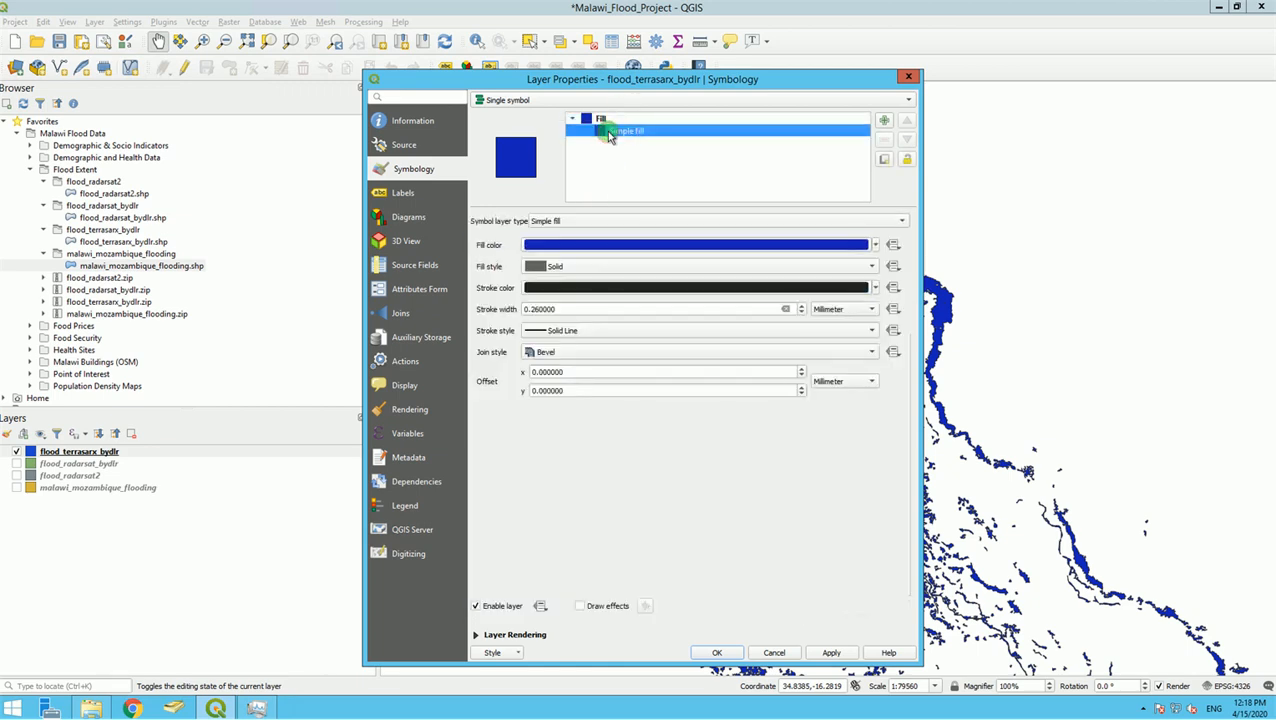
left_click(565, 288)
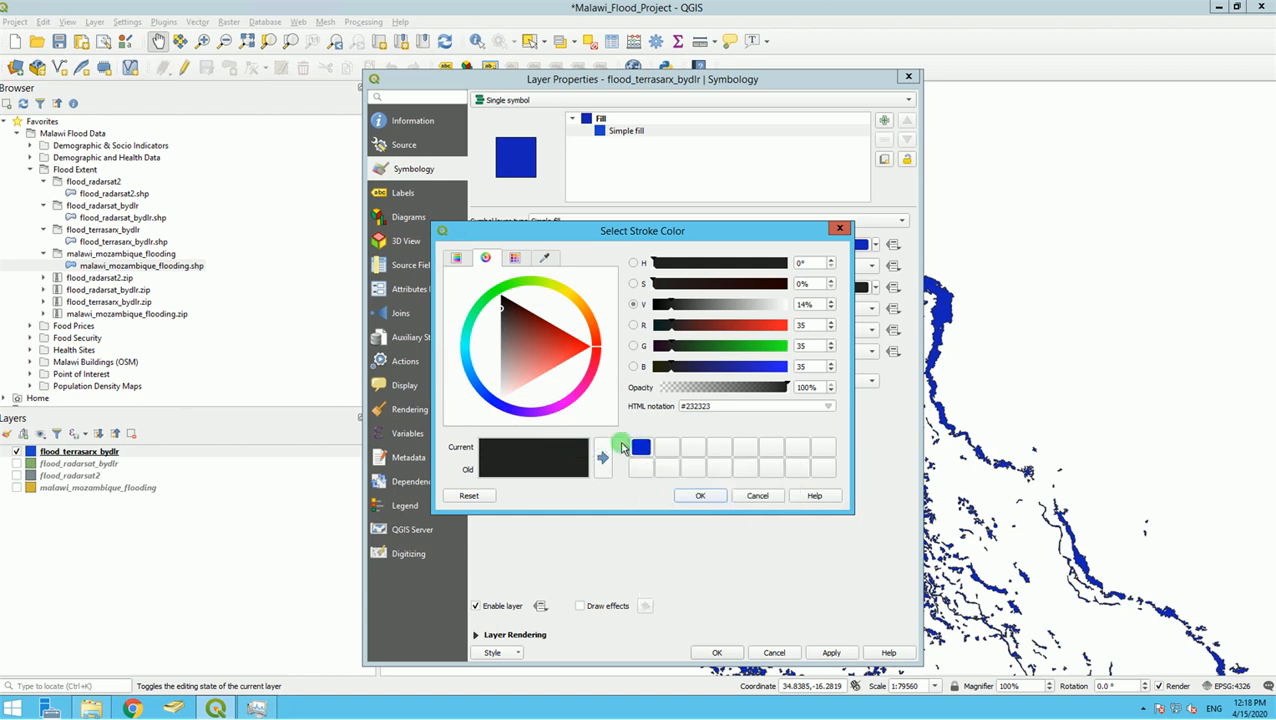
left_click_drag(500, 310, 503, 412)
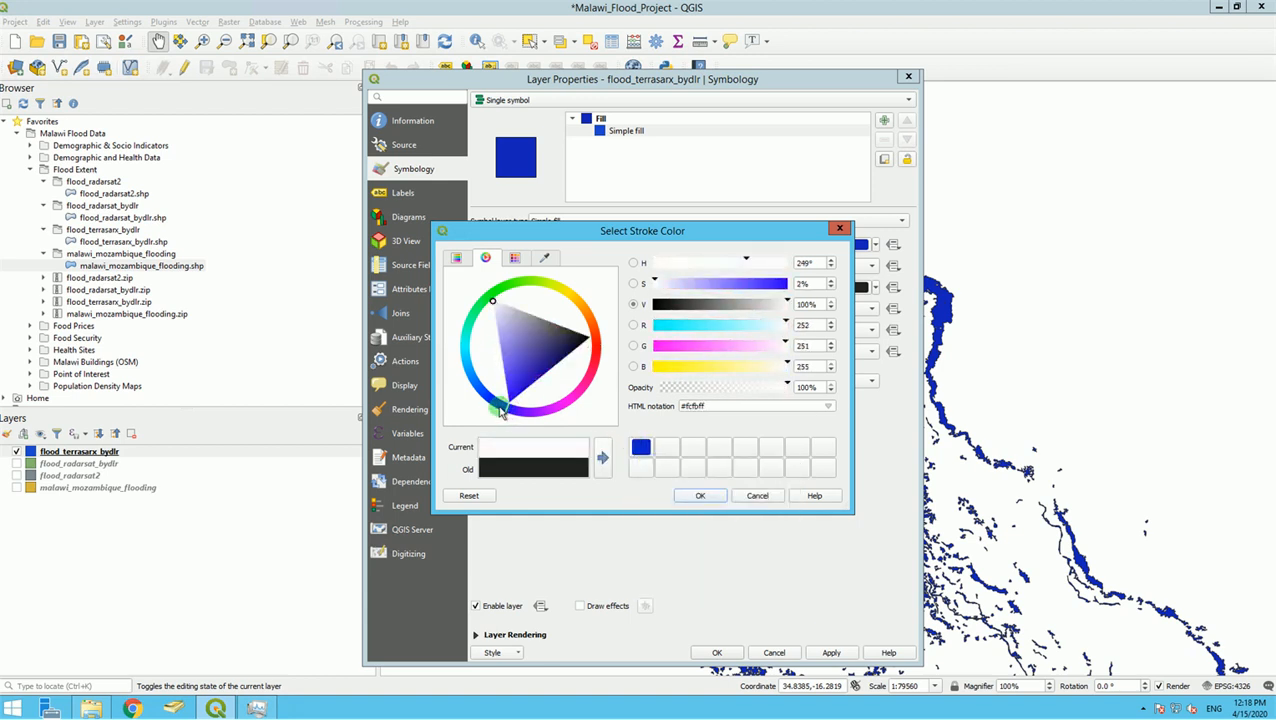
left_click(640, 450)
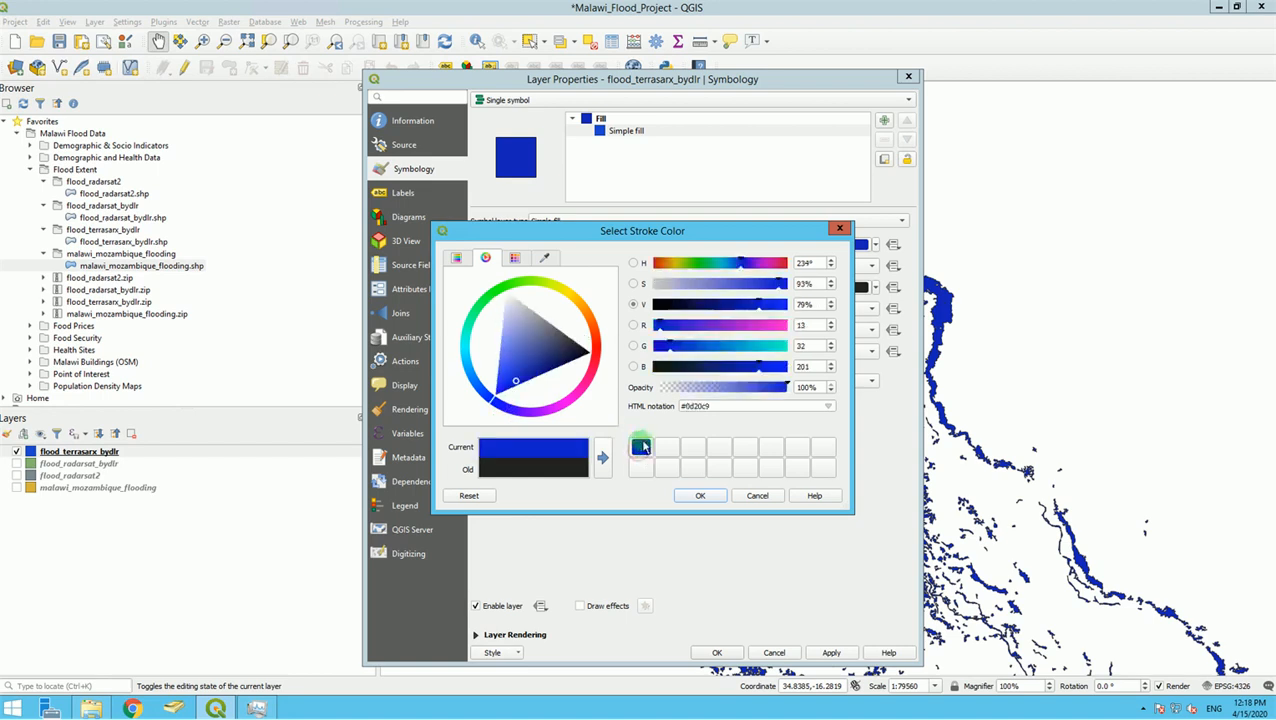
left_click(700, 494)
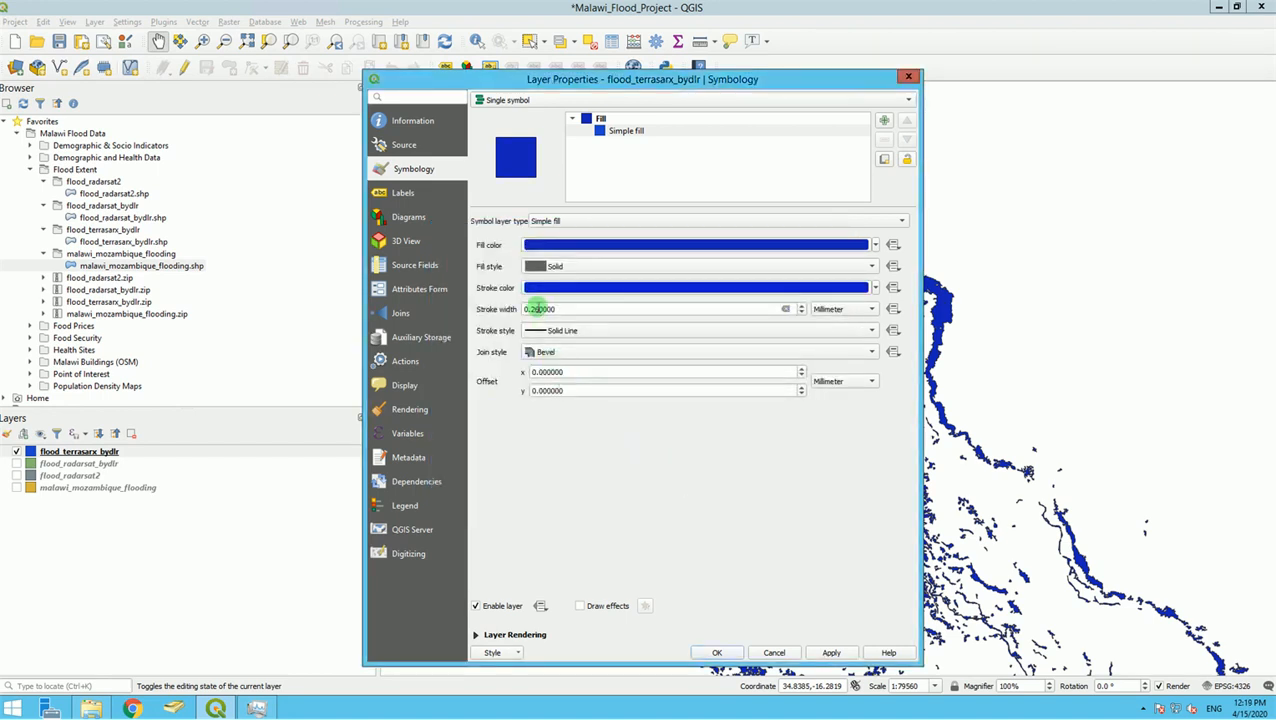
Step: Set the flood_terrasarx_bydlr stroke width to 0.3 millimeters, apply the style and close the layer properties
left_click_drag(533, 309, 619, 313)
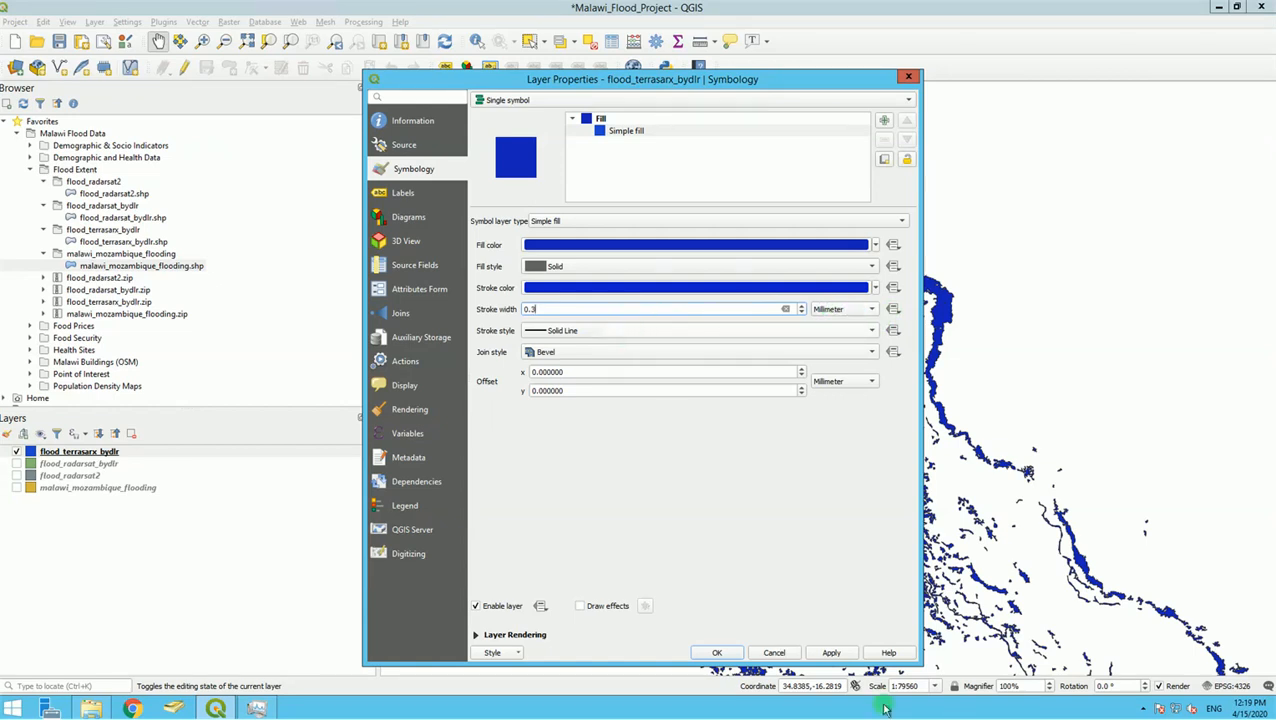
left_click(833, 653)
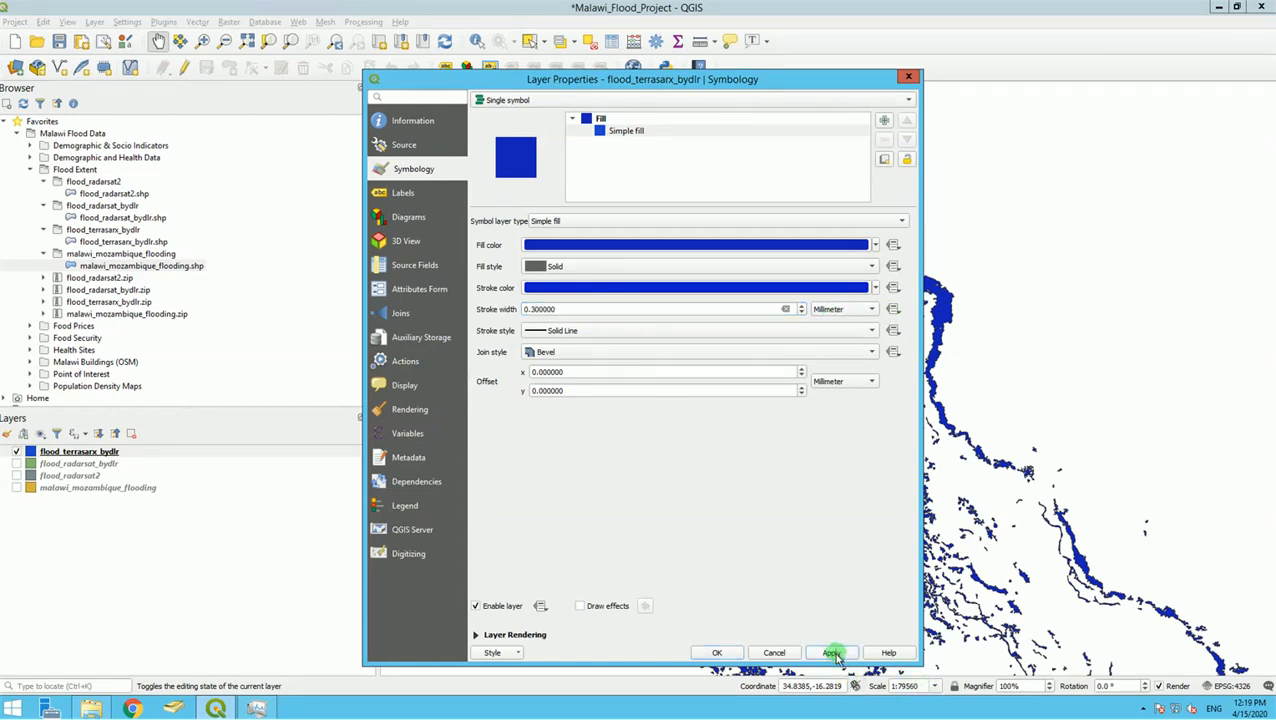
left_click(719, 653)
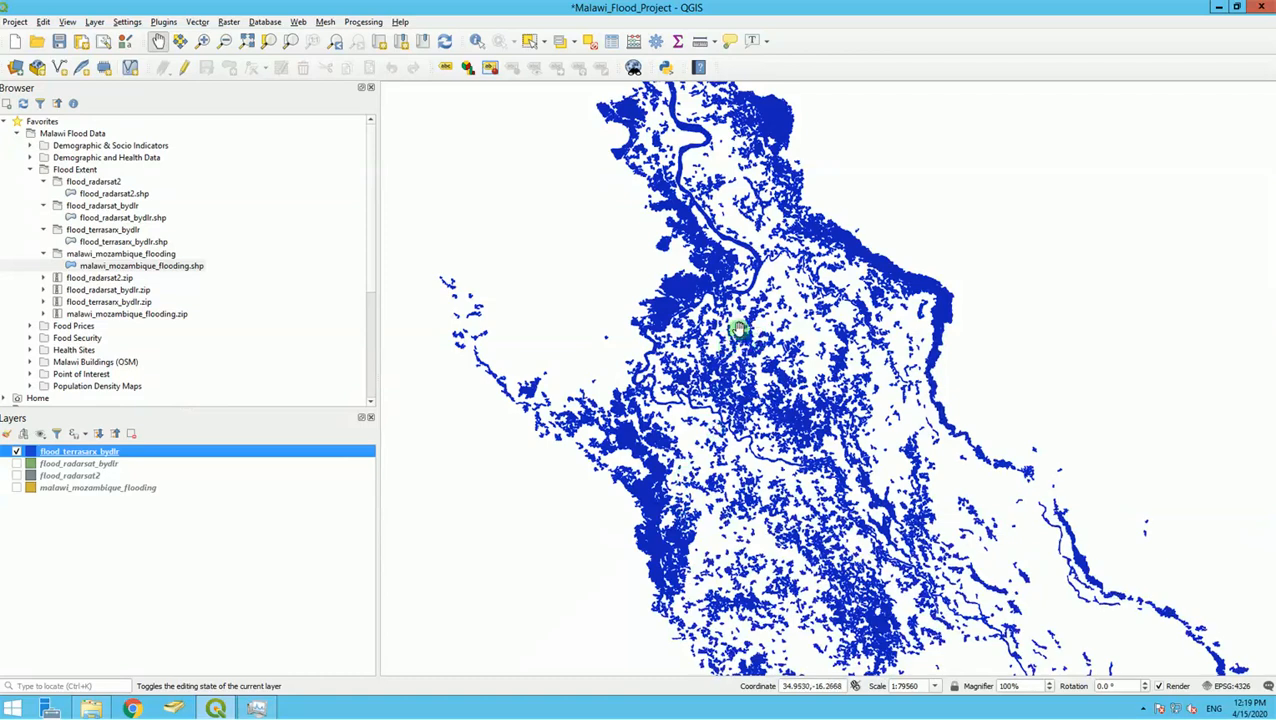
Step: Show the flood_radarsat_bydlr layer and hide the flood_terrasarx_bydlr layer on the map
scroll(738, 328, "down", 1)
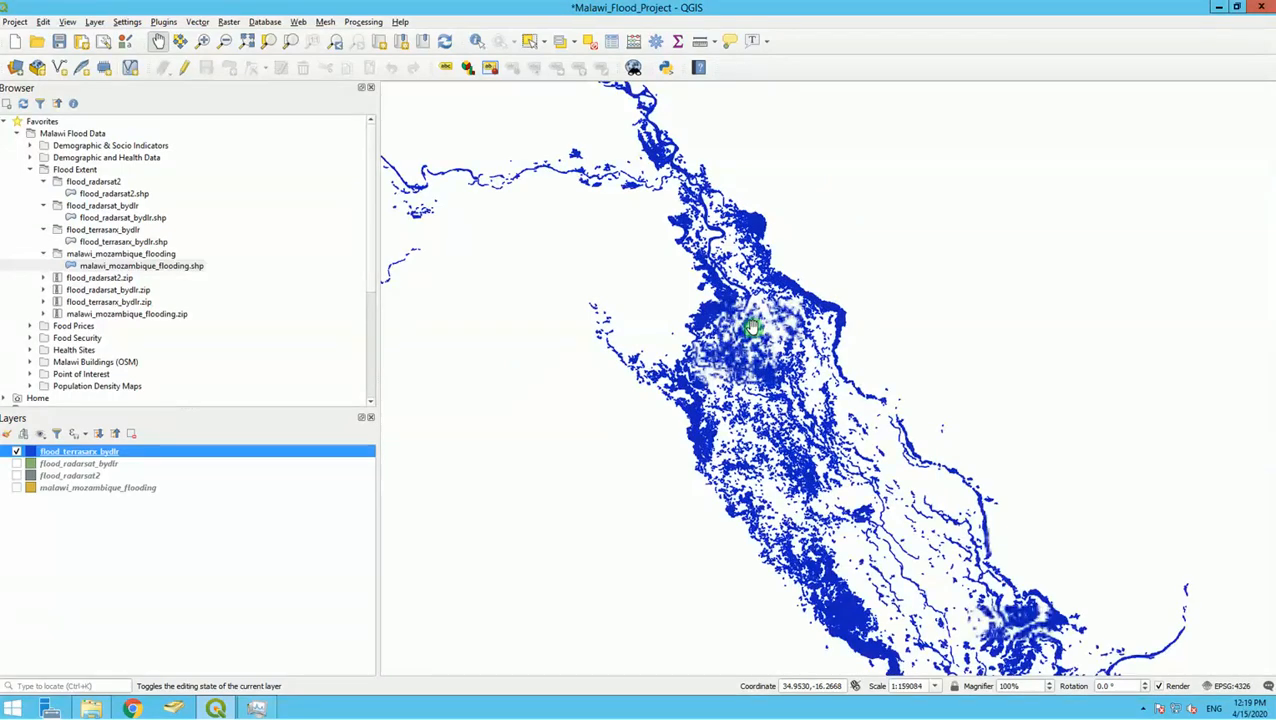
scroll(753, 327, "down", 2)
scroll(753, 330, "up", 1)
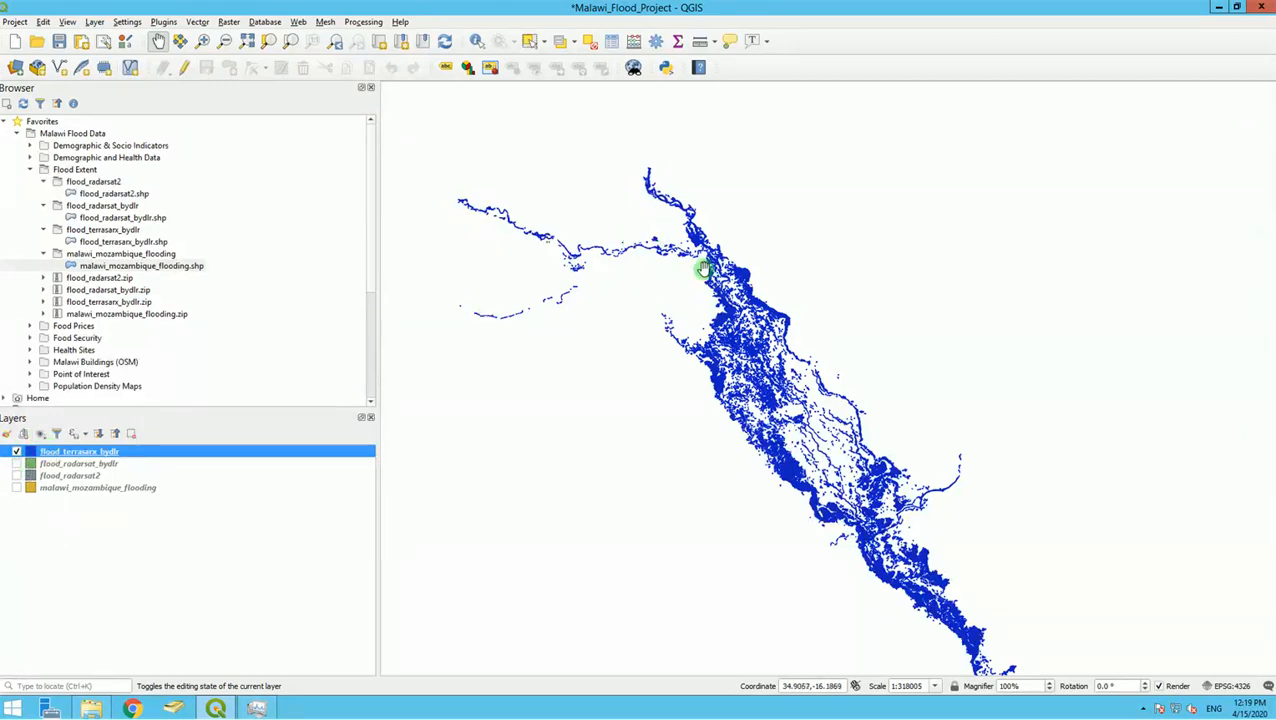
left_click(16, 464)
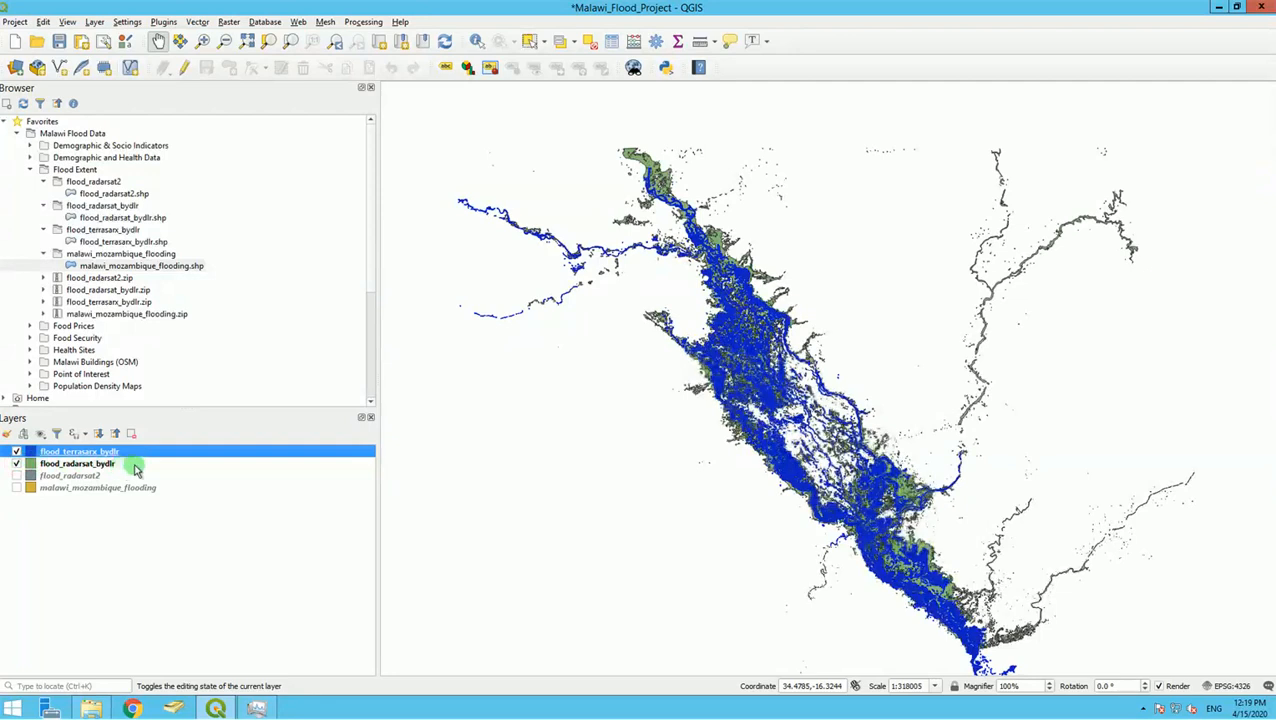
left_click(16, 452)
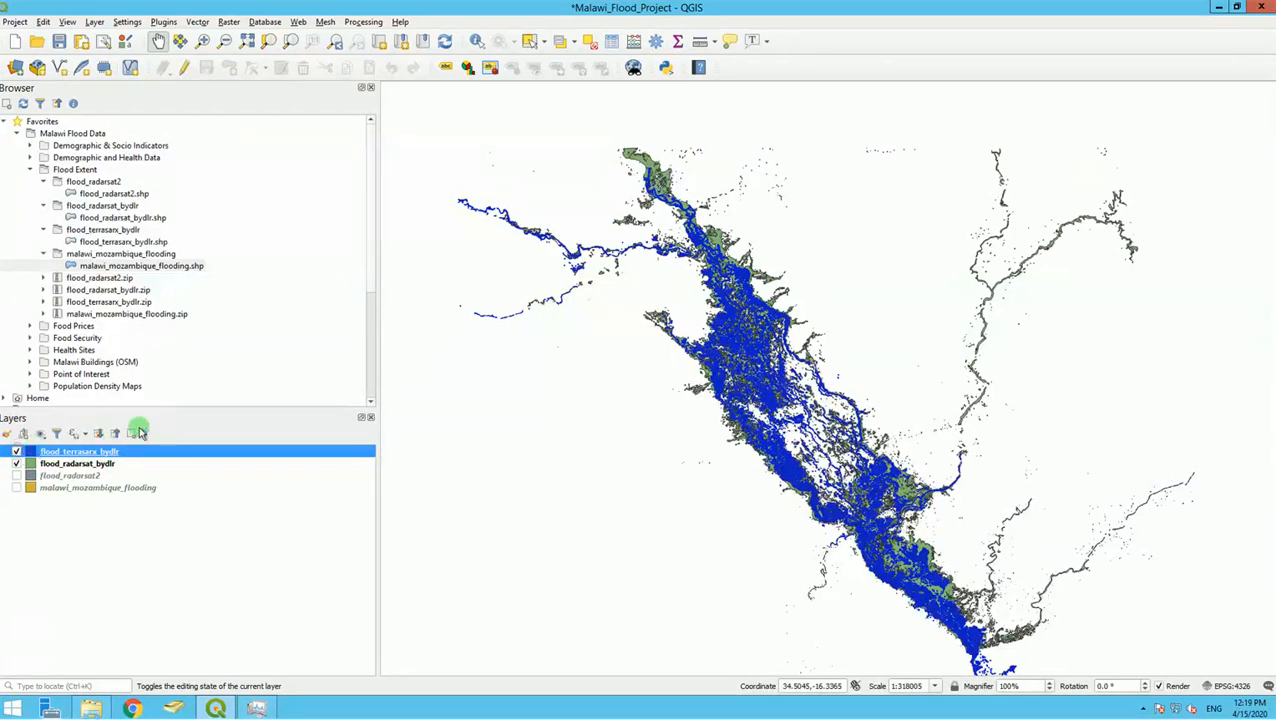
Step: Set the simple fill color of the flood_radarsat_bydlr layer to the saved blue swatch #0d20c9
left_click(80, 465)
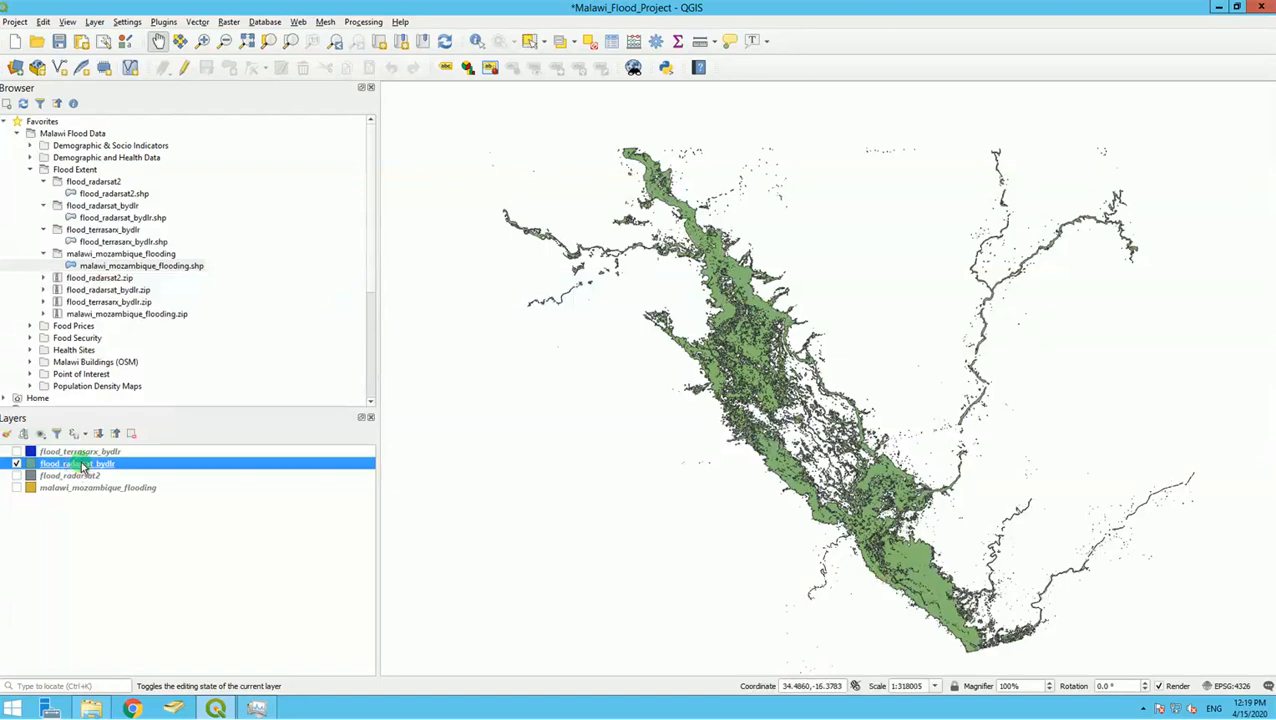
right_click(82, 466)
left_click(110, 450)
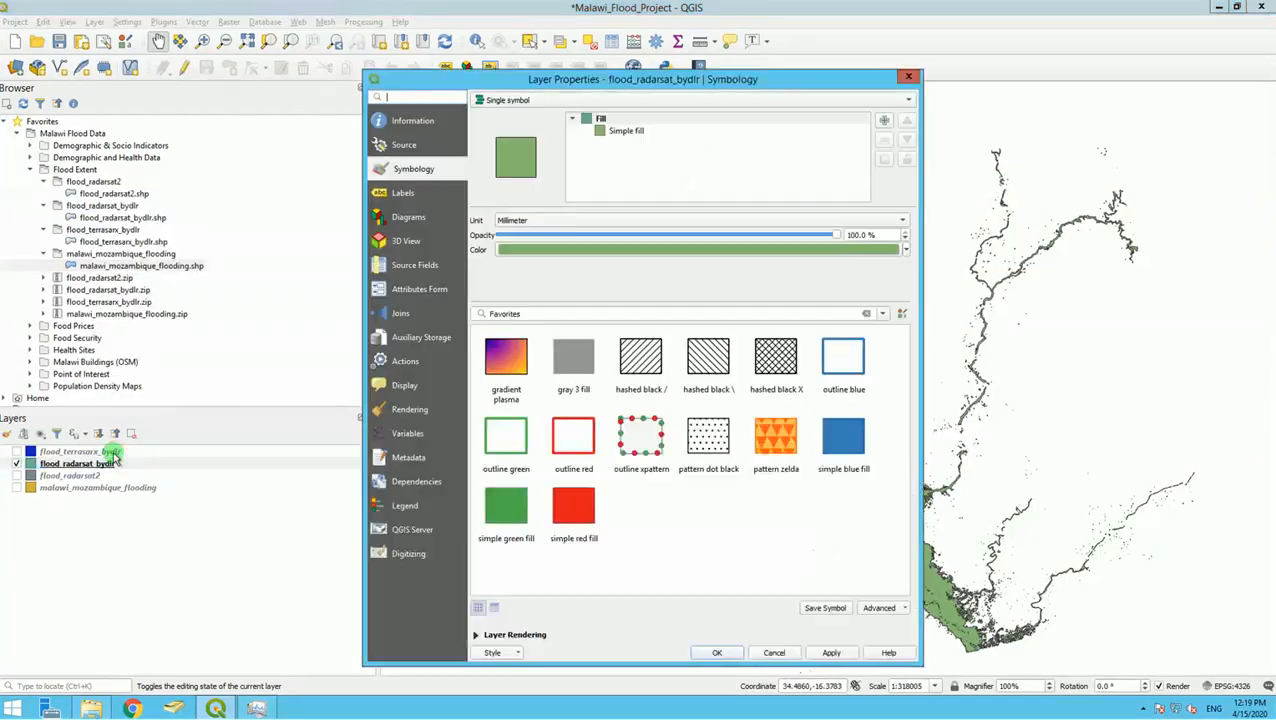
left_click(604, 131)
left_click(574, 245)
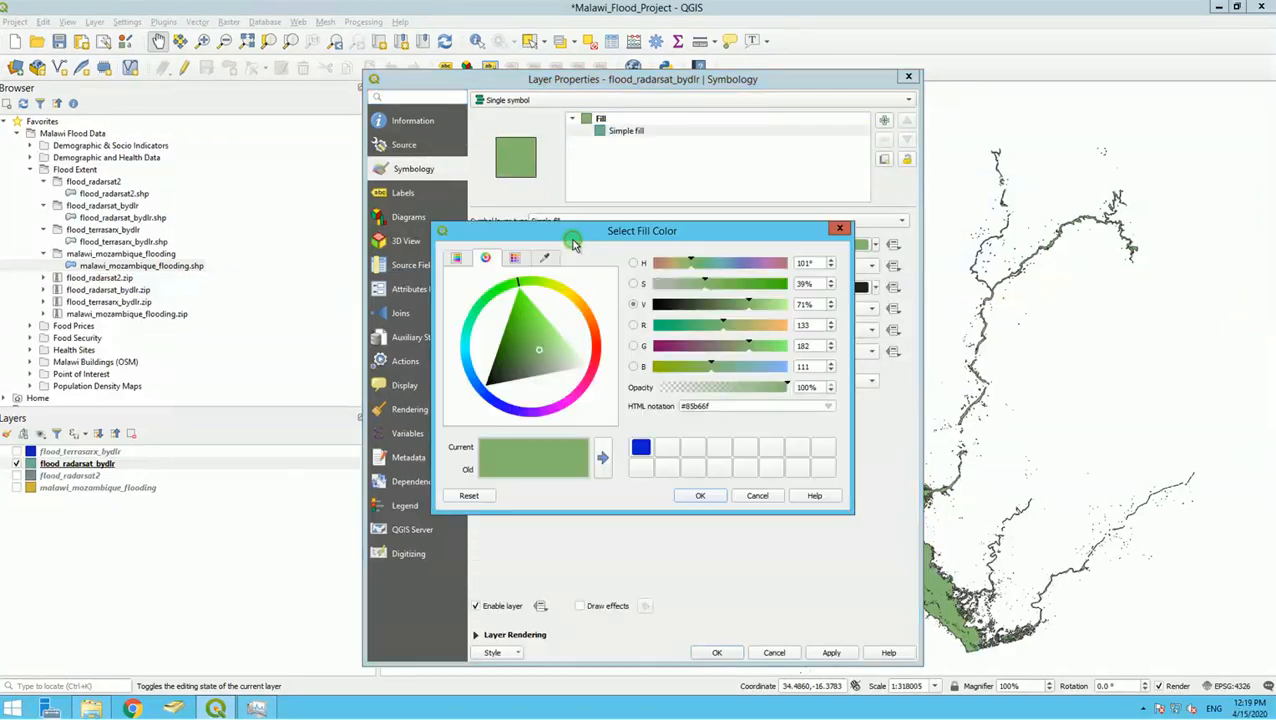
left_click(639, 448)
left_click(704, 496)
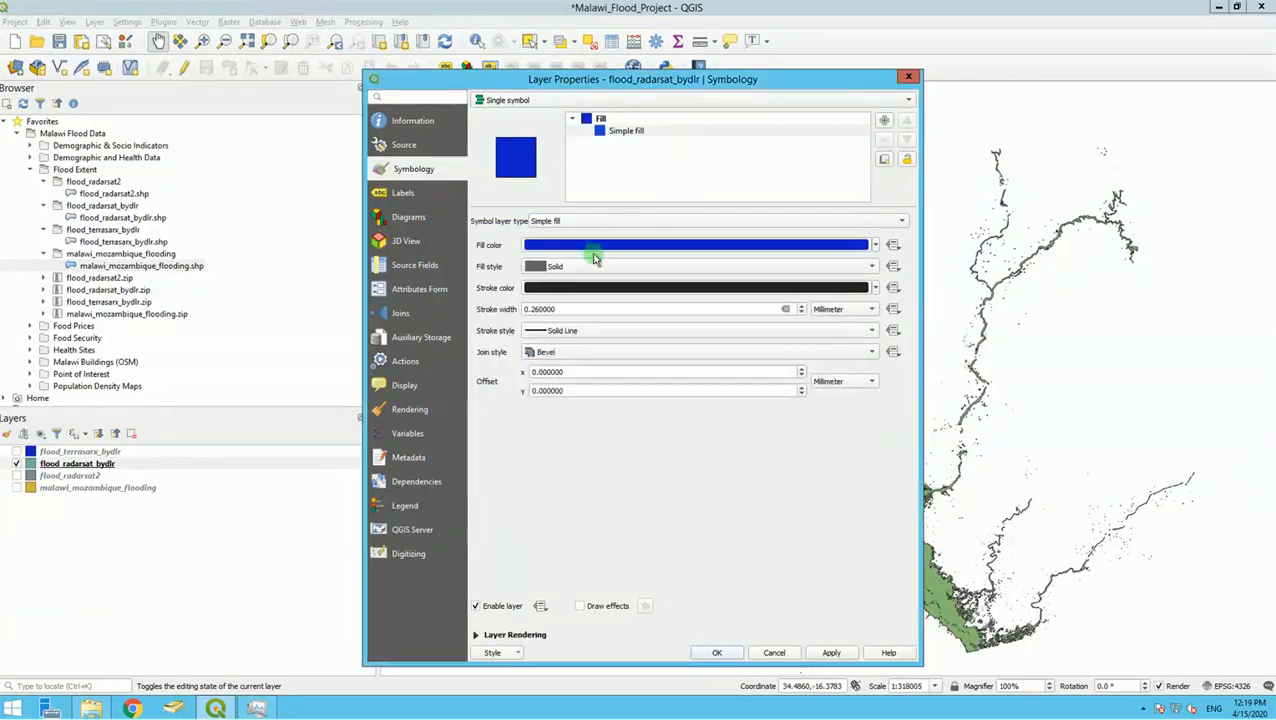
Step: Set the simple fill stroke color of the flood_radarsat_bydlr layer to the saved blue swatch #0d20c9
left_click(581, 290)
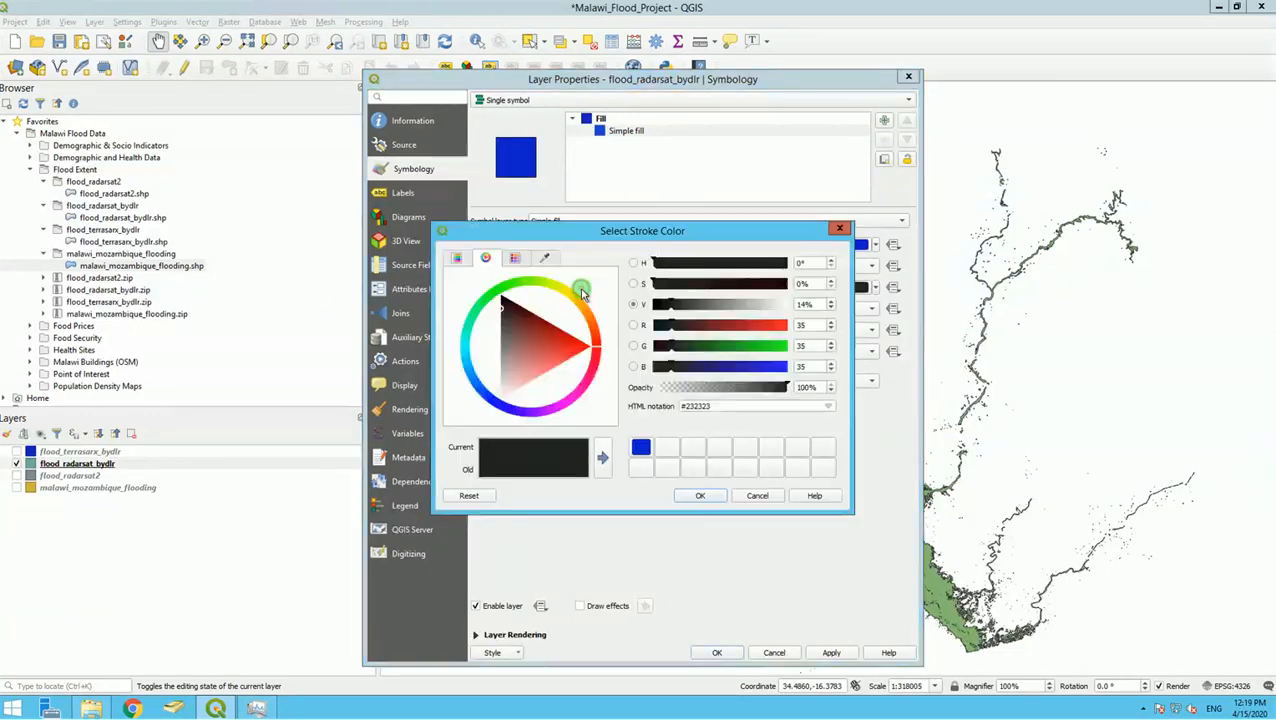
left_click(640, 447)
left_click(700, 492)
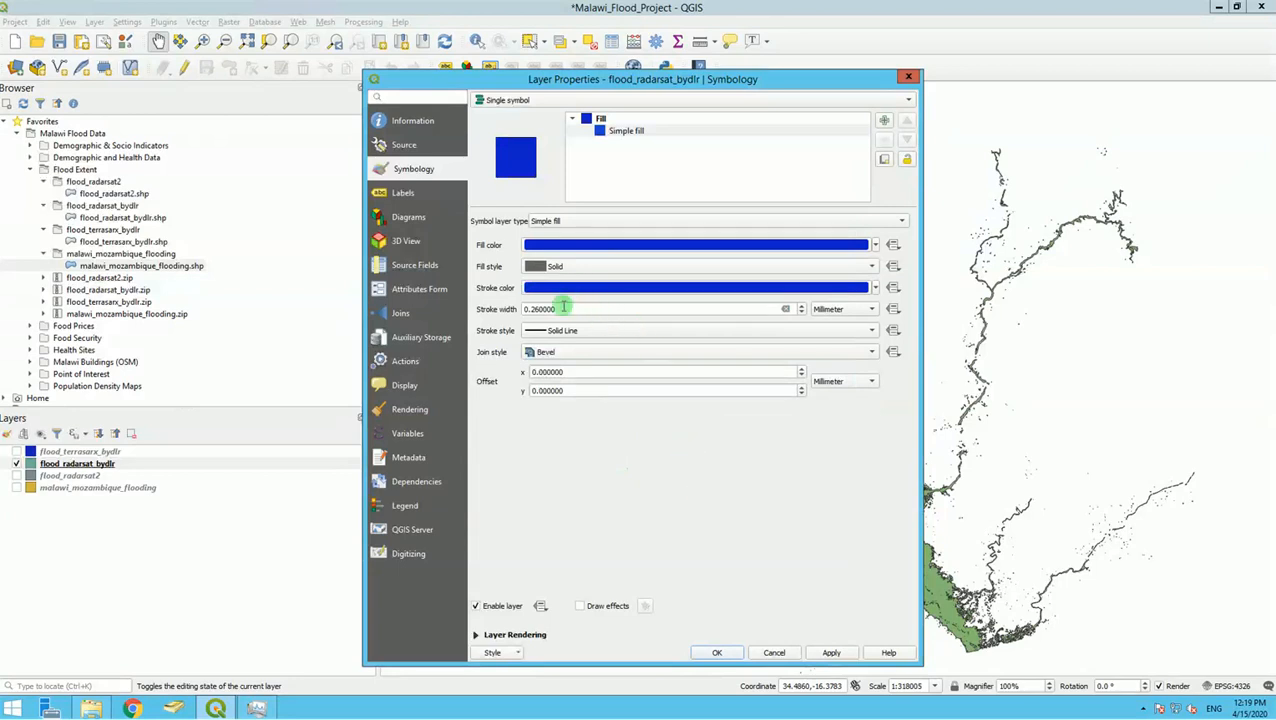
Step: Set the flood_radarsat_bydlr stroke width to 0.3 millimeters, apply the style and close the layer properties
left_click_drag(530, 309, 666, 310)
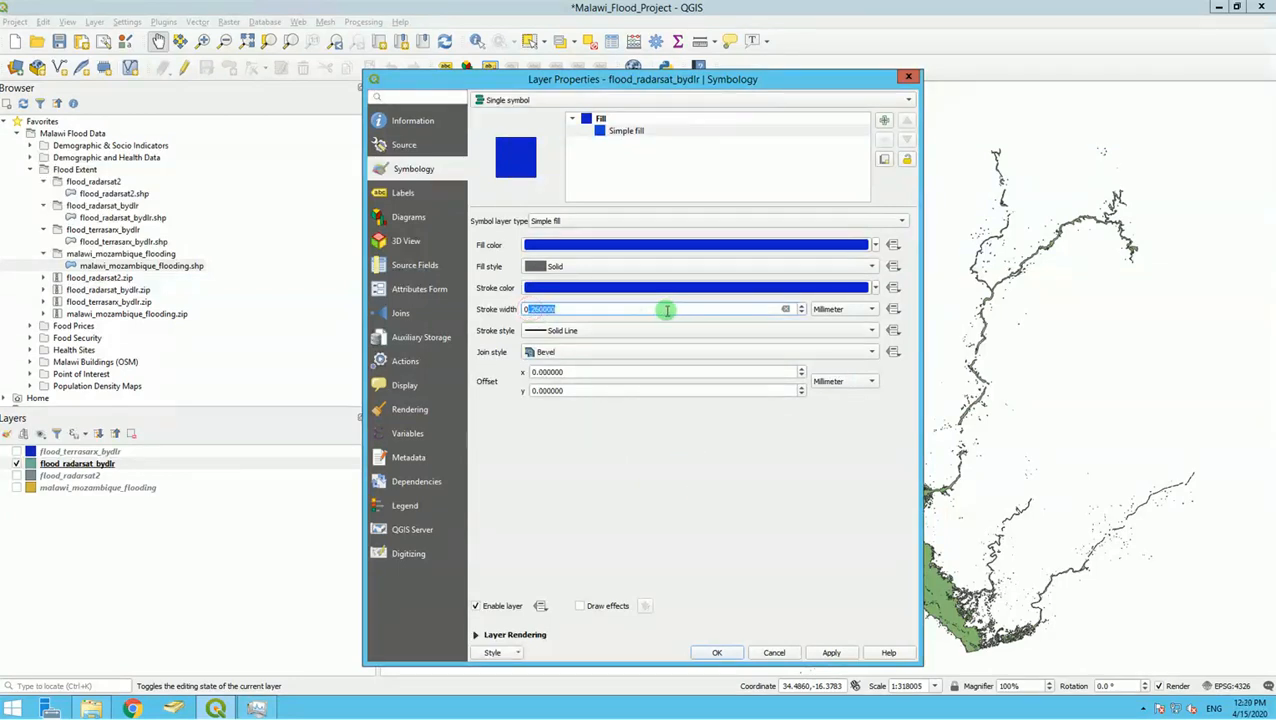
type("3")
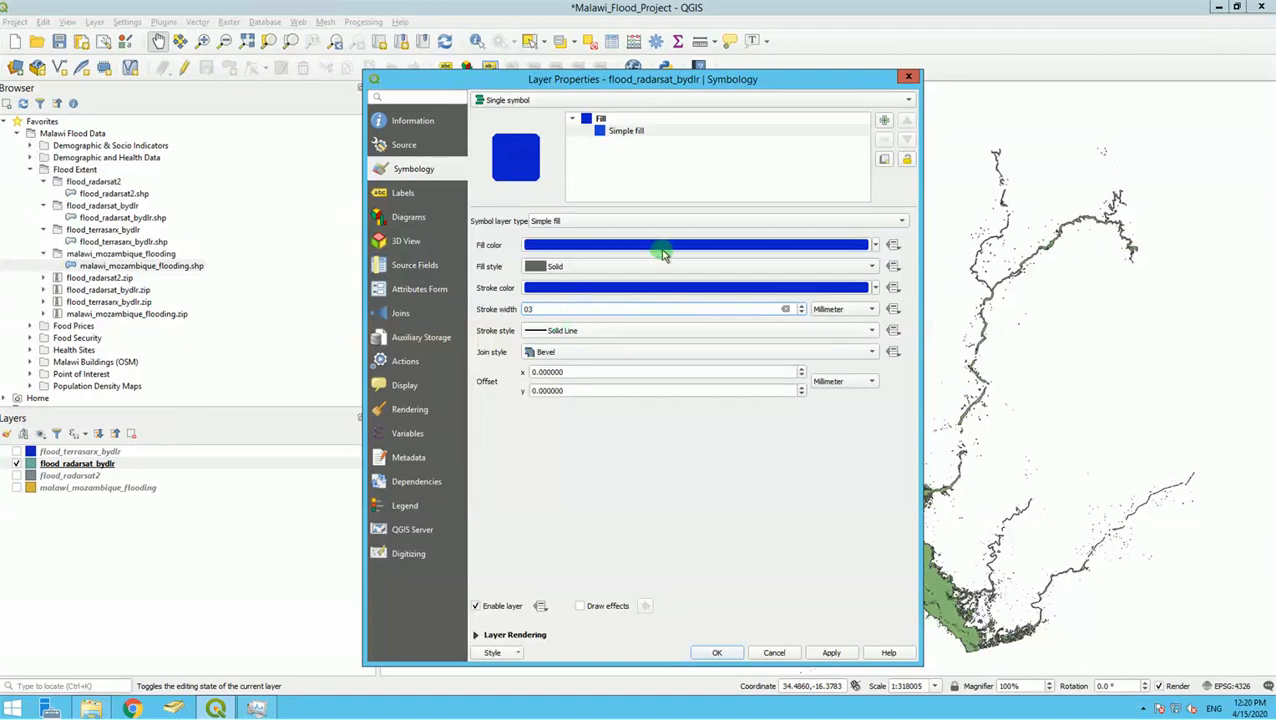
key("BackSpace")
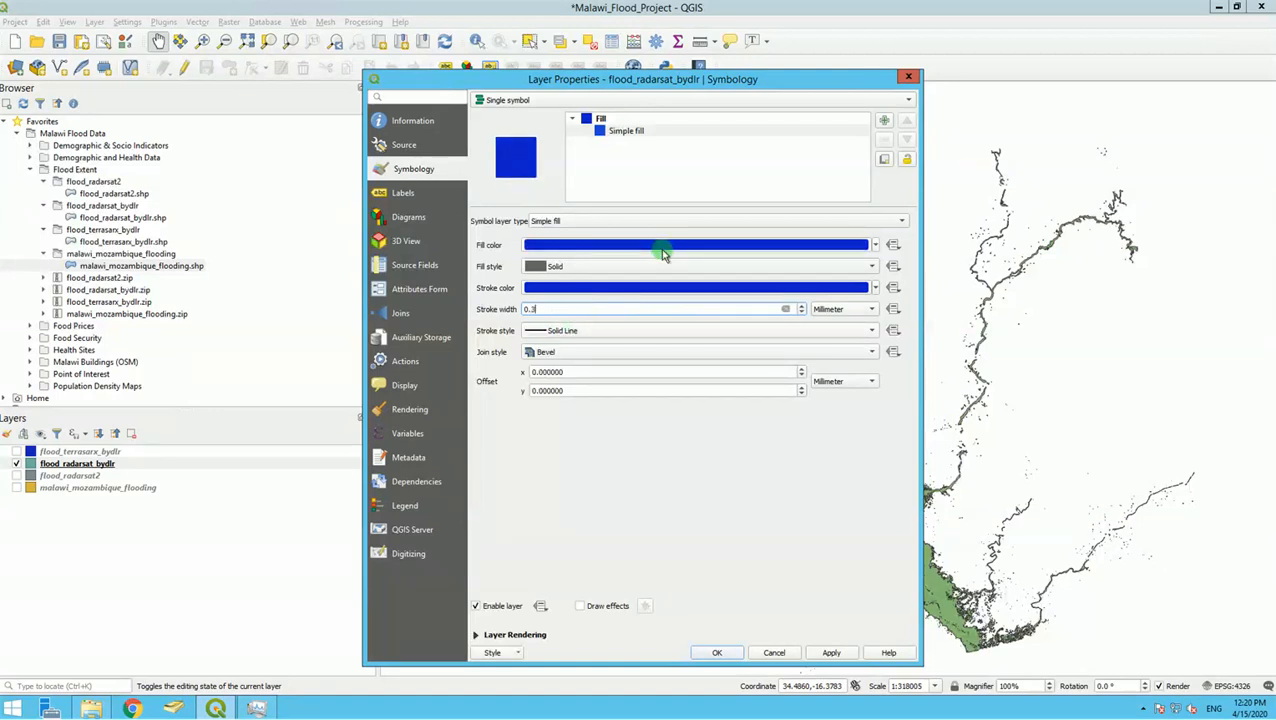
left_click(829, 653)
left_click(722, 652)
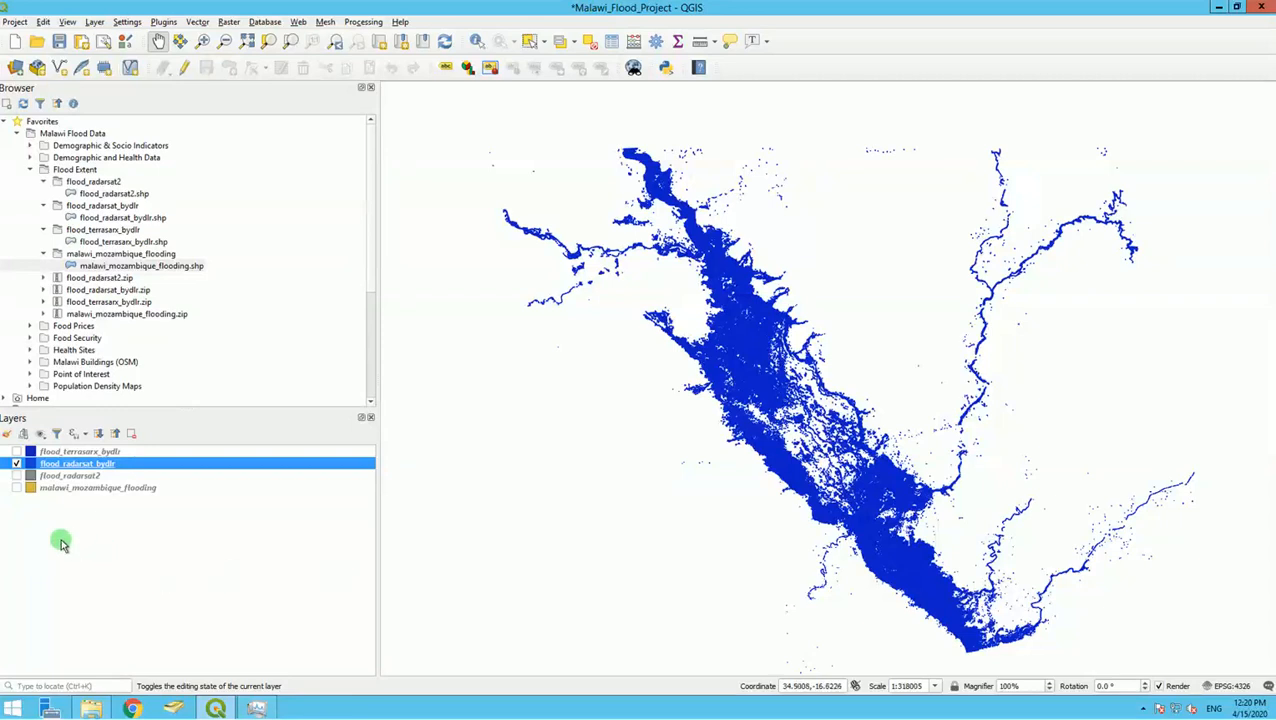
Step: Show the flood_radarsat2 layer, hide the flood_radarsat_bydlr layer and zoom the map to the flood_radarsat2 extent
left_click(16, 476)
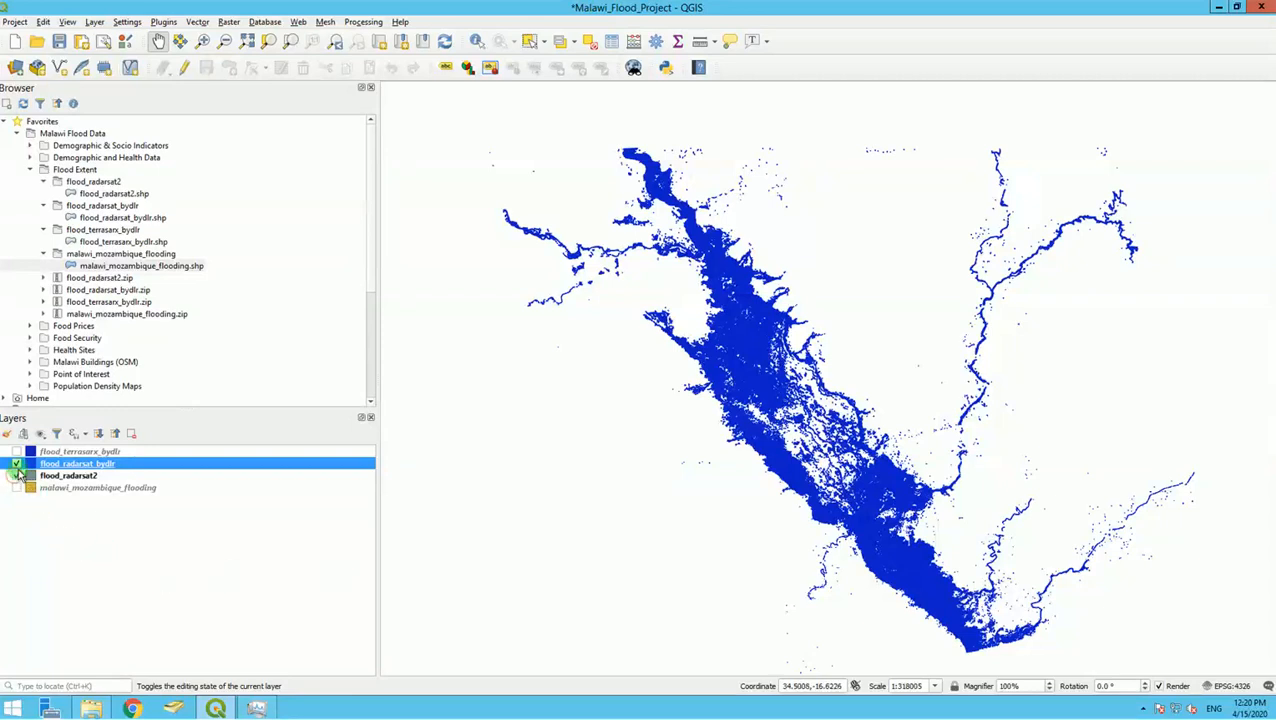
left_click(16, 464)
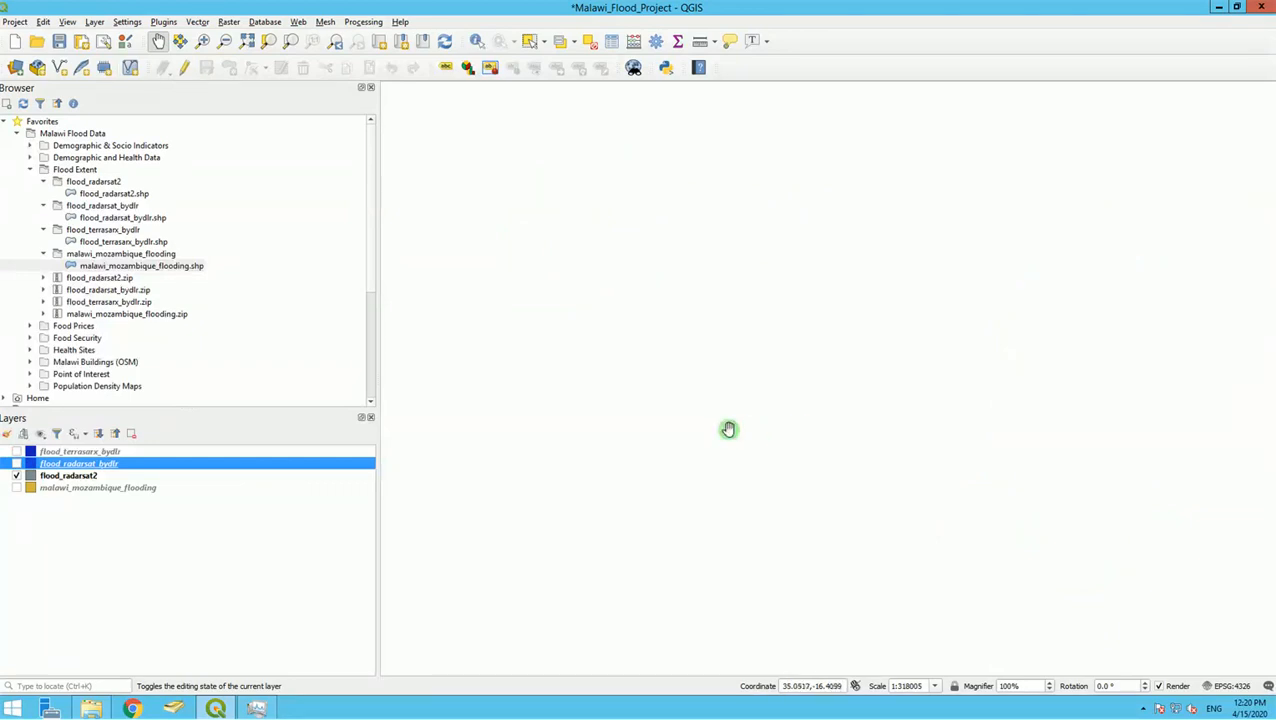
left_click_drag(892, 486, 763, 514)
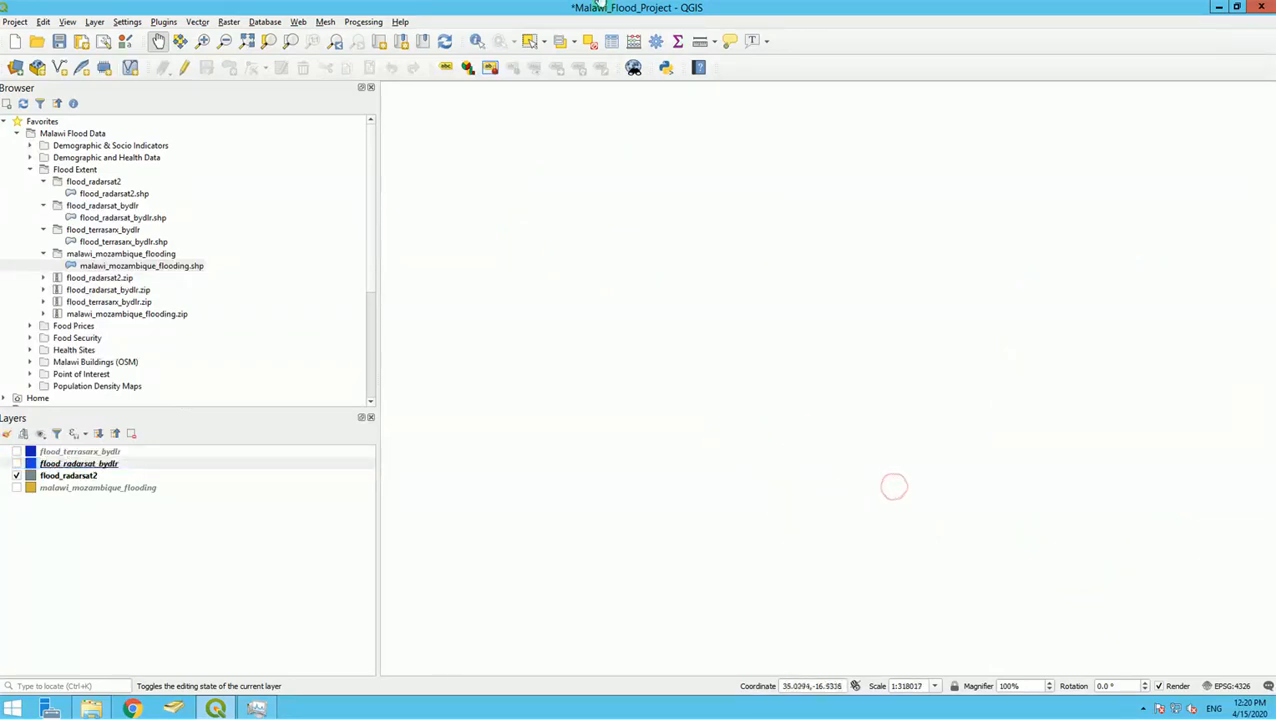
left_click_drag(941, 449, 845, 376)
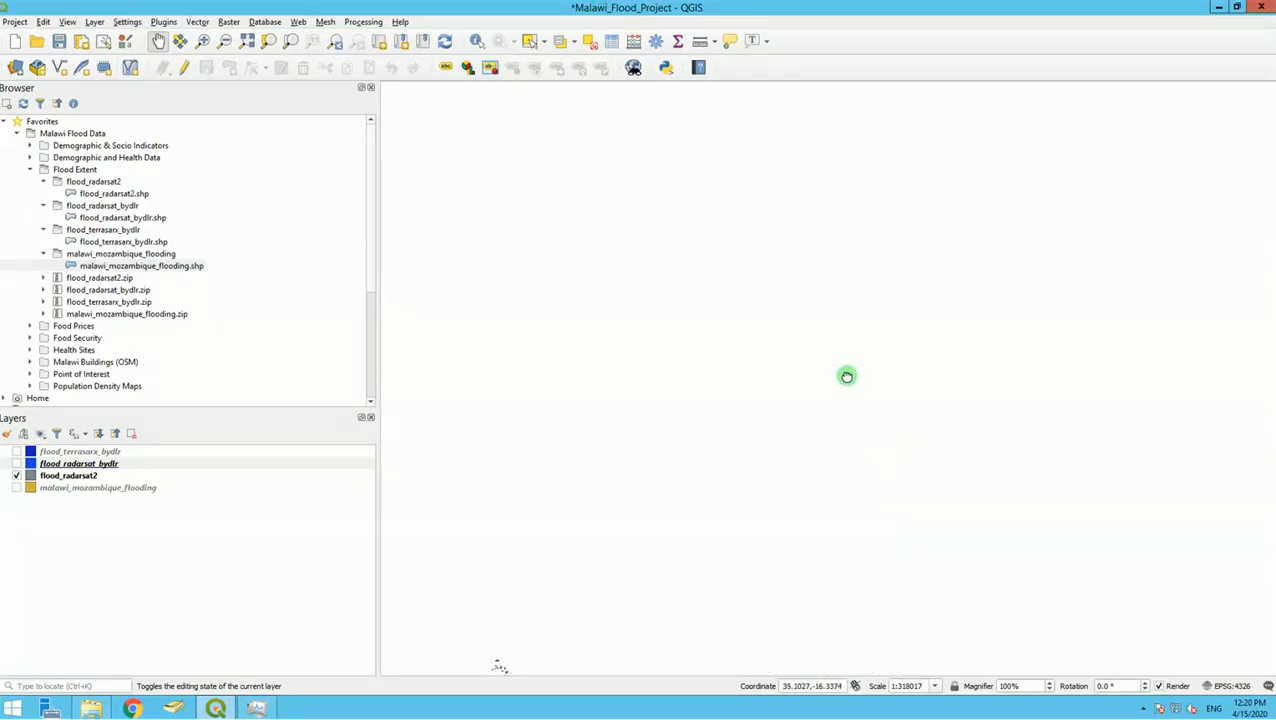
right_click(53, 479)
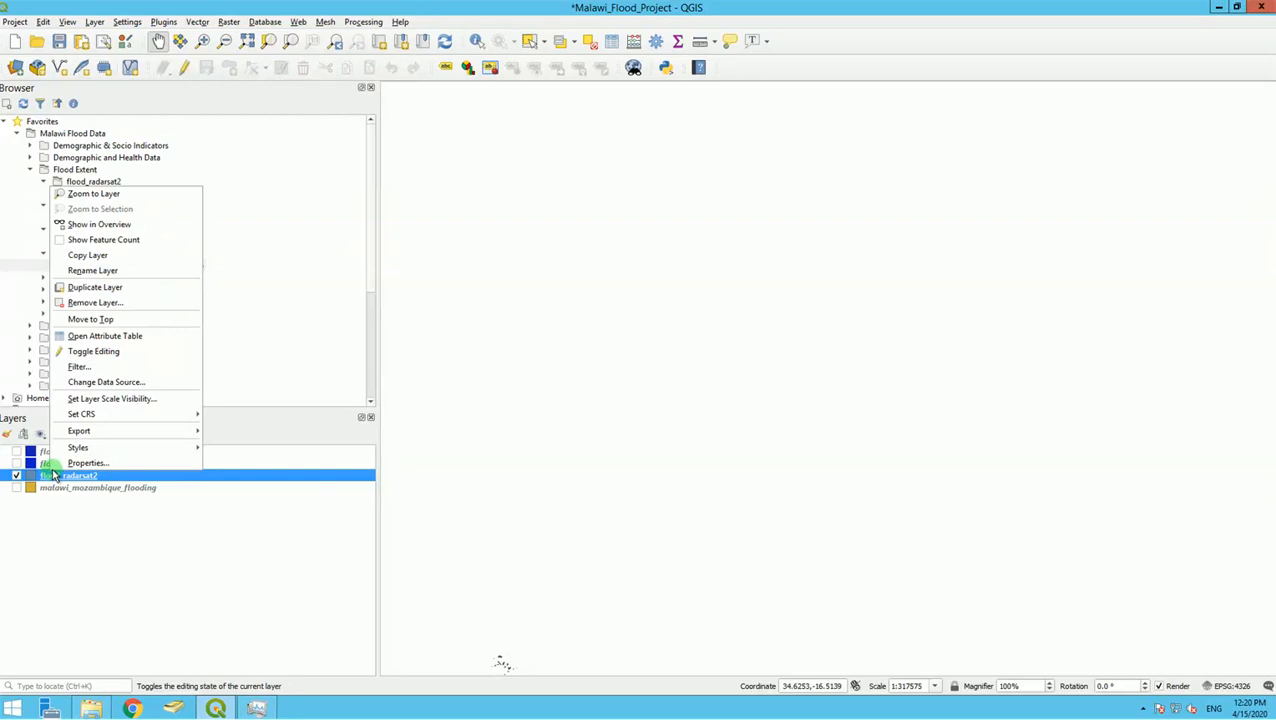
left_click(109, 194)
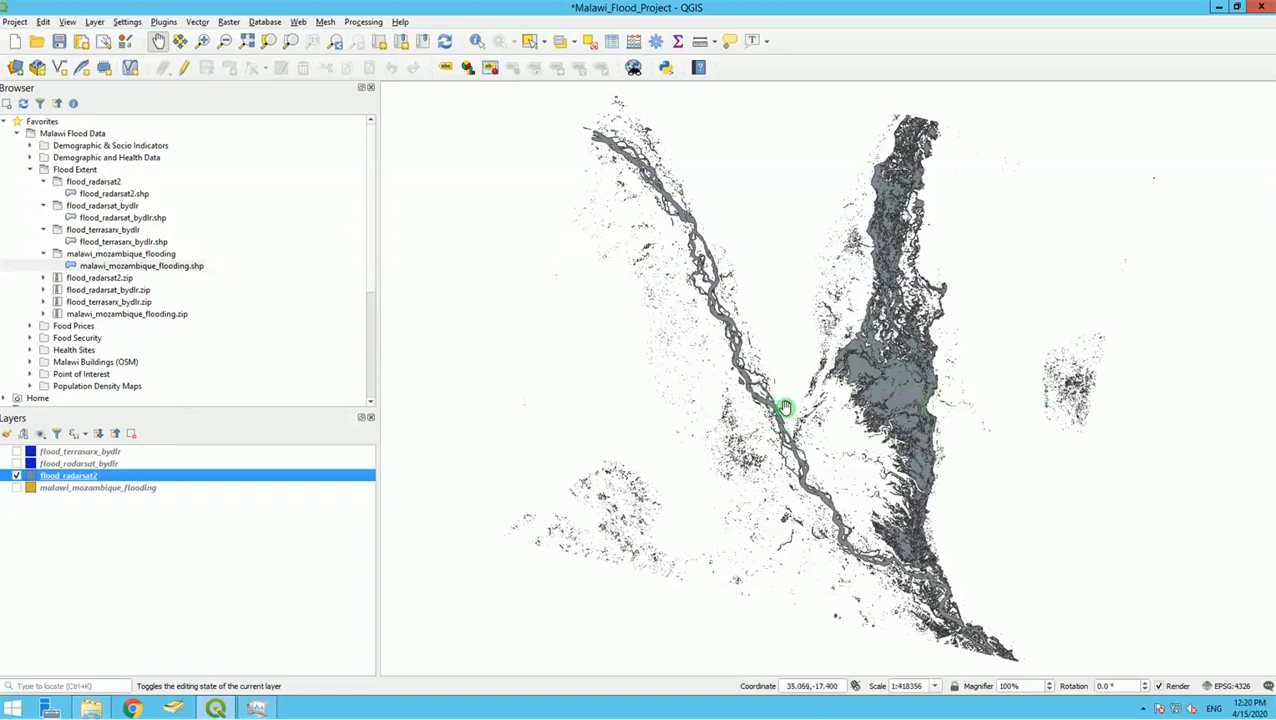
Step: Set the simple fill color of the flood_radarsat2 layer to the saved blue swatch #0d20c9
double_click(73, 478)
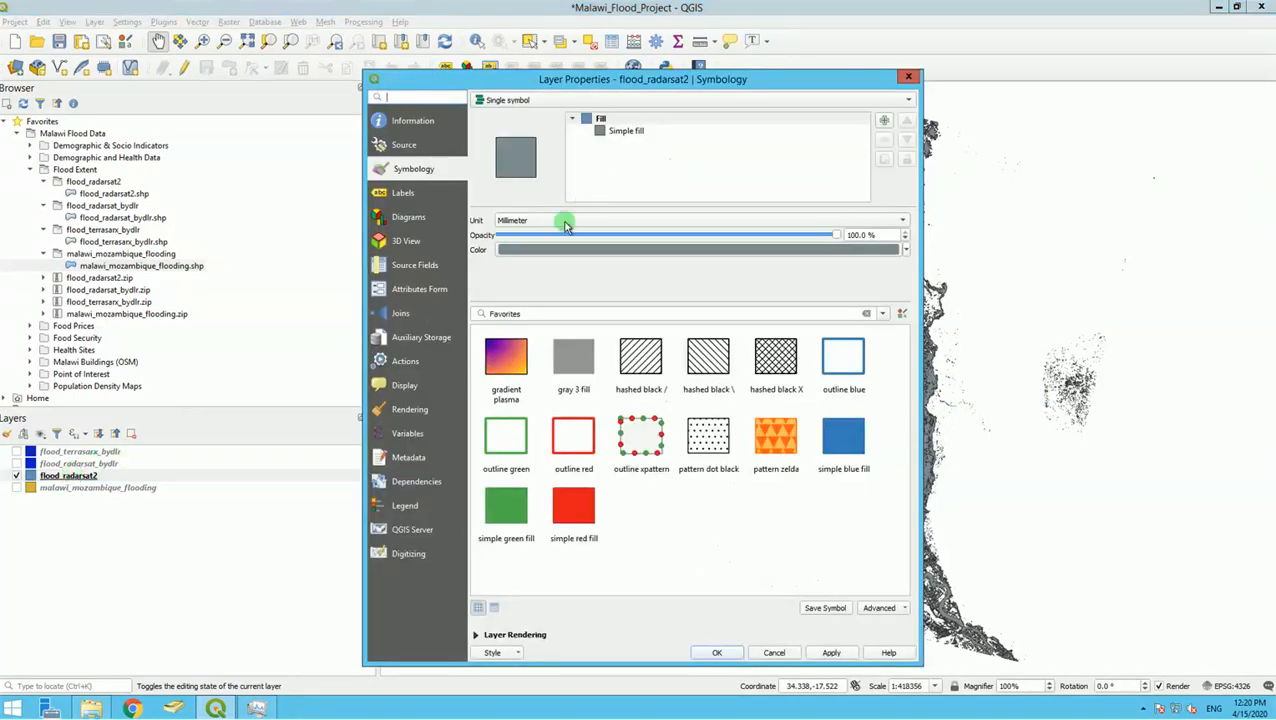
left_click(608, 131)
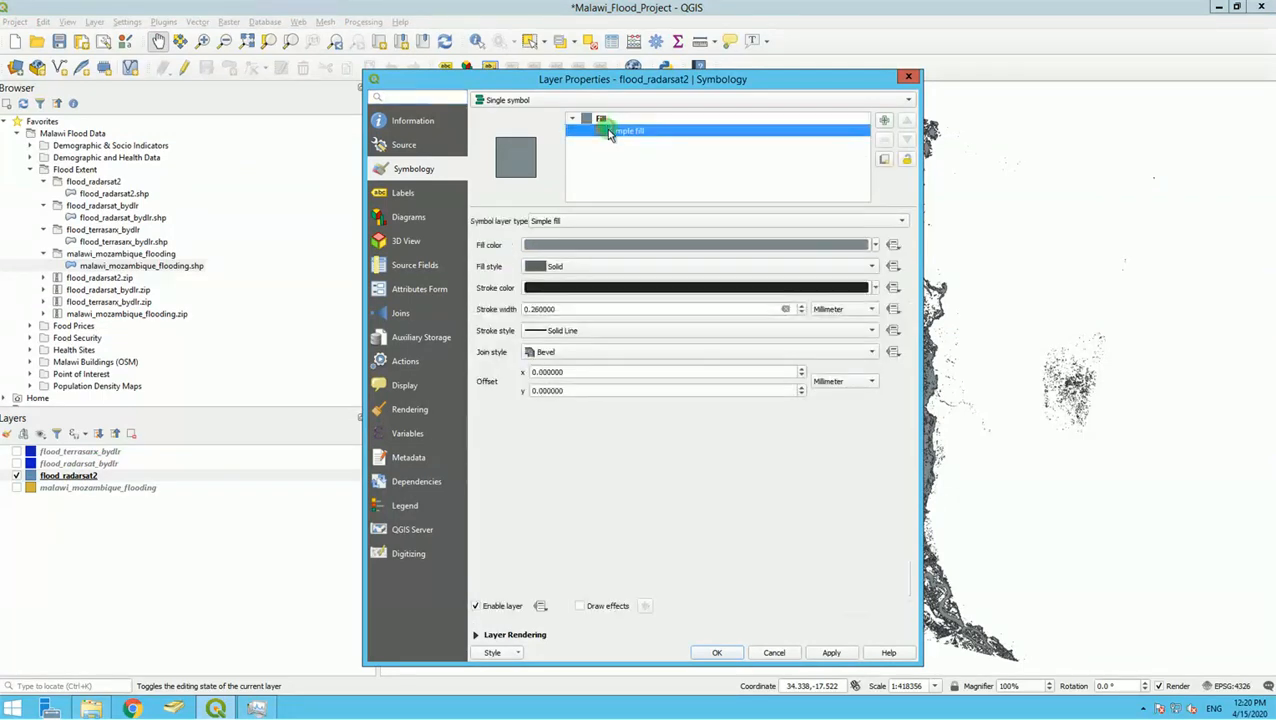
left_click(586, 246)
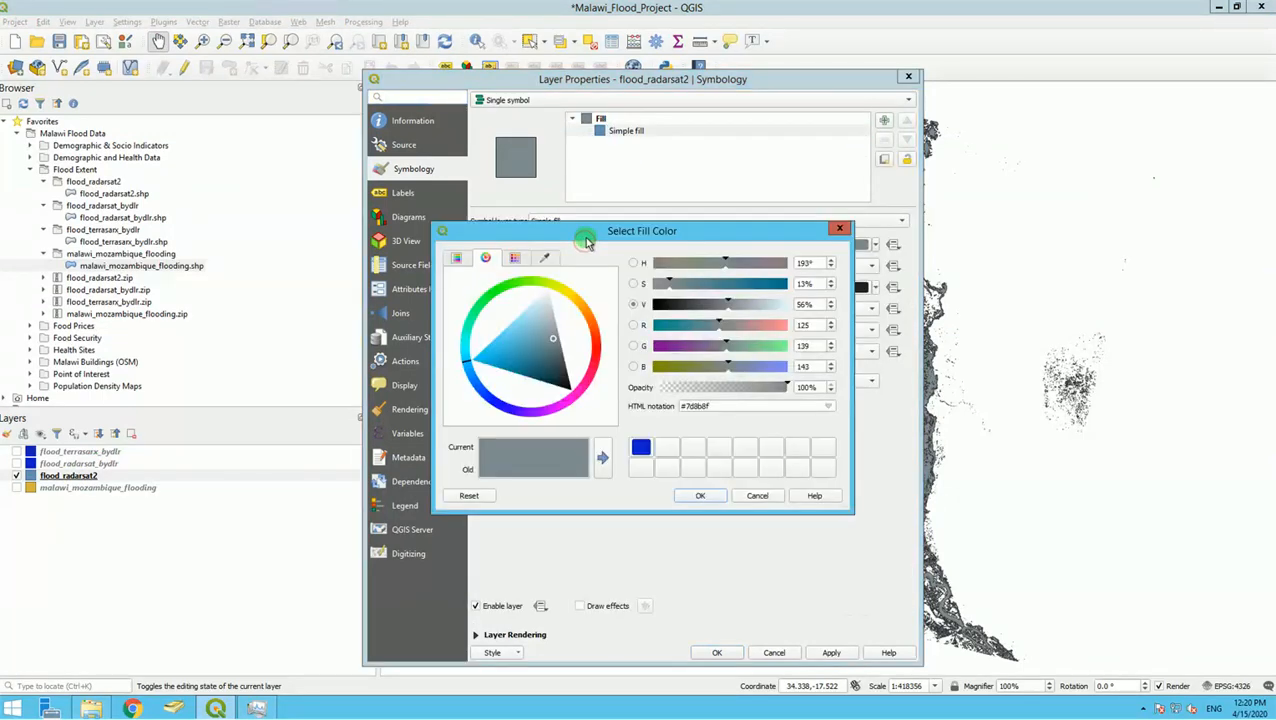
left_click(641, 447)
left_click(705, 497)
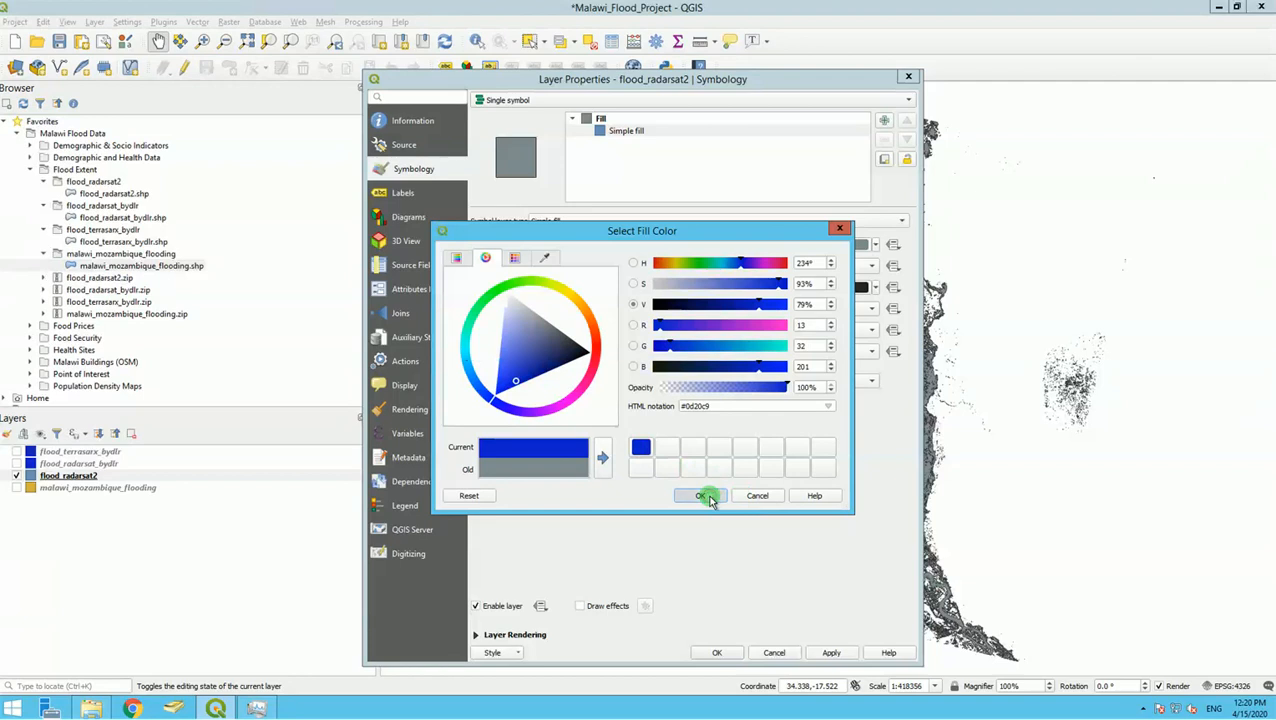
Step: Set the flood_radarsat2 stroke color to the saved blue #0d20c9, apply the style and close the layer properties
left_click(613, 290)
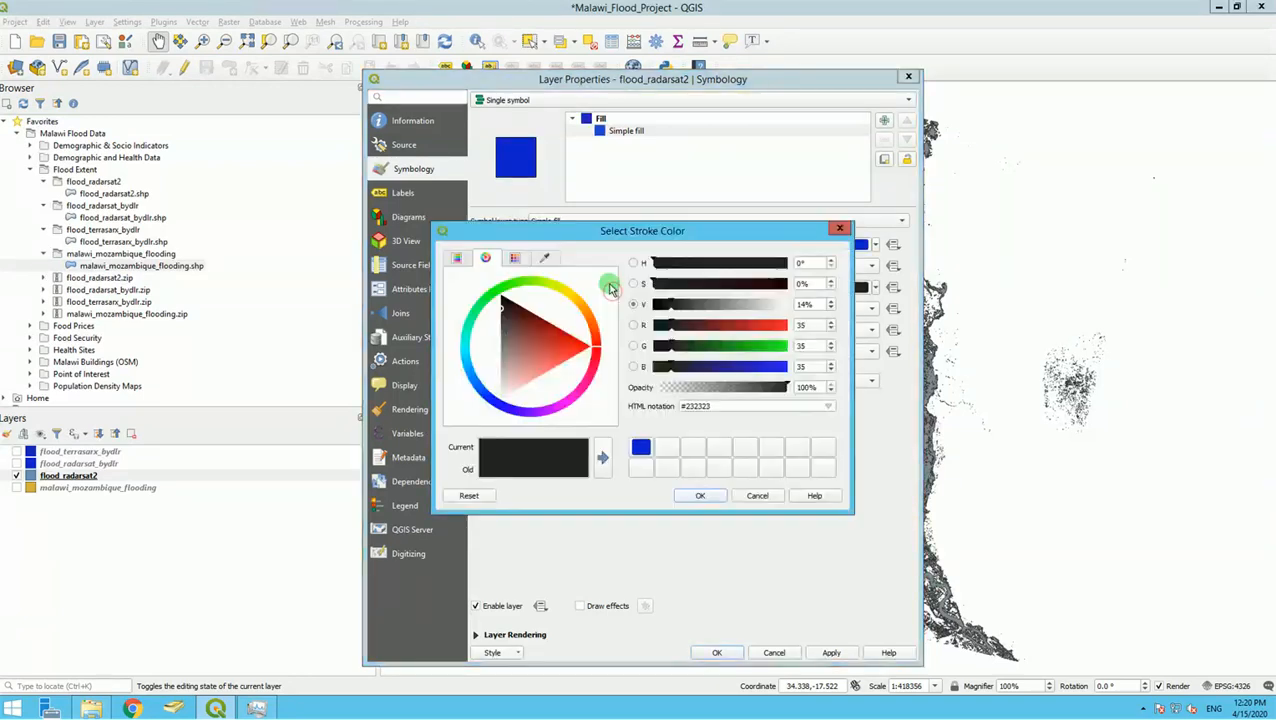
left_click(641, 447)
left_click(697, 490)
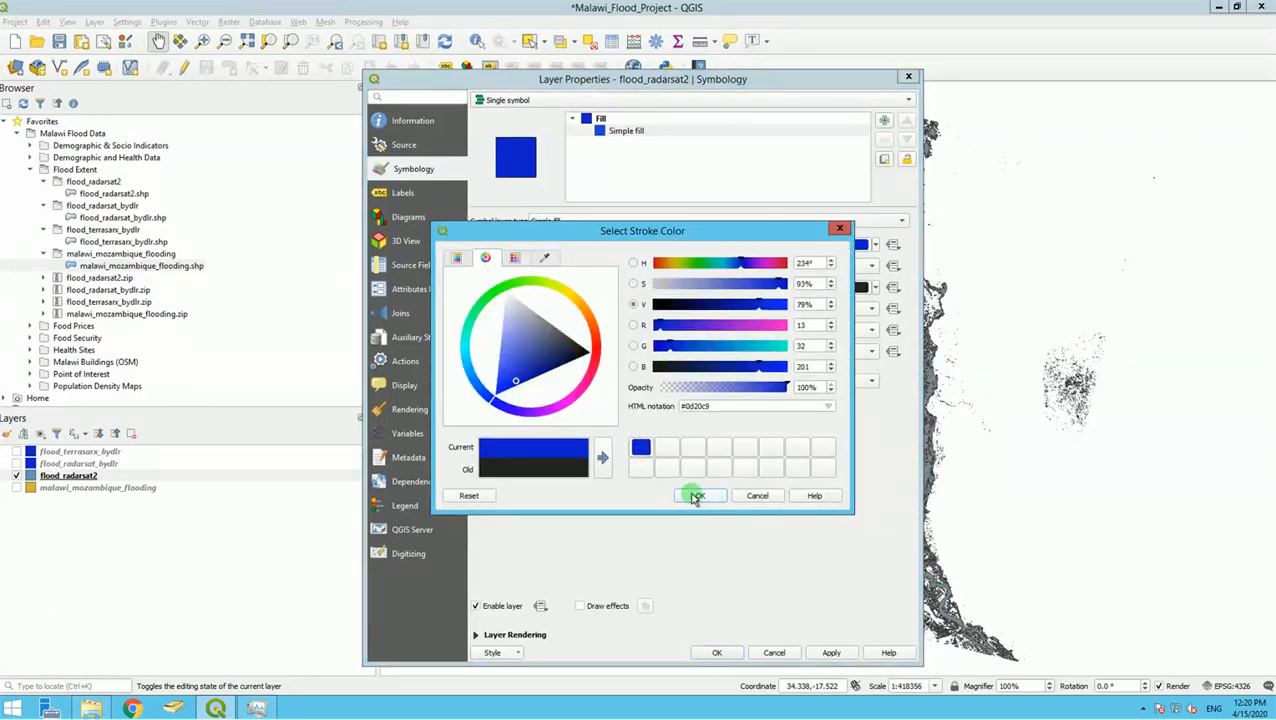
left_click(832, 653)
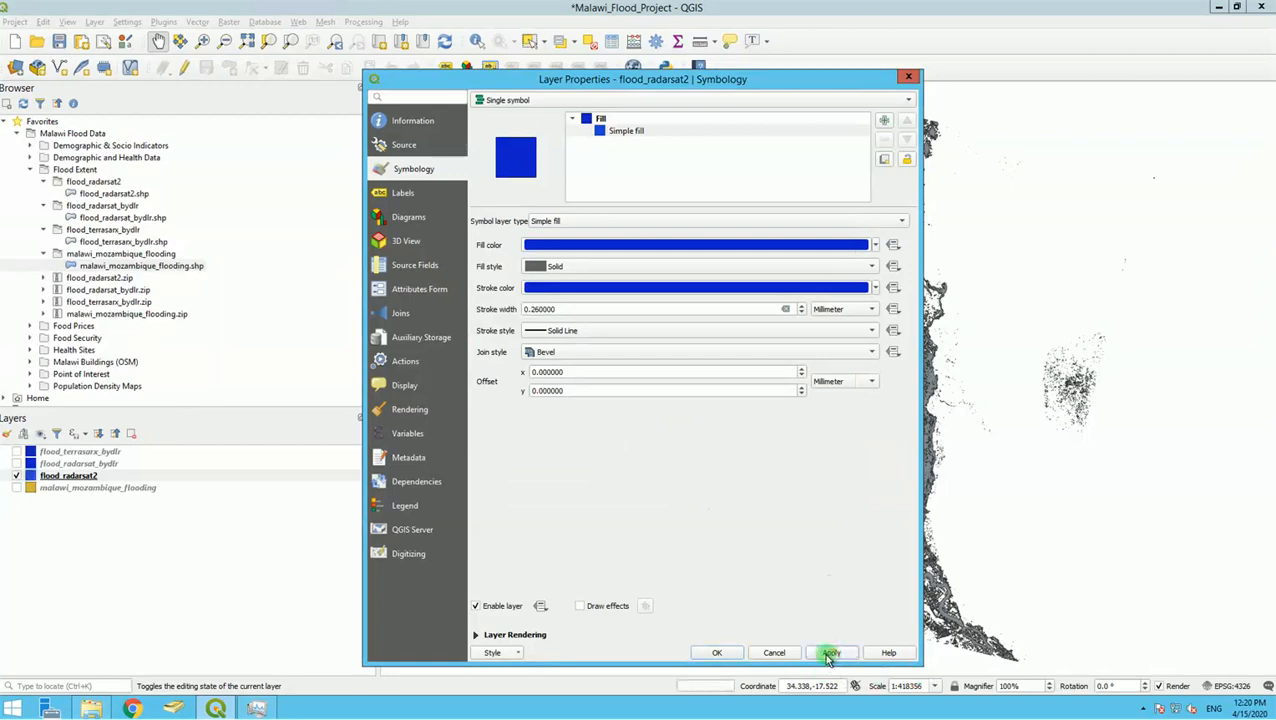
left_click(718, 653)
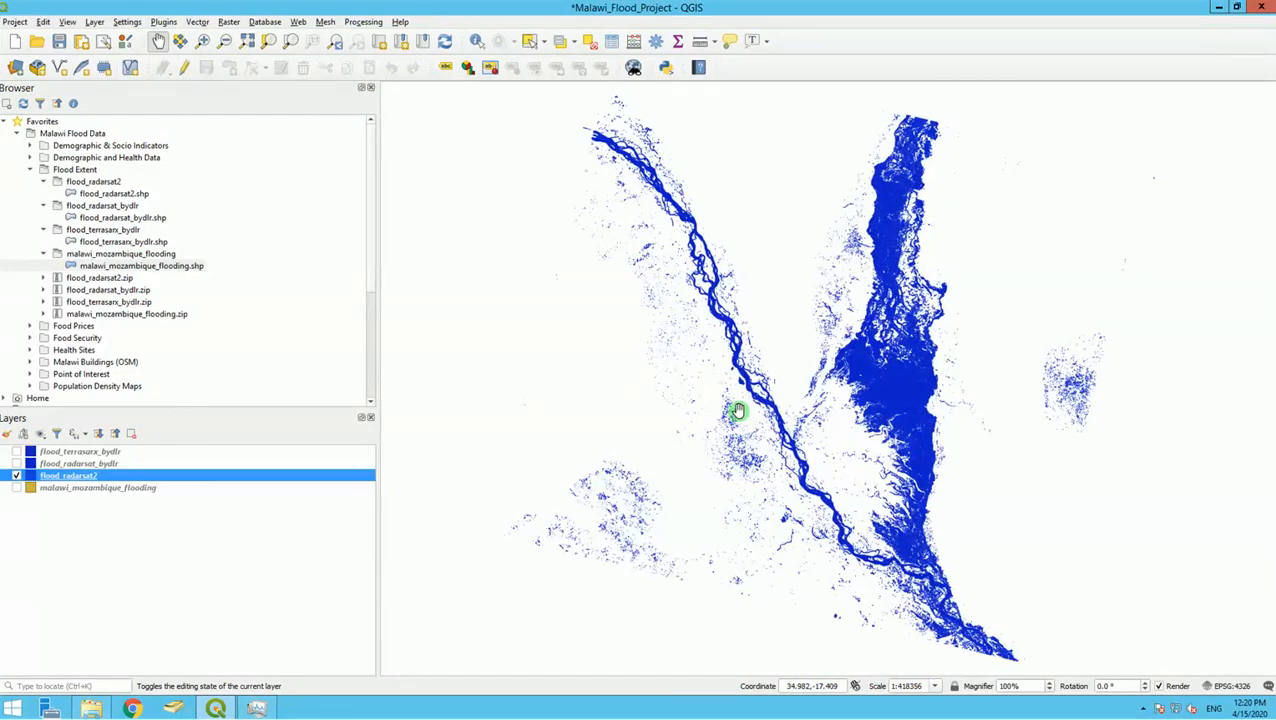
Step: Show the flood_radarsat_bydlr and flood_terrasarx_bydlr layers on the map together with flood_radarsat2
scroll(736, 410, "down", 1)
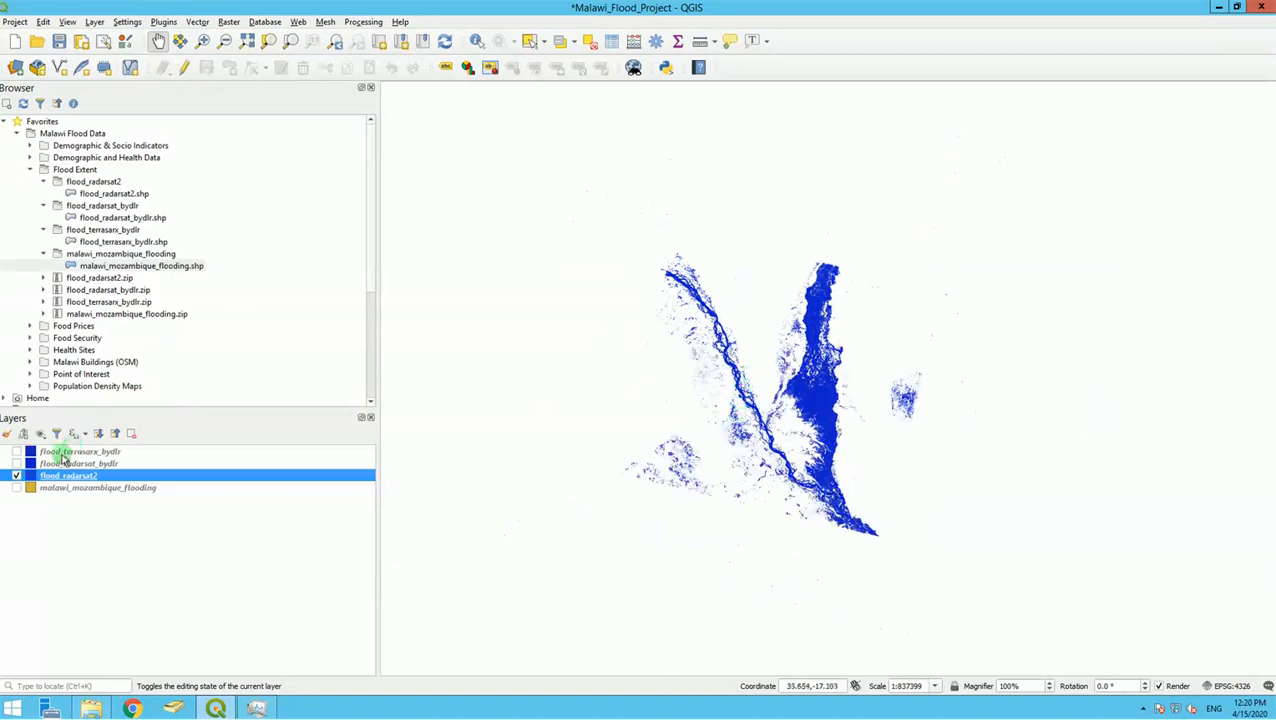
left_click(17, 463)
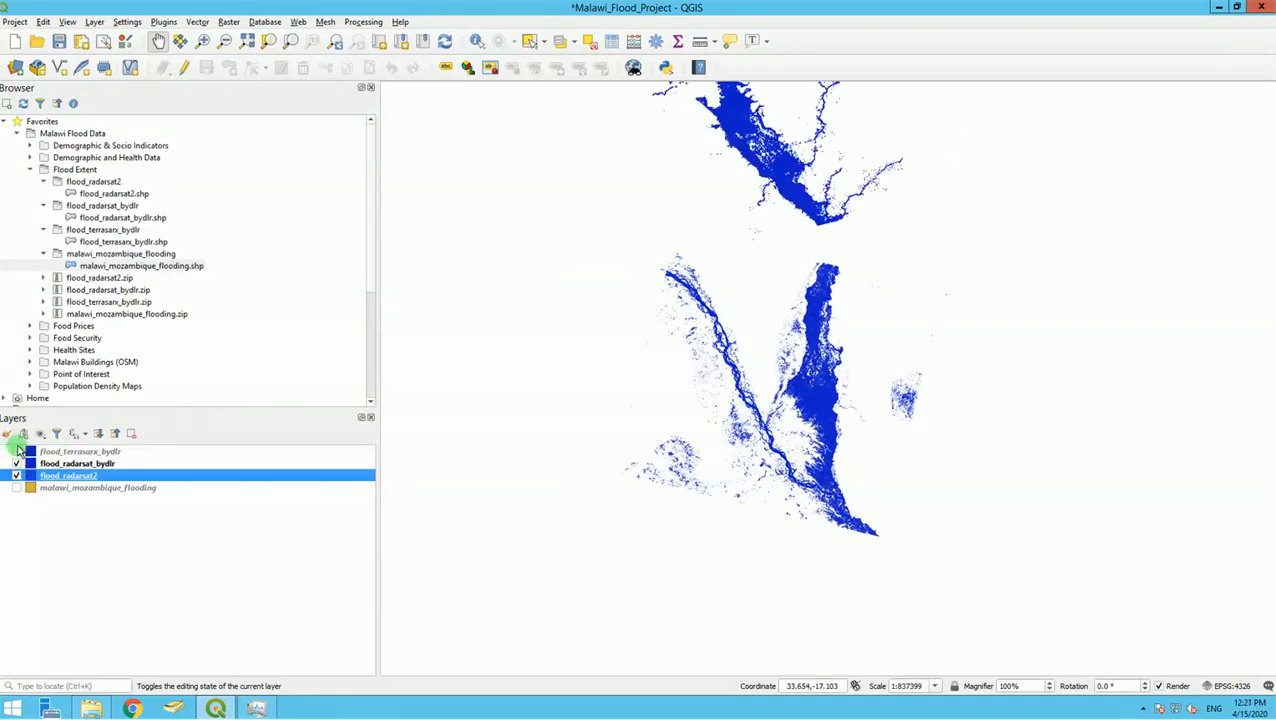
left_click(20, 452)
left_click_drag(20, 452, 768, 385)
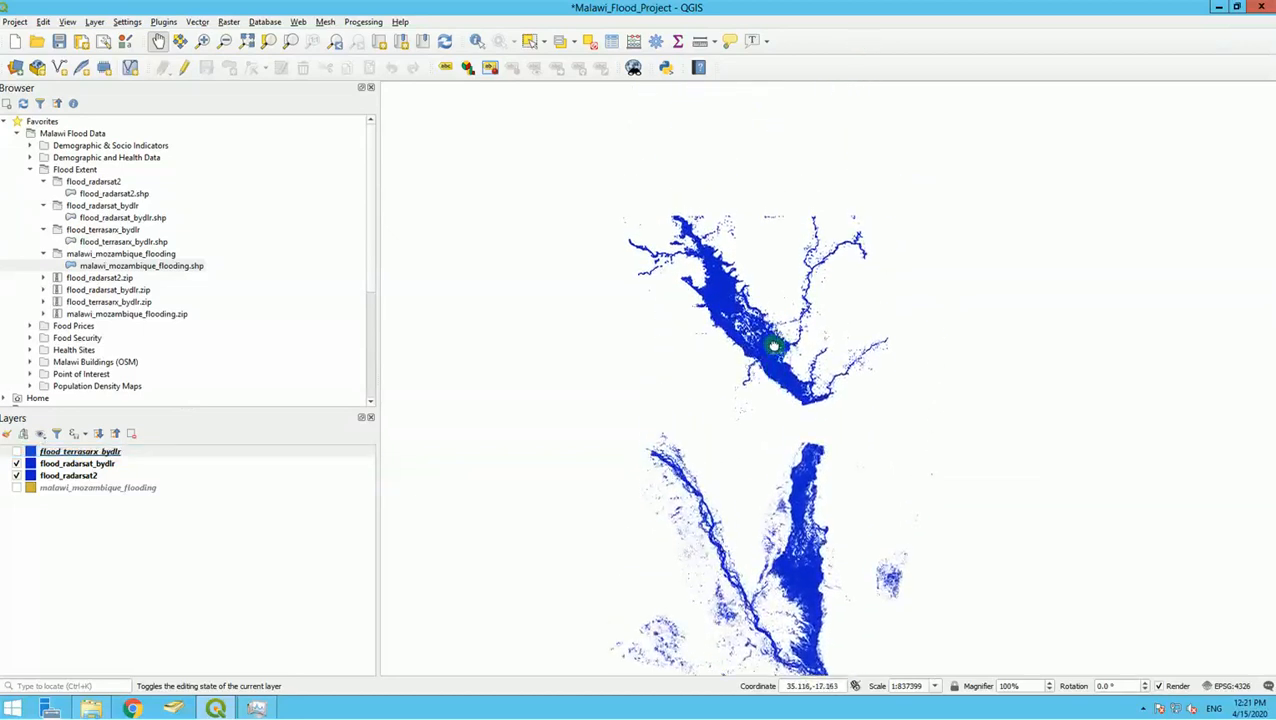
left_click(16, 452)
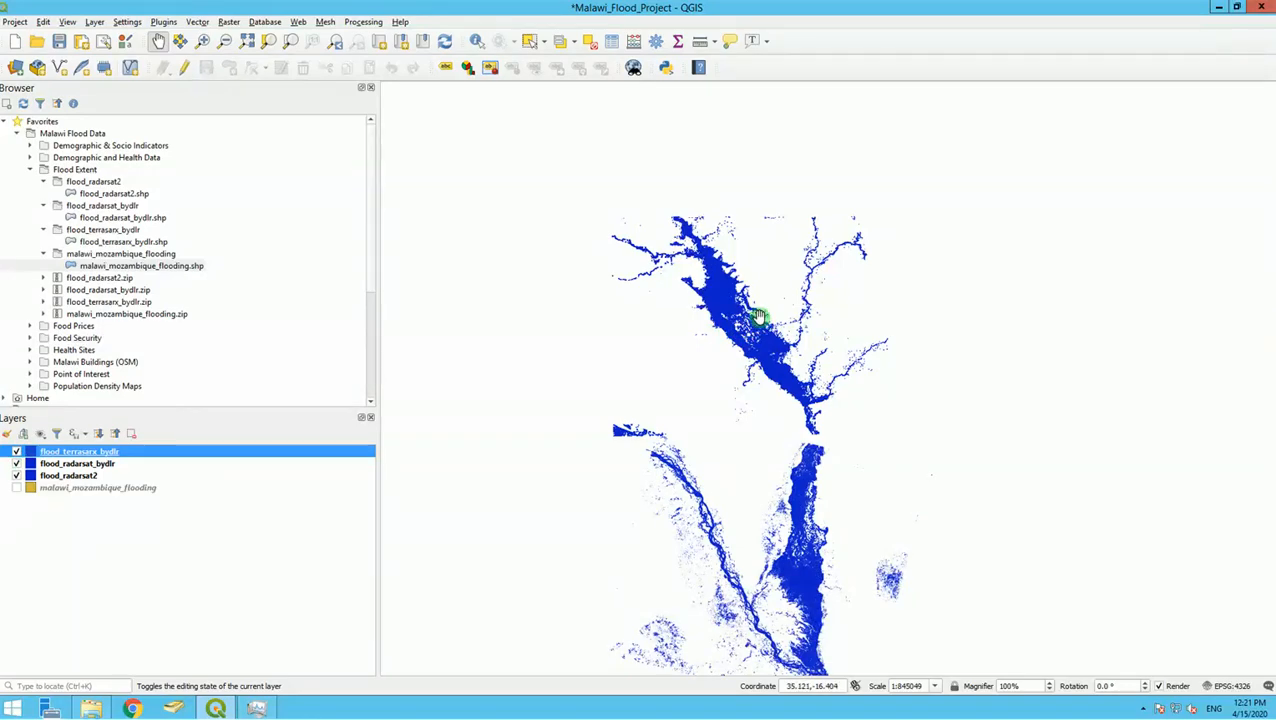
left_click_drag(746, 333, 746, 171)
left_click_drag(760, 359, 735, 472)
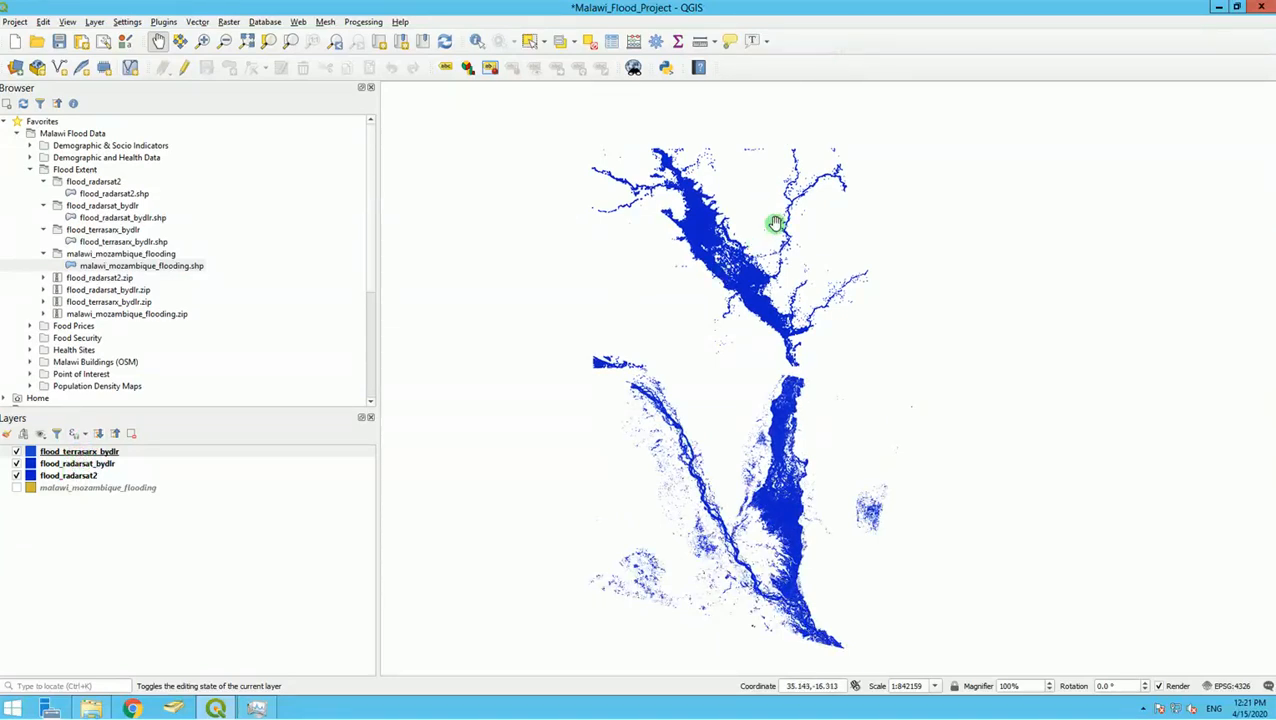
Step: Switch the visibility of the flood_terrasarx_bydlr and flood_radarsat_bydlr layers off and on to compare their coverage
left_click(18, 452)
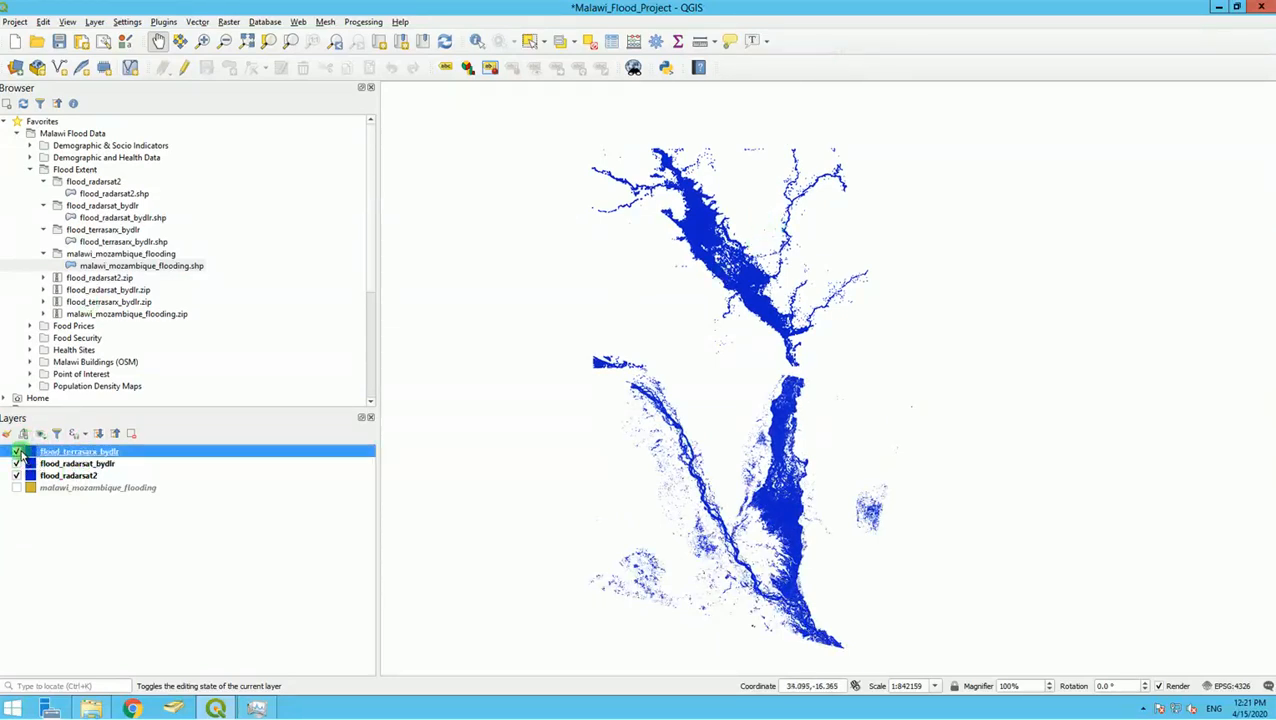
left_click(18, 452)
left_click(17, 464)
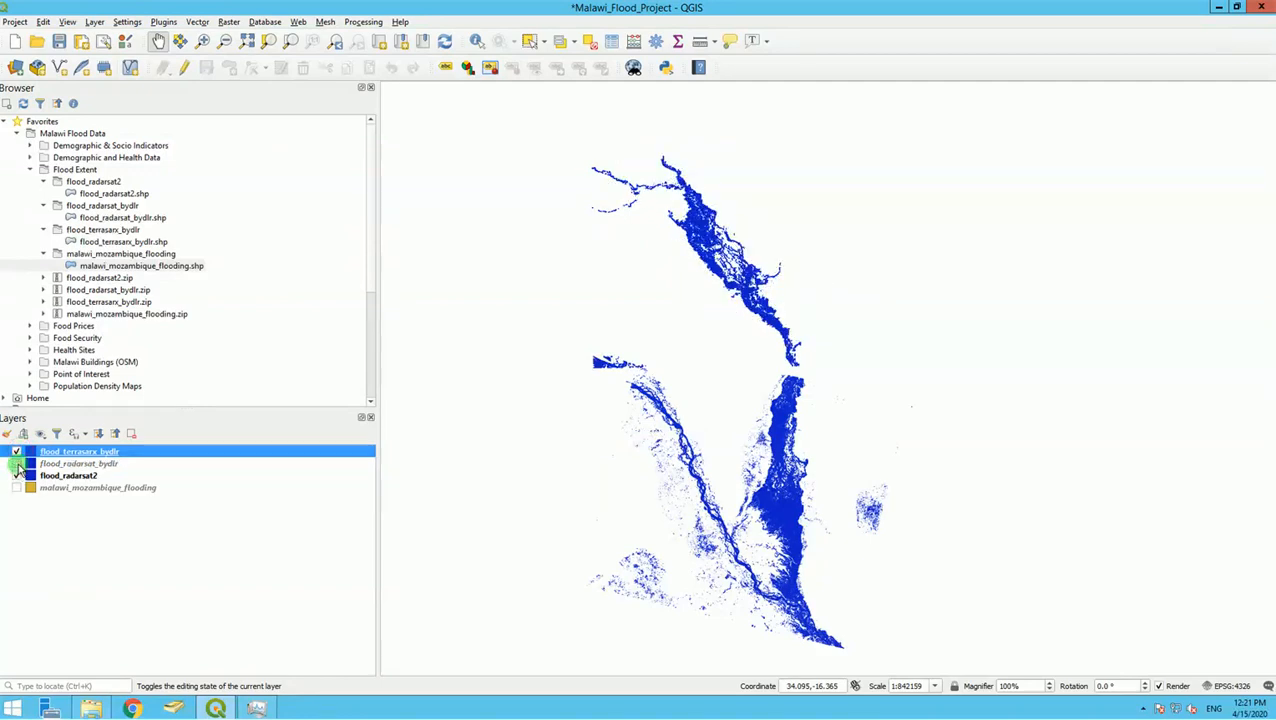
left_click(17, 464)
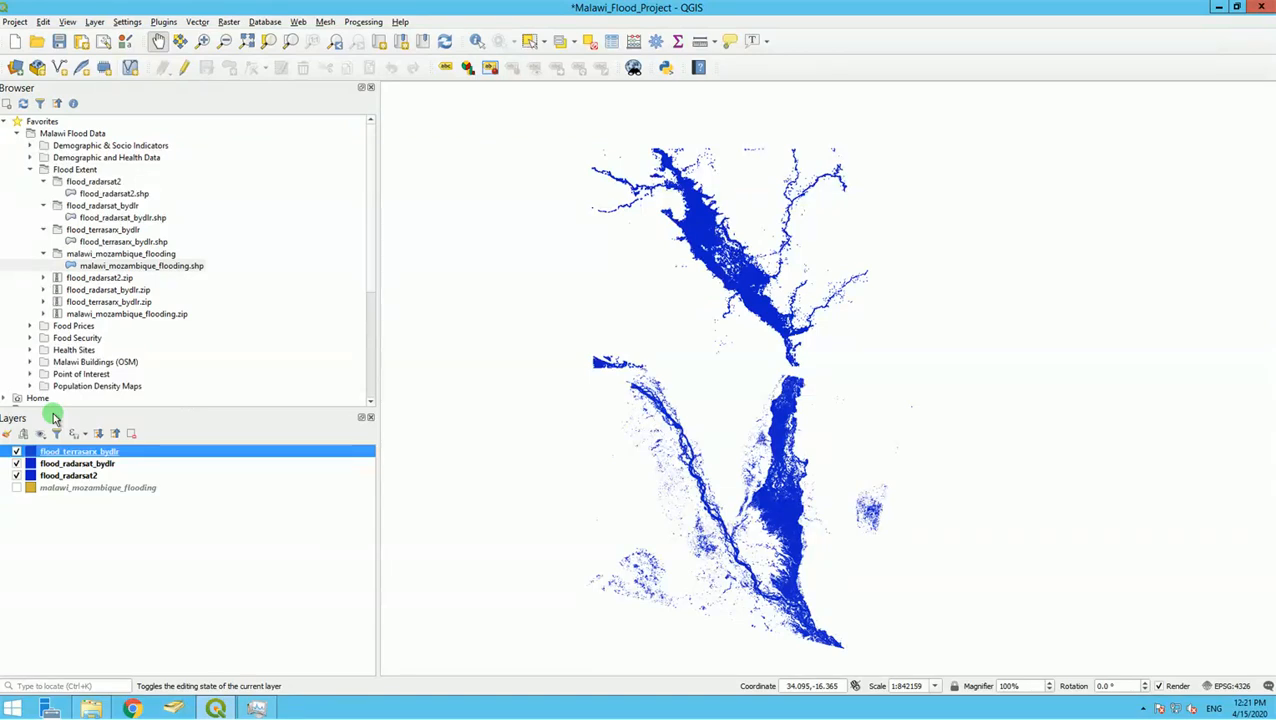
Step: Show the malawi_mozambique_flooding layer and examine how its polygons compare in extent and detail with the blue flood layers
left_click(15, 488)
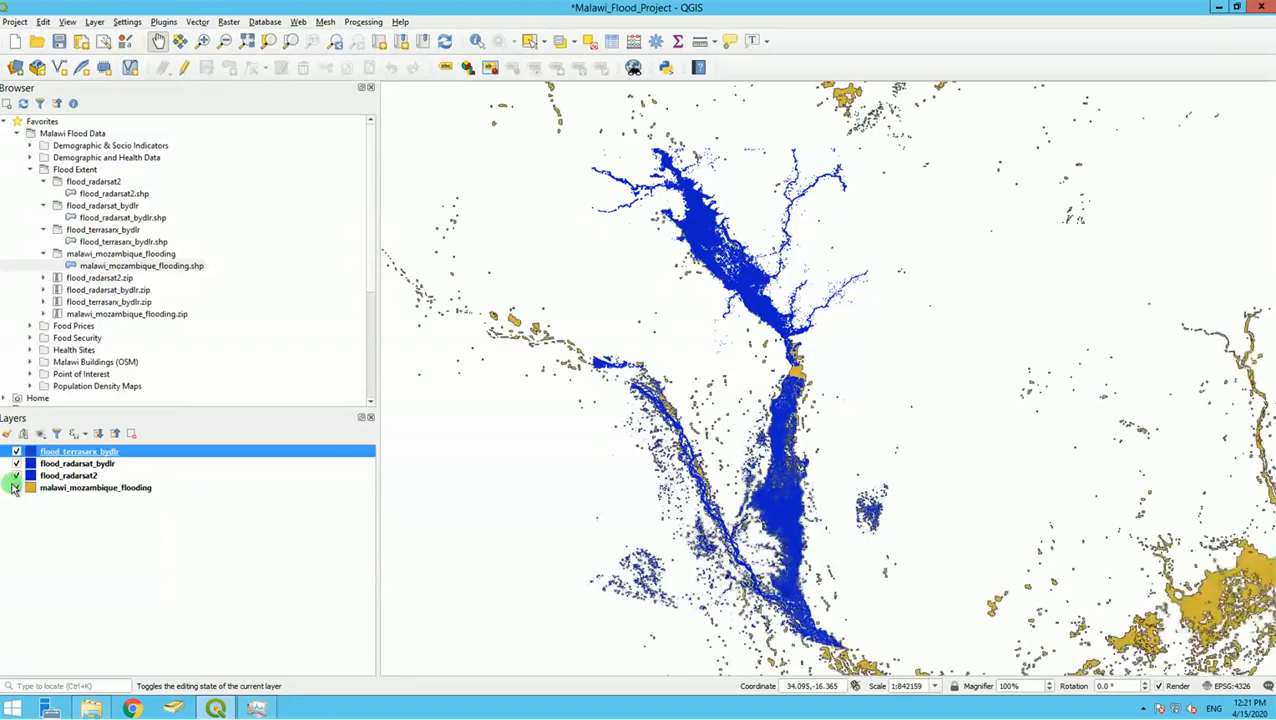
left_click_drag(857, 463, 725, 262)
left_click_drag(870, 433, 889, 367)
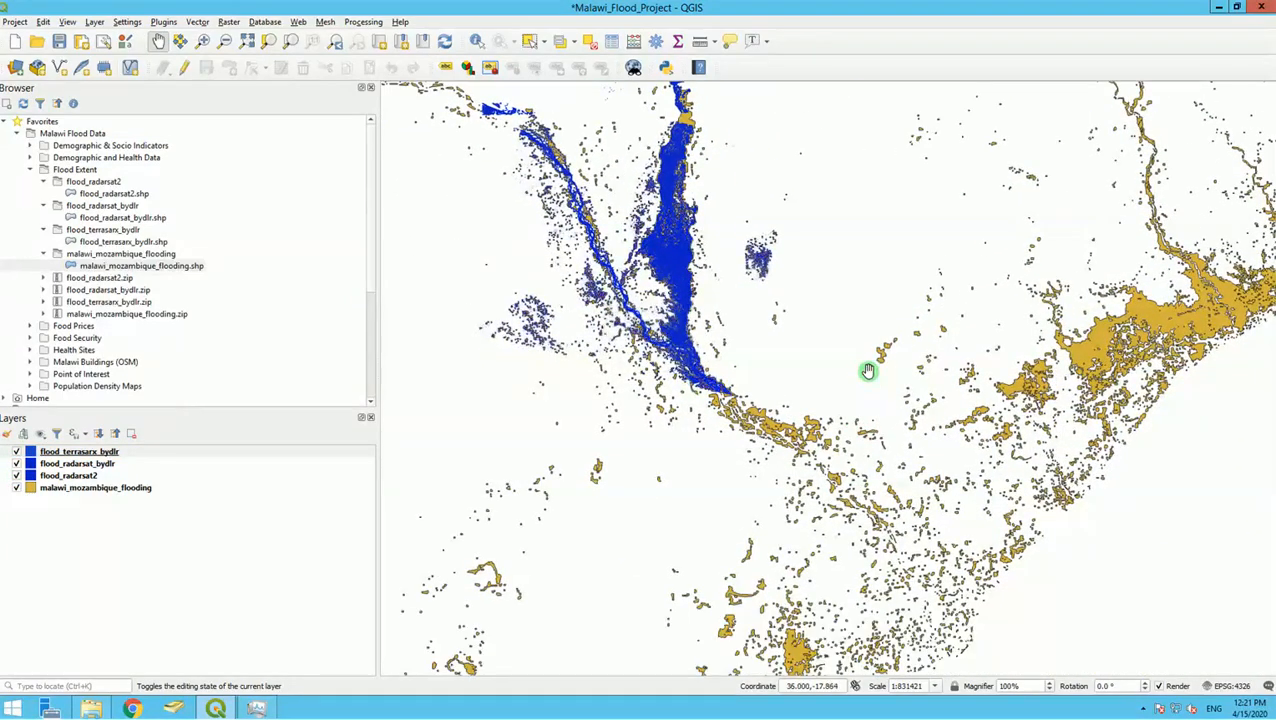
scroll(870, 337, "down", 1)
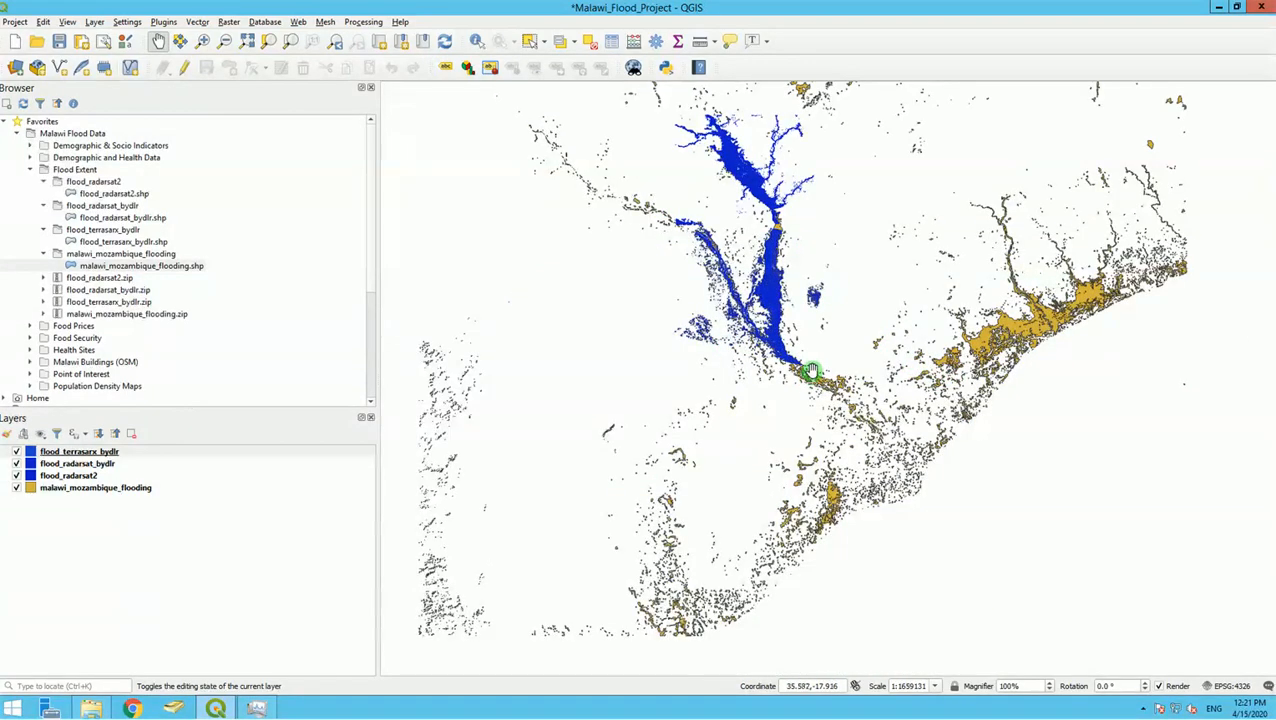
scroll(810, 372, "up", 4)
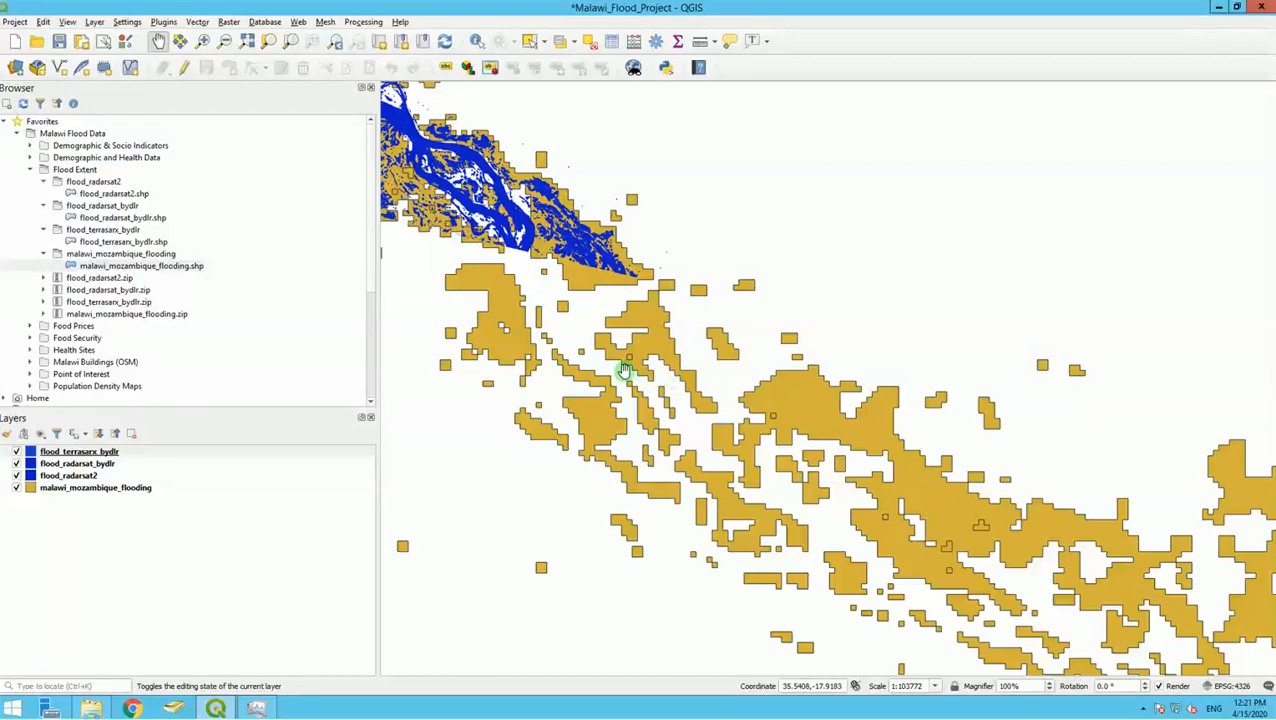
left_click_drag(736, 355, 812, 390)
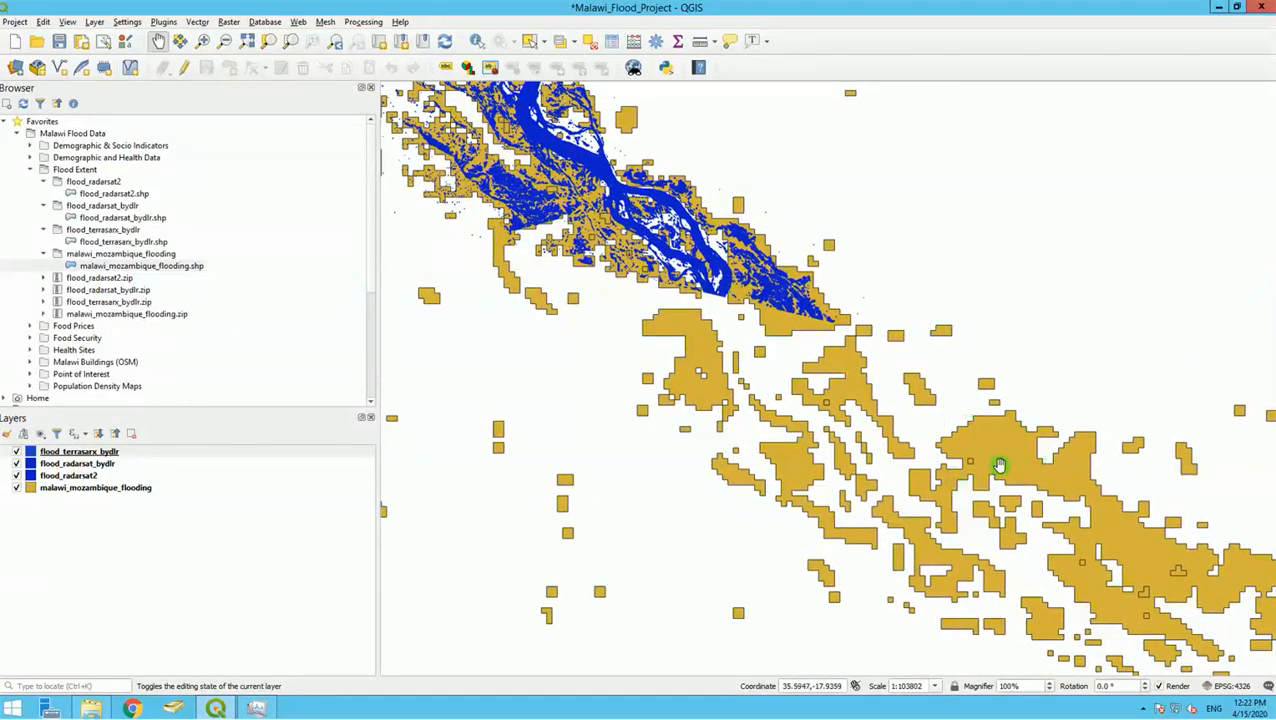
left_click_drag(619, 381, 957, 558)
left_click_drag(793, 387, 829, 427)
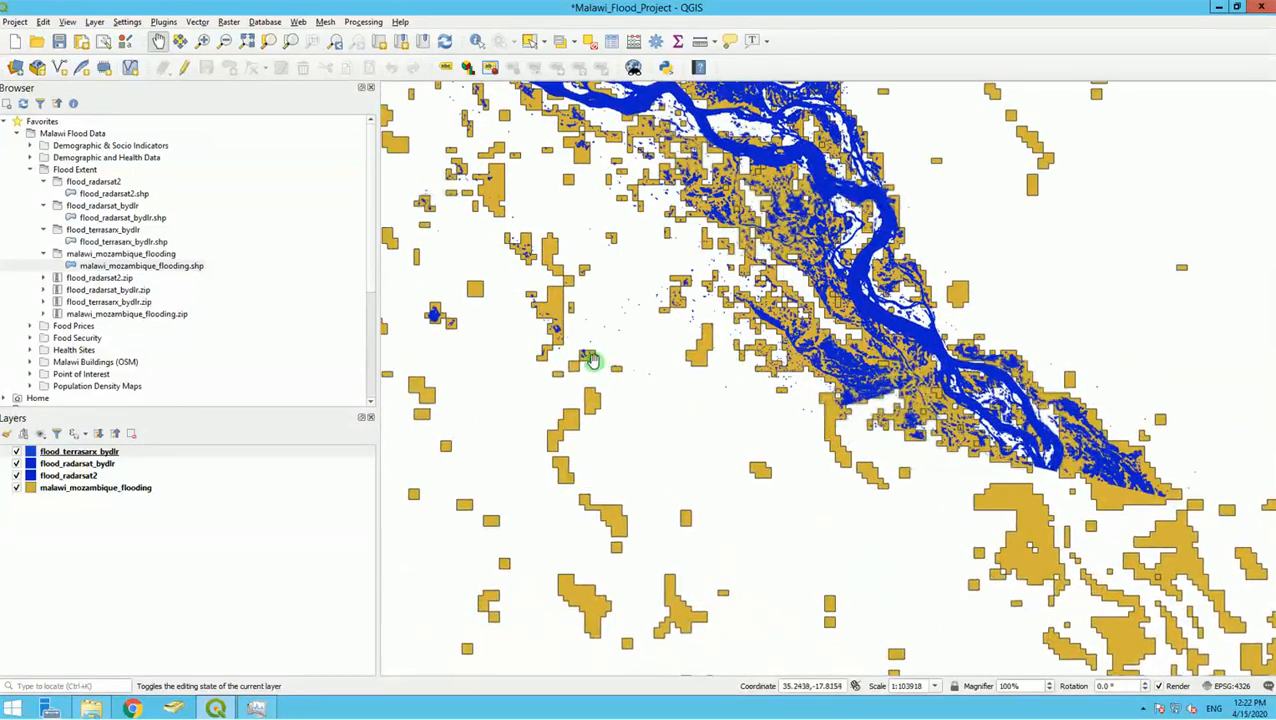
scroll(593, 357, "up", 2)
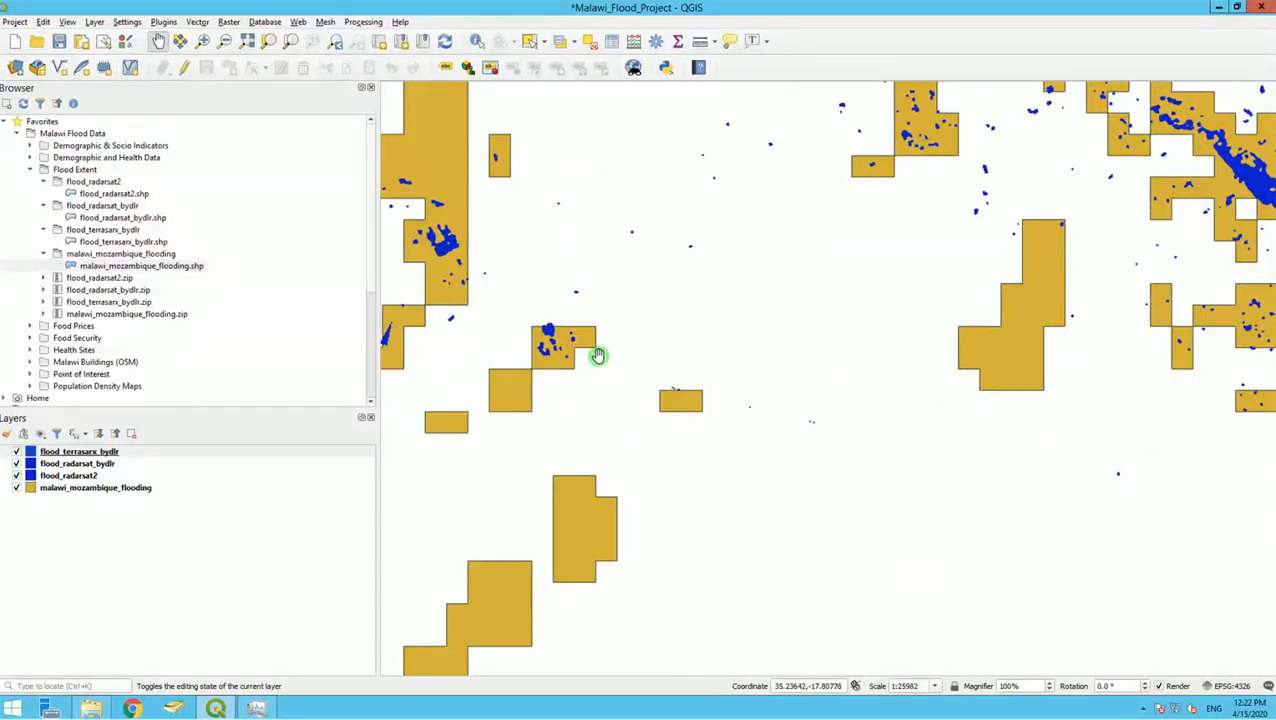
Step: Examine the full extent of the malawi_mozambique_flooding layer in relation to the blue flood layers
scroll(597, 356, "down", 6)
scroll(610, 330, "up", 2)
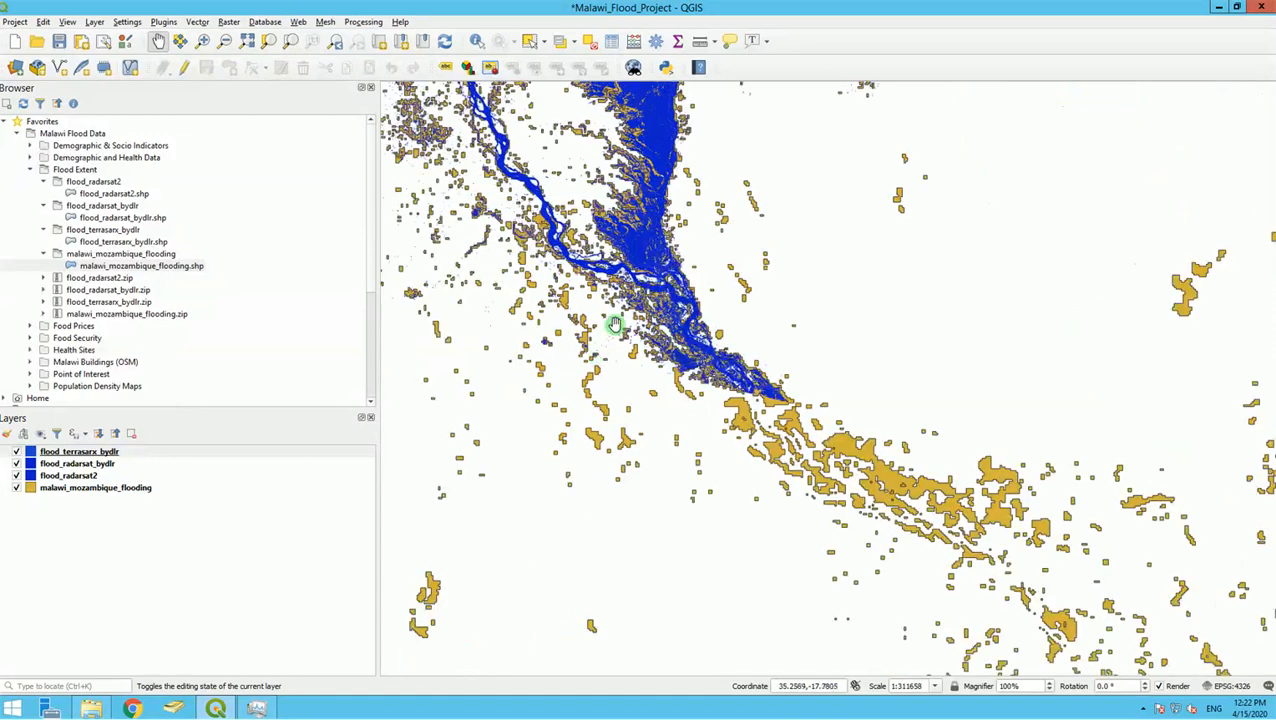
scroll(614, 323, "down", 1)
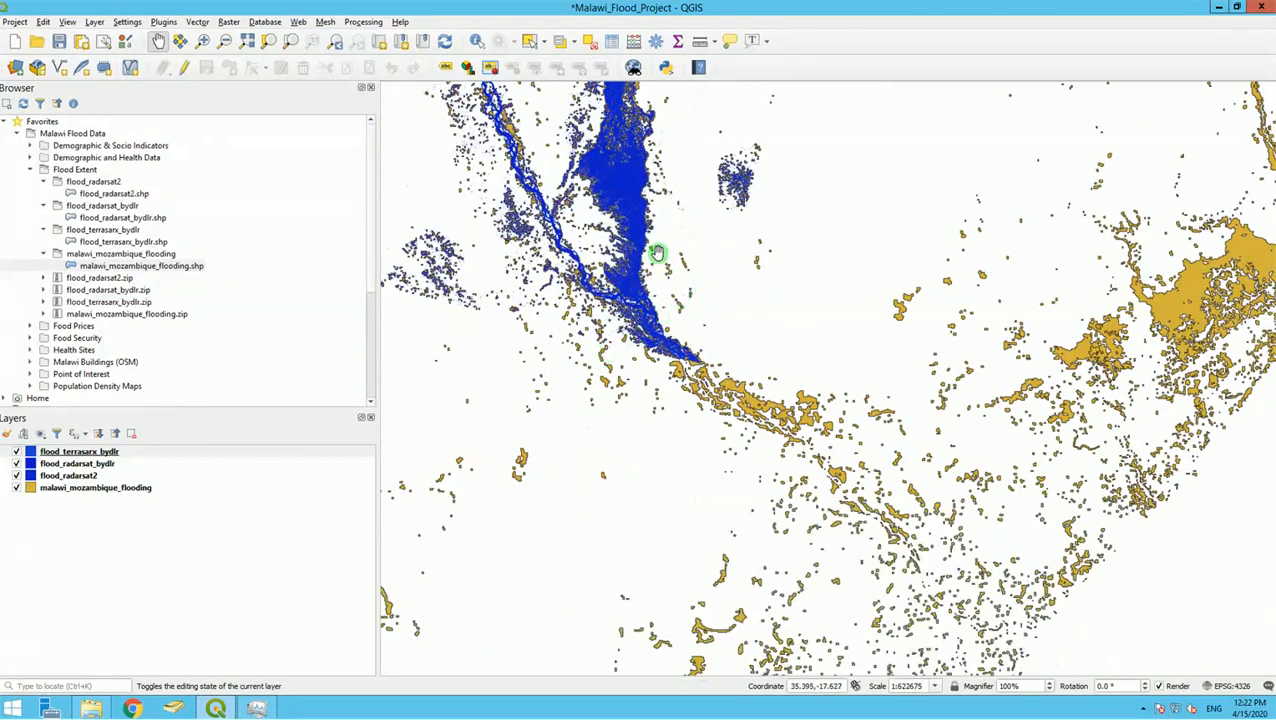
left_click_drag(658, 256, 716, 440)
left_click_drag(803, 571, 838, 632)
scroll(749, 304, "down", 2)
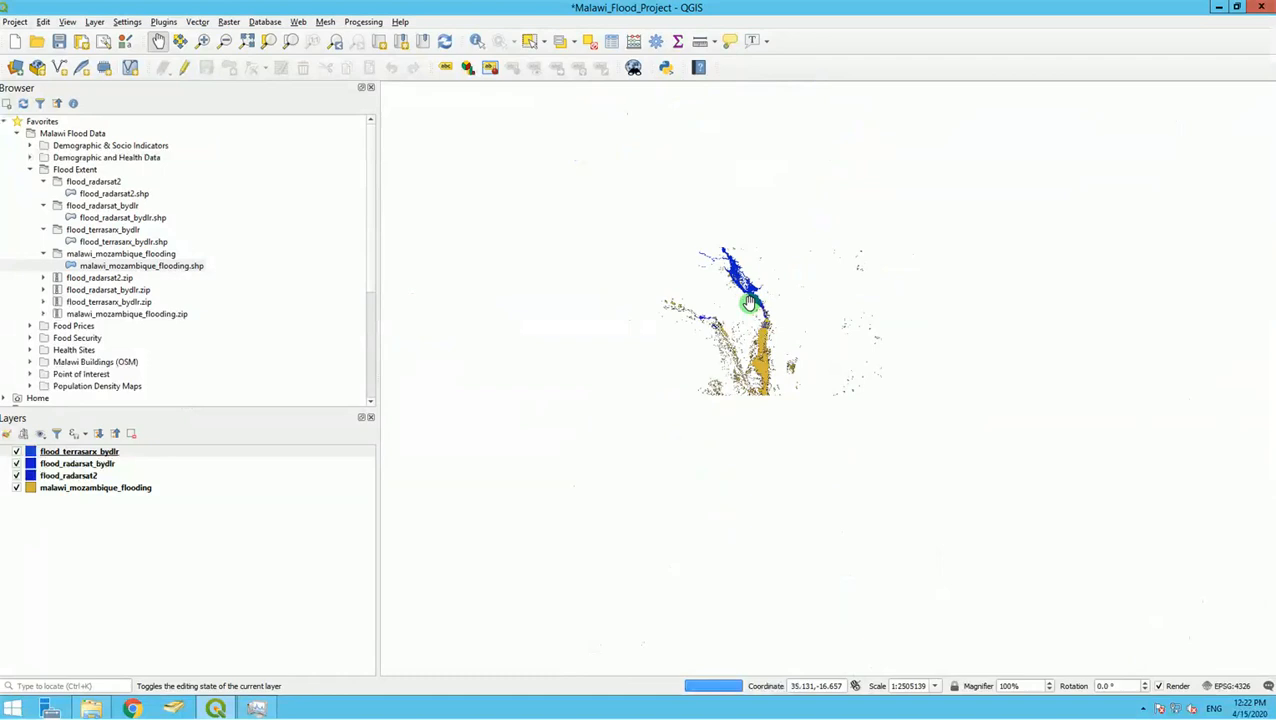
left_click_drag(786, 262, 783, 322)
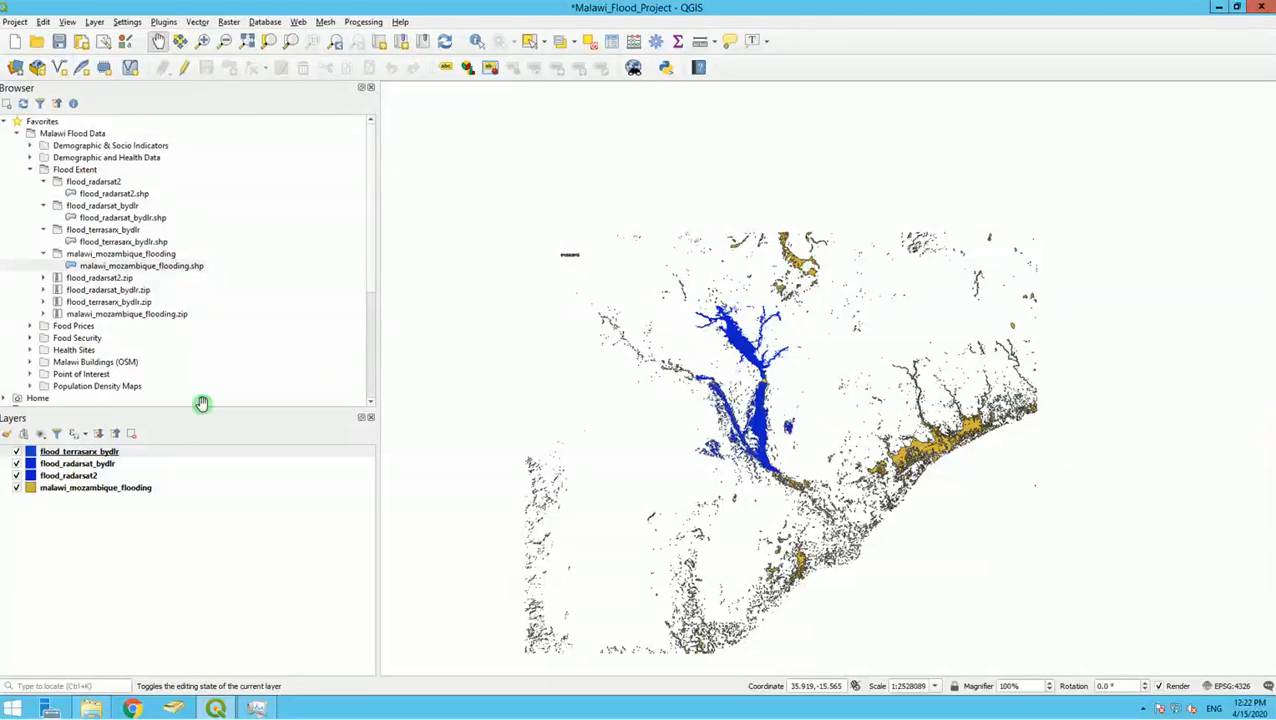
Step: Hide the malawi_mozambique_flooding layer and inspect the area covered by the three blue flood layers
left_click(16, 488)
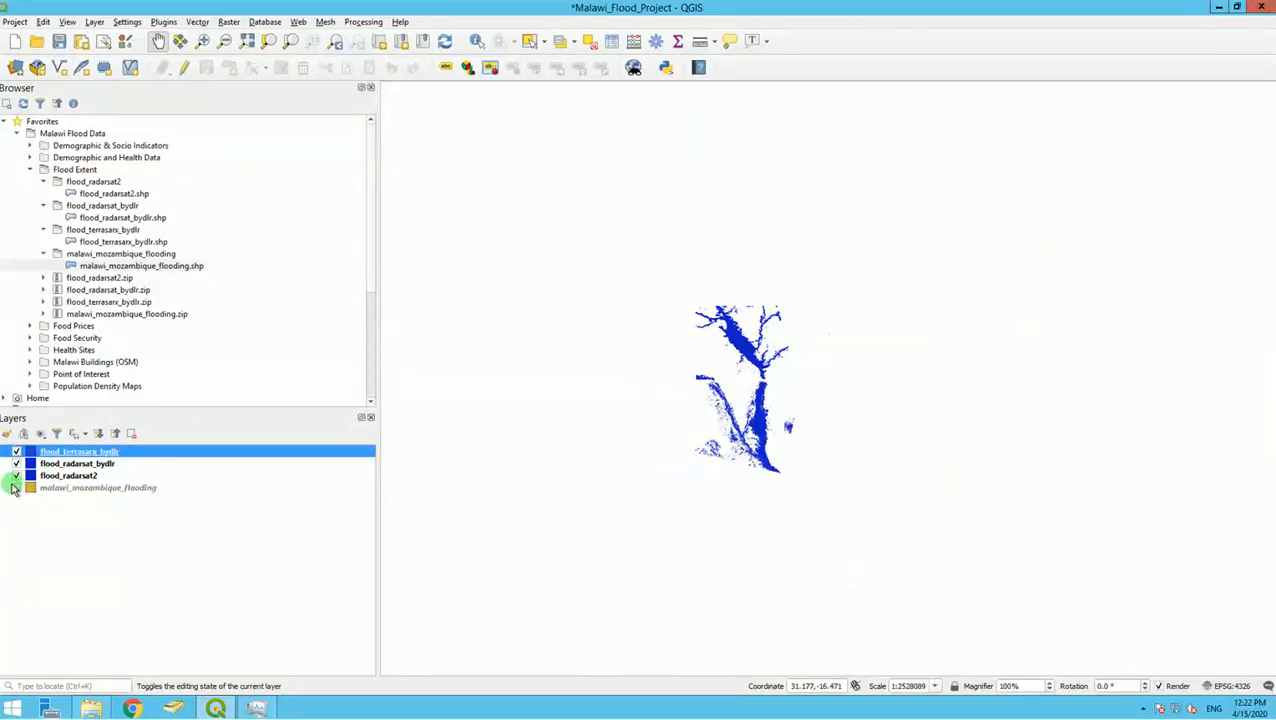
scroll(820, 351, "up", 1)
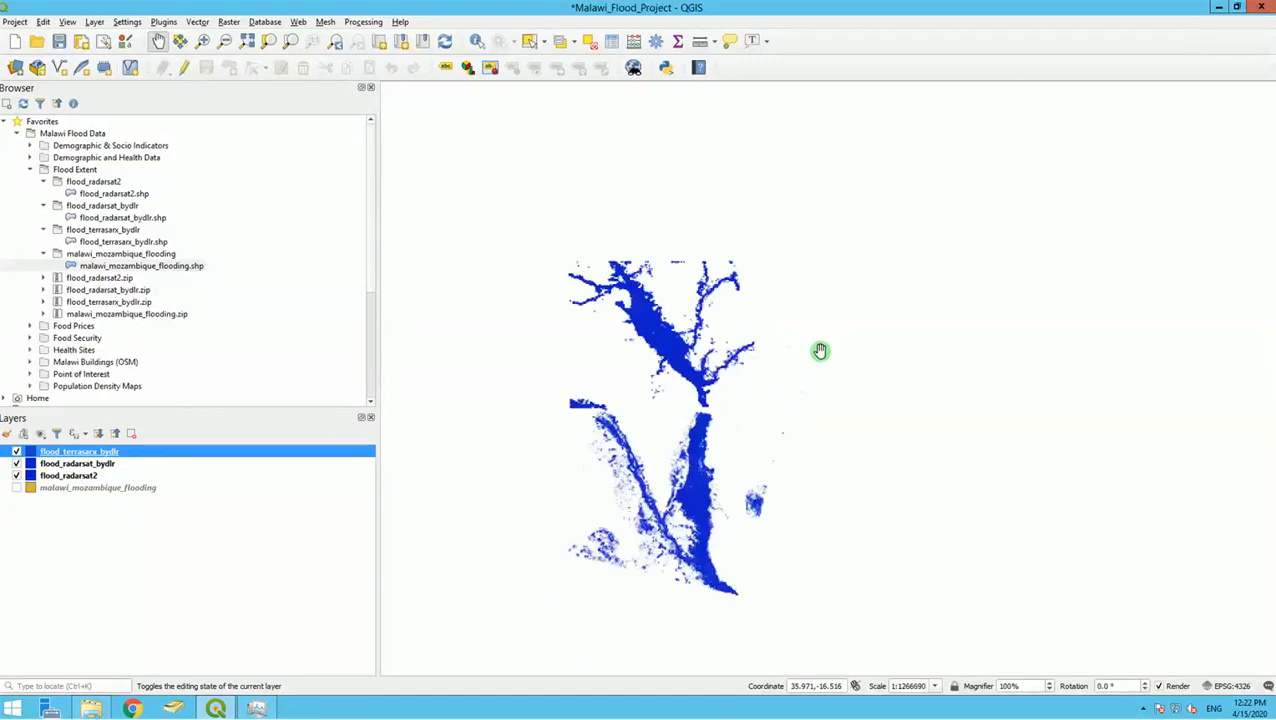
scroll(820, 351, "up", 1)
left_click_drag(763, 314, 763, 315)
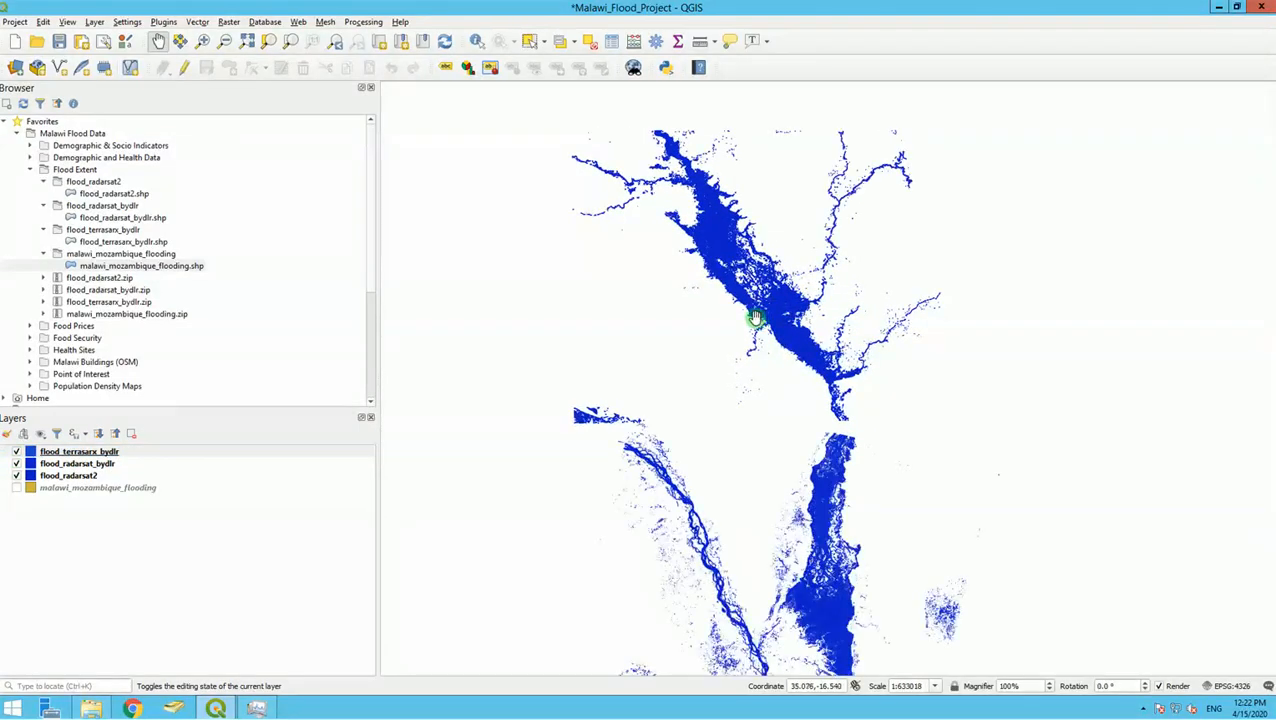
scroll(766, 330, "down", 1)
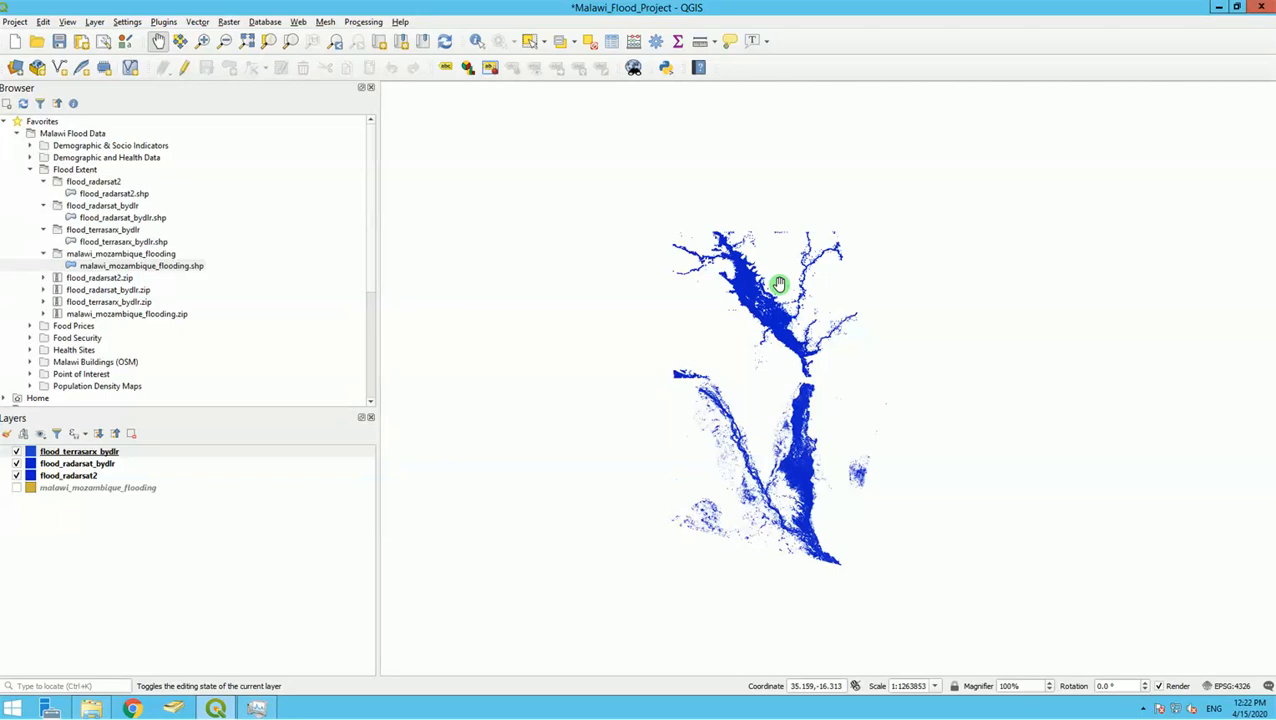
Step: Open the plugin manager, check its settings and search all available plugins for OpenLayer
left_click(160, 22)
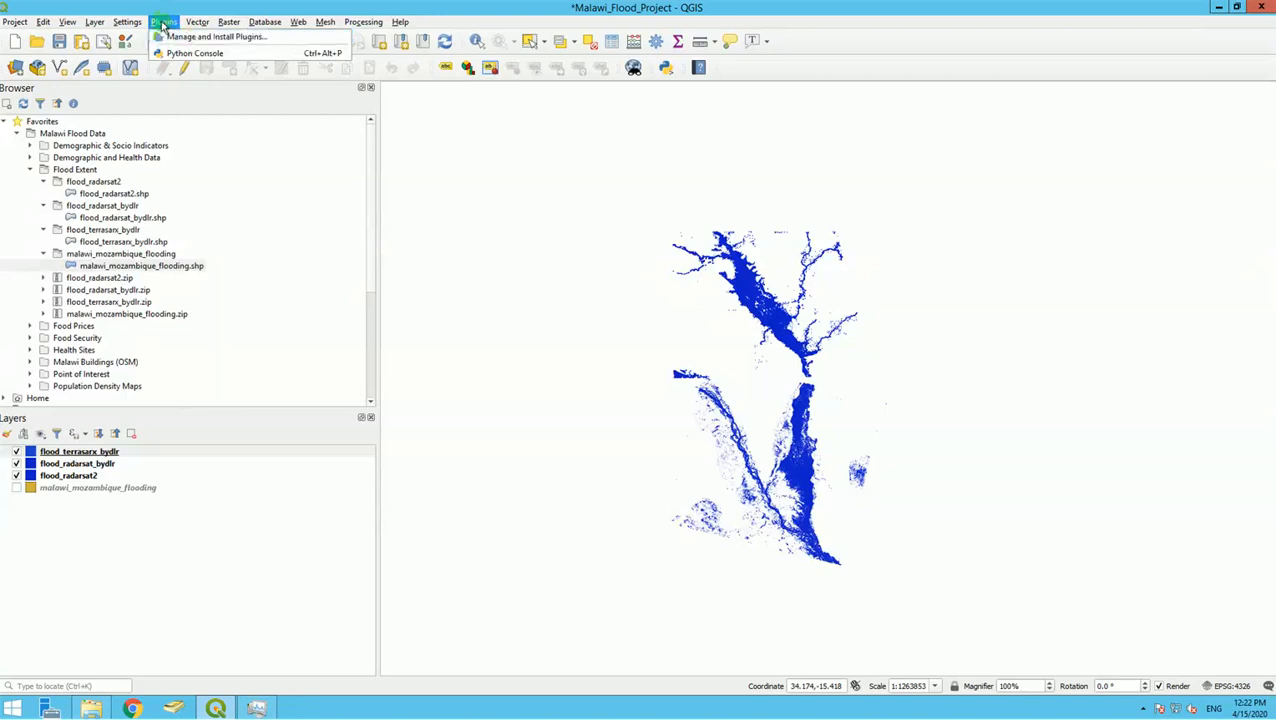
left_click(176, 37)
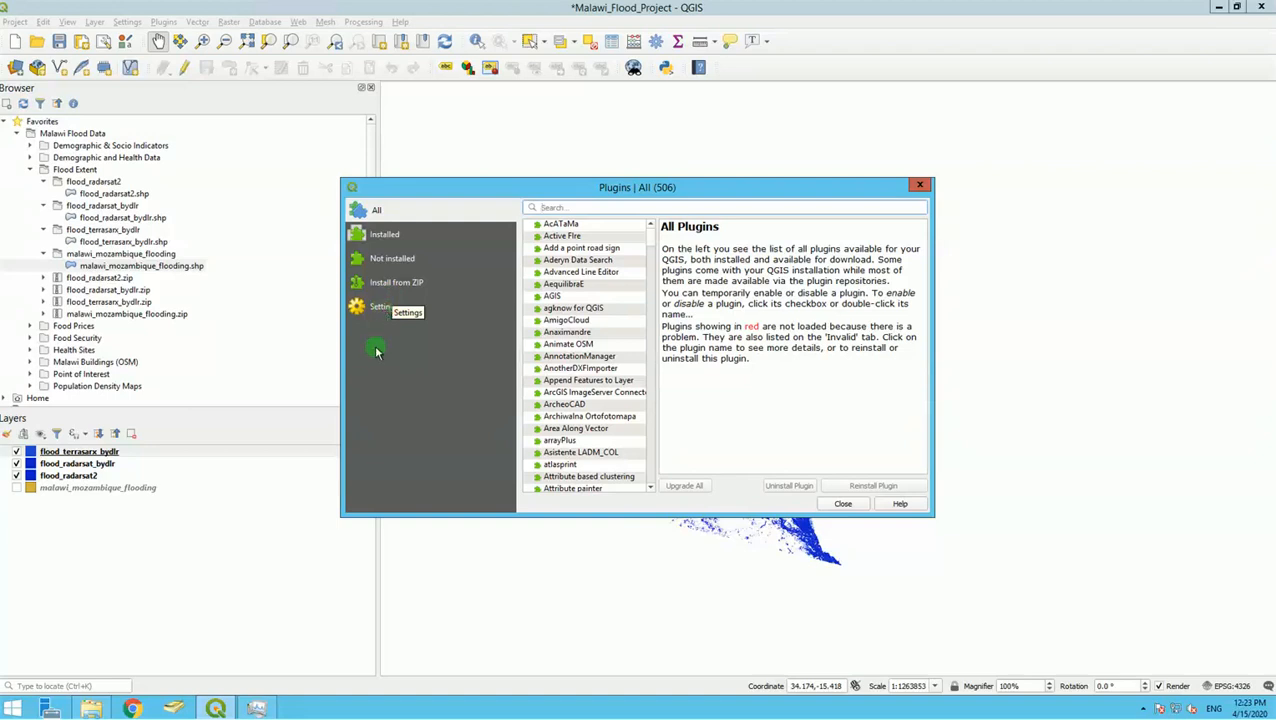
left_click(380, 307)
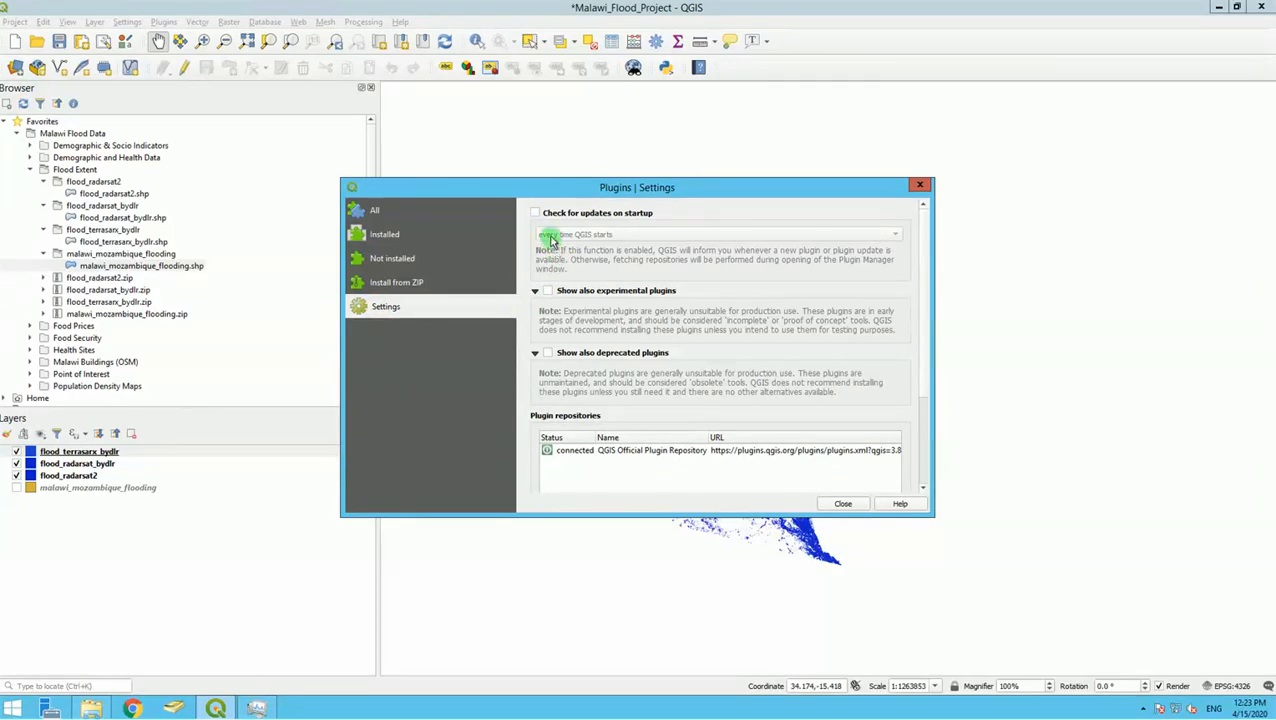
left_click(544, 292)
left_click(372, 209)
left_click(659, 207)
type("o")
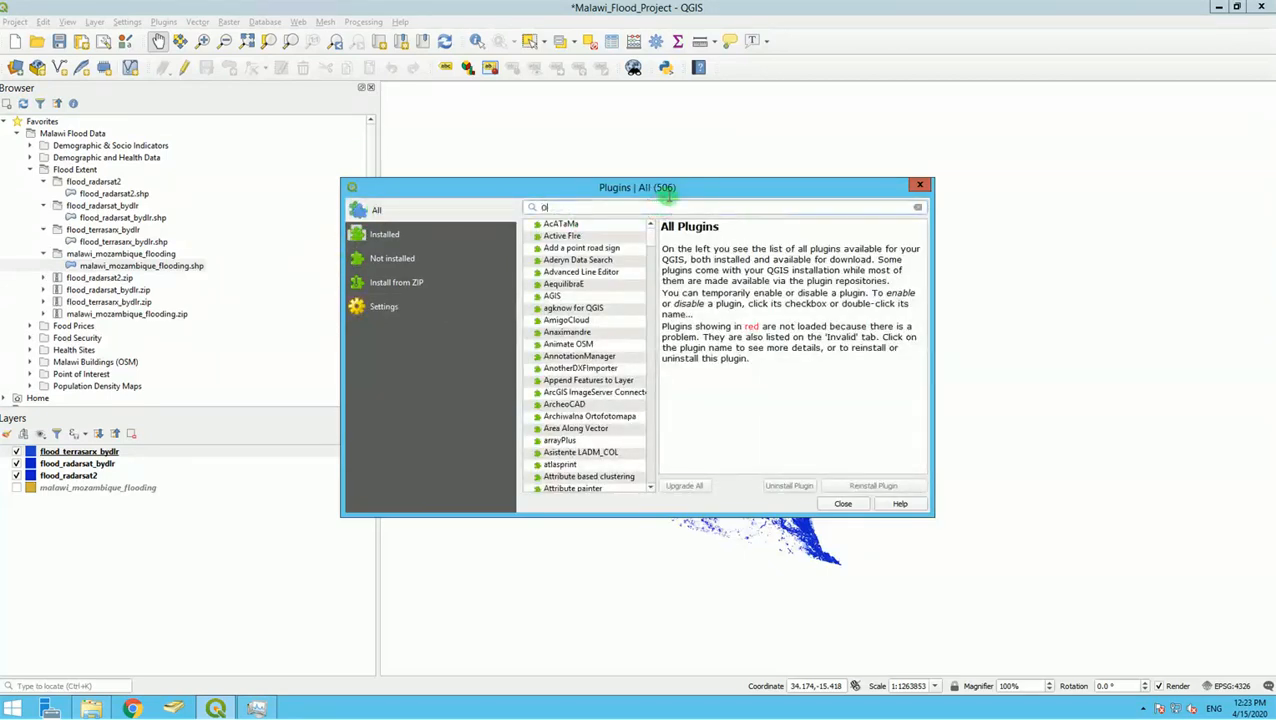
type("pen")
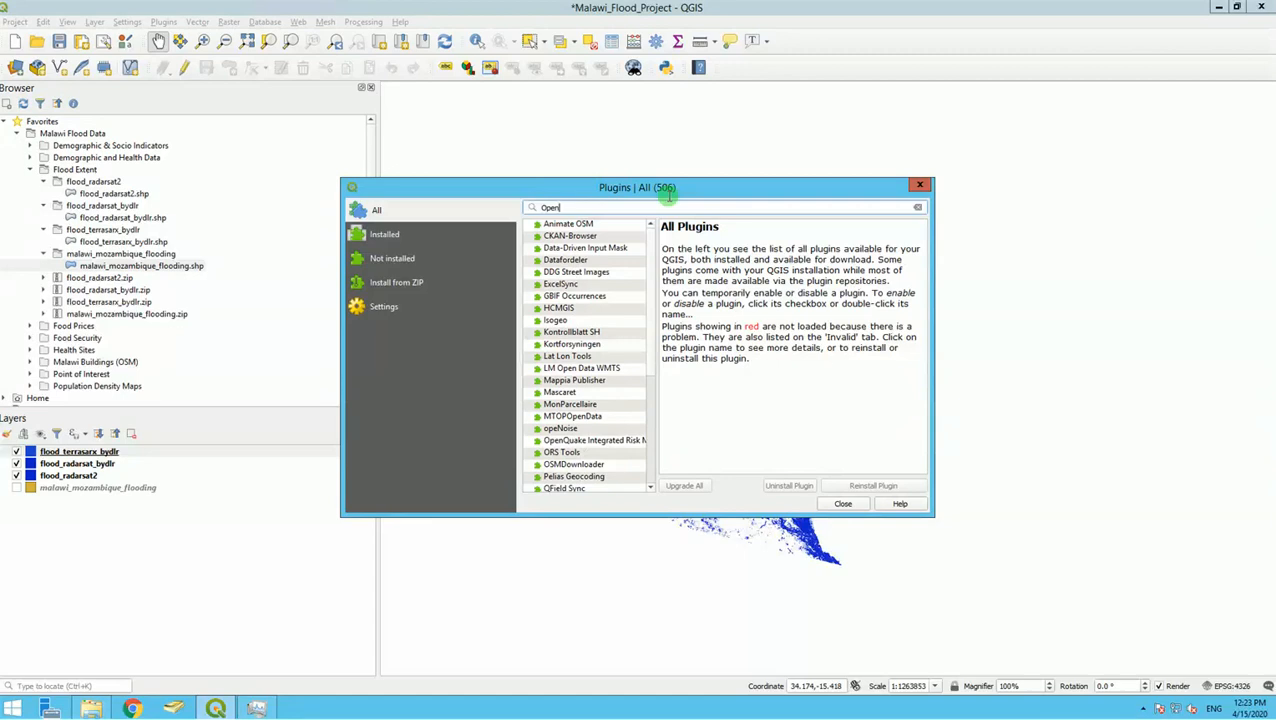
type("Layer")
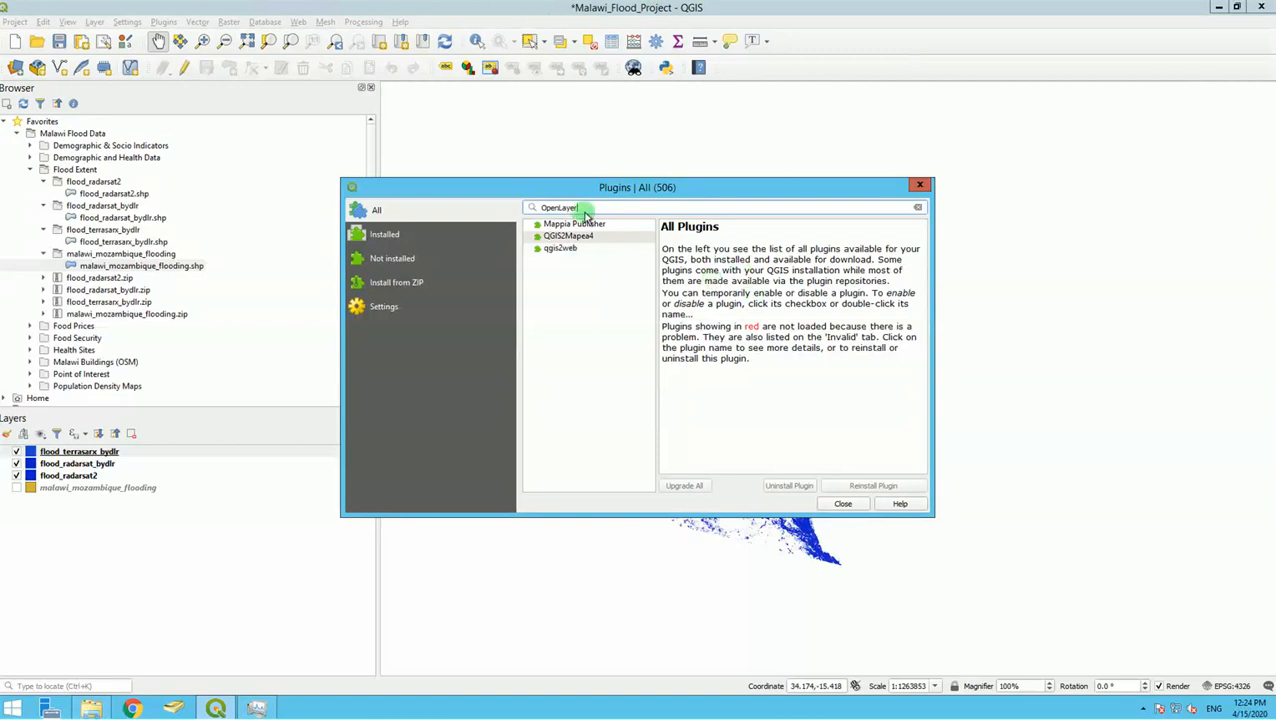
Step: Clear the plugin search, revisit the plugin settings and close the plugin manager
key("BackSpace")
key("BackSpace")
key("BackSpace")
key("BackSpace")
key("BackSpace")
key("BackSpace")
key("BackSpace")
key("BackSpace")
key("BackSpace")
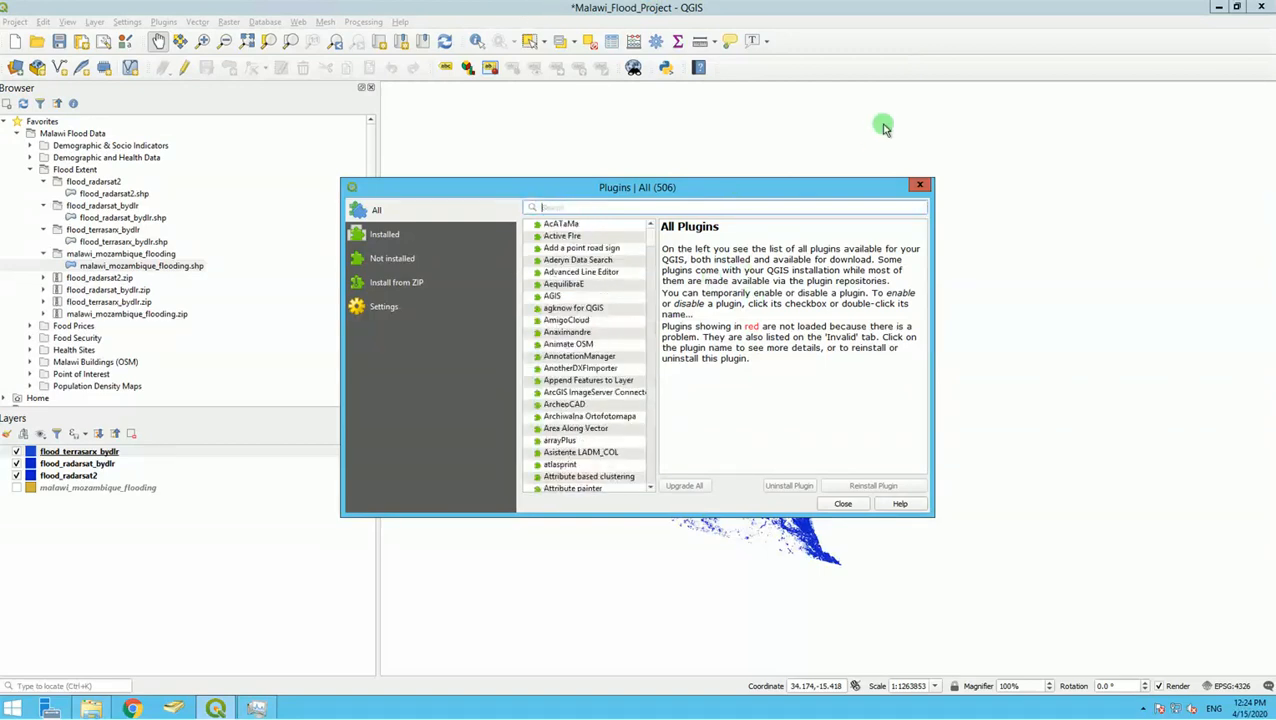
left_click(378, 308)
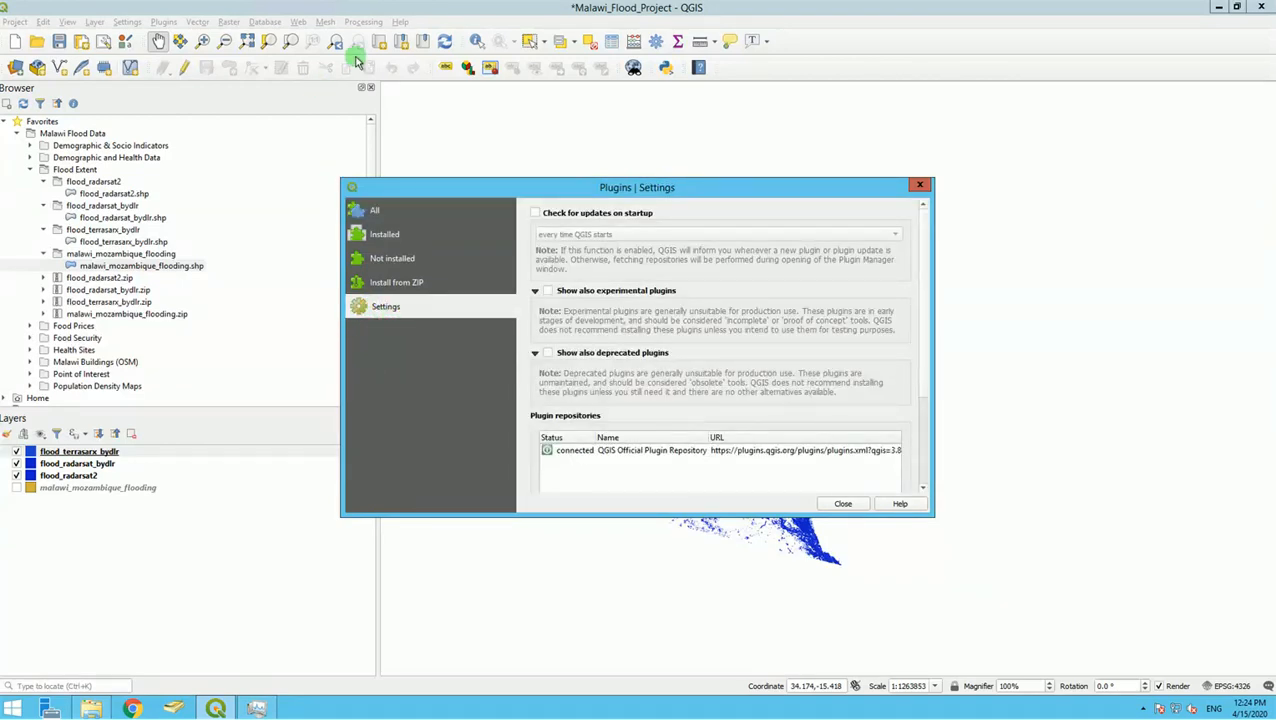
left_click(919, 185)
Step: Check the installed QGIS version in the program's About information and close it
left_click(400, 22)
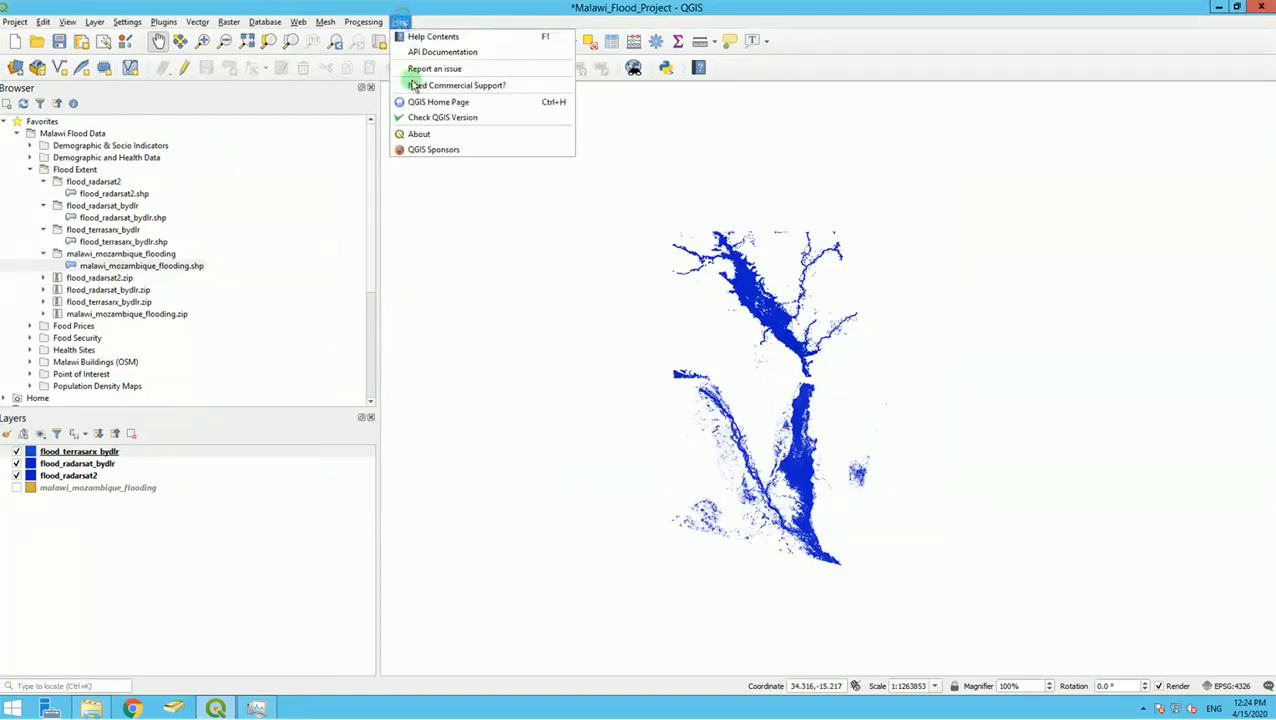
left_click(419, 133)
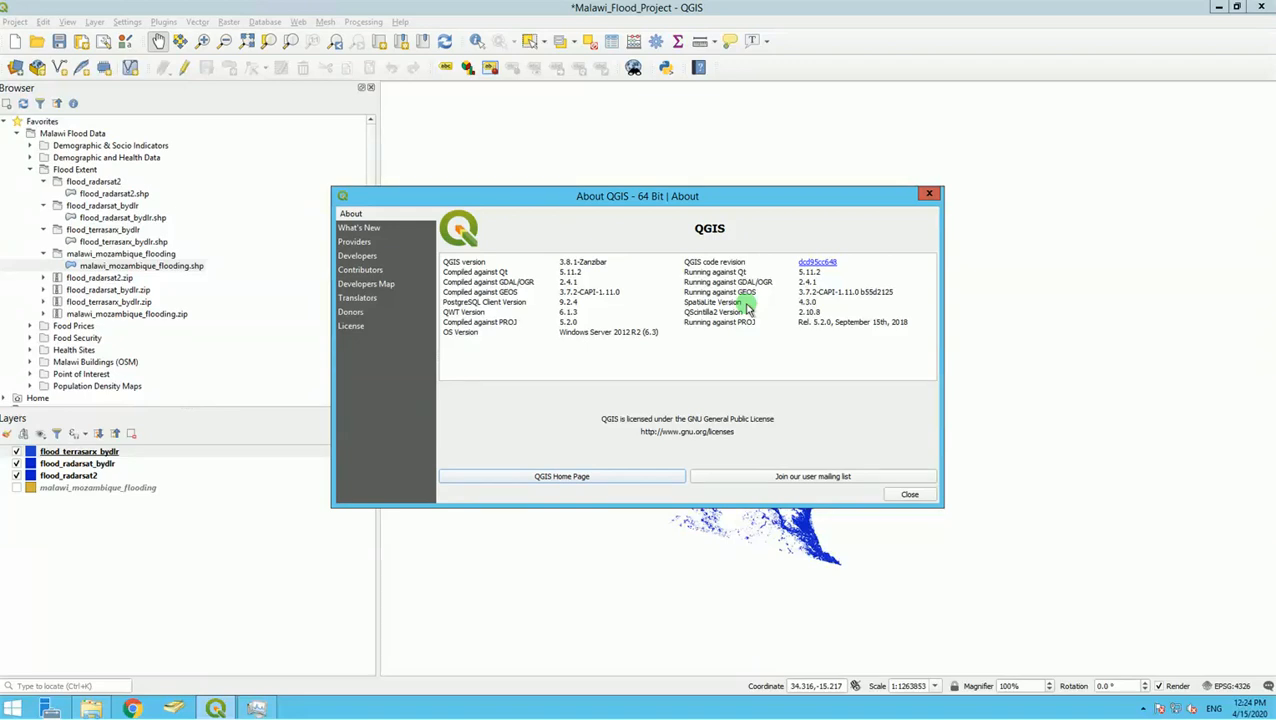
left_click(929, 194)
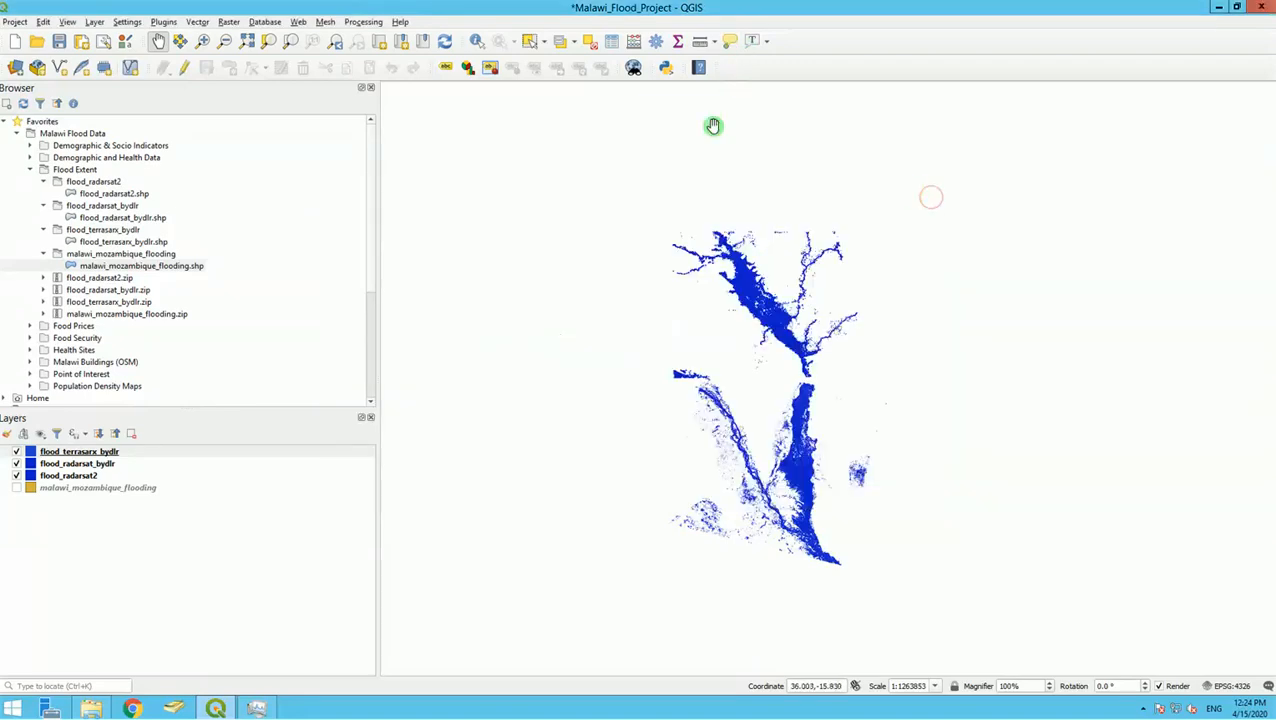
Step: Enable the display of experimental and deprecated plugins in the plugin manager settings
left_click(301, 24)
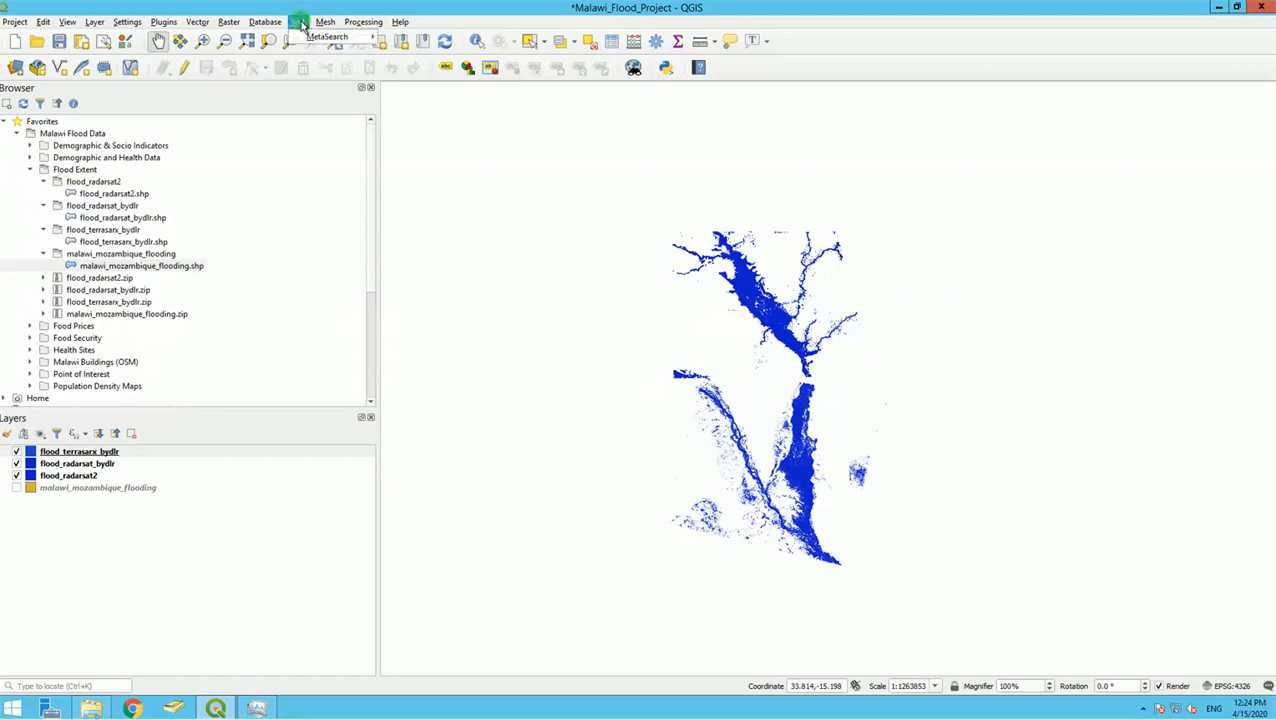
left_click(170, 28)
left_click(164, 22)
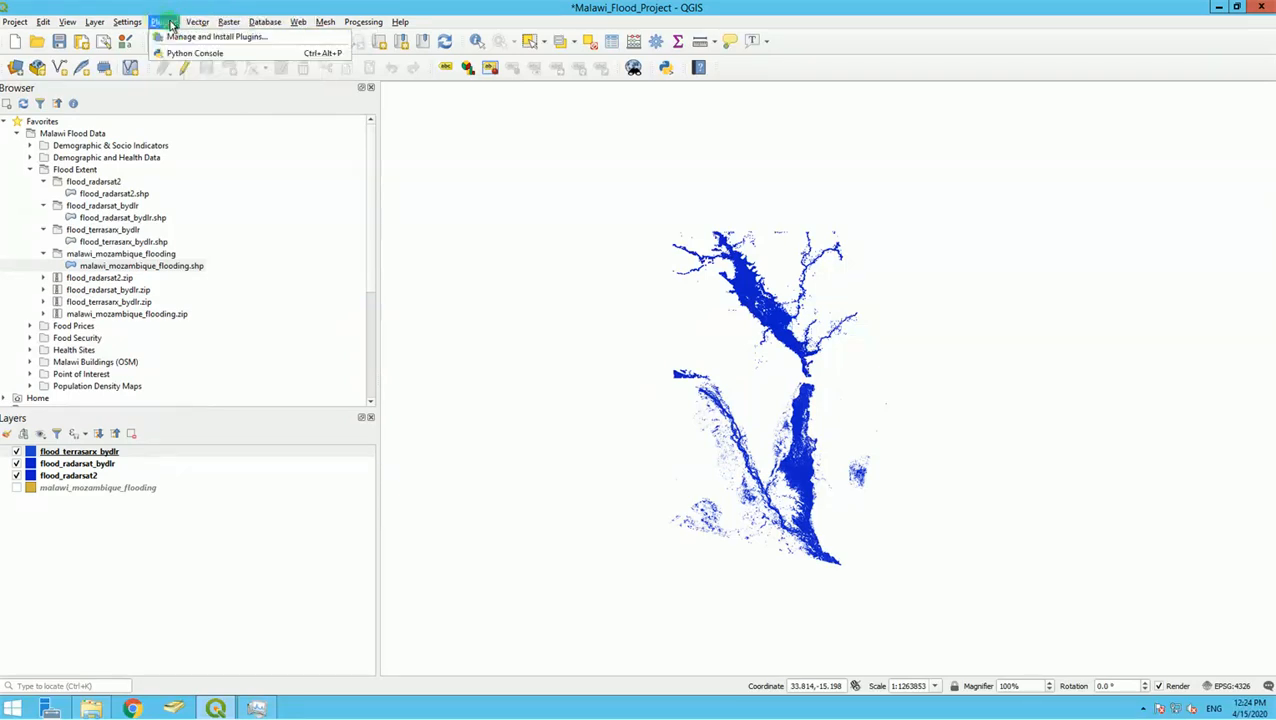
left_click(180, 40)
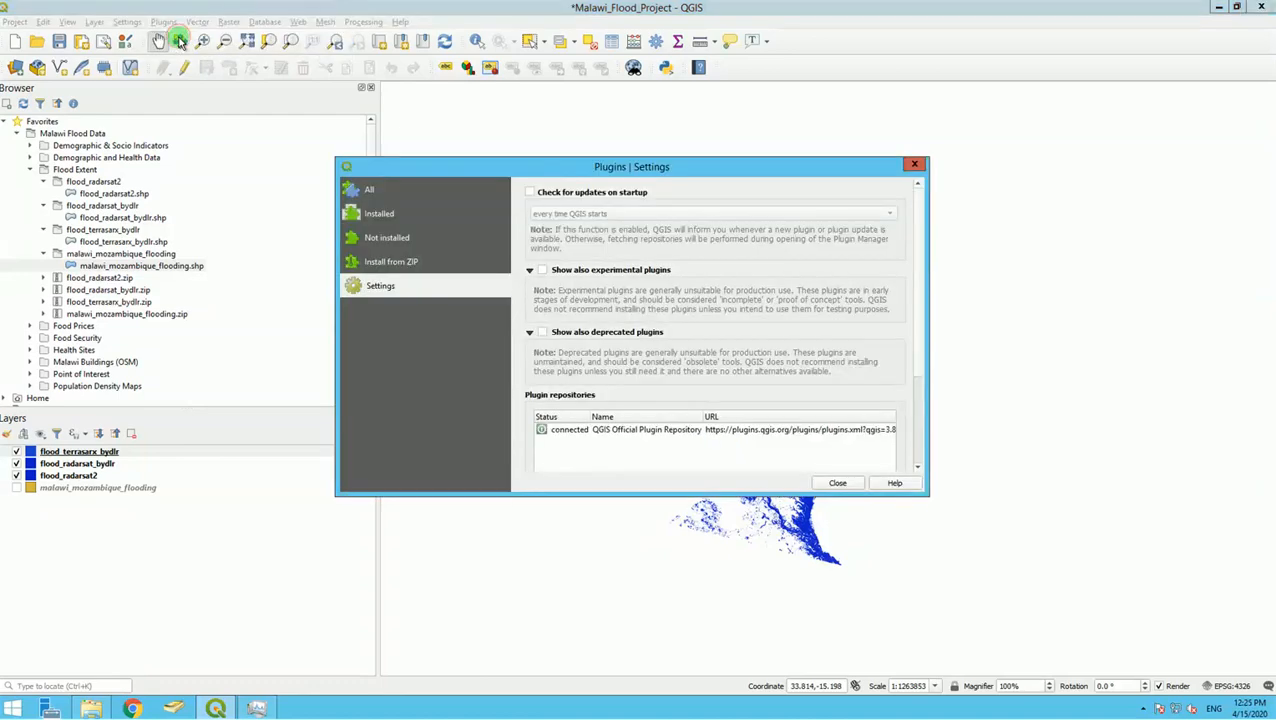
left_click(542, 271)
left_click(542, 333)
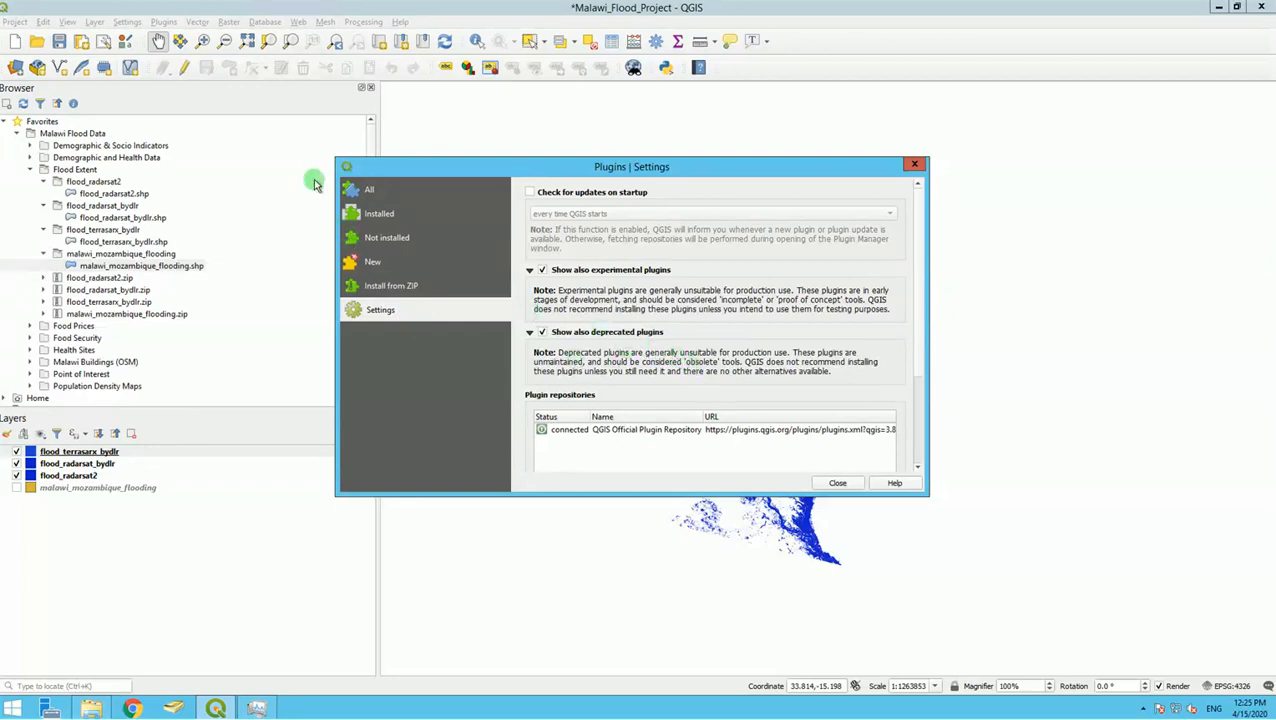
Step: Find the OpenLayers Plugin by searching all plugins for OpenLayer, install it and close the plugin manager
left_click(371, 191)
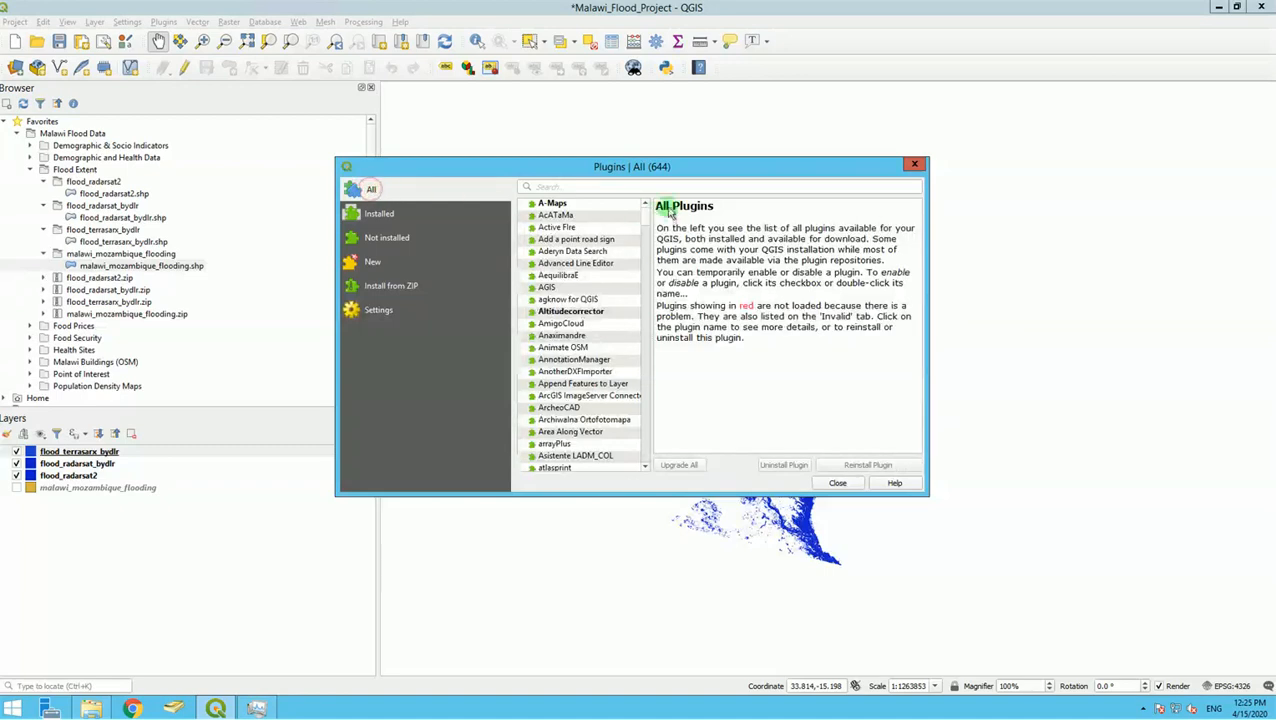
left_click(595, 186)
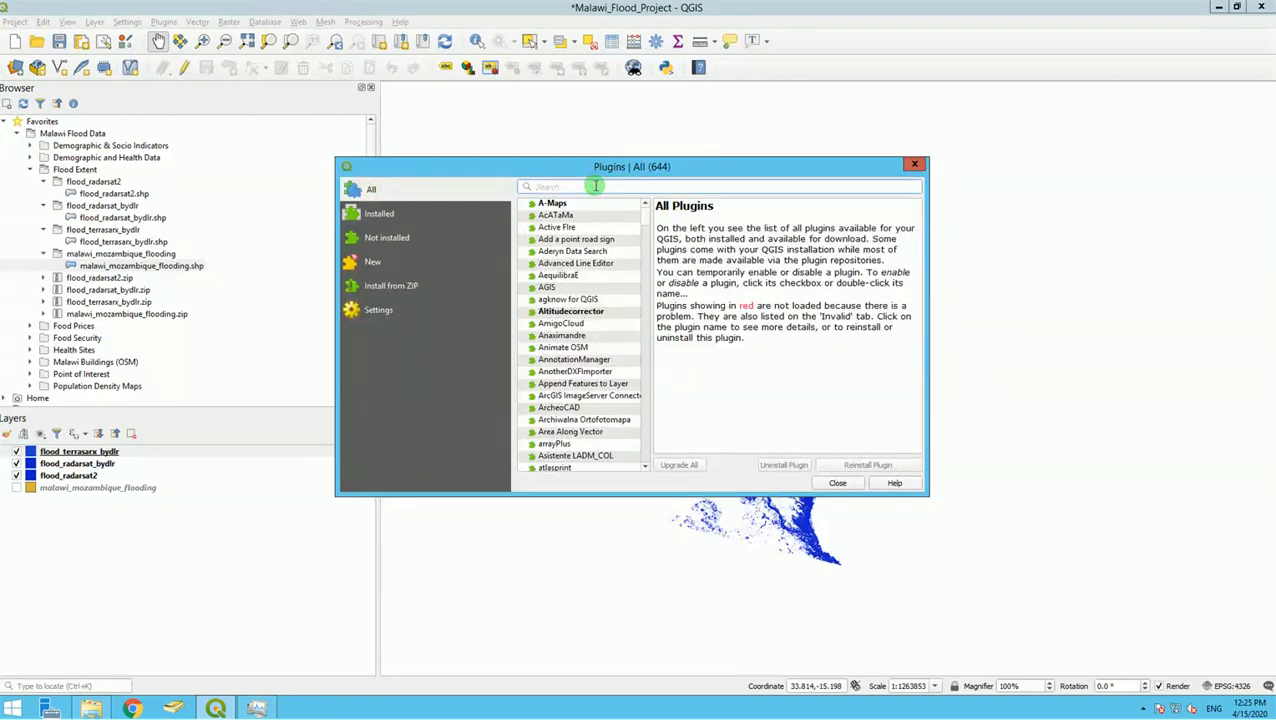
type("Open")
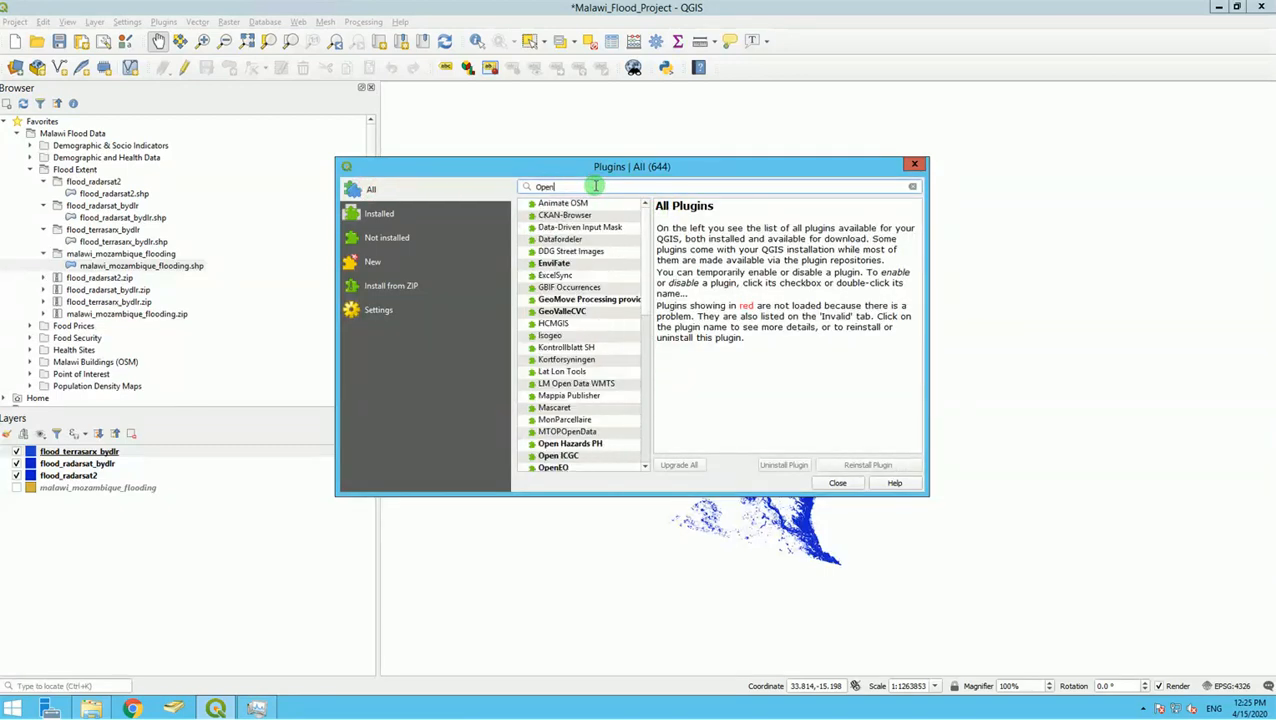
type("Layer")
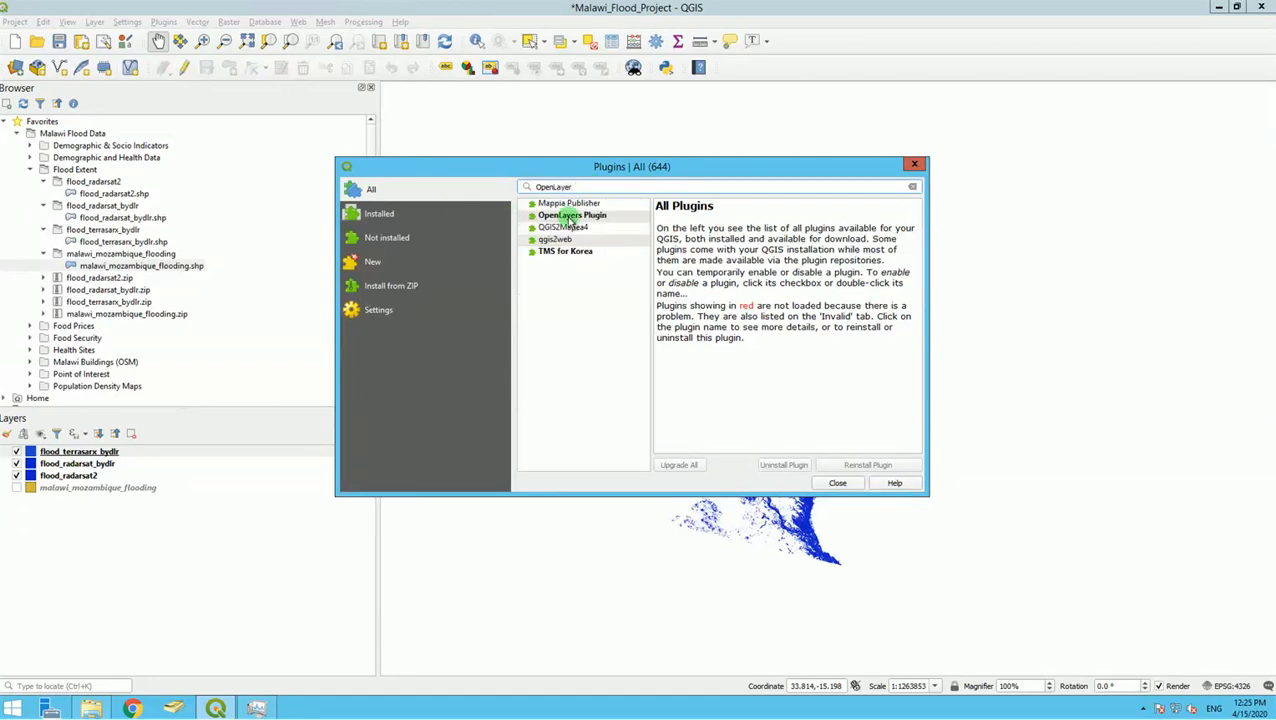
left_click(569, 217)
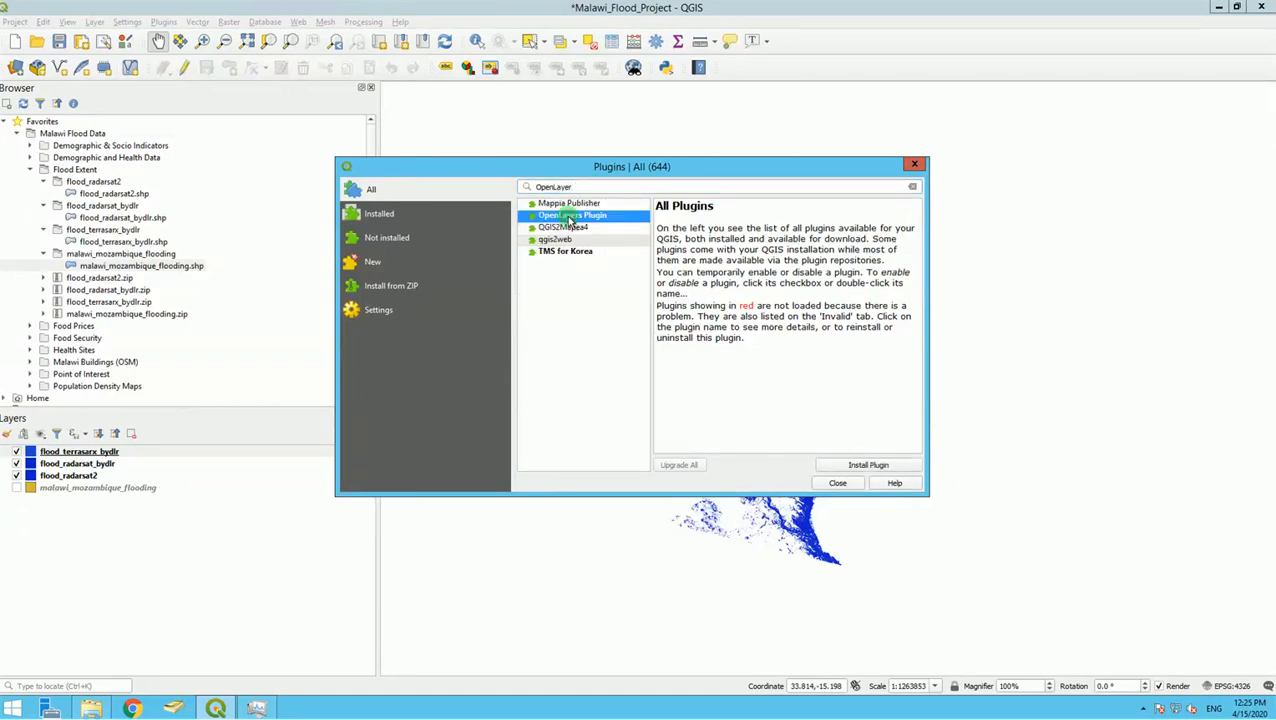
left_click(840, 469)
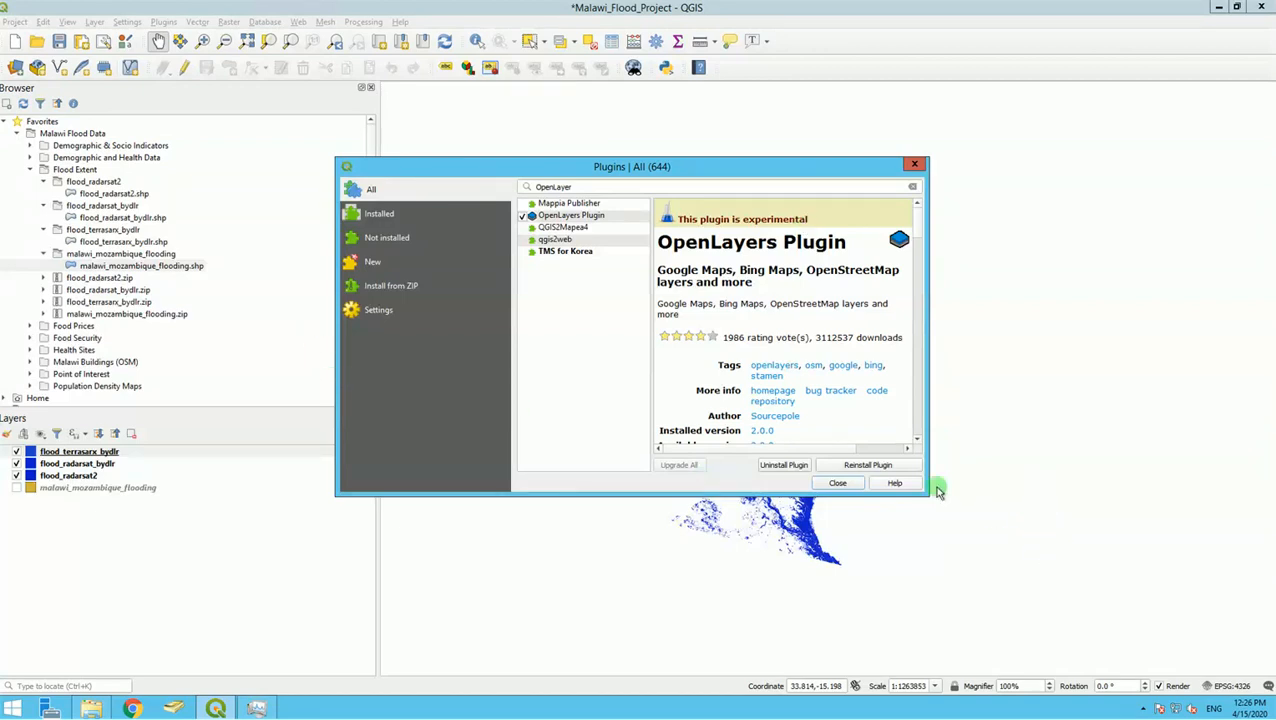
left_click(838, 483)
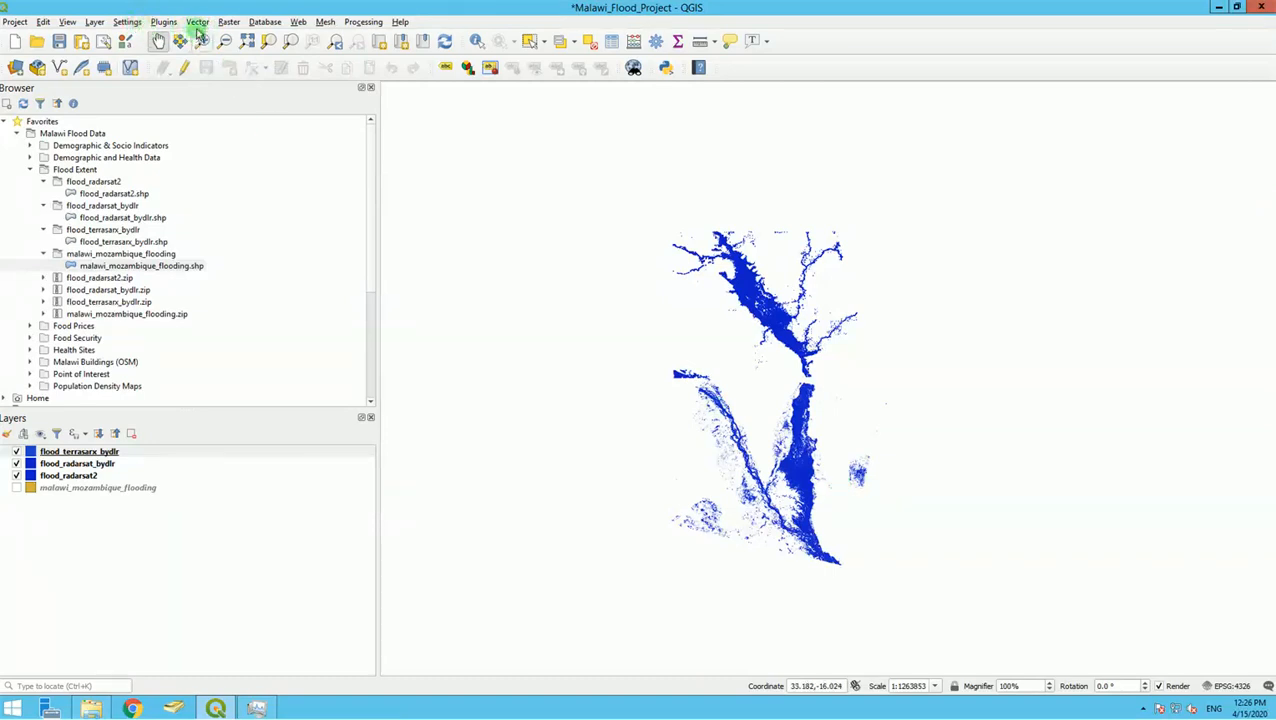
Step: Add the Bing Aerial basemap from the OpenLayers plugin and dismiss the Python error notice
left_click(164, 23)
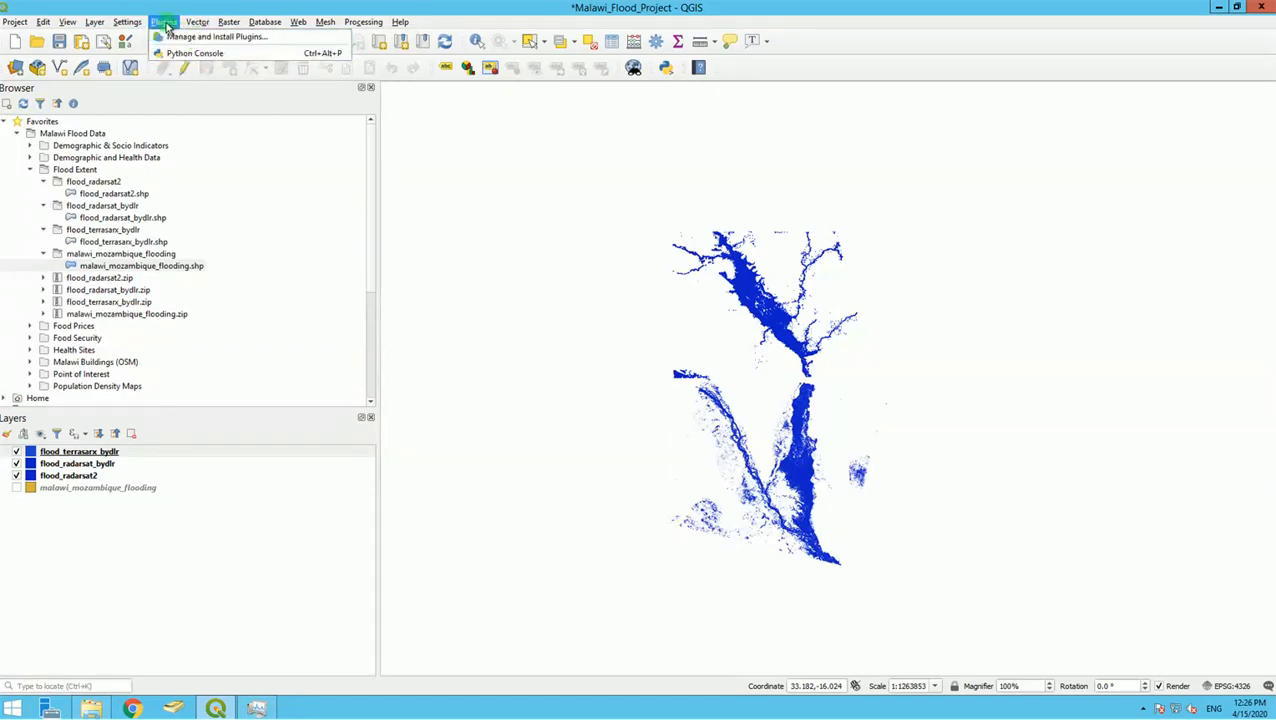
mouse_move(296, 22)
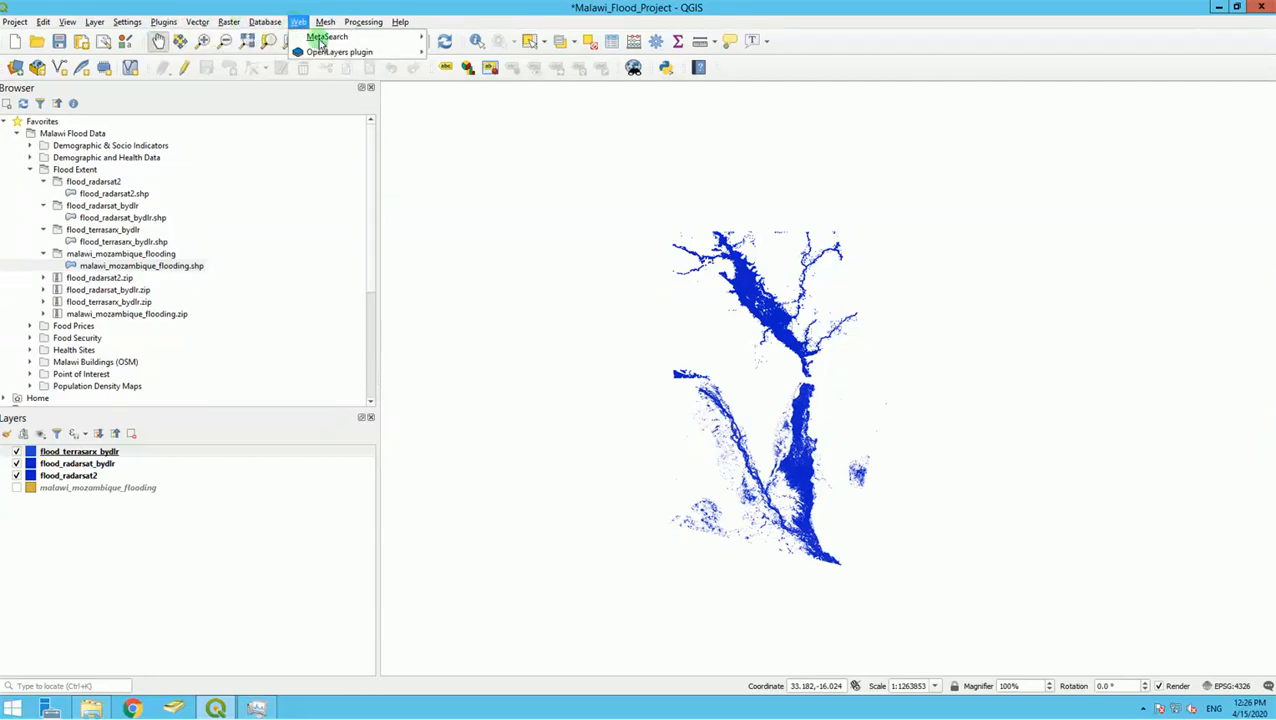
mouse_move(331, 59)
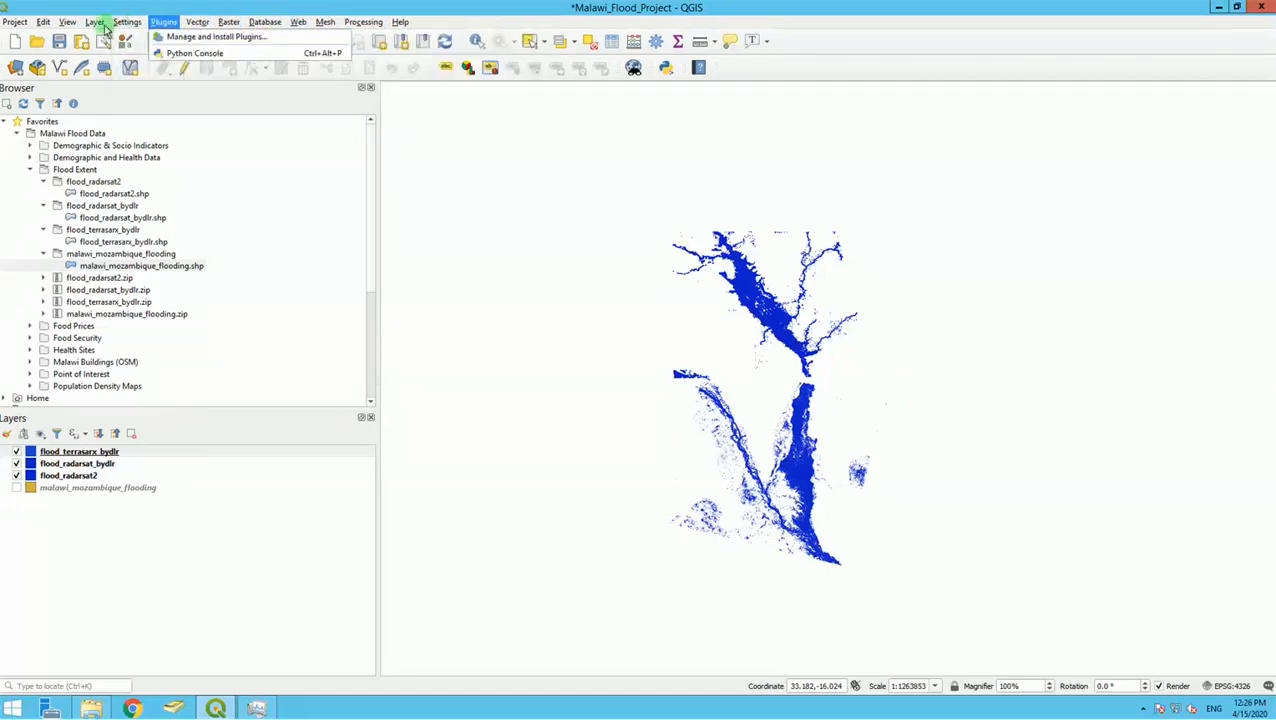
mouse_move(41, 22)
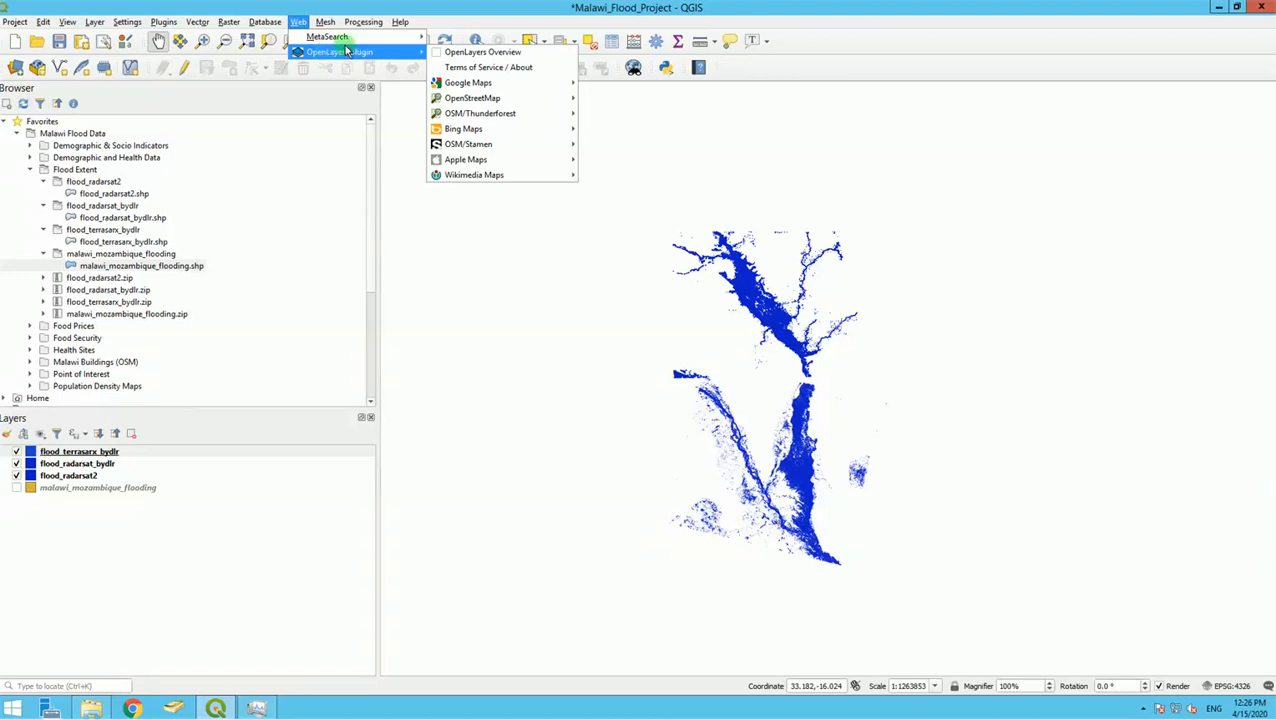
mouse_move(528, 137)
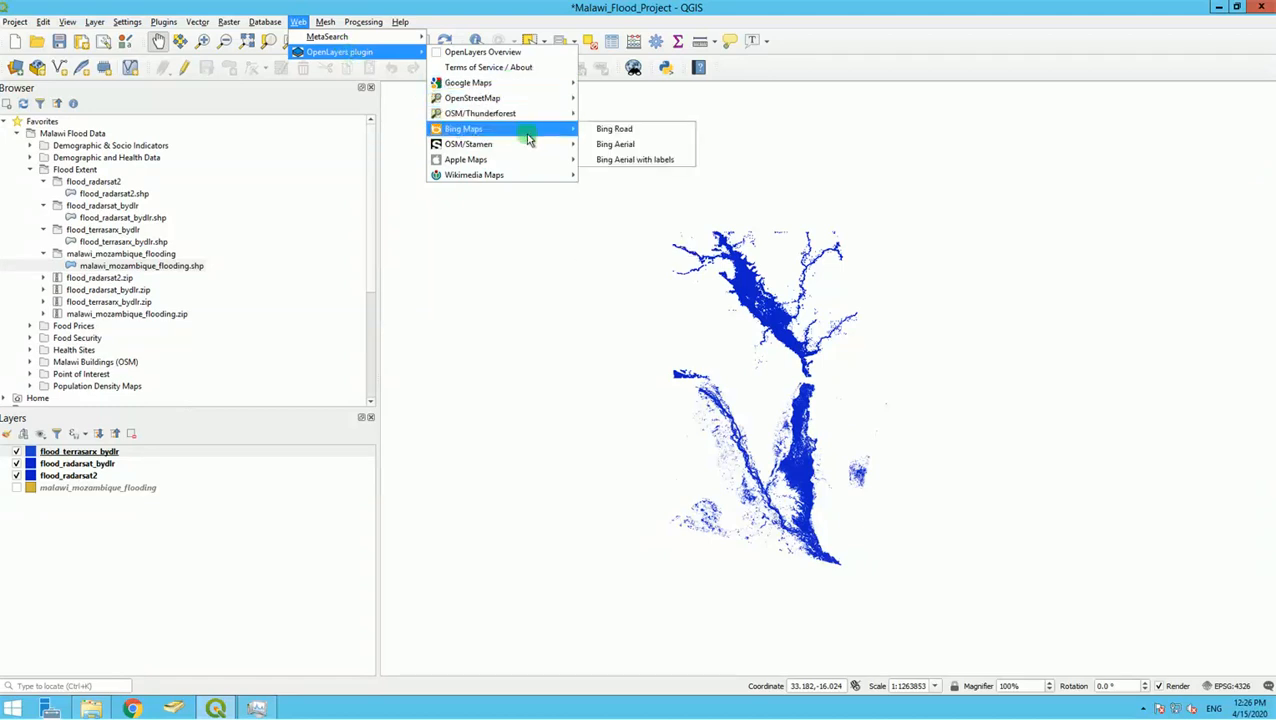
left_click(621, 148)
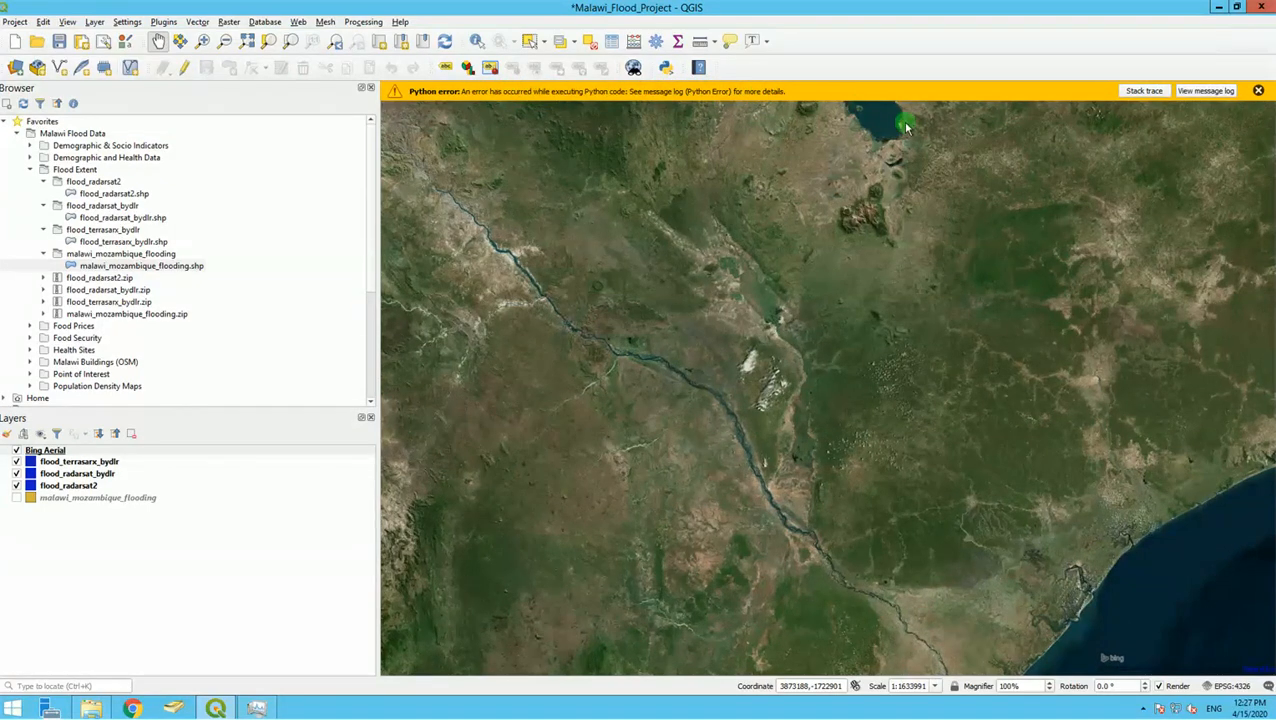
left_click(1258, 91)
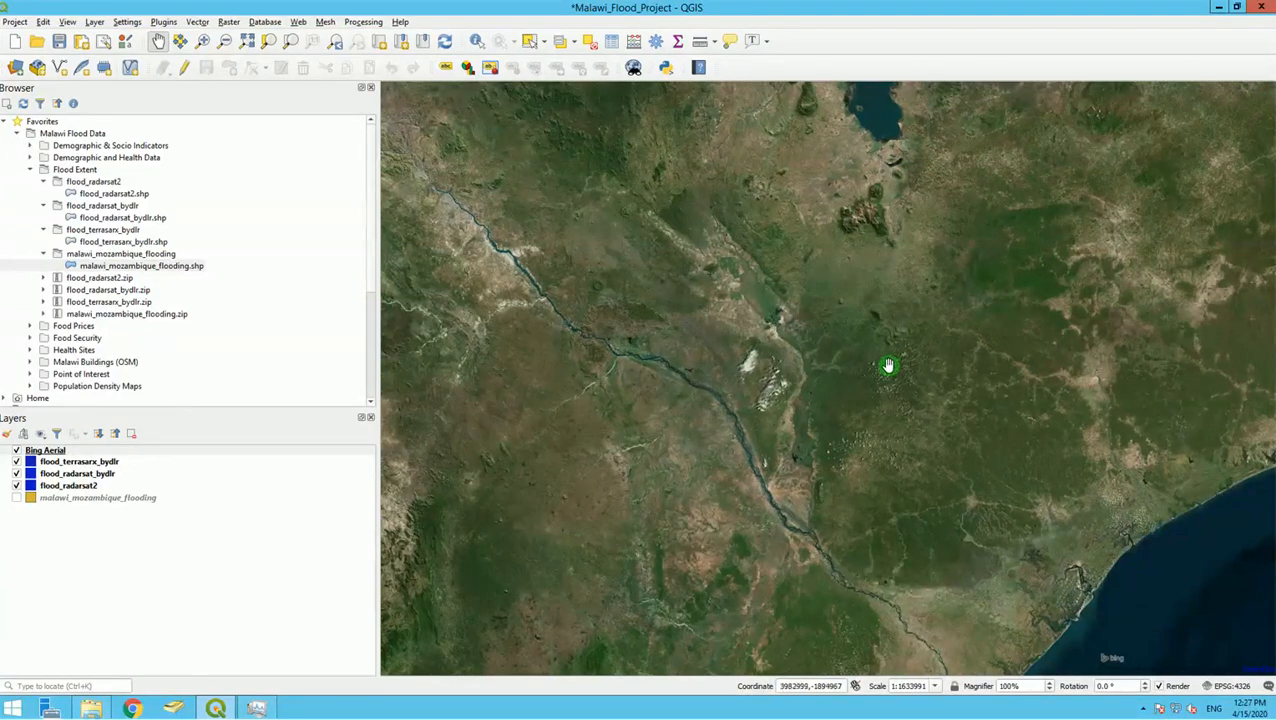
Step: Examine the Bing Aerial imagery along the river and its surroundings at several scales, down to the braided channels
scroll(888, 366, "up", 1)
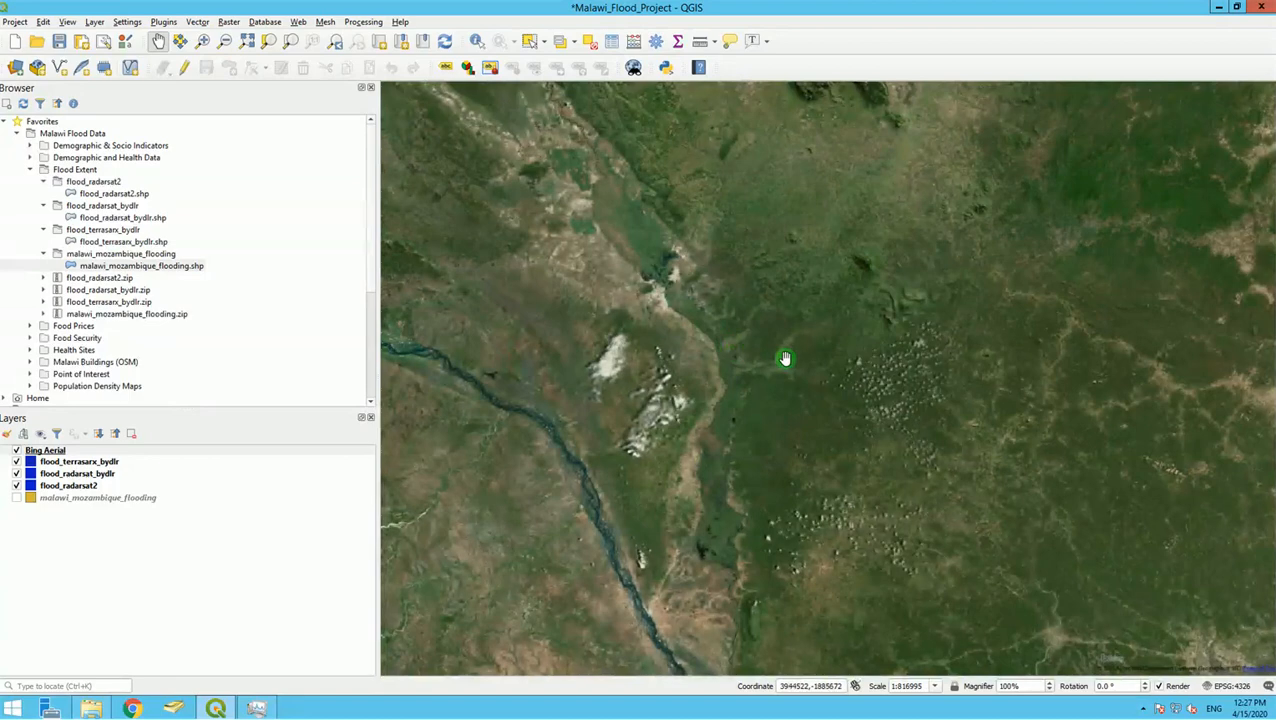
left_click_drag(785, 358, 919, 273)
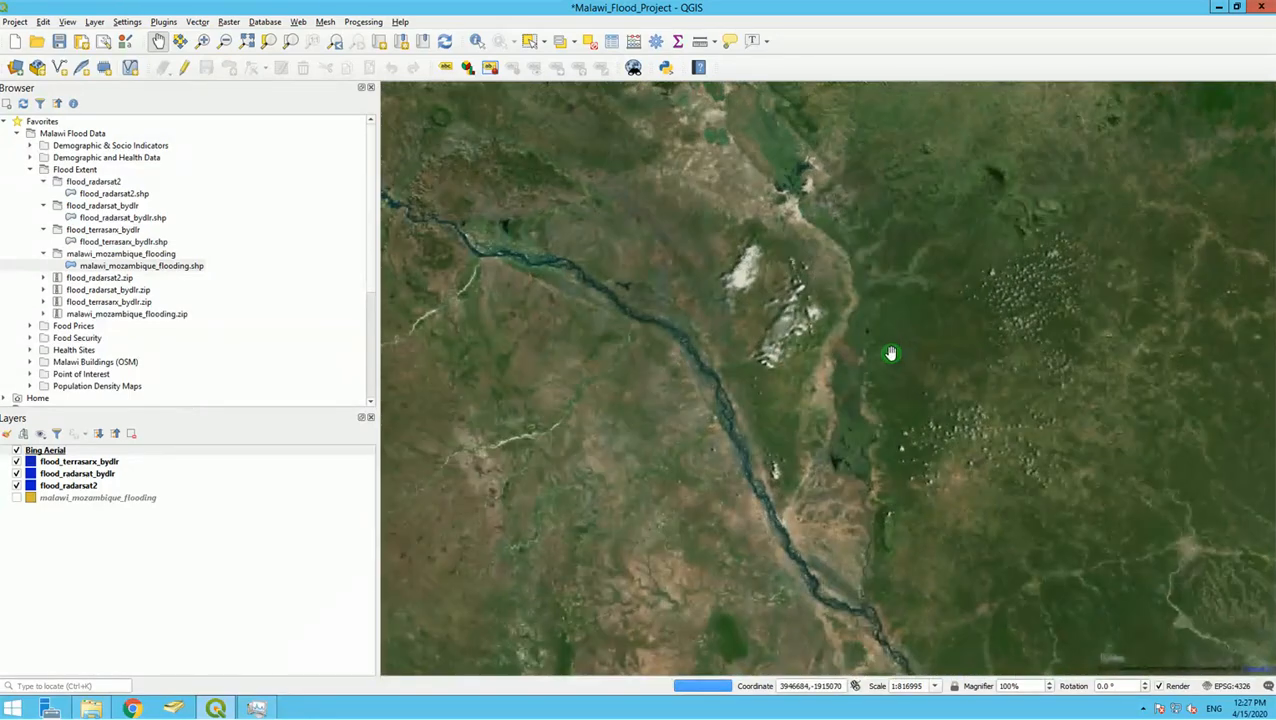
left_click_drag(732, 407, 746, 373)
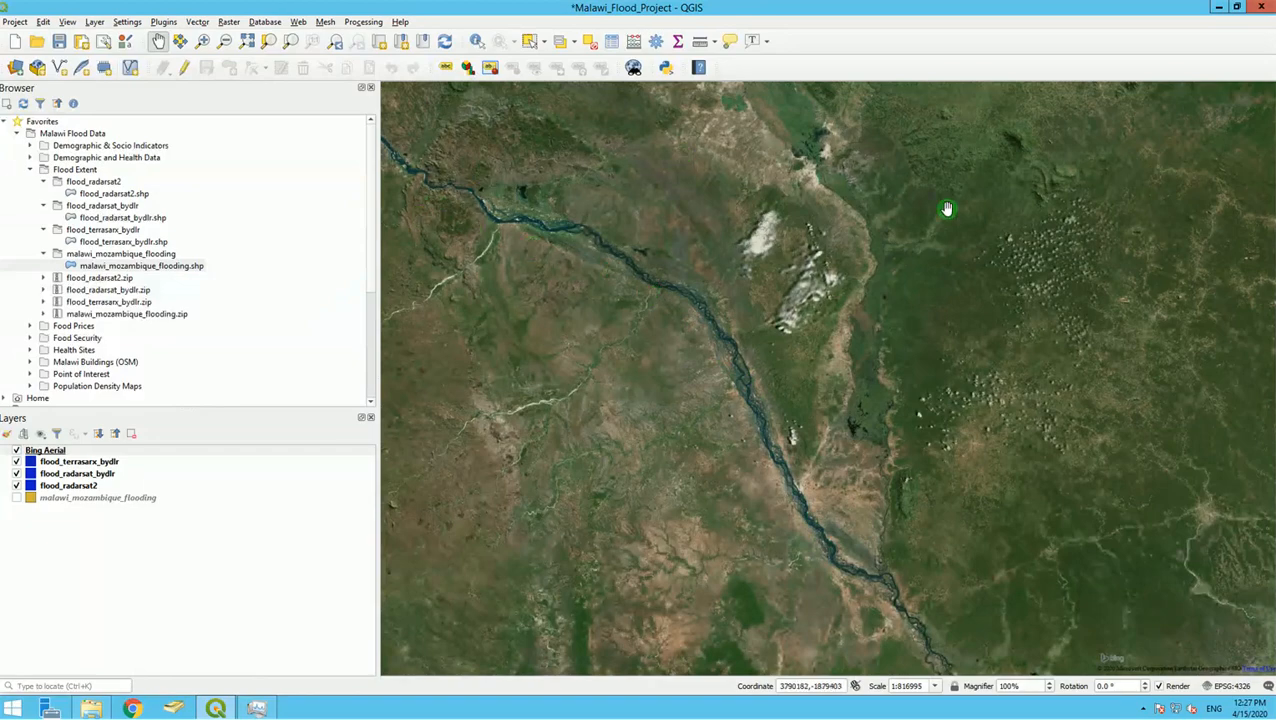
scroll(800, 539, "up", 3)
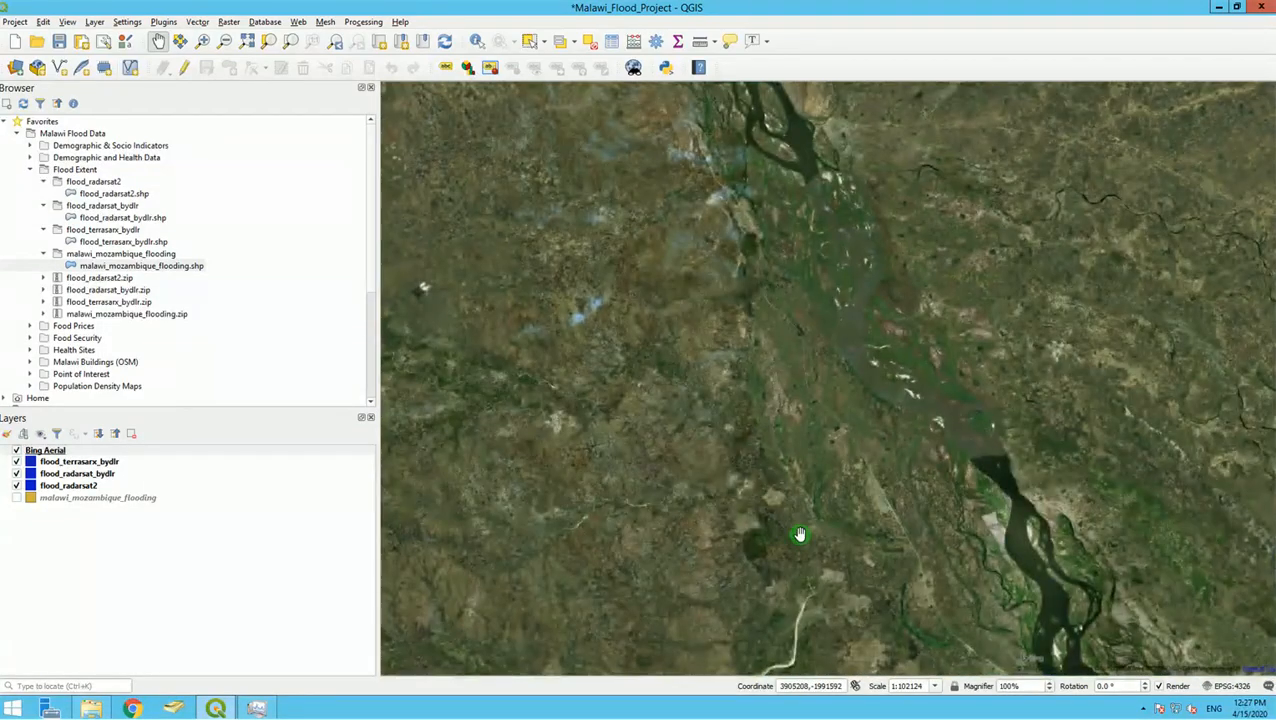
left_click_drag(535, 360, 783, 581)
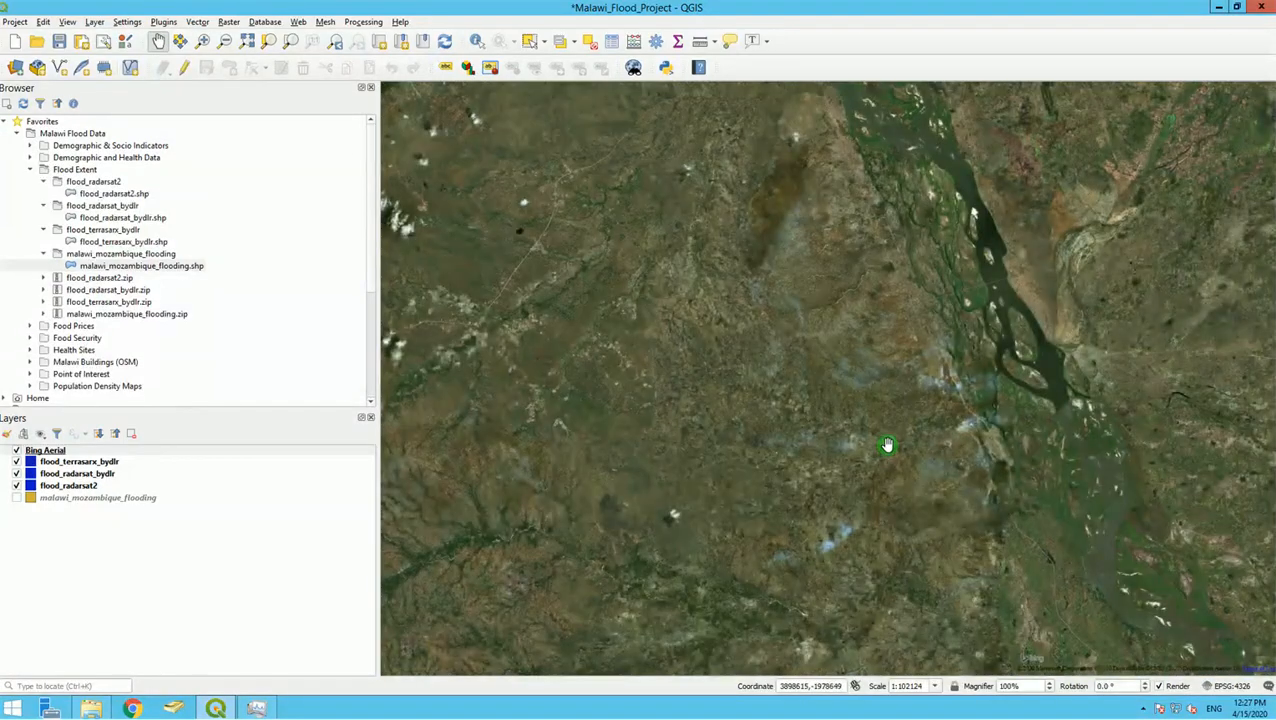
scroll(887, 445, "down", 1)
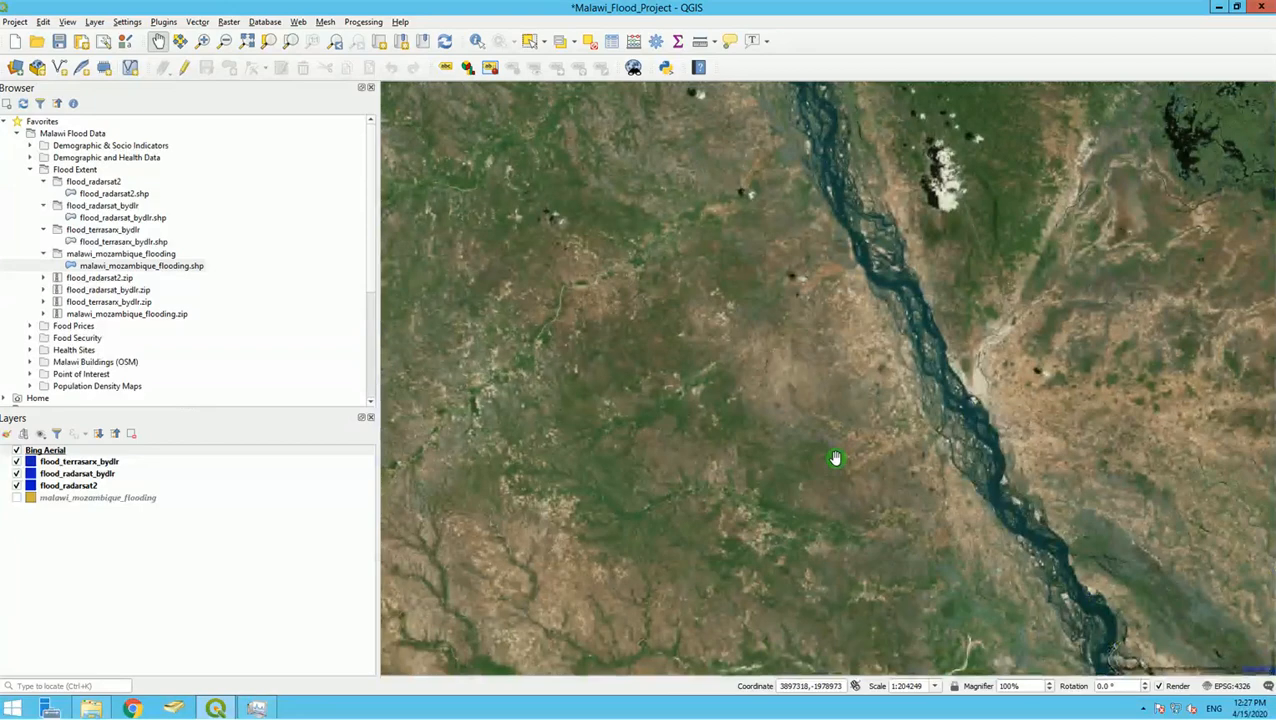
left_click_drag(579, 331, 711, 518)
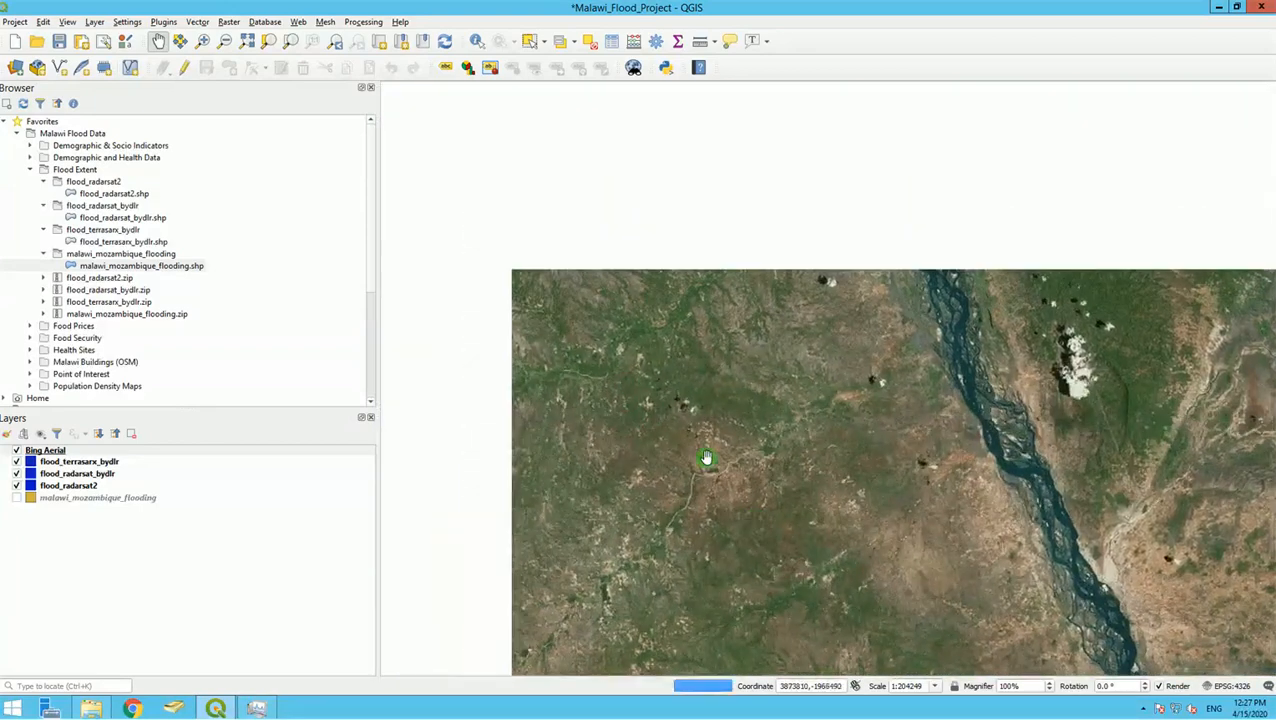
scroll(705, 457, "up", 1)
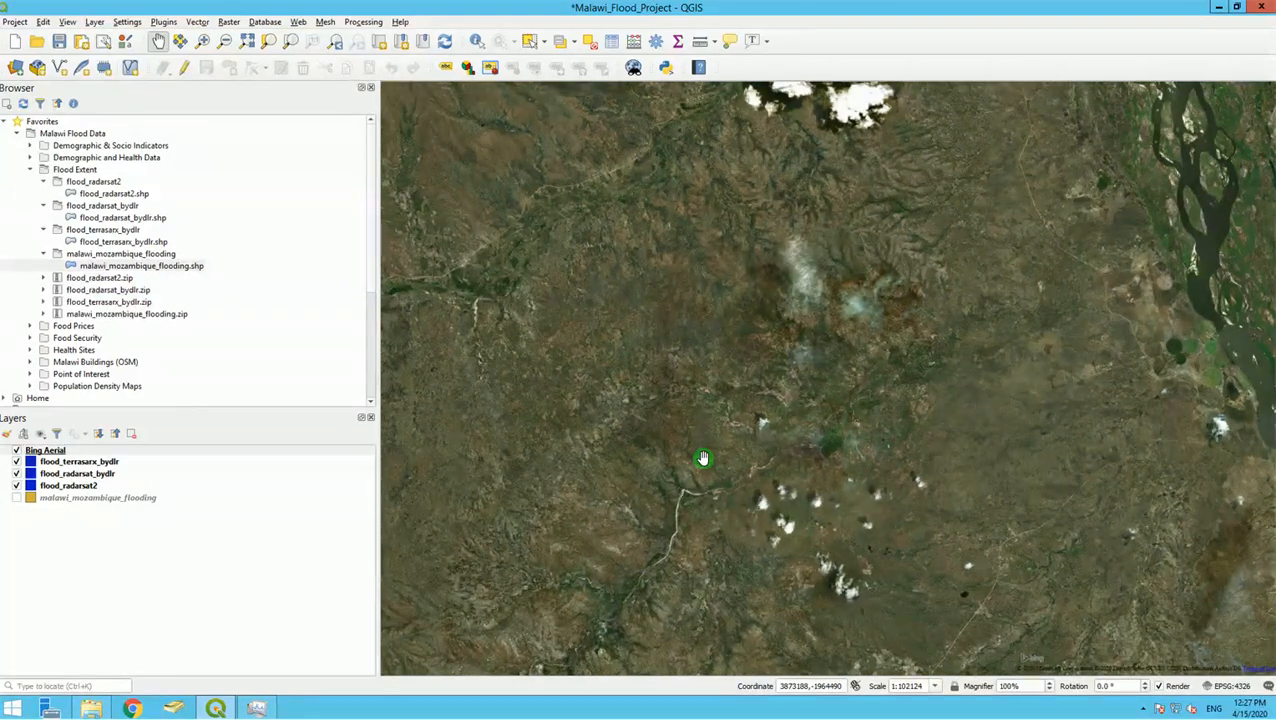
scroll(703, 458, "up", 1)
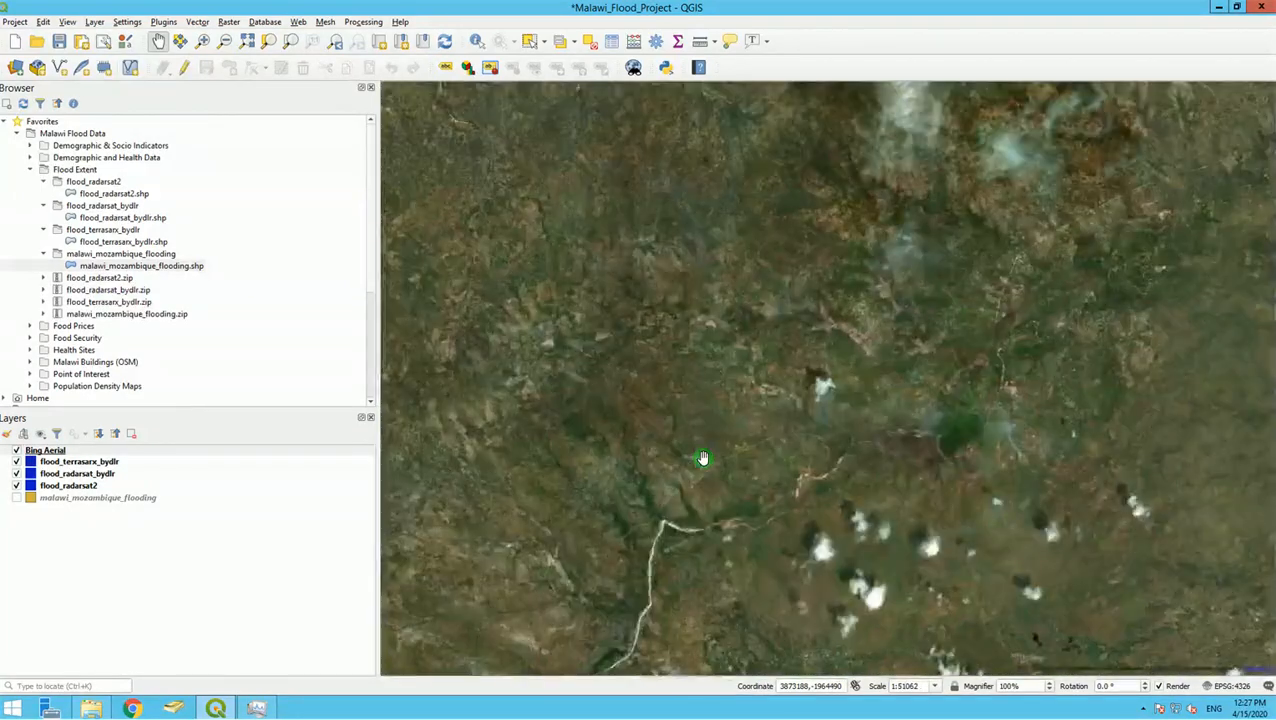
left_click_drag(1064, 122, 845, 490)
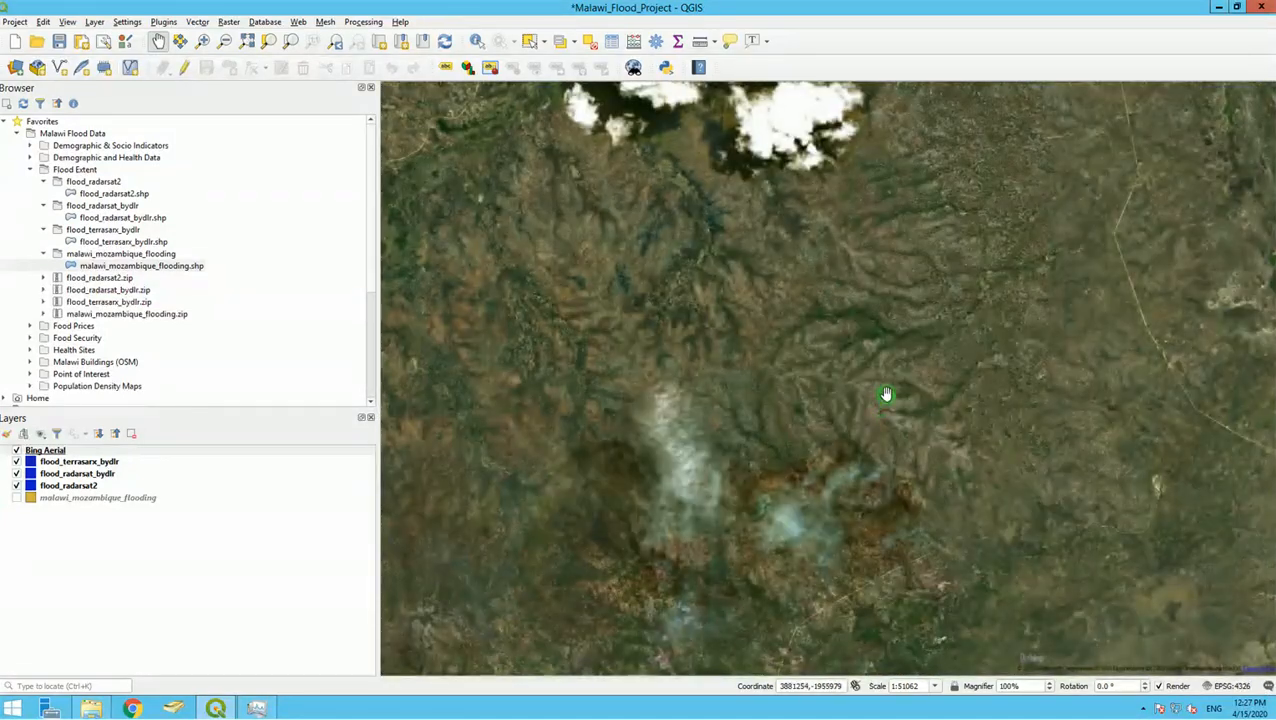
left_click_drag(920, 324, 693, 503)
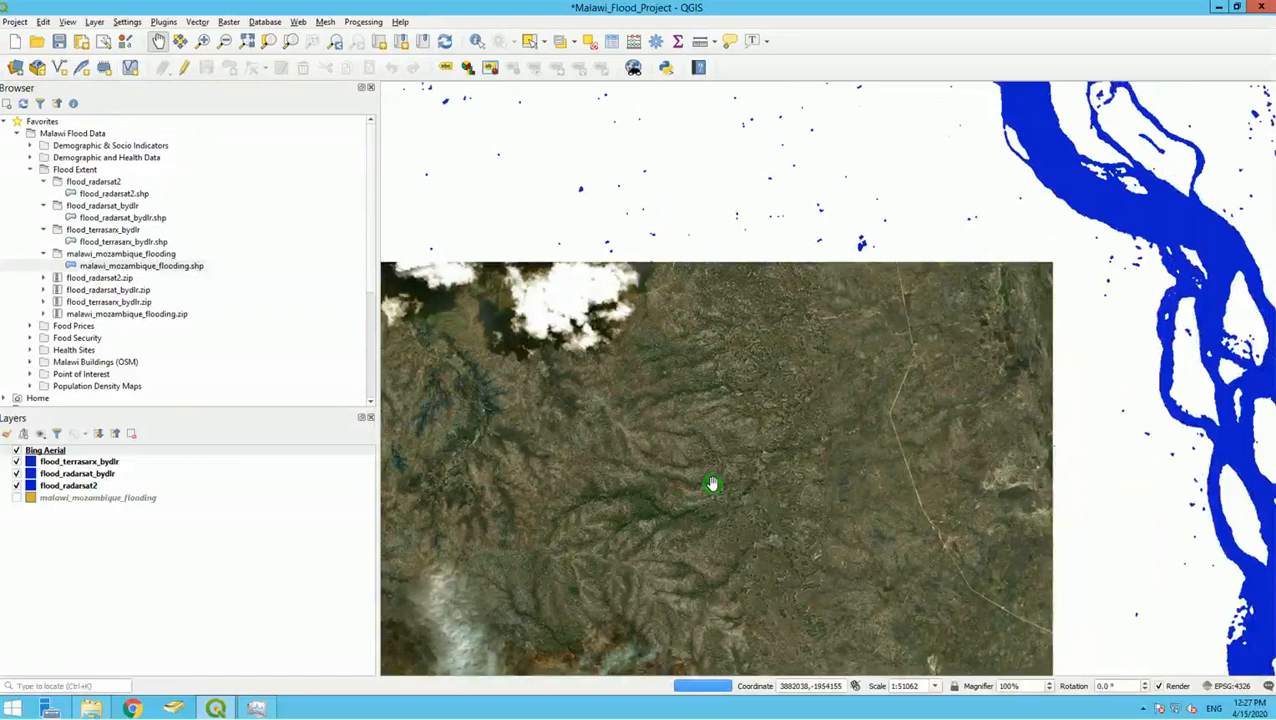
left_click_drag(802, 407, 760, 450)
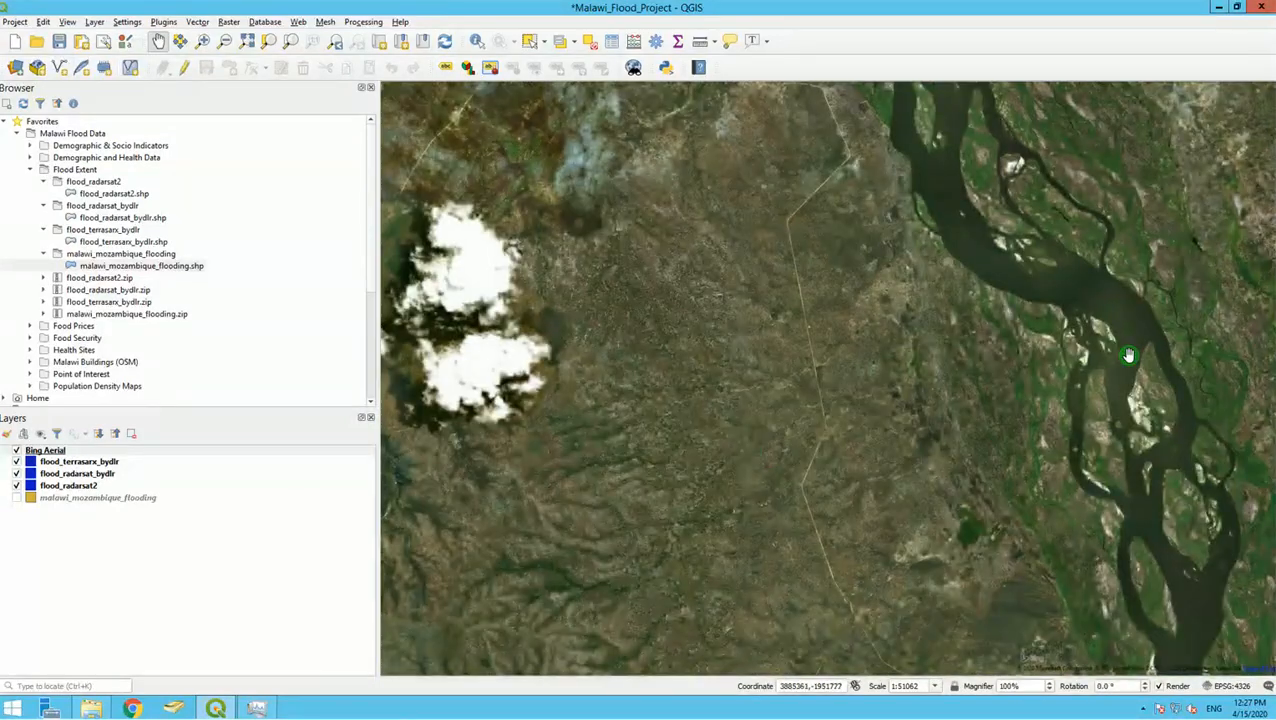
left_click_drag(1100, 300, 806, 357)
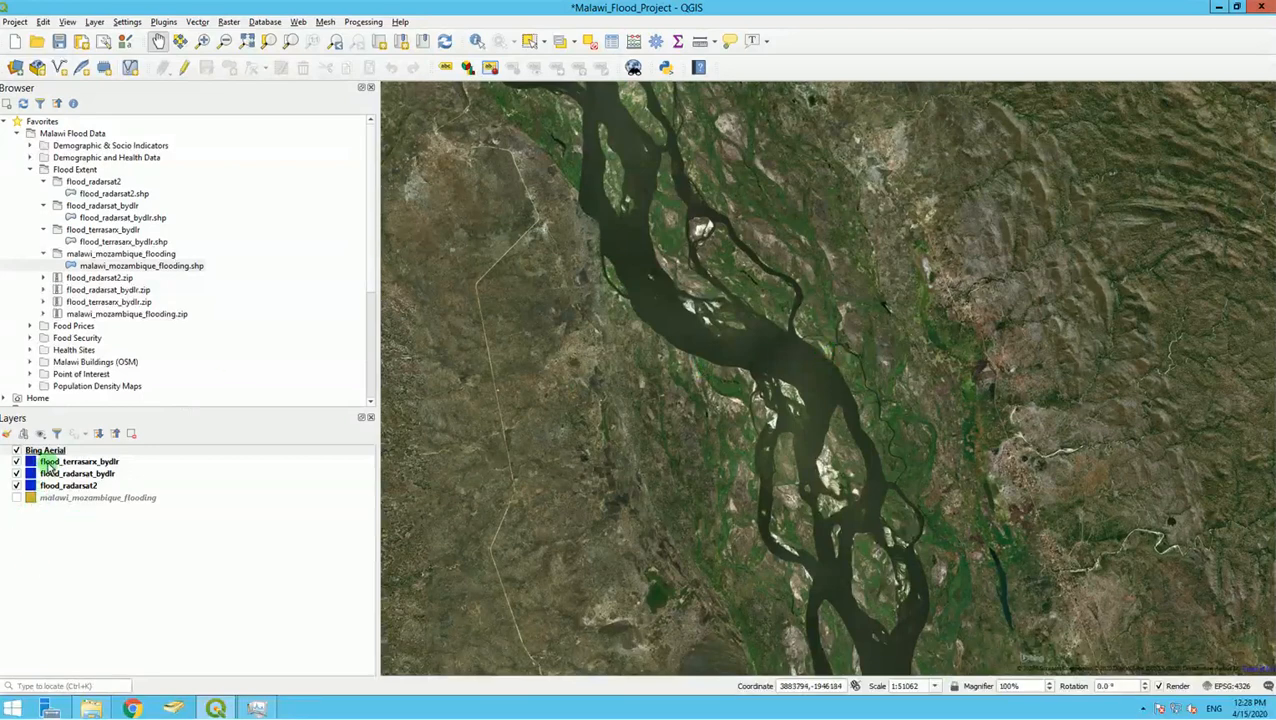
Step: Move the Bing Aerial layer below flood_radarsat2 in the layer order so it lies beneath the three blue flood layers
left_click(48, 464)
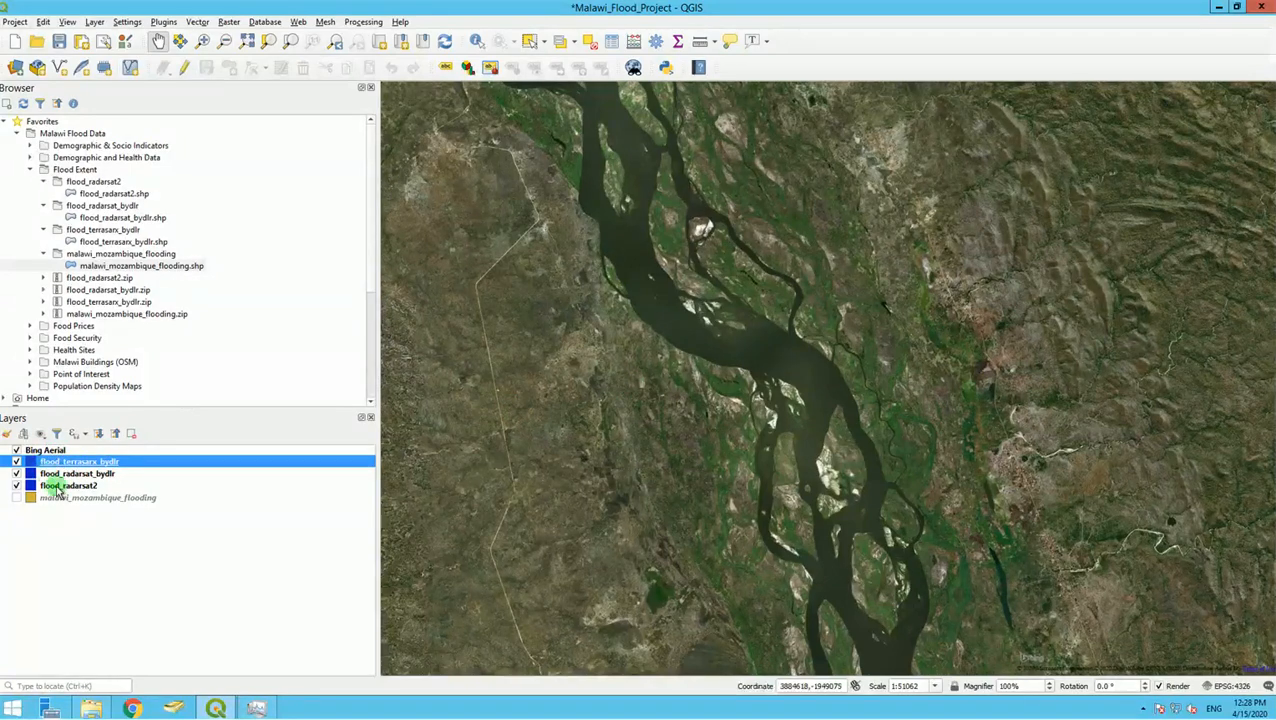
left_click(40, 451)
mouse_move(40, 451)
left_mouse_down()
mouse_move(51, 504)
mouse_move(52, 488)
left_mouse_up()
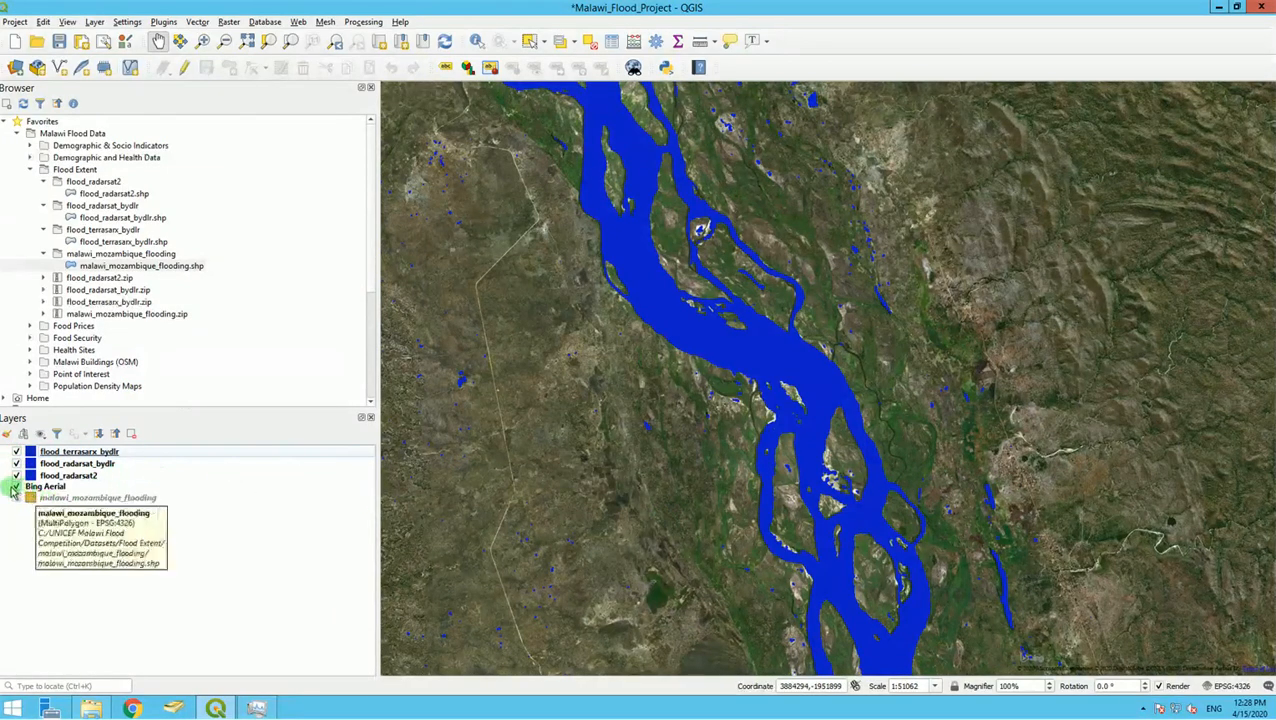
Step: Compare the flood extent with the imagery by hiding and reshowing first Bing Aerial, then flood_radarsat2
left_click(13, 488)
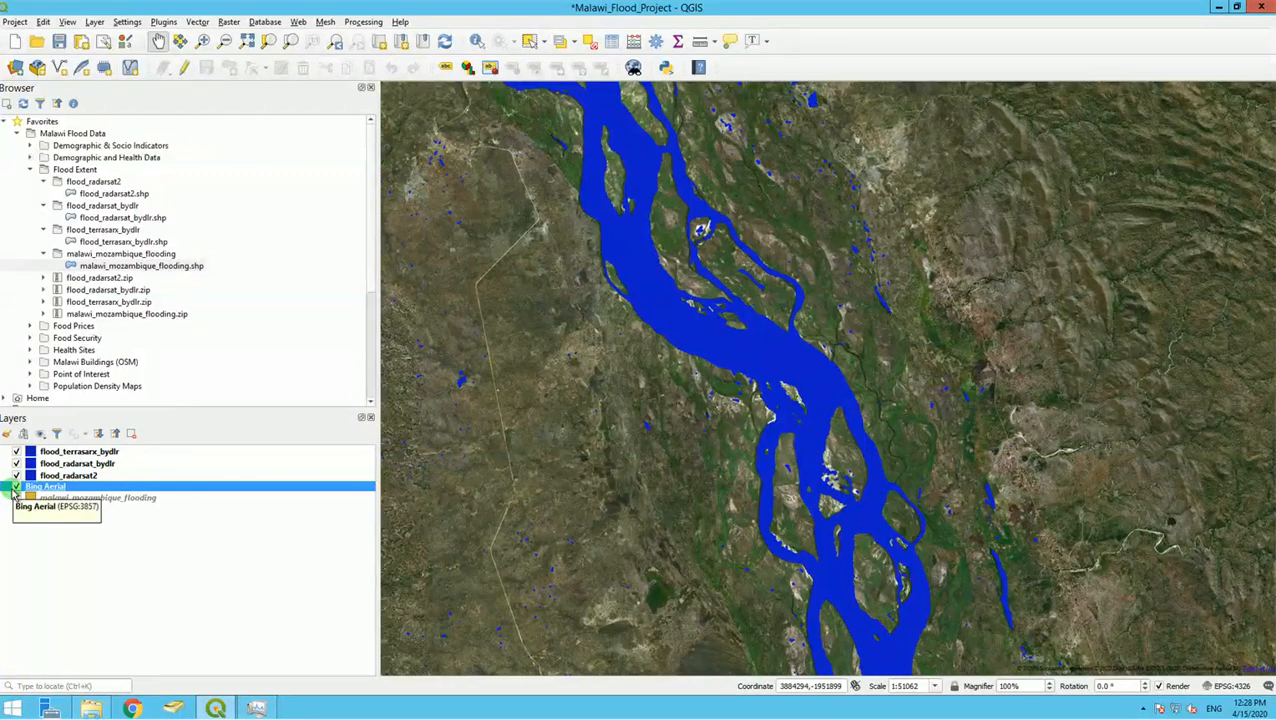
left_click(16, 487)
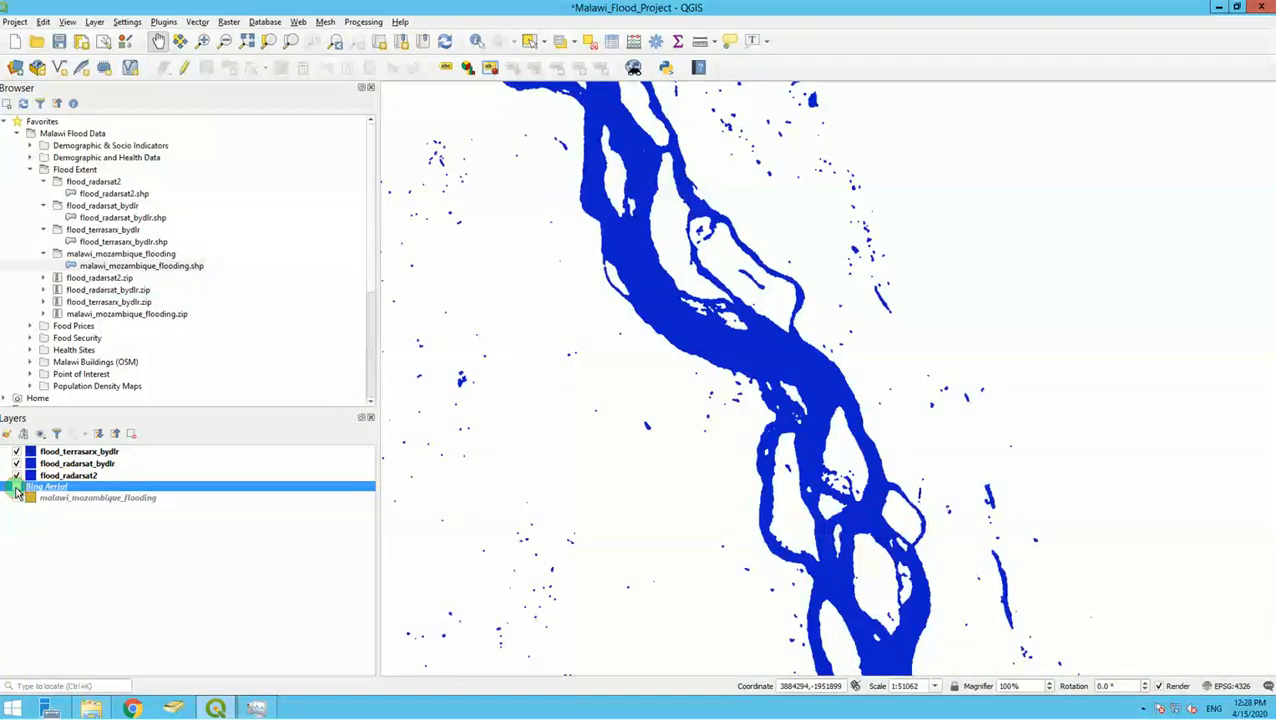
left_click(16, 487)
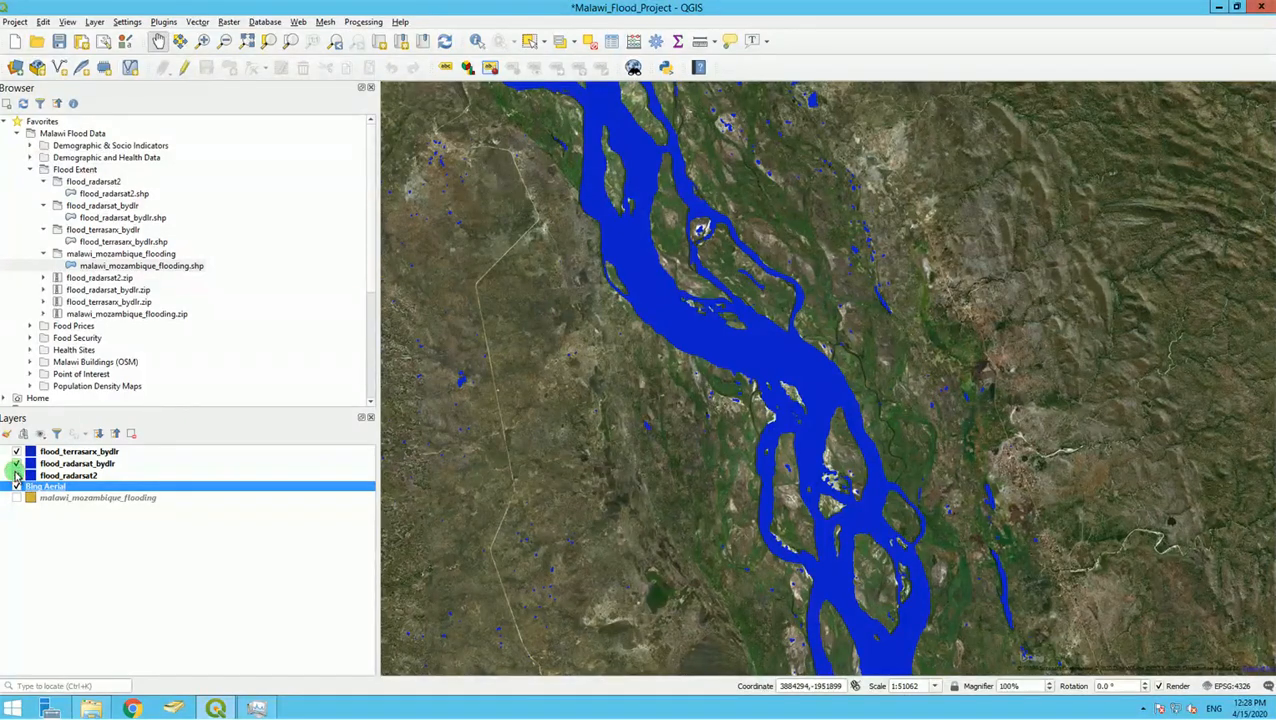
left_click(16, 475)
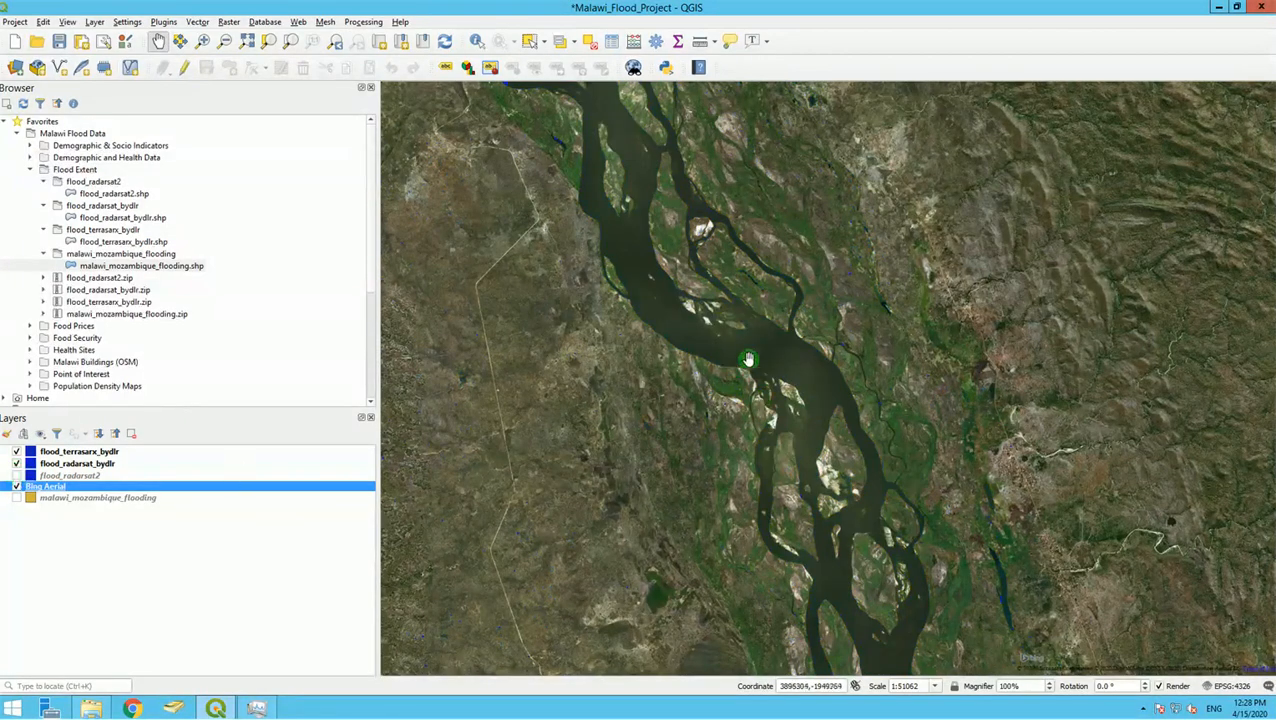
left_click(16, 476)
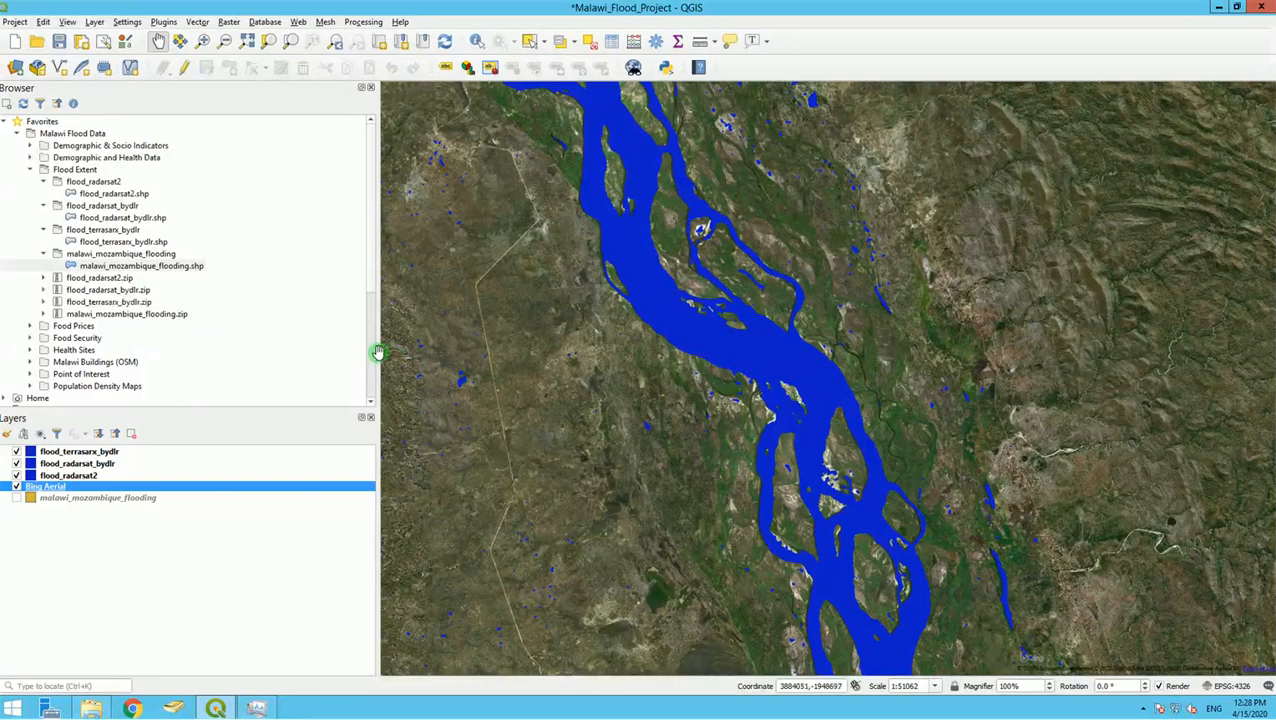
Step: Narrow the side panels to enlarge the map and select the flood_radarsat2, flood_radarsat_bydlr and flood_terrasarx_bydlr layers together
left_click_drag(380, 351, 301, 348)
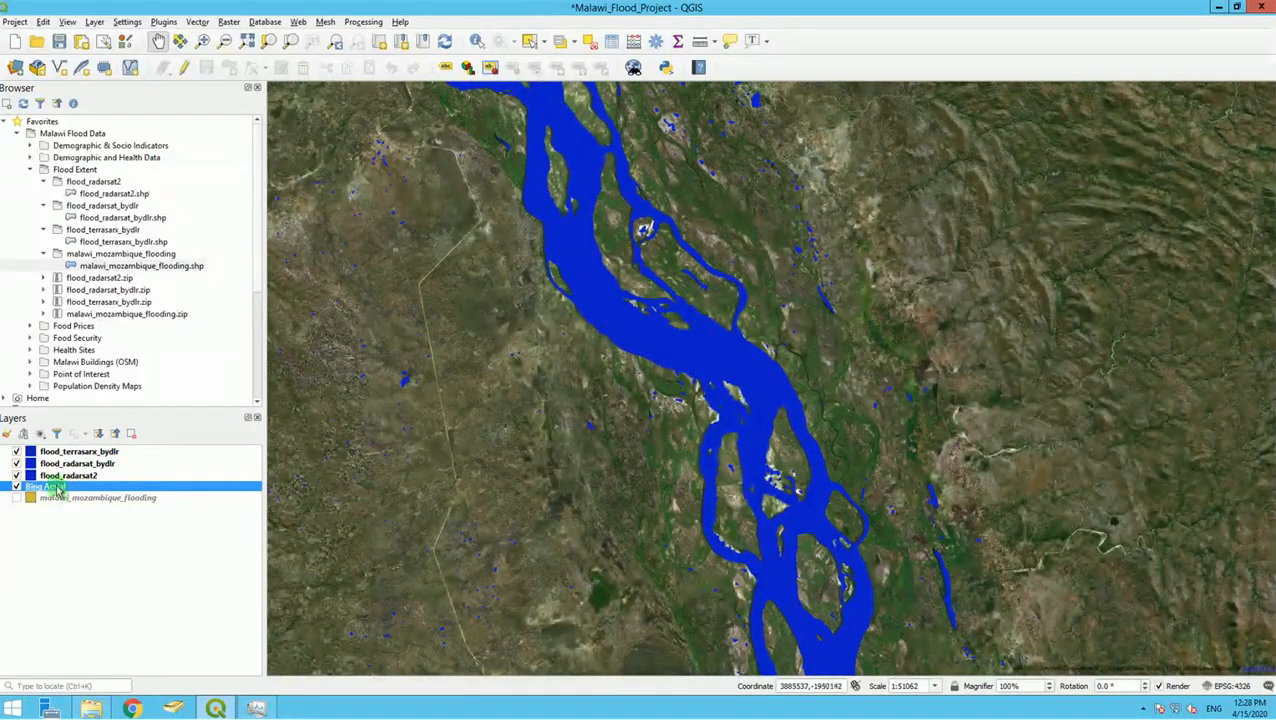
left_click_drag(50, 480, 50, 476)
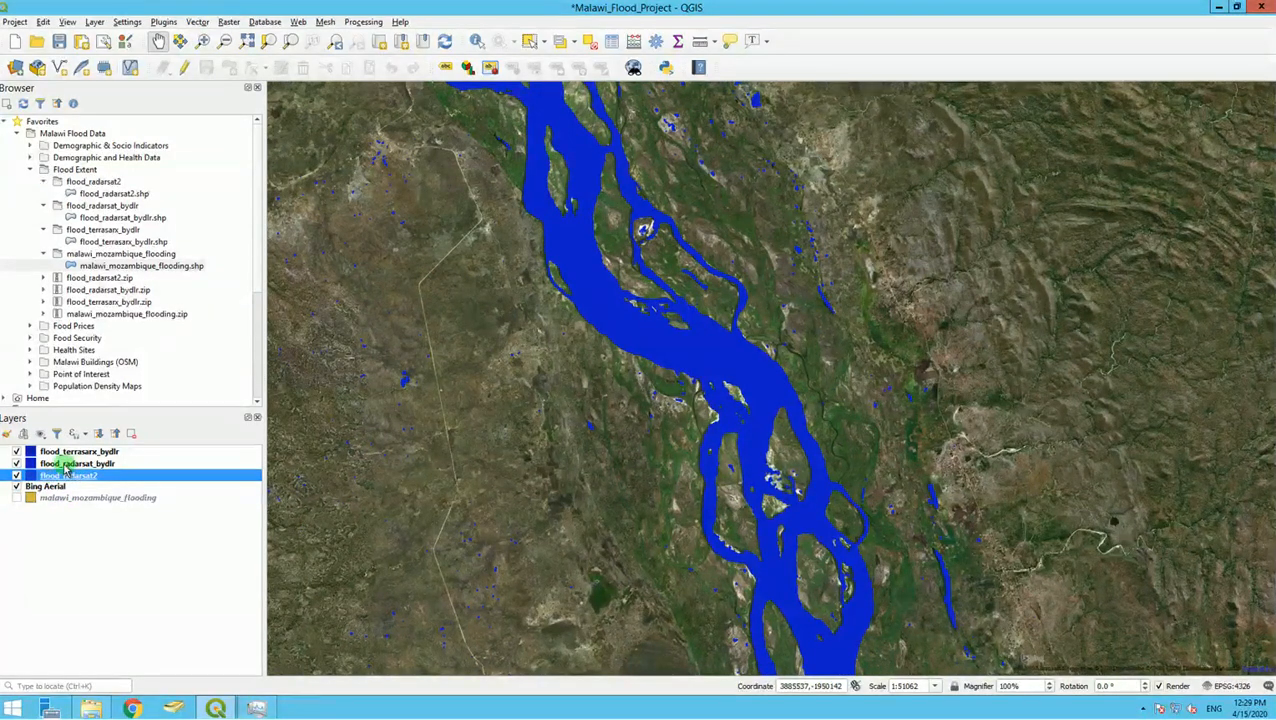
left_click(65, 466, "shift")
left_click(65, 453, "shift")
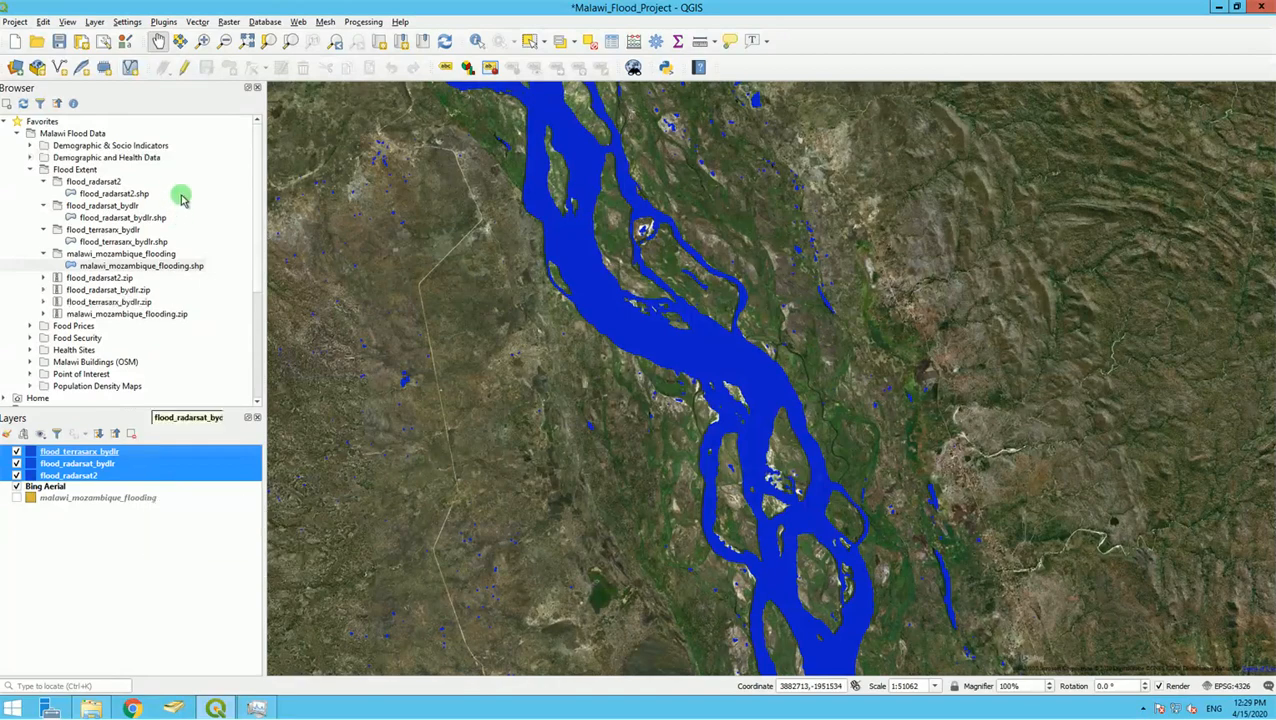
Step: Look through the raster and vector processing tools, including the data management and research categories, for one that combines layers
left_click(231, 22)
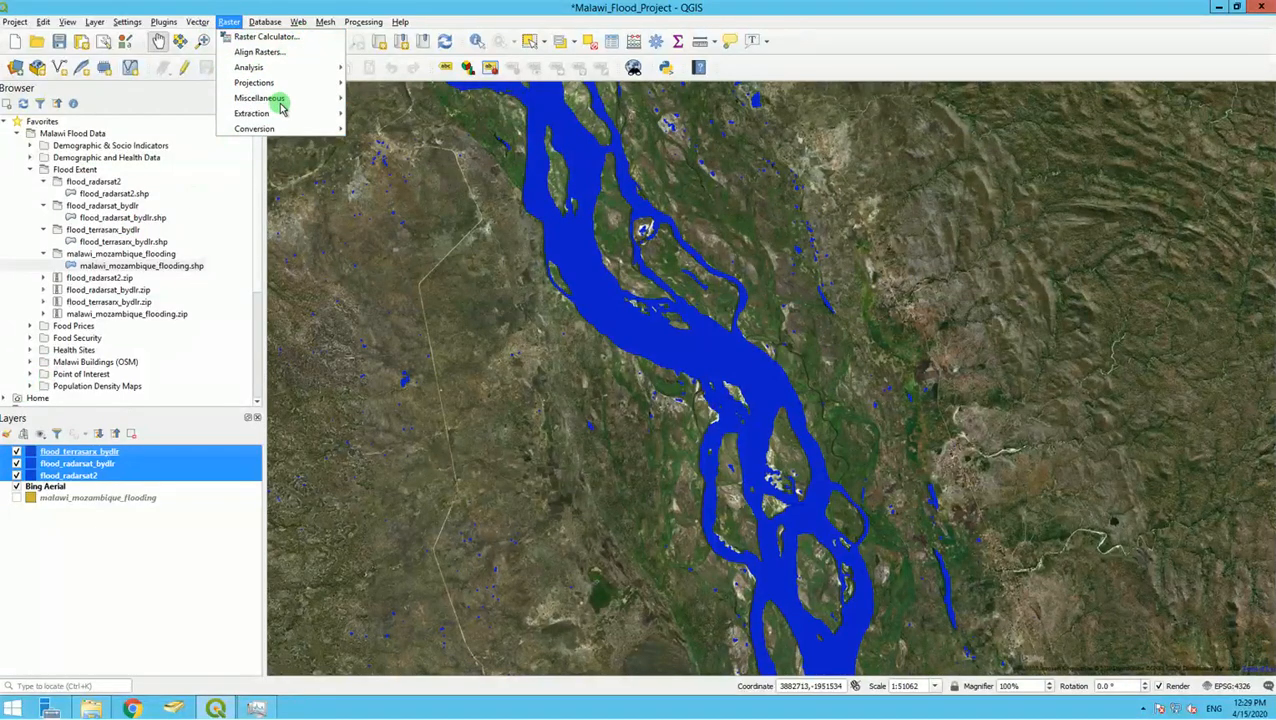
mouse_move(283, 110)
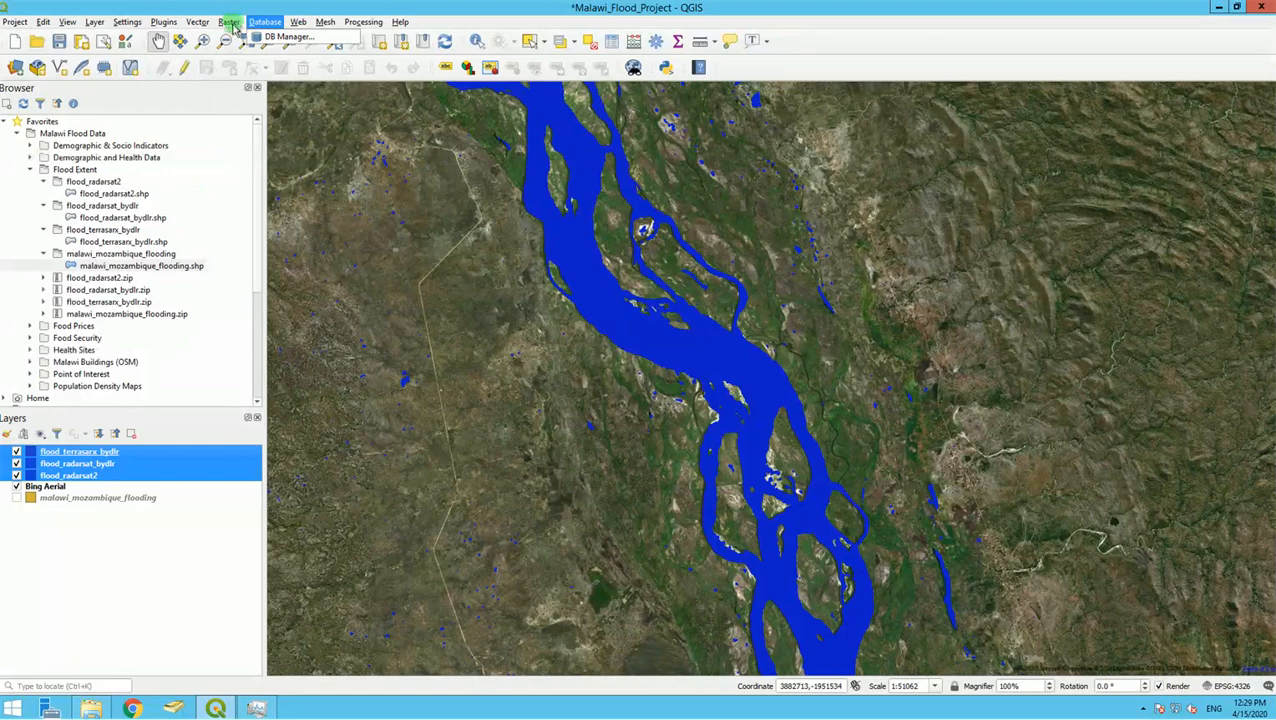
left_click(198, 26)
left_click(198, 26)
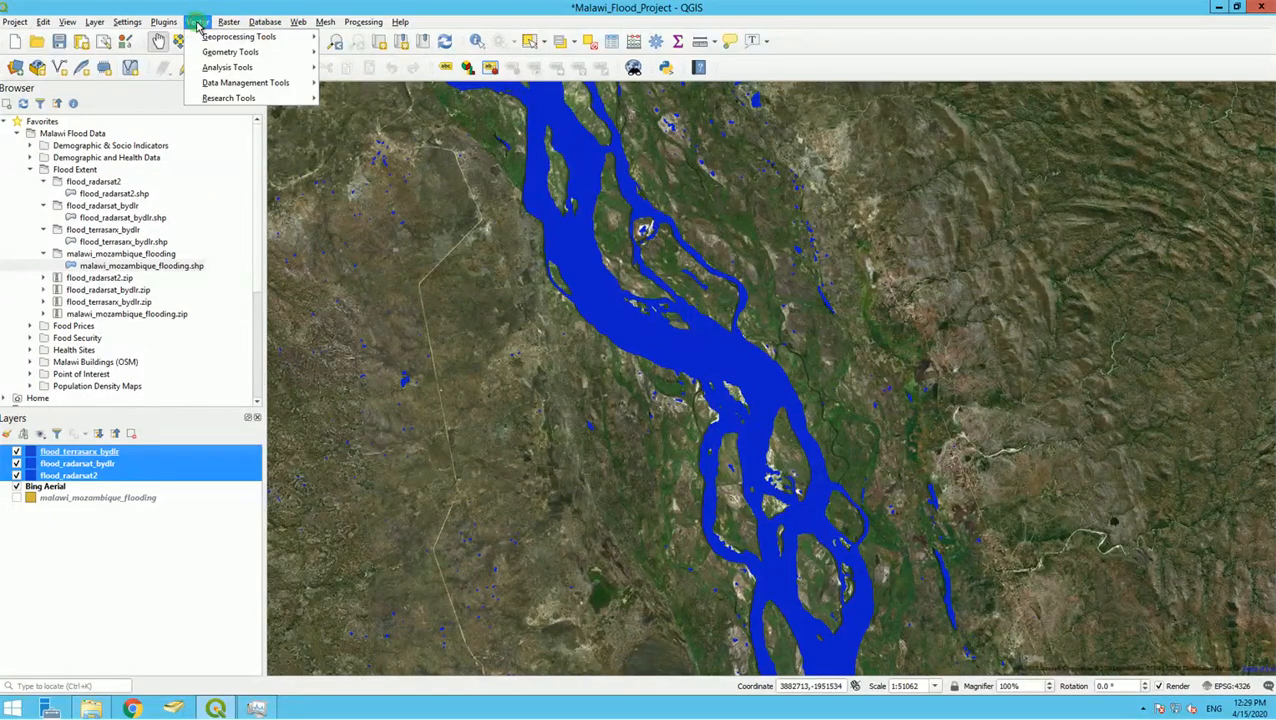
mouse_move(243, 72)
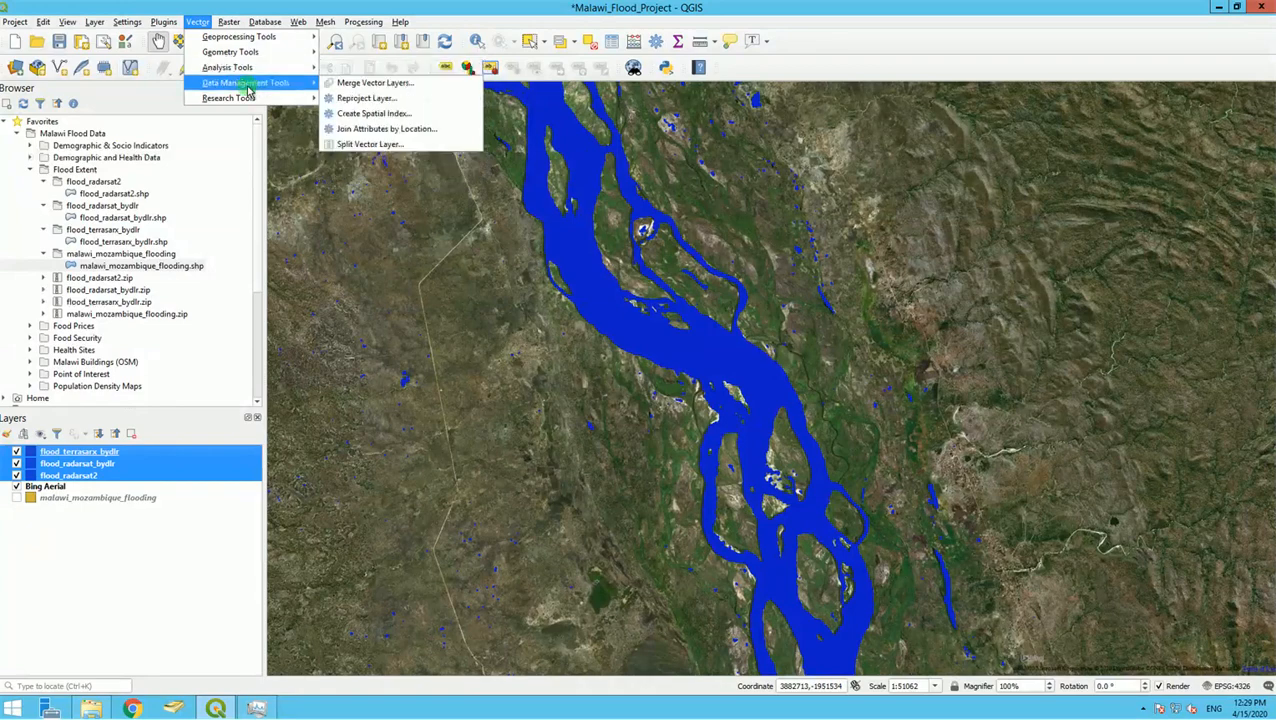
mouse_move(248, 103)
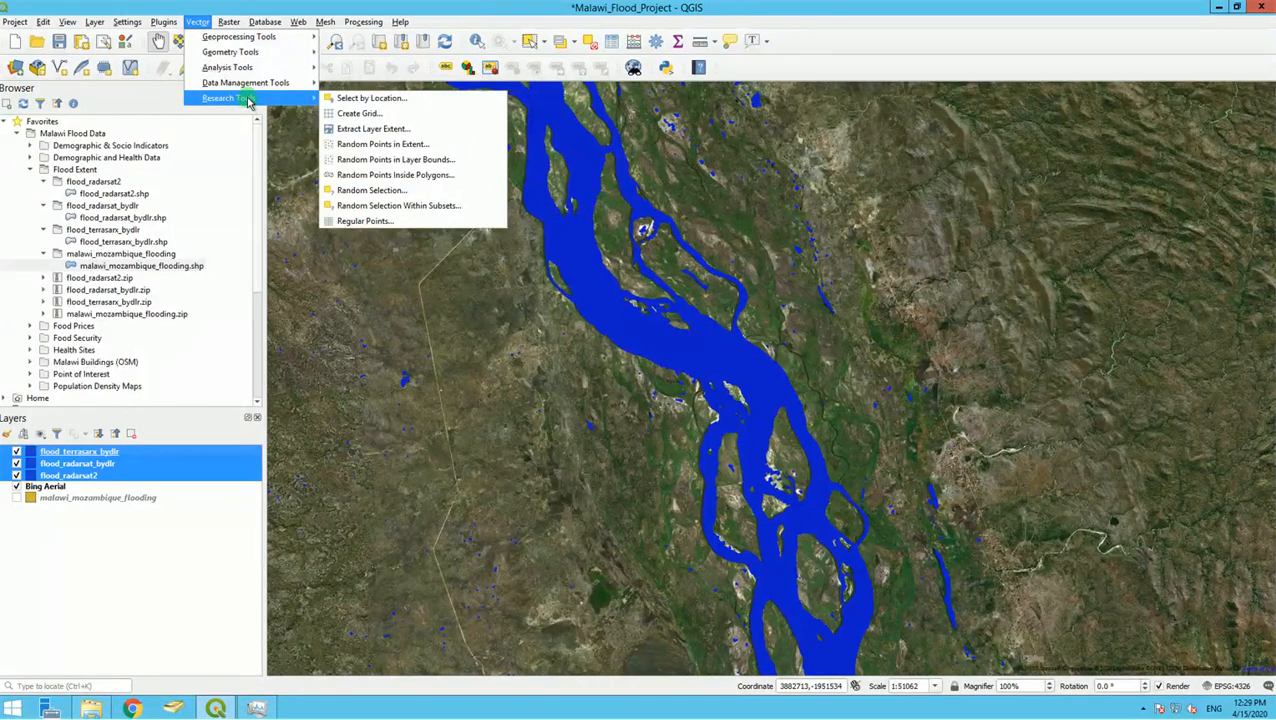
mouse_move(254, 41)
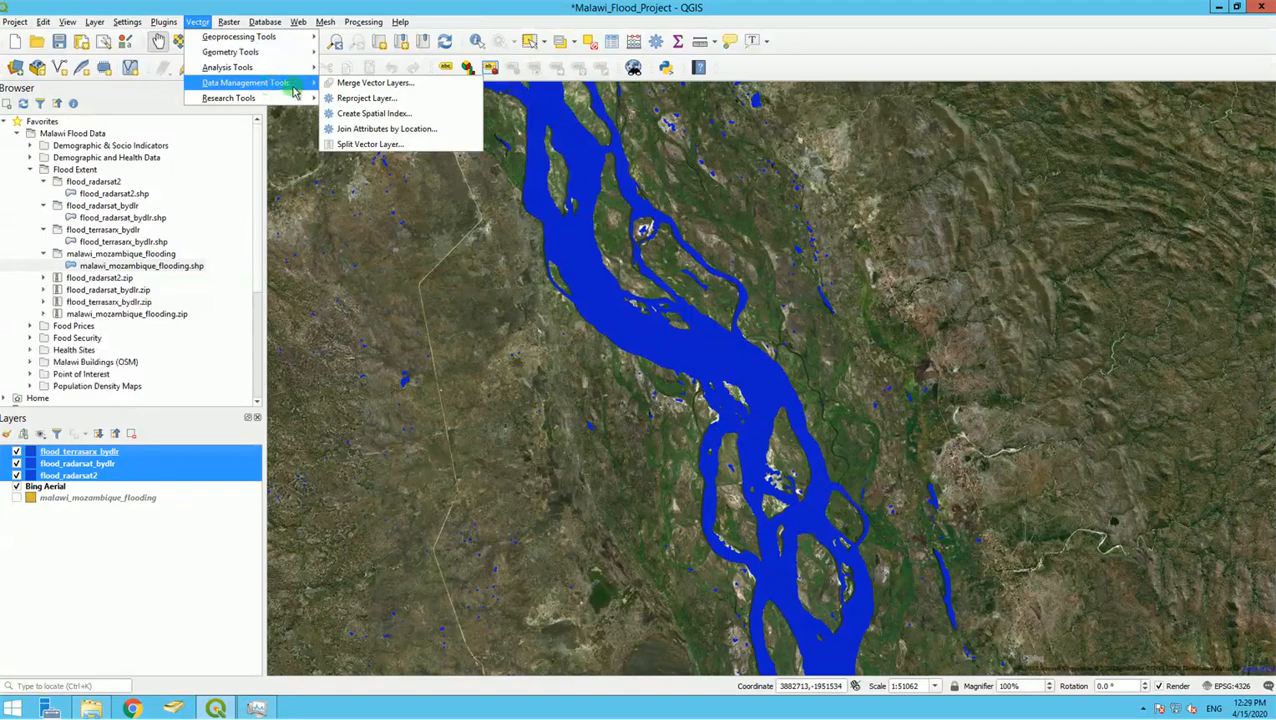
Step: Start Merge Vector Layers with flood_radarsat2, flood_radarsat_bydlr and flood_terrasarx_bydlr as the input layers
left_click(350, 85)
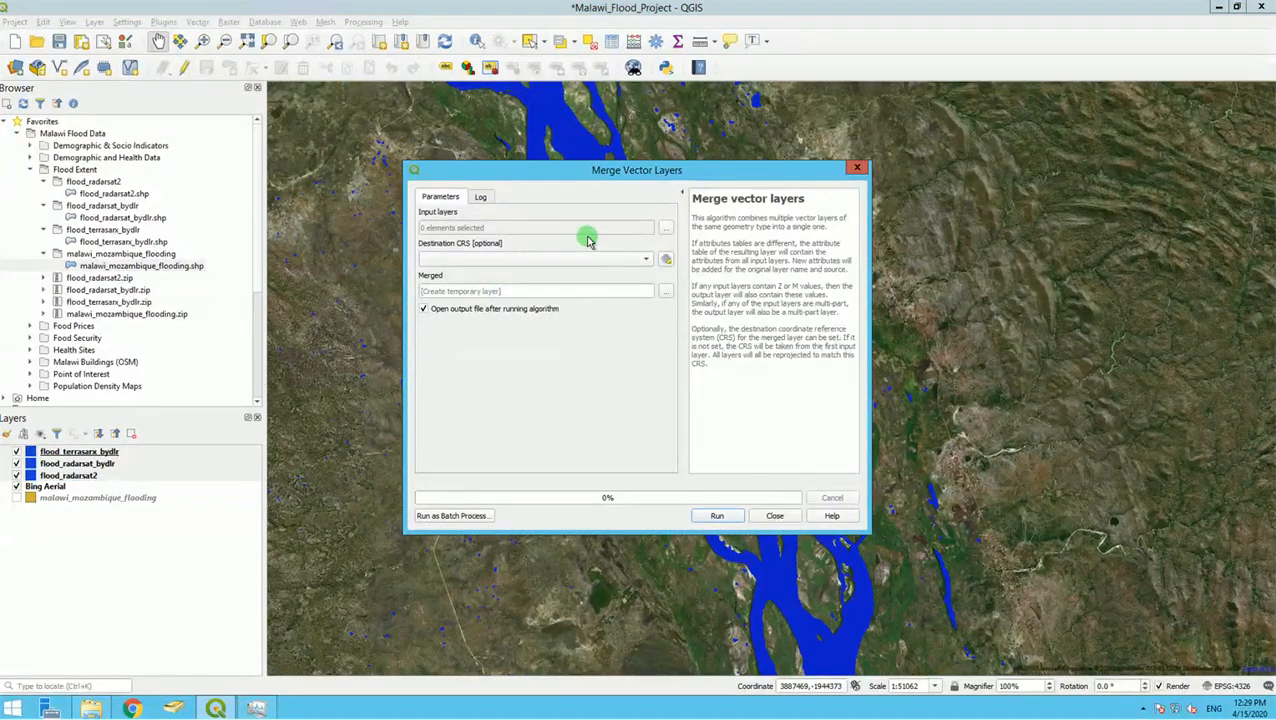
left_click(665, 228)
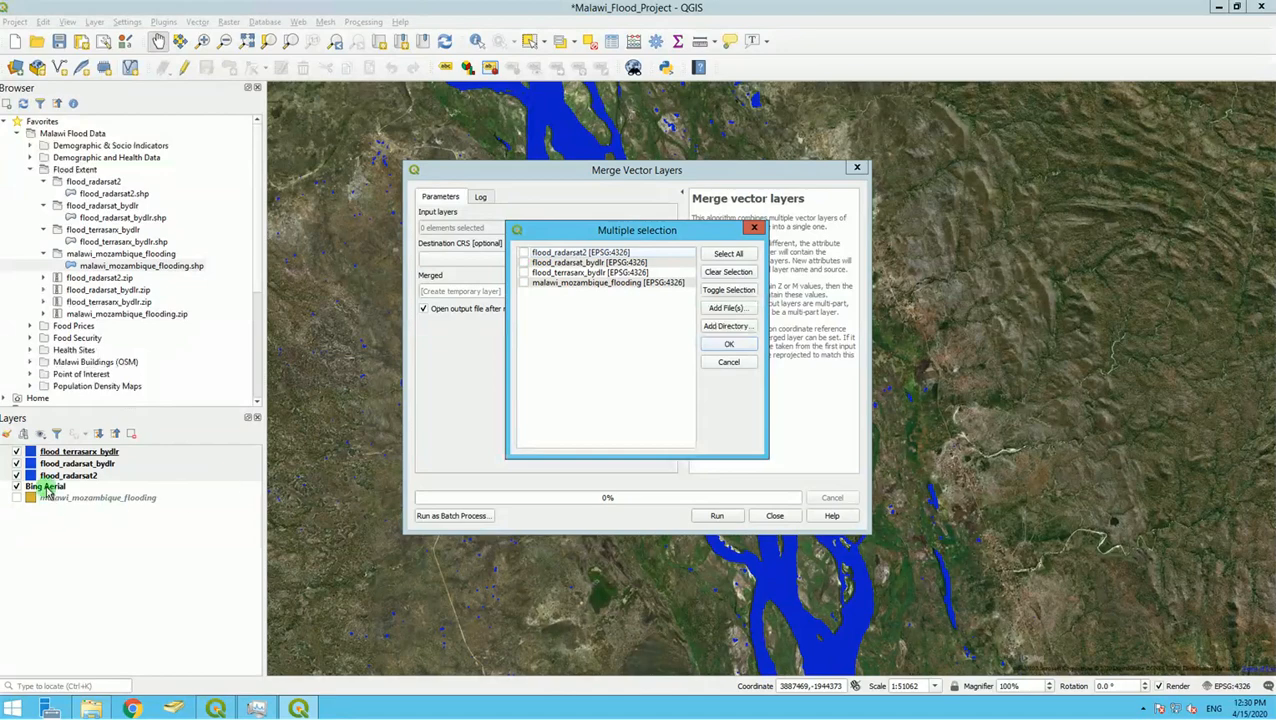
left_click(522, 255)
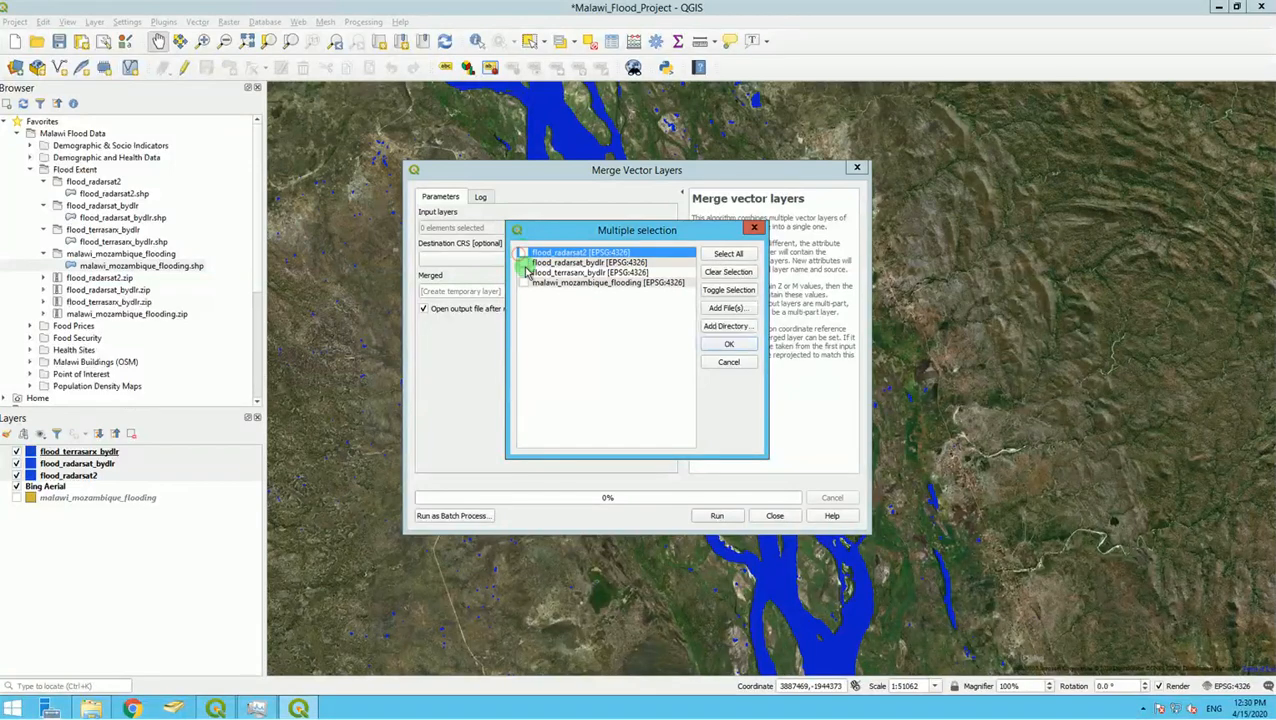
left_click(523, 262)
left_click(523, 272)
left_click(727, 350)
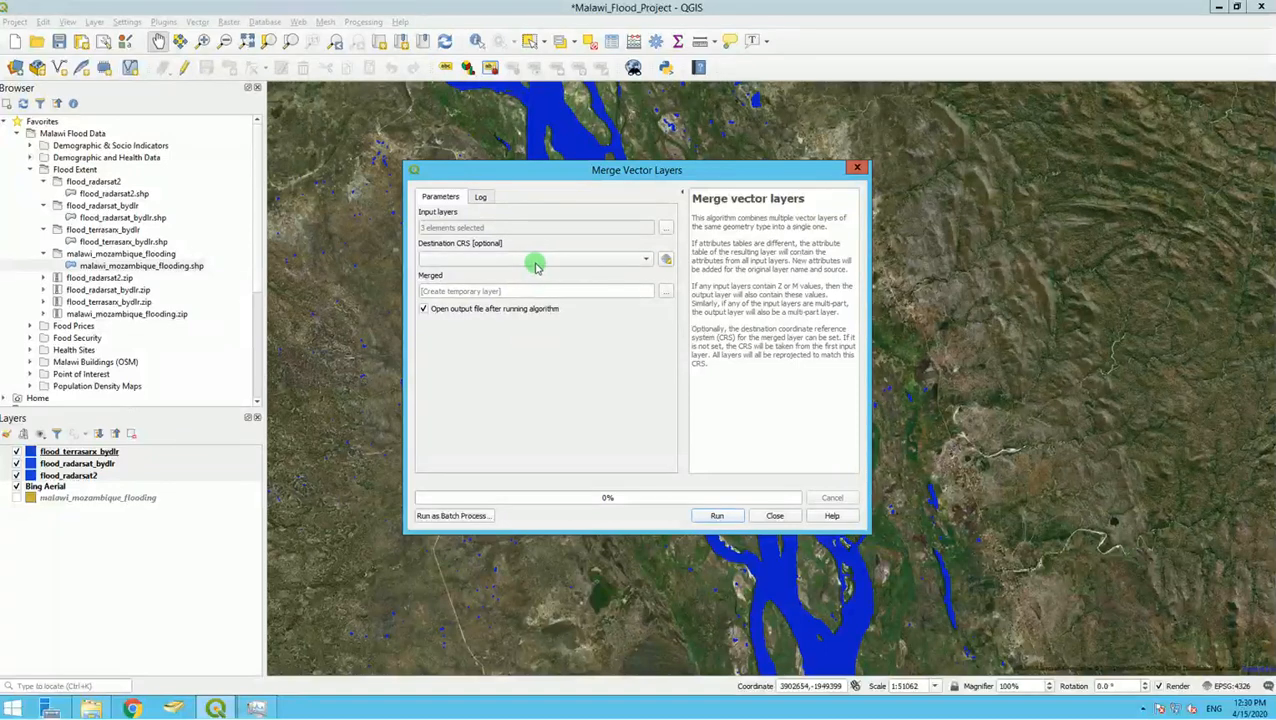
Step: Set the merge's destination CRS to EPSG:3857 - WGS 84 / Pseudo-Mercator
left_click(668, 262)
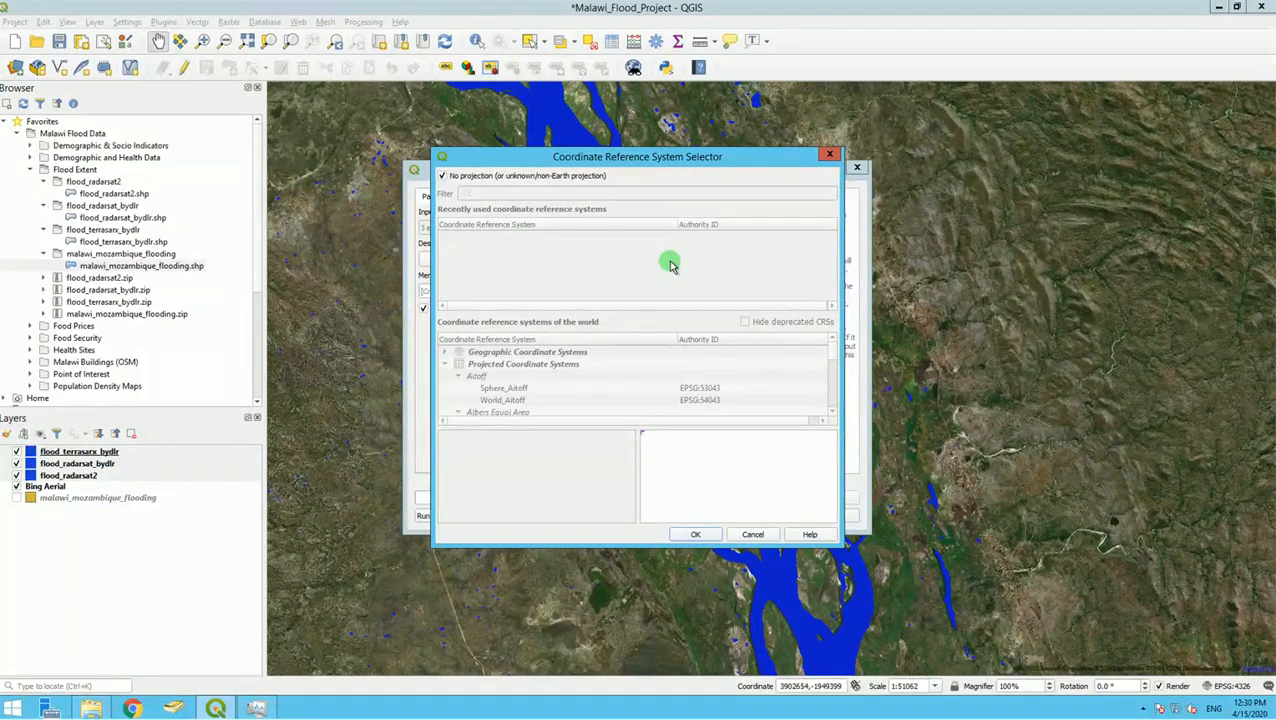
left_click(443, 177)
left_click(444, 177)
left_click(444, 177)
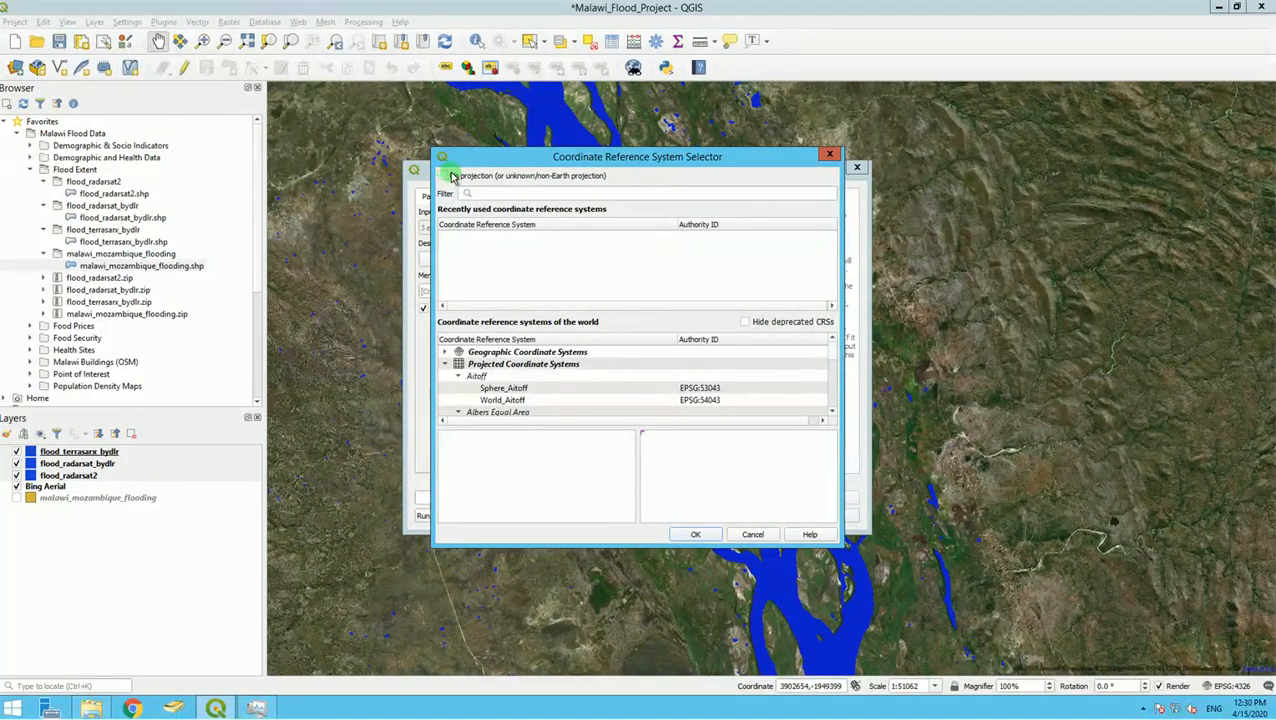
left_click(488, 193)
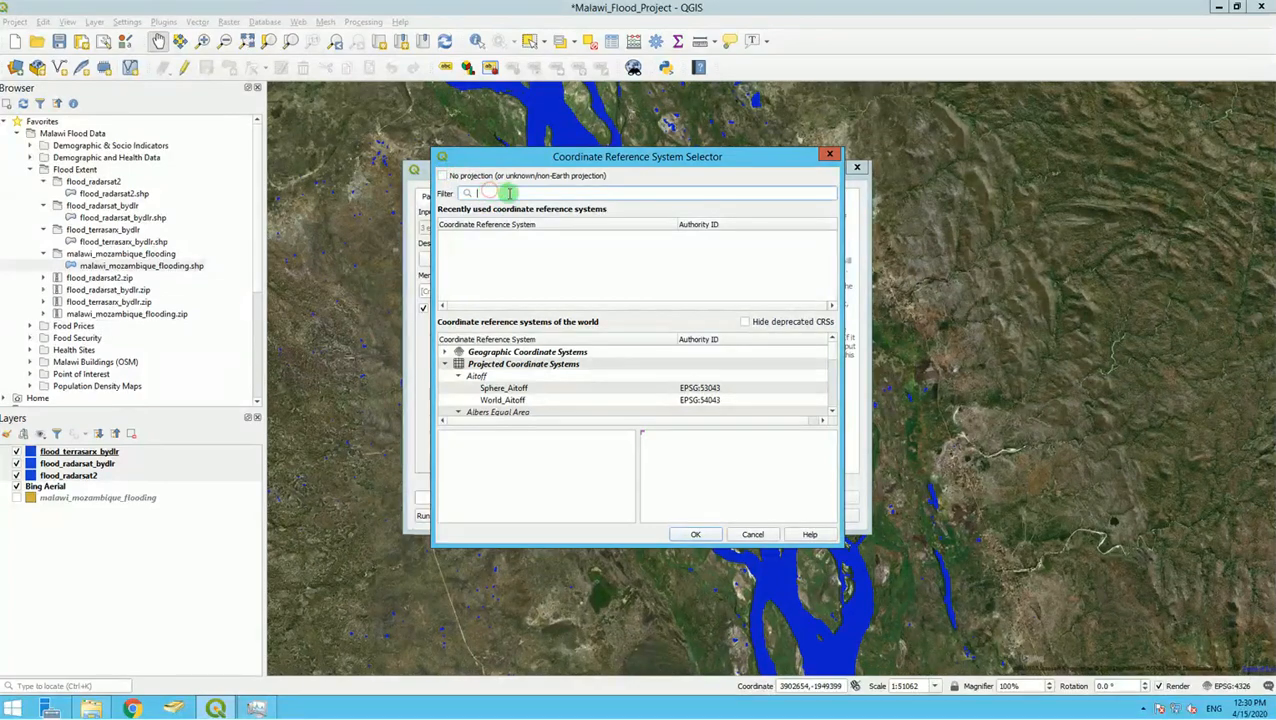
type("3")
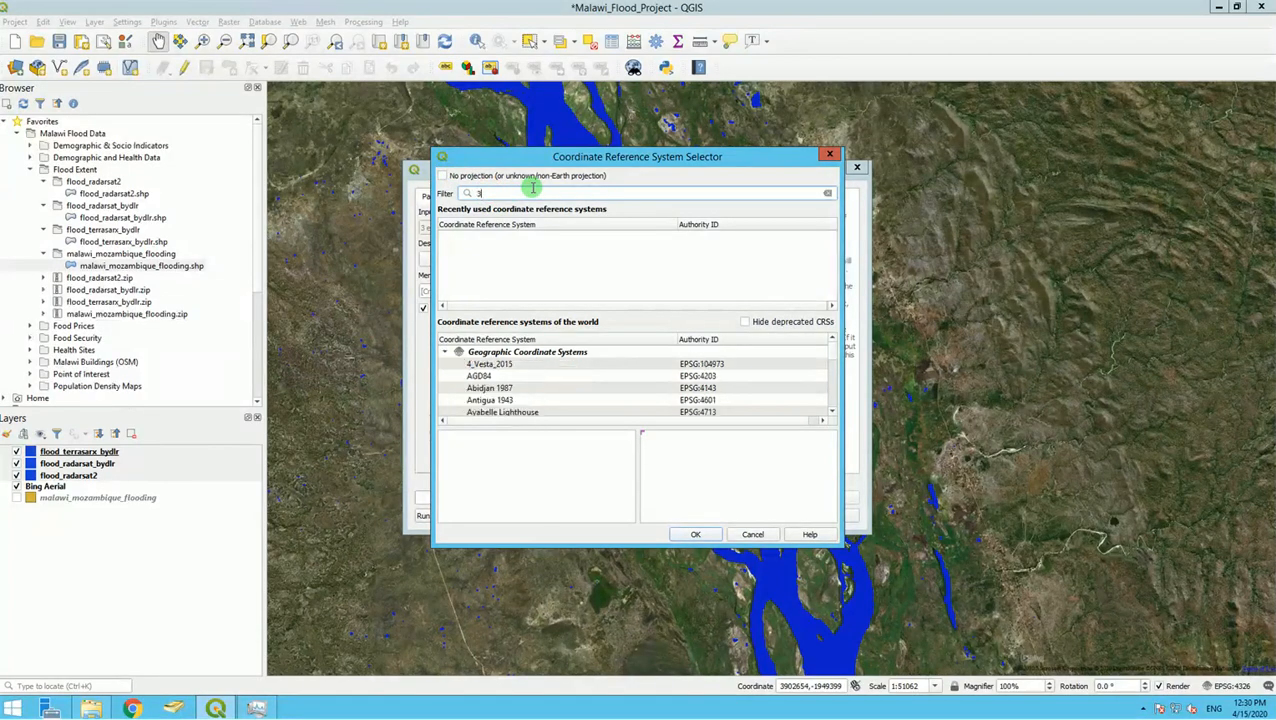
type("857")
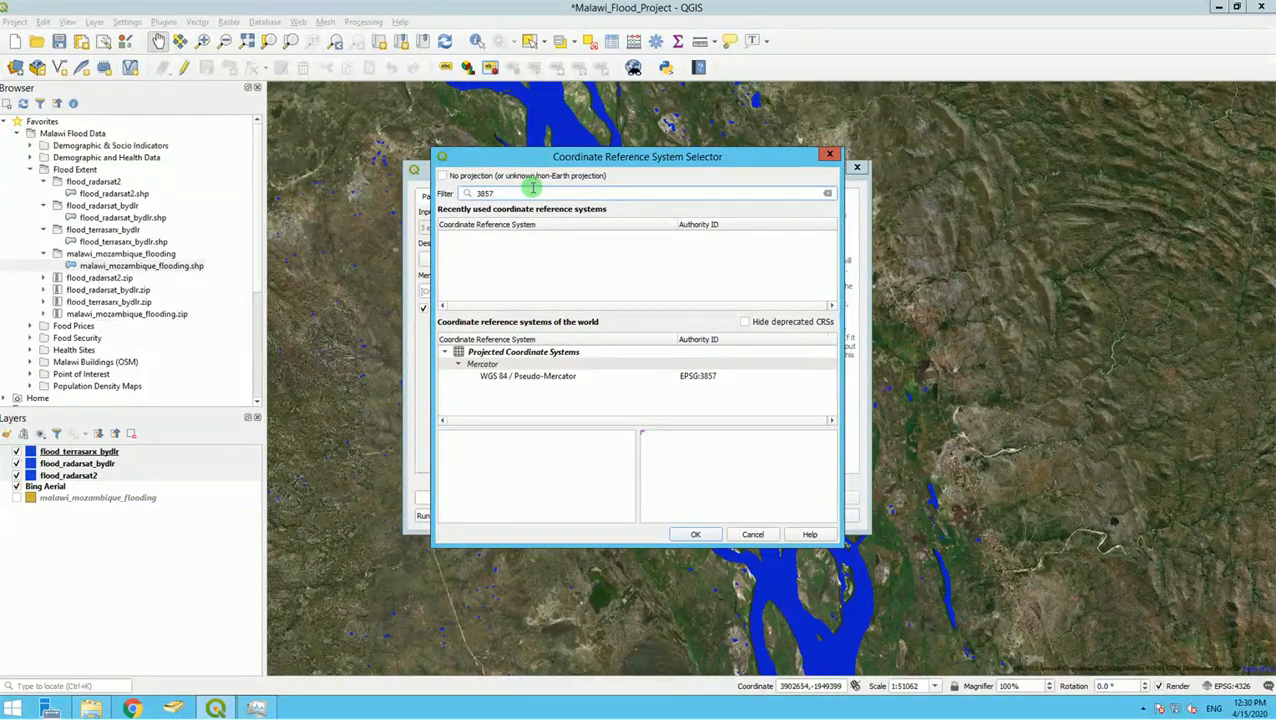
double_click(511, 378)
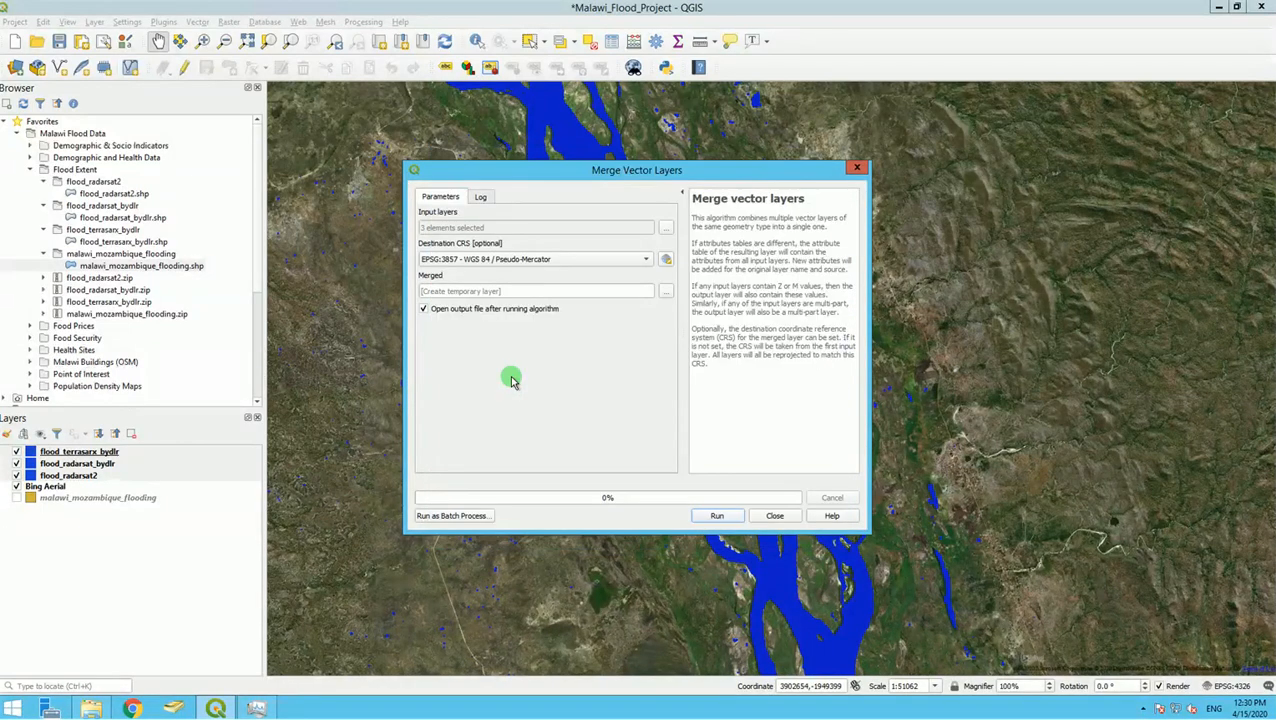
Step: Turn off opening the output after running and browse to the UNICEF Malawi Flood Competition folder for saving the merged file
left_click(438, 290)
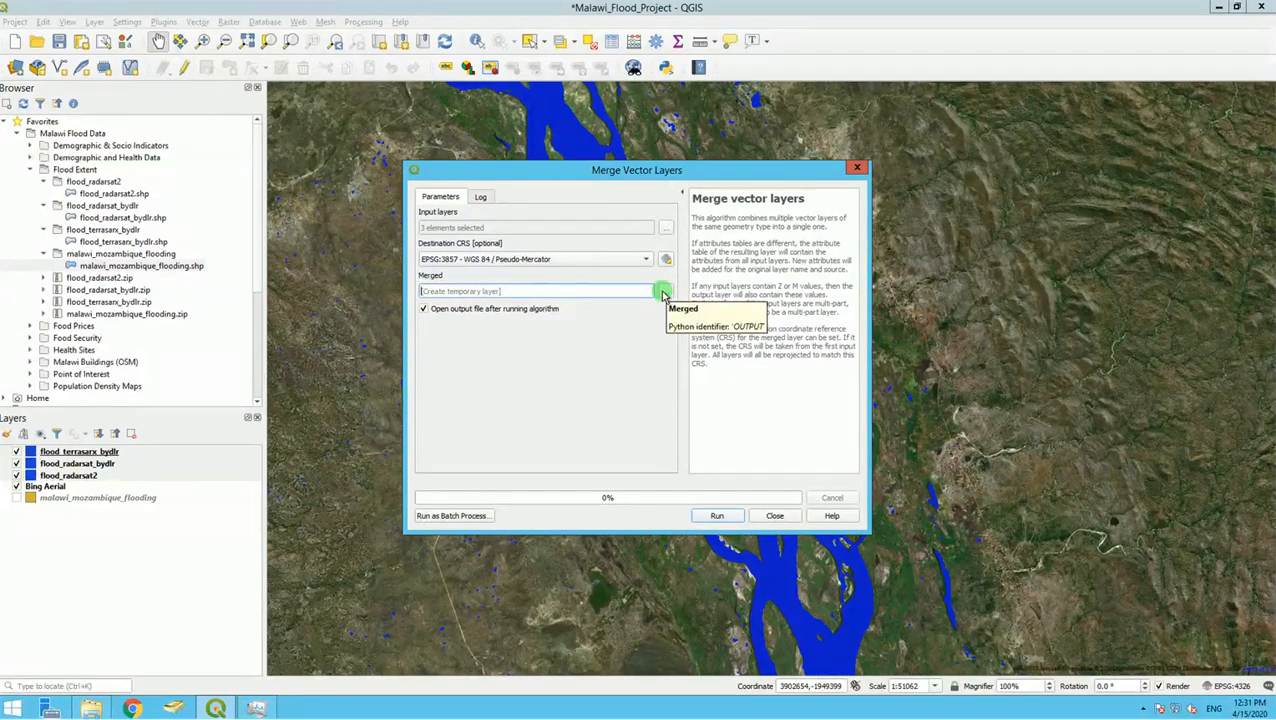
left_click(523, 312)
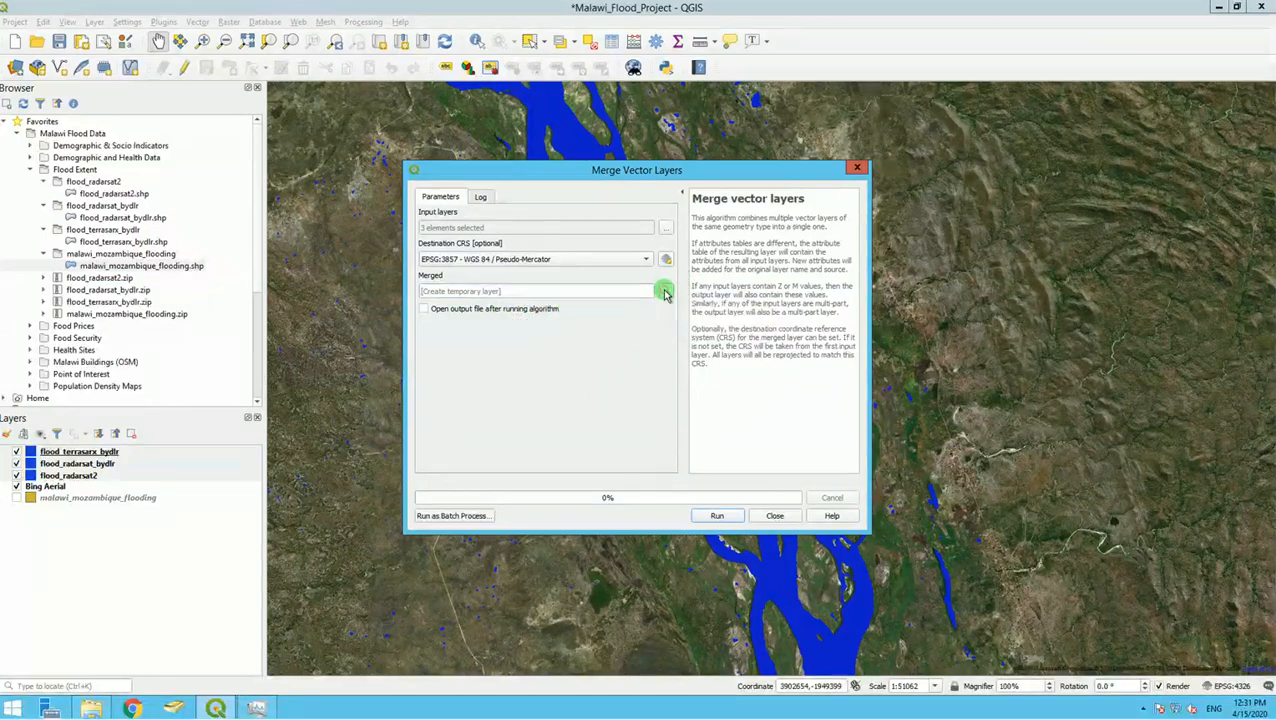
left_click(666, 291)
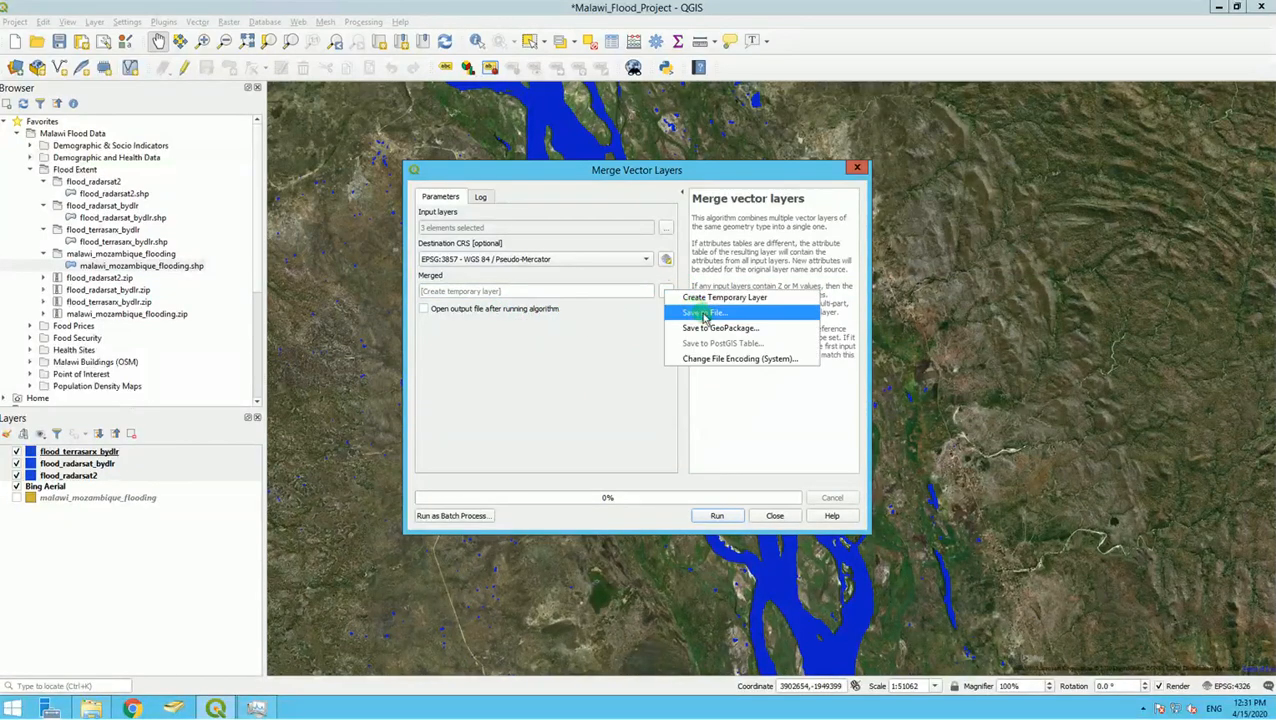
left_click(706, 314)
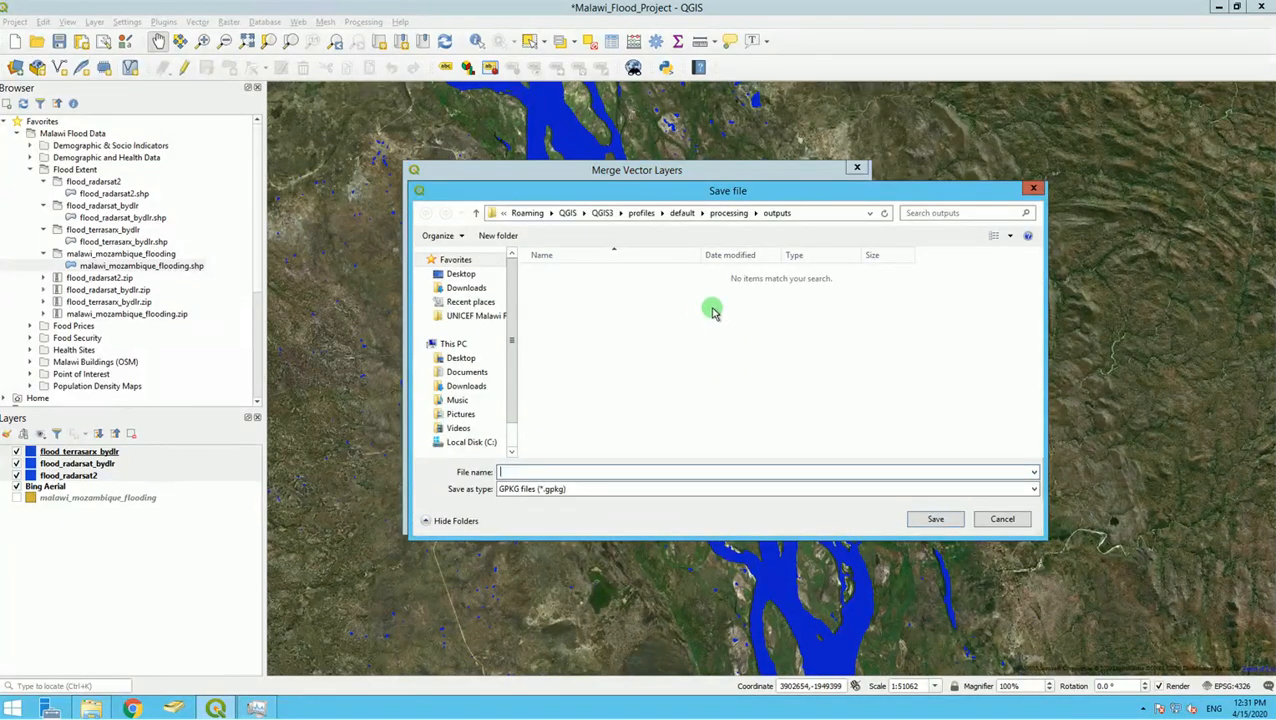
left_click(462, 322)
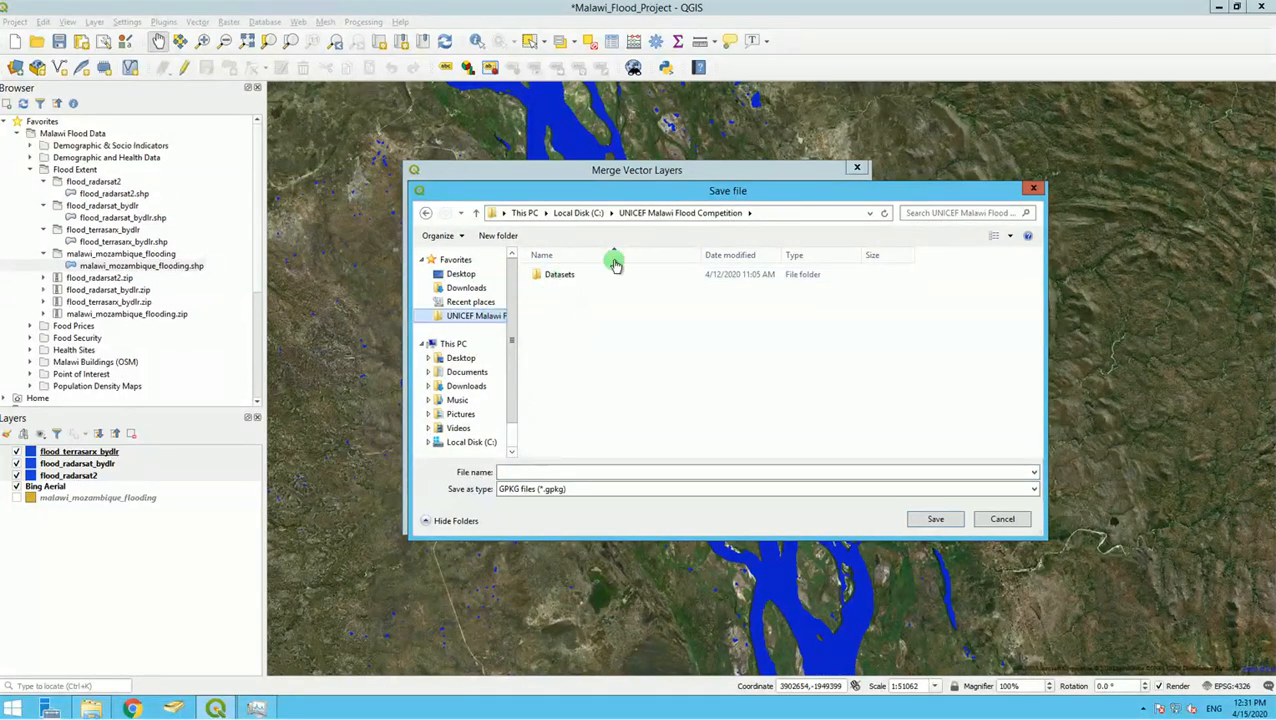
Step: Create a subfolder named Created_Shapefiles in the UNICEF Malawi Flood Competition folder
right_click(613, 342)
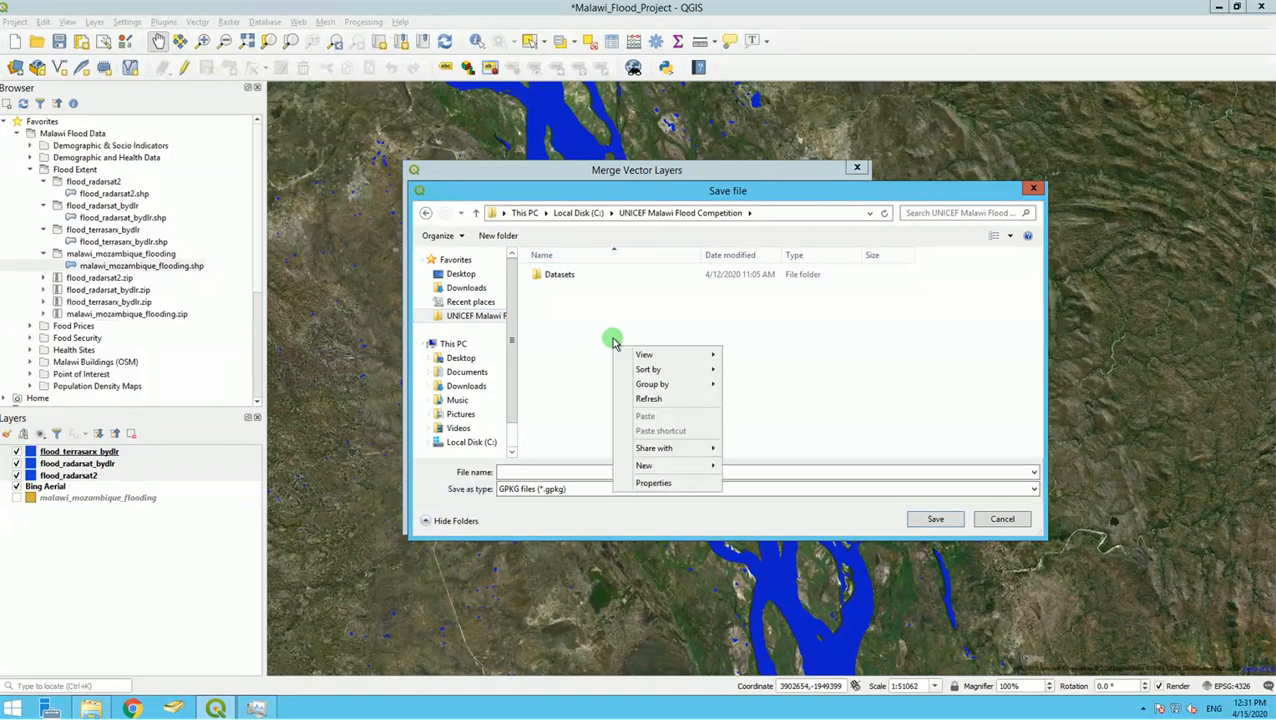
mouse_move(708, 465)
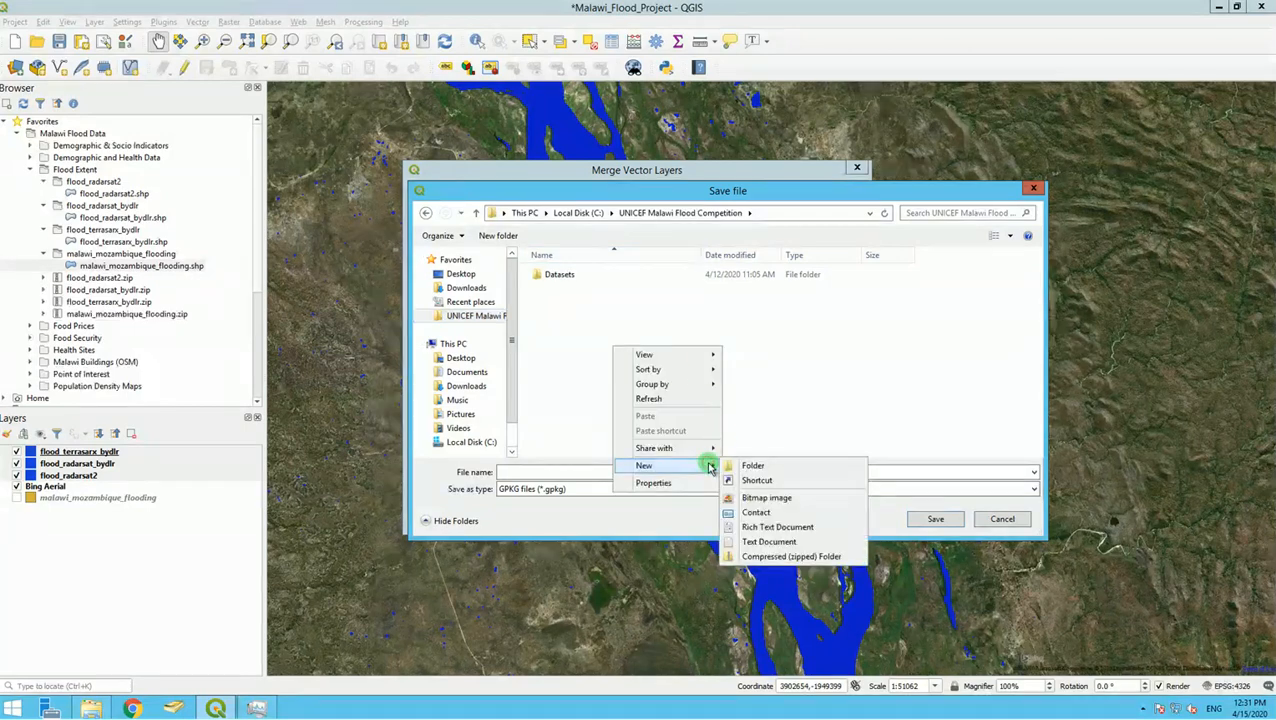
left_click(773, 467)
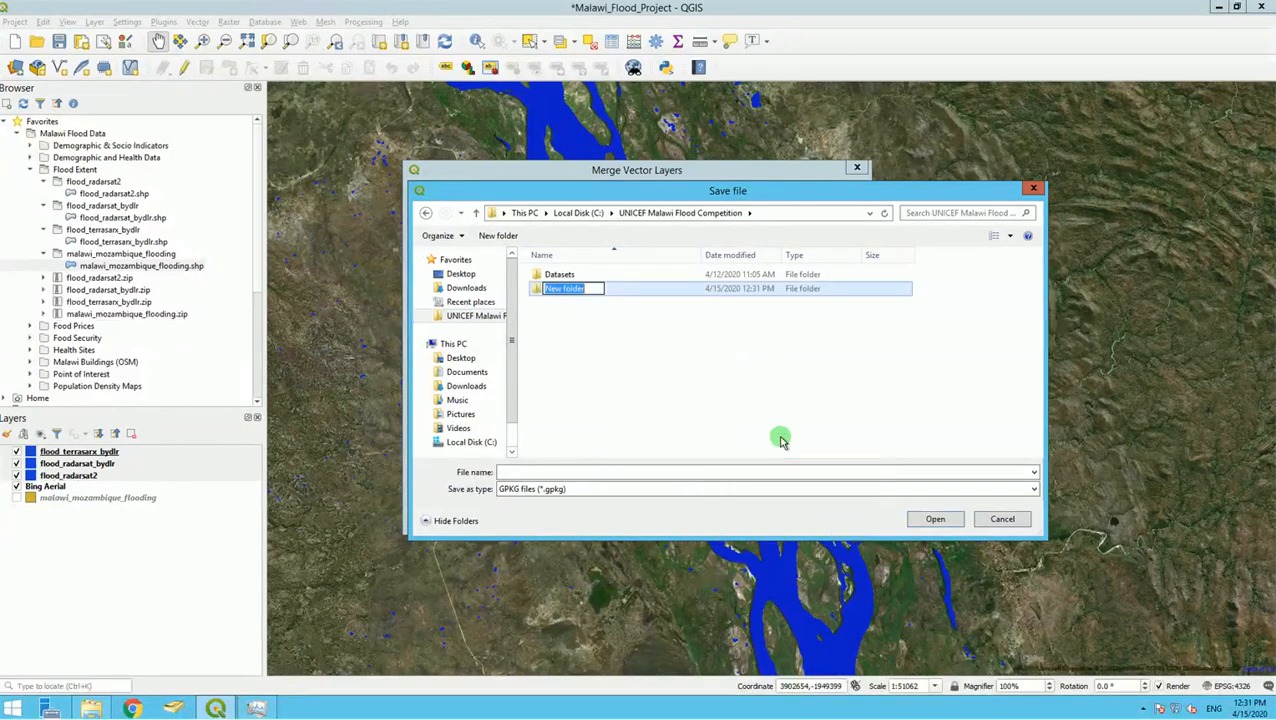
type("Created_Shapefiles")
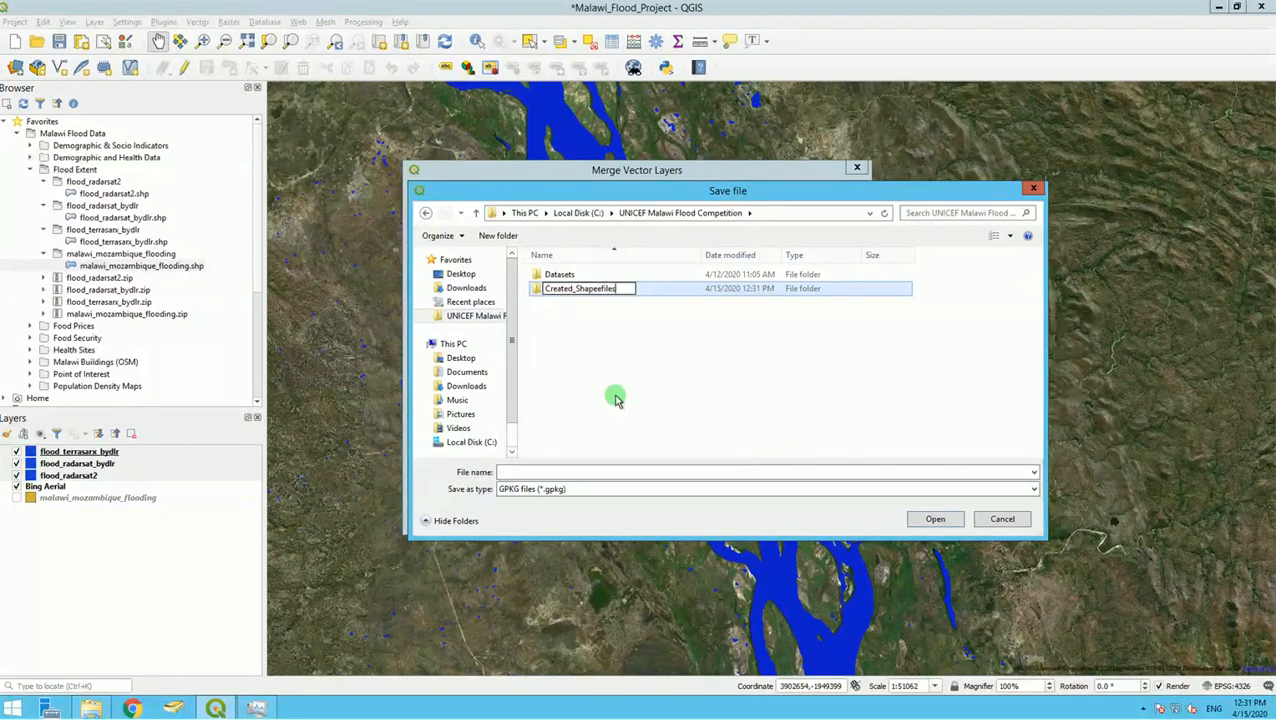
Step: Finish naming the new folder Created_Shapeefiles and open it as the save location
key("Return")
left_click(566, 275)
double_click(566, 275)
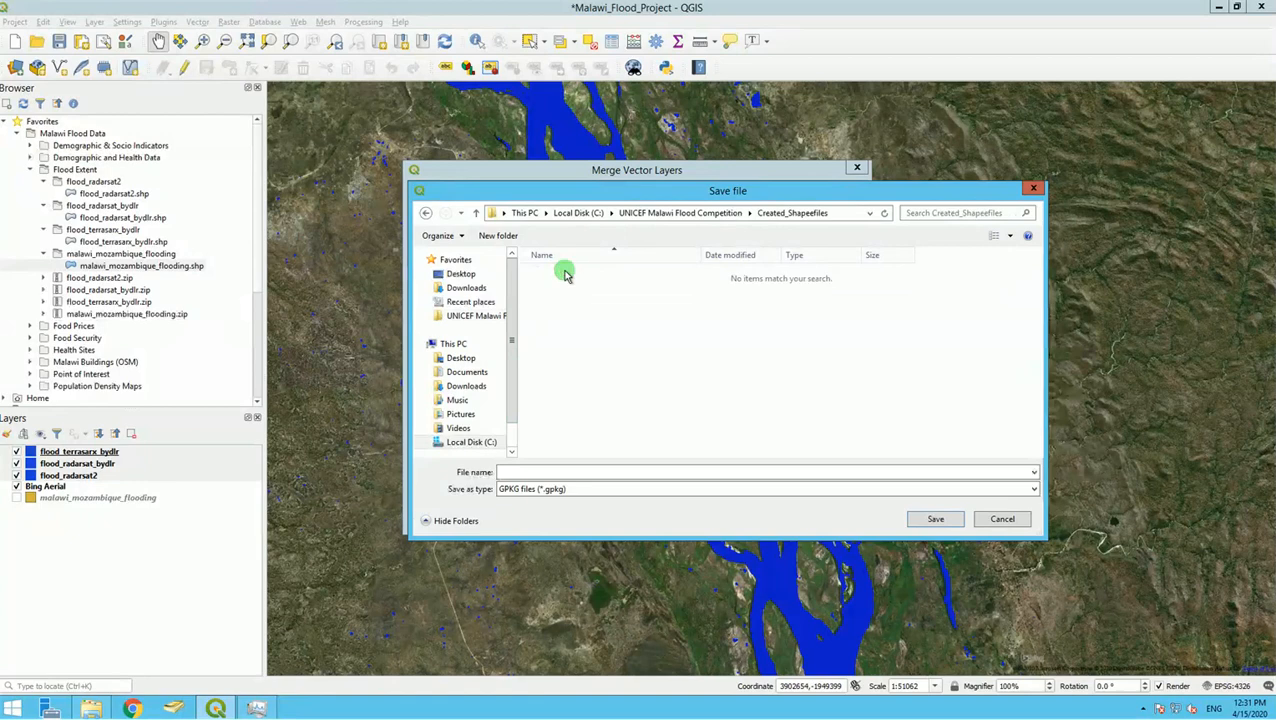
Step: Save the merged output as a SHP file named Flood_Data_merged, run the vector layer merge and close its dialog
left_click(570, 490)
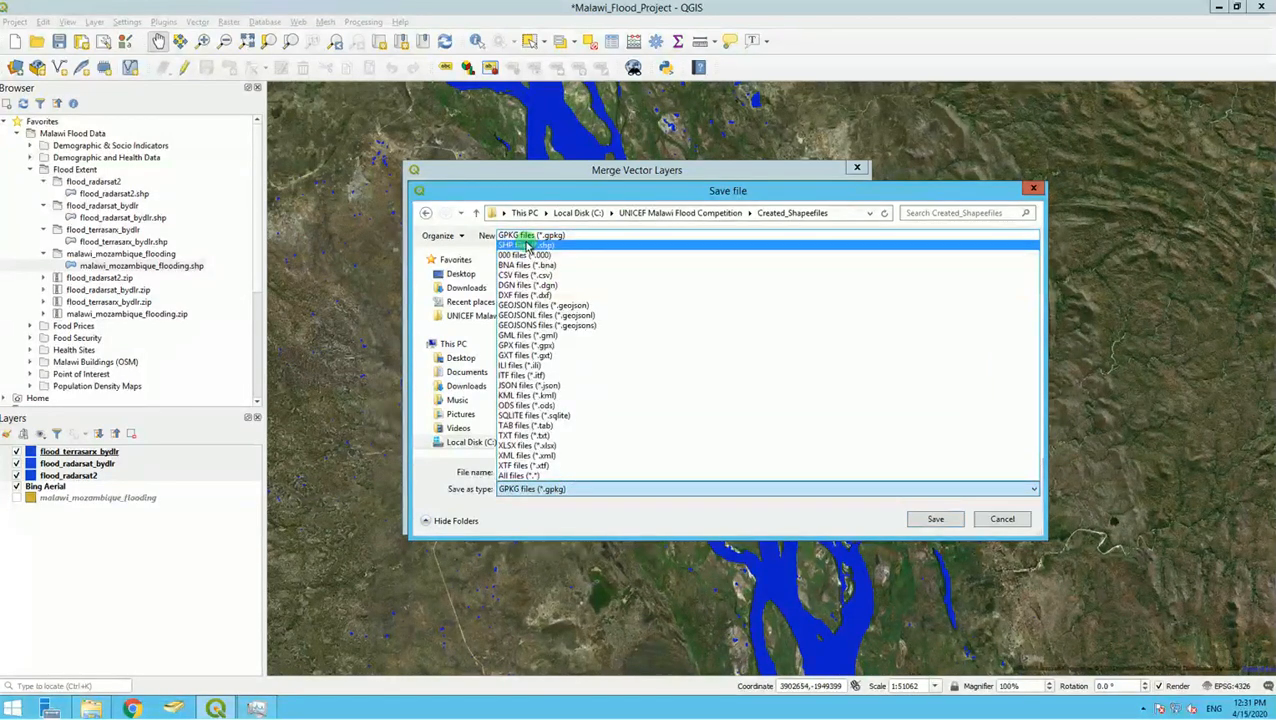
left_click(525, 245)
left_click(530, 470)
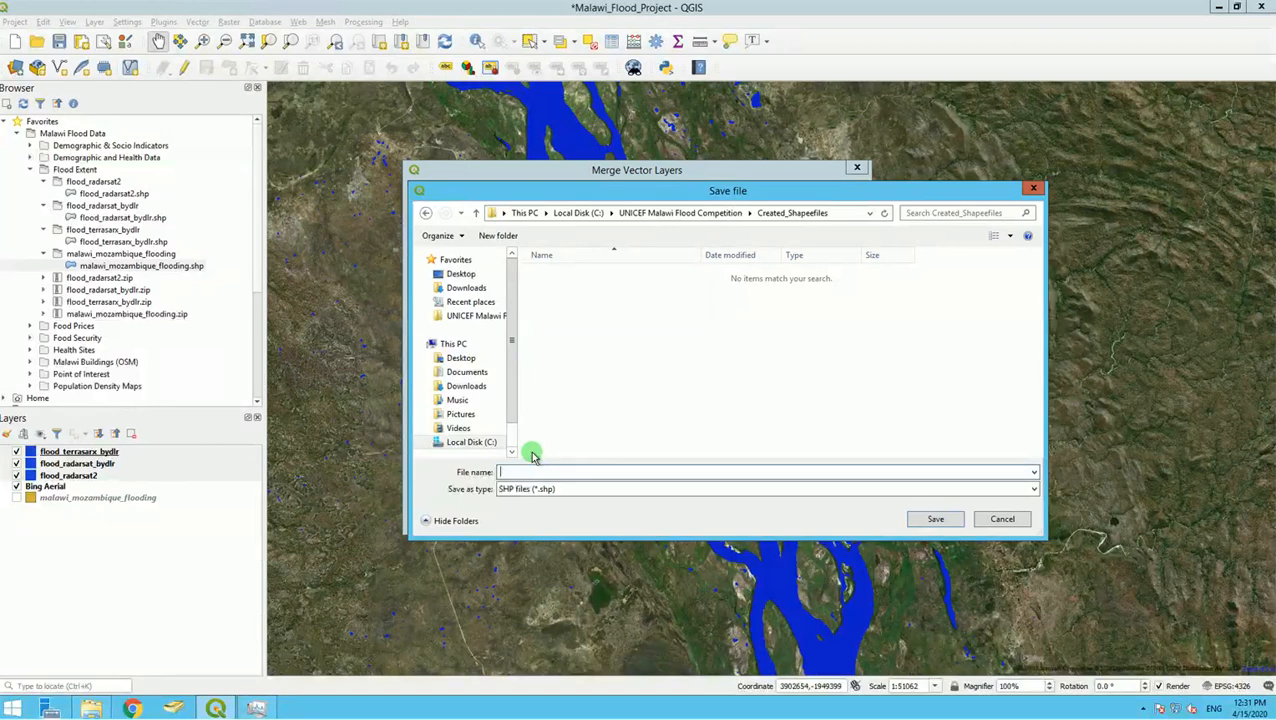
type("Flood_Data_merged")
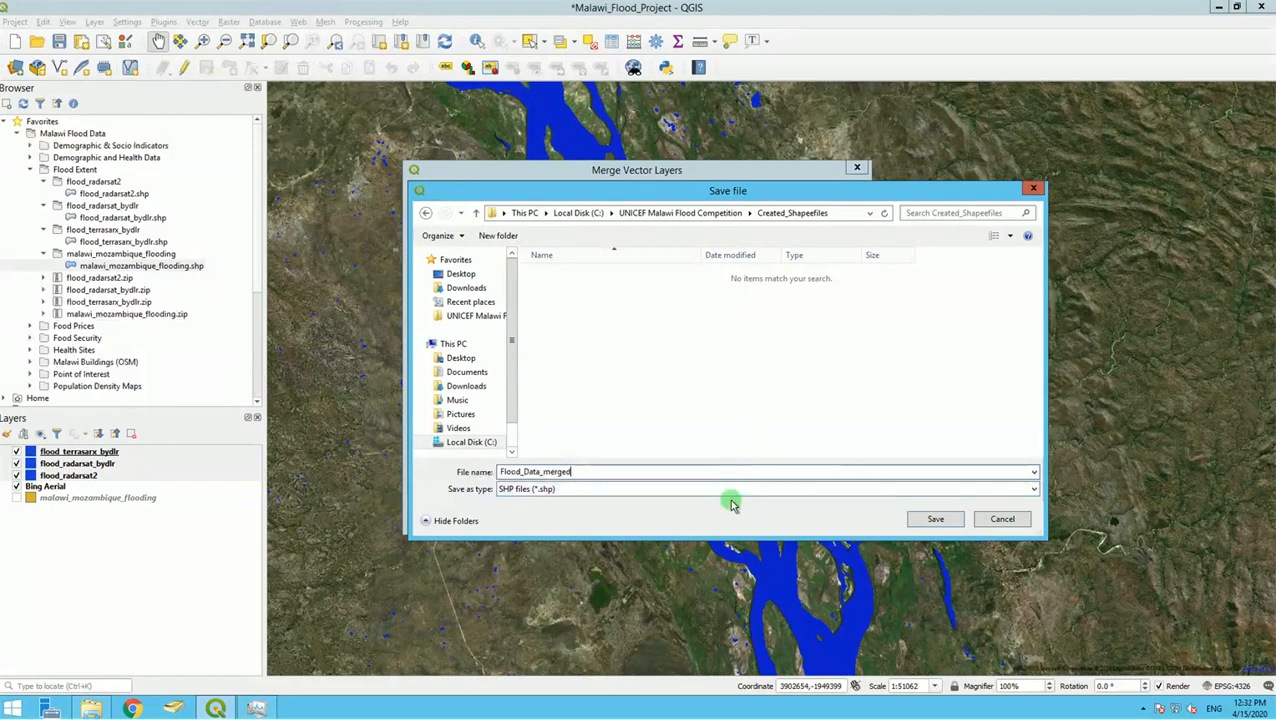
left_click(638, 489)
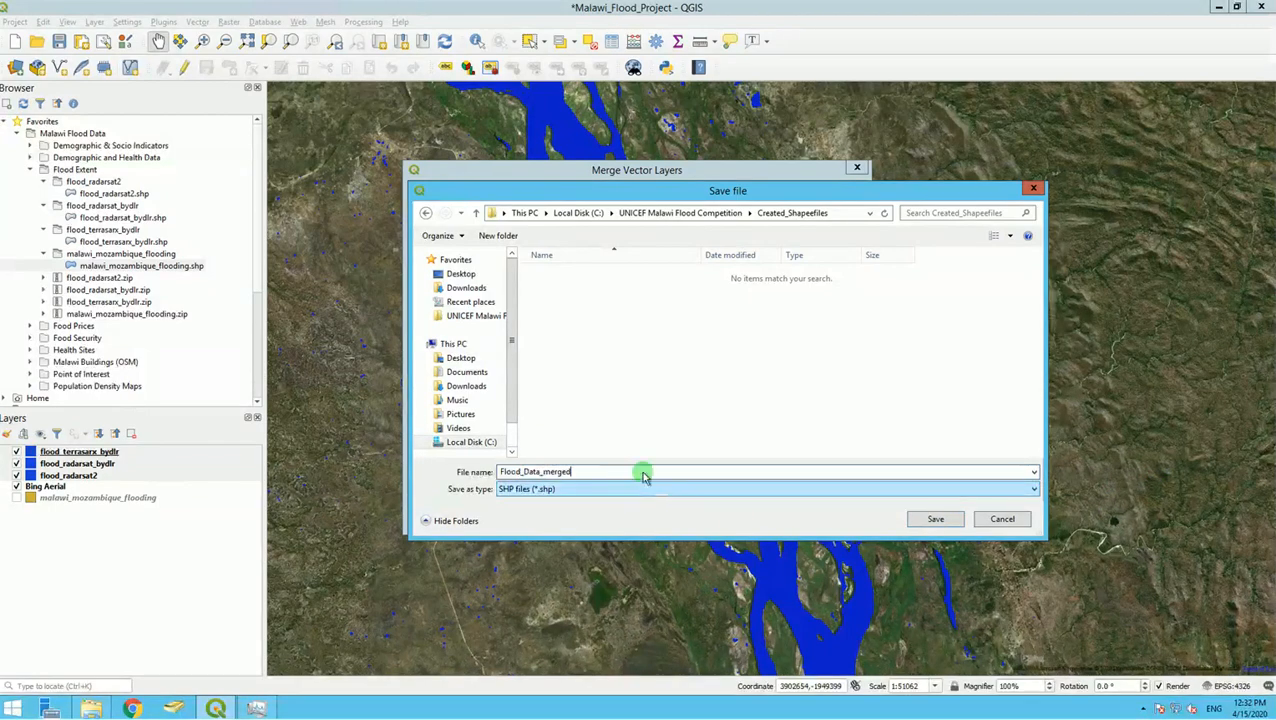
left_click(933, 519)
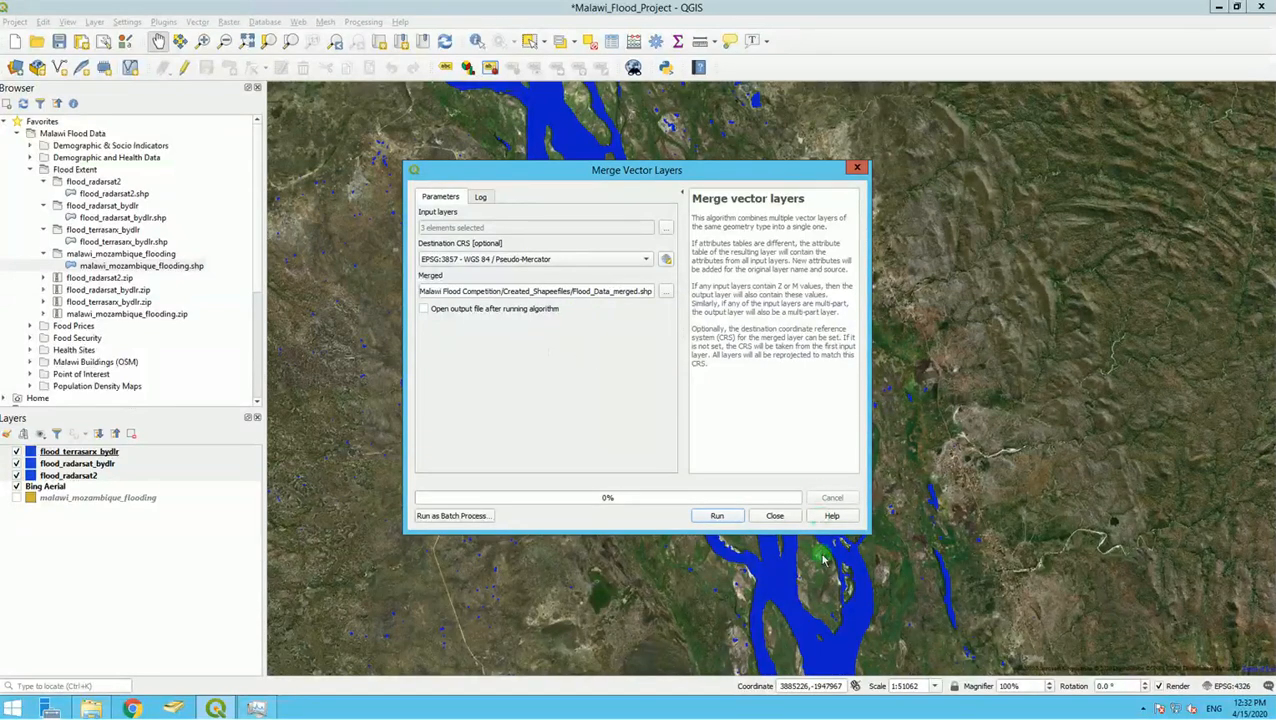
left_click(717, 518)
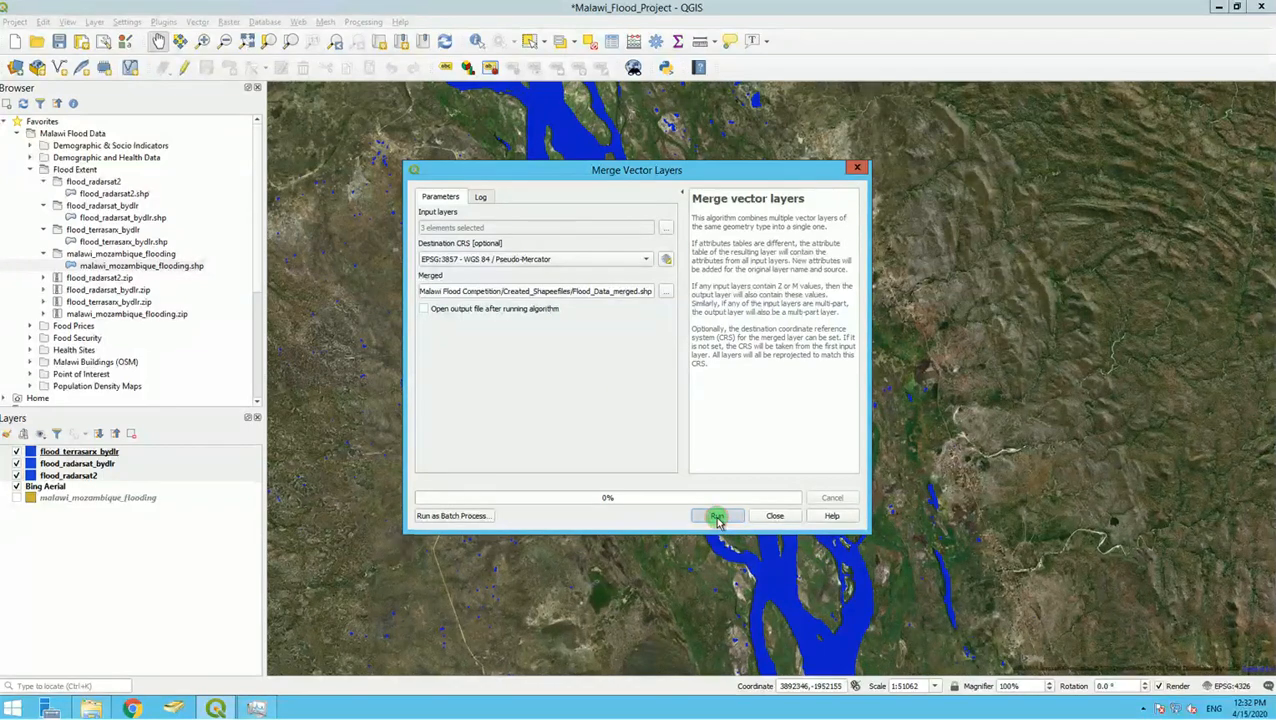
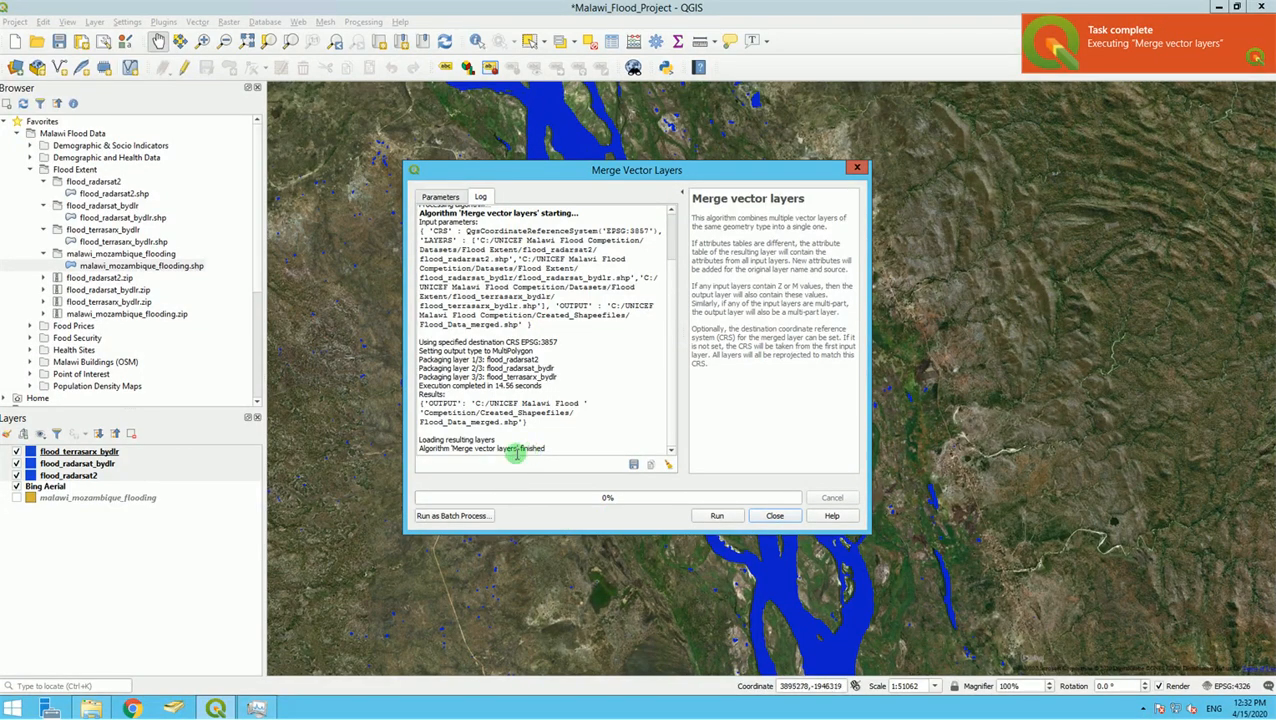
left_click(775, 516)
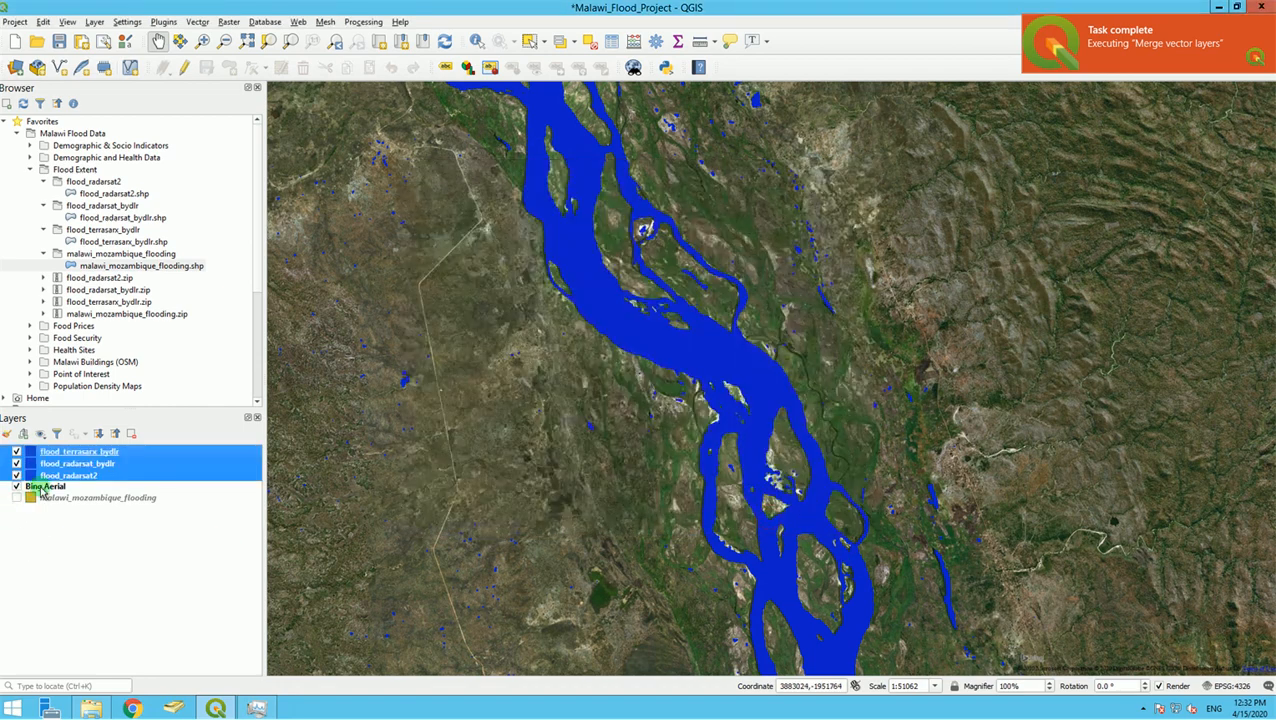
Step: Collapse the Flood Extent folder and the Malawi Flood Data favorite in the browser tree
left_click(31, 170)
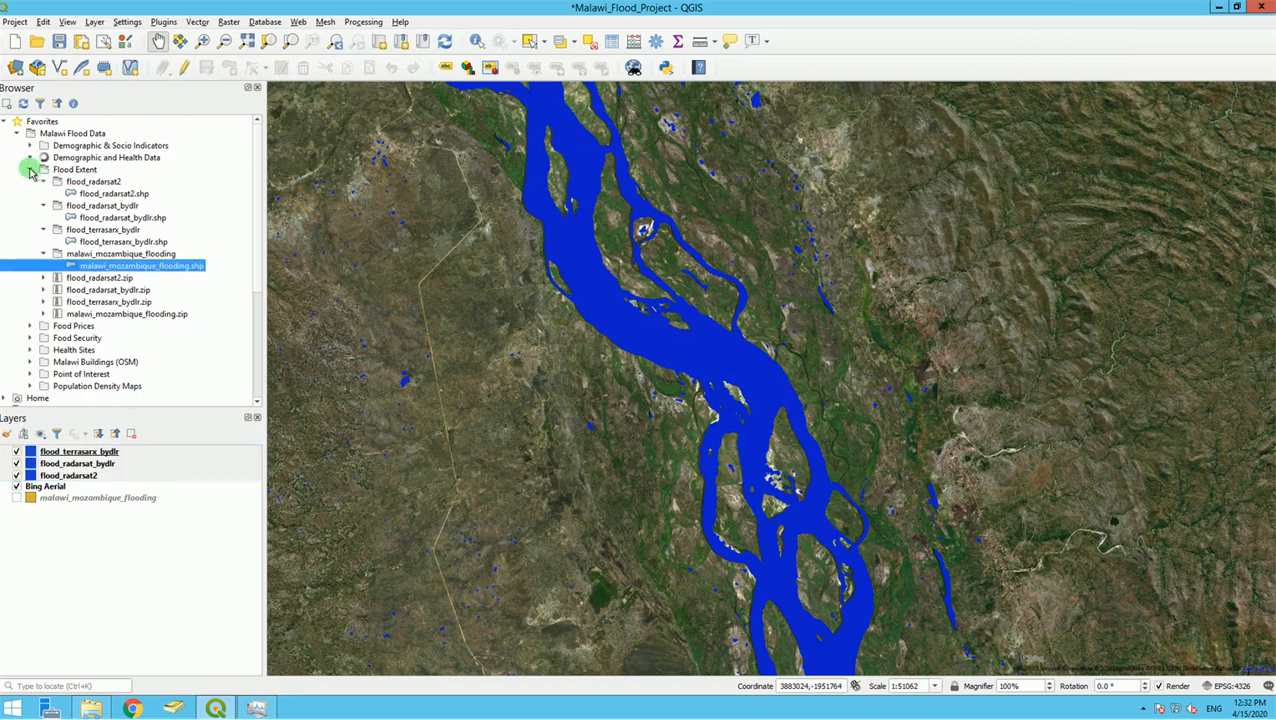
left_click(30, 157)
left_click(31, 170)
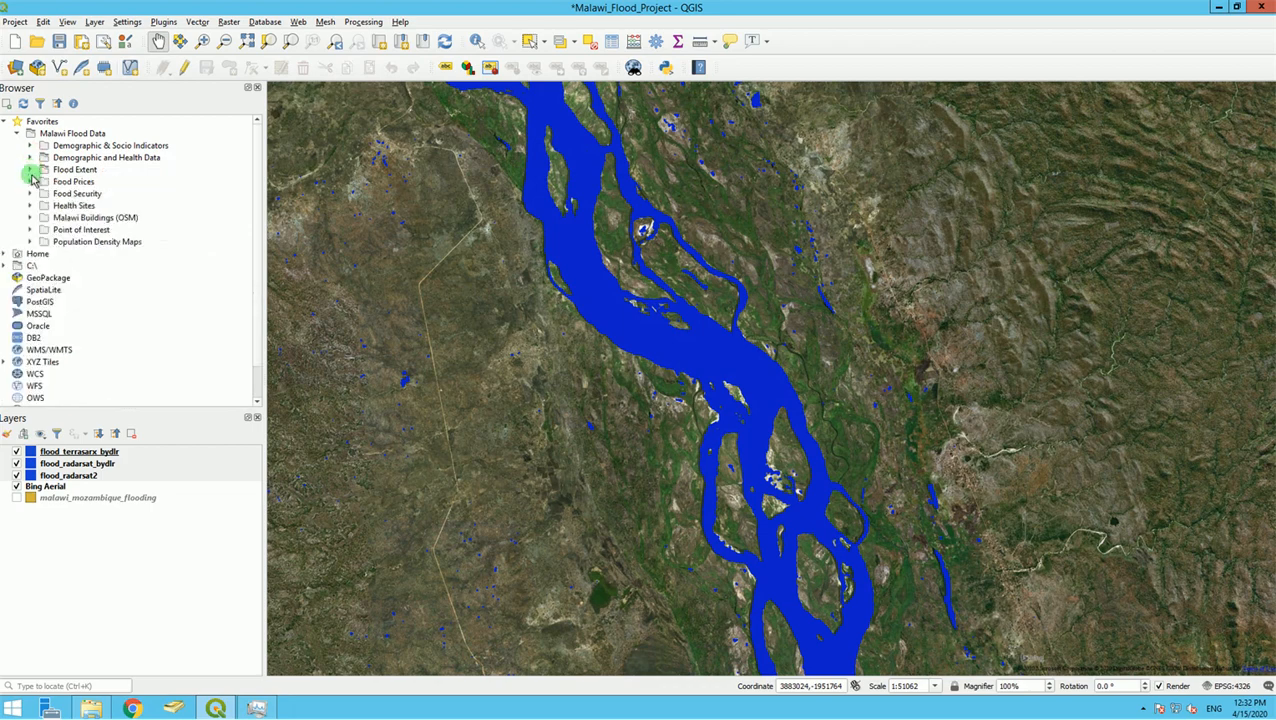
left_click(44, 121)
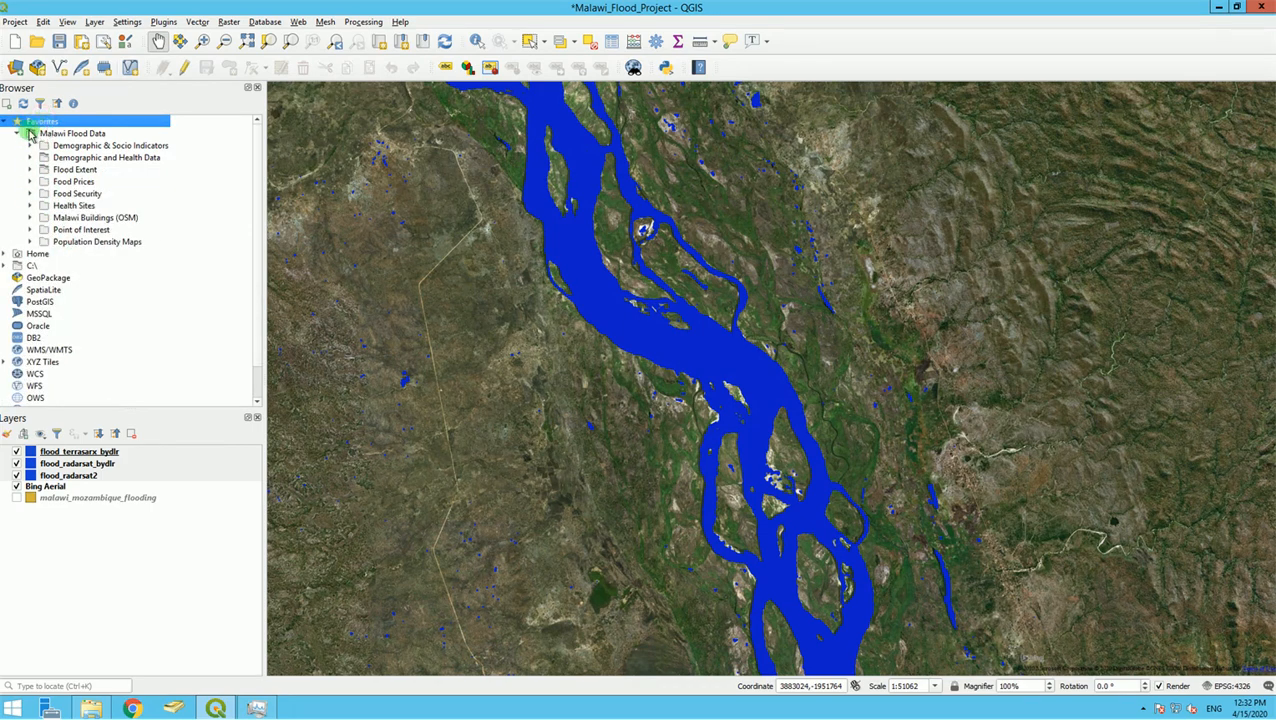
left_click(18, 134)
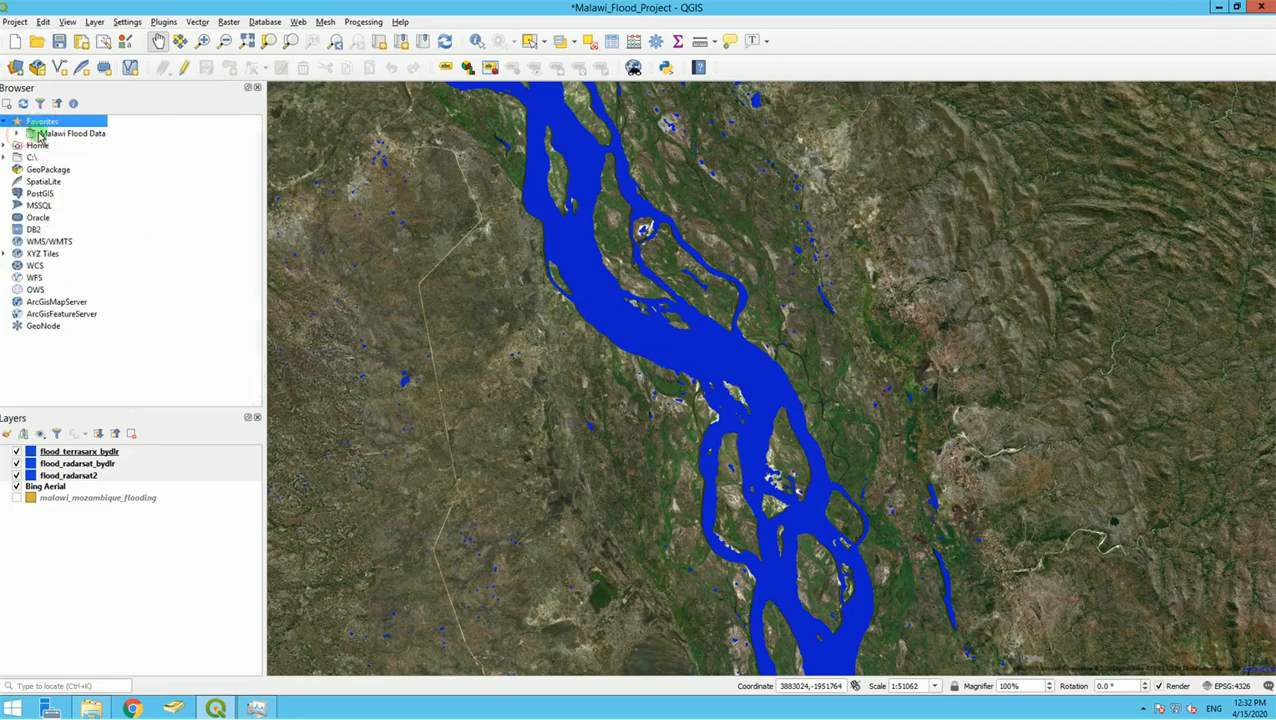
Step: Refresh the browser tree and check the contents of the Malawi Flood Data favorite
right_click(44, 122)
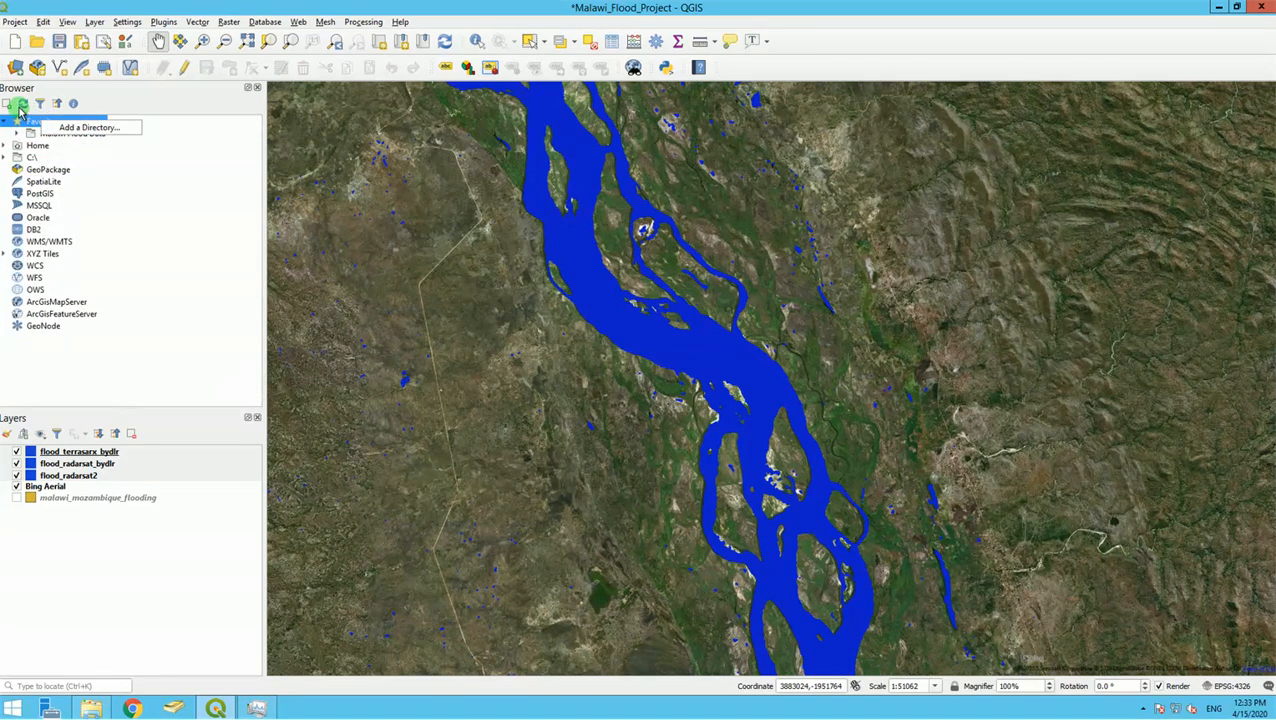
left_click(20, 108)
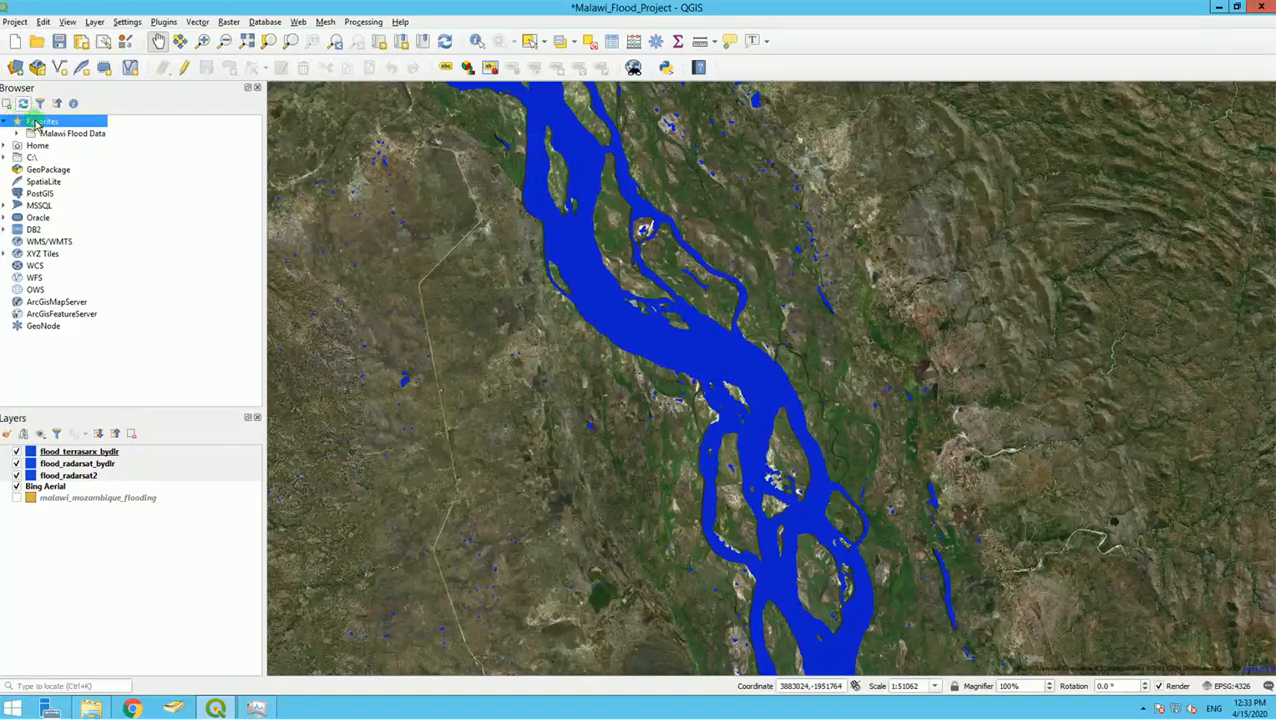
left_click(18, 133)
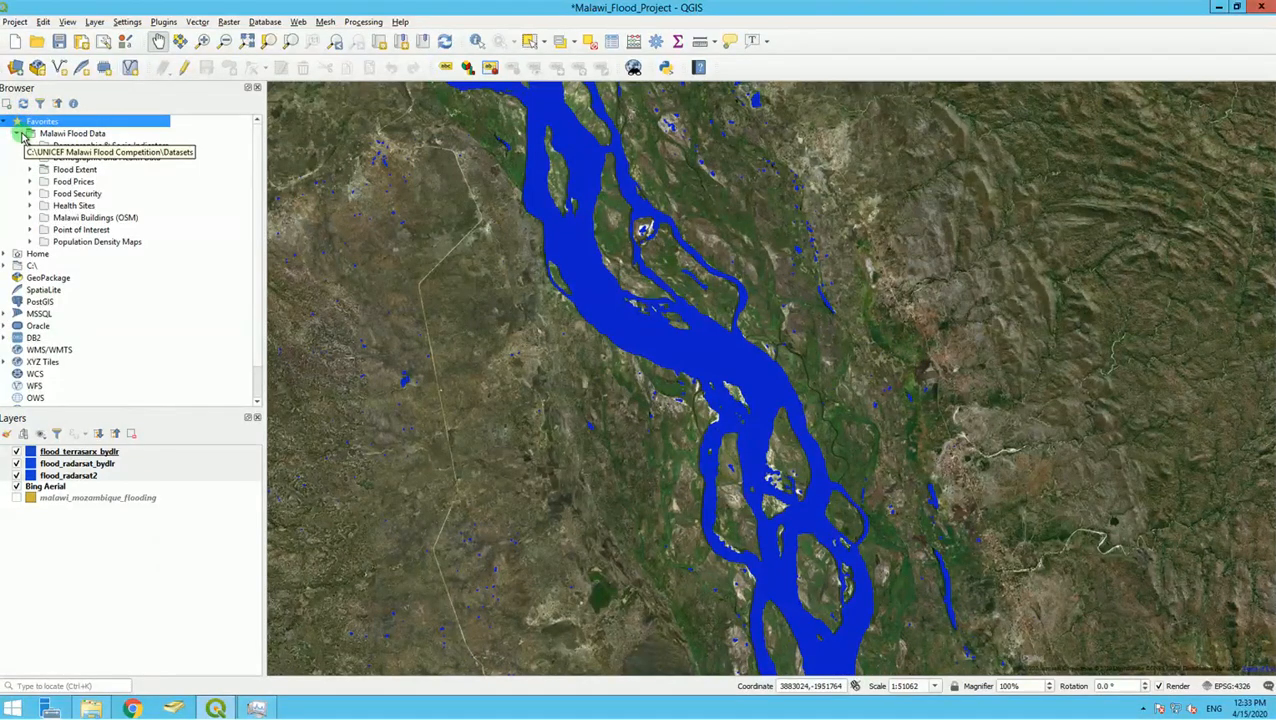
left_click(18, 133)
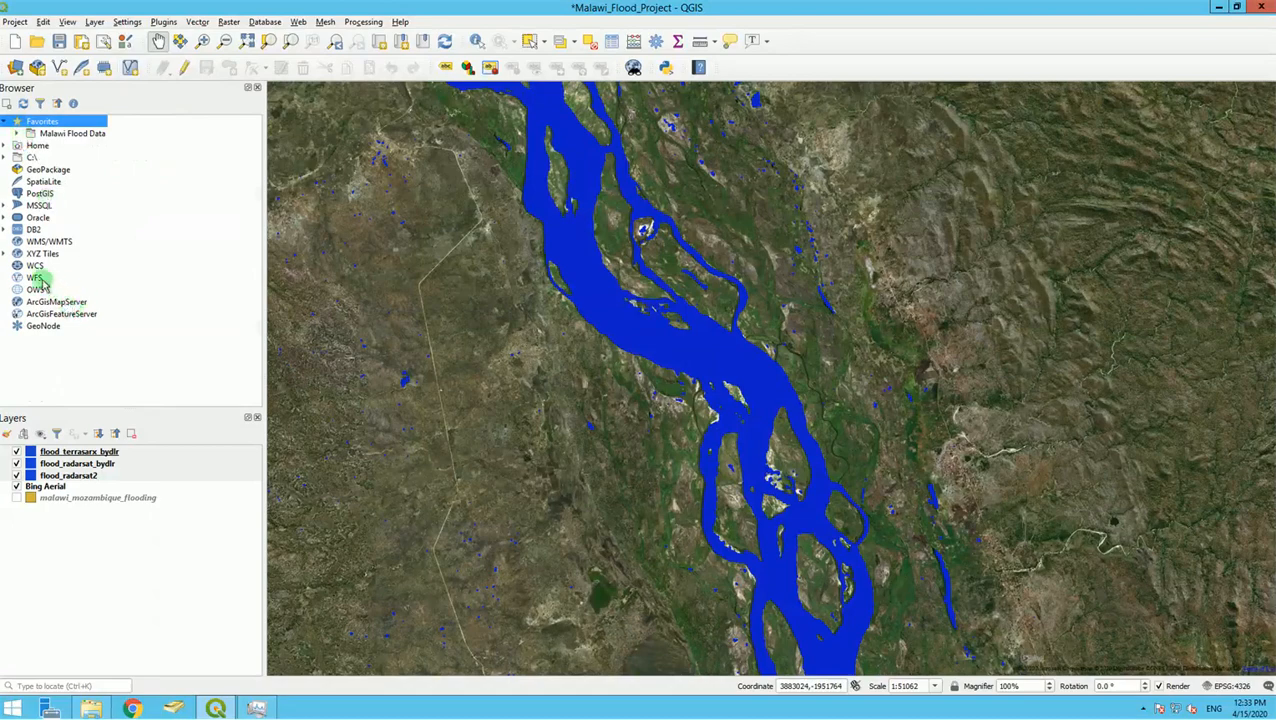
Step: Add the UNICEF Malawi Flood Competition folder on drive C to the browser favorites
left_click(5, 157)
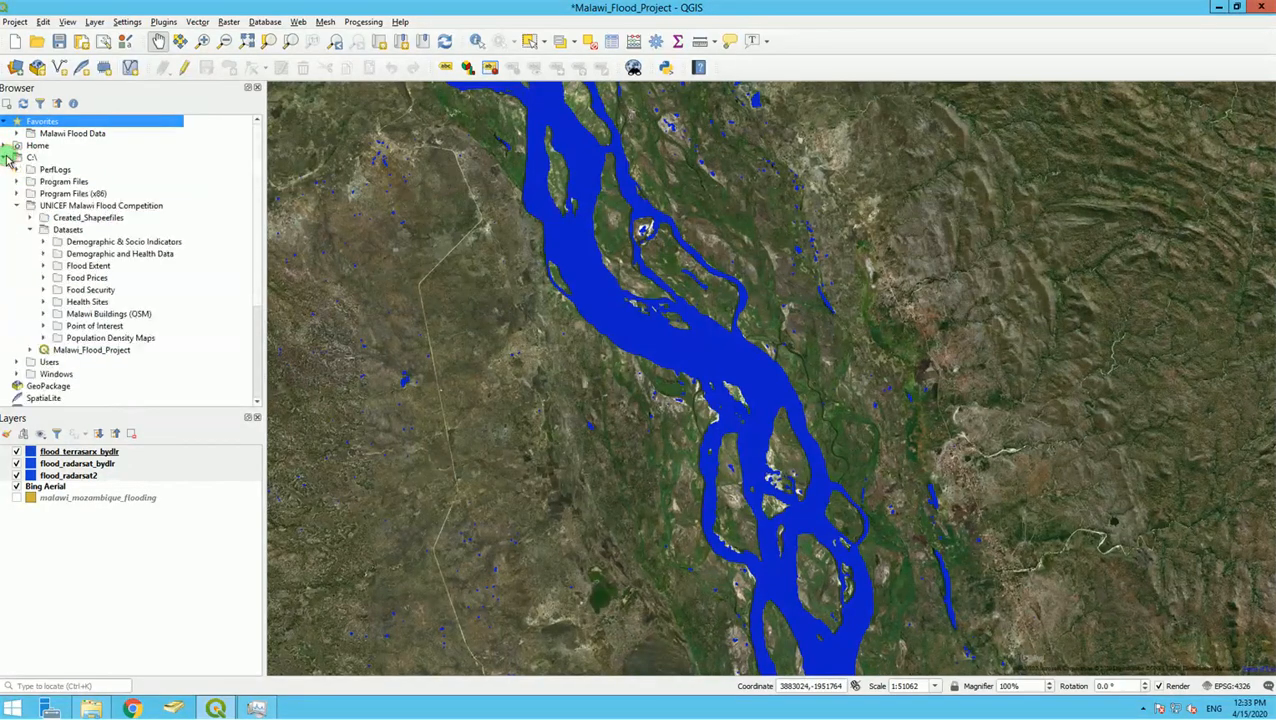
left_click(74, 217)
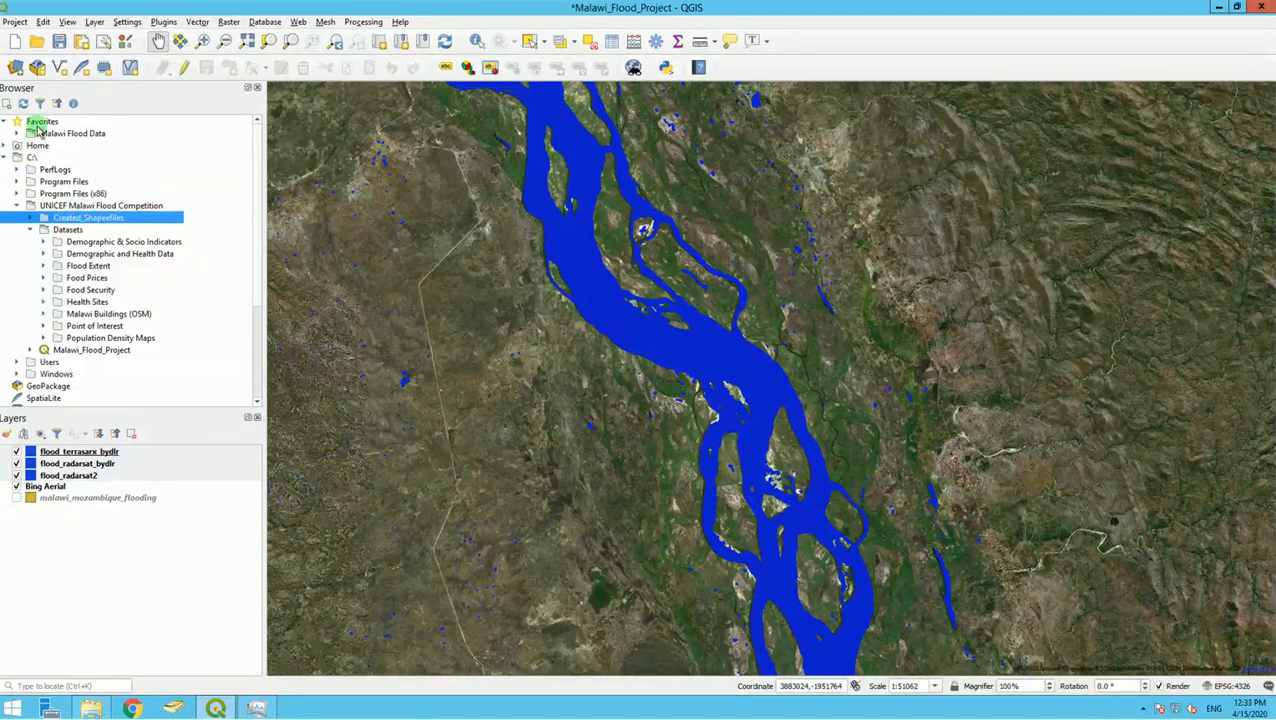
left_click(83, 205)
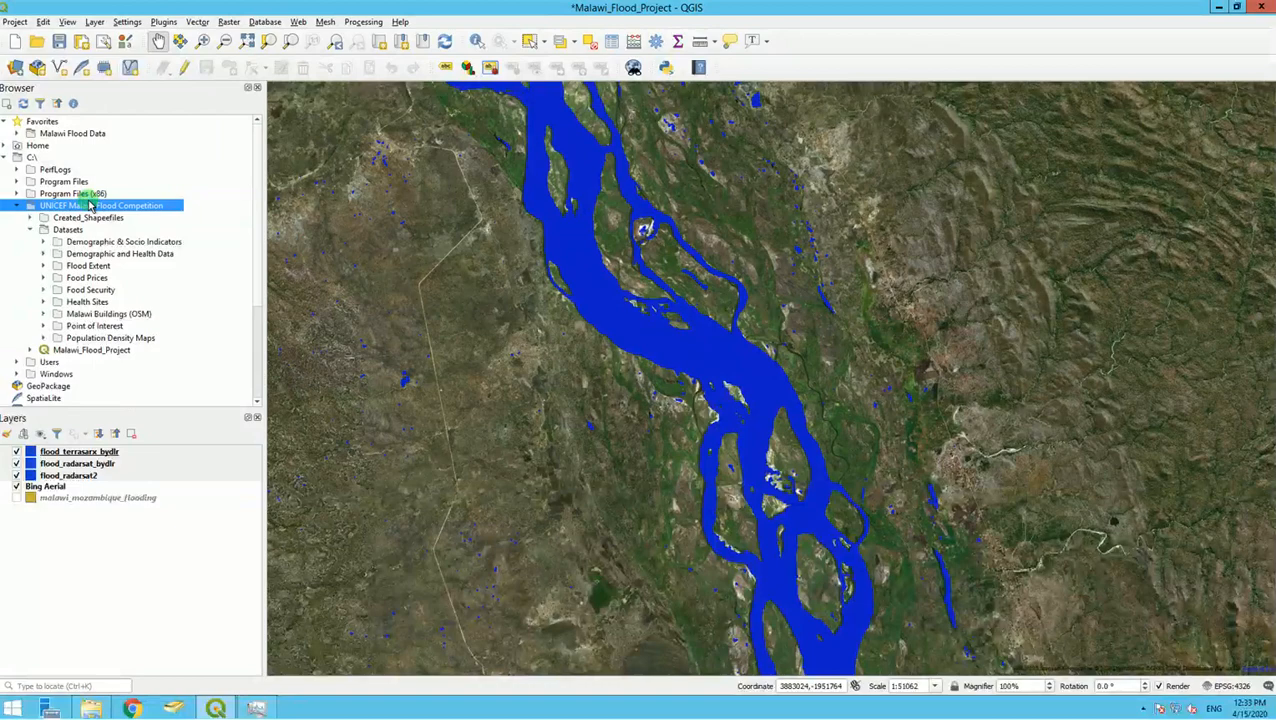
right_click(84, 205)
left_click(138, 224)
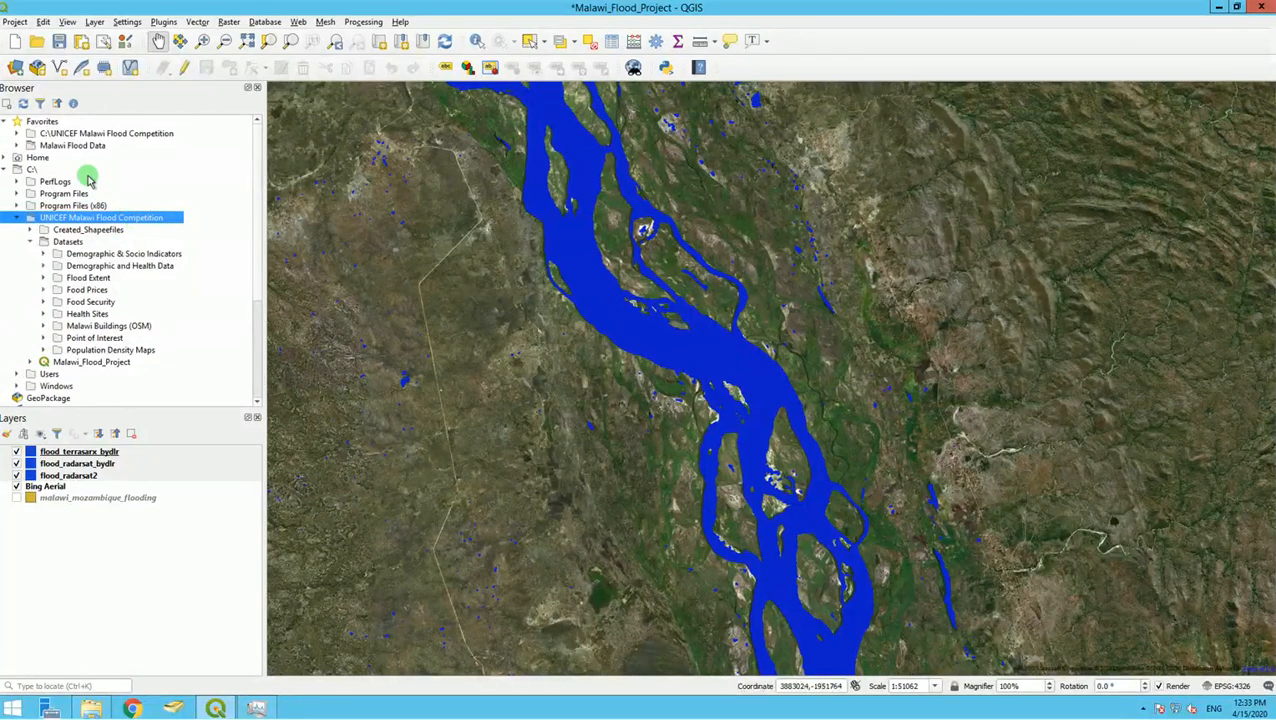
Step: Rename the new UNICEF Malawi Flood Competition favorite as Malawi Flood Data2
left_click(90, 134)
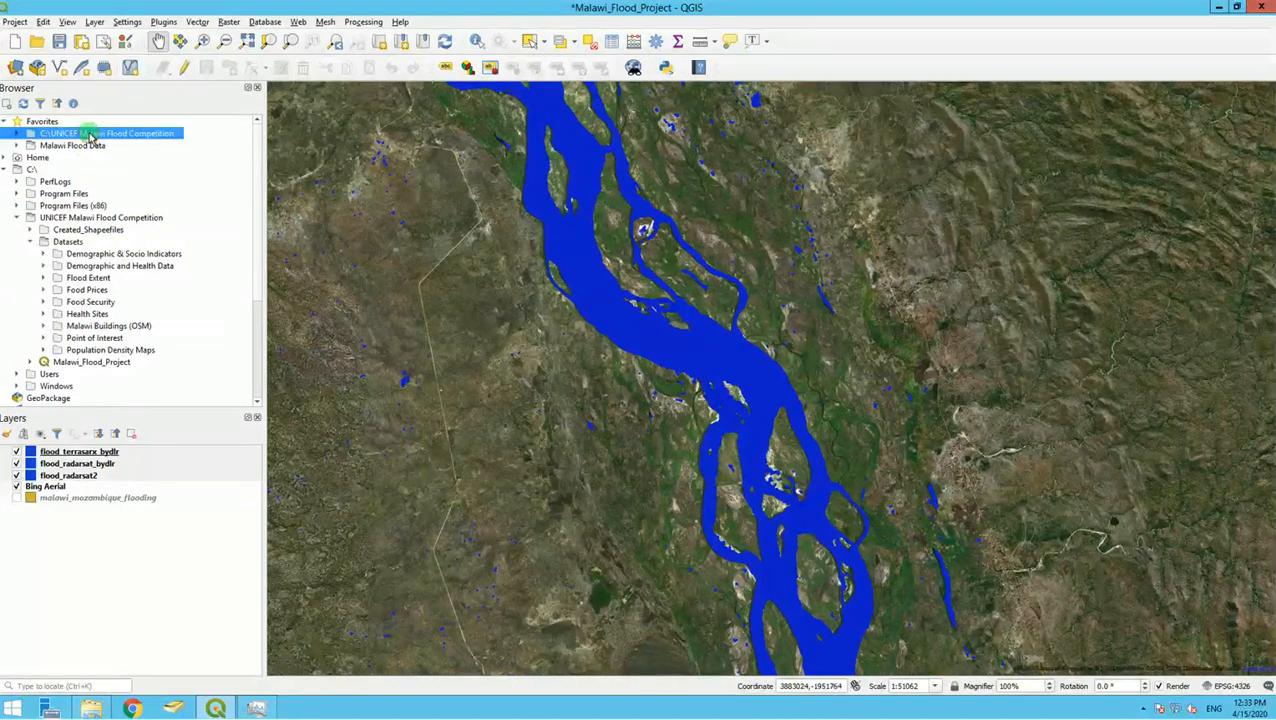
right_click(90, 134)
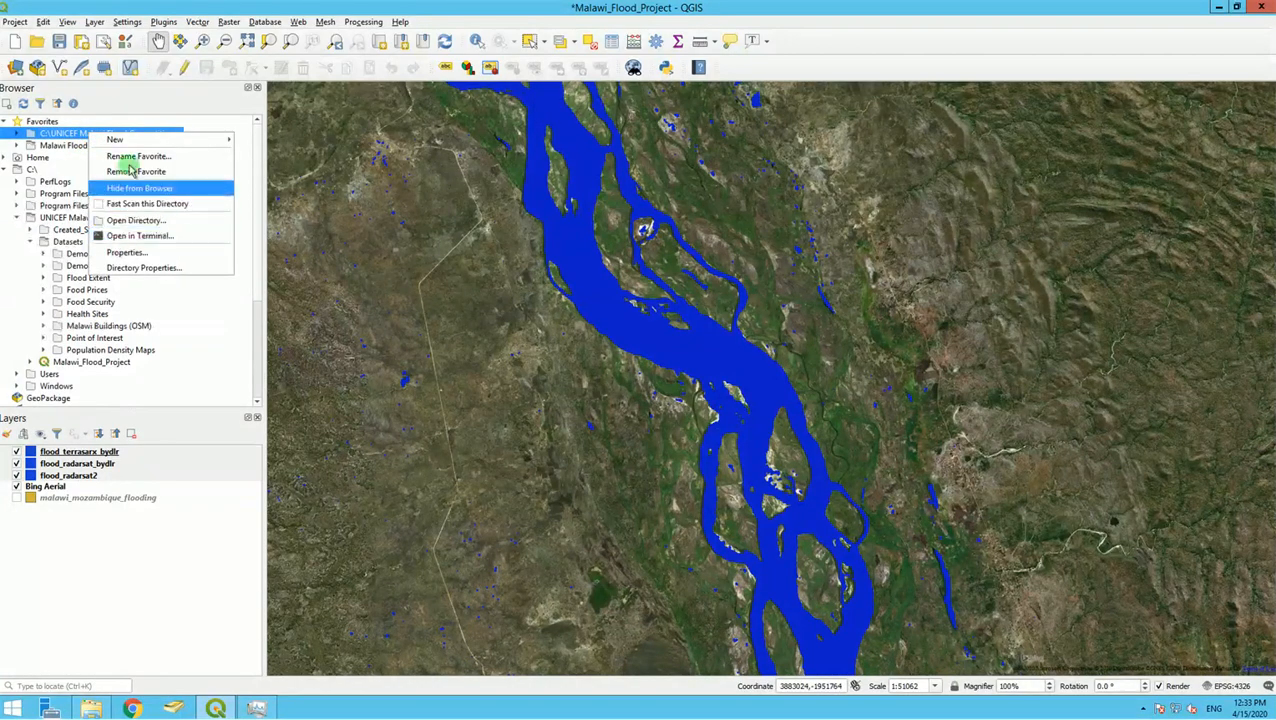
left_click(129, 157)
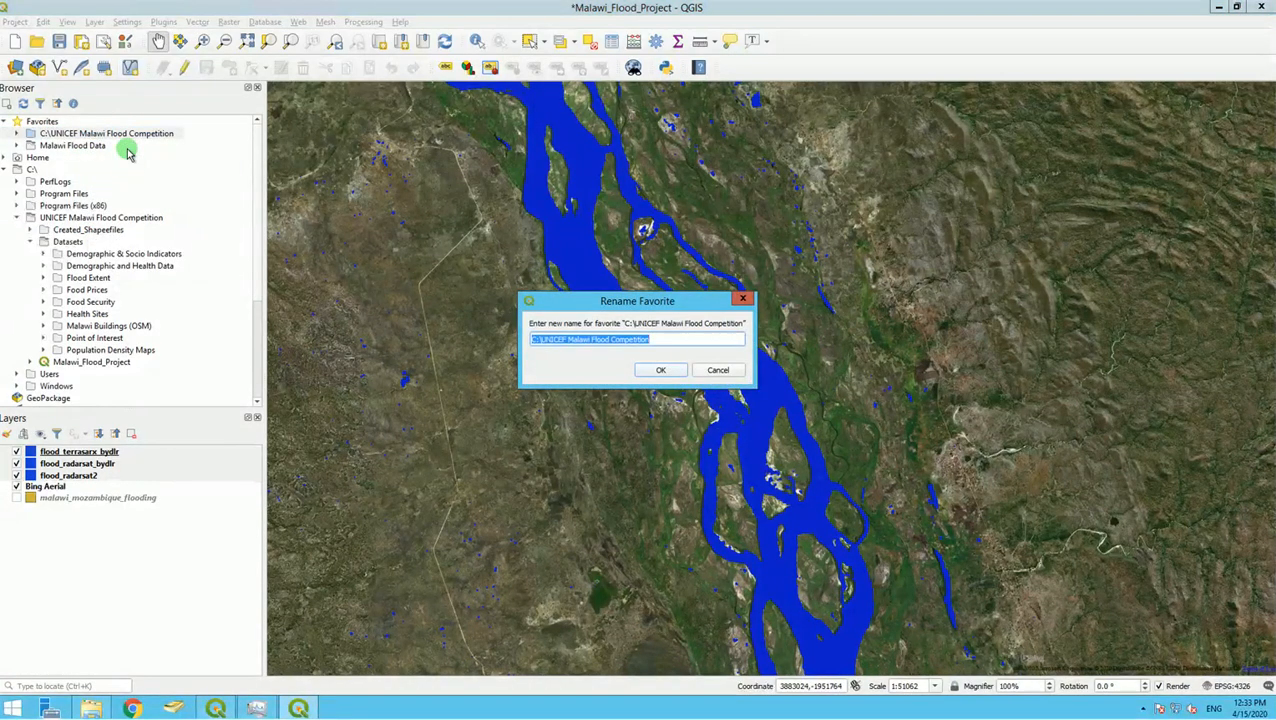
key("Right")
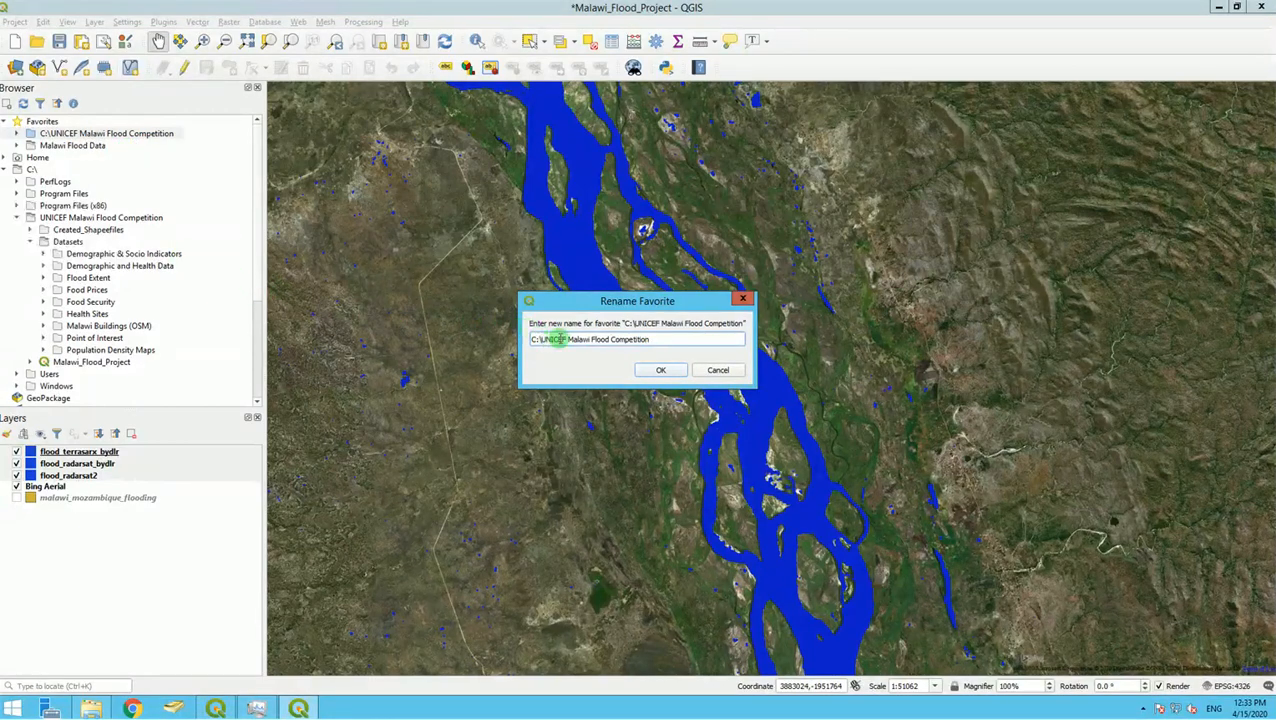
left_click_drag(567, 338, 404, 302)
key("BackSpace")
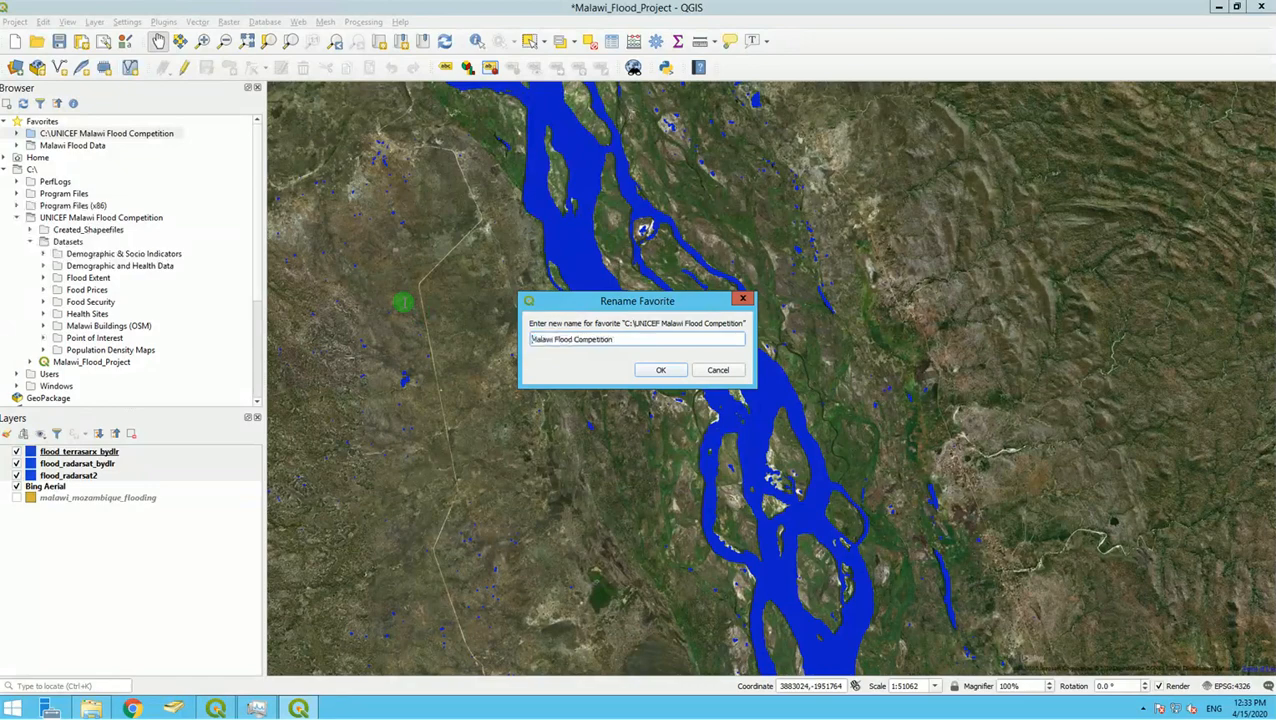
double_click(597, 340)
type("Data2")
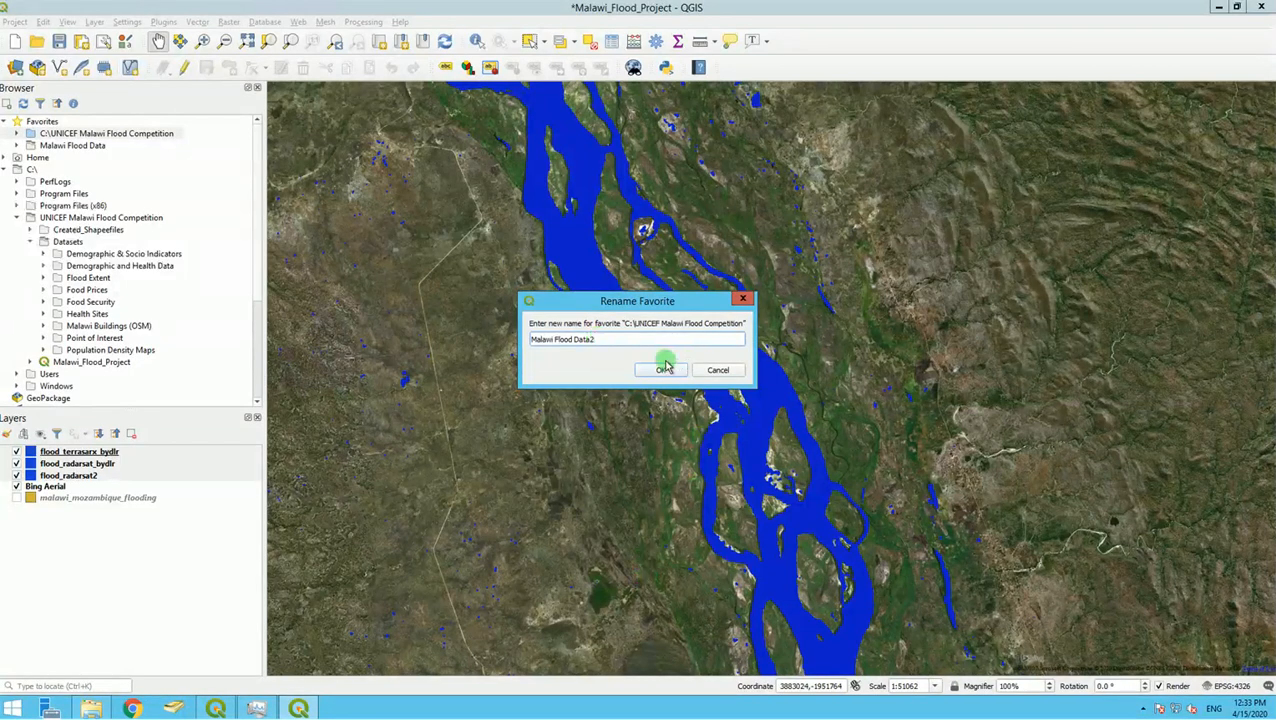
left_click(661, 371)
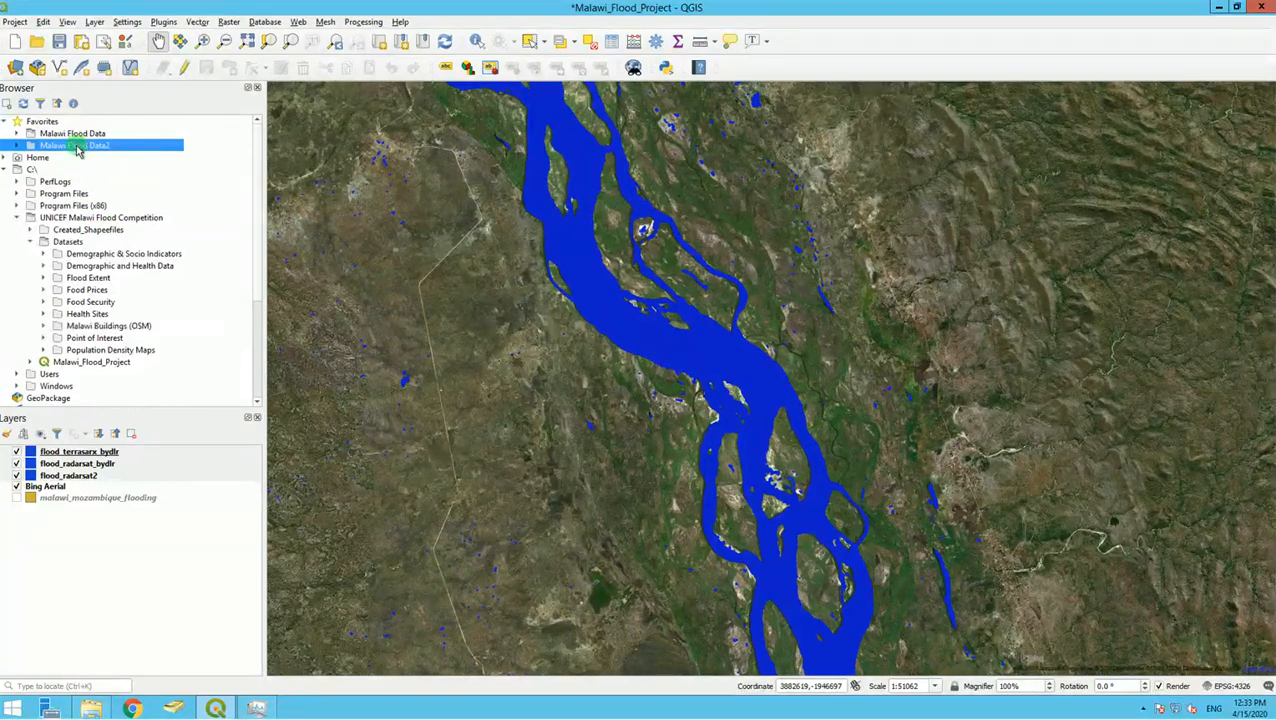
Step: Add Flood_Data_merged.shp to the map from the Created_Shapeefiles folder of the Malawi Flood Data2 favorite
double_click(77, 148)
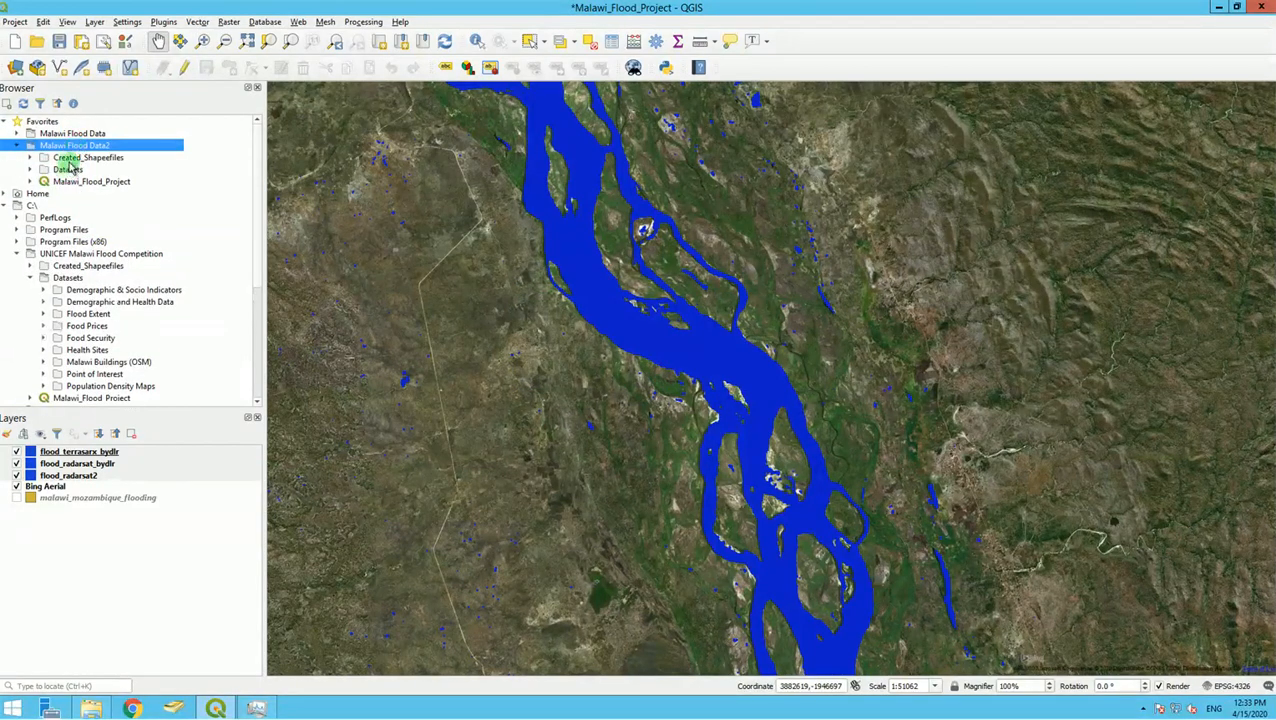
double_click(70, 158)
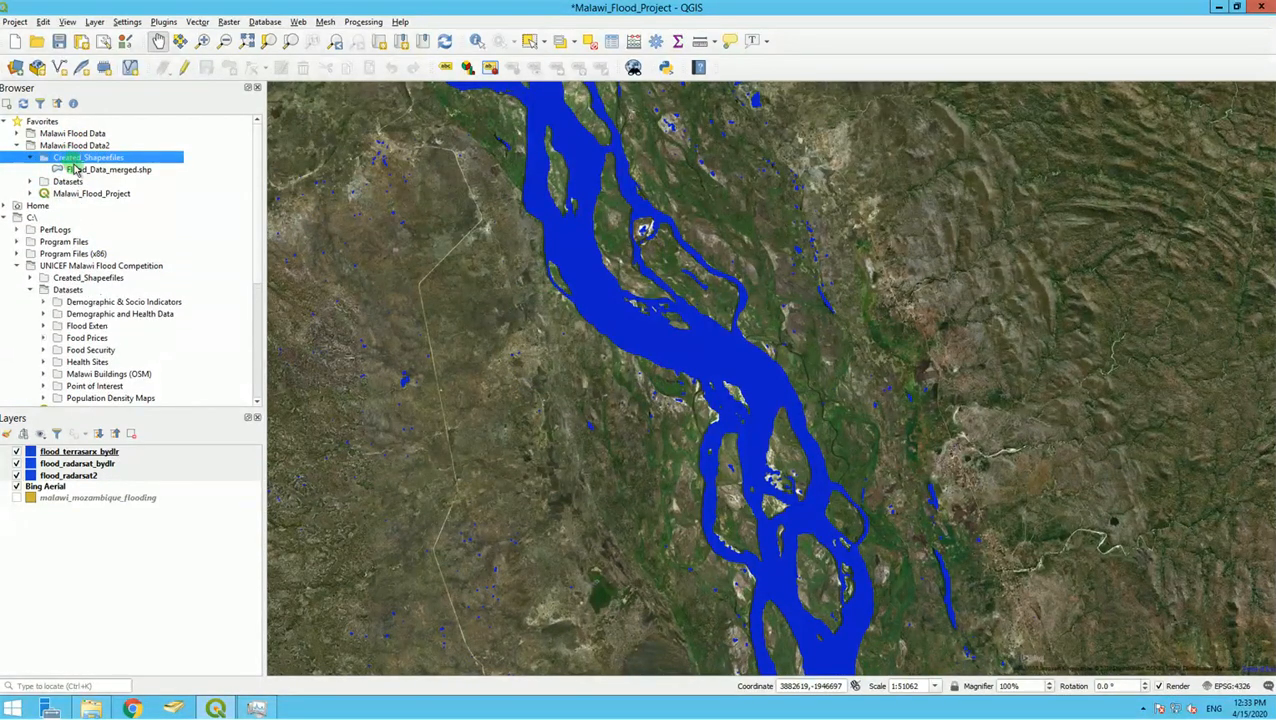
left_click(86, 170)
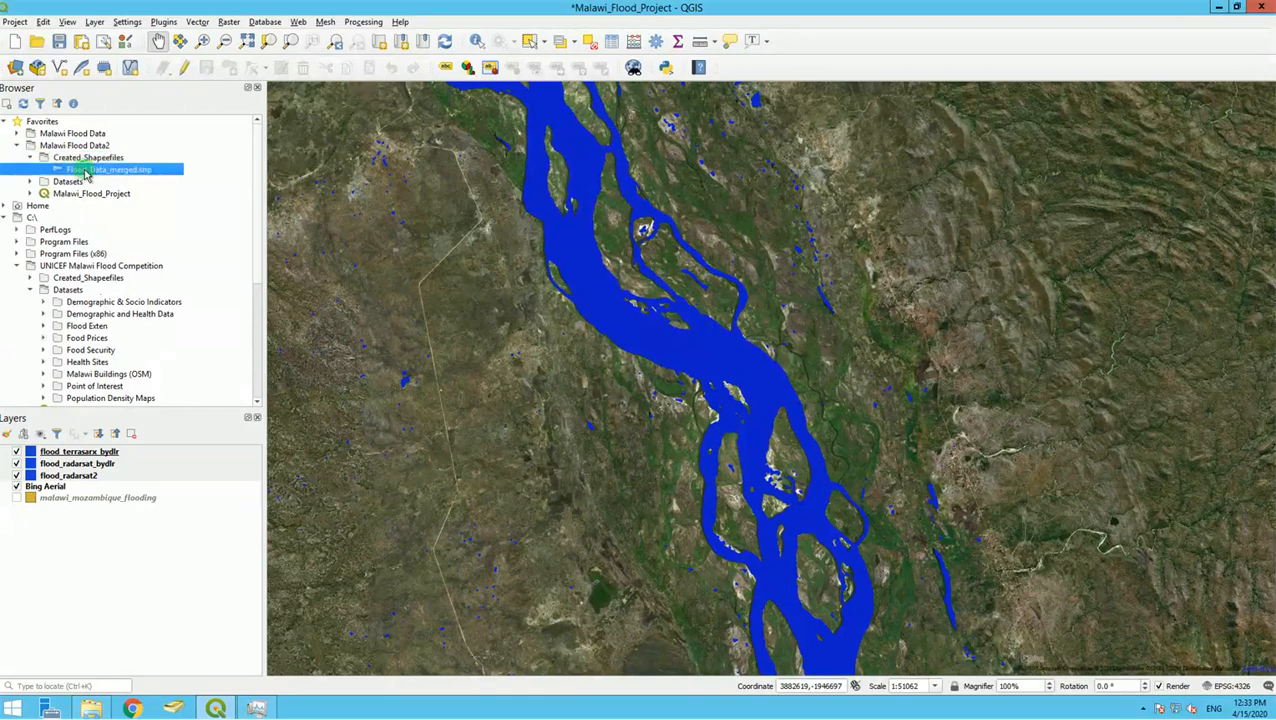
double_click(86, 170)
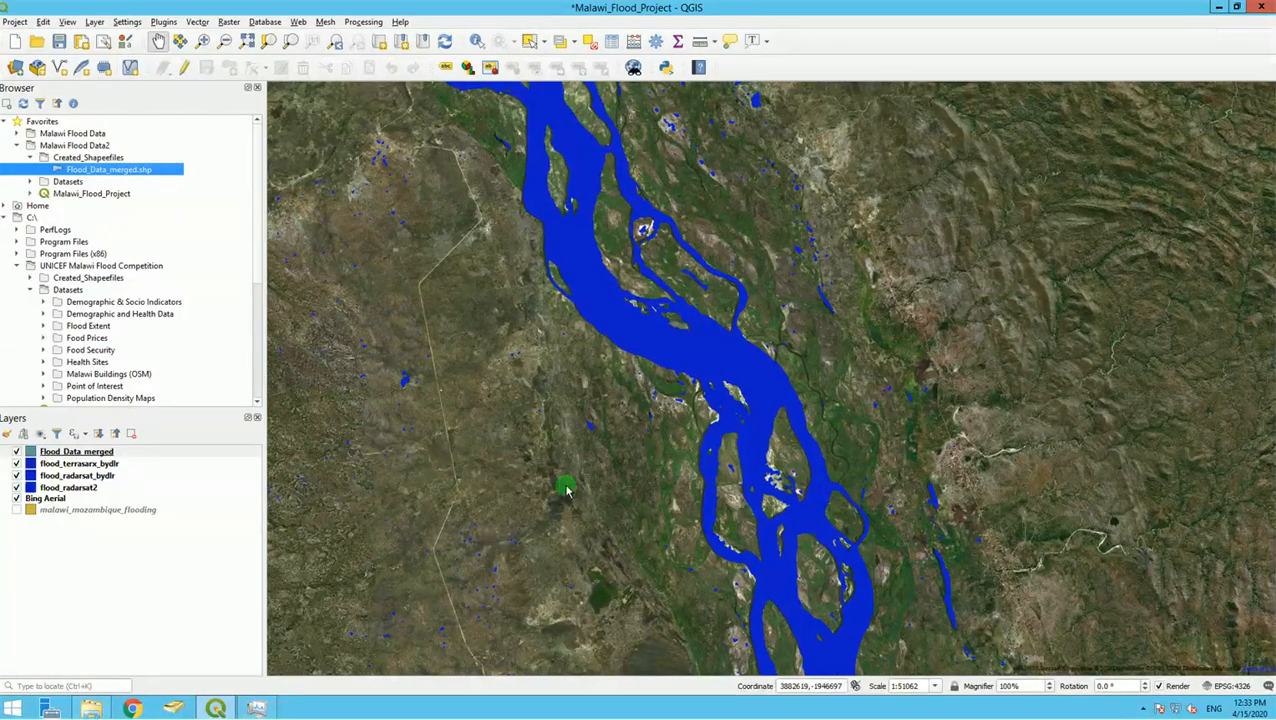
Step: Switch to File Explorer and examine the files in the Created_Shapeefiles folder of UNICEF Malawi Flood Competition
left_click(91, 708)
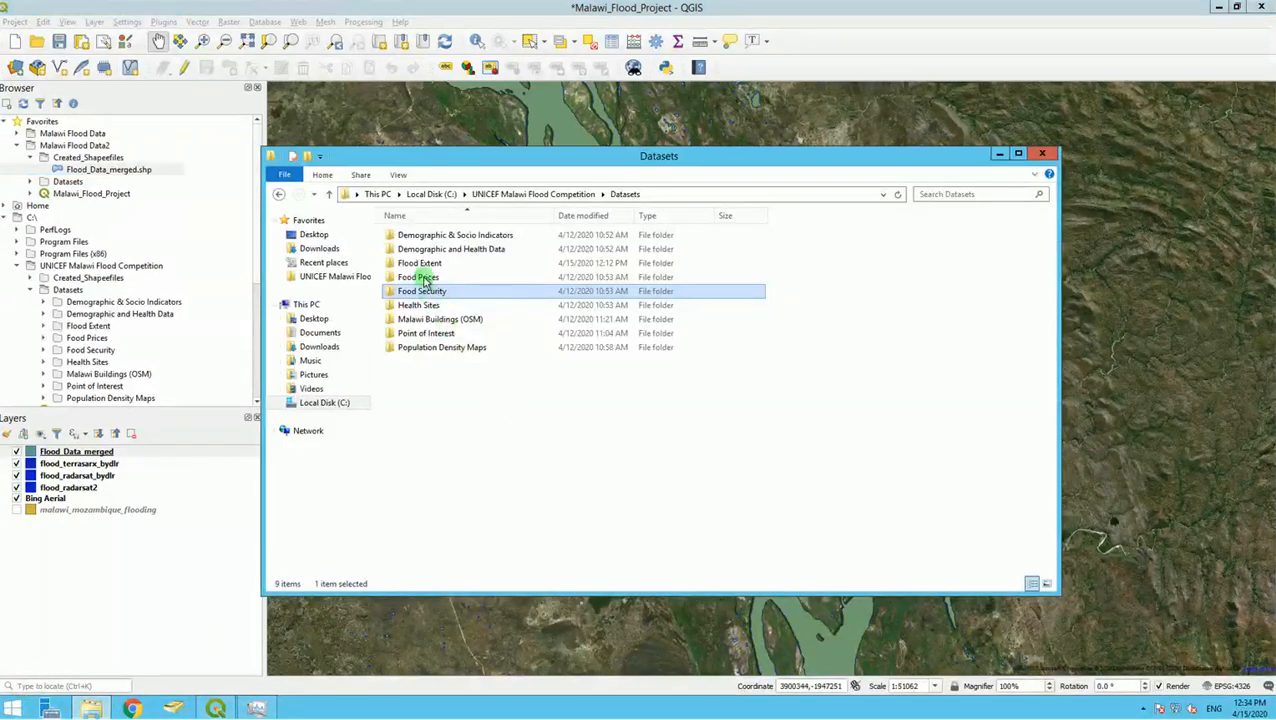
left_click(558, 194)
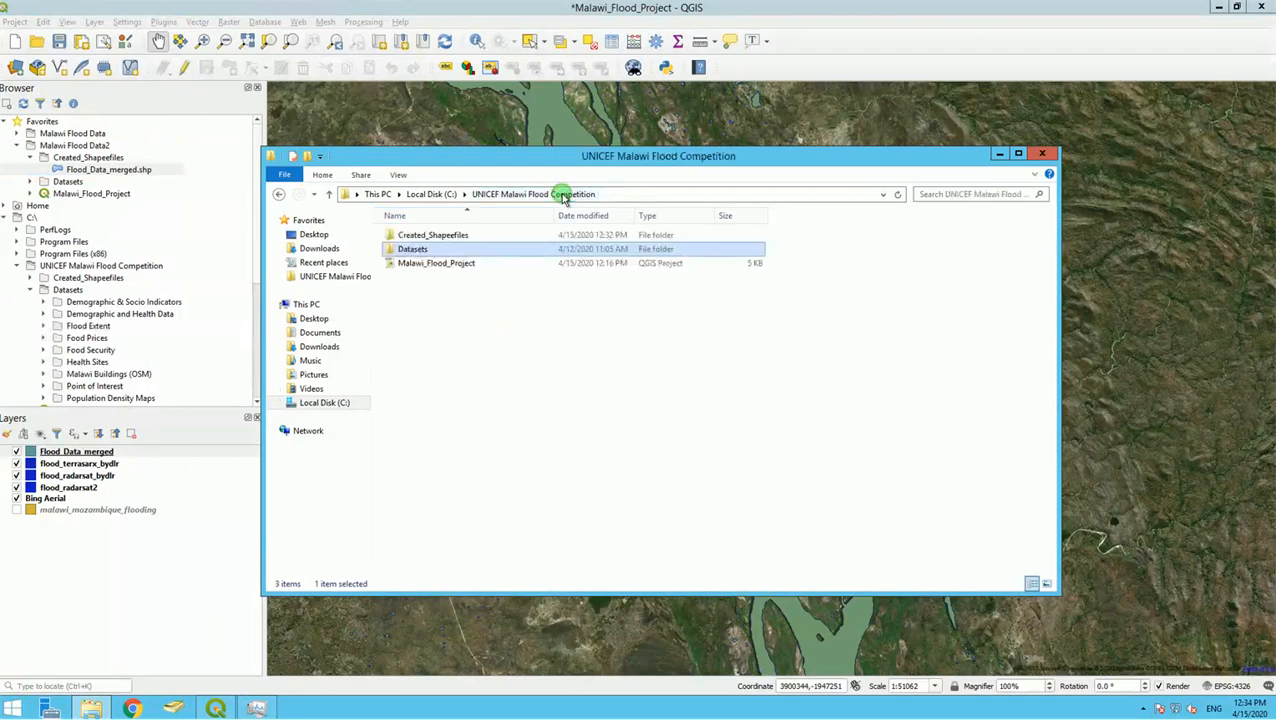
left_click(433, 238)
double_click(435, 241)
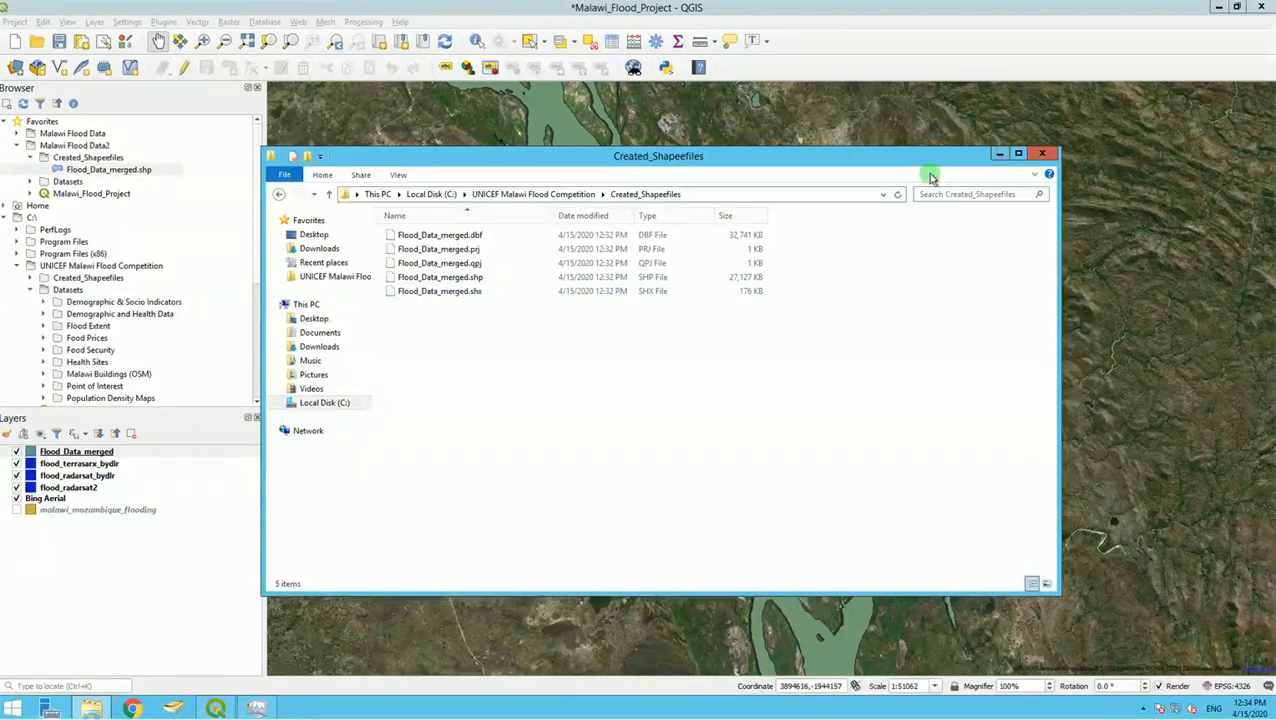
Step: Return to the QGIS project and zoom the map to the extent of the Flood_Data_merged layer
left_click(1004, 155)
left_click(114, 170)
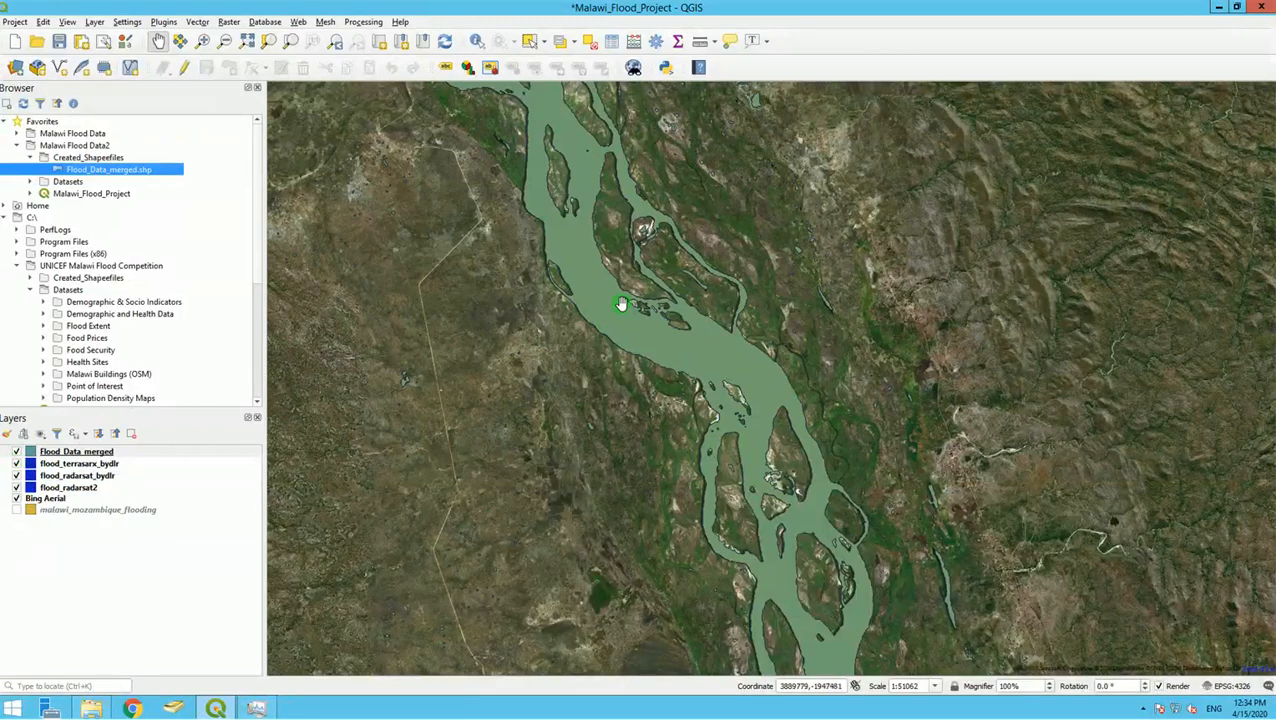
scroll(622, 302, "down", 1)
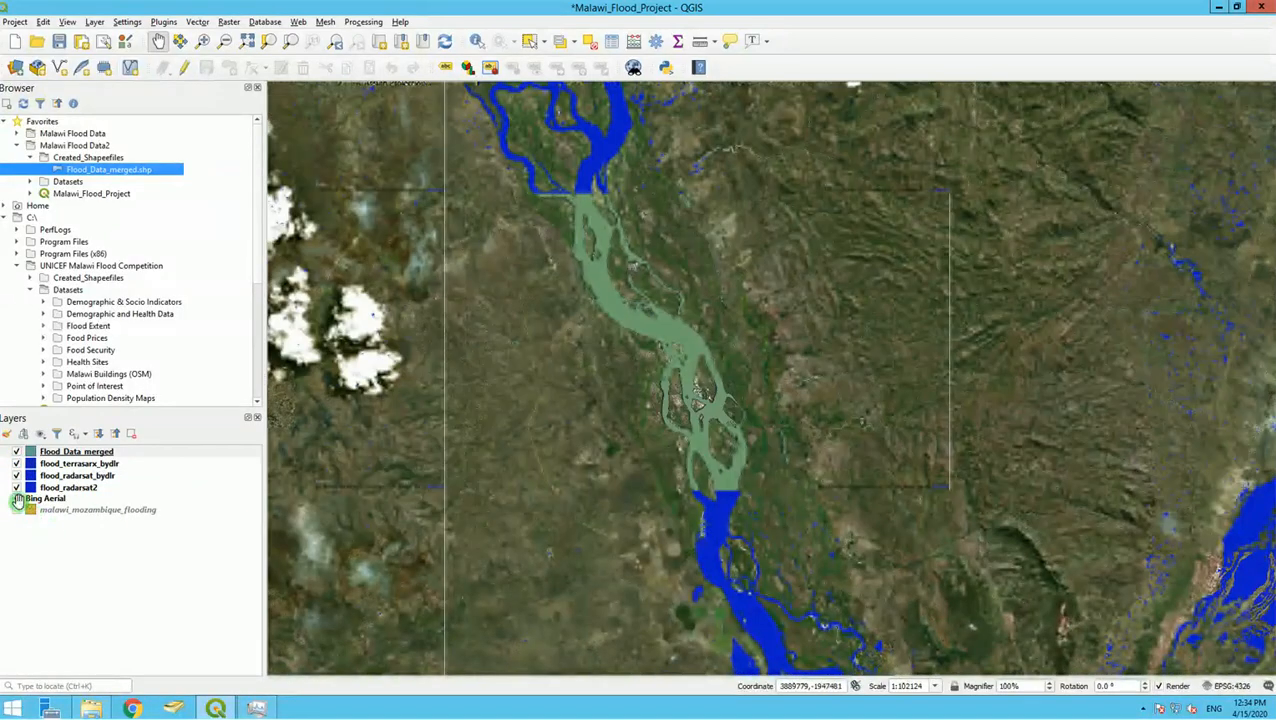
left_click(17, 499)
left_click(18, 510)
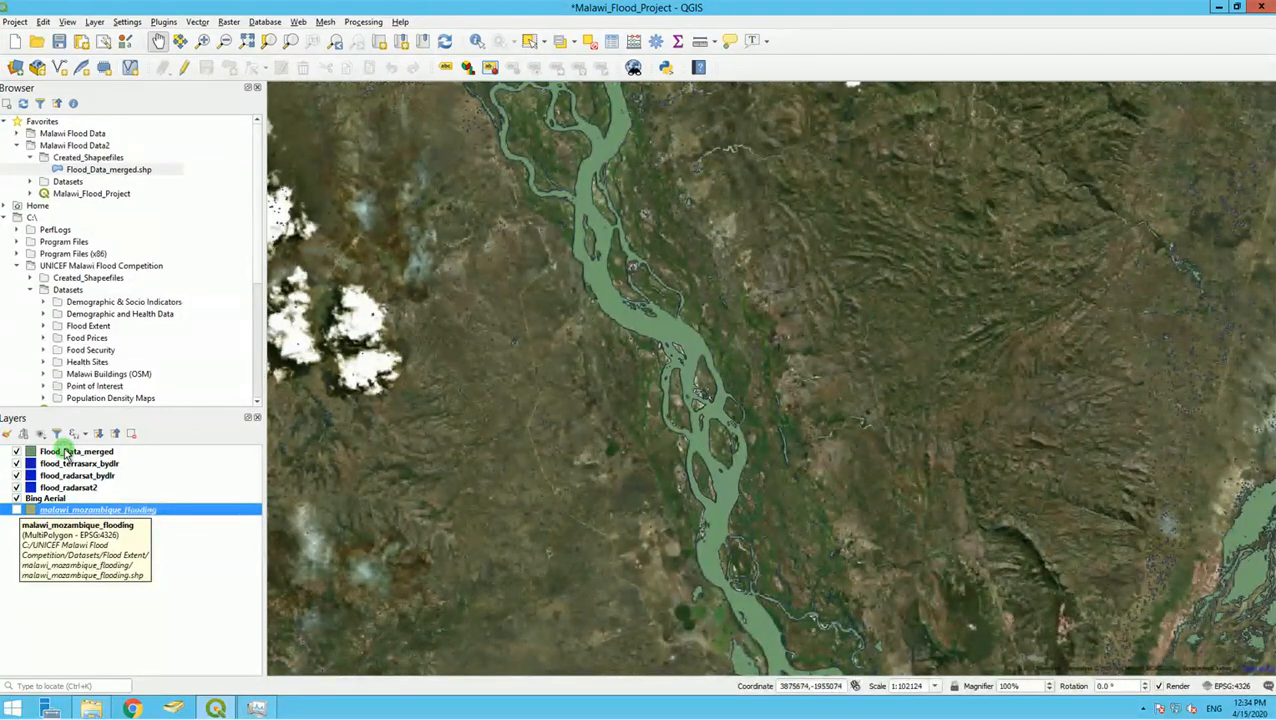
left_click(66, 452)
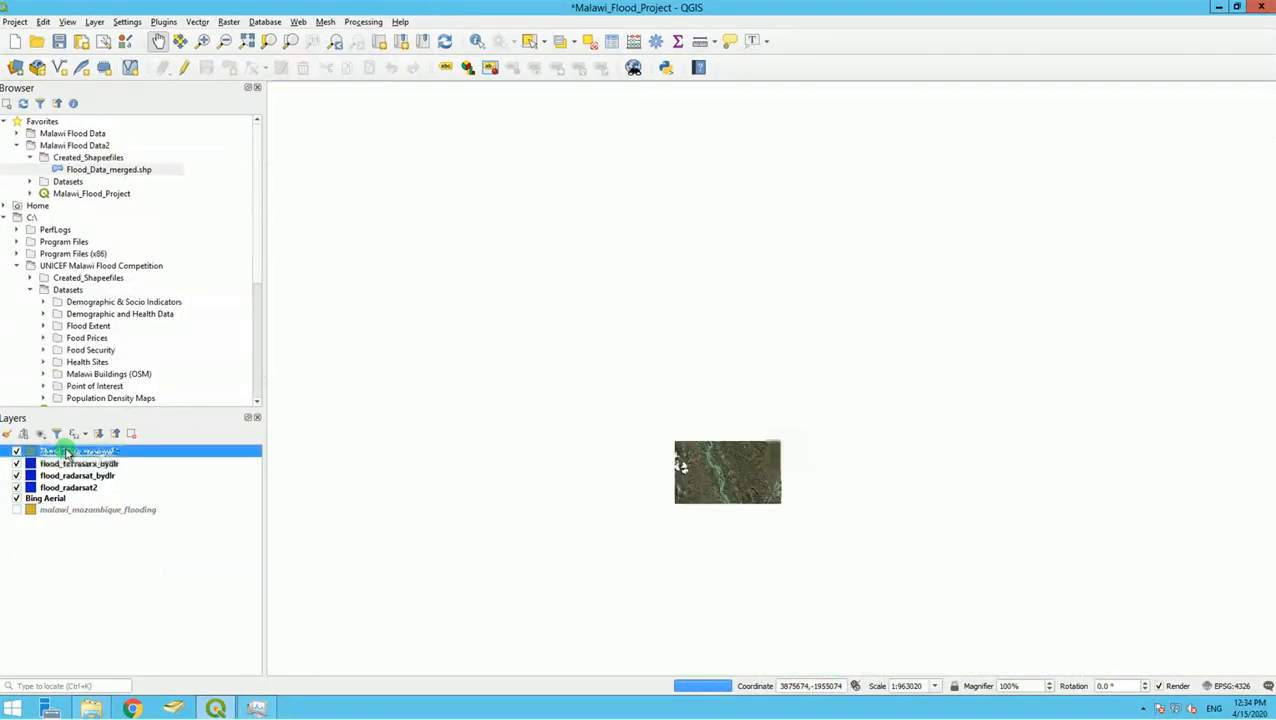
right_click(66, 453)
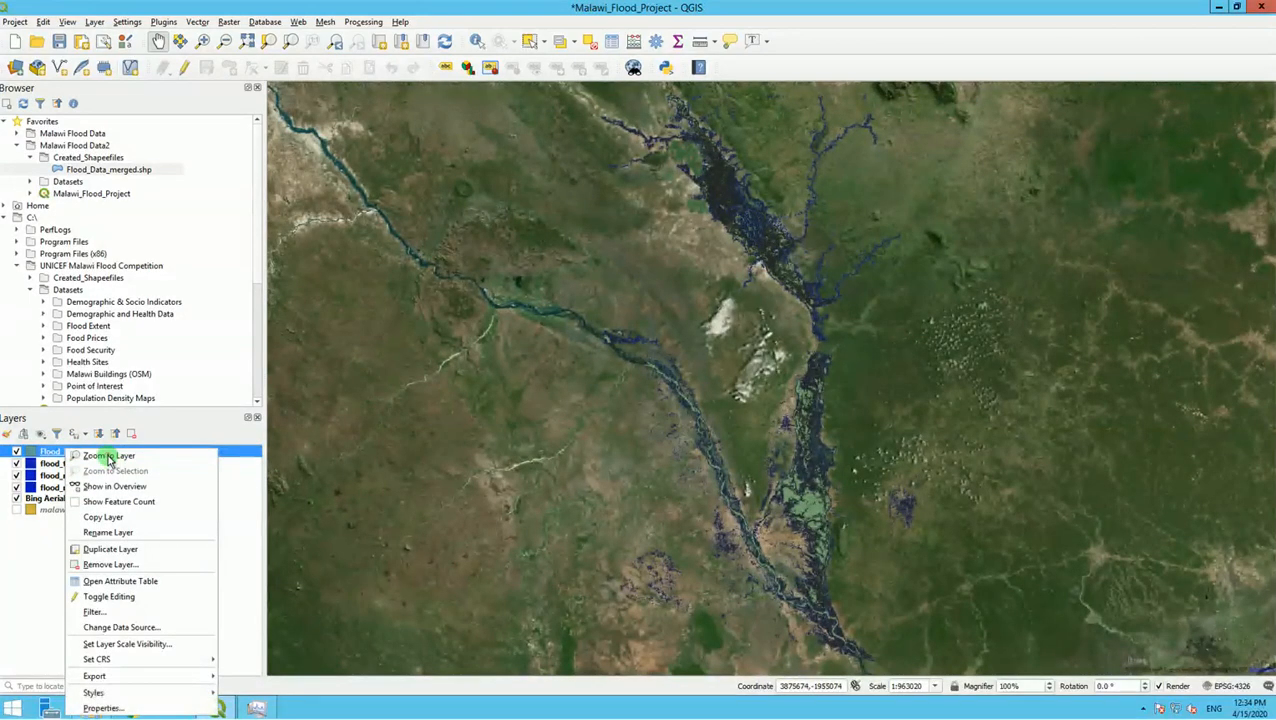
left_click(108, 456)
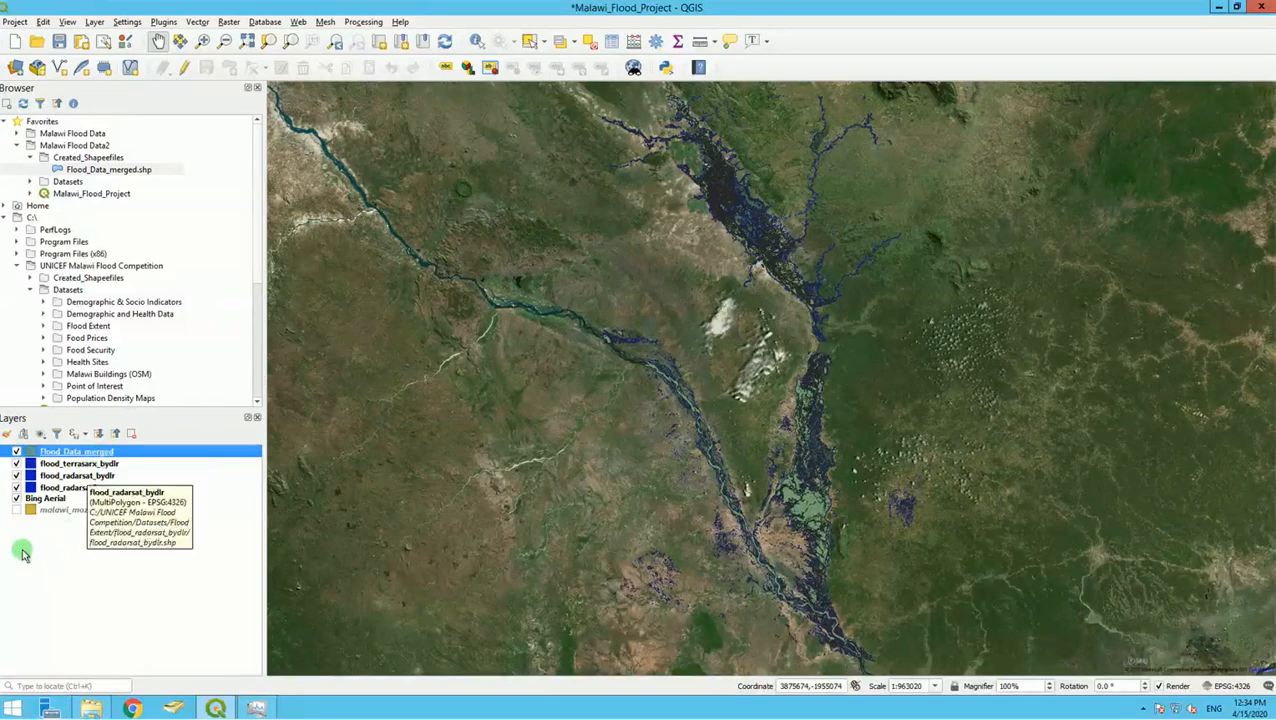
Step: Hide the Bing Aerial, flood_terrasarx_bydlr, flood_radarsat_bydlr and flood_radarsat2 layers, keeping only Flood_Data_merged displayed
left_click(17, 499)
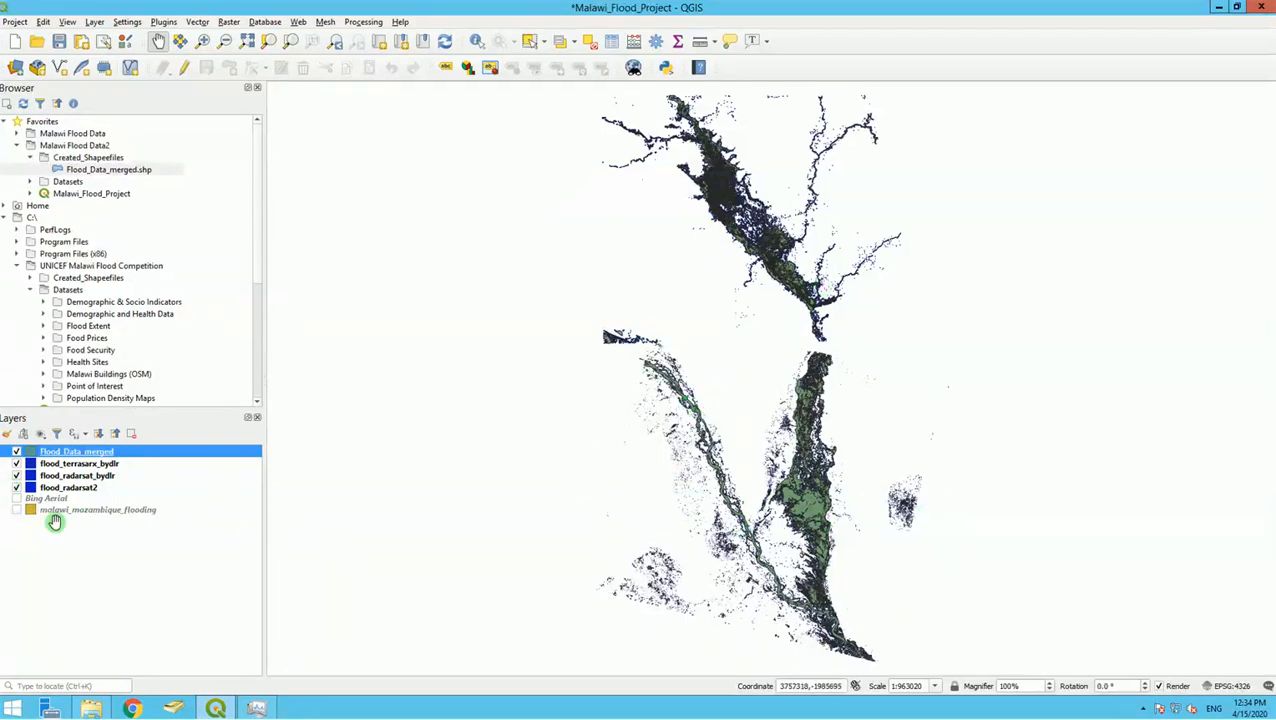
left_click(16, 464)
left_click(16, 464)
left_click(16, 464)
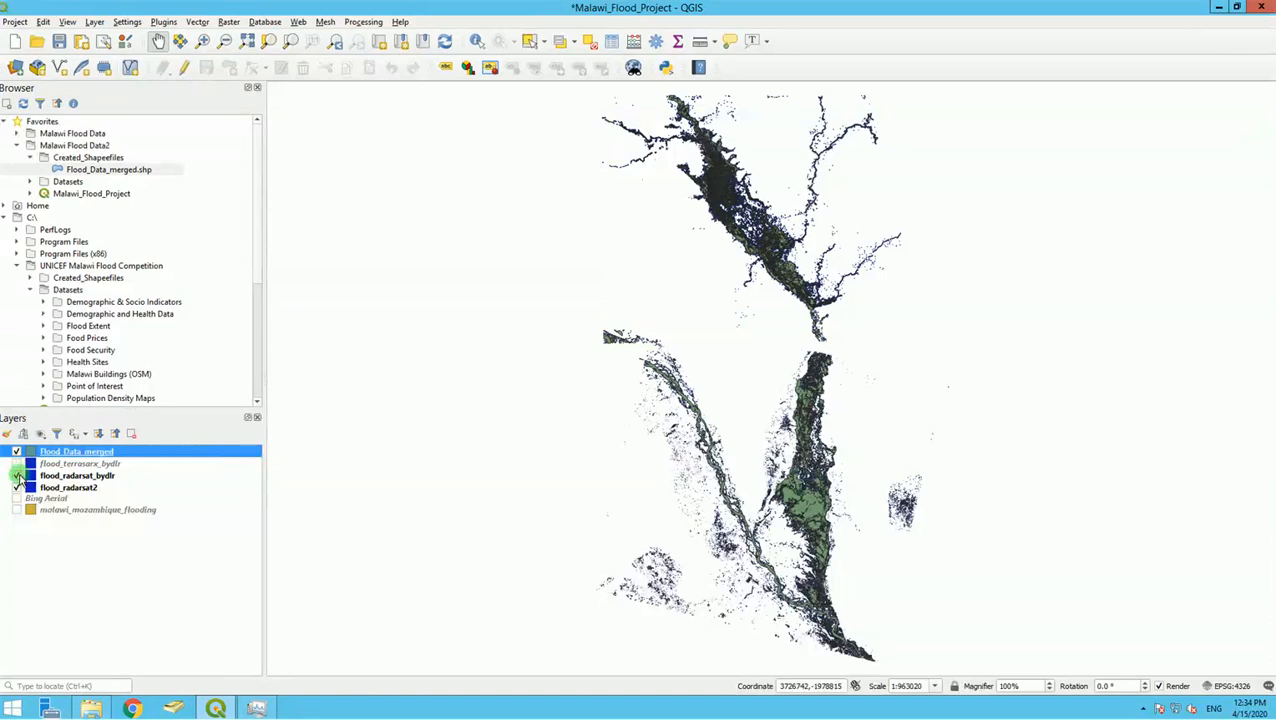
left_click(16, 476)
left_click(16, 488)
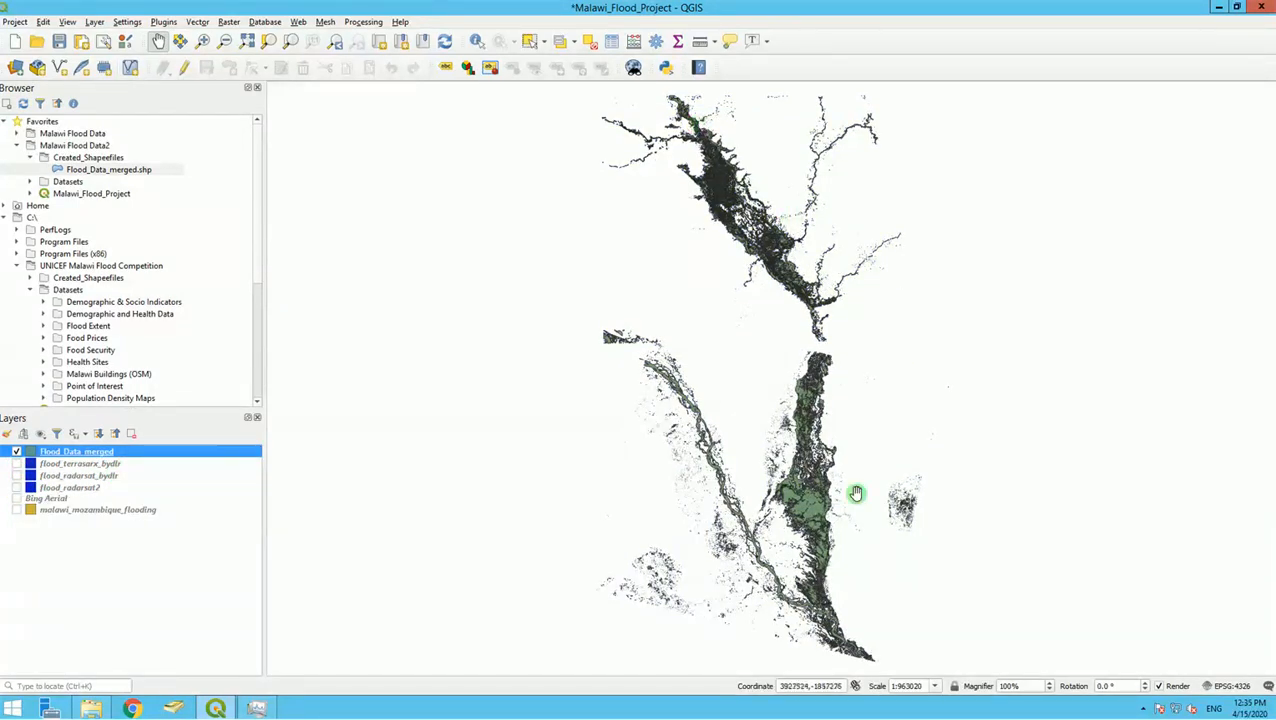
left_click(16, 452)
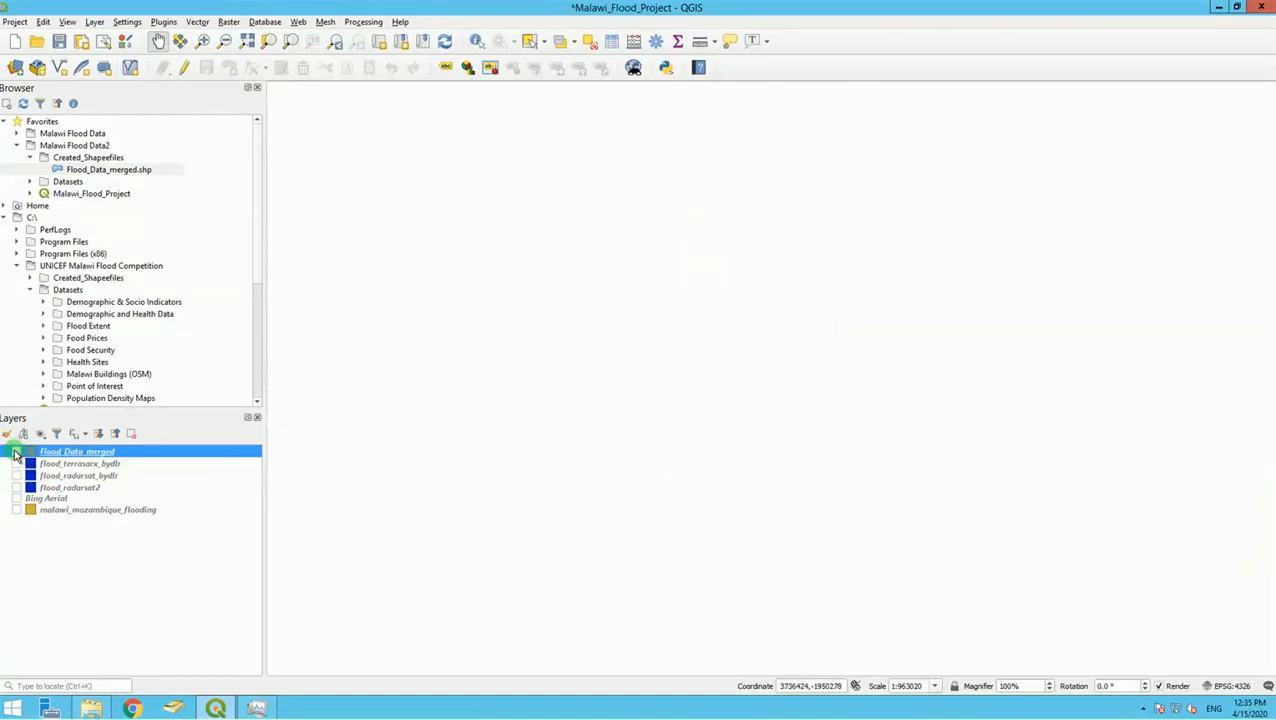
left_click(16, 452)
Step: Set the simple fill color of the Flood_Data_merged layer to the saved custom blue #0d20c9
scroll(781, 355, "up", 1)
left_click_drag(773, 392, 742, 393)
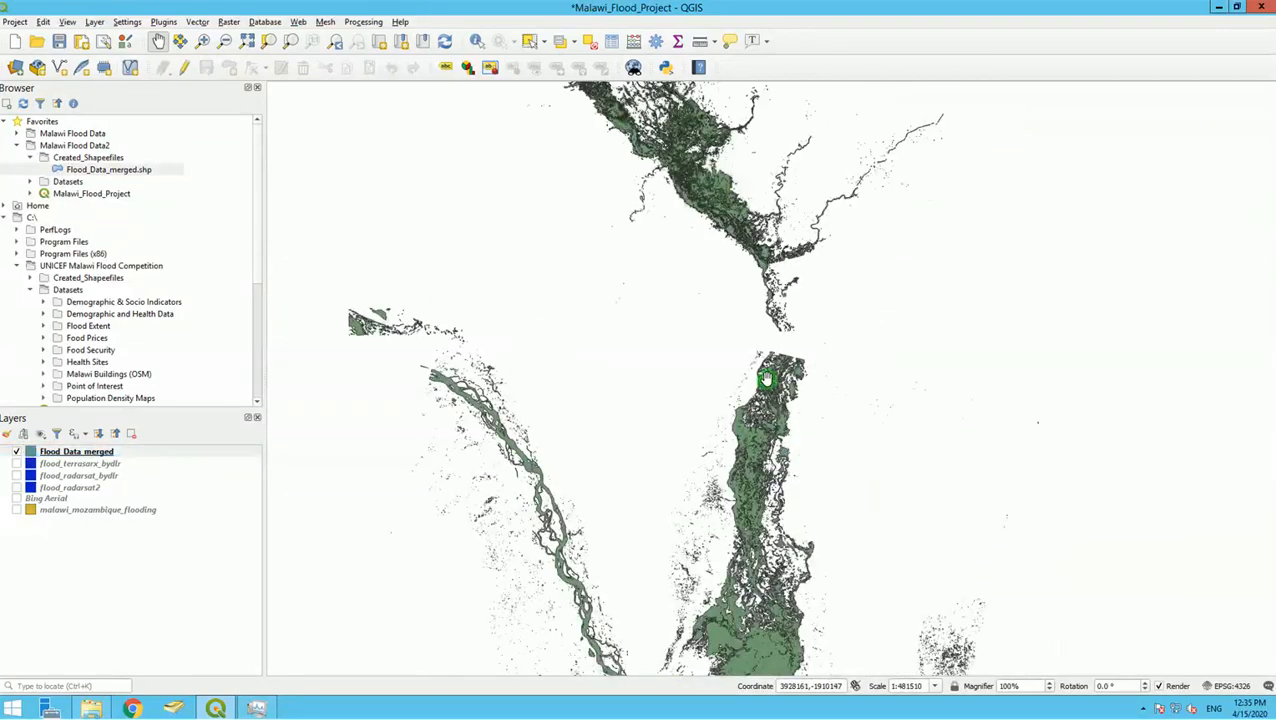
scroll(766, 378, "down", 1)
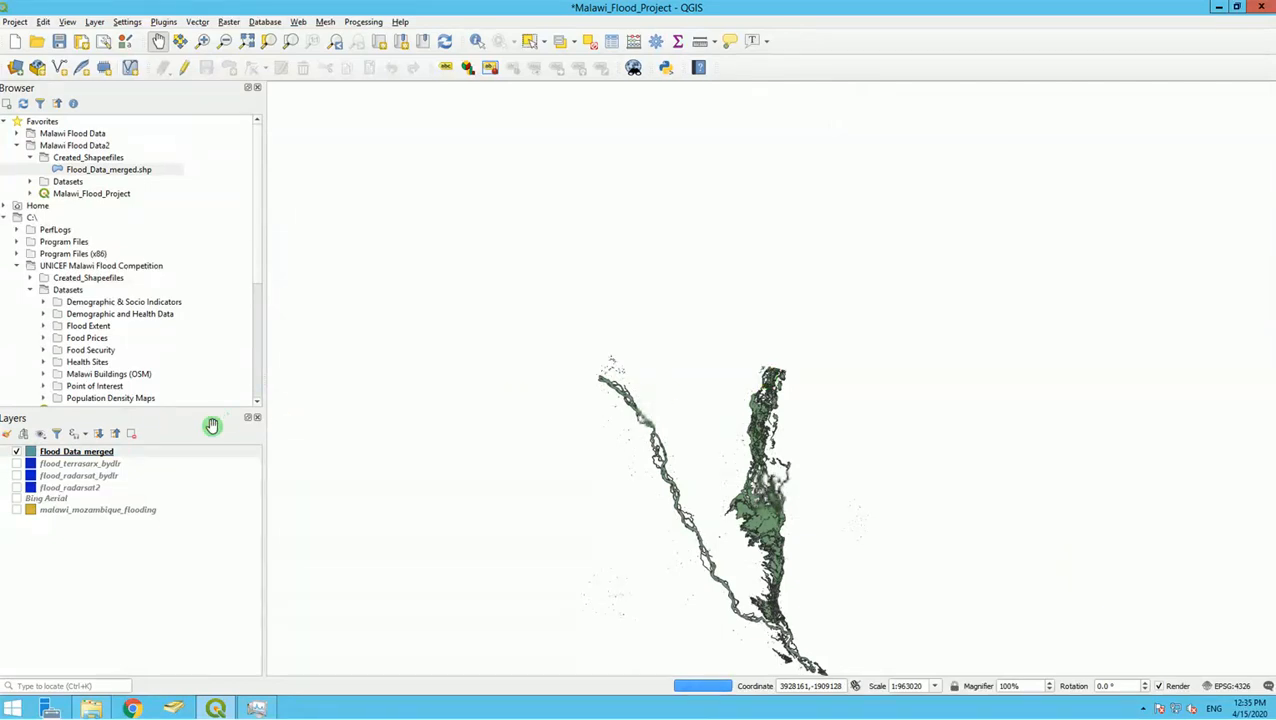
right_click(93, 452)
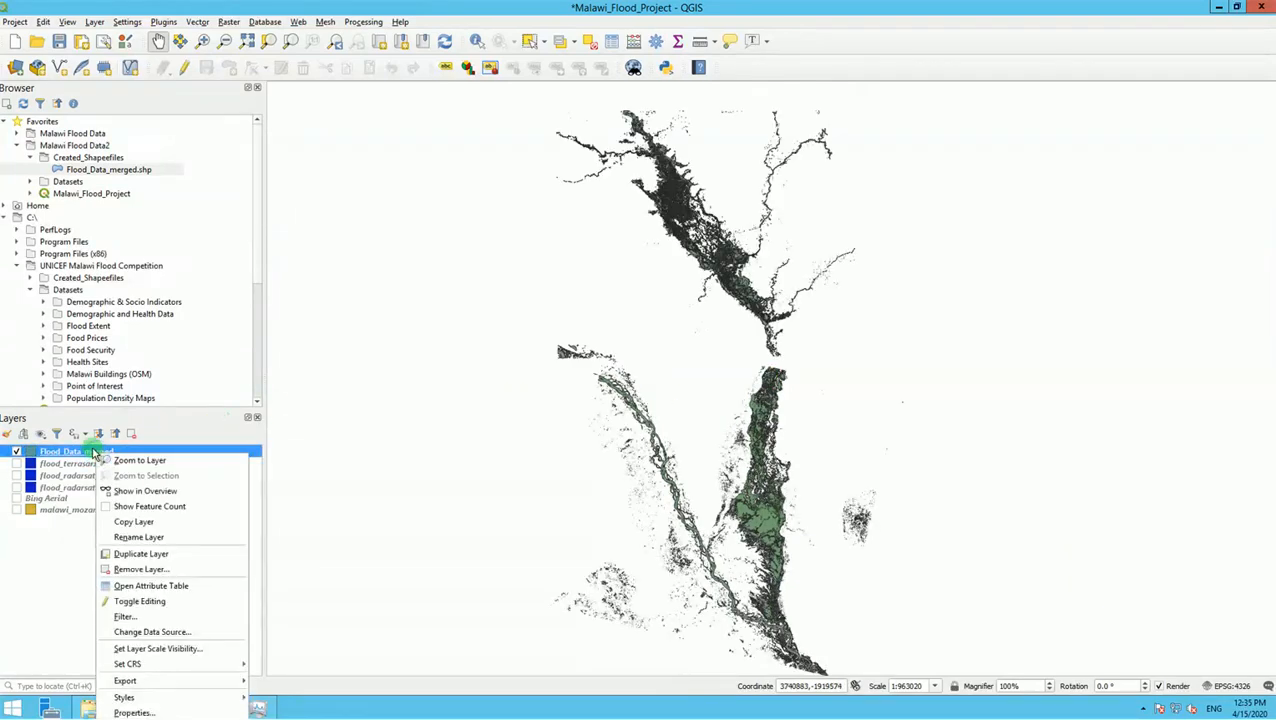
left_click(131, 712)
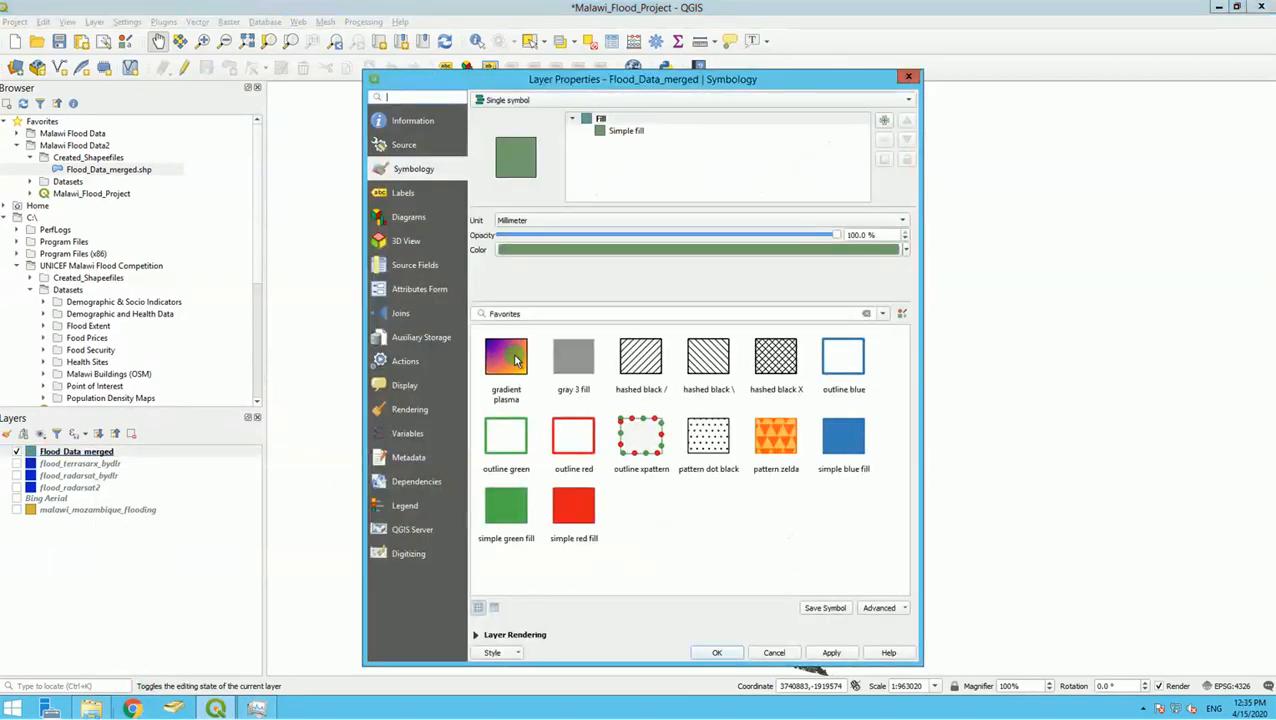
left_click(618, 131)
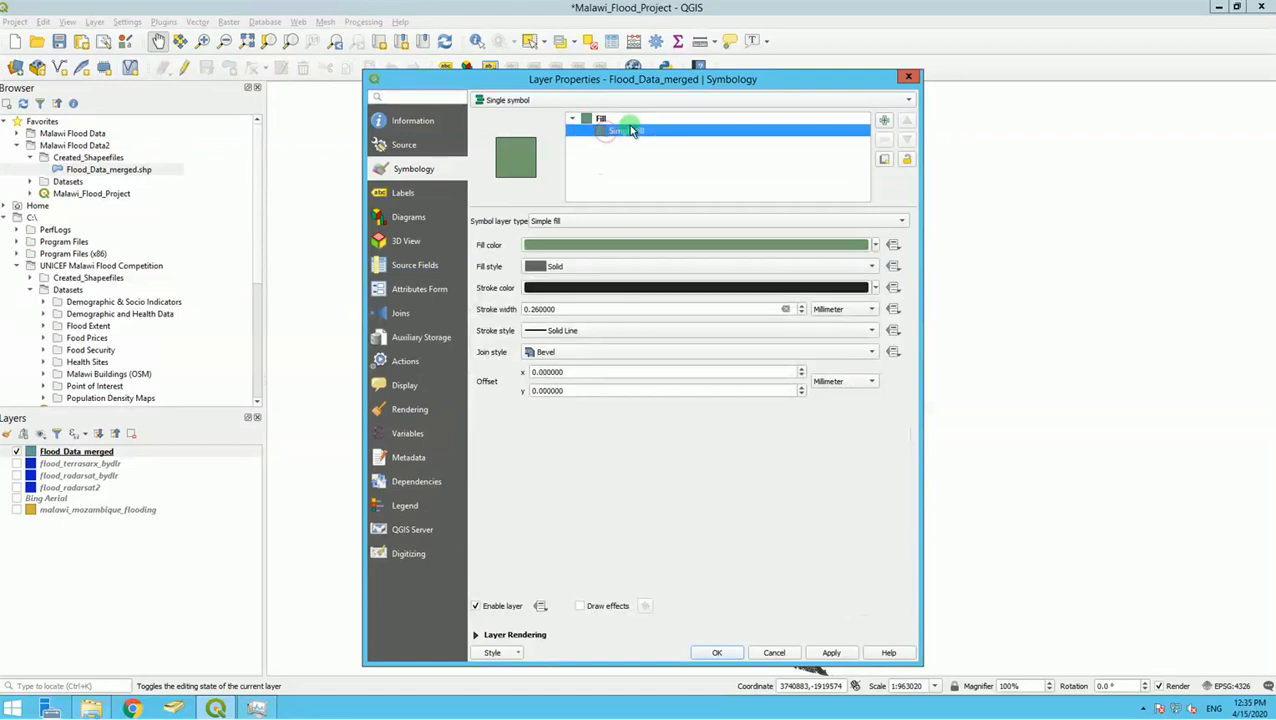
left_click(586, 253)
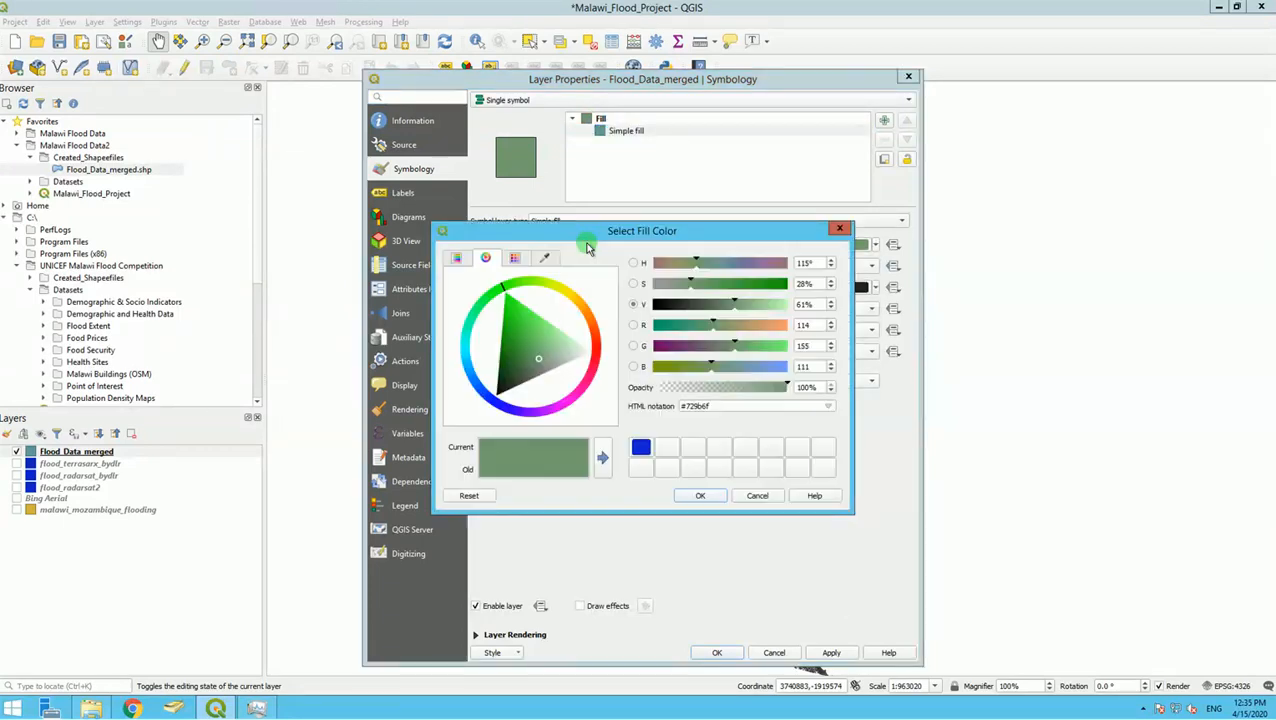
left_click(641, 450)
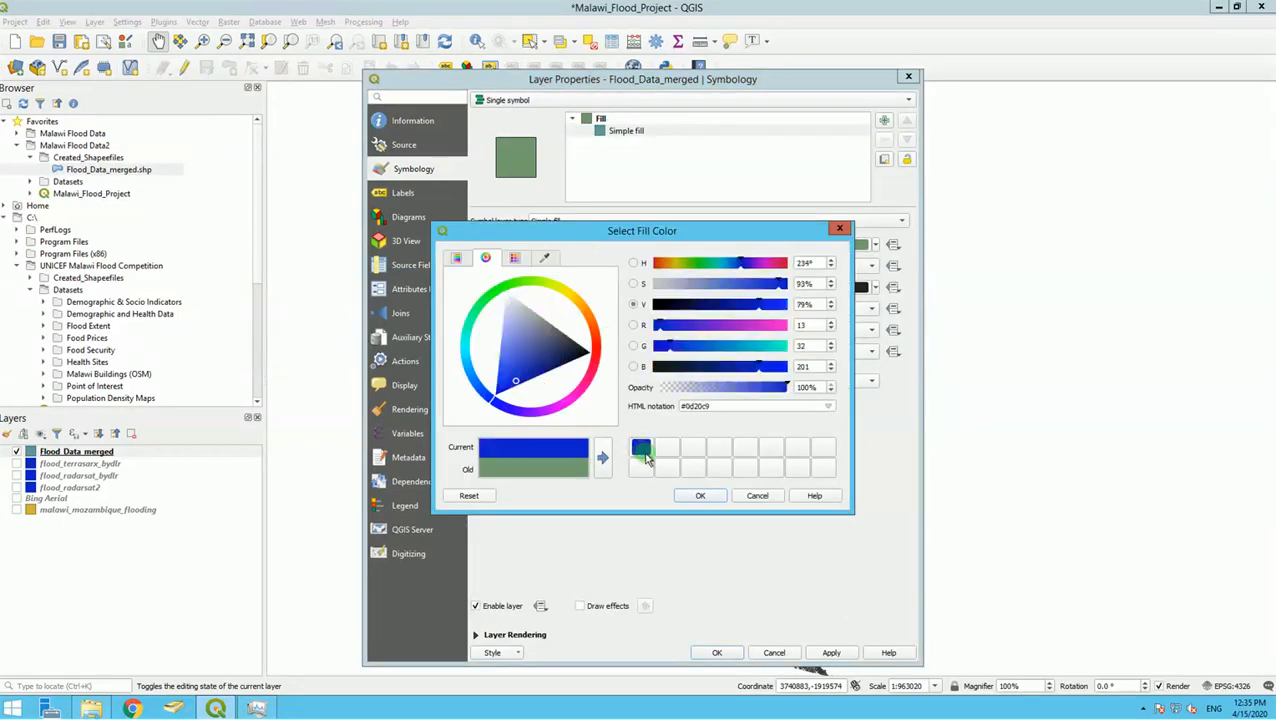
left_click(700, 495)
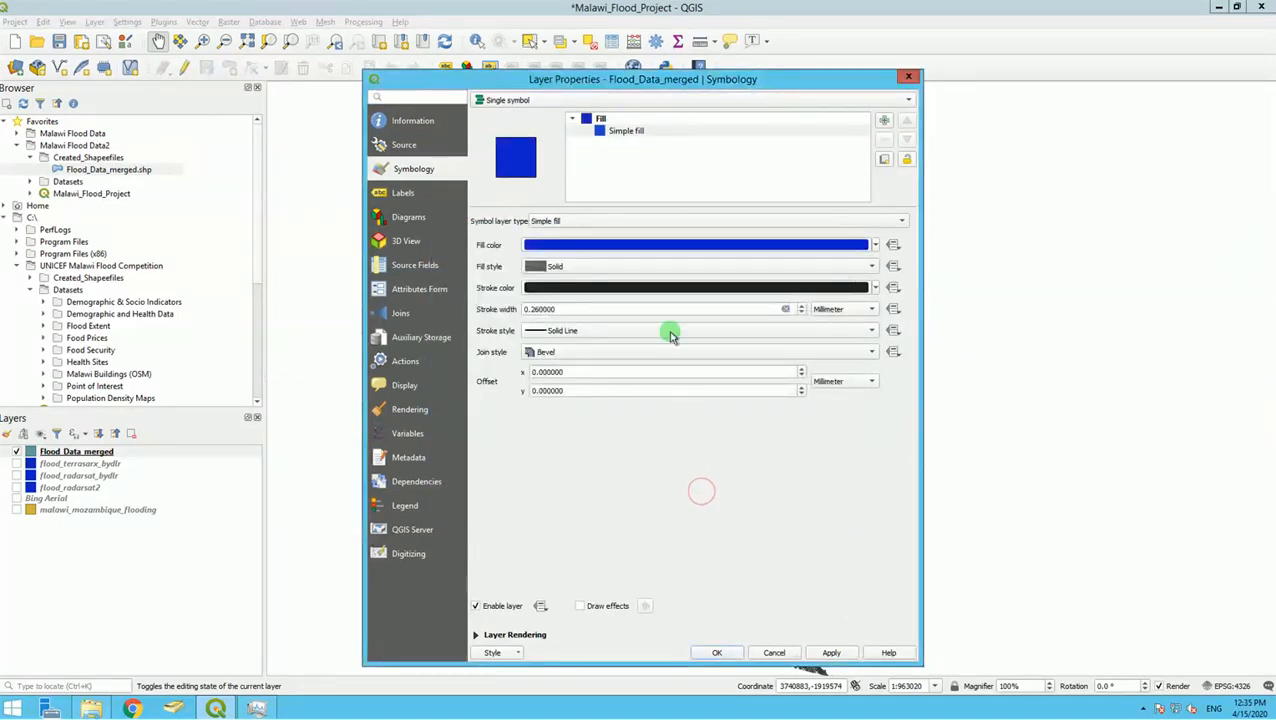
Step: Set the Flood_Data_merged stroke color to the same blue #0d20c9 and its stroke width to 0.3 mm, and apply the symbology
left_click(575, 288)
left_click(641, 447)
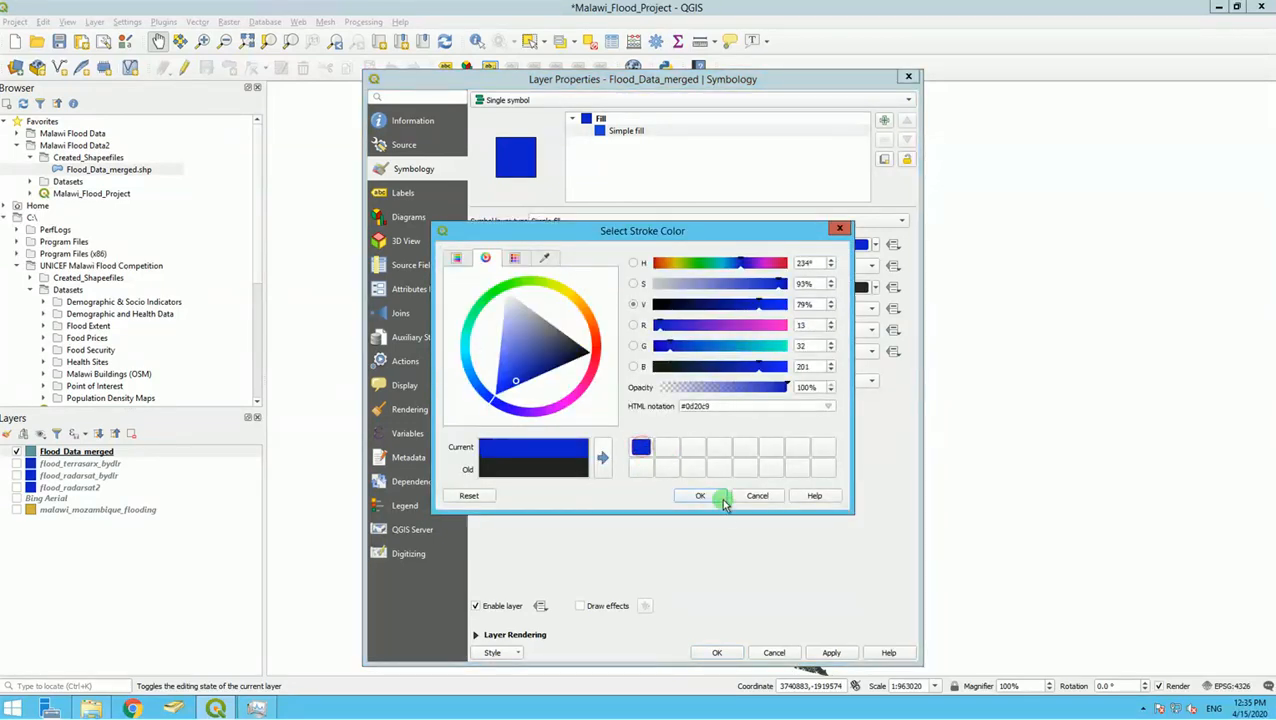
left_click(706, 498)
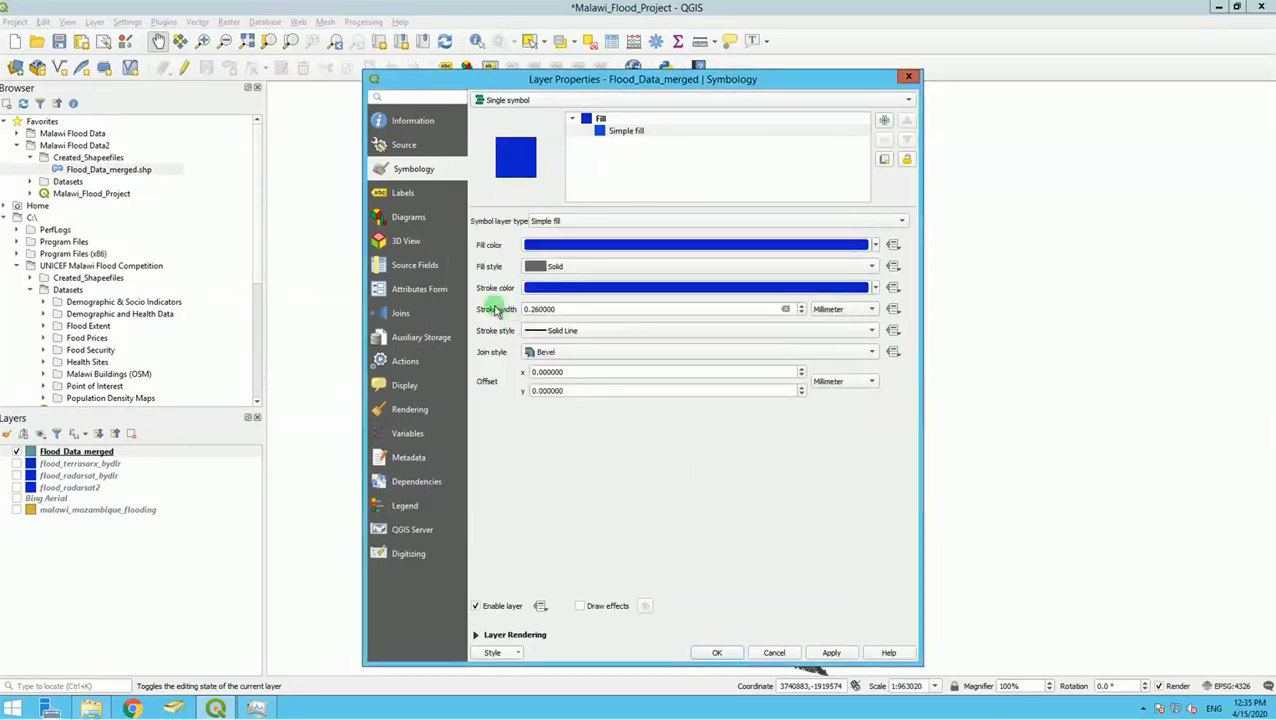
left_click(533, 310)
left_click_drag(533, 310, 674, 317)
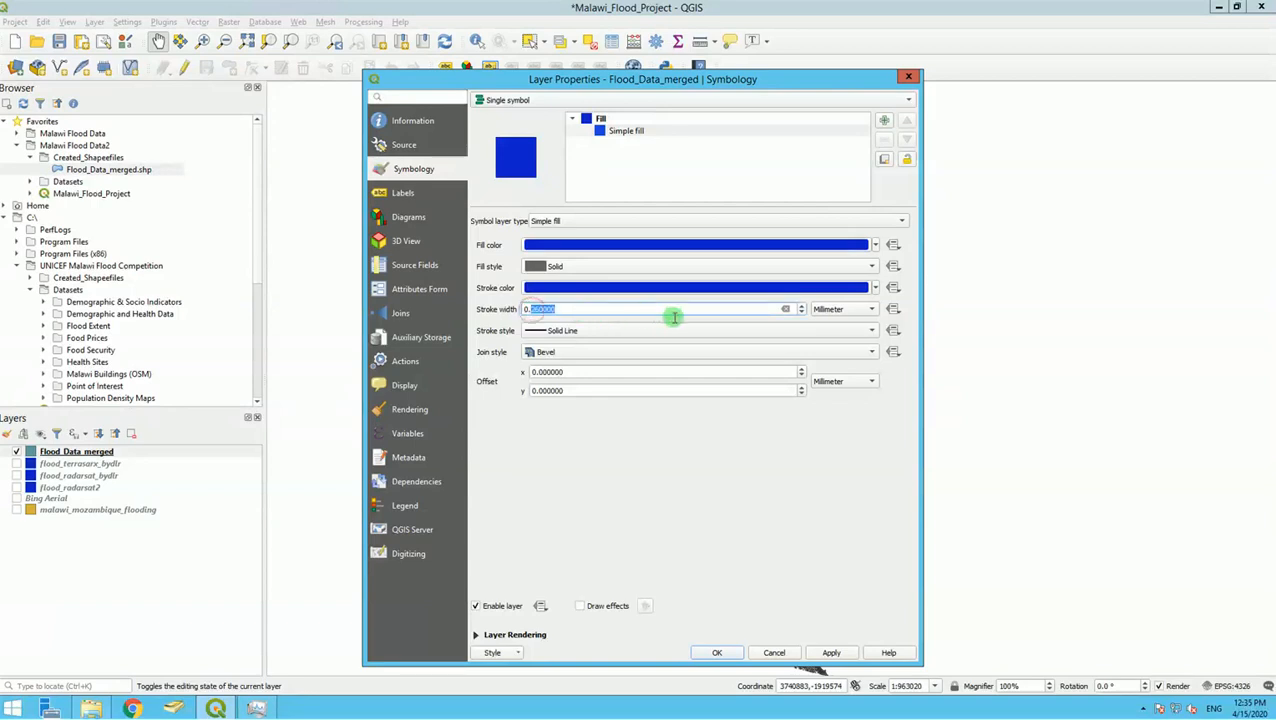
type("3")
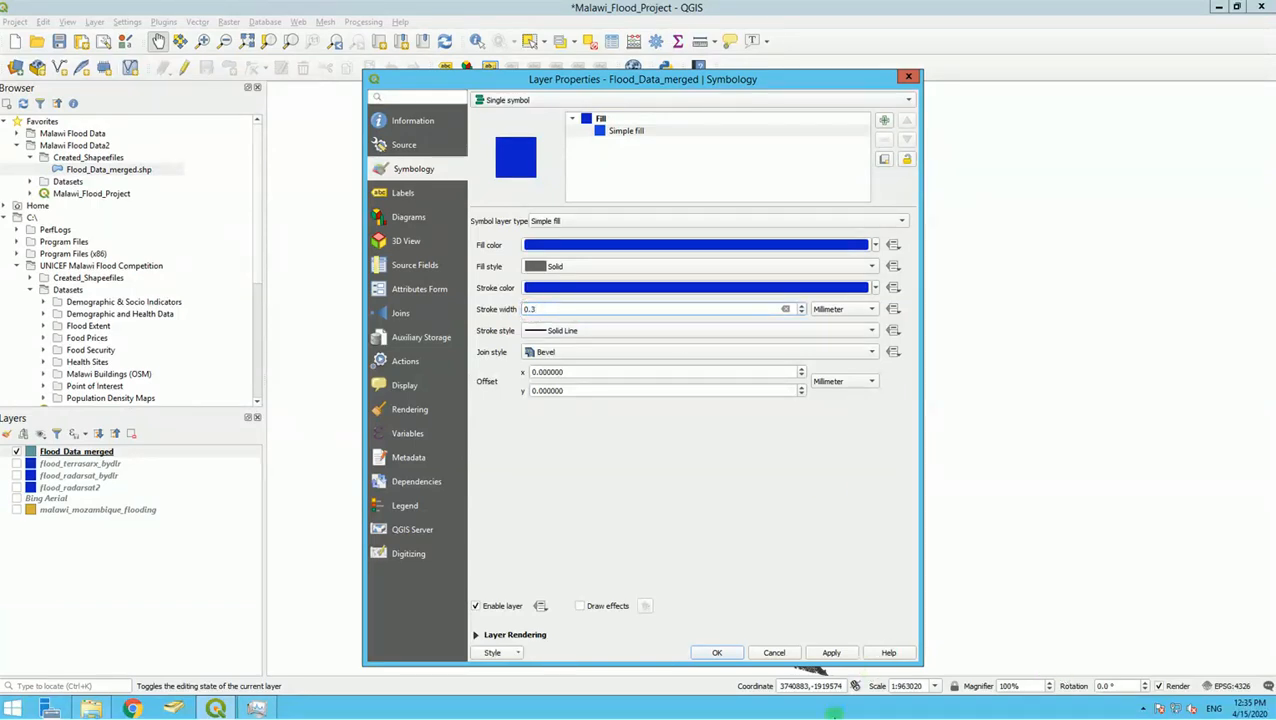
left_click(829, 652)
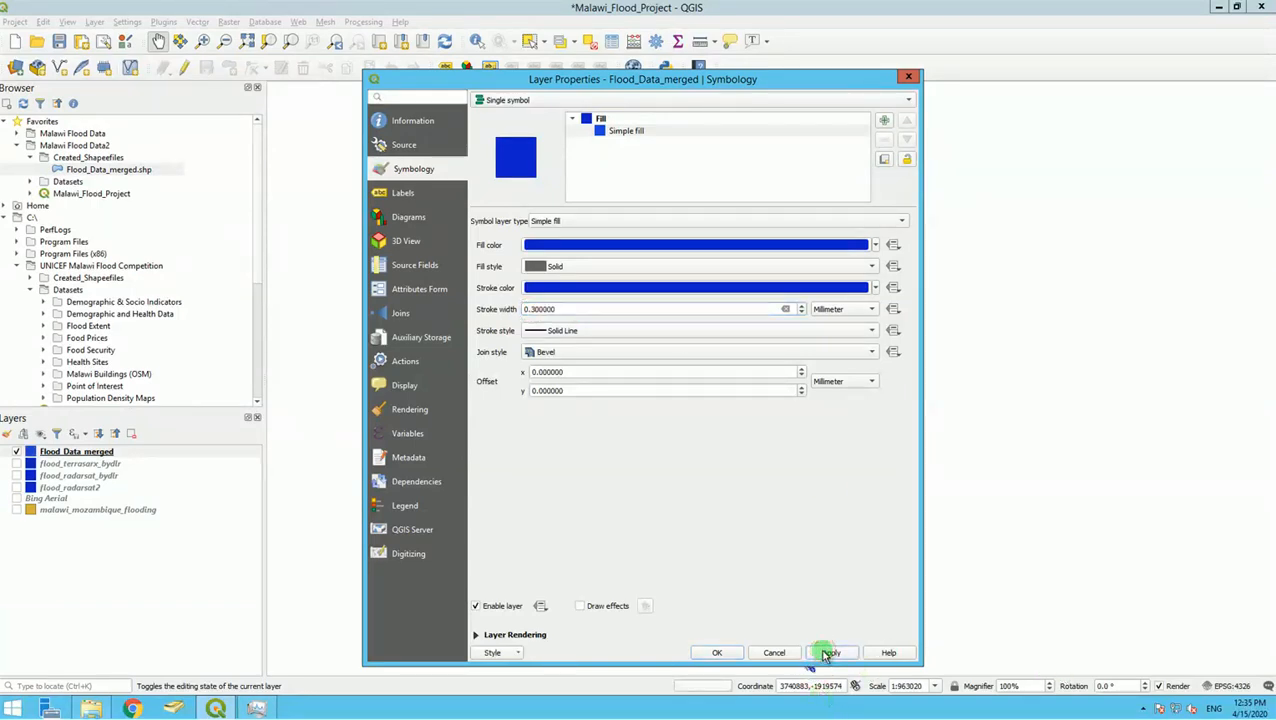
left_click(718, 653)
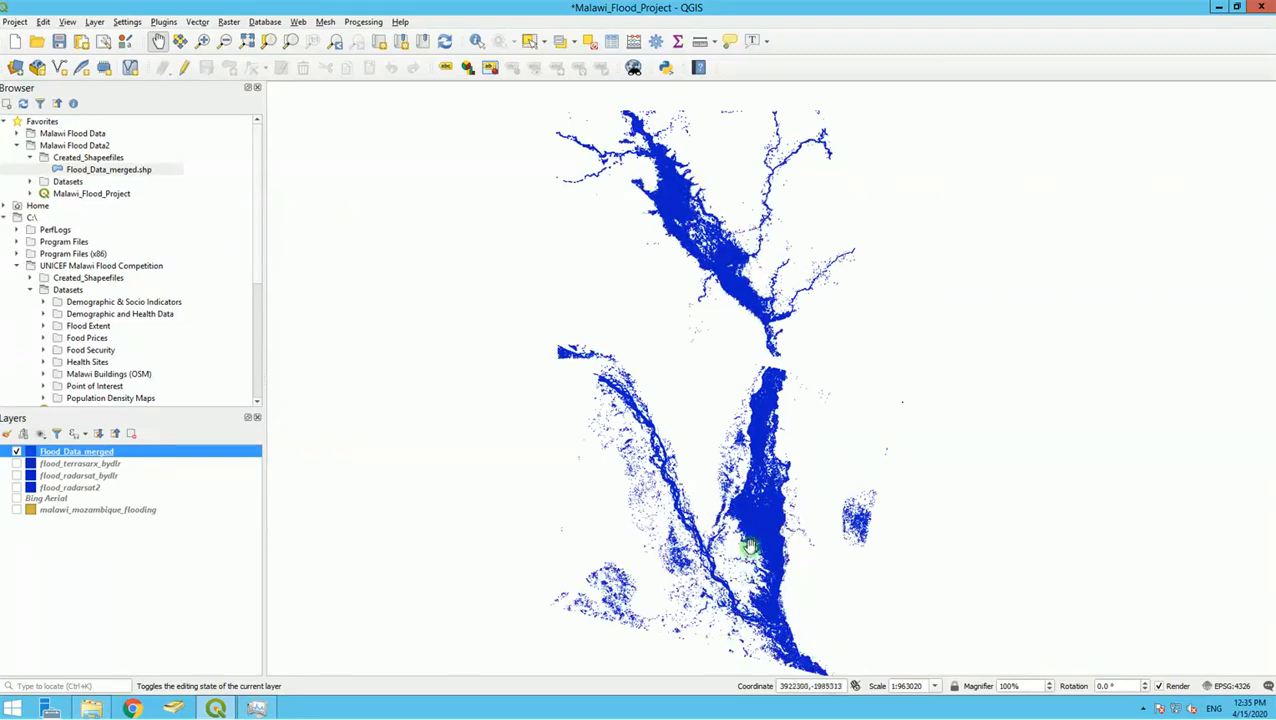
left_click_drag(754, 496, 696, 494)
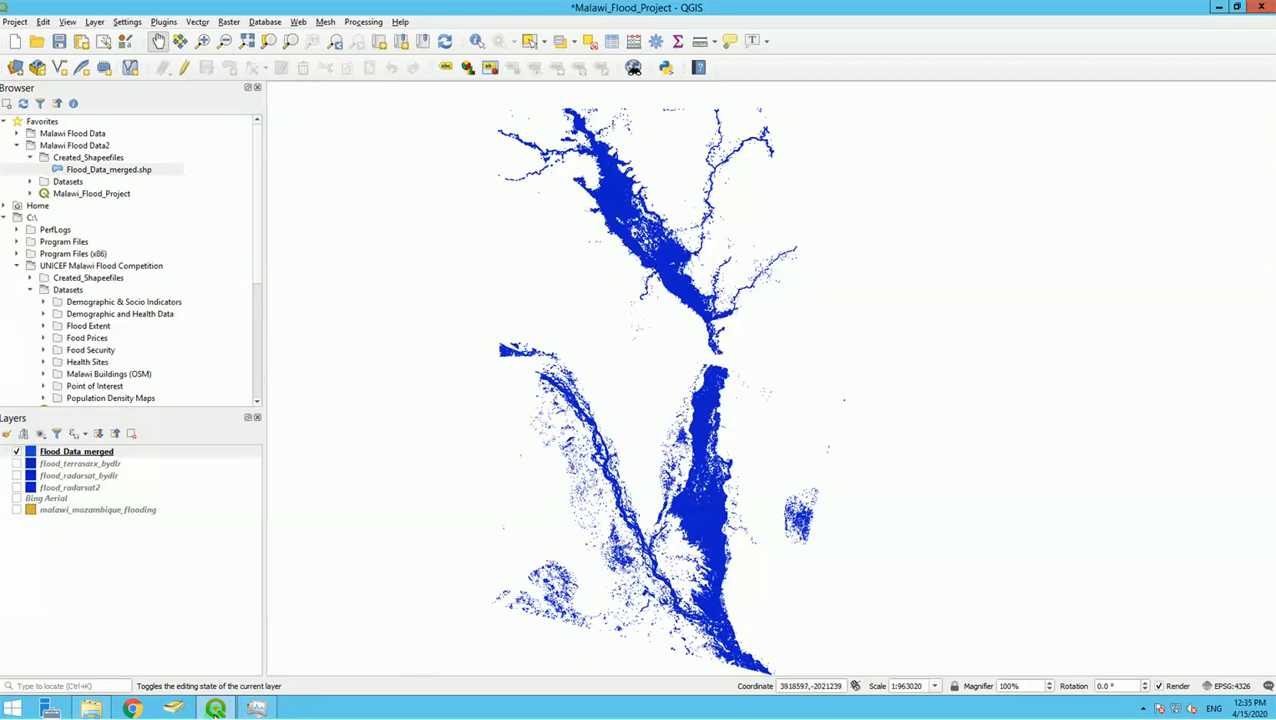
Step: Switch to Chrome and search Google for "Malawi map Outline shapefile"
left_click(136, 709)
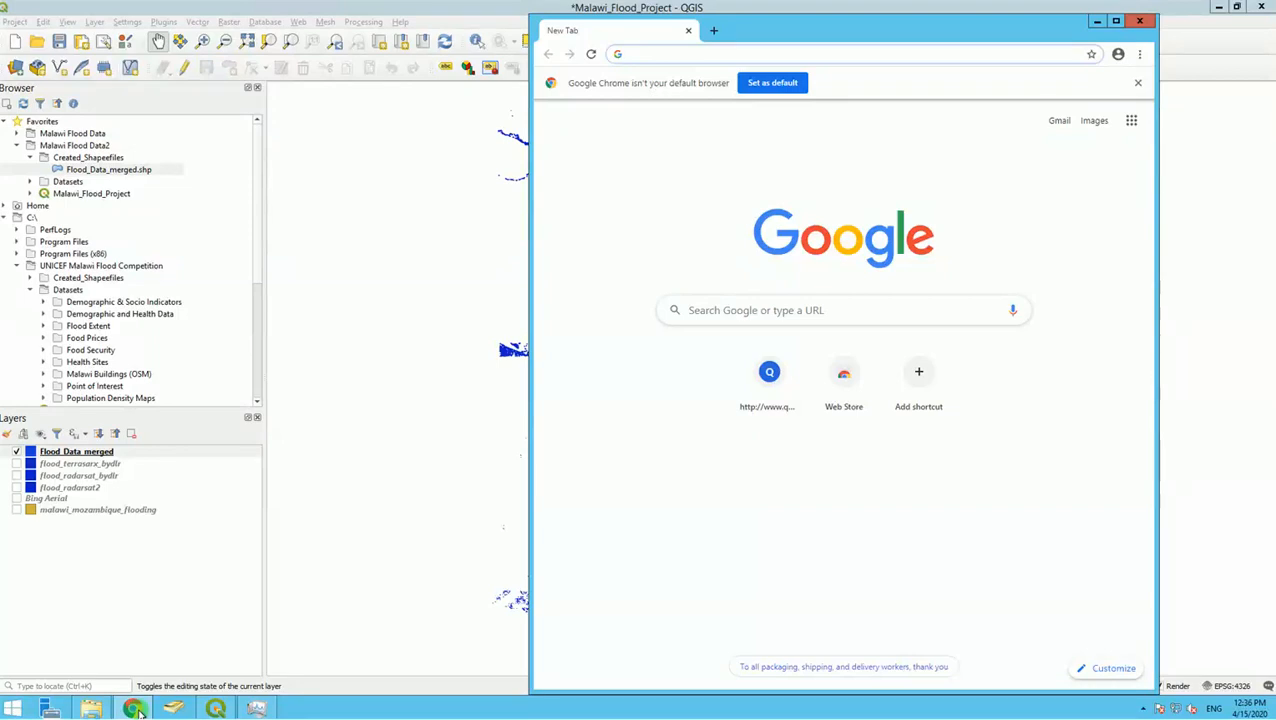
left_click(1137, 84)
left_click(757, 274)
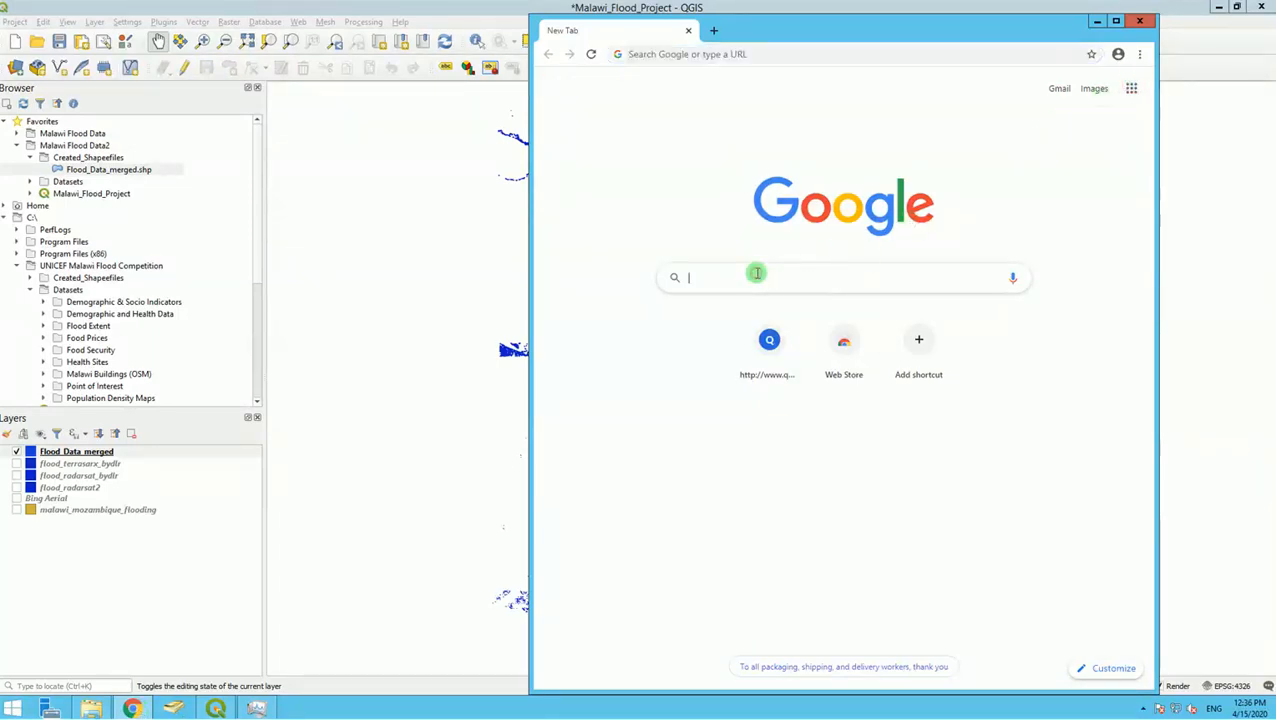
type("Malawi ")
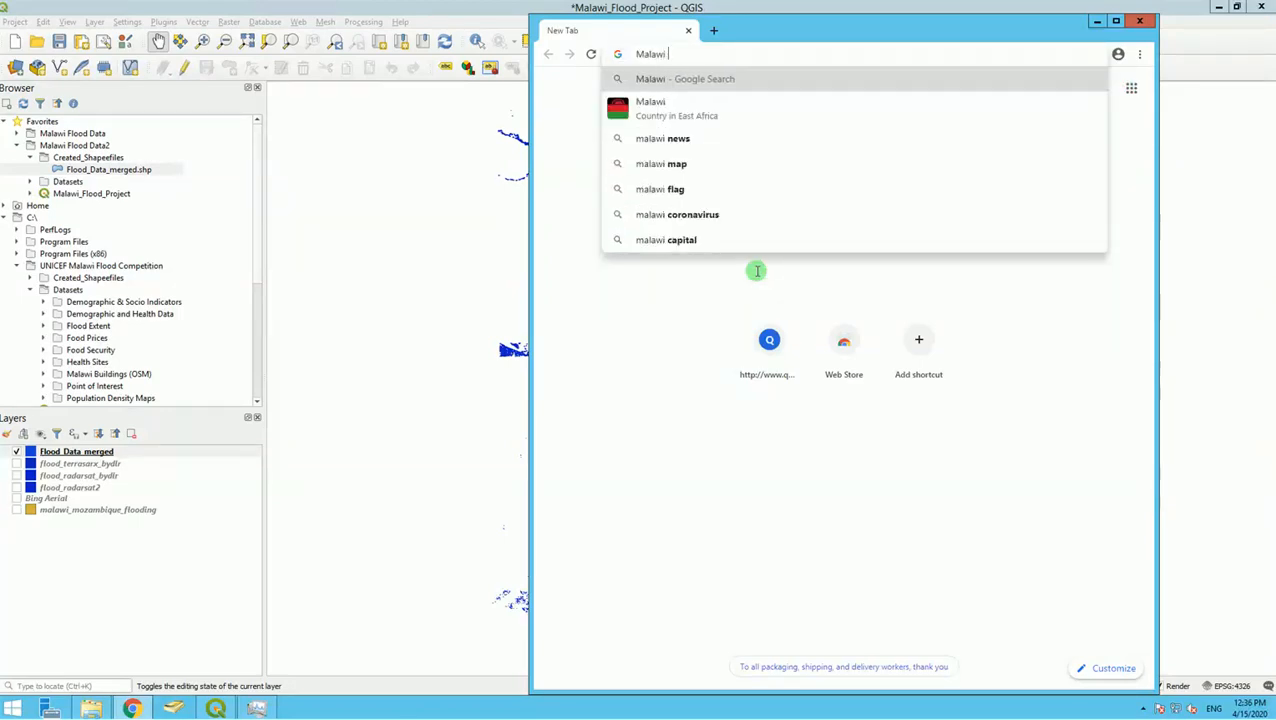
type("Outline")
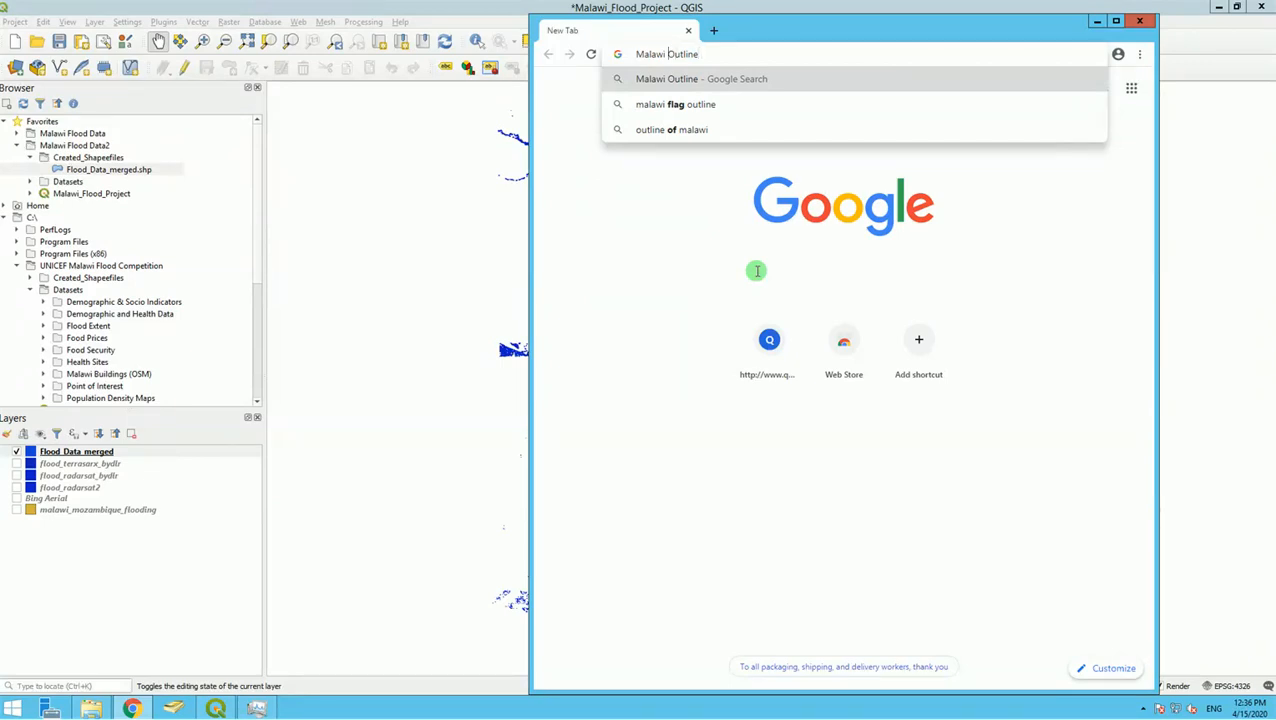
key("ctrl+Left")
type("map Outline  ")
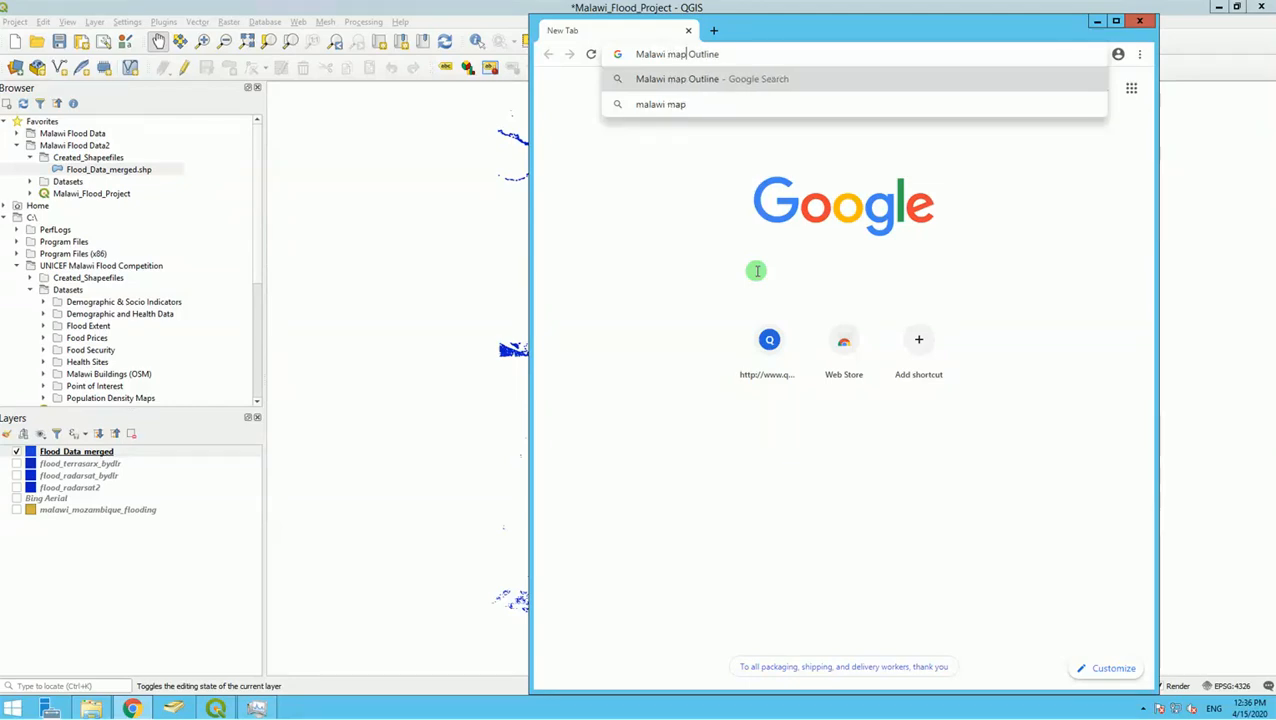
type("shapefile")
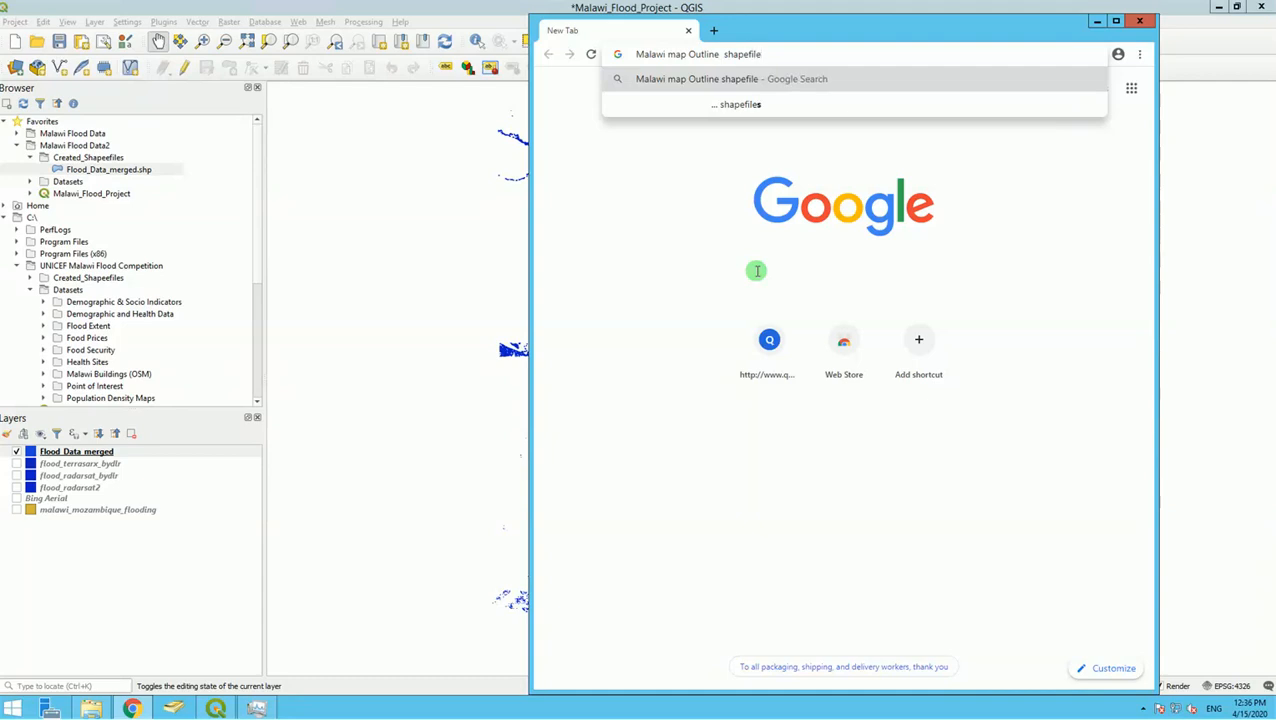
key("Return")
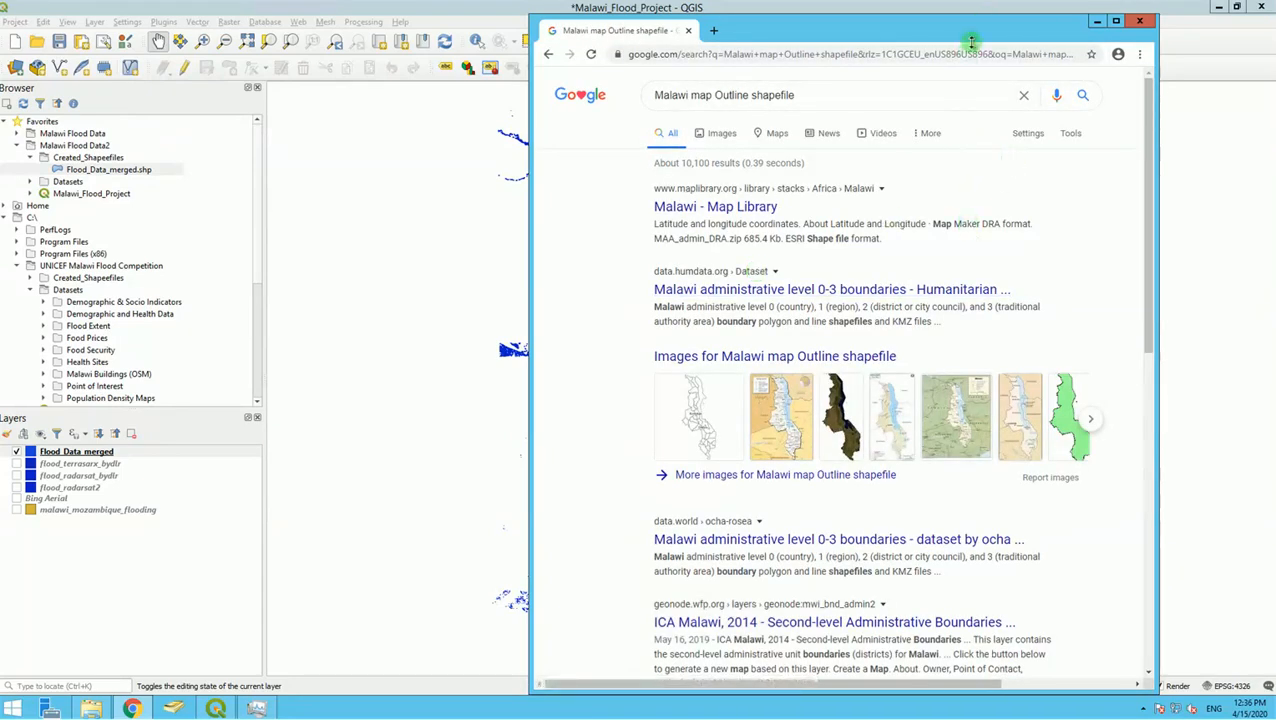
Step: Open the Malawi - Map Library search result in a new browser tab
double_click(957, 14)
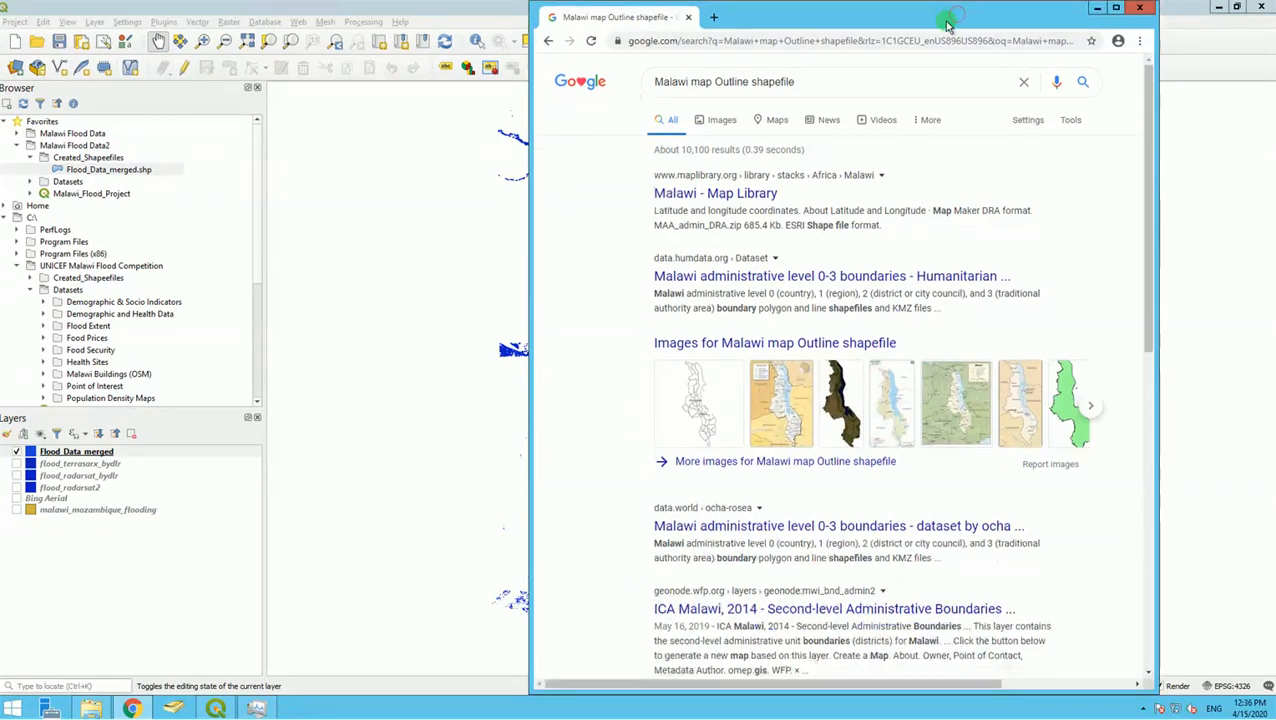
double_click(944, 12)
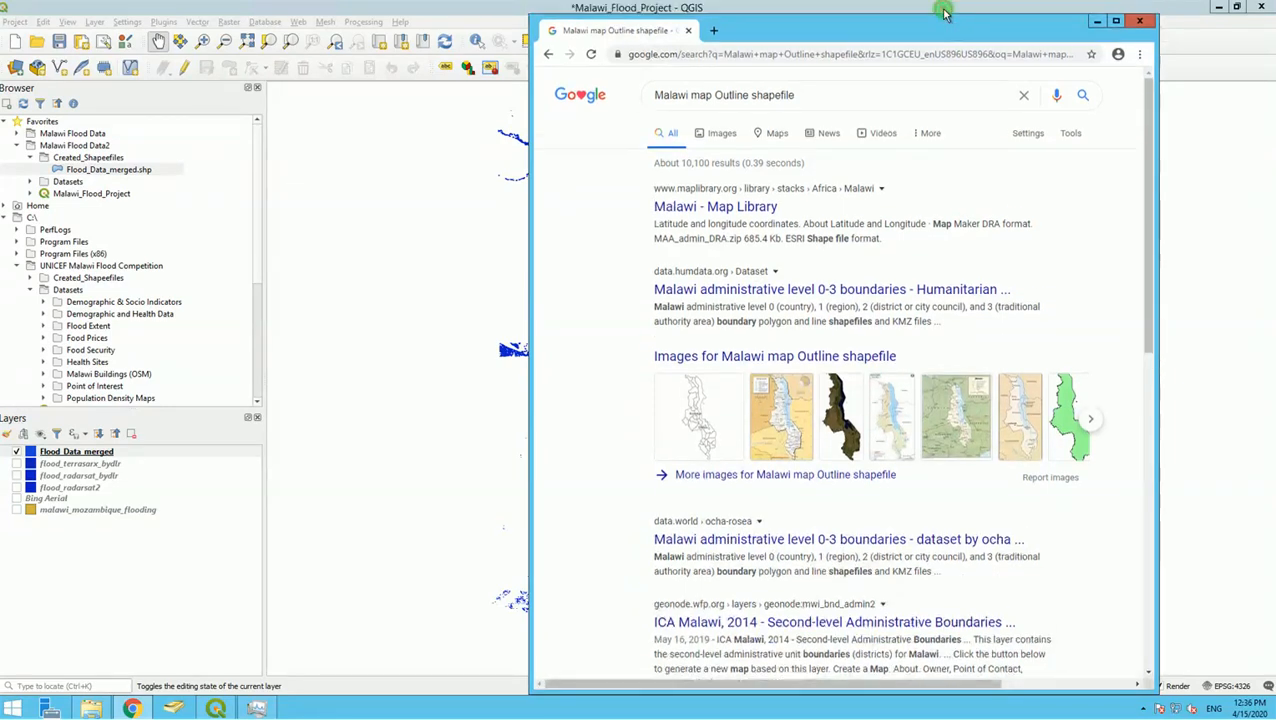
right_click(727, 217)
left_click(757, 223)
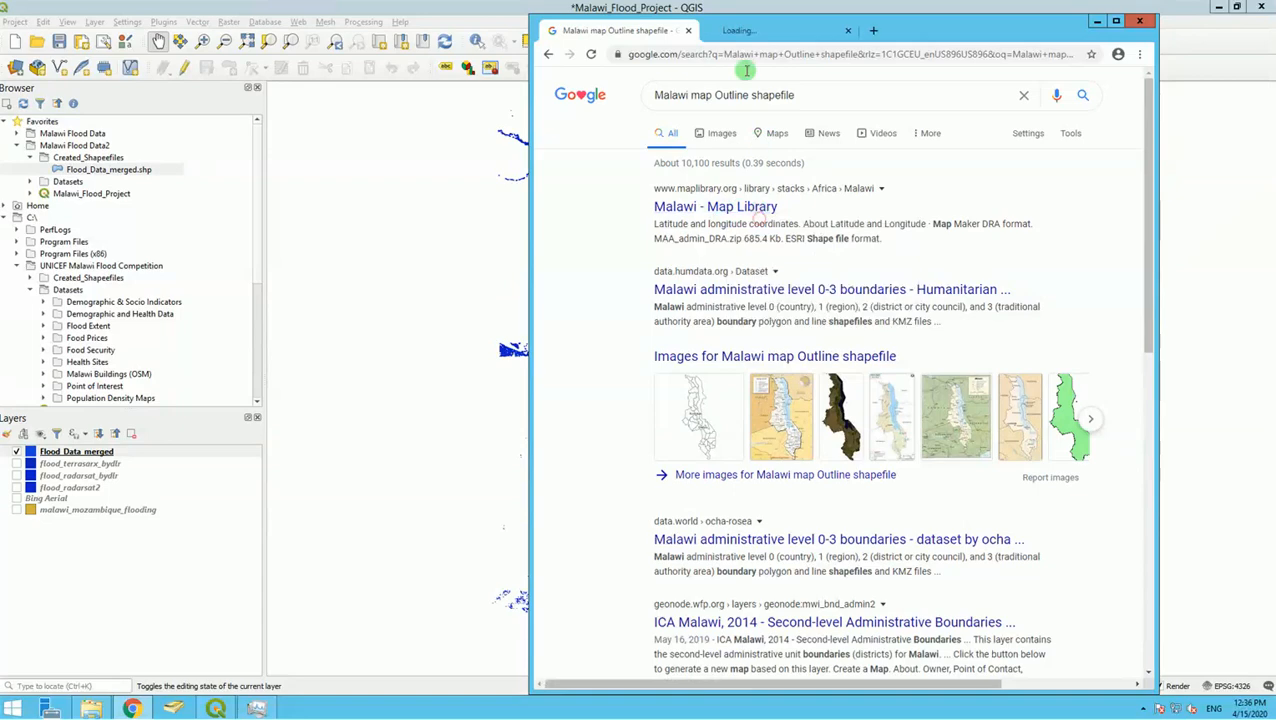
Step: Download the ESRI Shape file of Malawi's administrative areas in latitude and longitude coordinates, and show MAA_admin_SHP.zip in its download folder
left_click(728, 33)
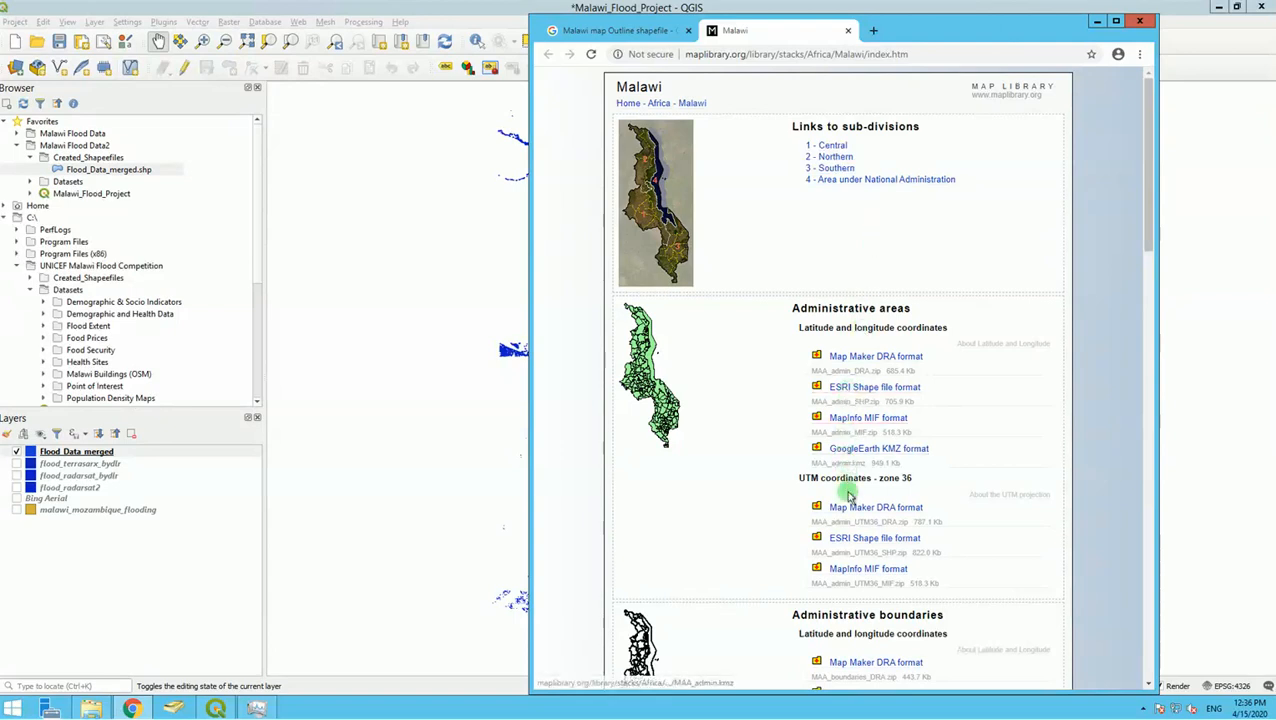
scroll(866, 462, "down", 1)
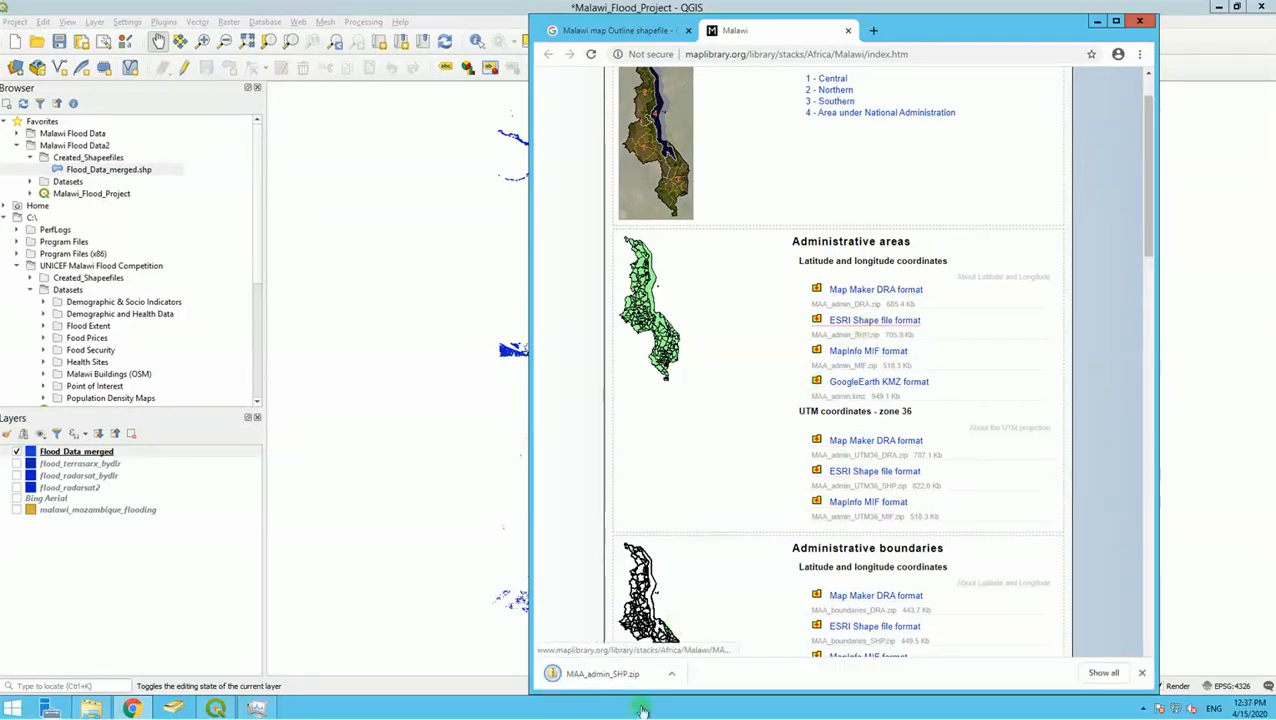
left_click(590, 676)
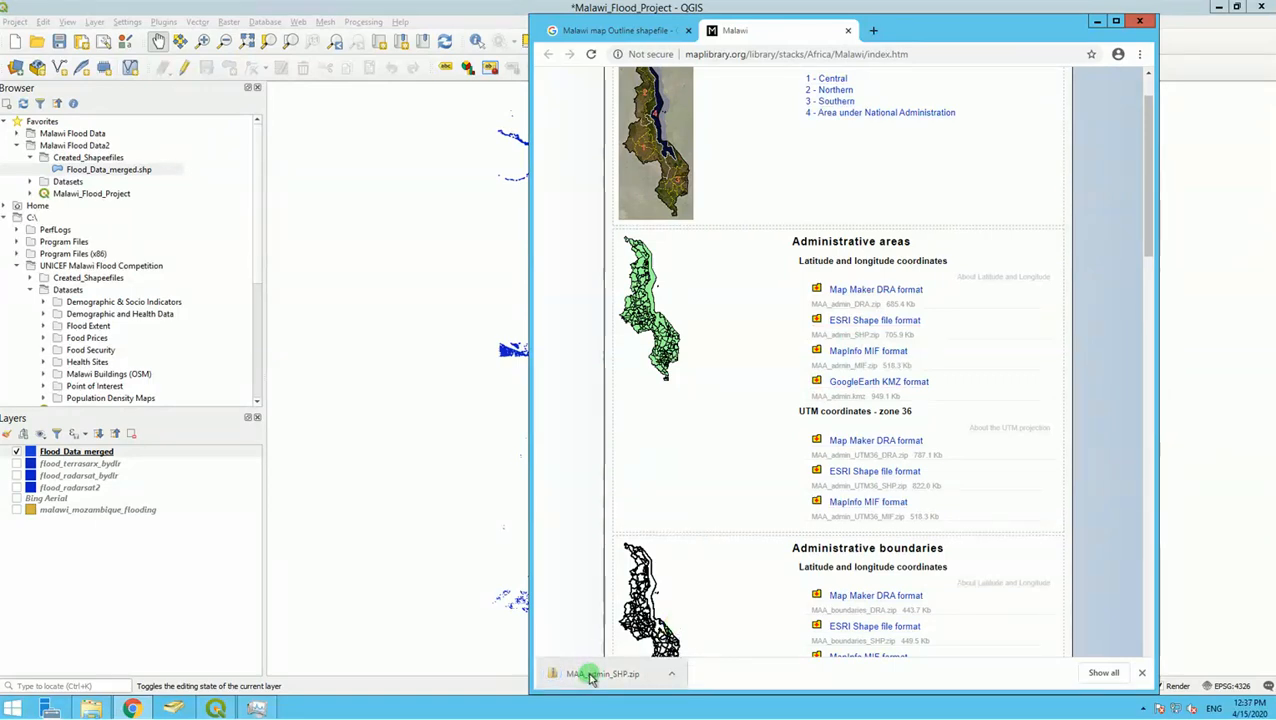
left_click(670, 674)
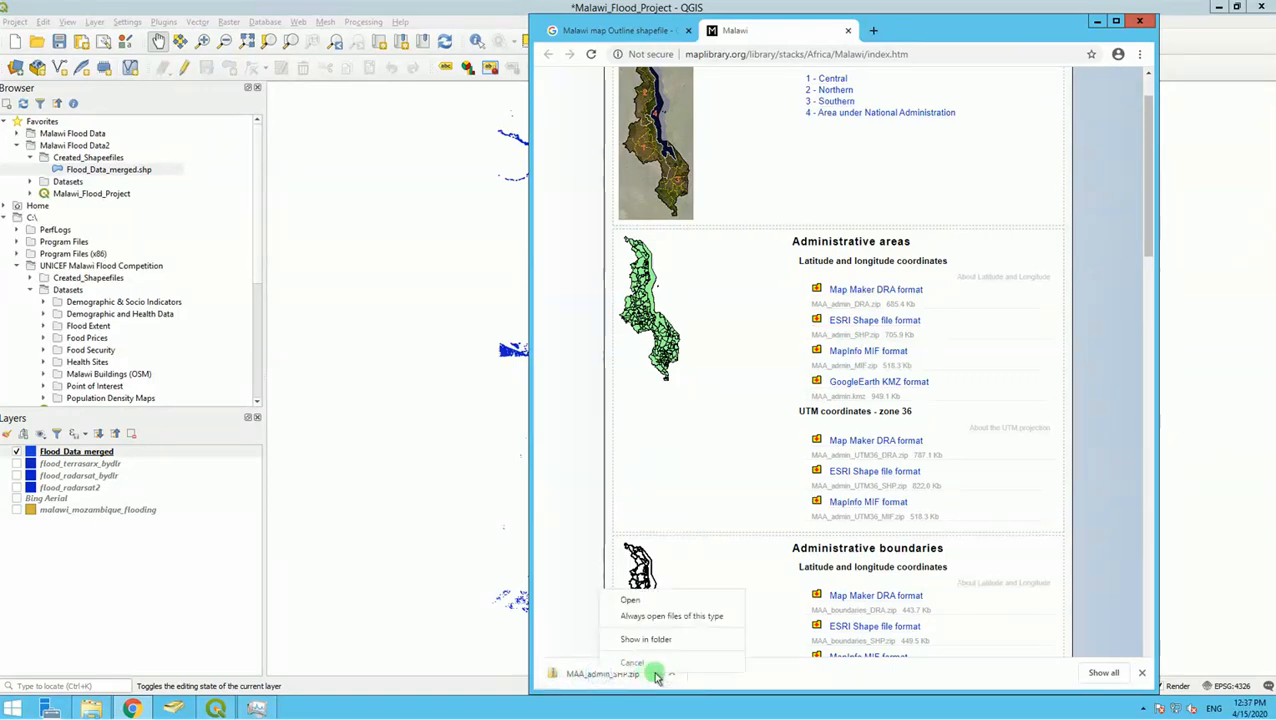
left_click(670, 677)
left_click(672, 679)
left_click(672, 679)
left_click(672, 679)
left_click(672, 679)
left_click(690, 626)
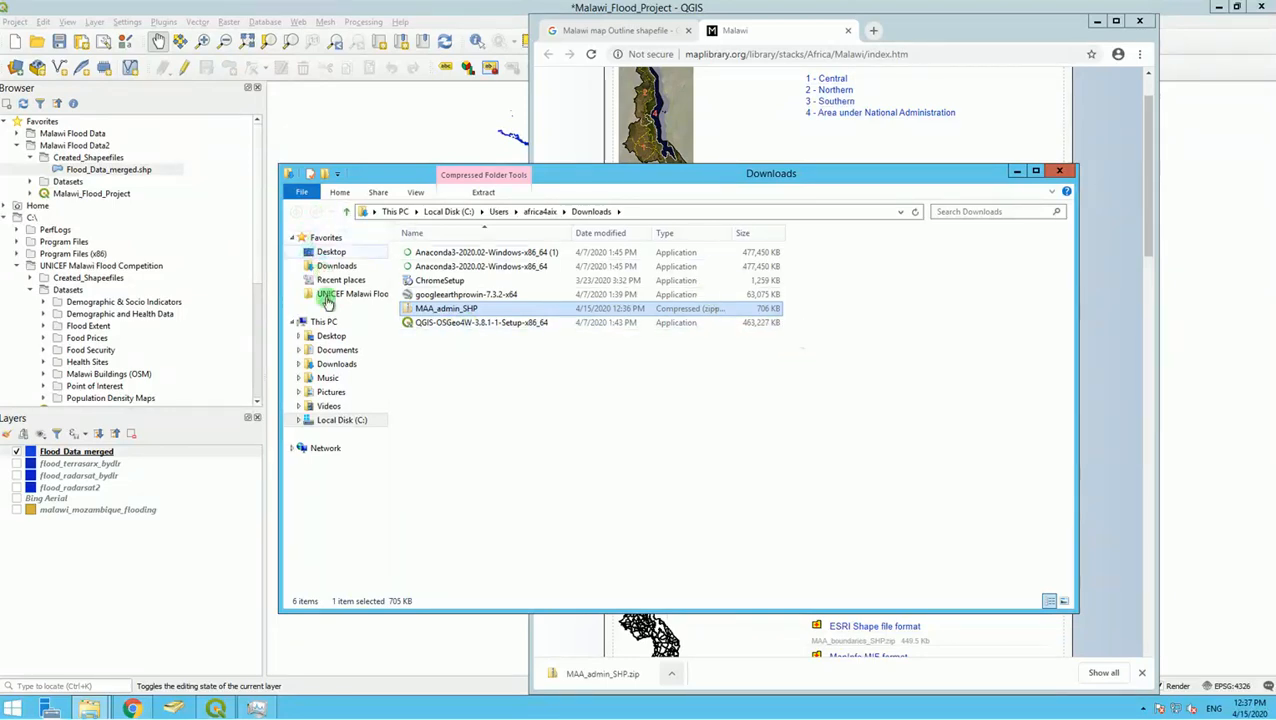
Step: Create a new folder named Datasets_Extra inside the UNICEF Malawi Flood Competition folder
left_click(328, 296)
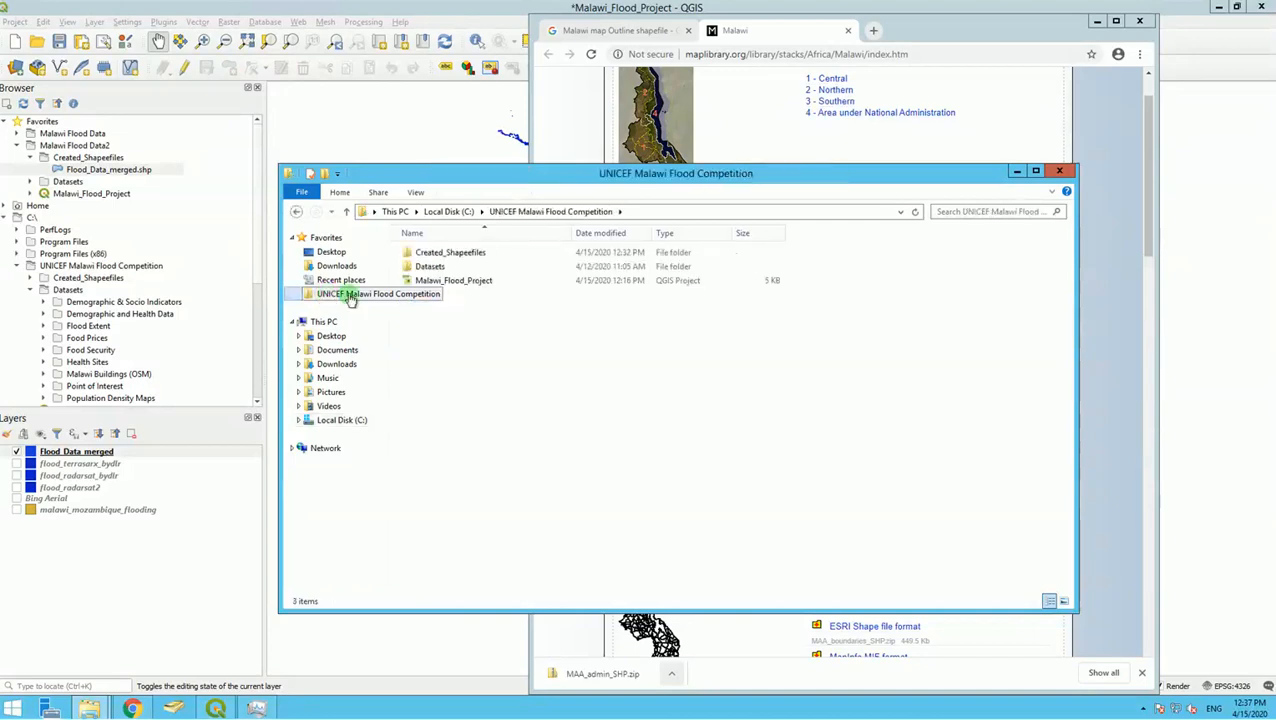
left_click(430, 266)
right_click(478, 330)
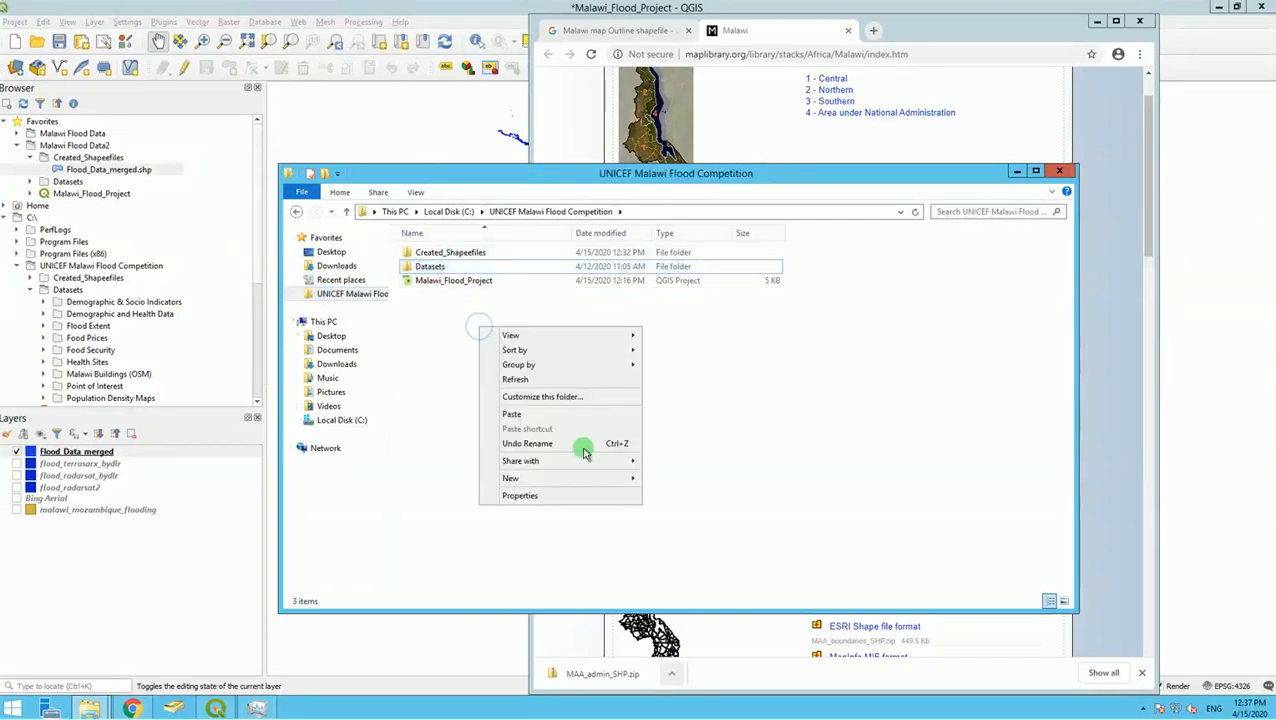
mouse_move(612, 484)
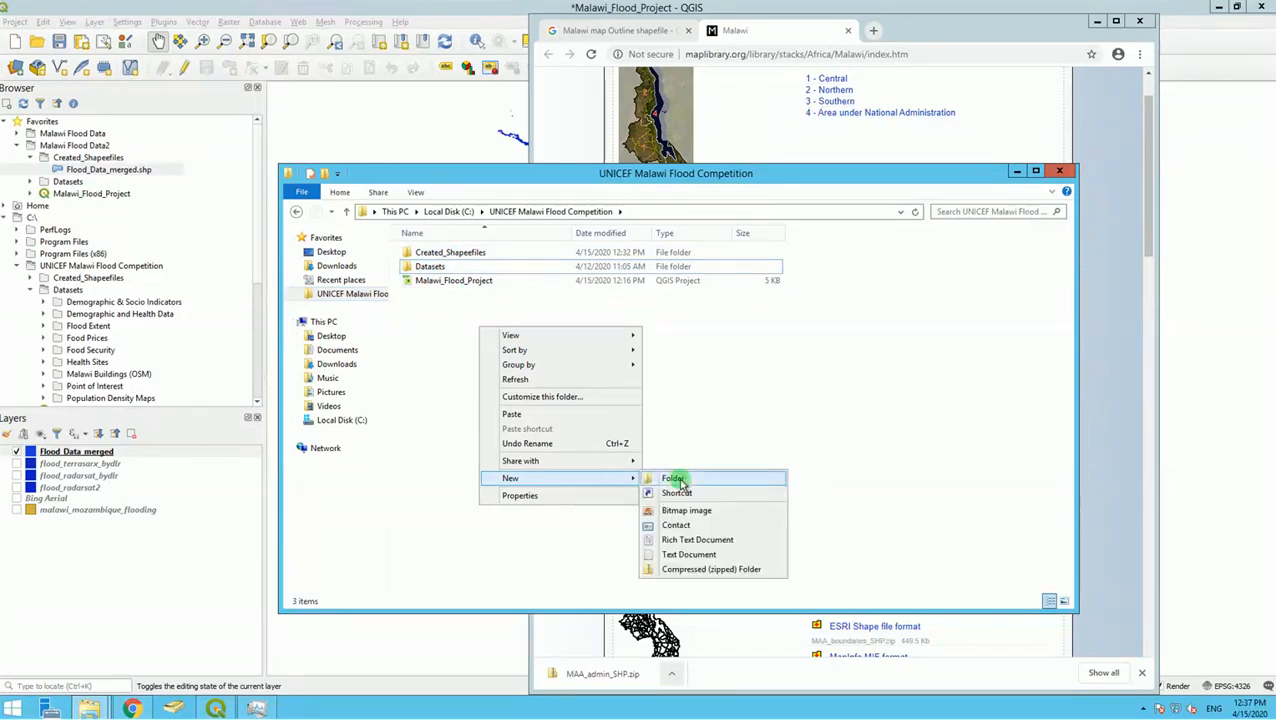
left_click(674, 477)
type("Data")
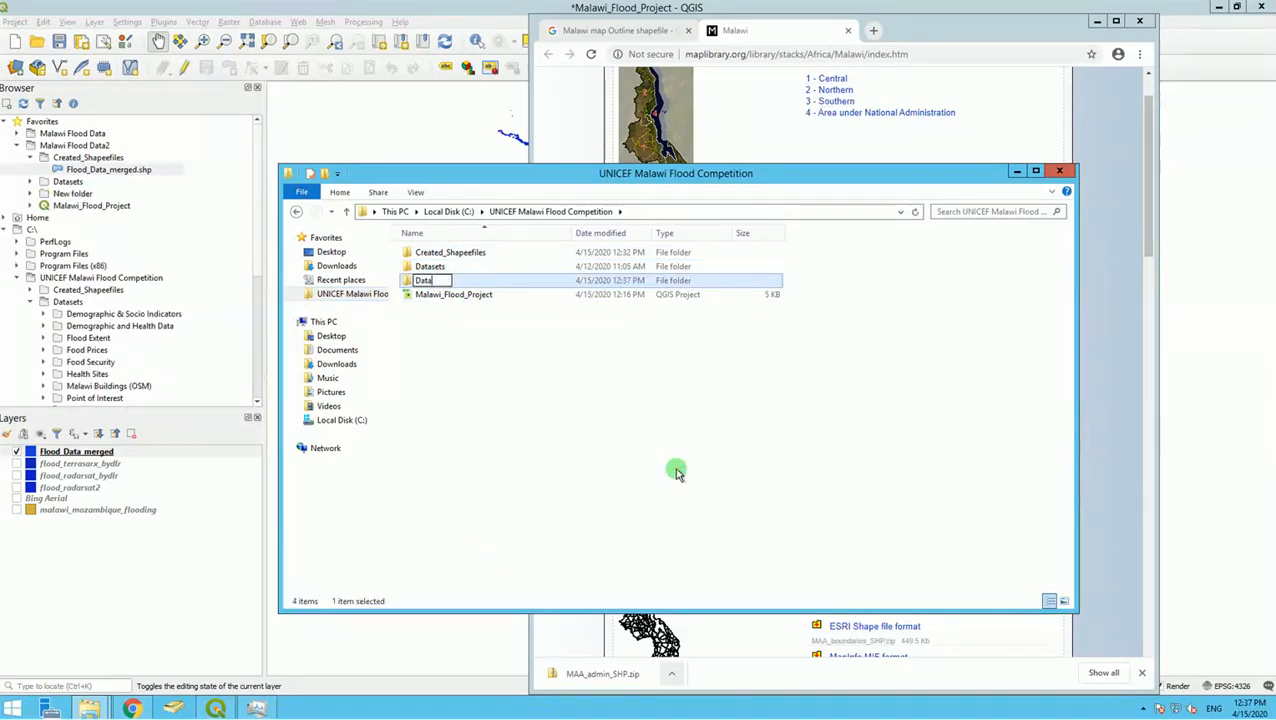
type("sets_Extra")
key("Return")
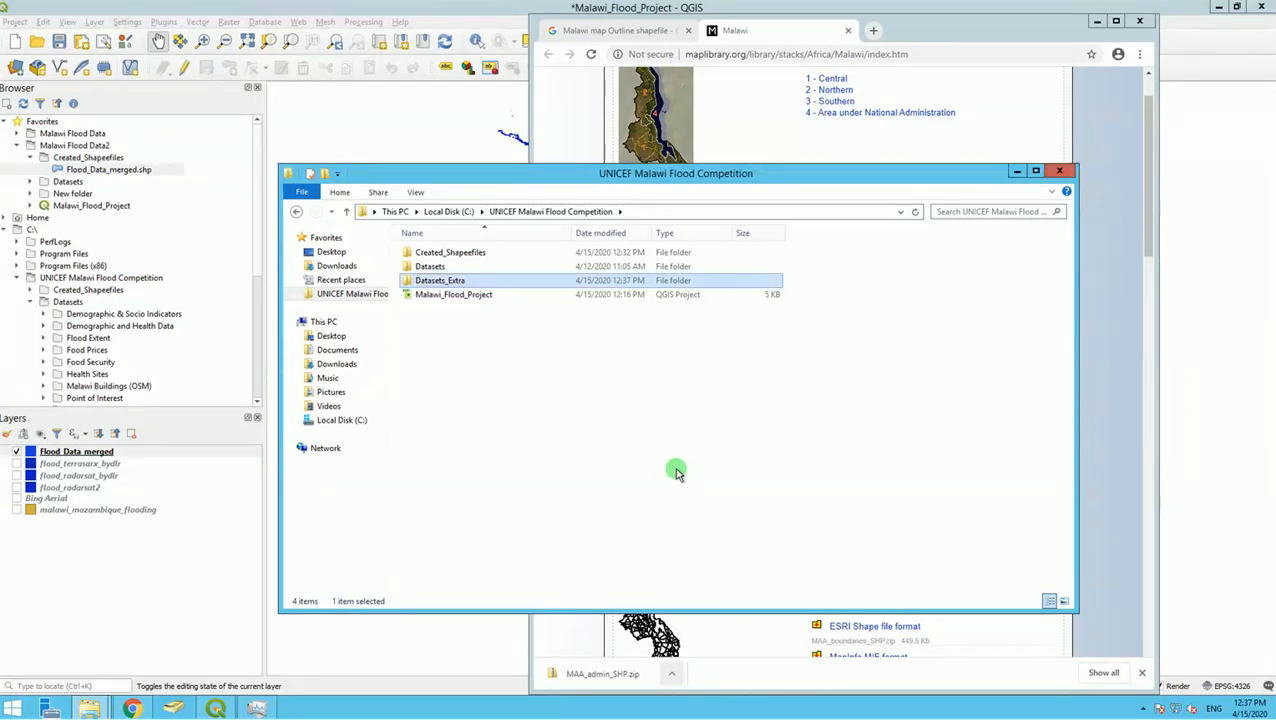
Step: Paste the MAA_admin_SHP zip into the Datasets_Extra folder and extract all its files there
key("Return")
key("ctrl+v")
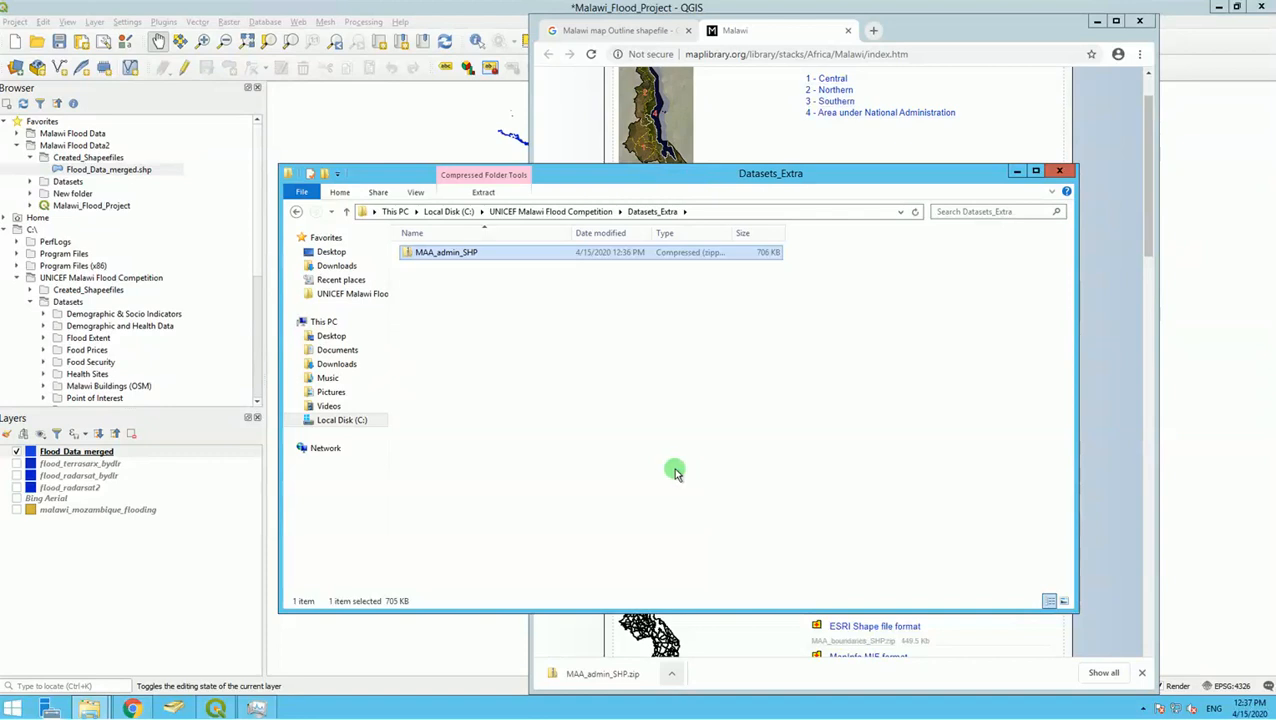
right_click(429, 254)
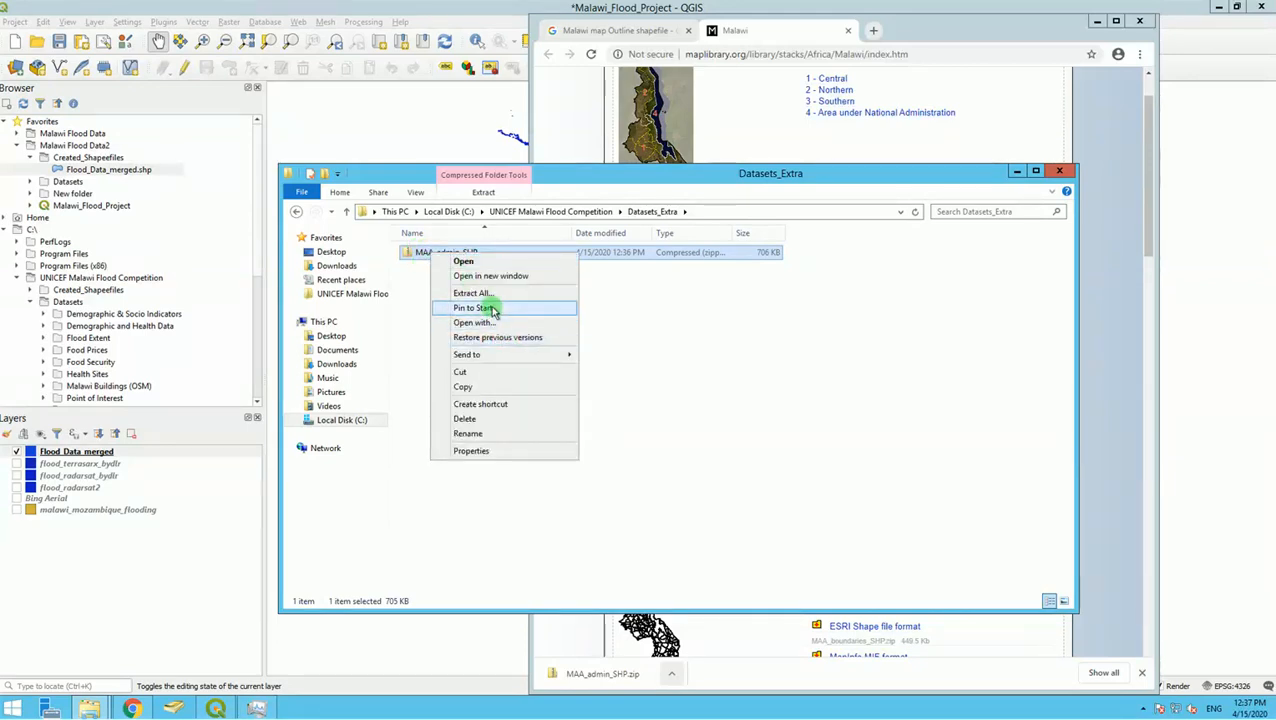
left_click(474, 295)
left_click(761, 483)
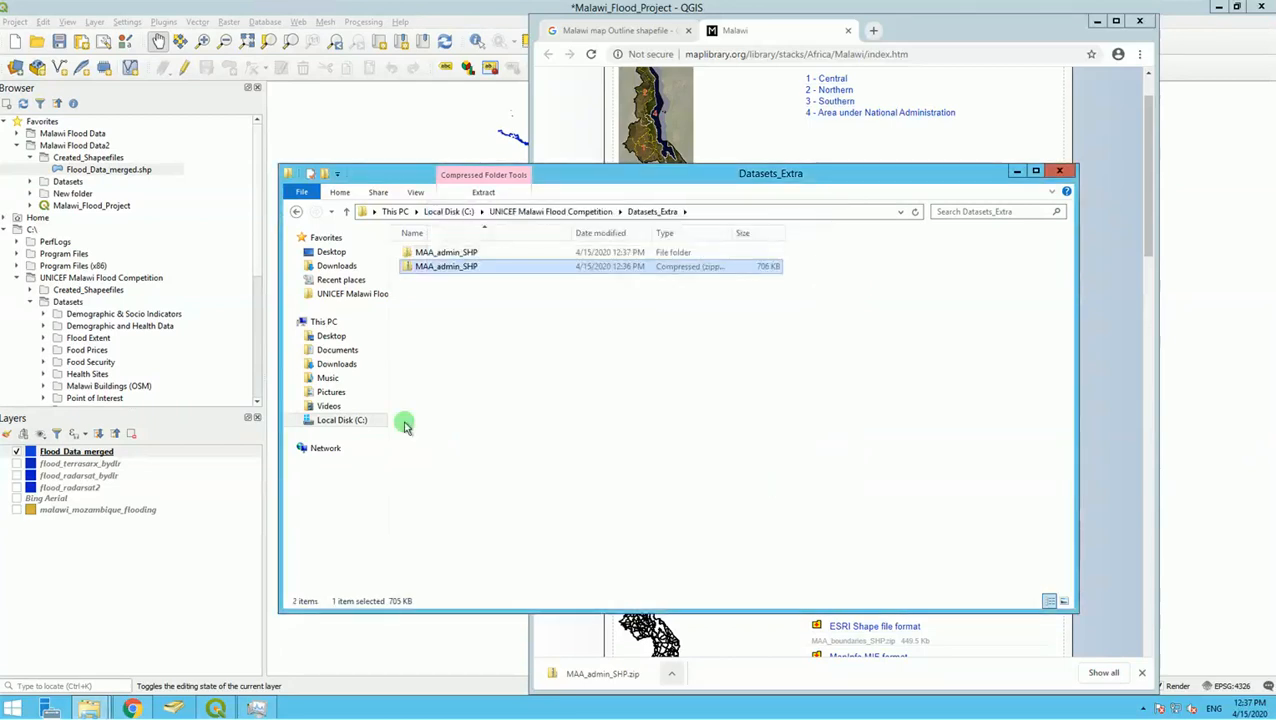
Step: Switch to QGIS, add the Bing Road basemap with the OpenLayers plugin, and dismiss the plugin messages
left_click(195, 420)
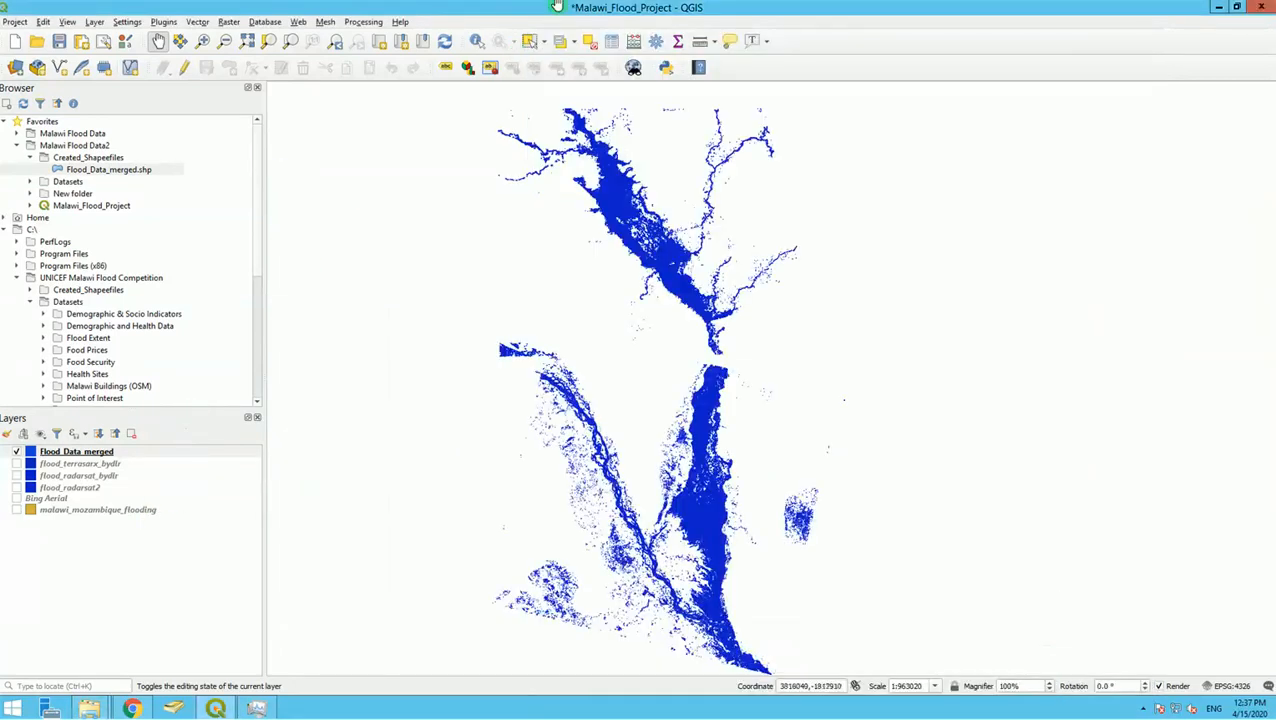
left_click(298, 21)
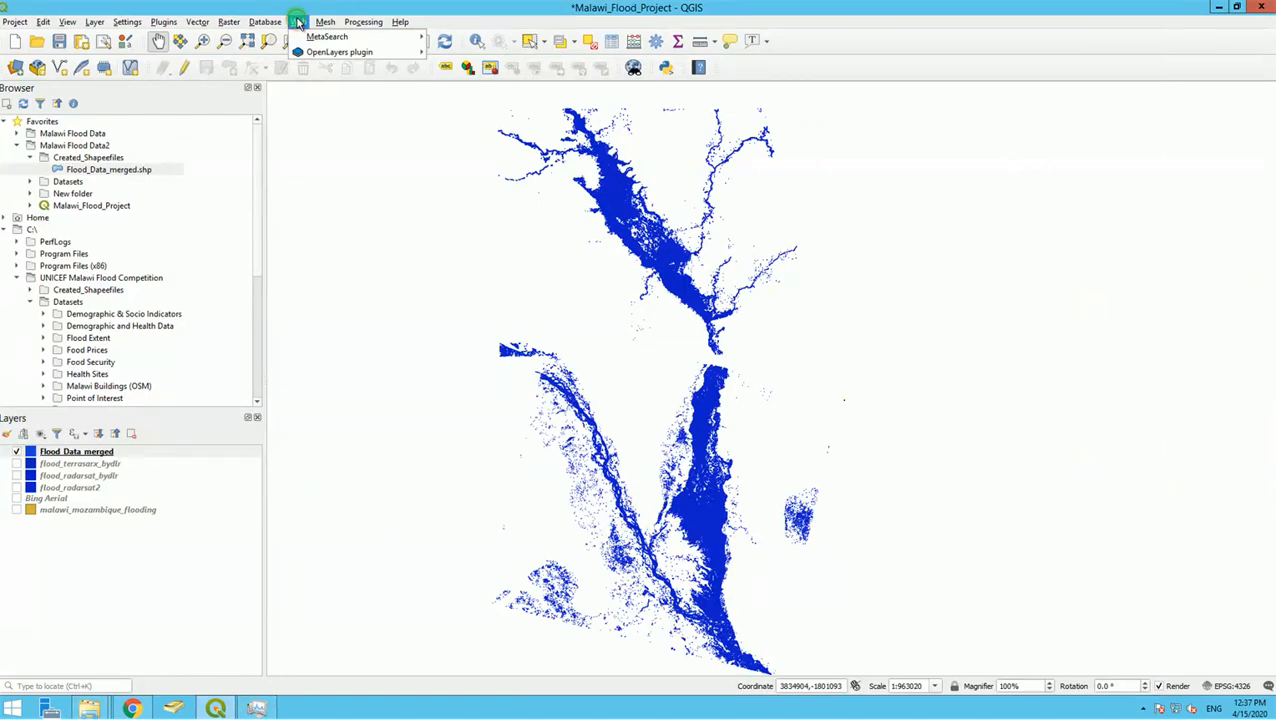
mouse_move(320, 56)
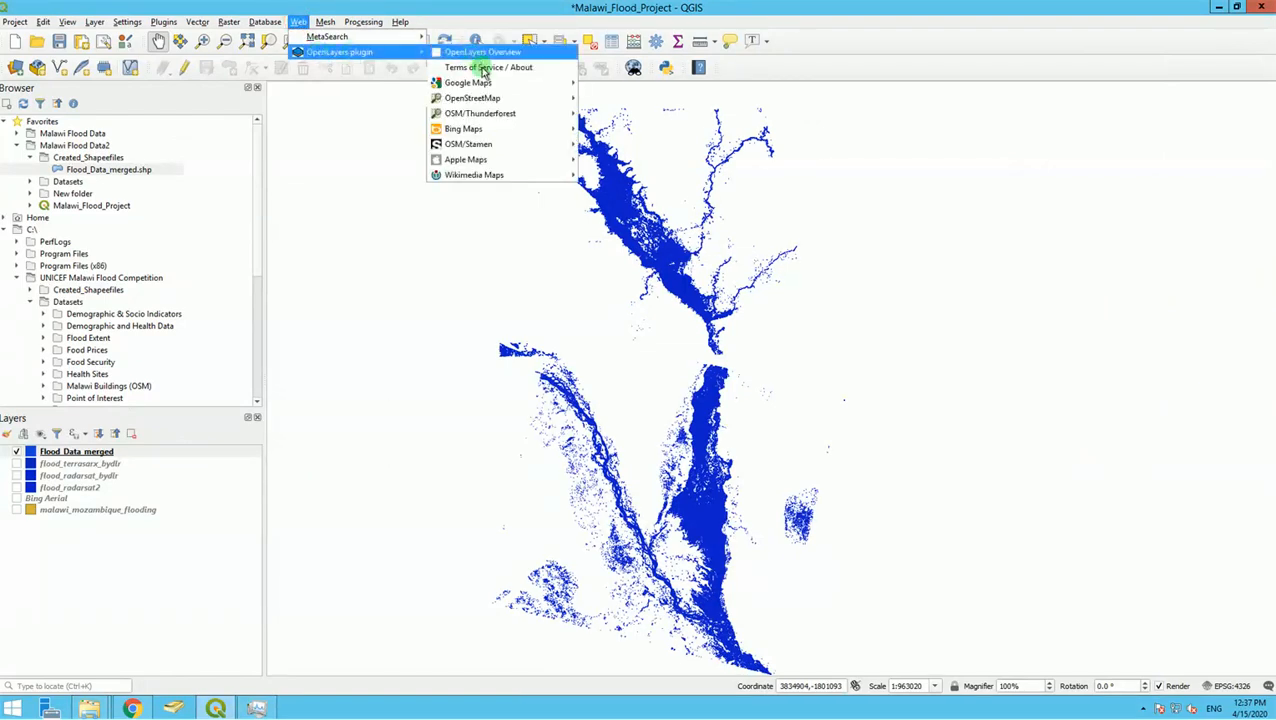
mouse_move(468, 131)
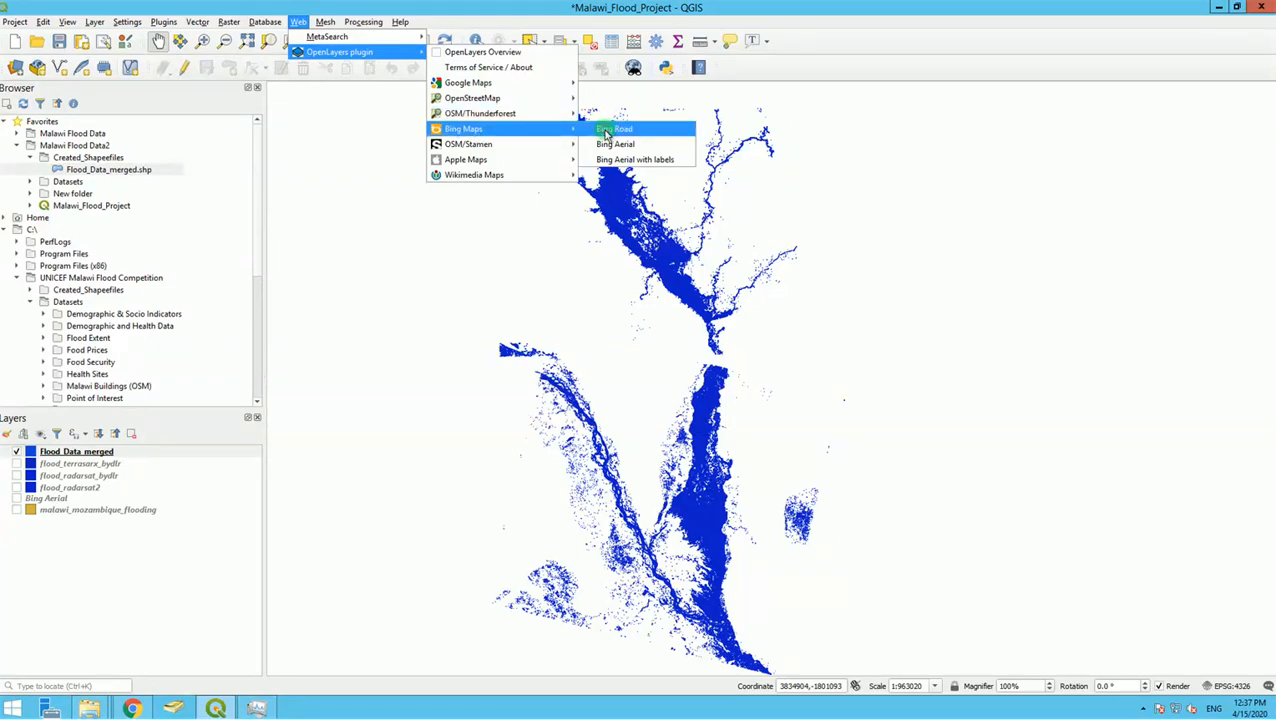
left_click(605, 133)
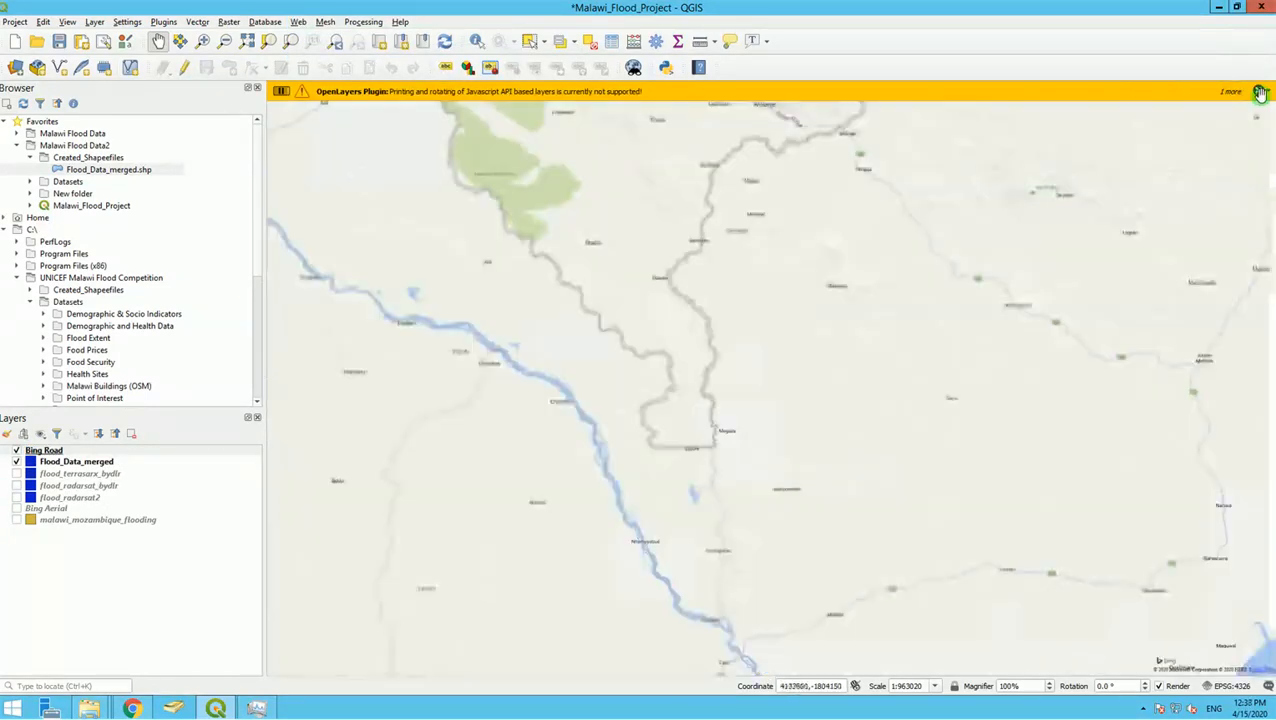
left_click(1260, 91)
left_click(1260, 91)
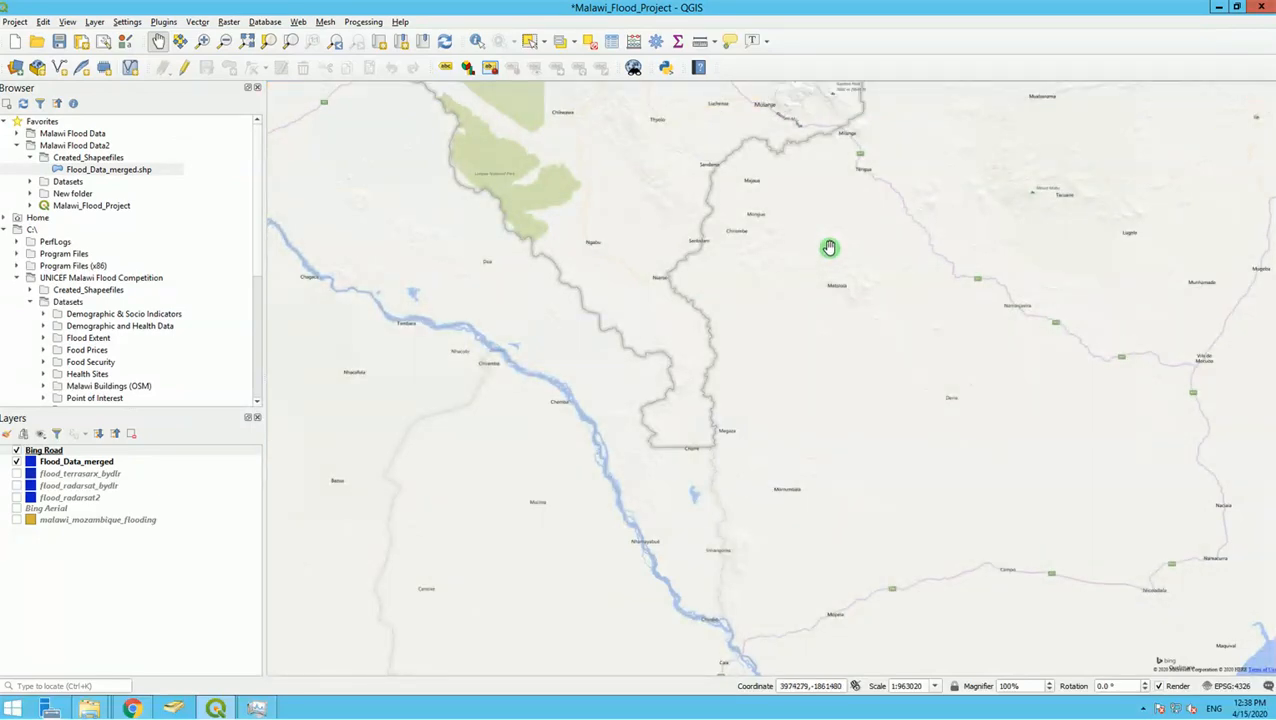
Step: Examine Malawi's borders and surroundings on the Bing Road basemap, from the southern tip up to the lakes
scroll(829, 247, "down", 3)
scroll(763, 251, "up", 1)
scroll(738, 256, "up", 2)
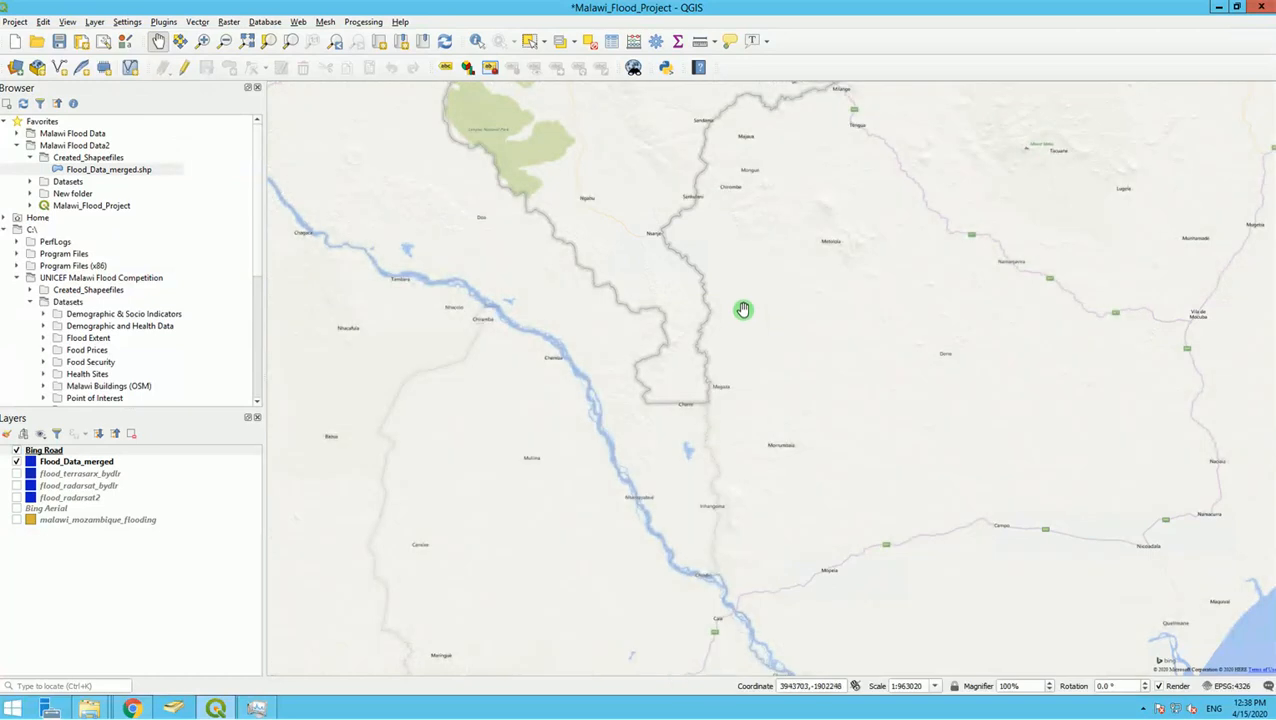
scroll(744, 306, "down", 1)
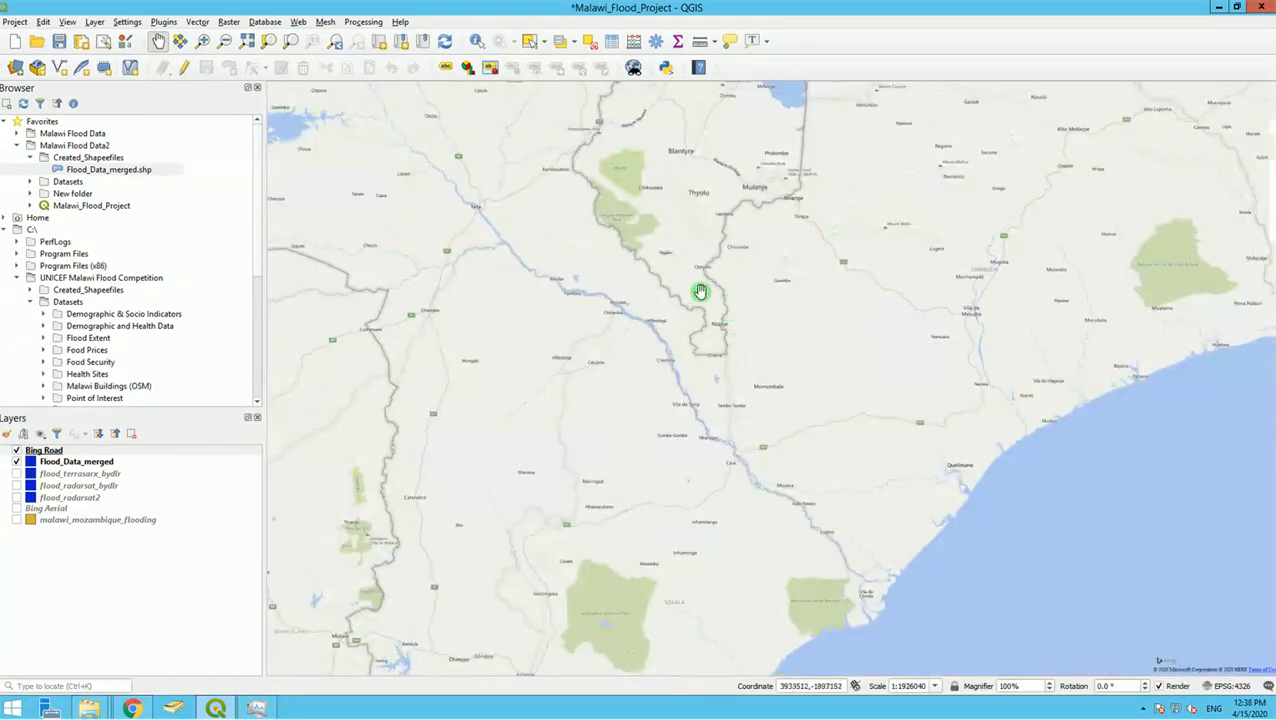
left_click_drag(678, 239, 673, 373)
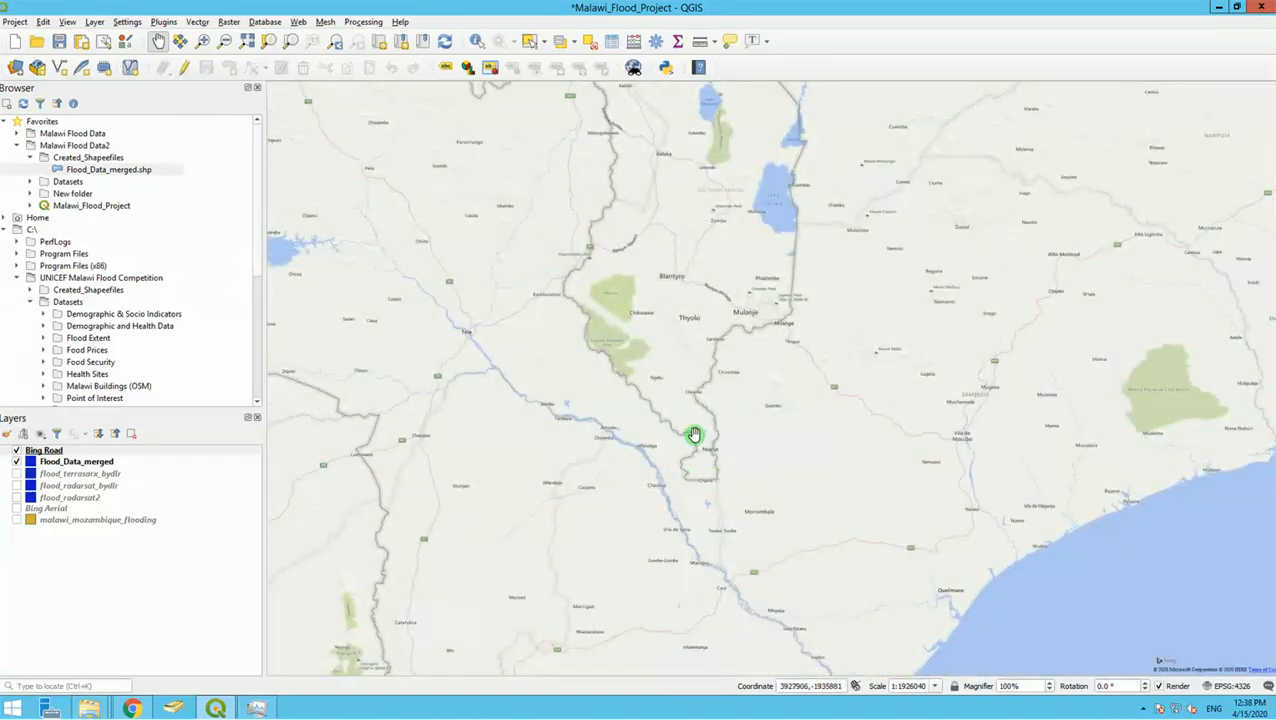
left_click_drag(783, 132, 762, 214)
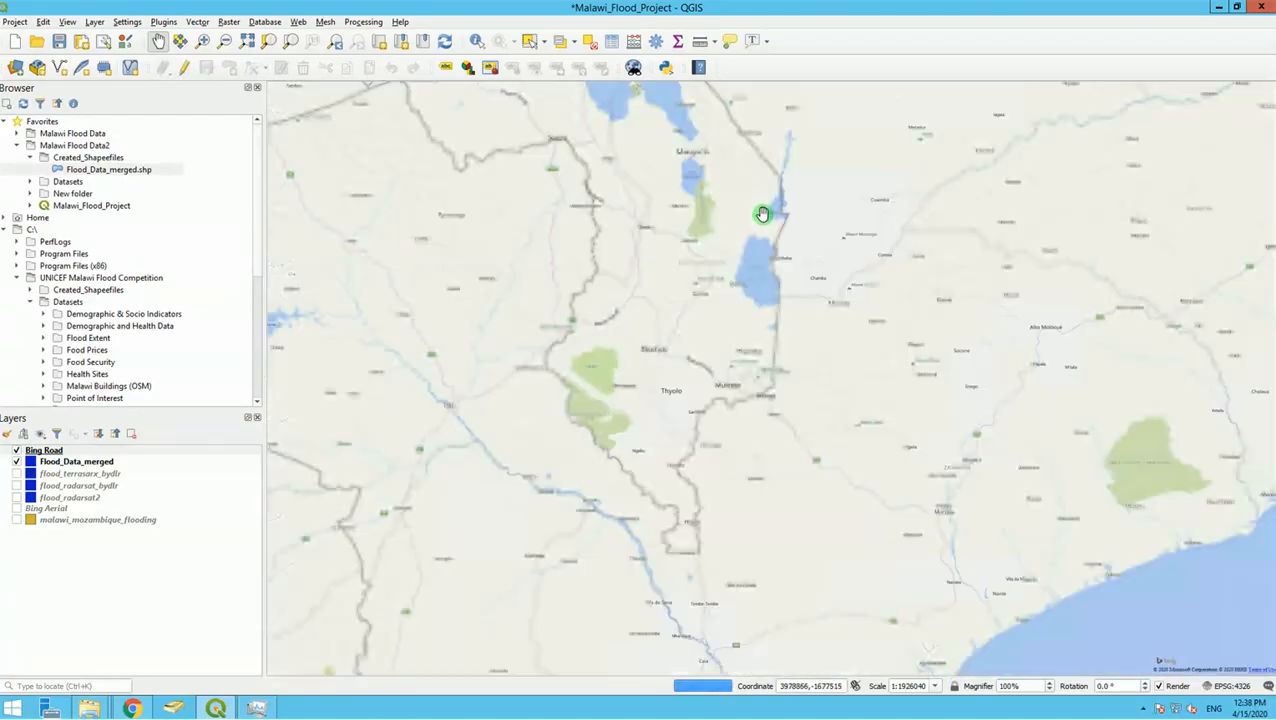
left_click_drag(694, 224, 700, 276)
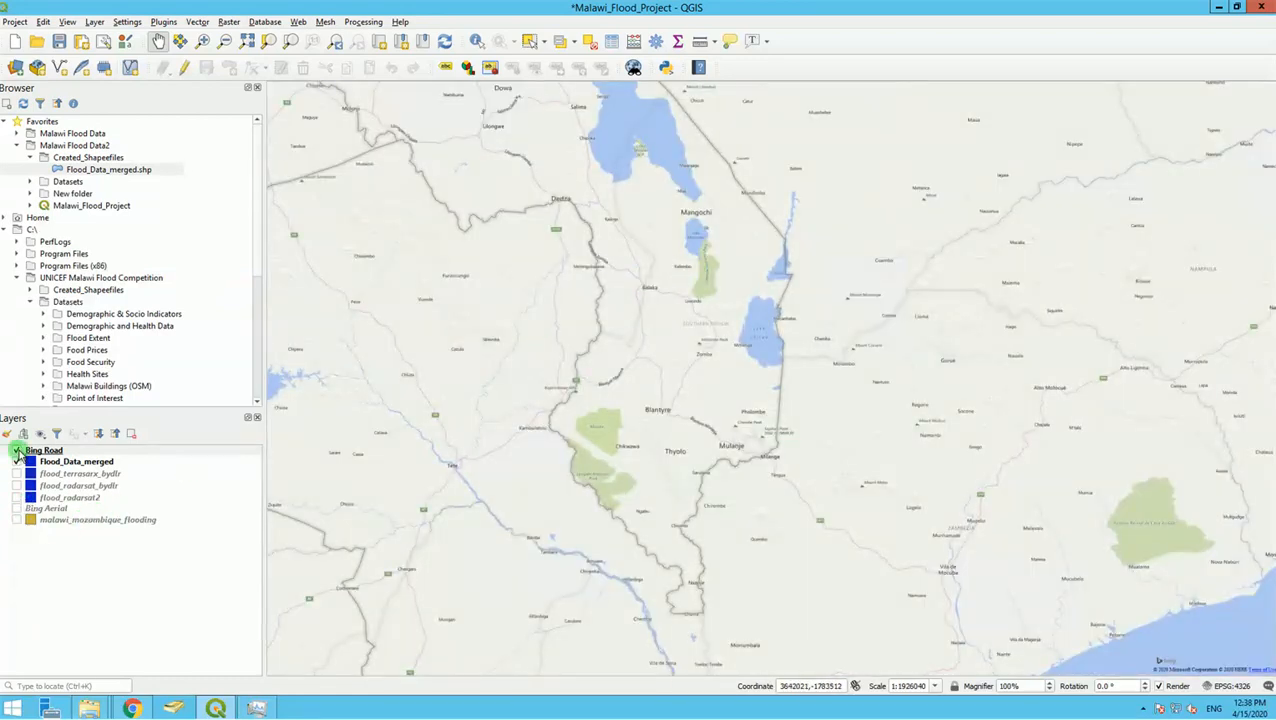
Step: Remove the Bing Road layer from the project
right_click(44, 451)
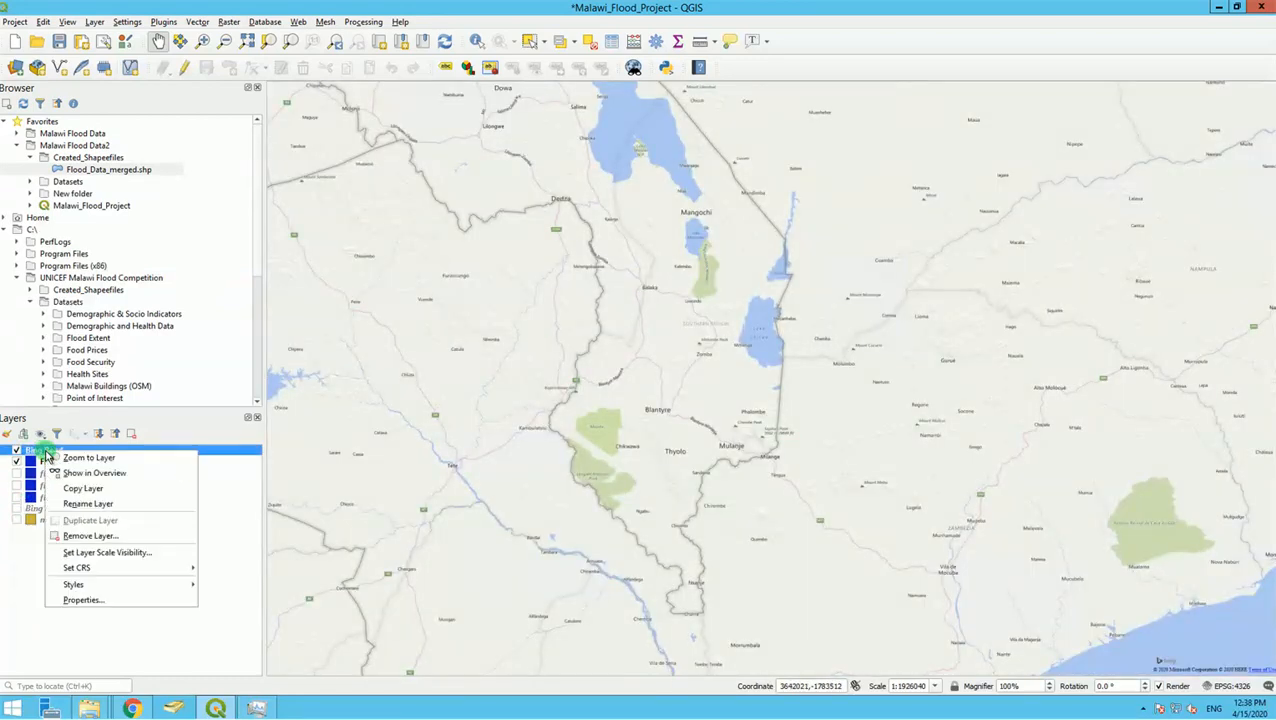
left_click(89, 536)
left_click(614, 372)
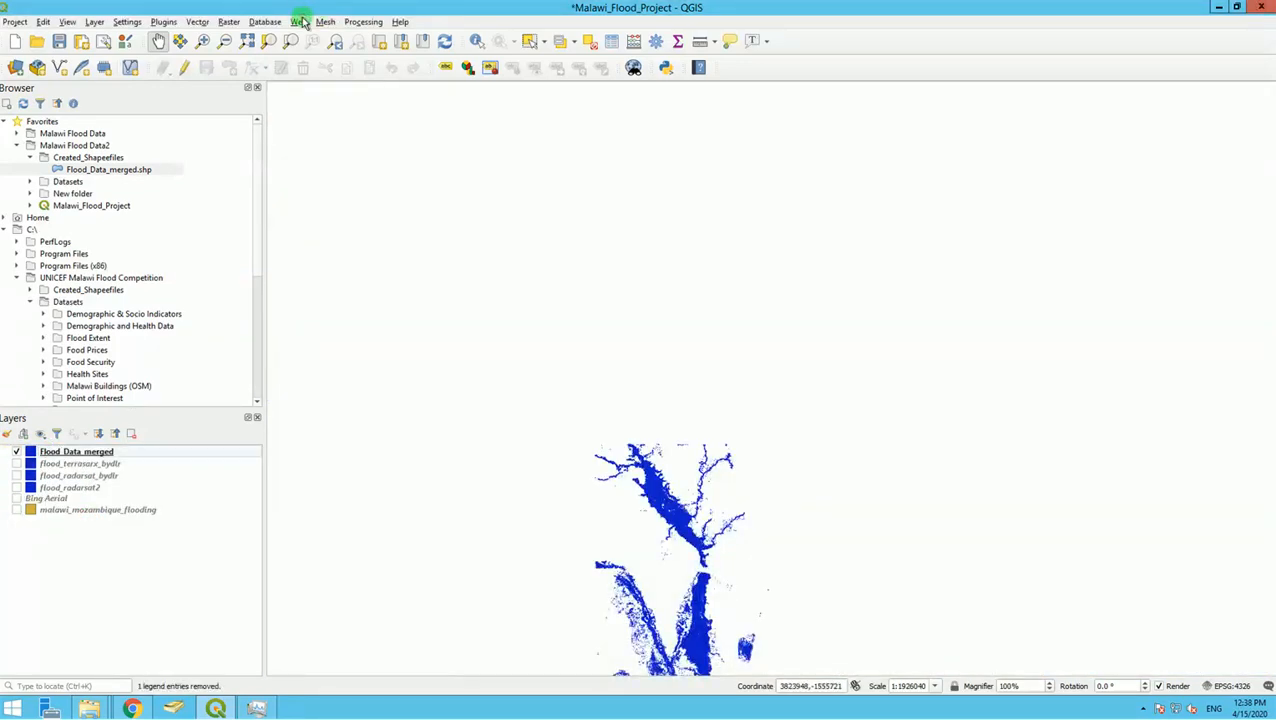
Step: Add the OpenStreetMap basemap to the project with the OpenLayers plugin
left_click(301, 22)
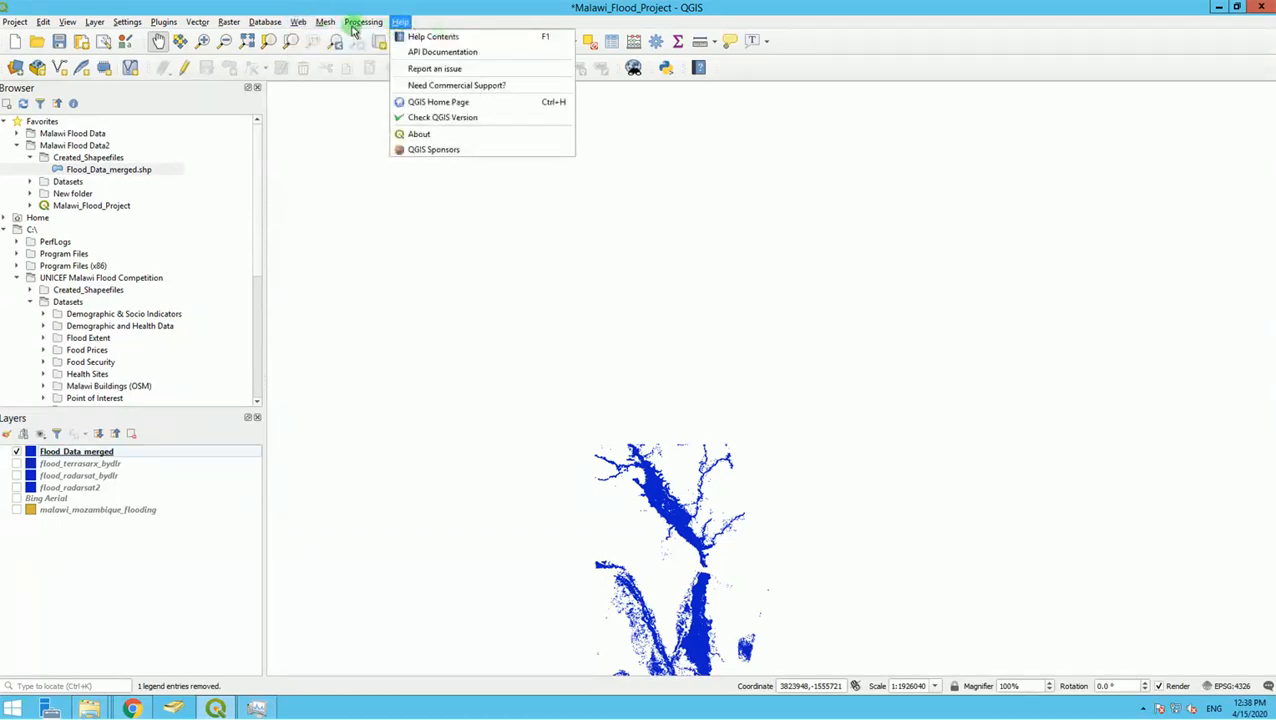
mouse_move(318, 23)
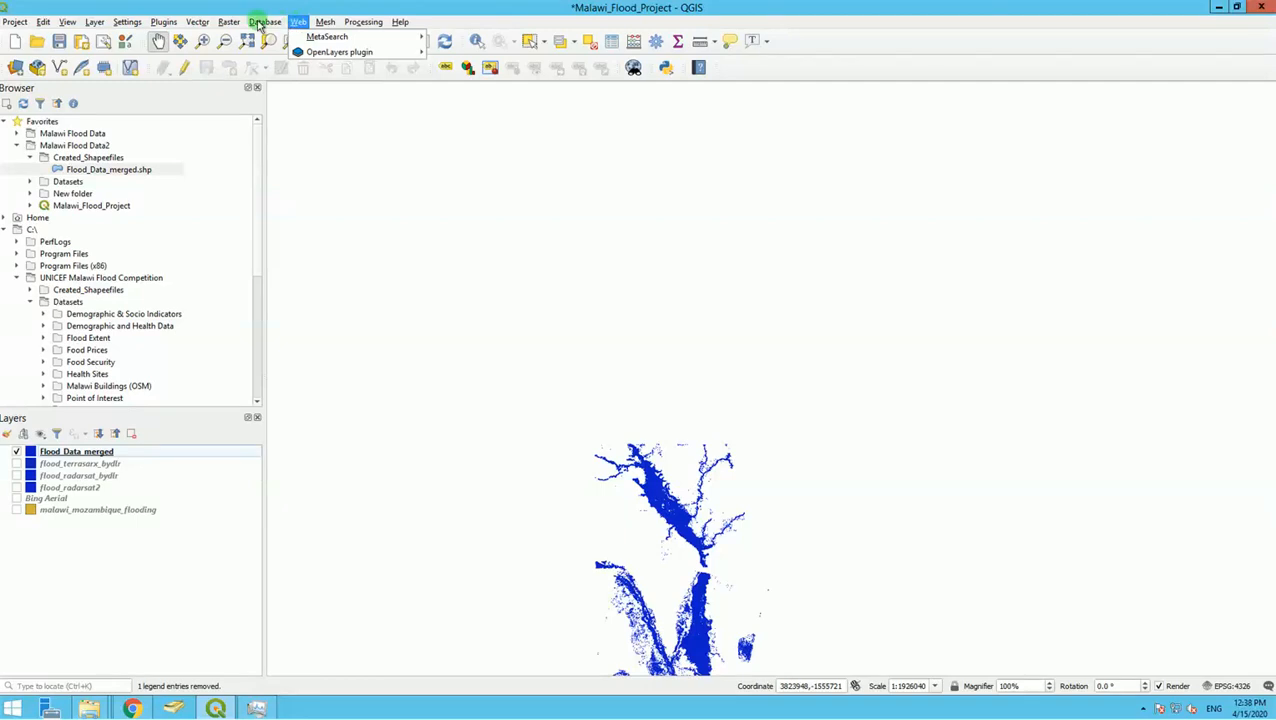
left_click(321, 54)
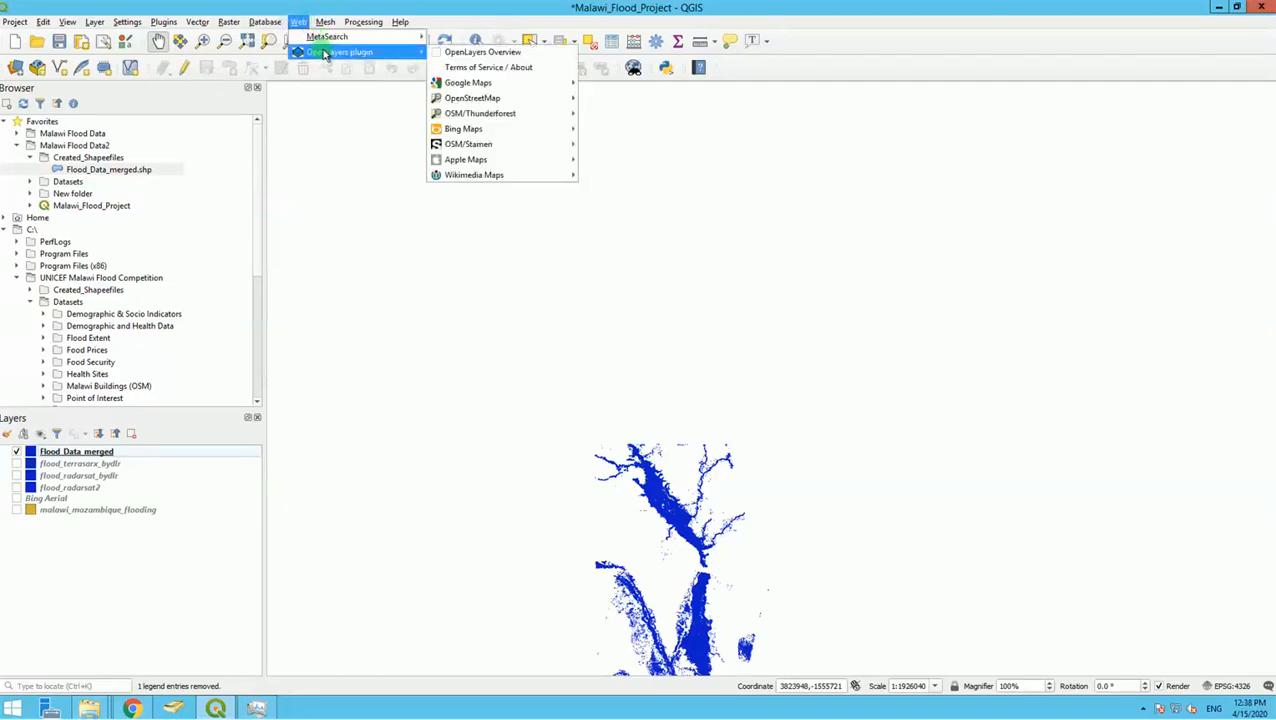
mouse_move(513, 97)
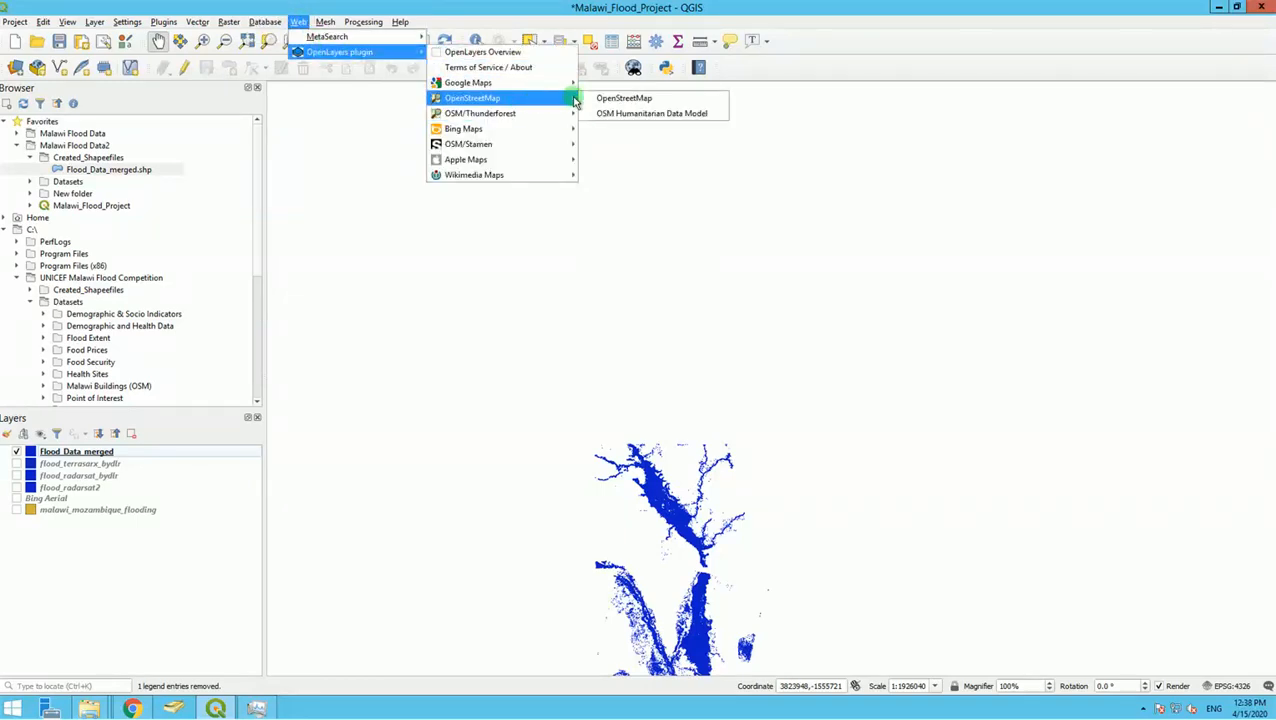
left_click(626, 99)
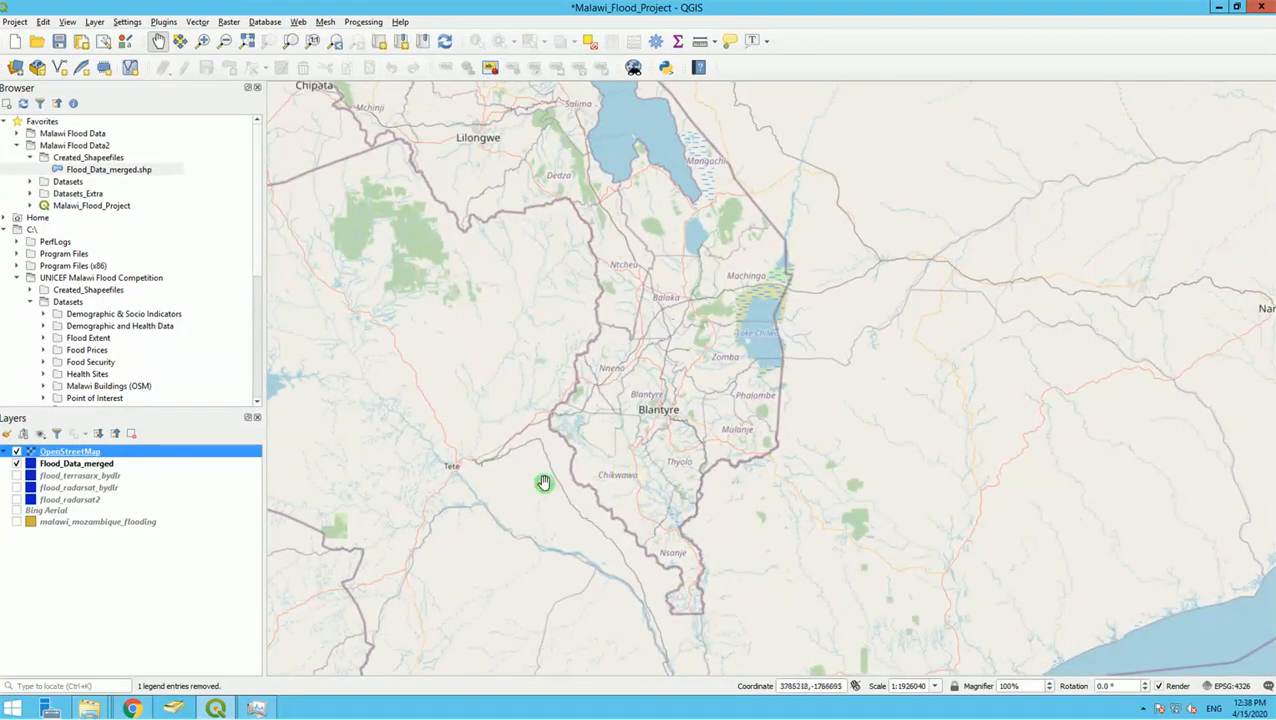
Step: Move the OpenStreetMap layer below Flood_Data_merged so the flood polygons draw over the basemap of southern Malawi
left_click_drag(681, 364, 680, 429)
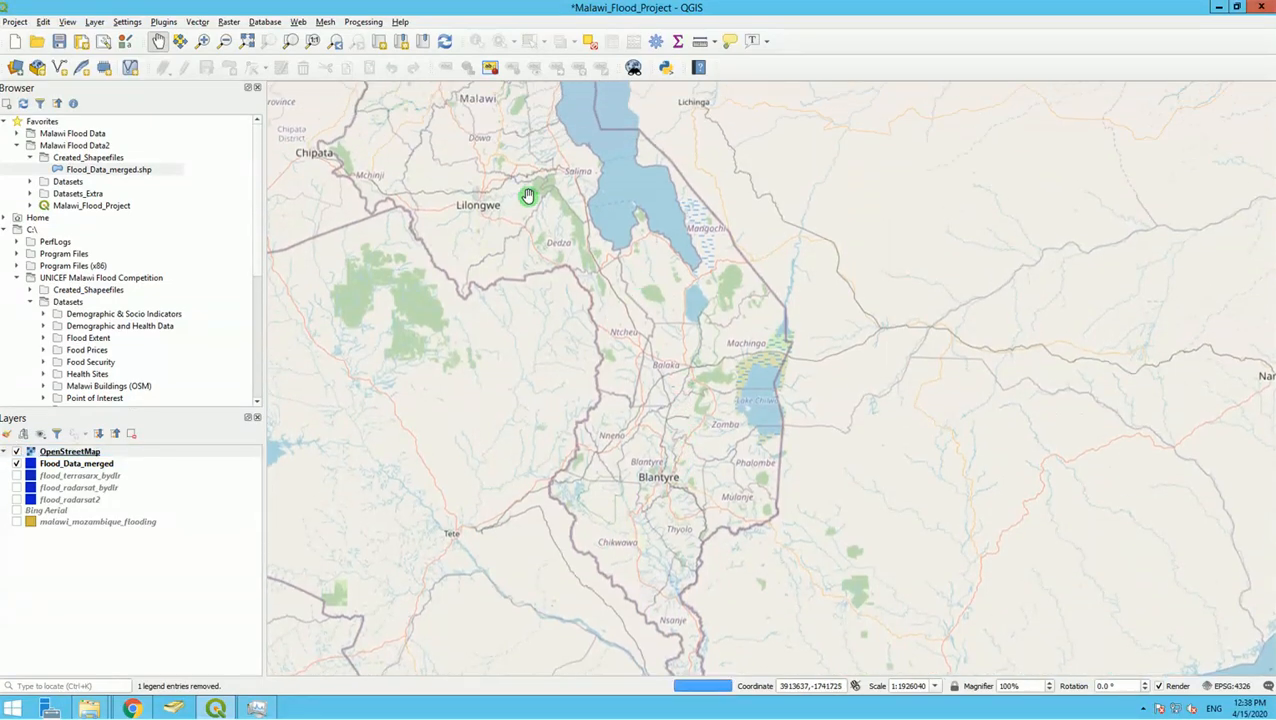
left_click_drag(683, 432, 664, 336)
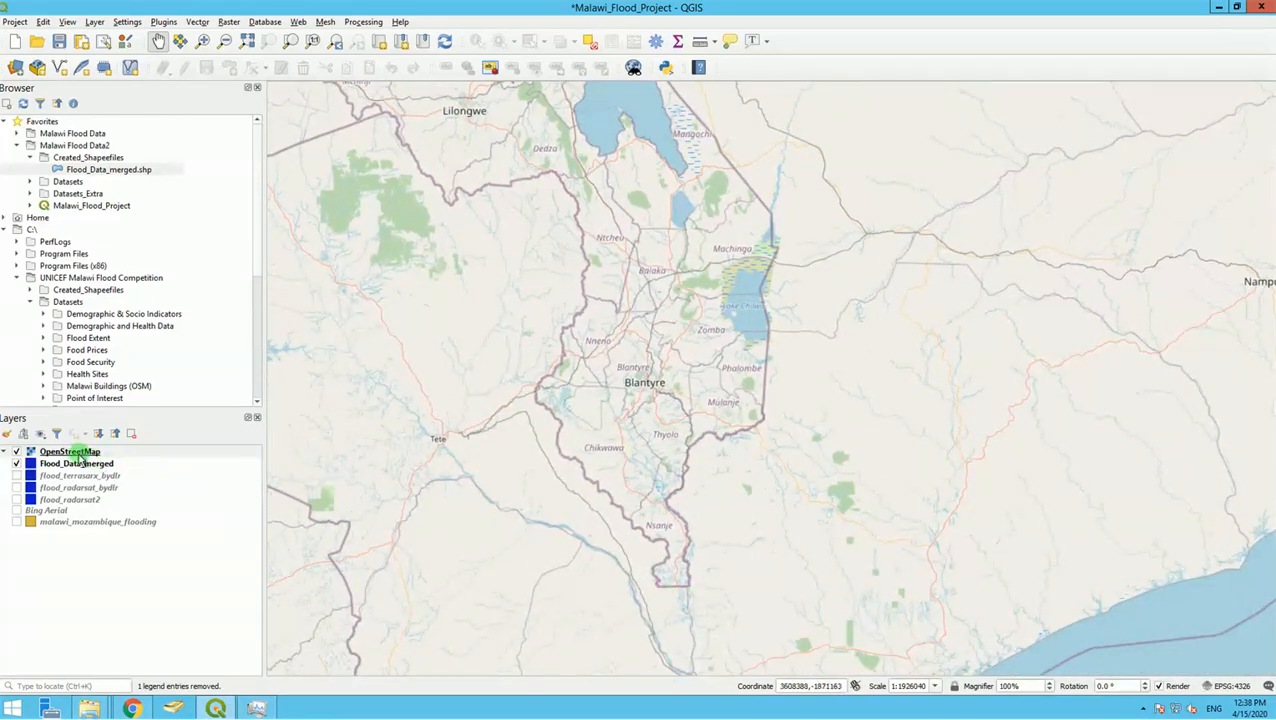
mouse_move(78, 466)
left_mouse_down()
mouse_move(80, 482)
mouse_move(78, 468)
left_mouse_up()
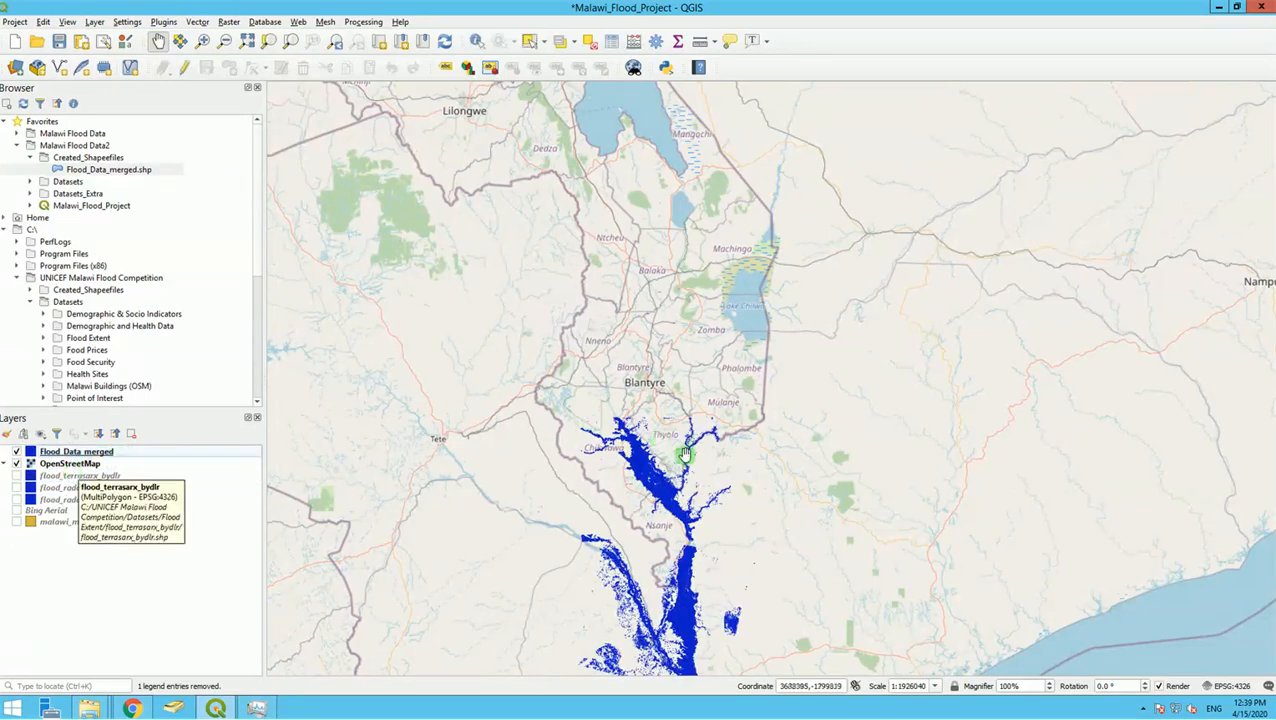
left_click_drag(676, 475, 674, 453)
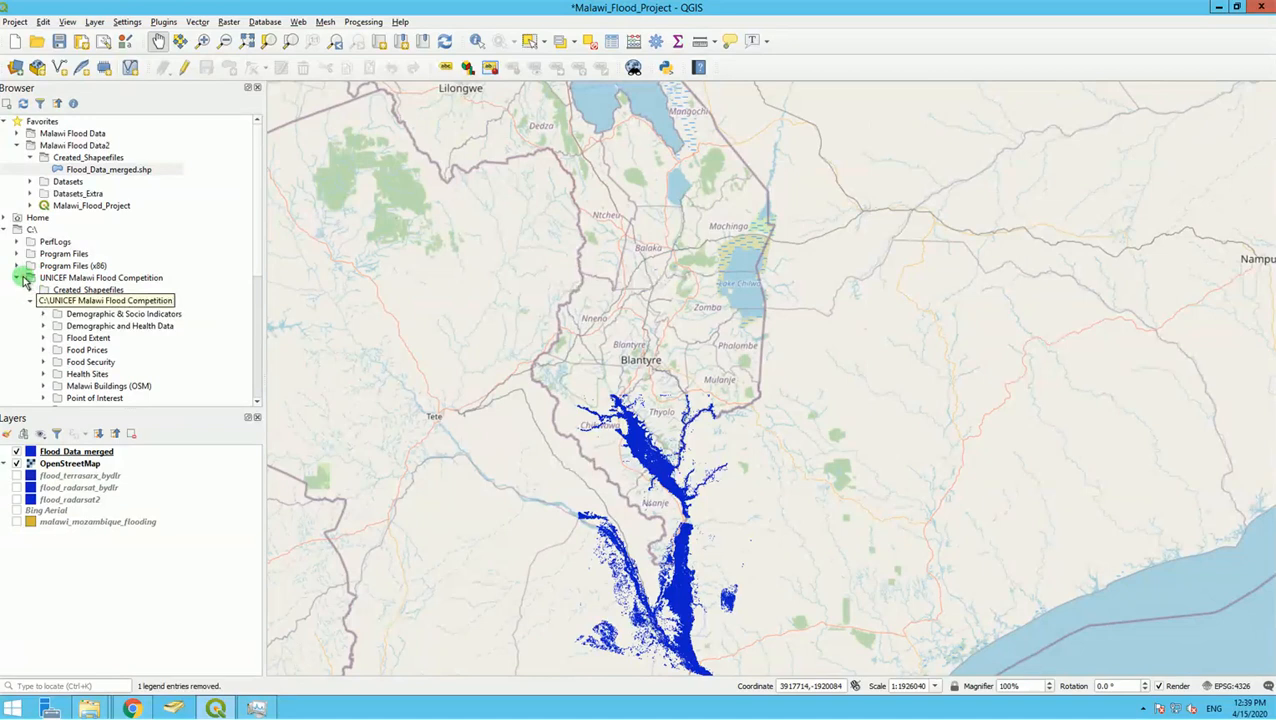
Step: Collapse the UNICEF Malawi Flood Competition and Malawi Flood Data2 folders in the data browser tree
left_click(25, 280)
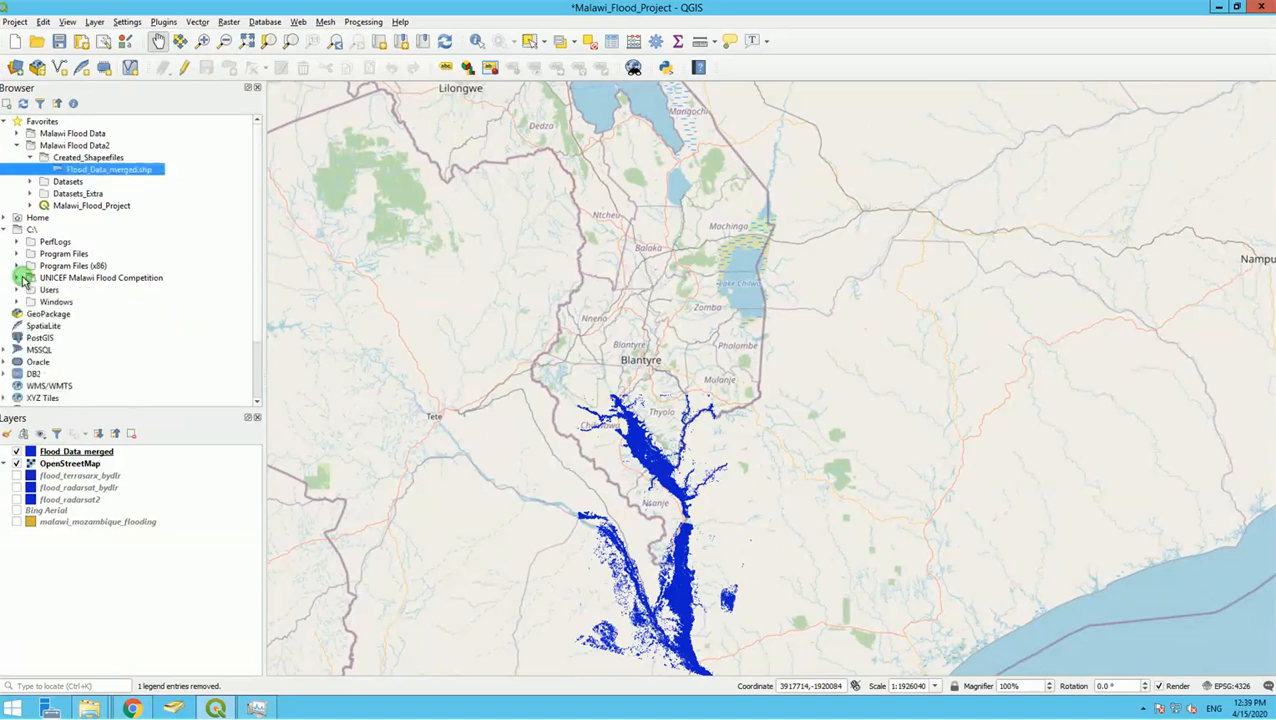
left_click(18, 146)
left_click(17, 146)
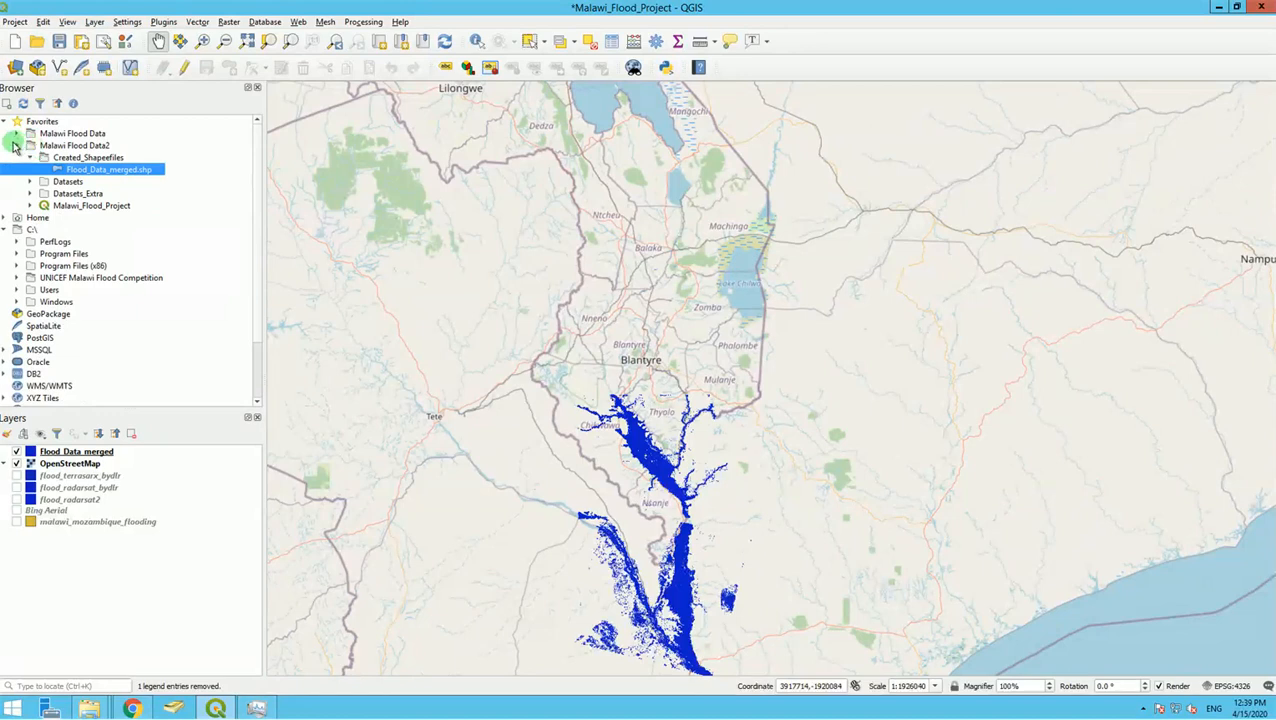
left_click(16, 146)
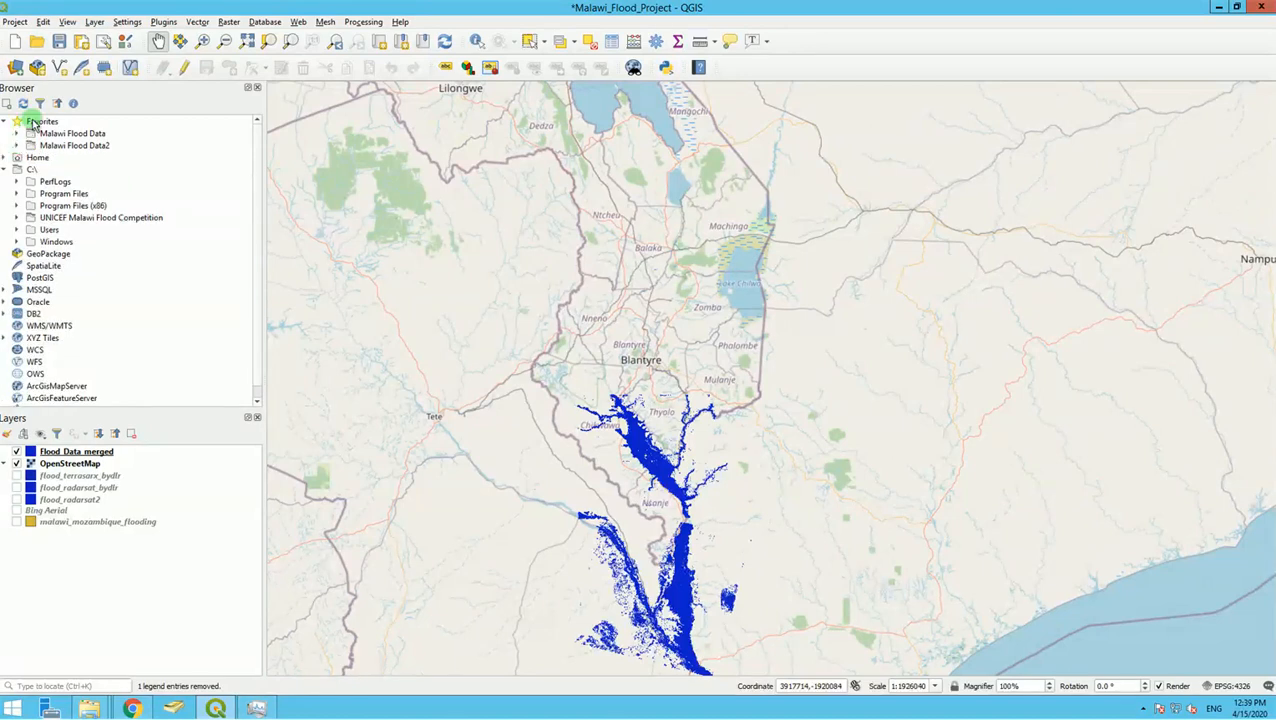
left_click(33, 122)
right_click(33, 122)
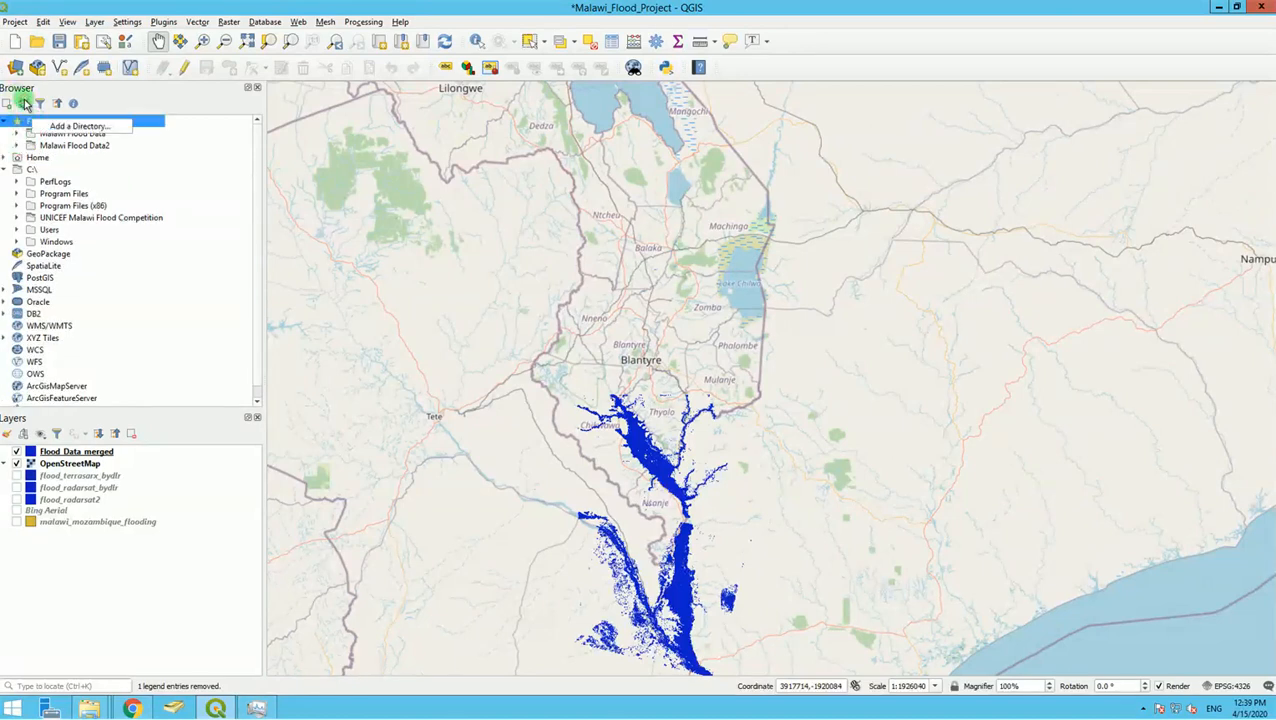
left_click(26, 103)
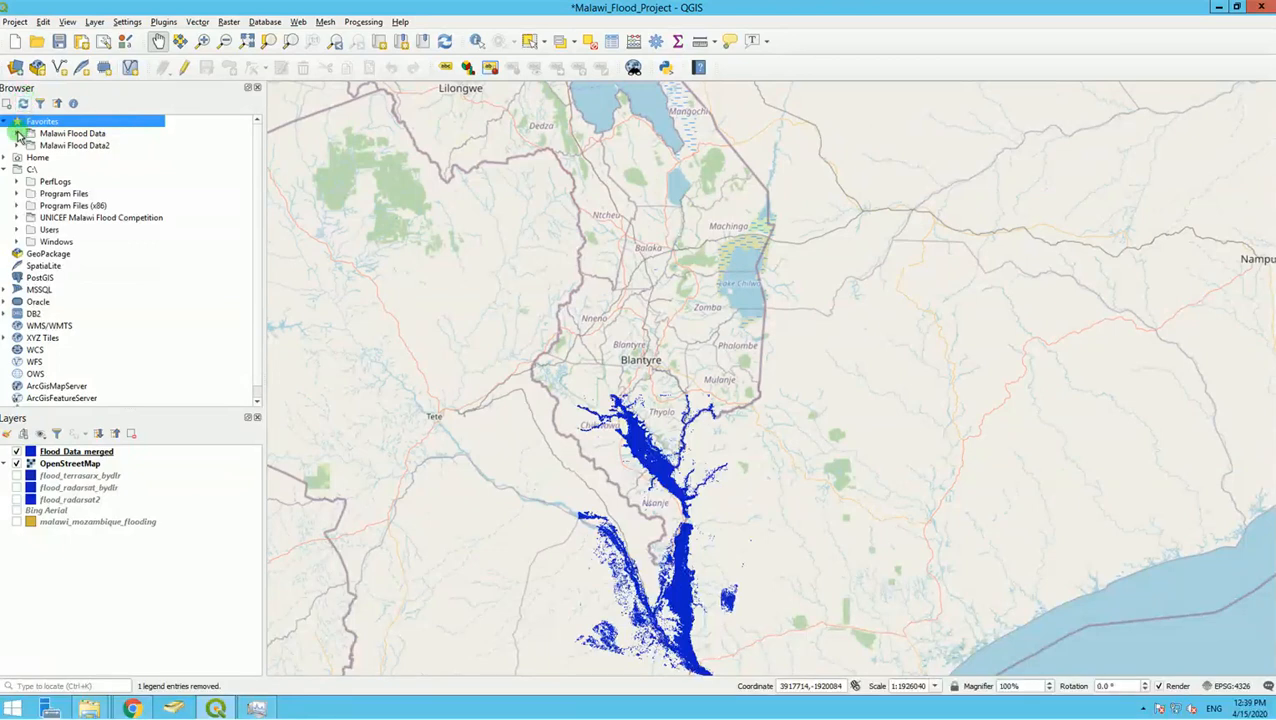
left_click(18, 134)
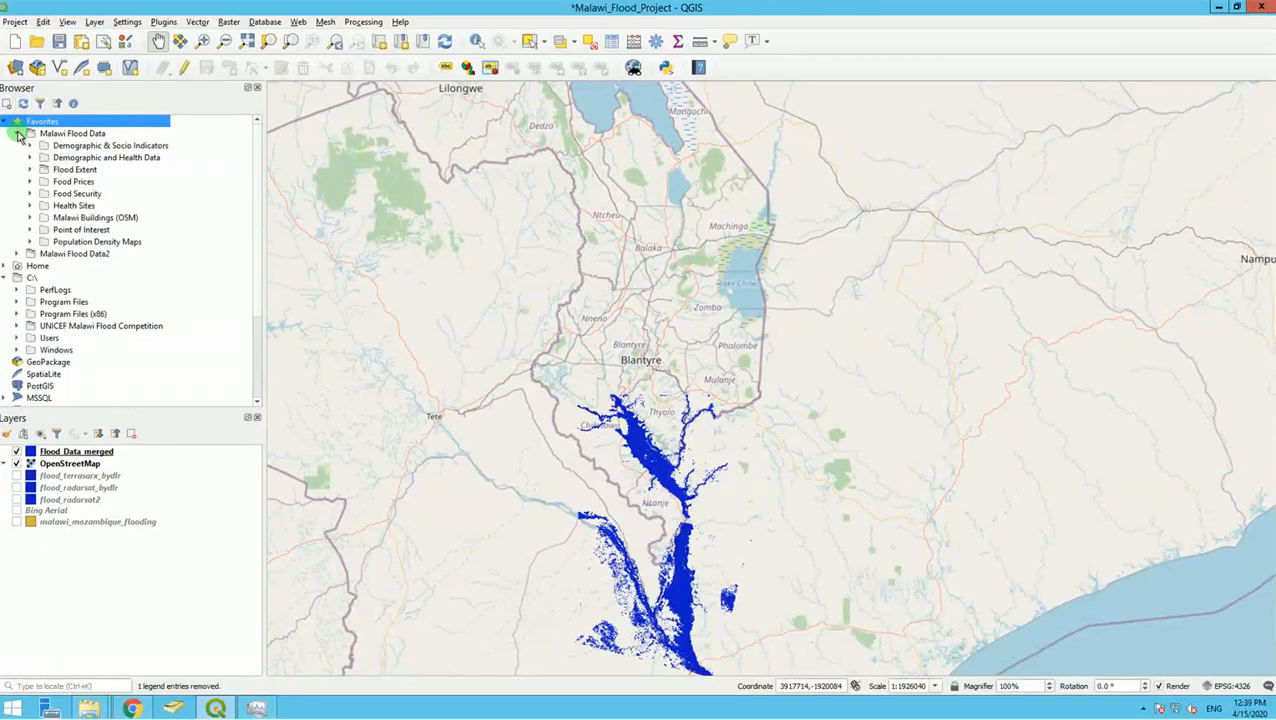
left_click(18, 134)
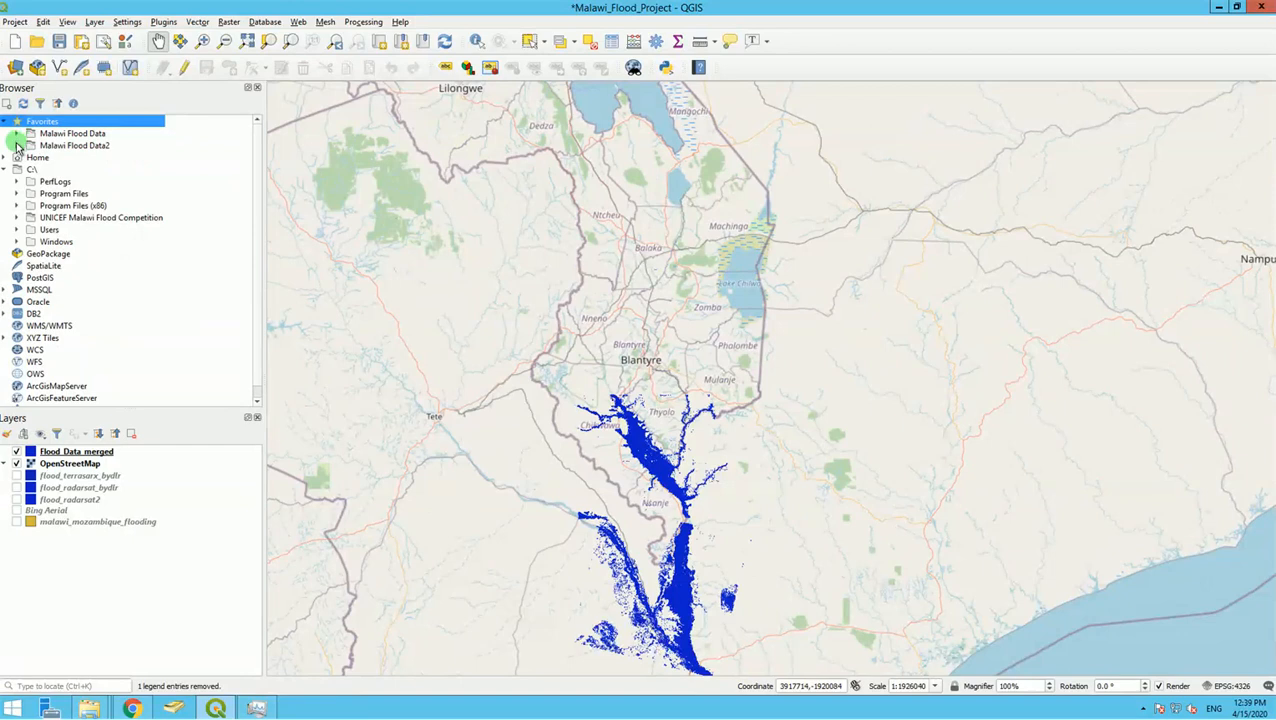
Step: Add MAA.shp from the Datasets_Extra/MAA_admin_SHP folder of Malawi Flood Data2 to the map, using the WGS 84 (EPSG:4326) coordinate system
left_click(17, 146)
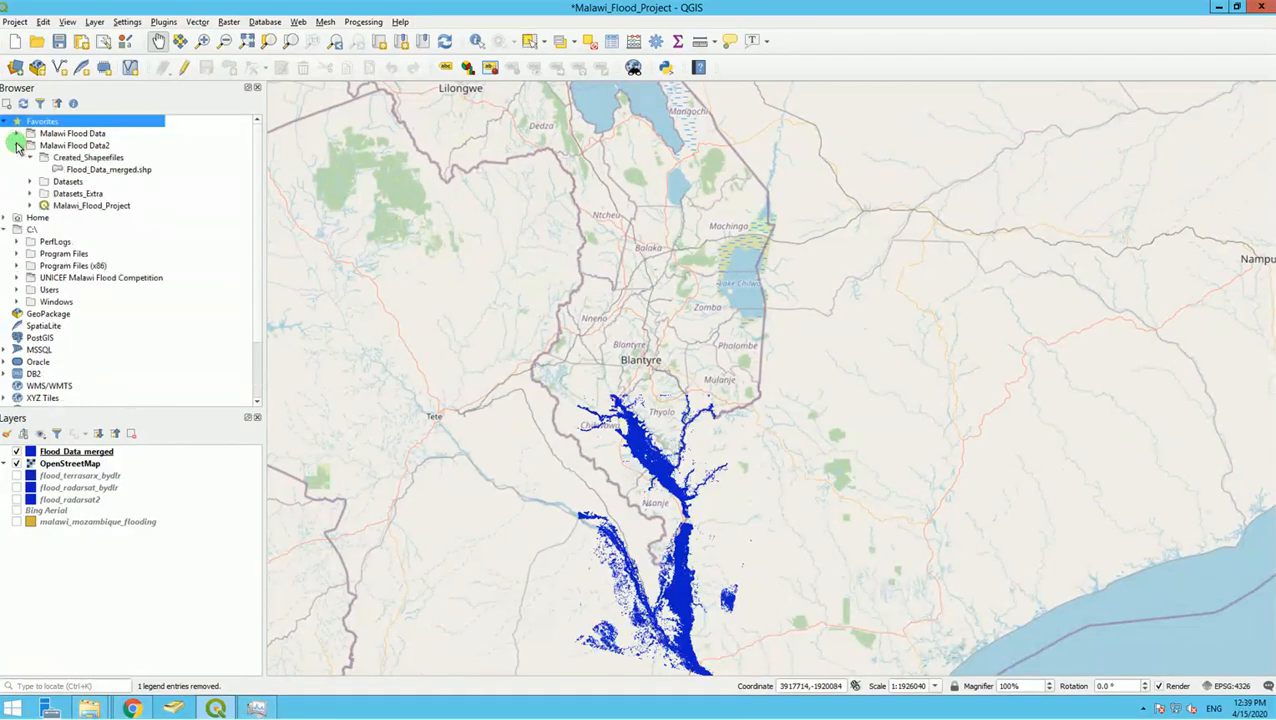
double_click(64, 196)
double_click(72, 206)
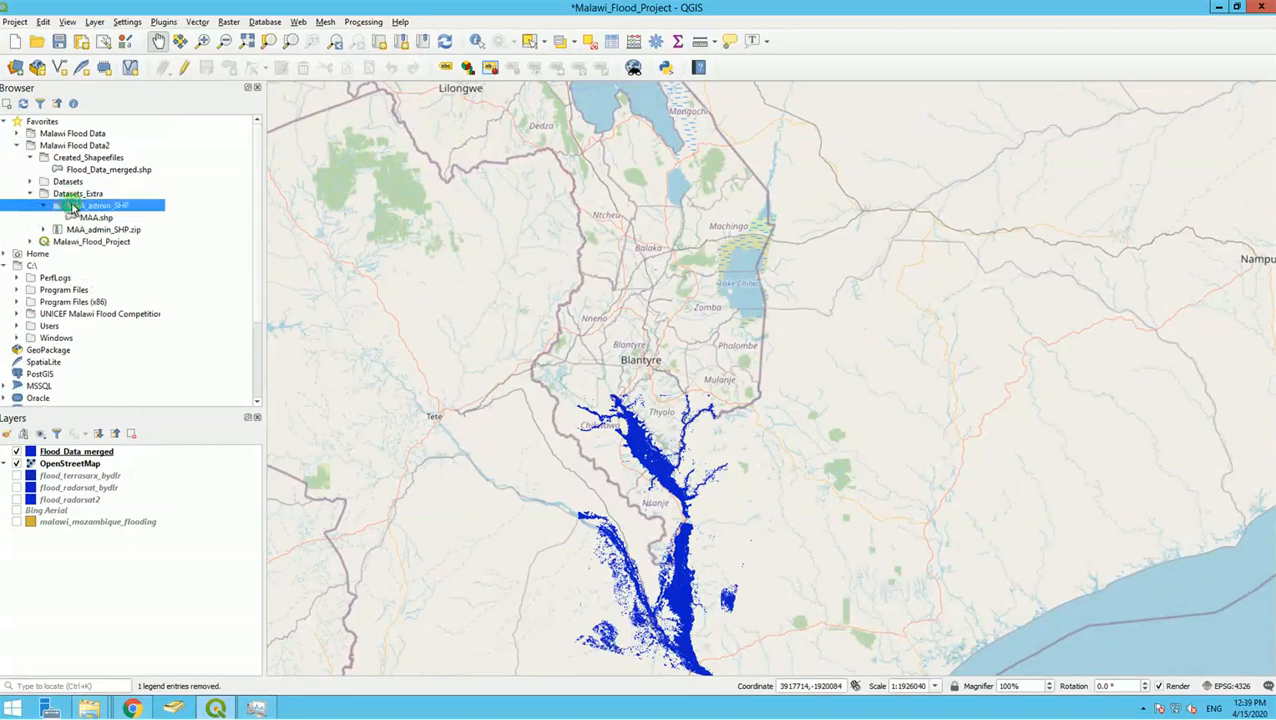
double_click(90, 217)
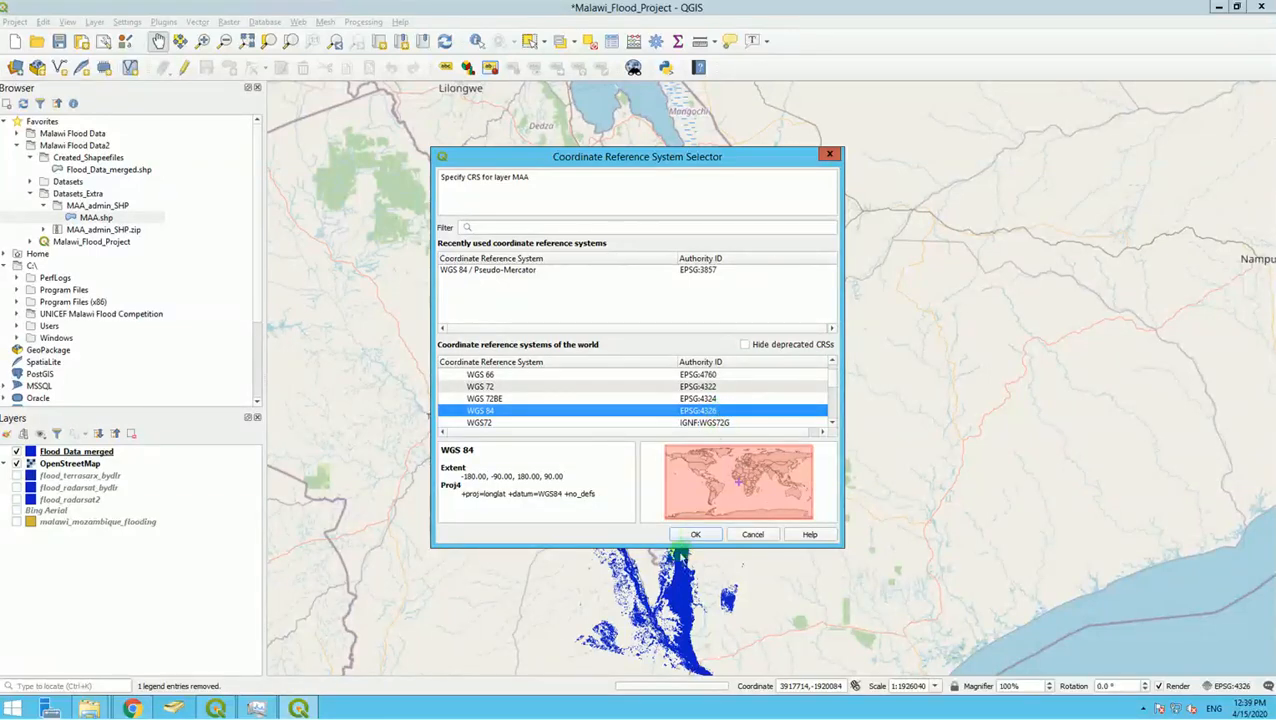
left_click(692, 536)
left_click(692, 537)
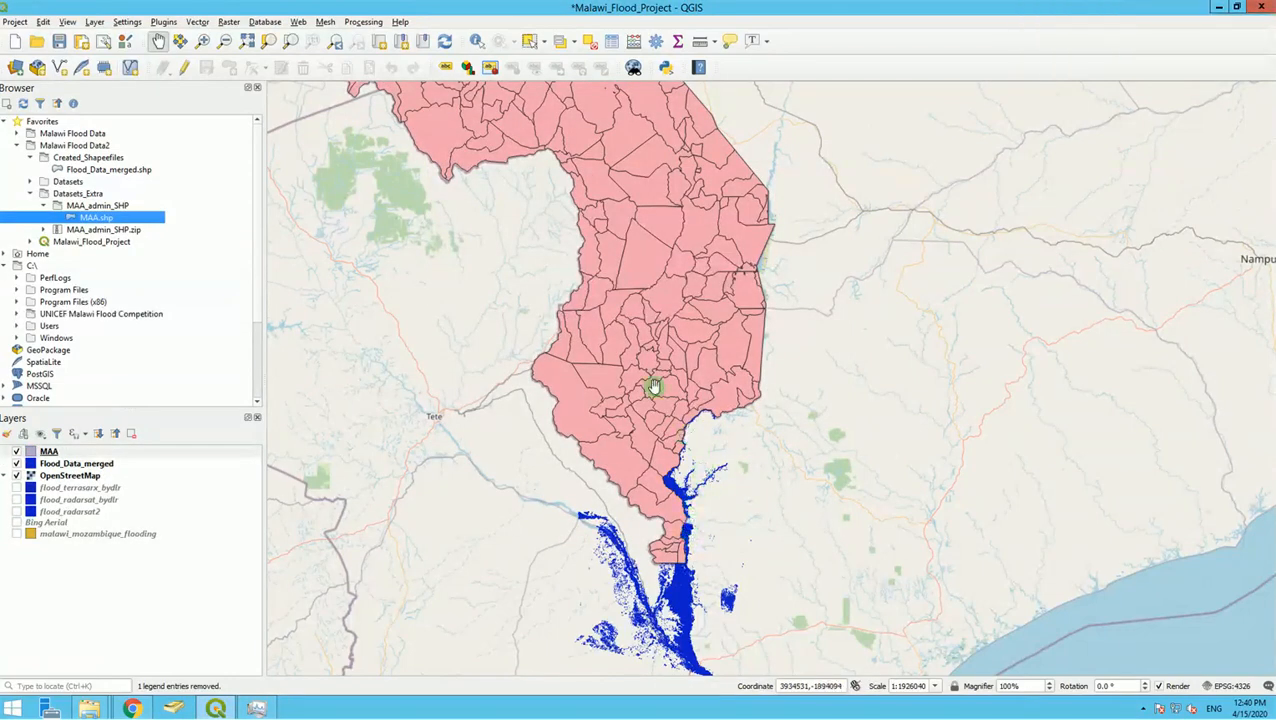
left_click(633, 455)
mouse_move(633, 455)
left_mouse_down()
mouse_move(630, 466)
mouse_move(629, 441)
left_mouse_up()
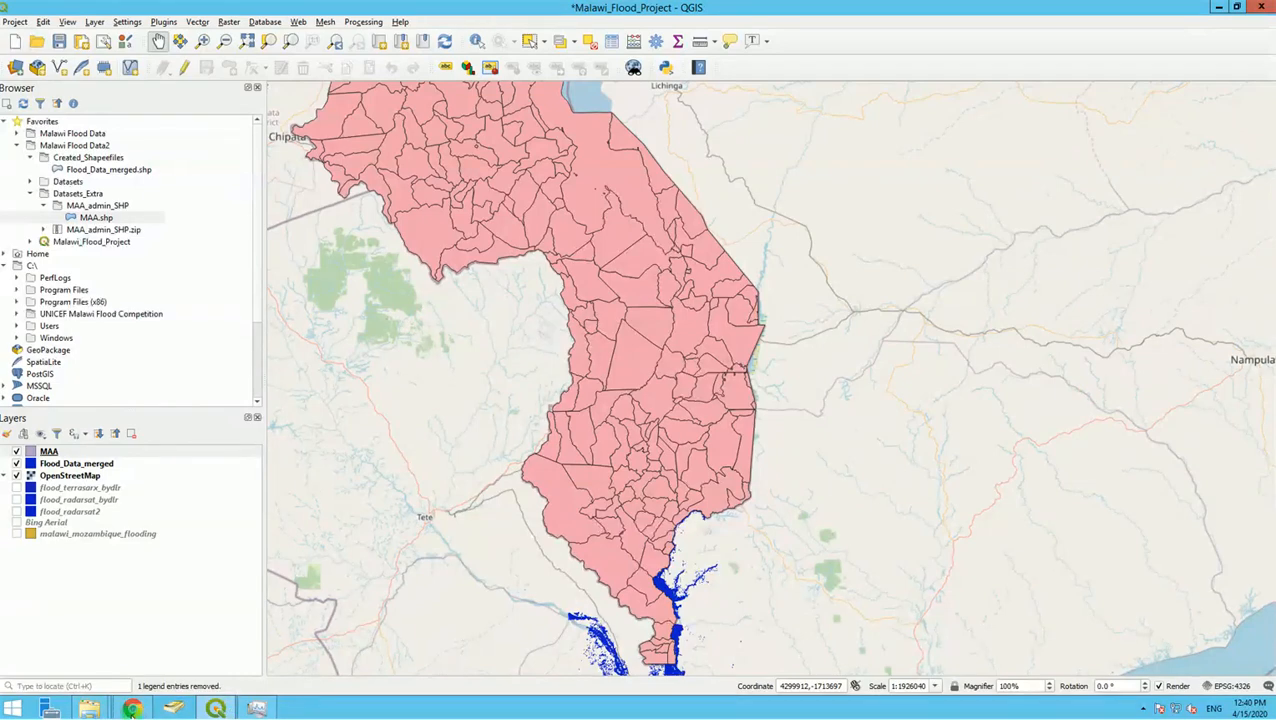
Step: Switch to Chrome and download Malawi's administrative boundaries in latitude and longitude coordinates as an ESRI shapefile from the Map Library page
left_click(131, 708)
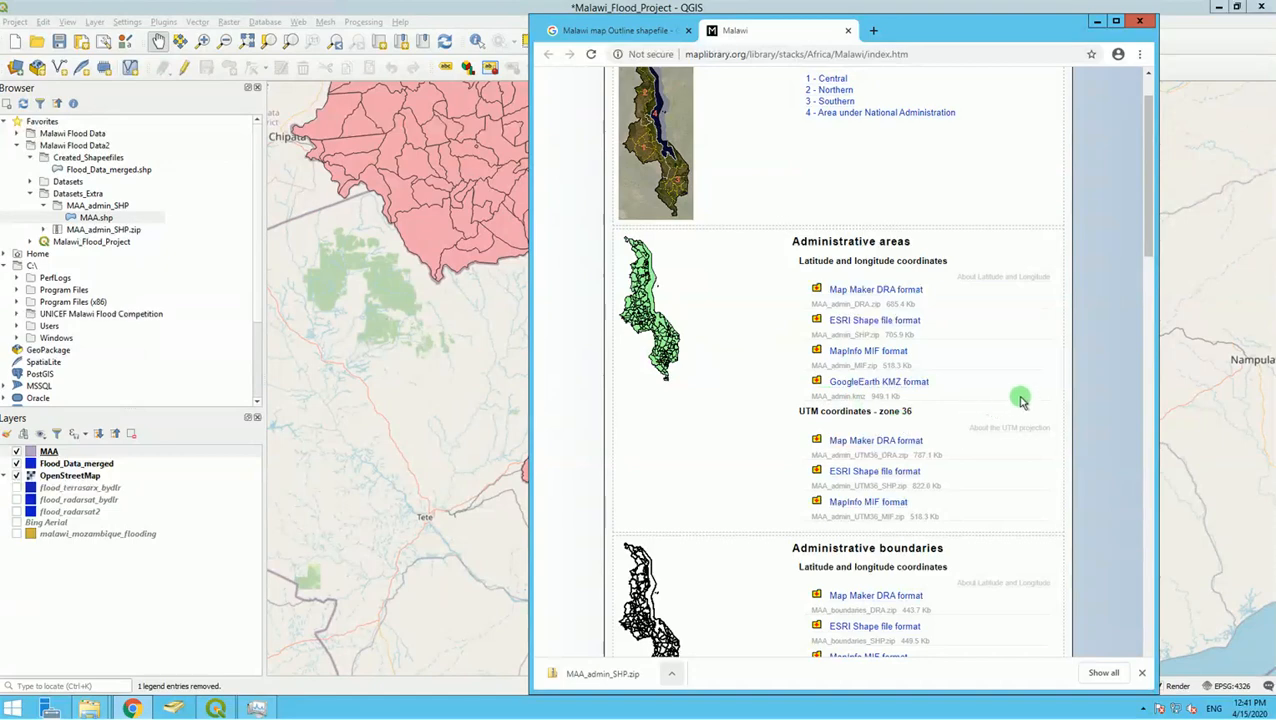
scroll(1021, 396, "up", 1)
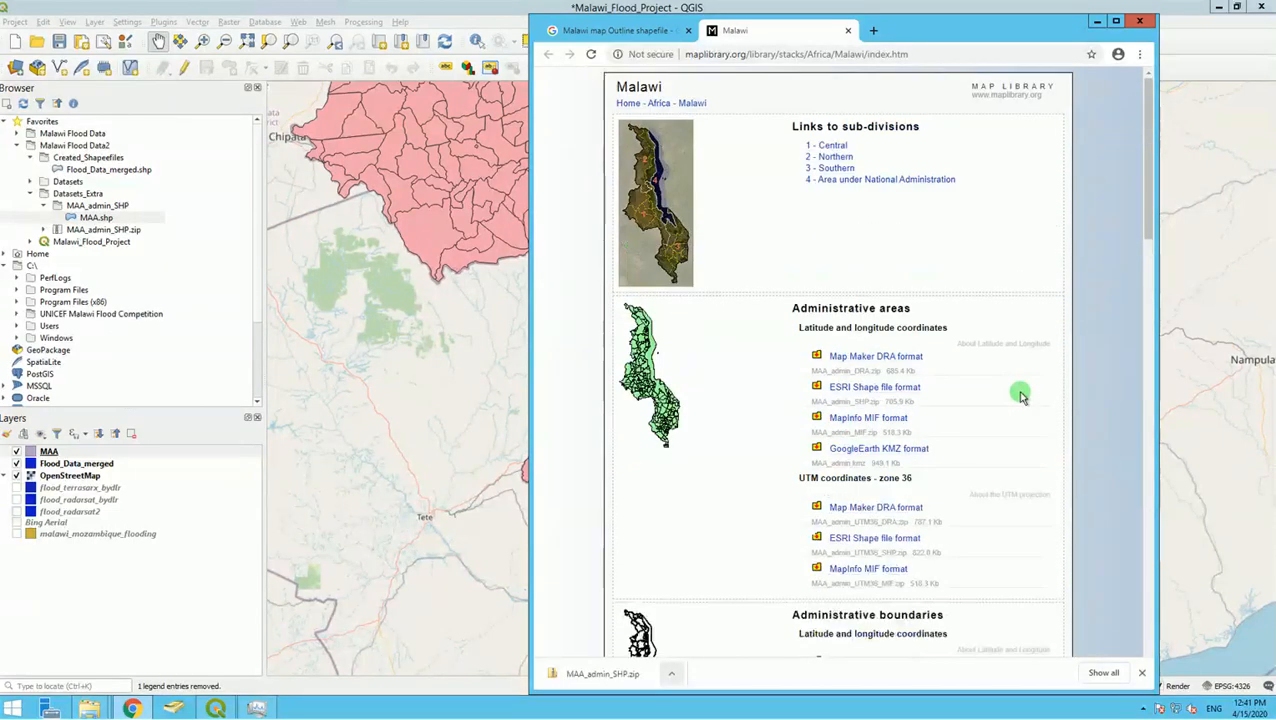
scroll(1021, 396, "down", 3)
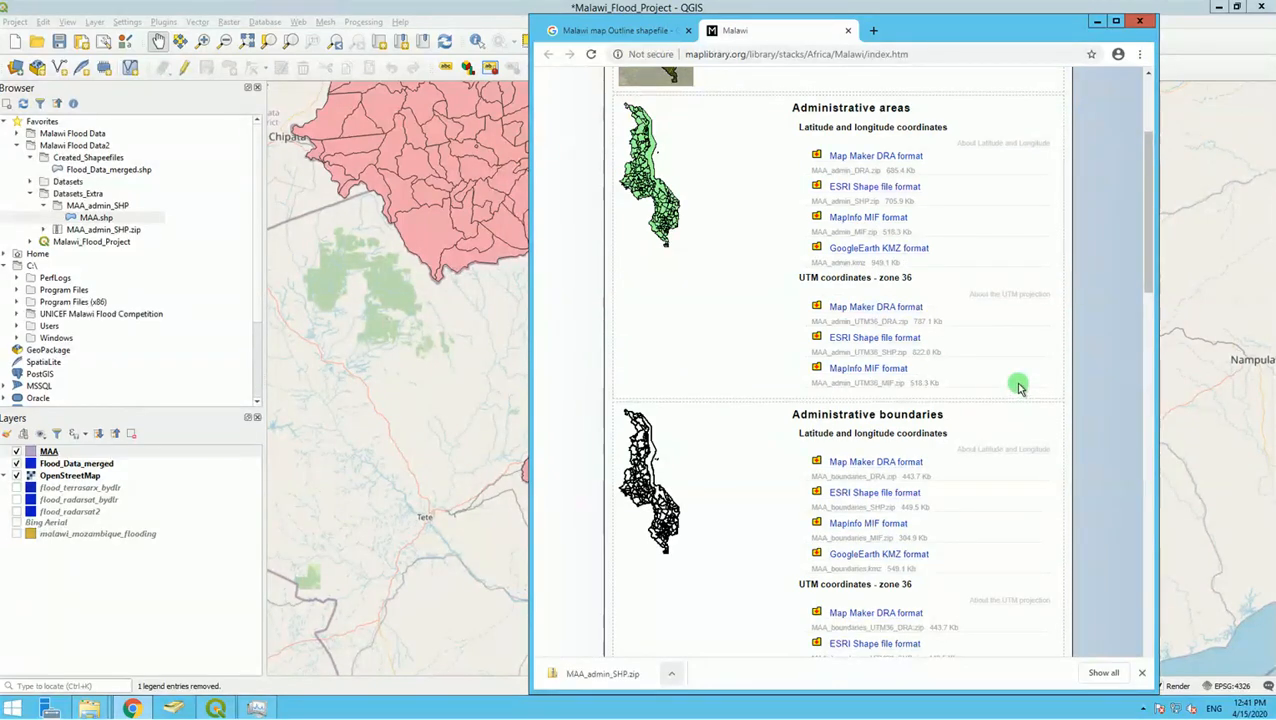
scroll(1019, 388, "up", 3)
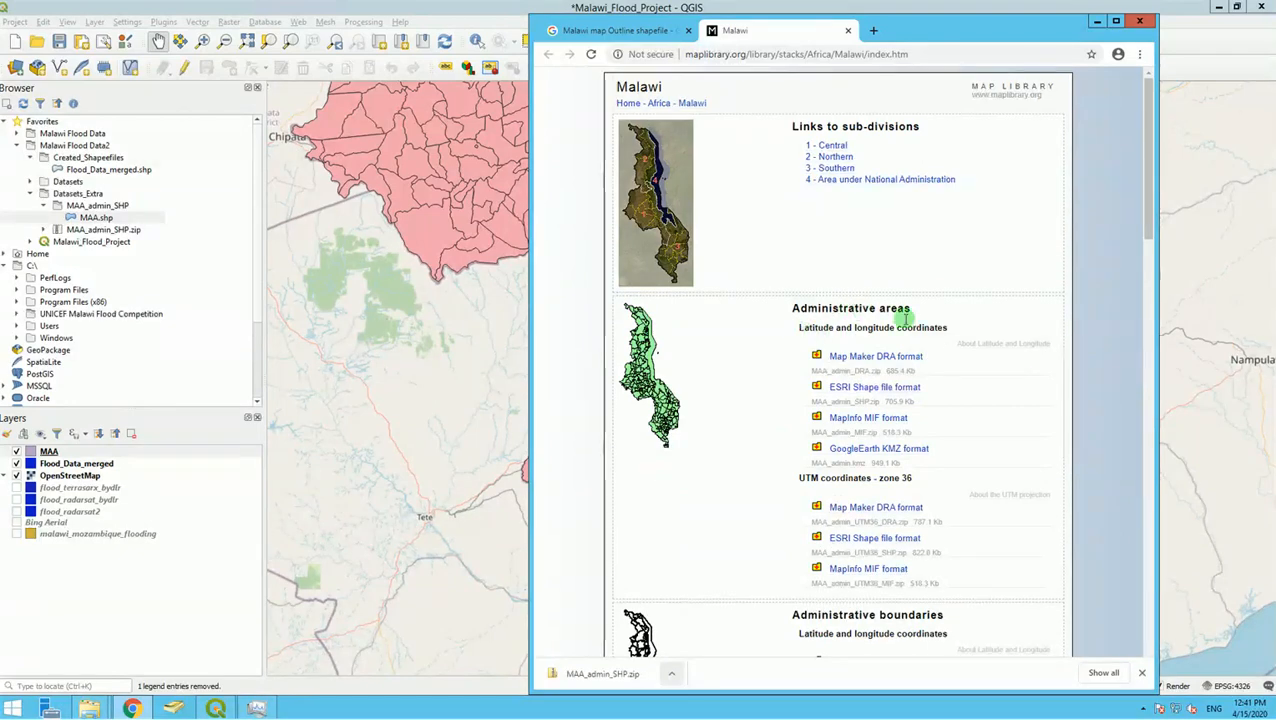
scroll(900, 333, "down", 3)
scroll(900, 333, "down", 1)
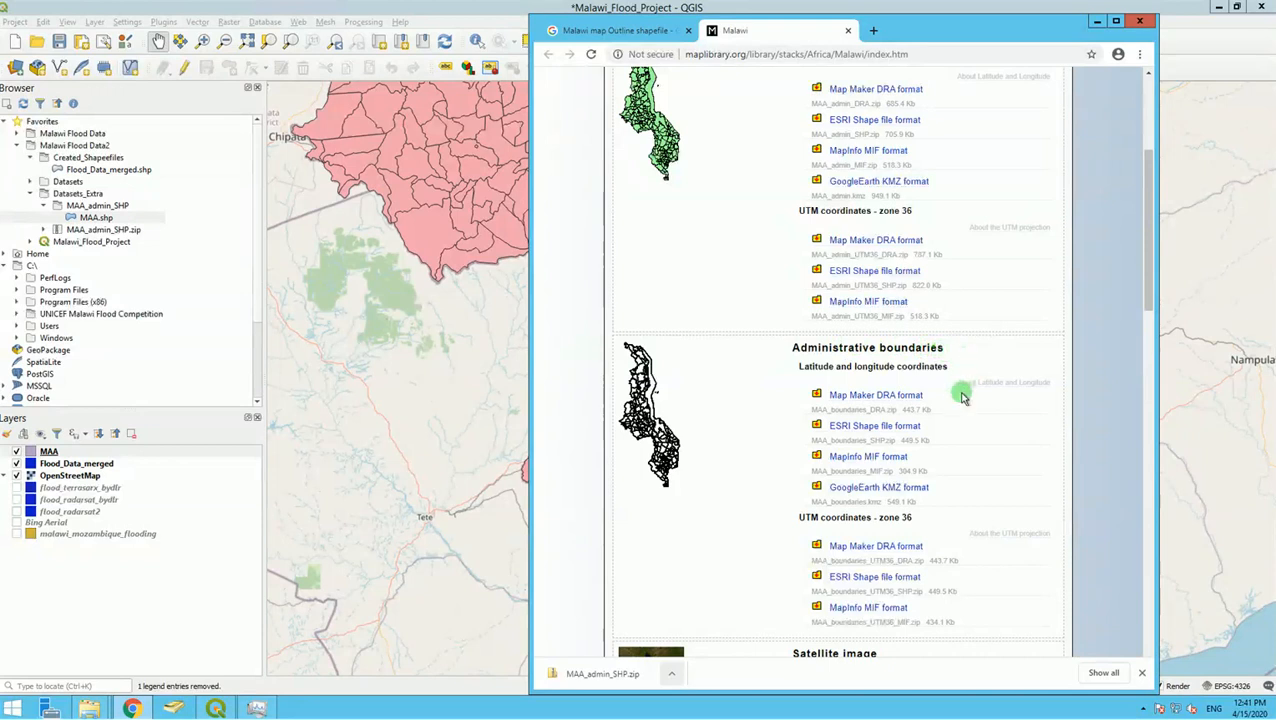
left_click(883, 430)
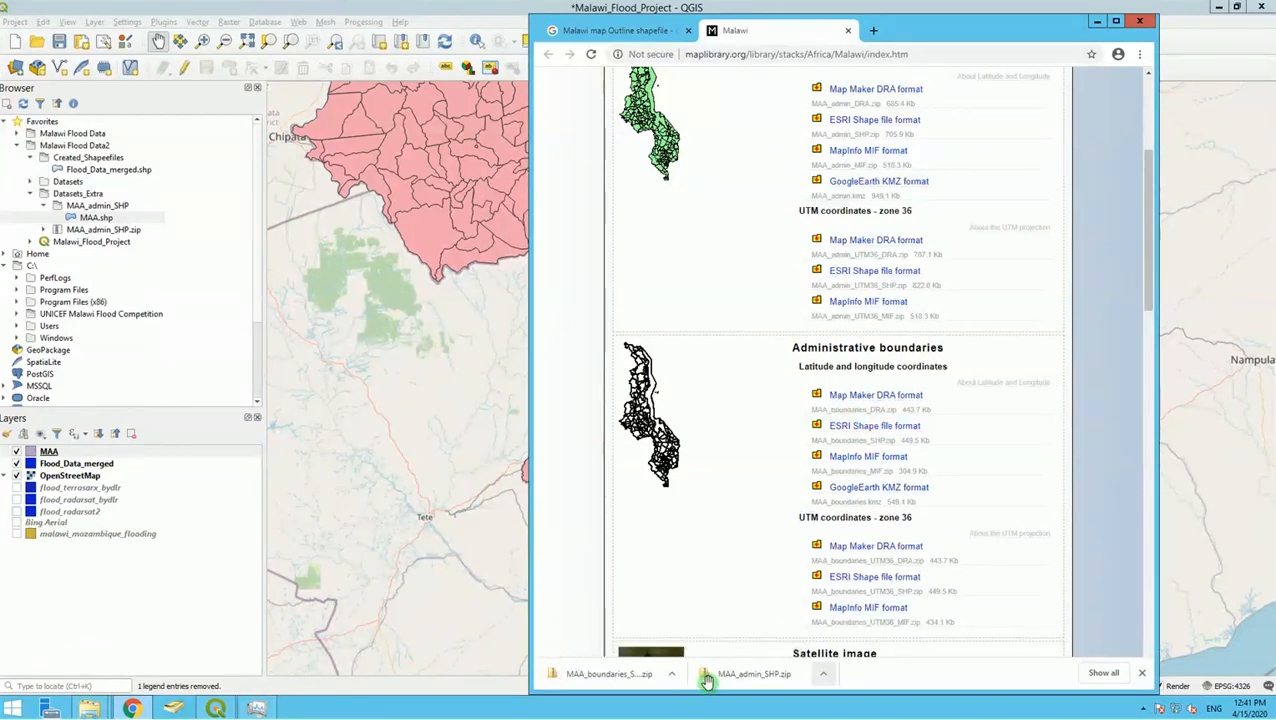
left_click(614, 678)
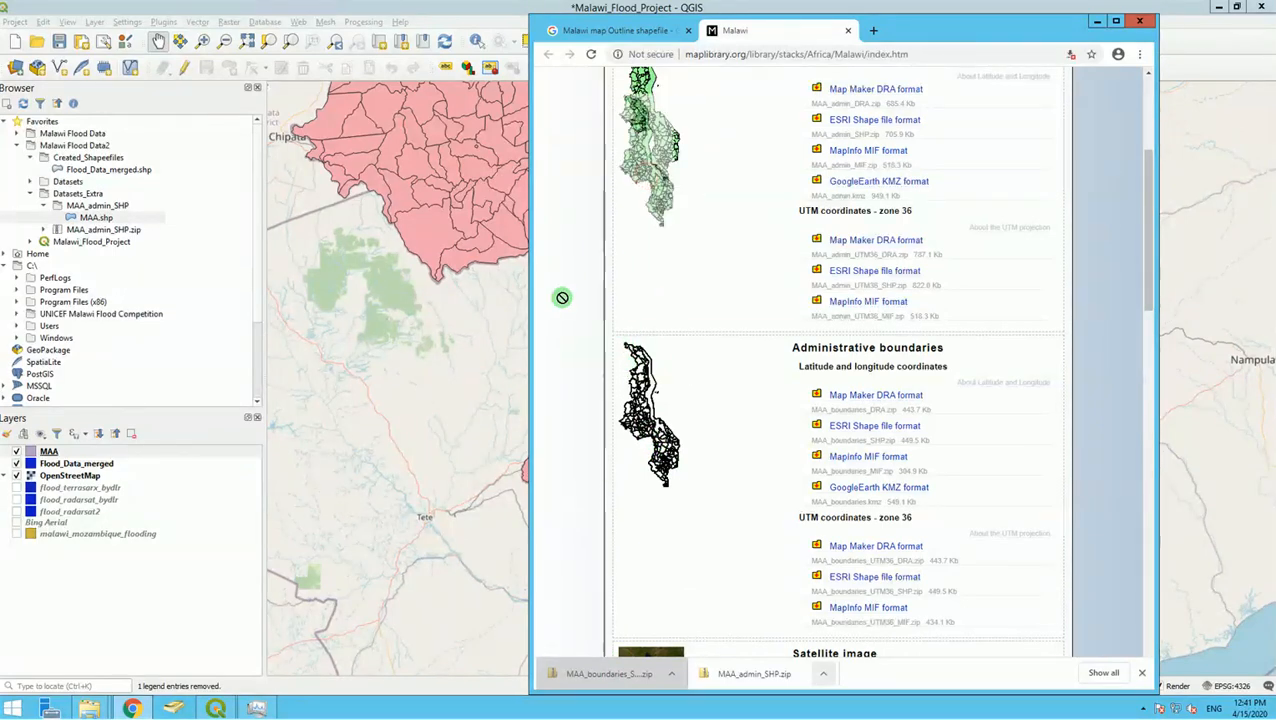
Step: Save the Malawi outline ESRI shapefile in latitude and longitude coordinates to Downloads as MAA_outline_SHP
scroll(1080, 270, "up", 3)
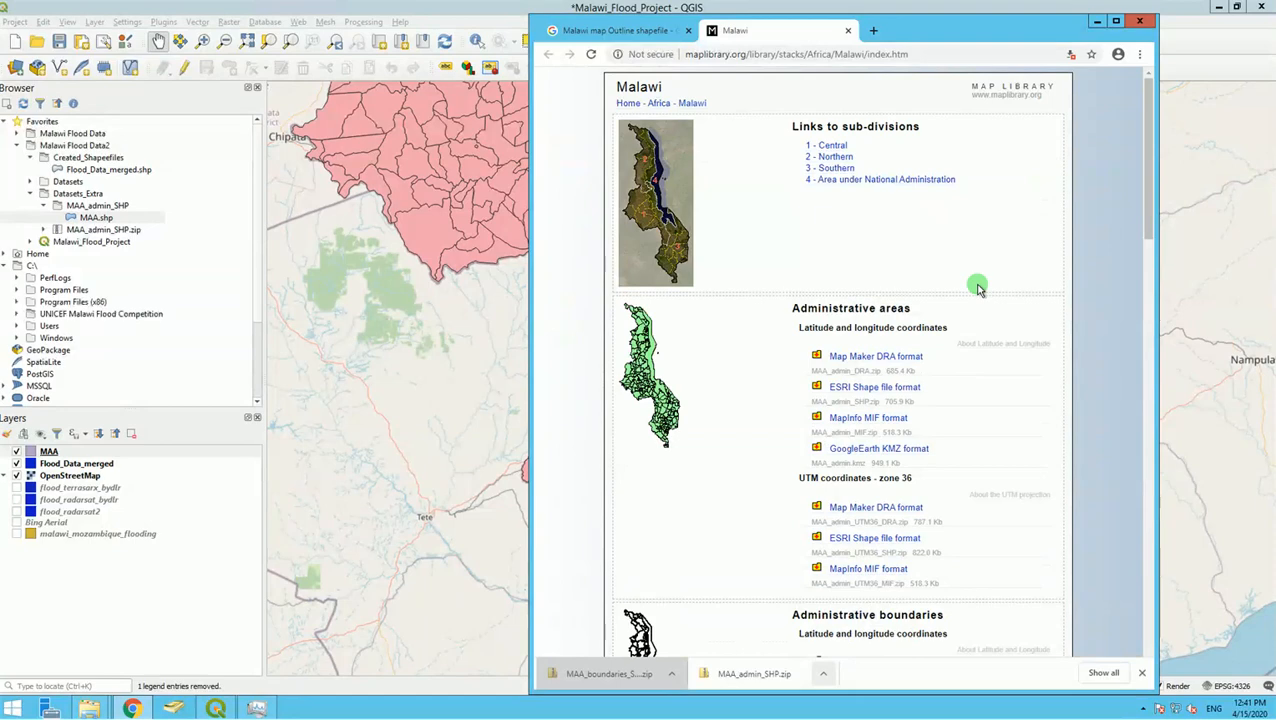
scroll(977, 288, "down", 2)
scroll(977, 285, "down", 3)
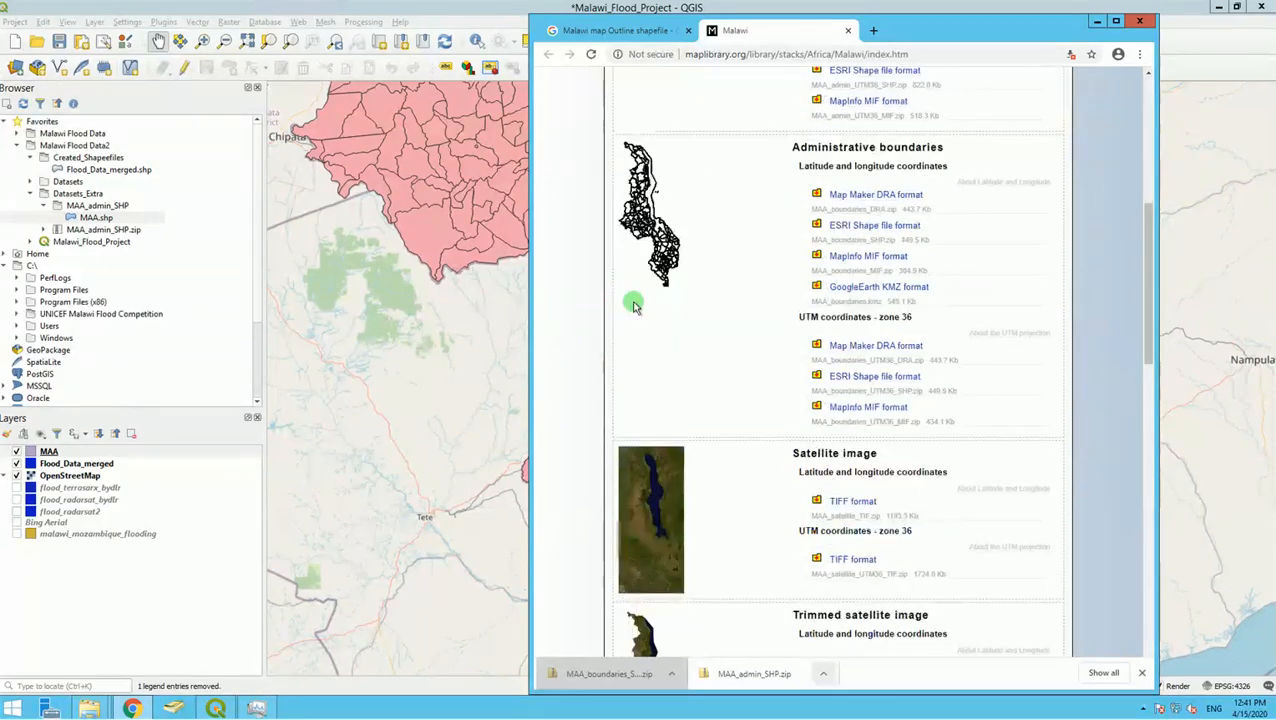
scroll(650, 205, "down", 2)
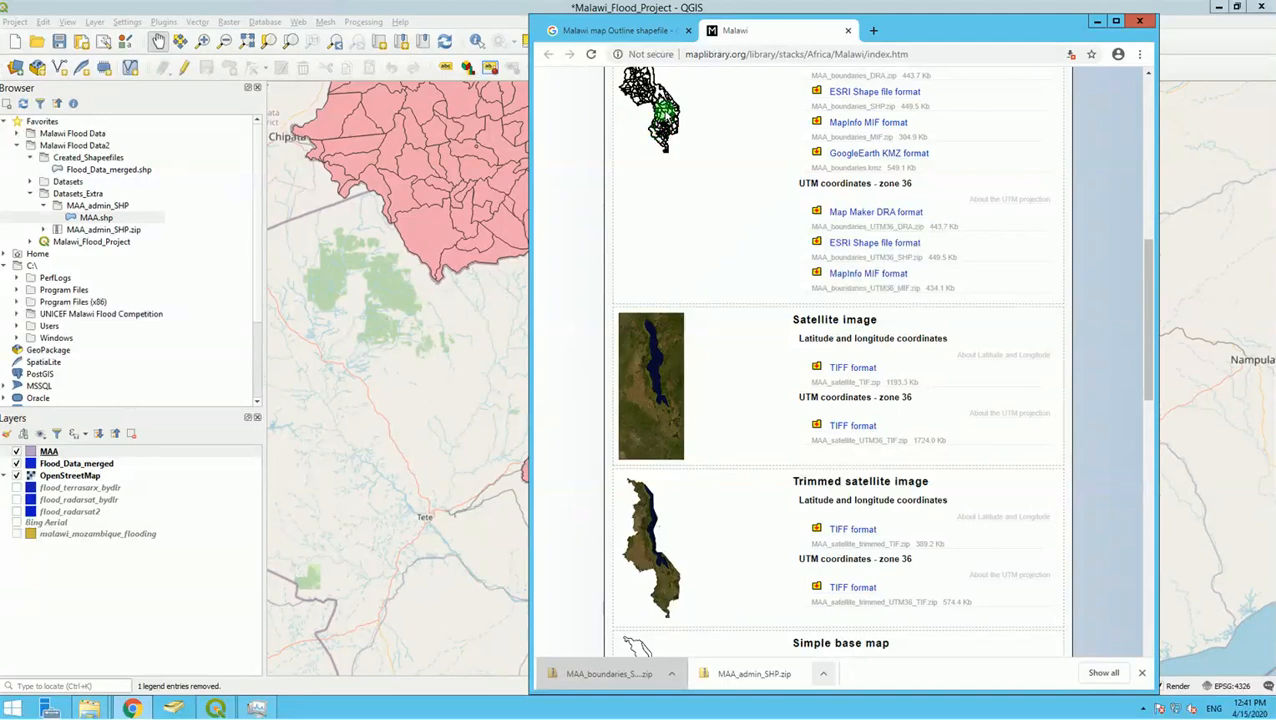
scroll(708, 259, "down", 3)
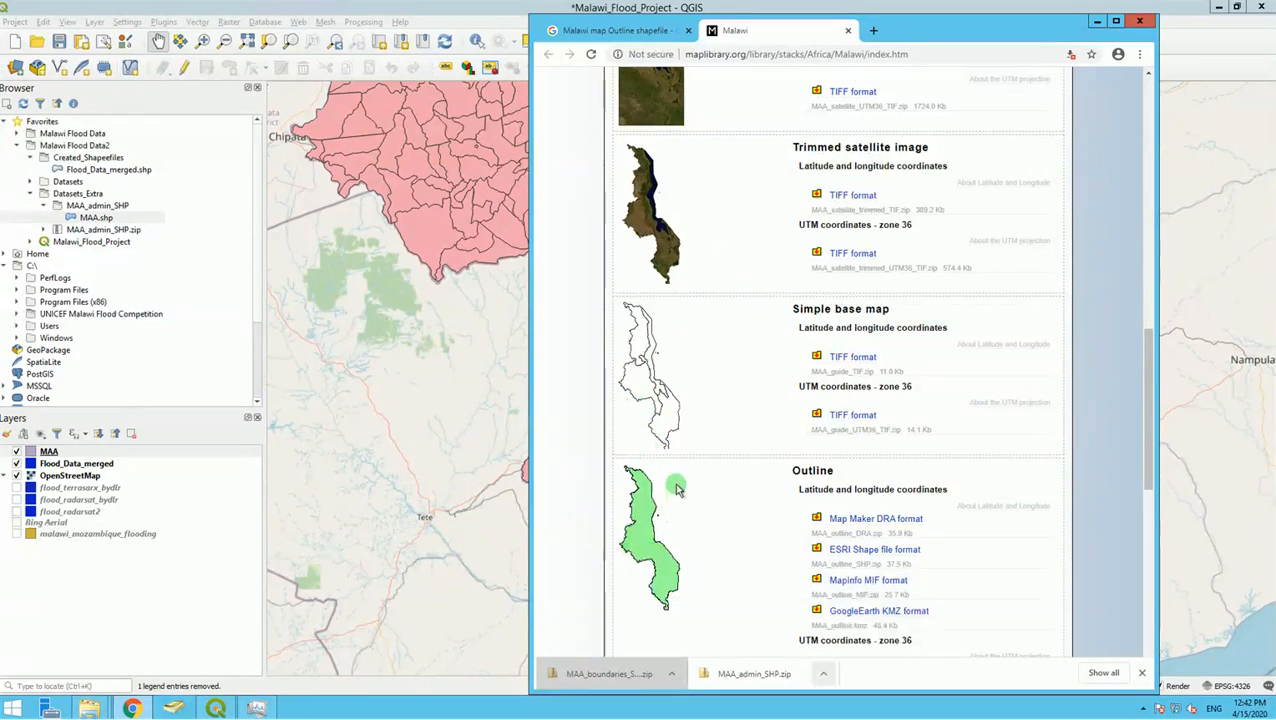
scroll(655, 528, "down", 2)
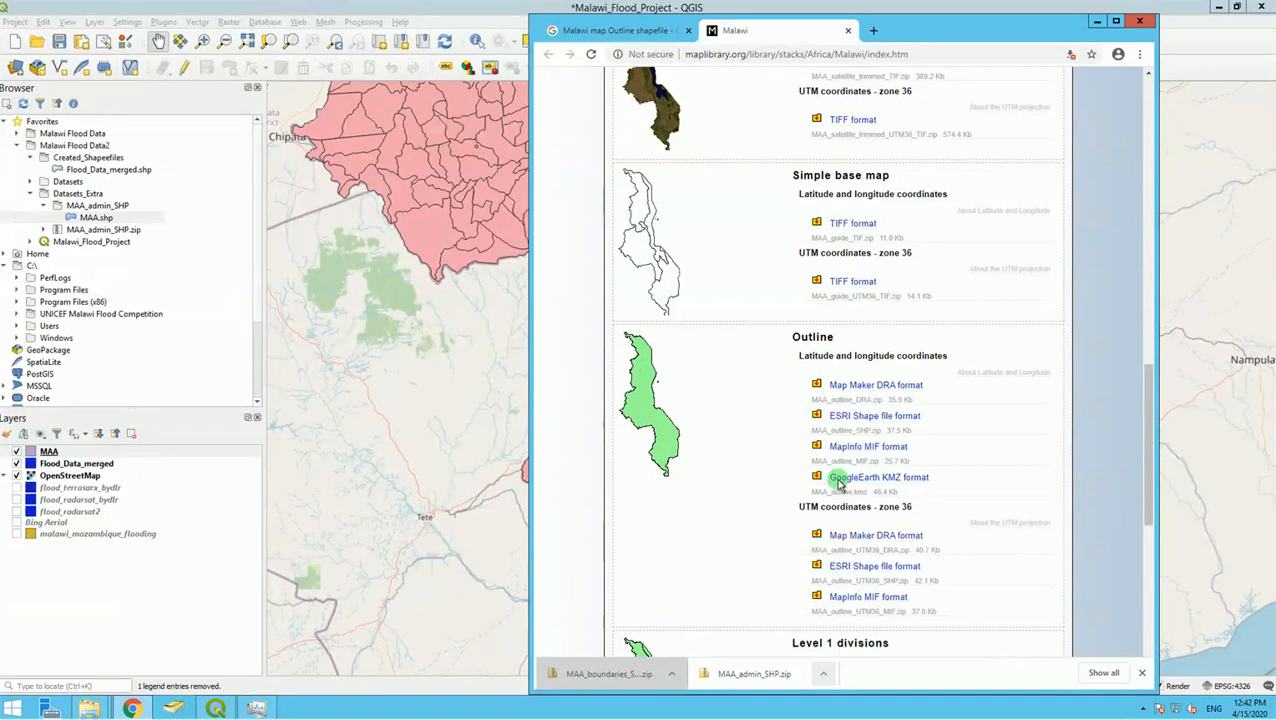
left_click(855, 420)
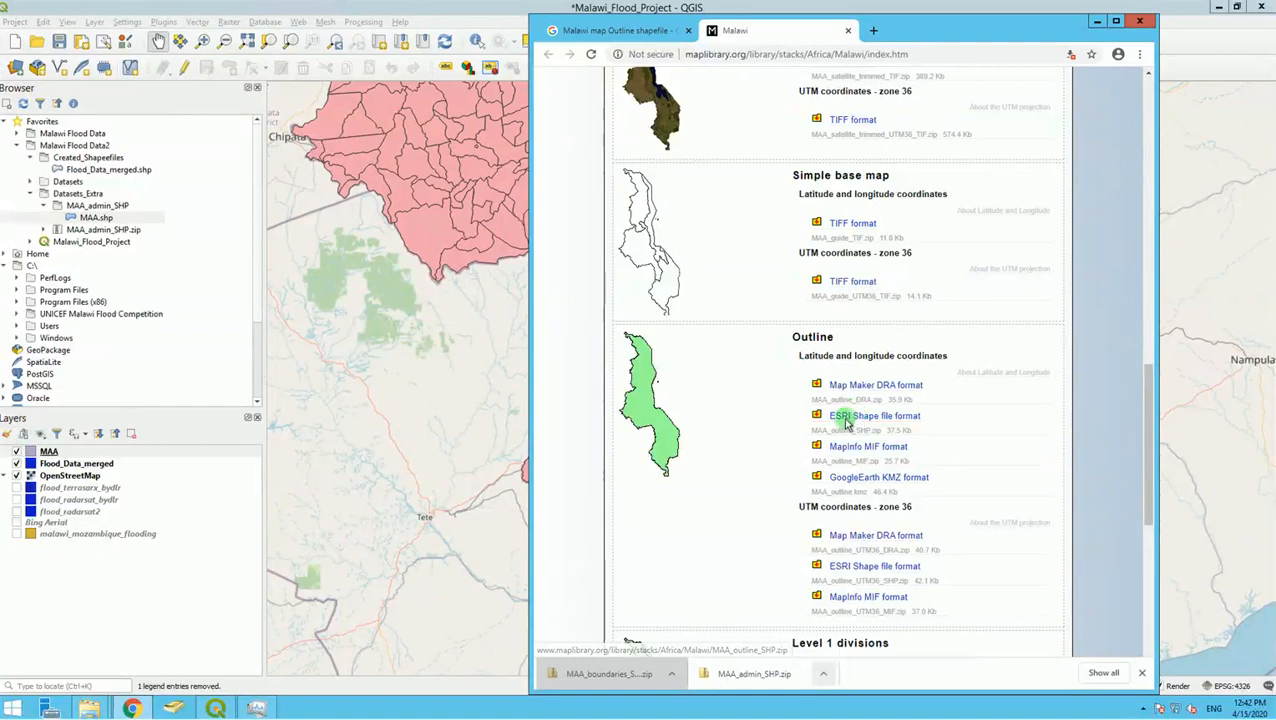
left_click(845, 420)
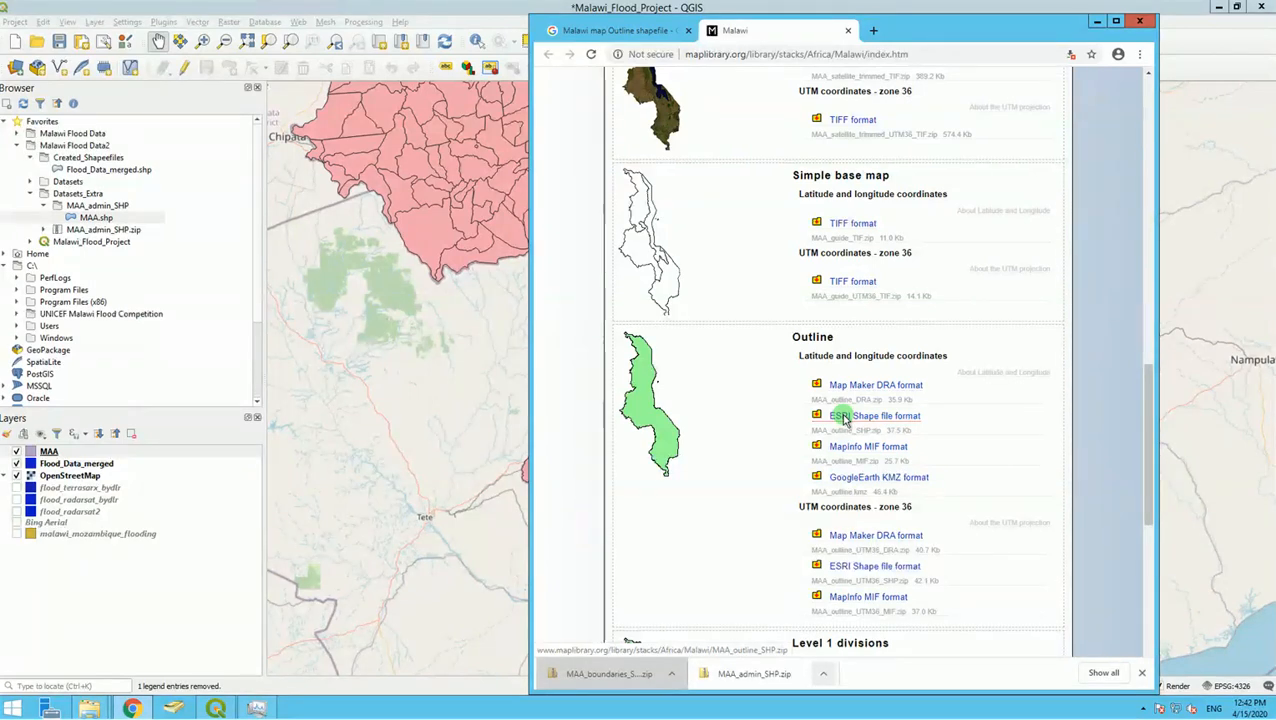
left_click(845, 419)
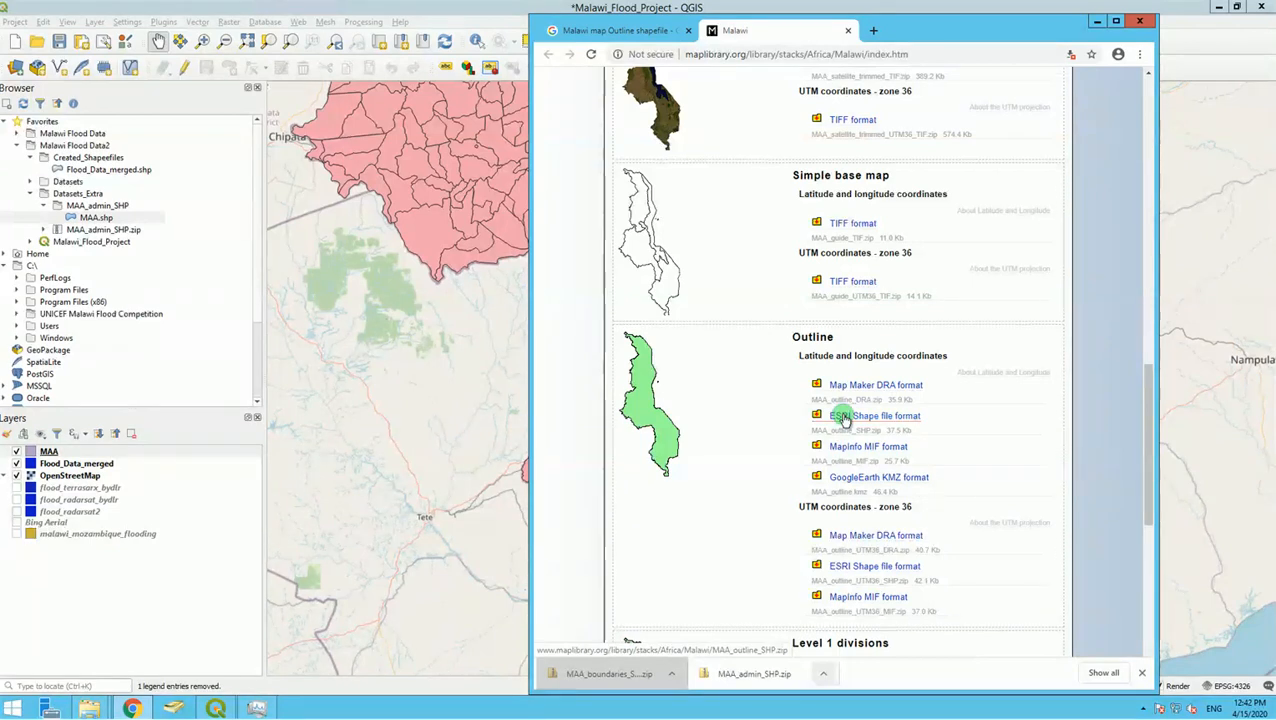
right_click(848, 421)
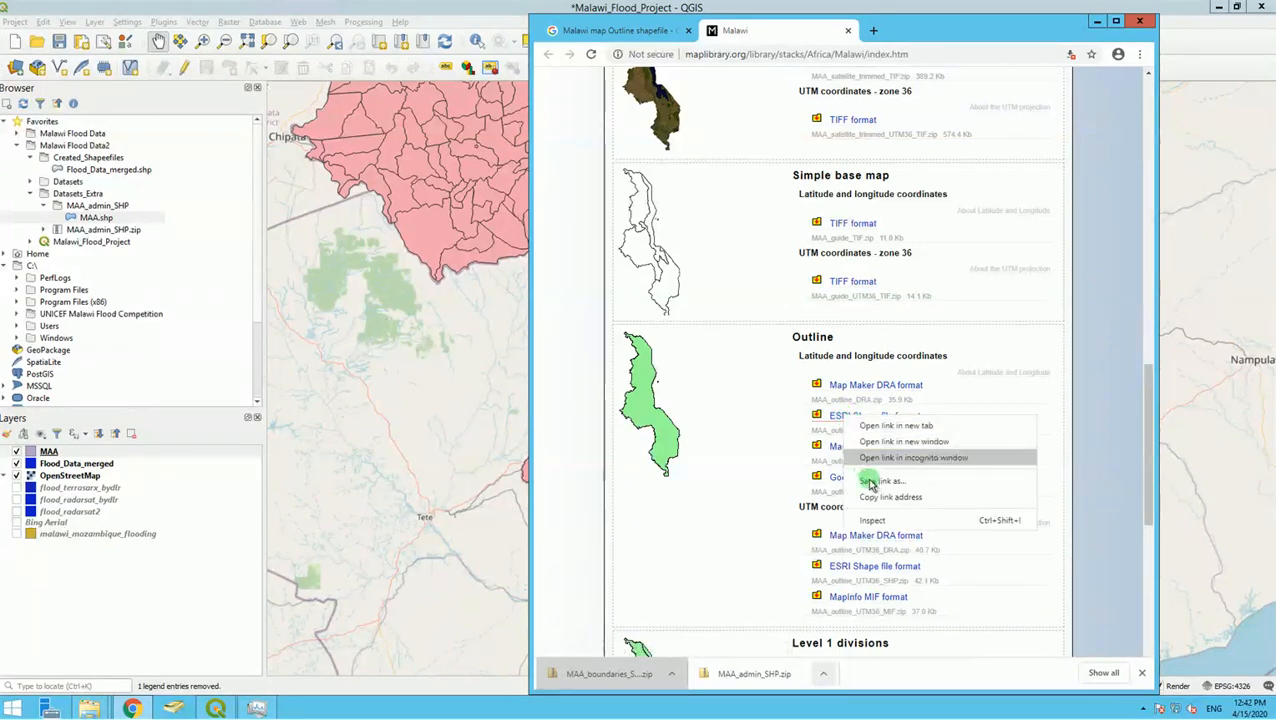
left_click(872, 484)
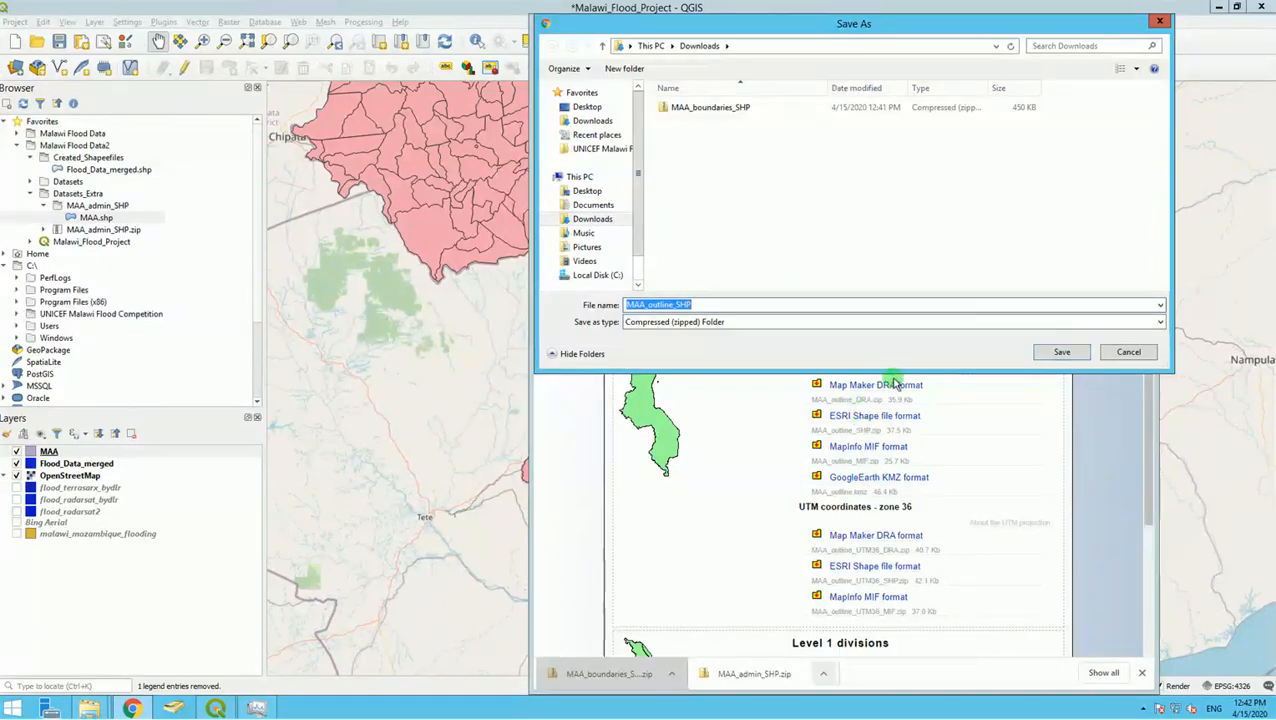
left_click(1064, 354)
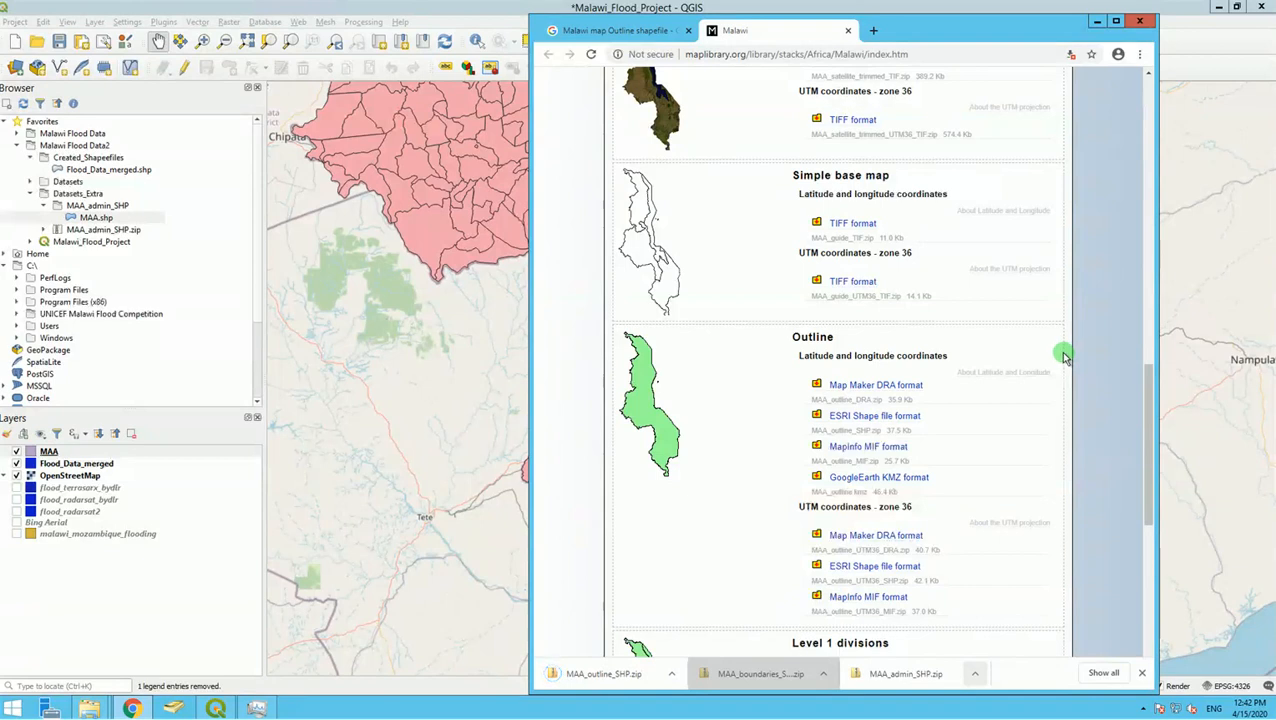
Step: Copy the downloaded MAA_outline_SHP zip from Downloads into the Datasets_Extra folder of UNICEF Malawi Flood Competition
right_click(600, 680)
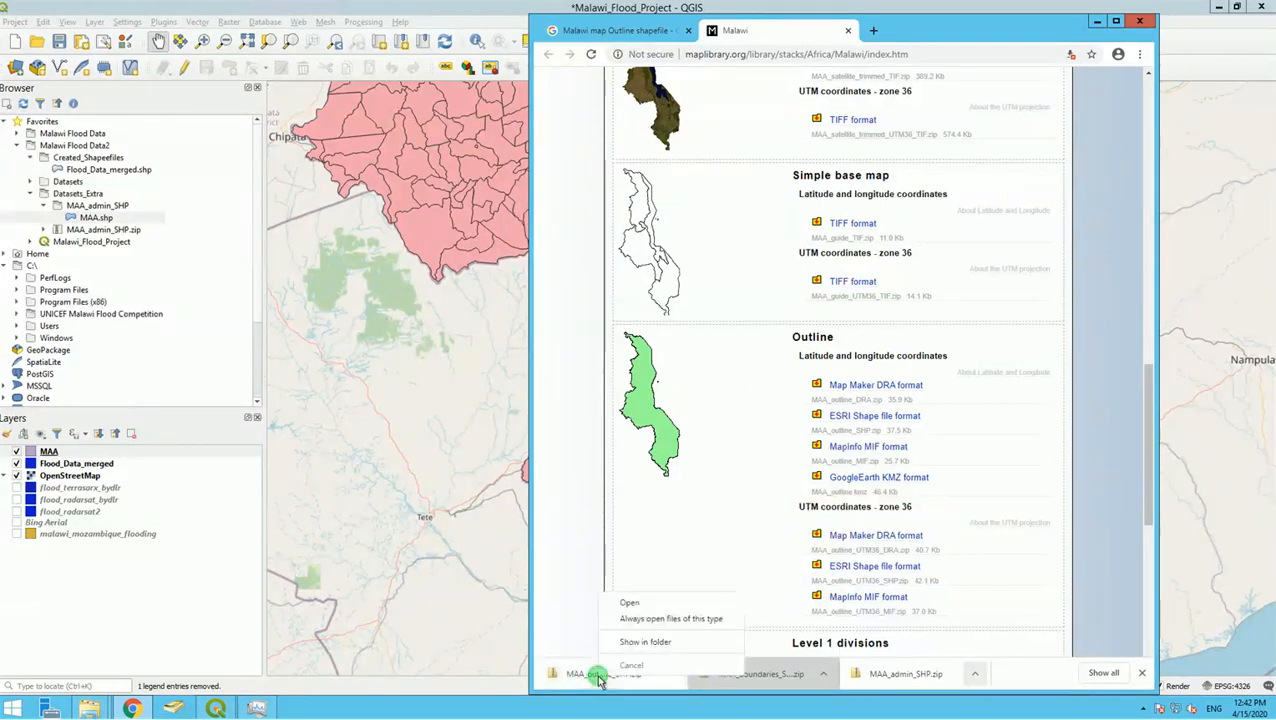
left_click(660, 645)
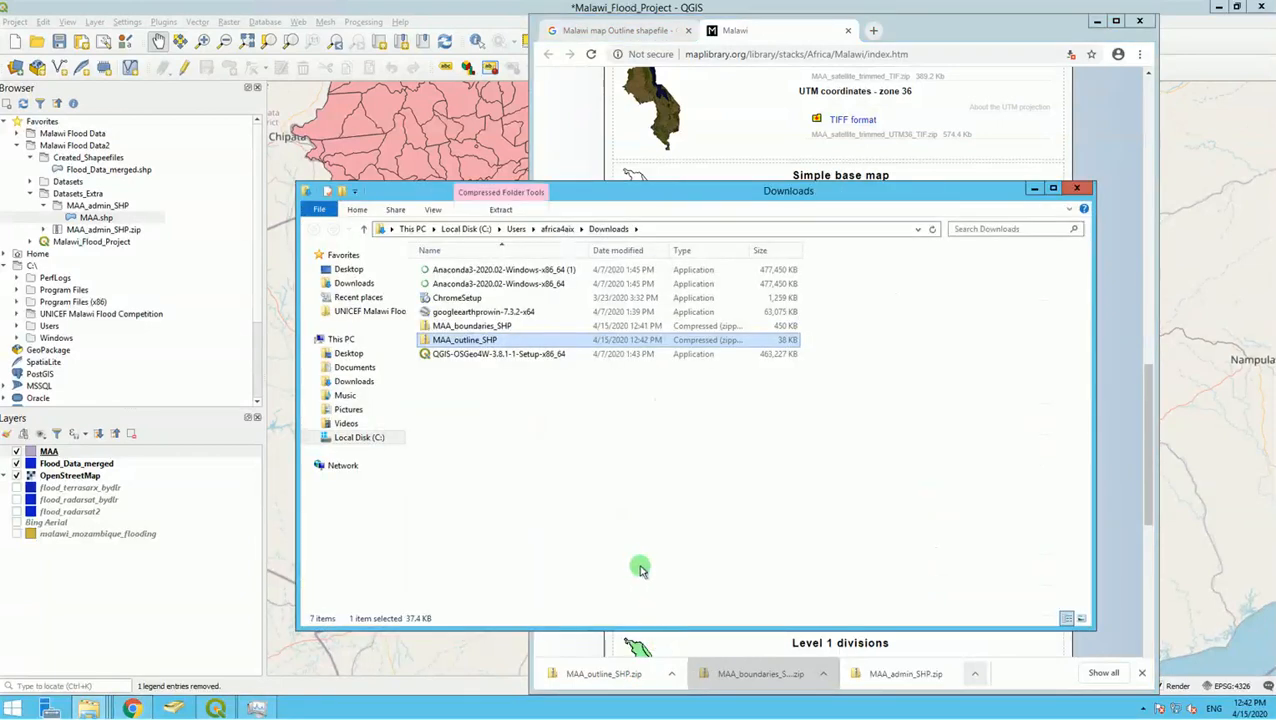
left_click(576, 487)
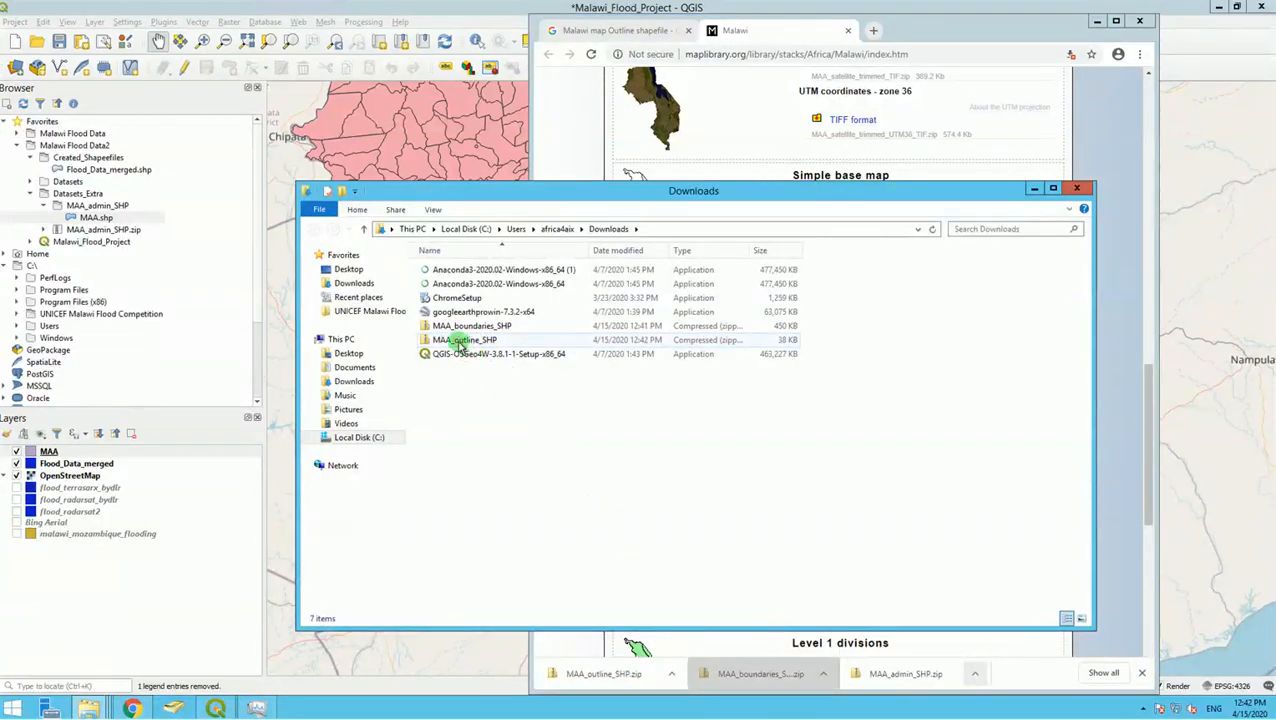
left_click(460, 342)
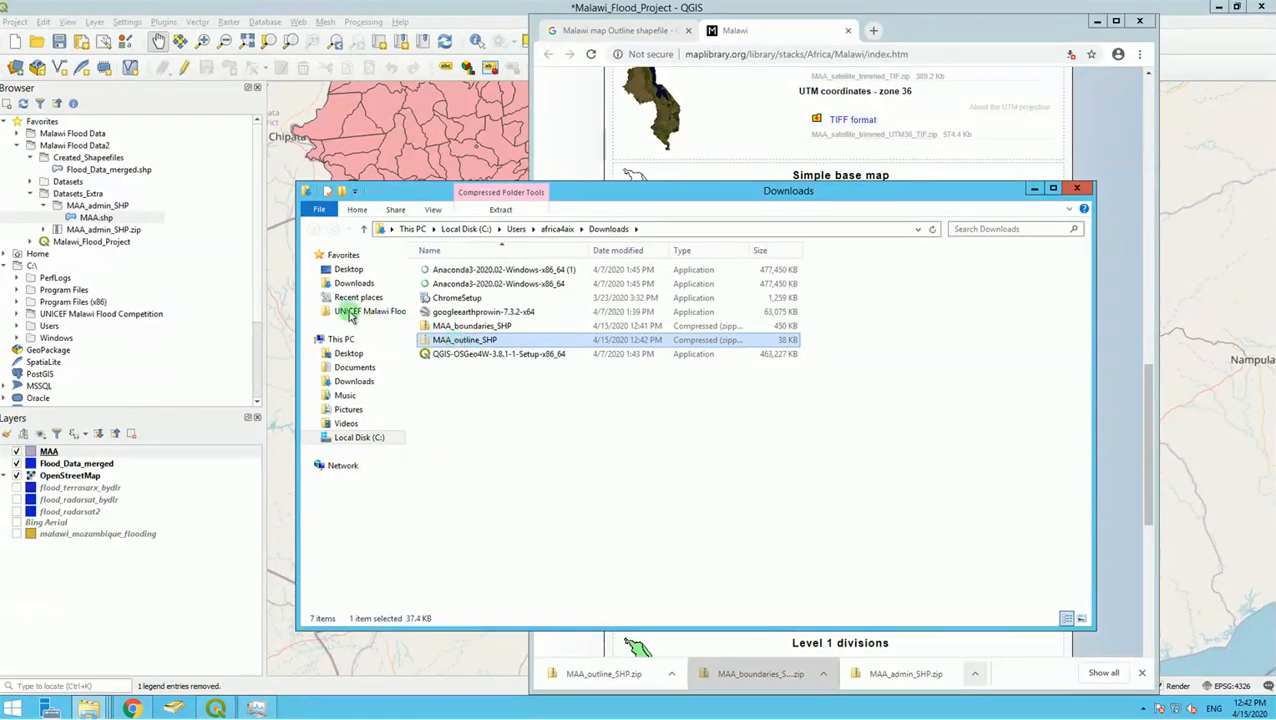
left_click(349, 313)
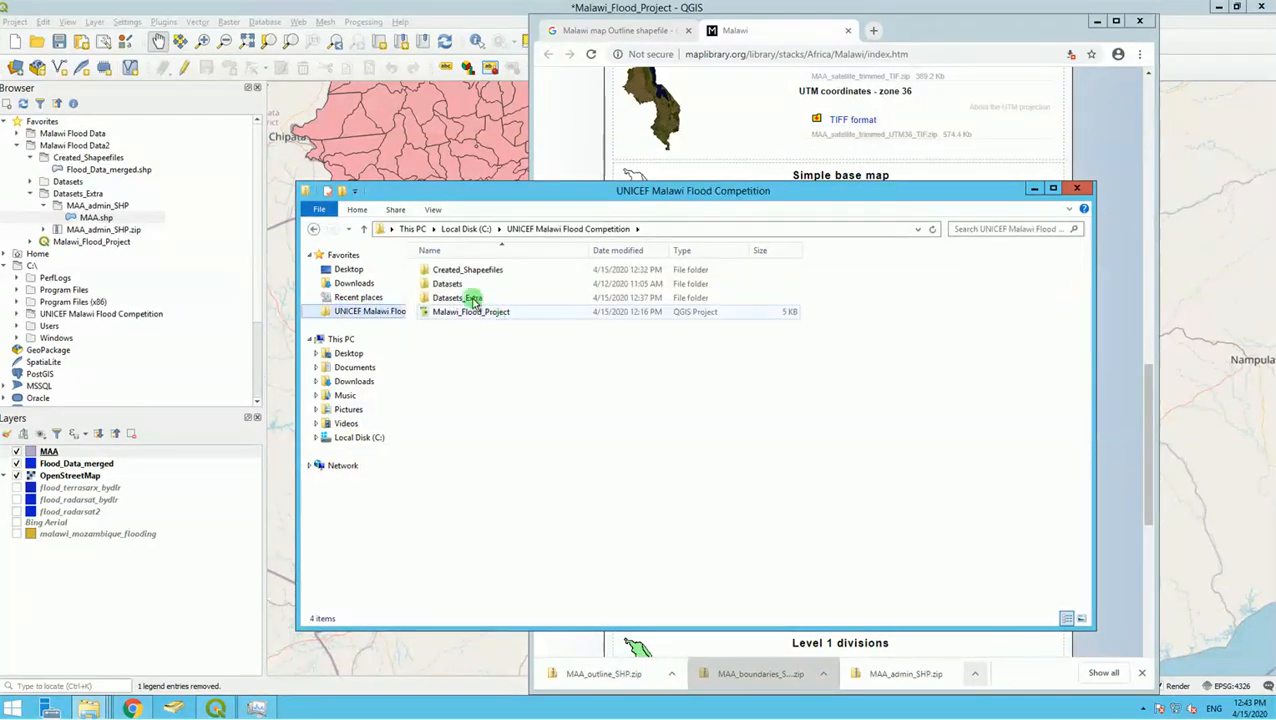
double_click(473, 299)
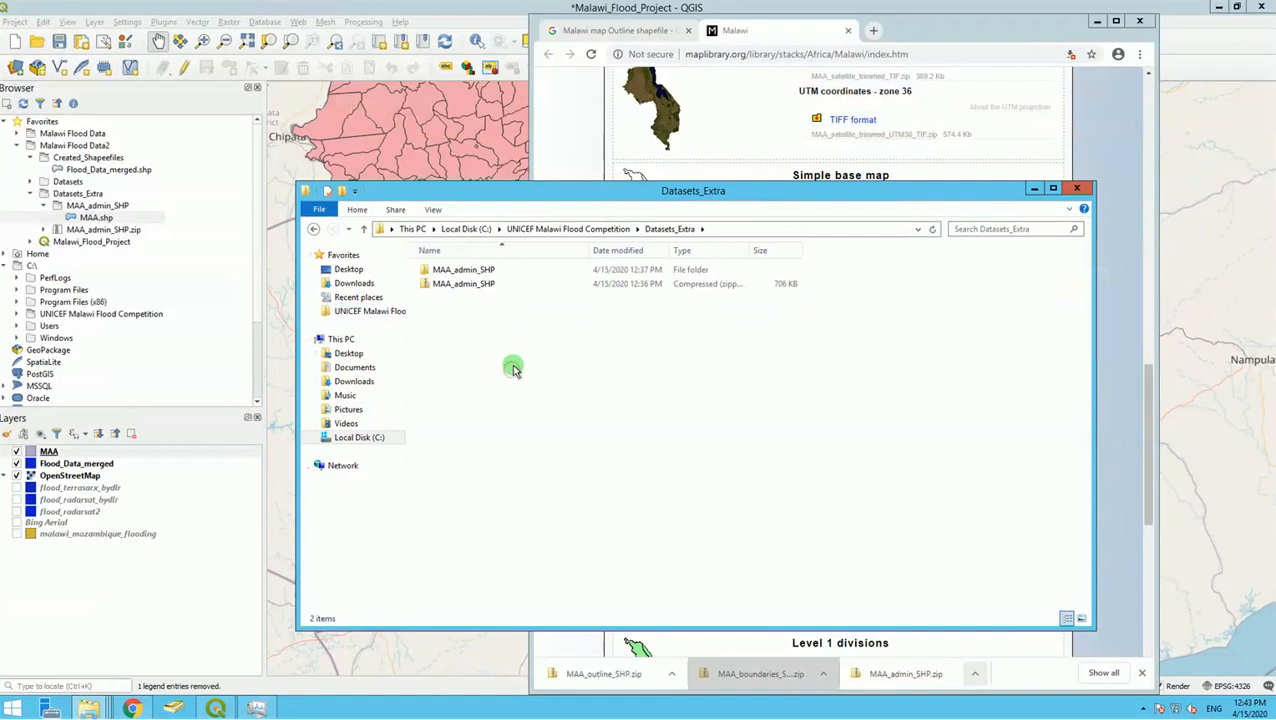
key("ctrl+v")
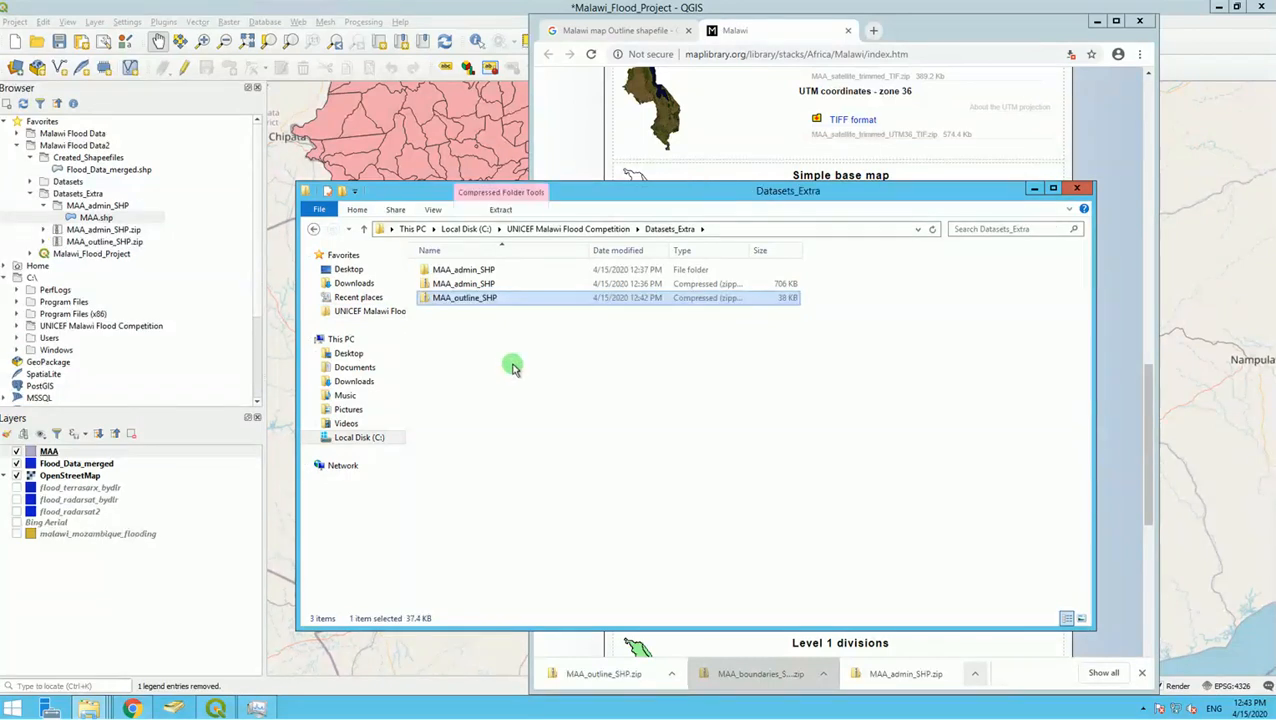
Step: Extract the MAA_outline_SHP zip into a folder of the same name inside Datasets_Extra
right_click(473, 298)
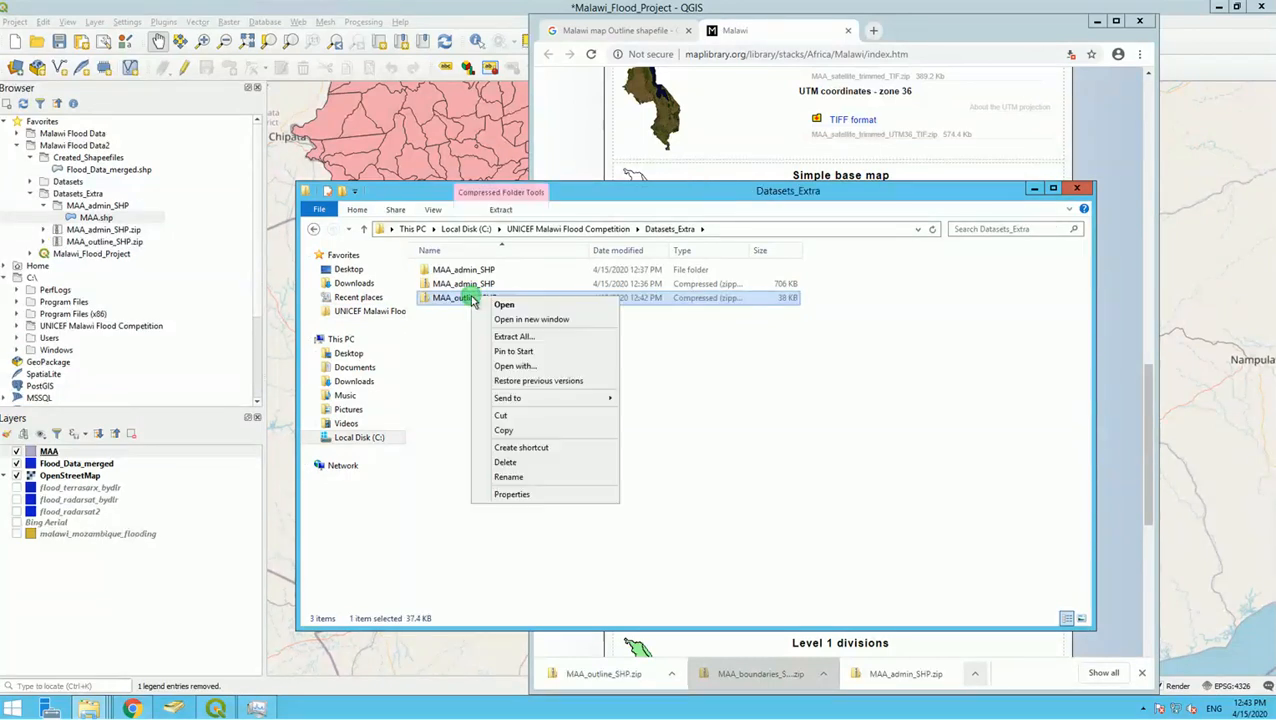
left_click(508, 338)
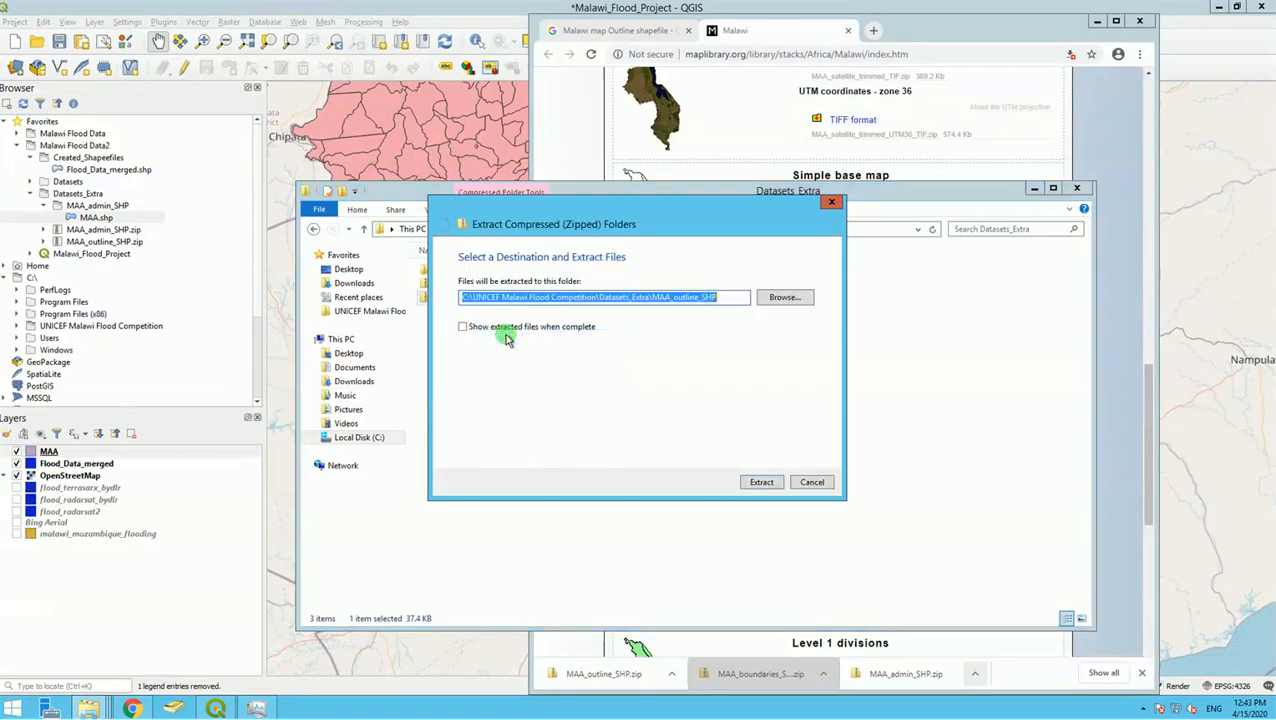
left_click(763, 483)
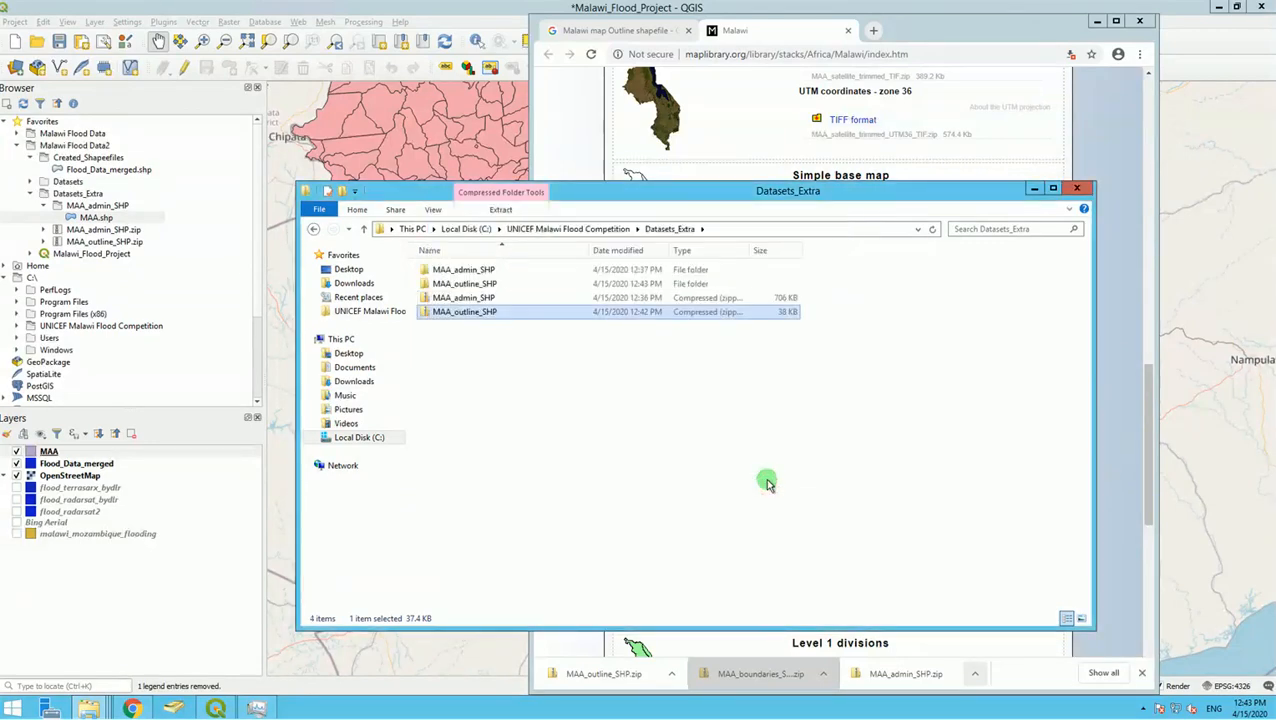
Step: Switch to QGIS, collapse the MAA_admin_SHP folder in the data browser tree, and remove the MAA layer from the project
left_click(62, 195)
left_click(44, 206)
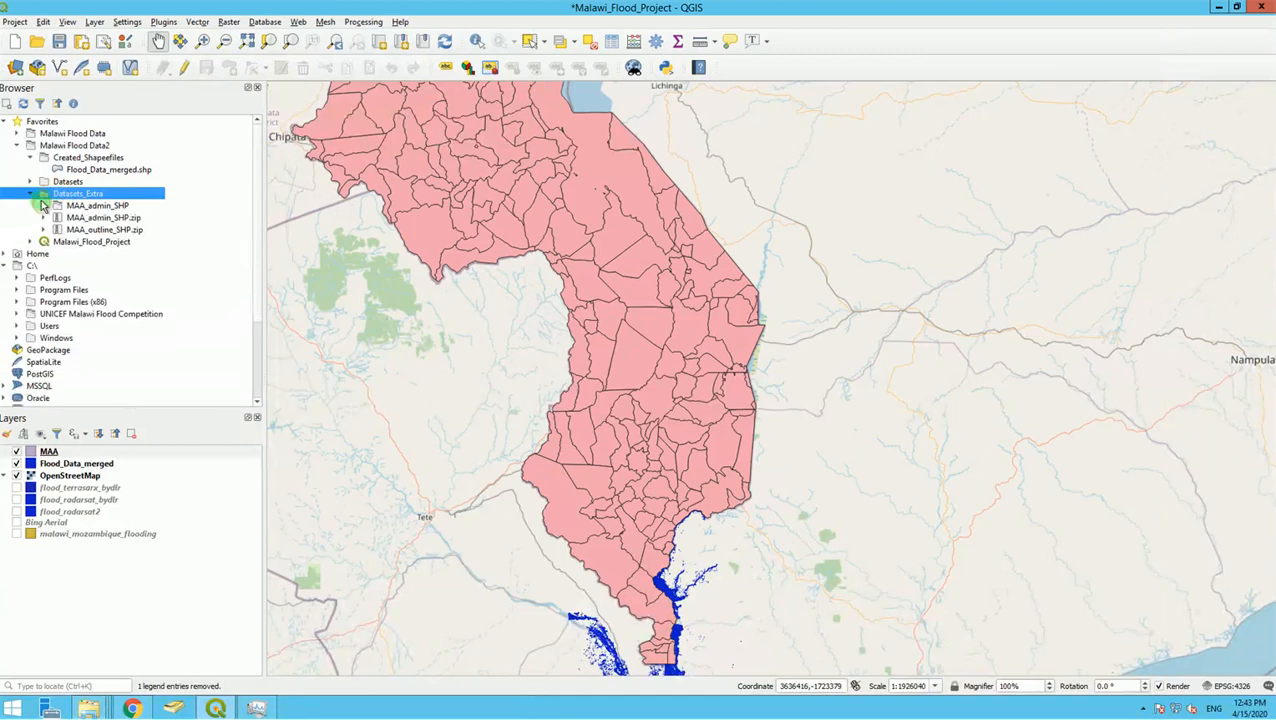
left_click(16, 453)
key("space")
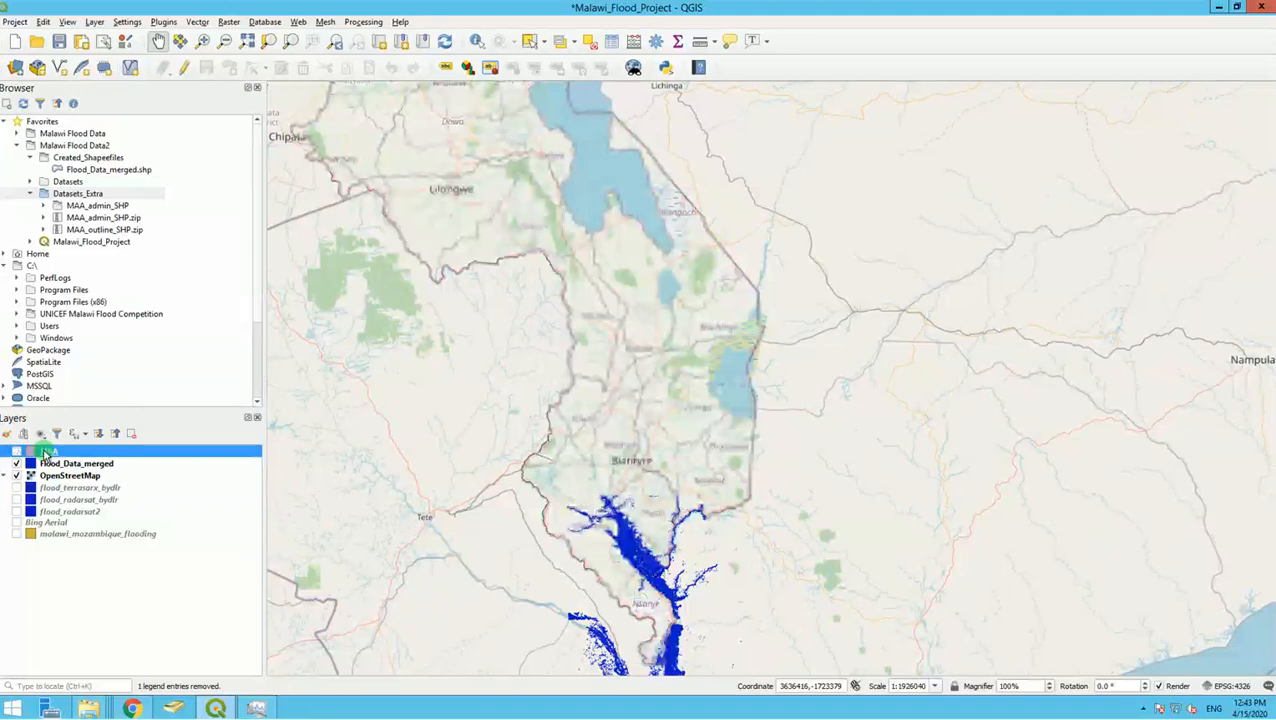
right_click(55, 455)
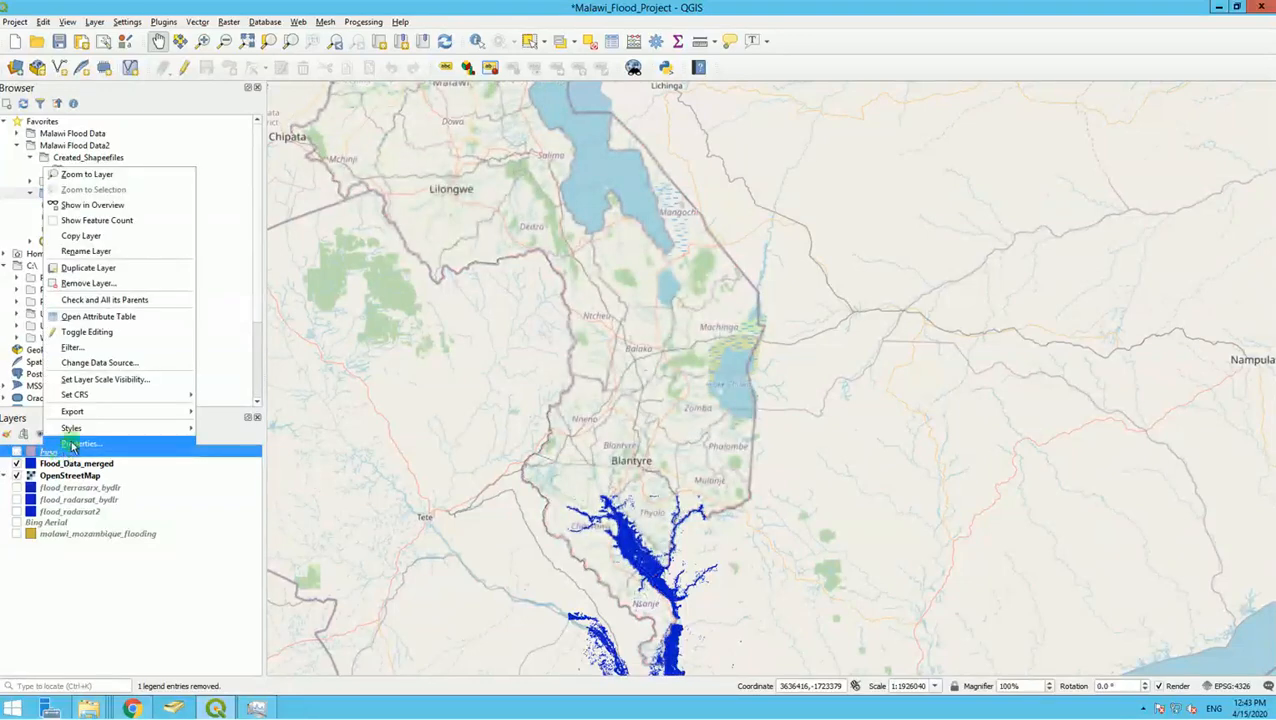
right_click(210, 455)
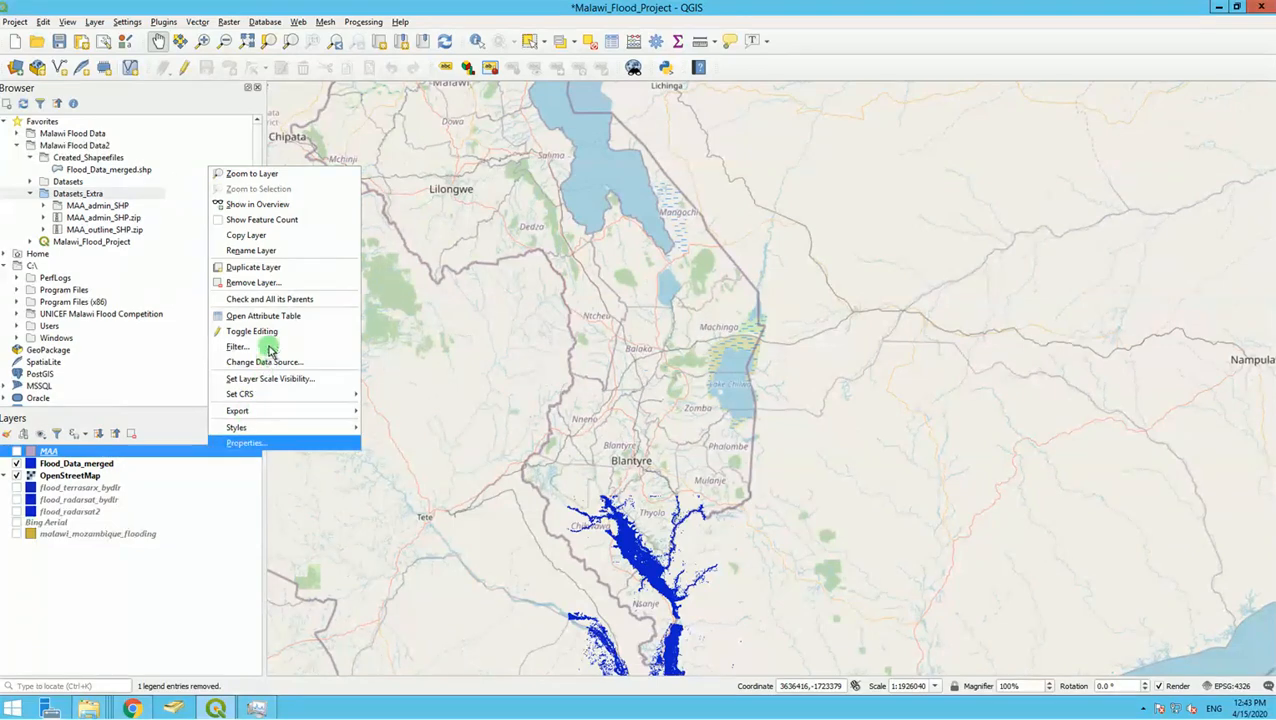
left_click(242, 284)
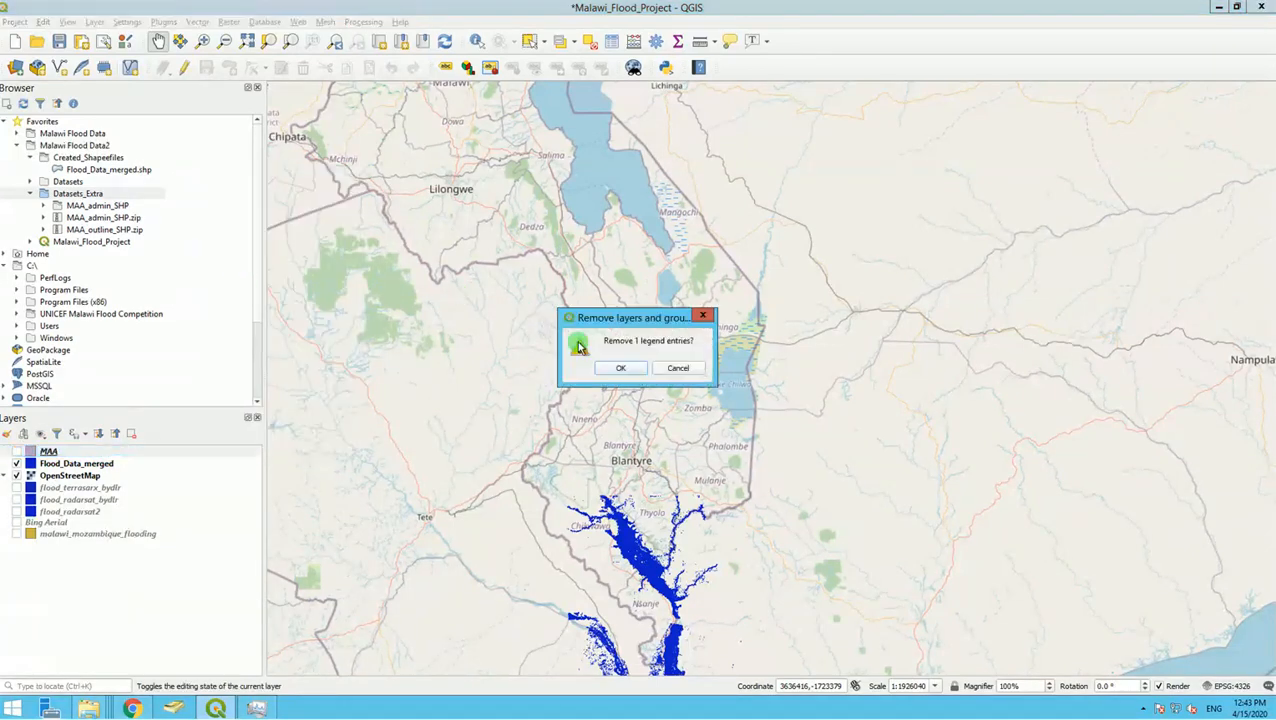
left_click(633, 369)
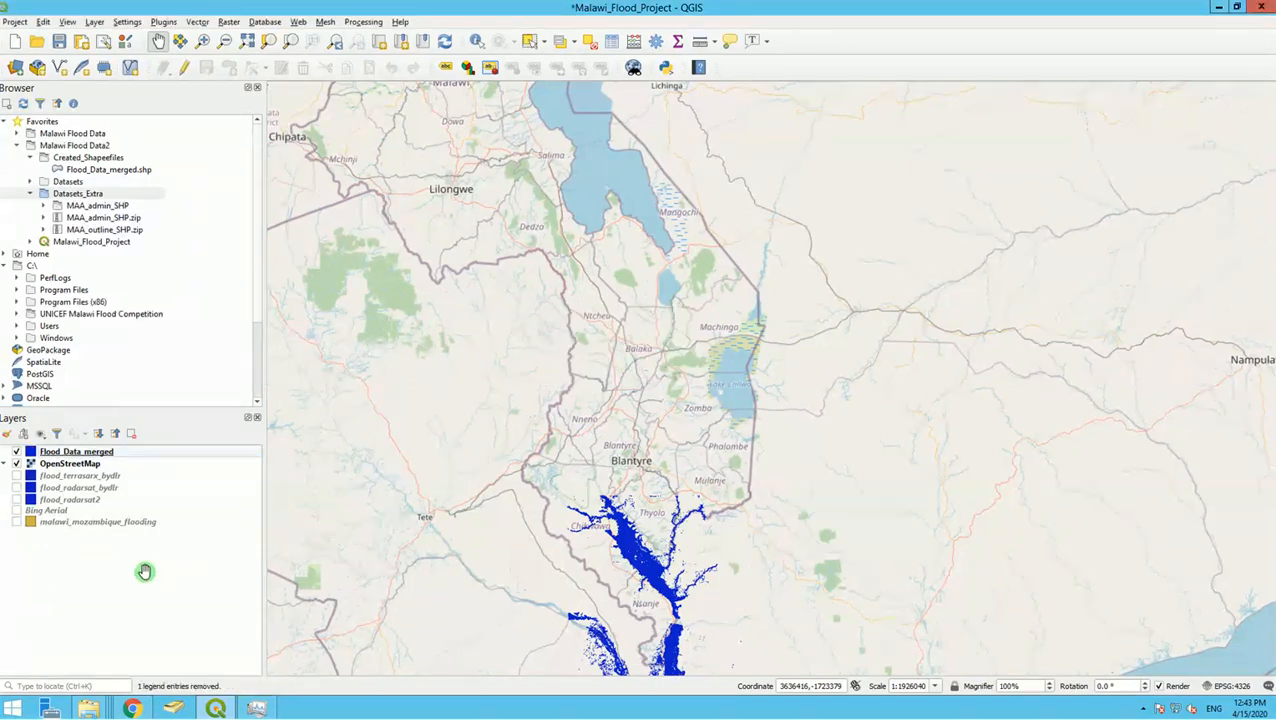
Step: Remove the malawi_mozambique_flooding and Bing Aerial layers from the project
left_click(61, 524)
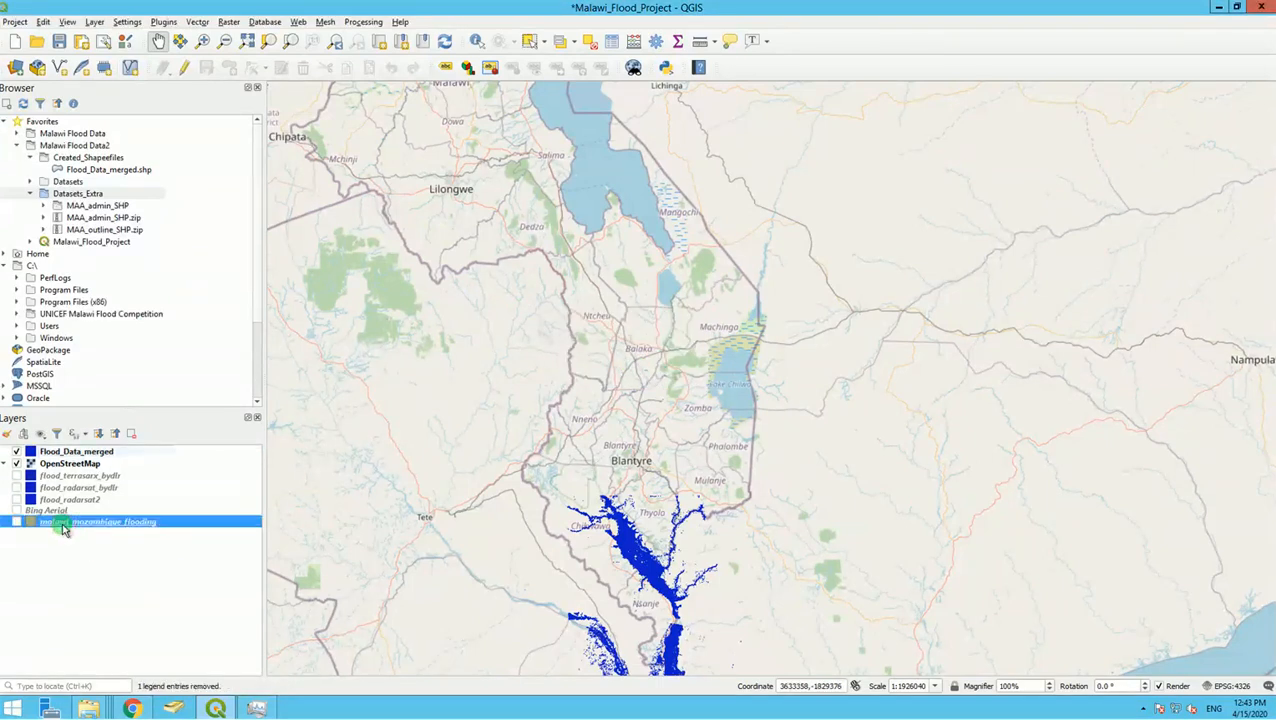
right_click(62, 527)
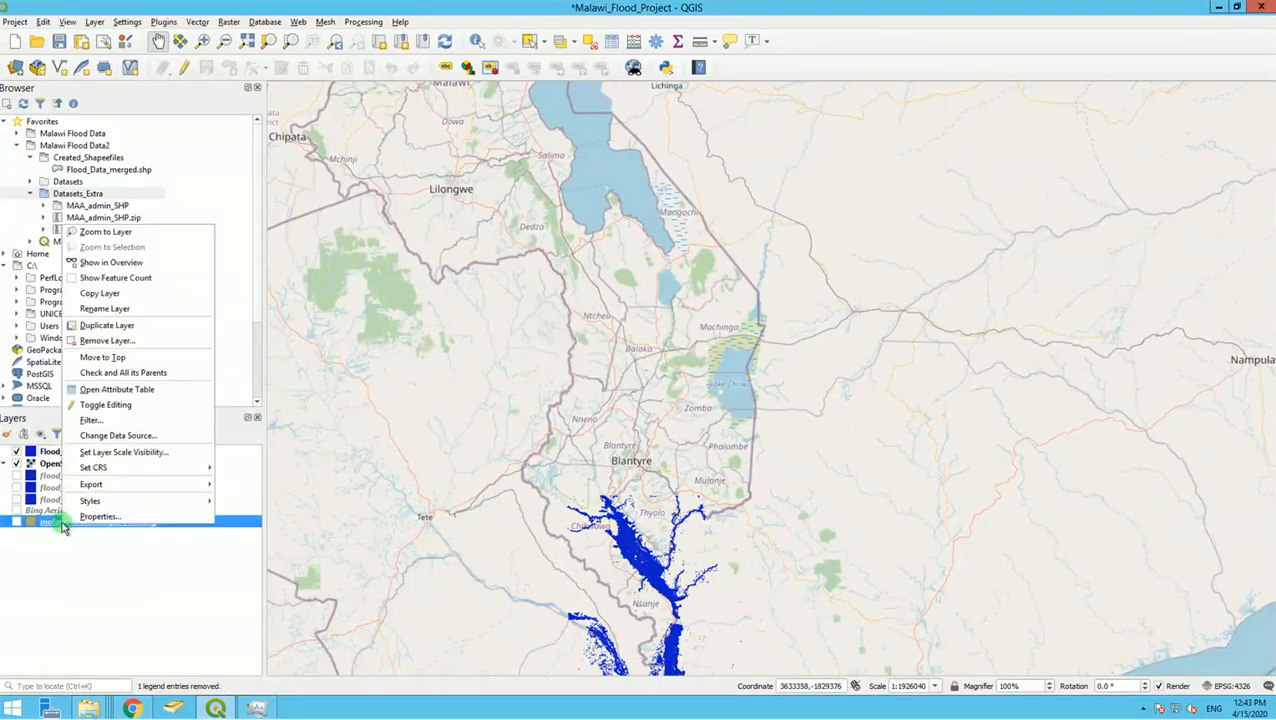
left_click(96, 341)
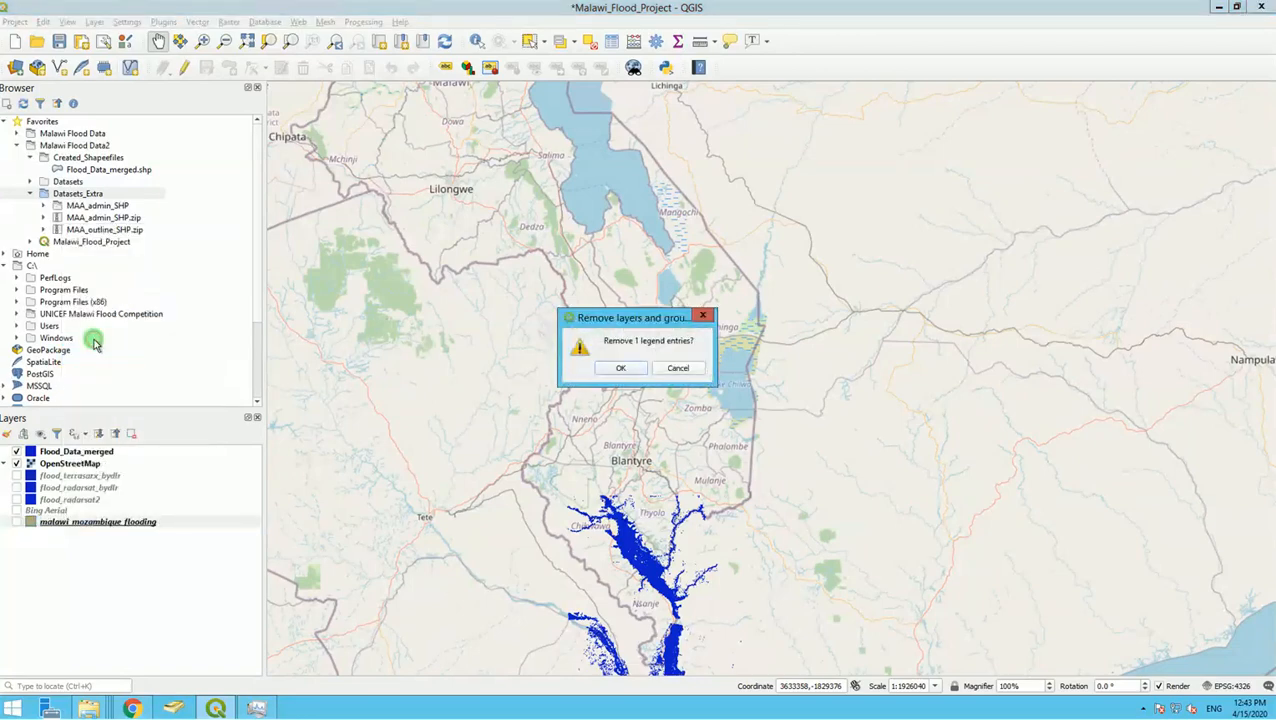
left_click(625, 367)
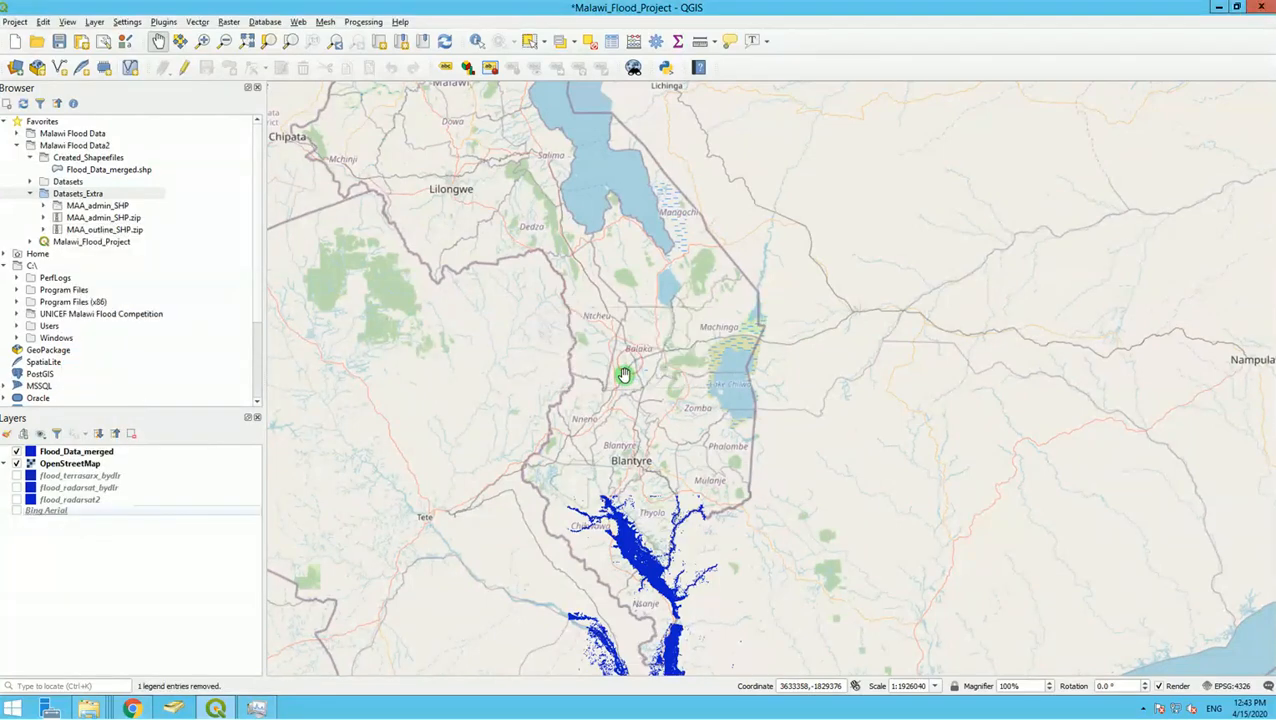
right_click(57, 512)
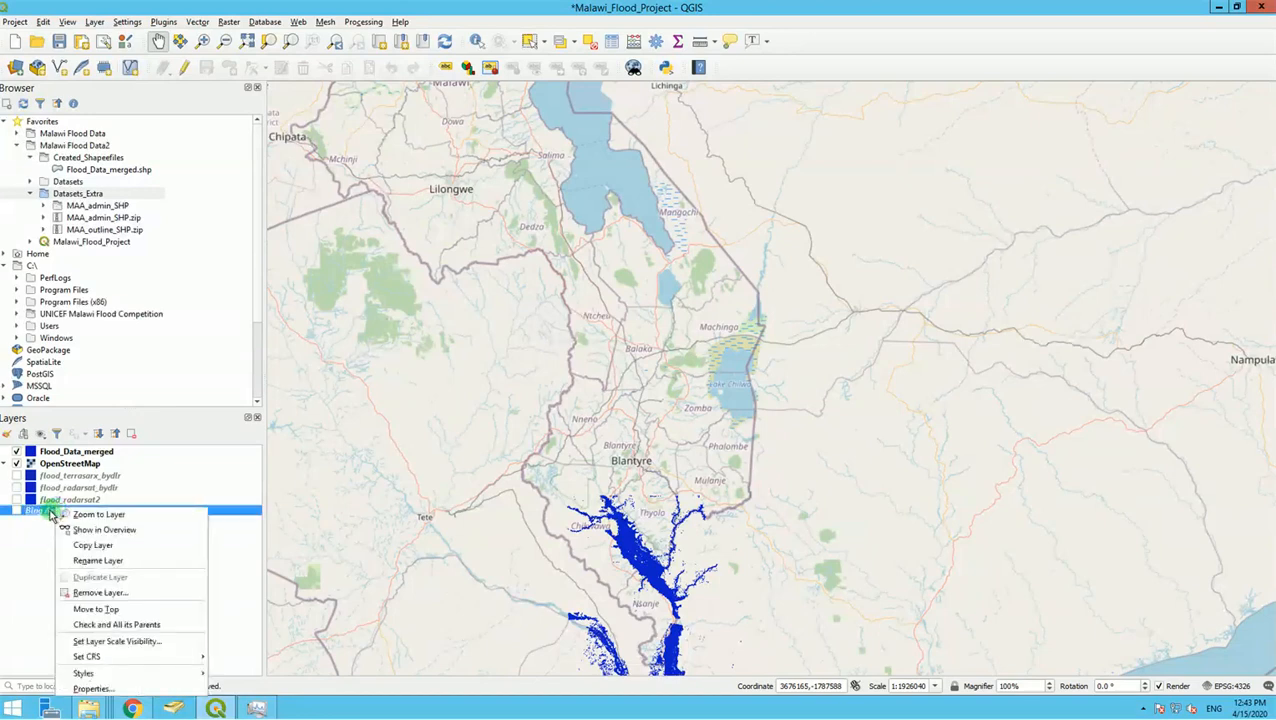
left_click(96, 593)
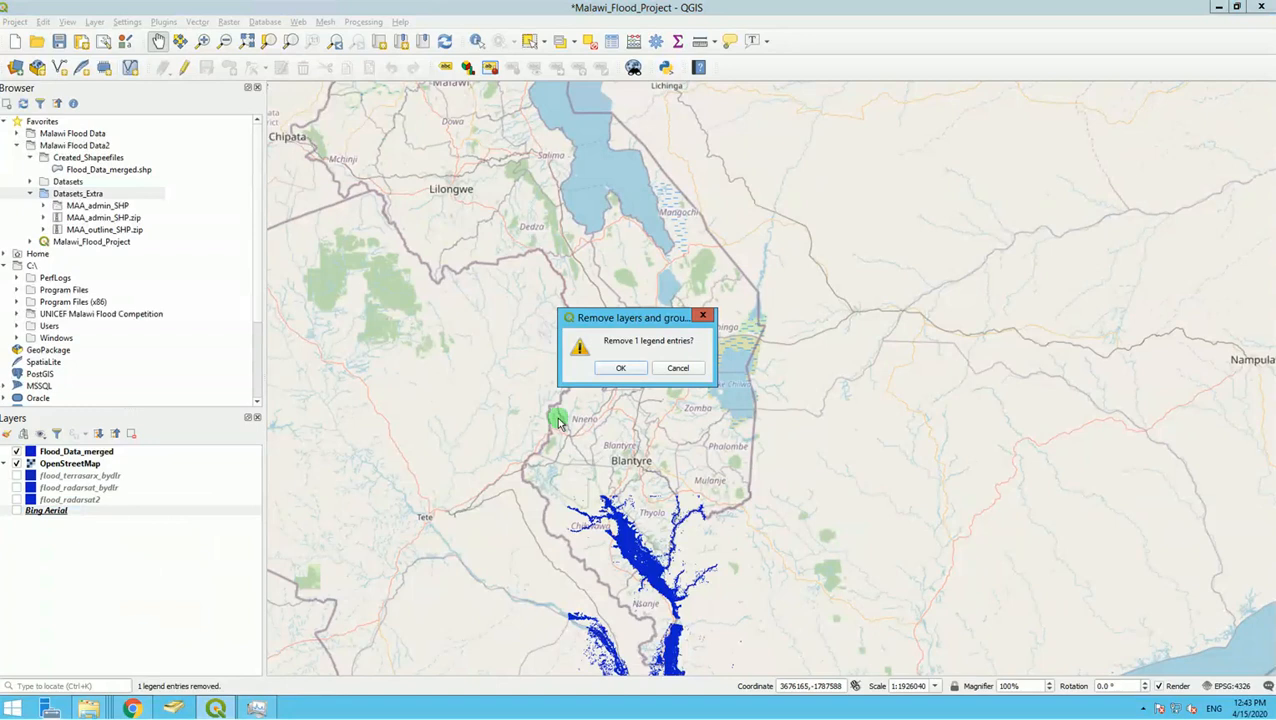
left_click(617, 368)
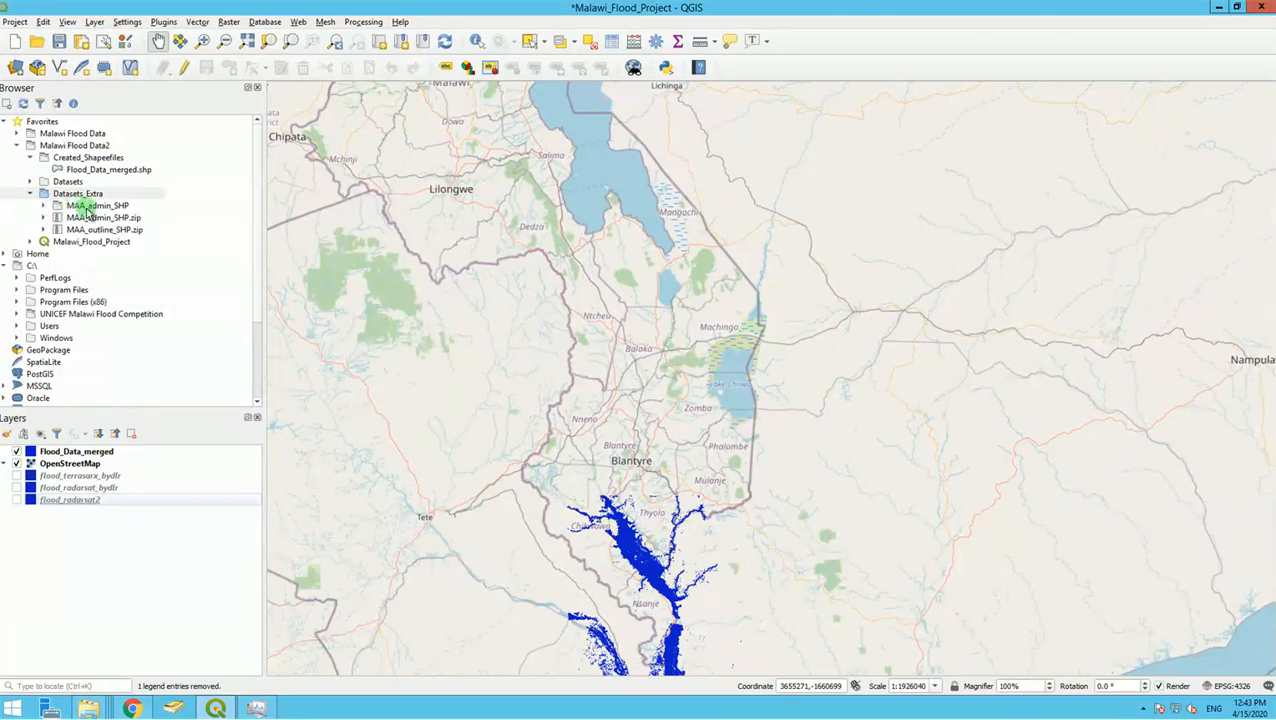
Step: Refresh the data browser and add MAA_outline.shp from the MAA_outline_SHP folder, using the WGS 84 / Pseudo-Mercator (EPSG:3857) coordinate system
left_click(24, 103)
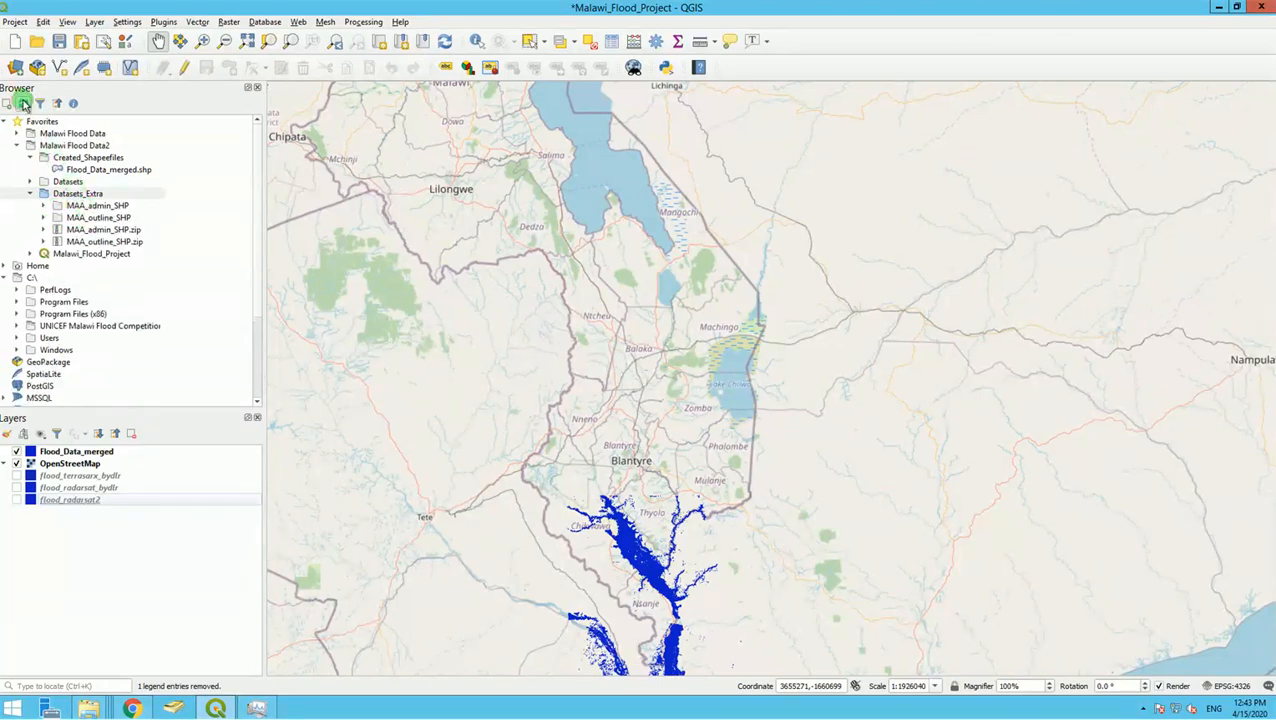
double_click(87, 217)
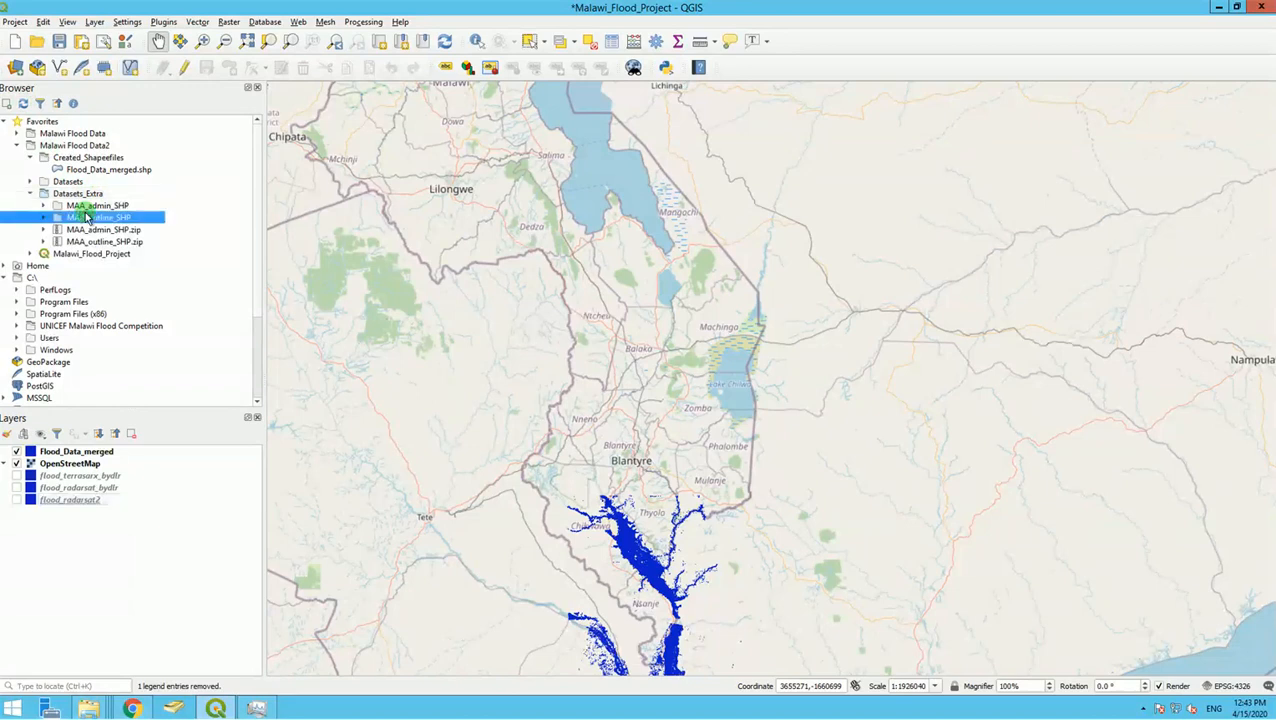
double_click(88, 230)
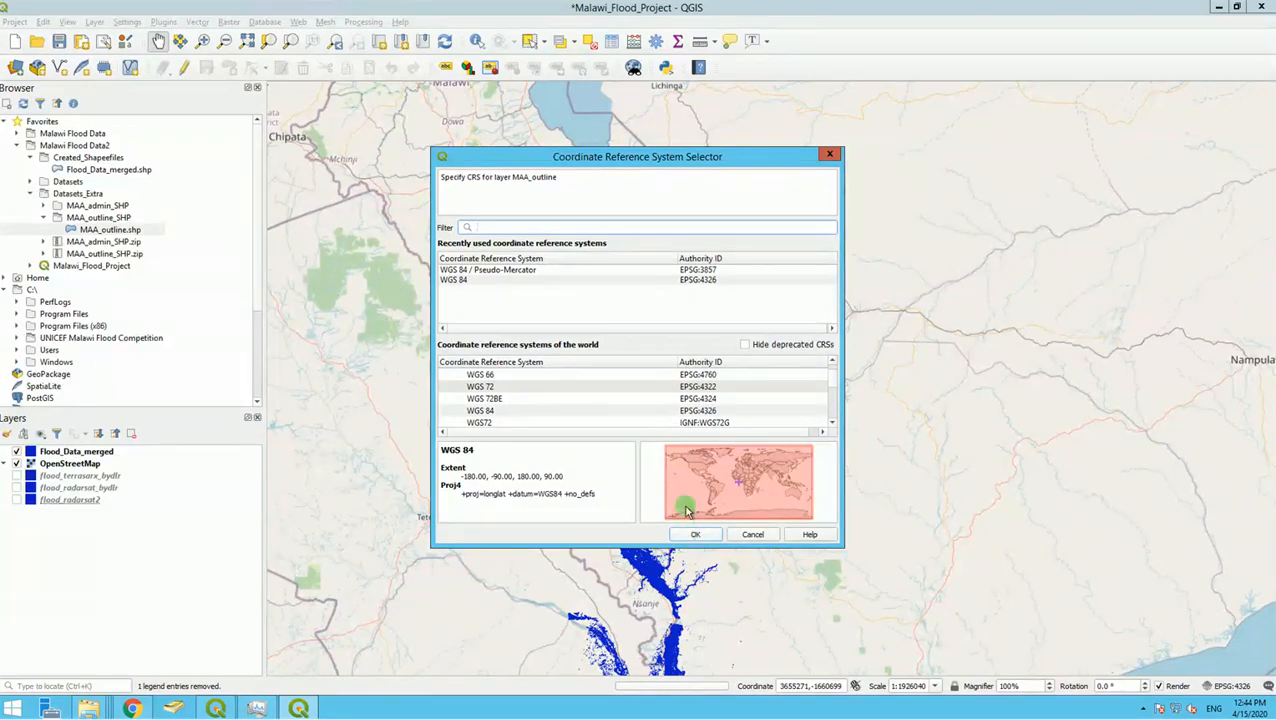
double_click(472, 272)
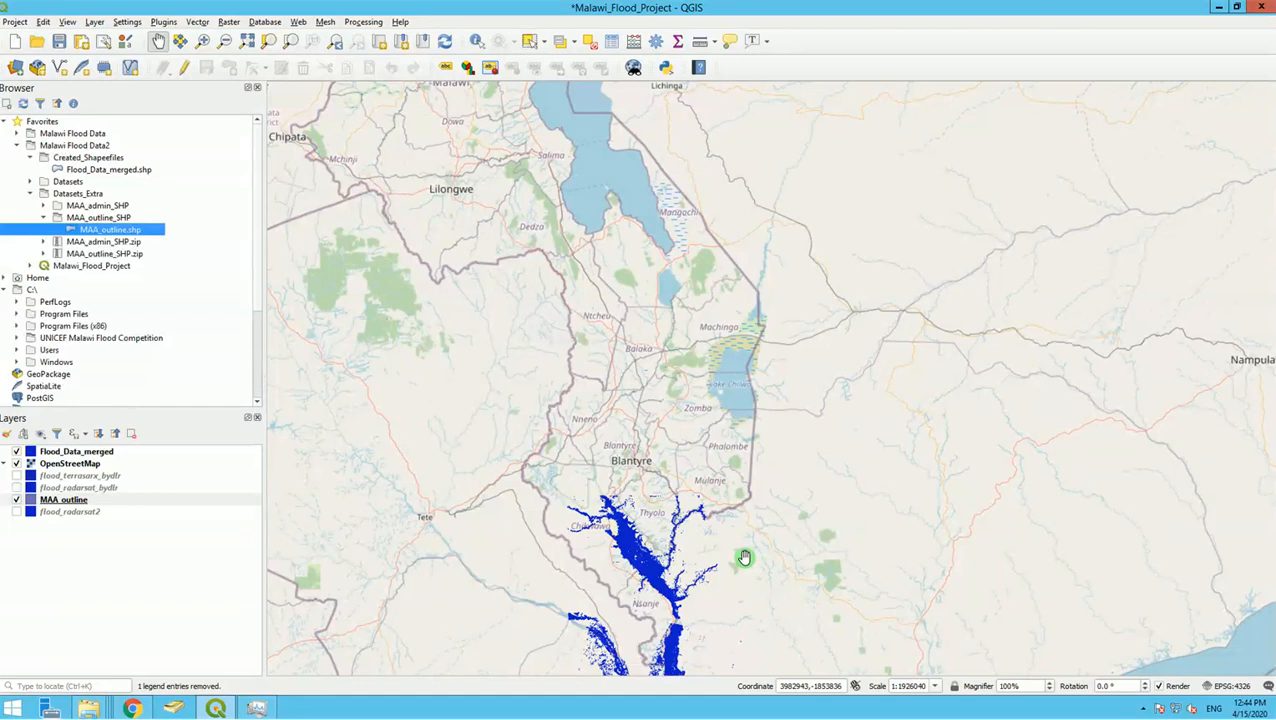
Step: Move the MAA_outline layer above Flood_Data_merged in the layer order and hide OpenStreetMap
left_click(62, 500)
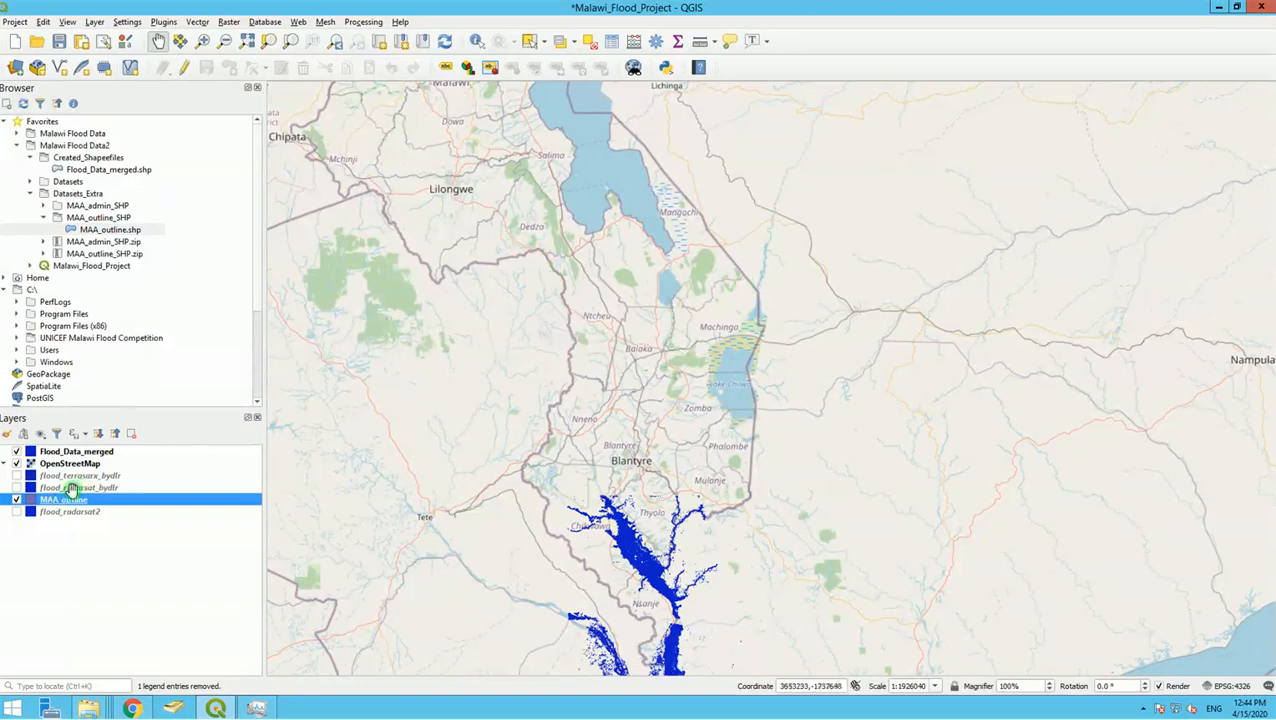
left_click_drag(68, 505, 77, 453)
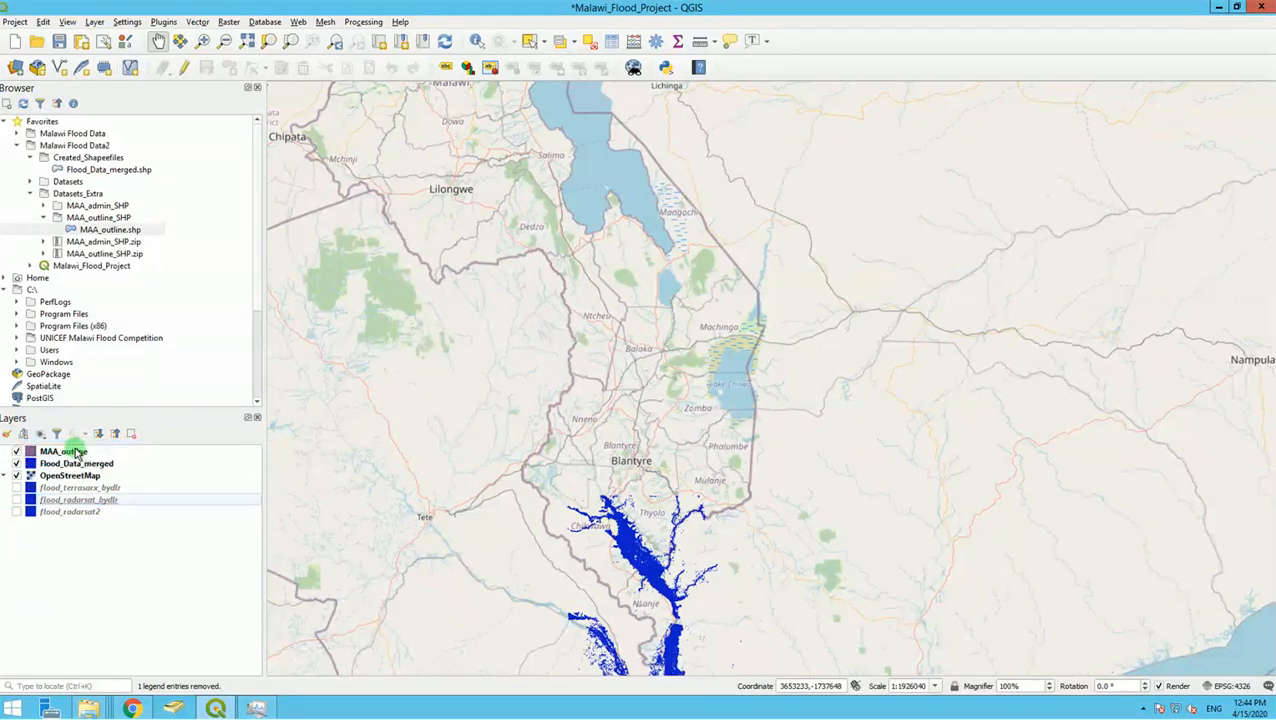
left_click(16, 476)
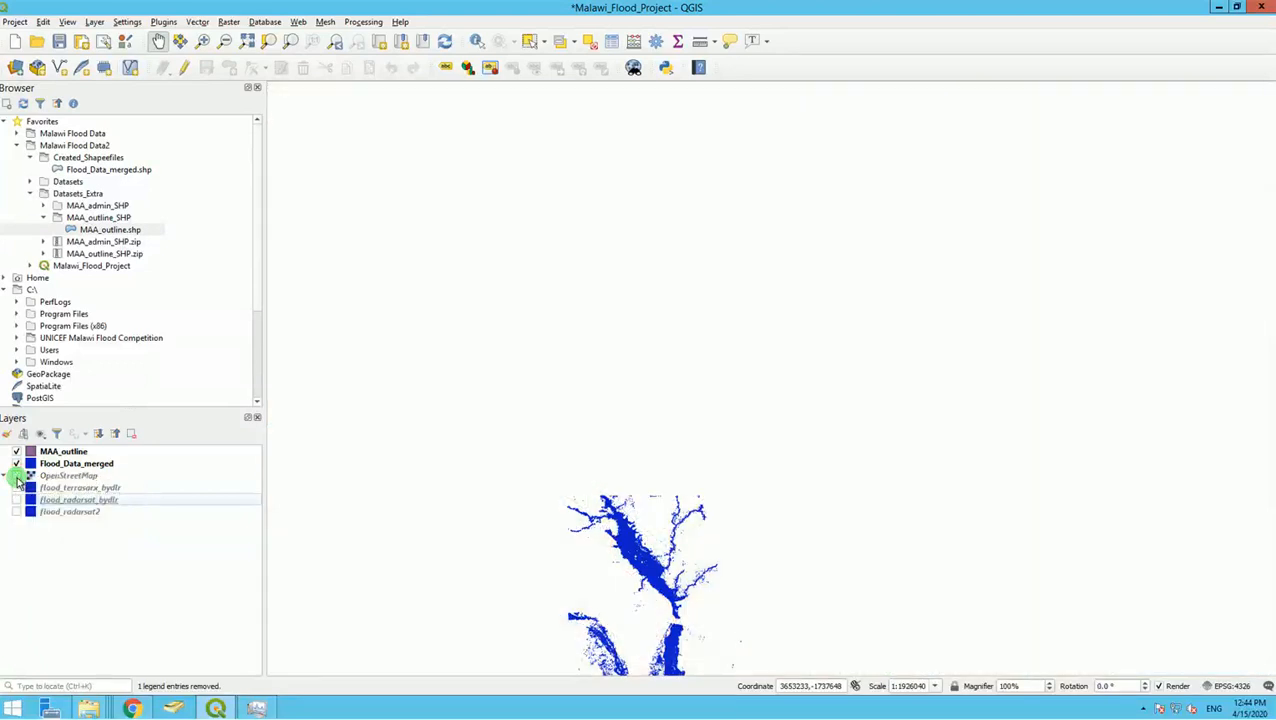
Step: Zoom to the extent of the MAA_outline layer and inspect the Malawi outline against the flood data
scroll(548, 436, "down", 1)
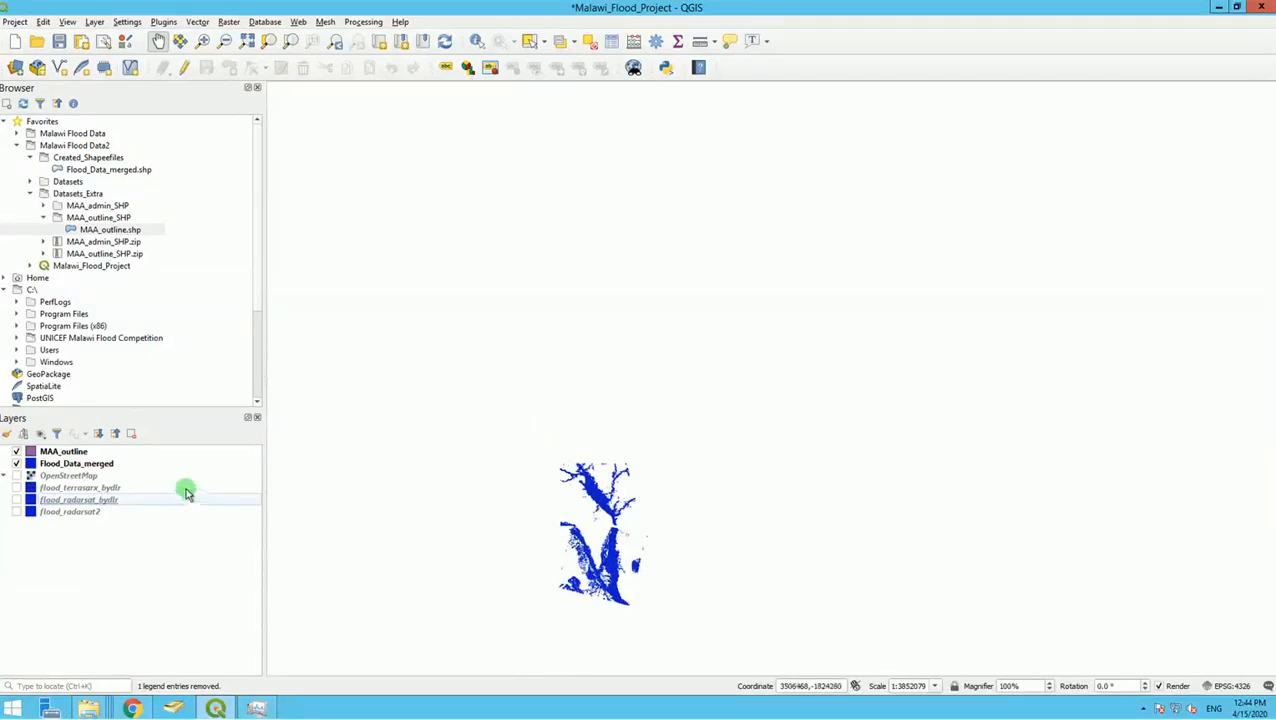
right_click(62, 453)
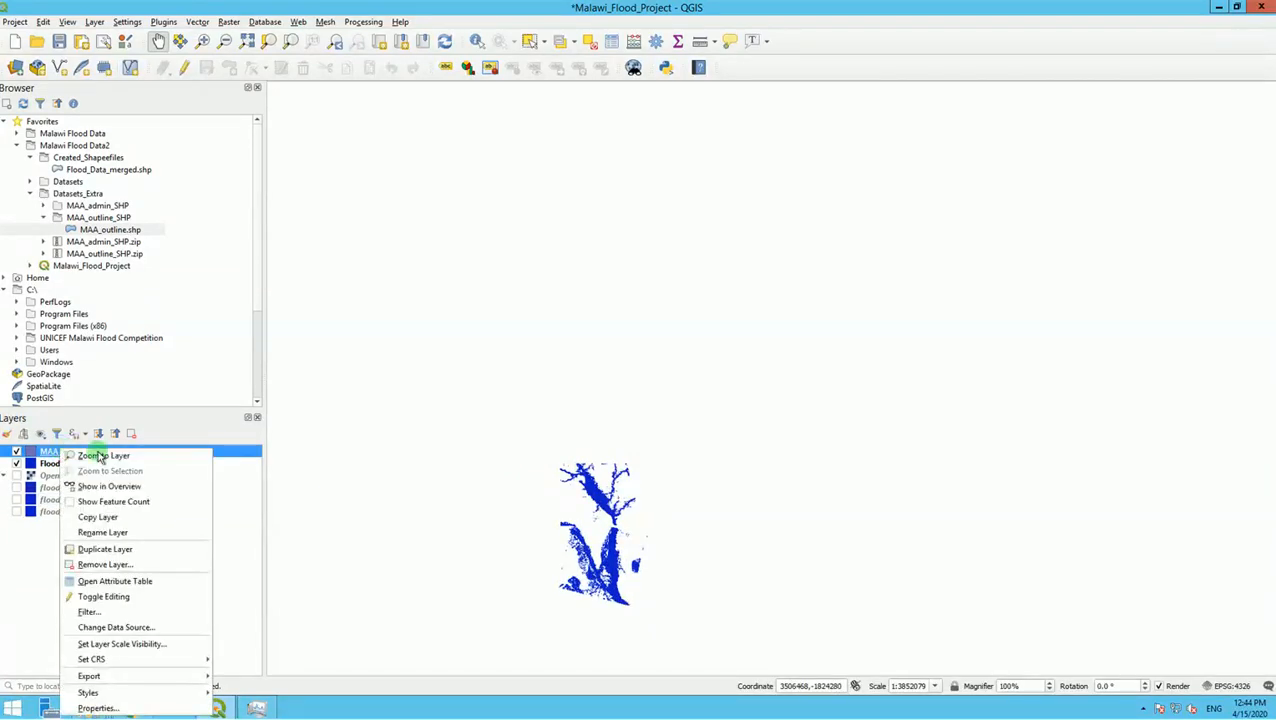
left_click(98, 457)
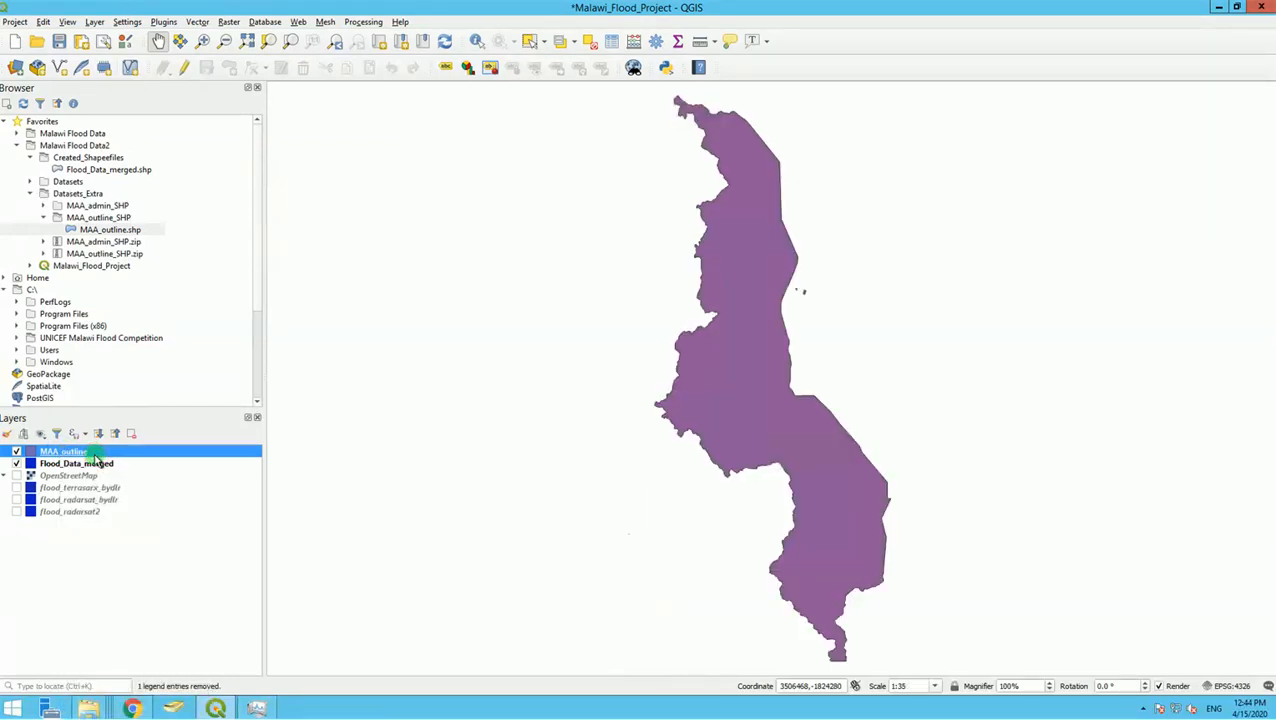
scroll(863, 483, "down", 5)
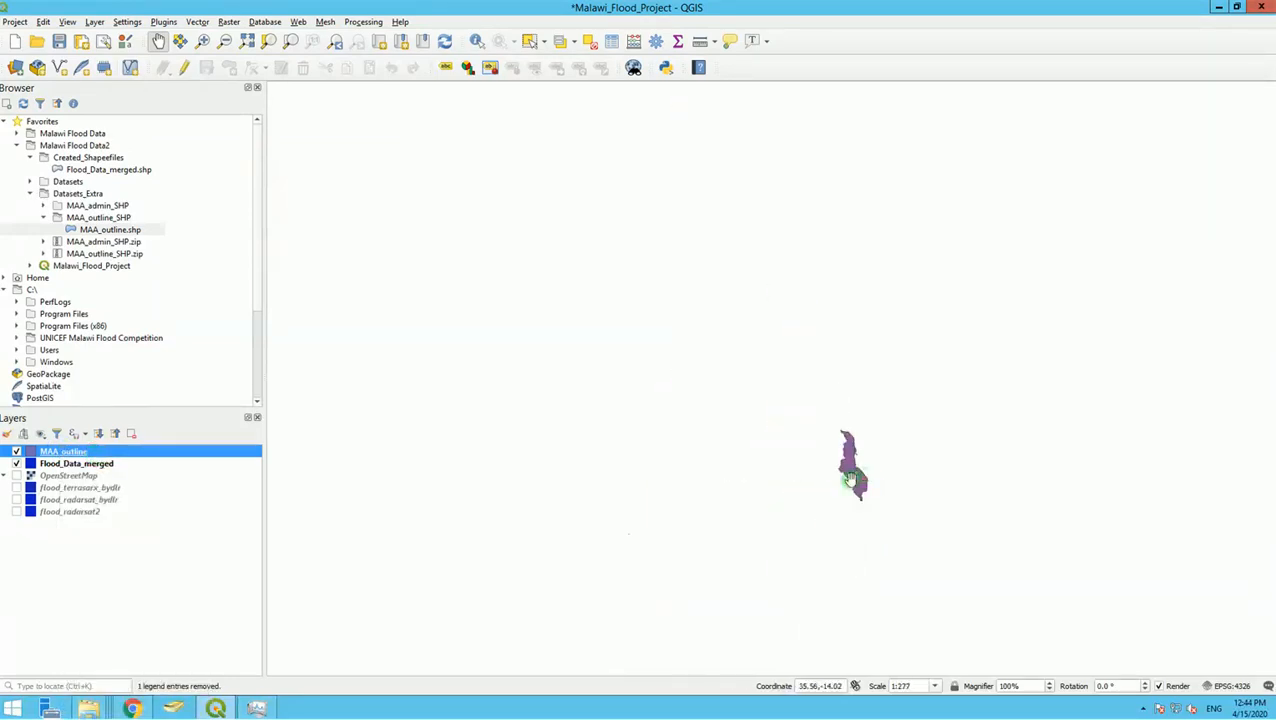
scroll(857, 480, "up", 3)
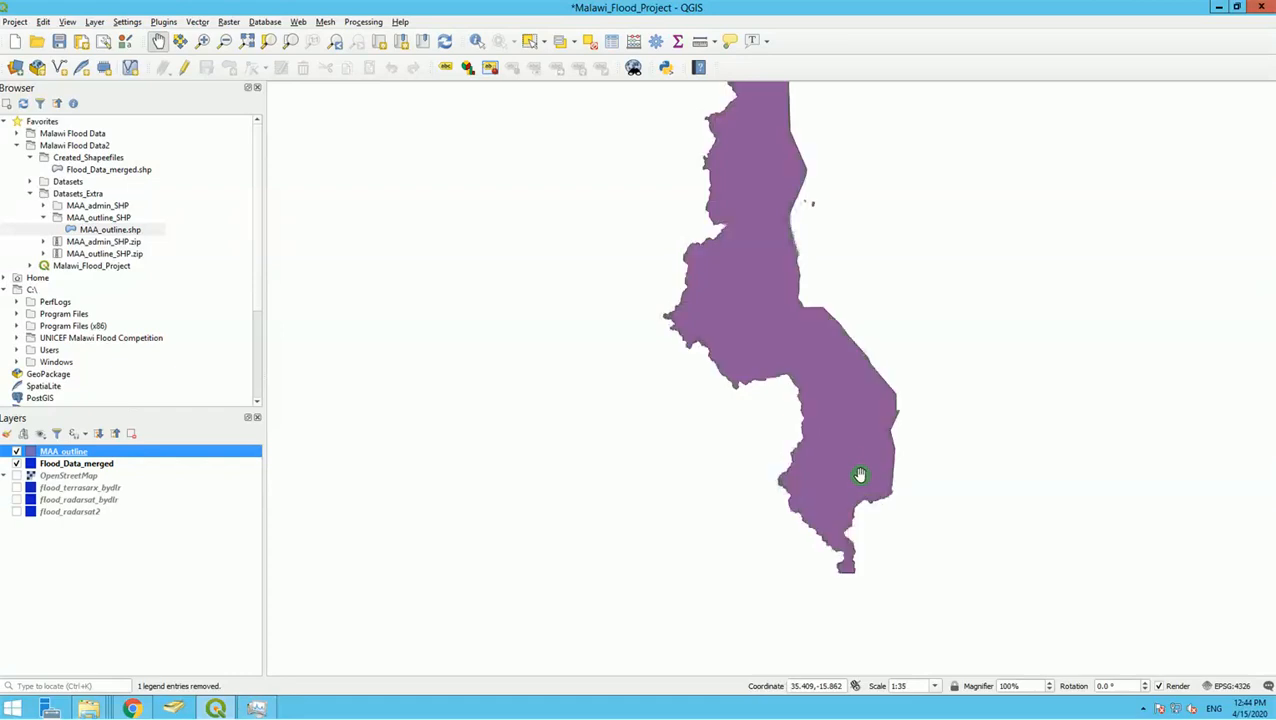
Step: Inspect the southern part of the Malawi outline and zoom to the extent of the Flood_Data_merged layer
scroll(857, 480, "up", 2)
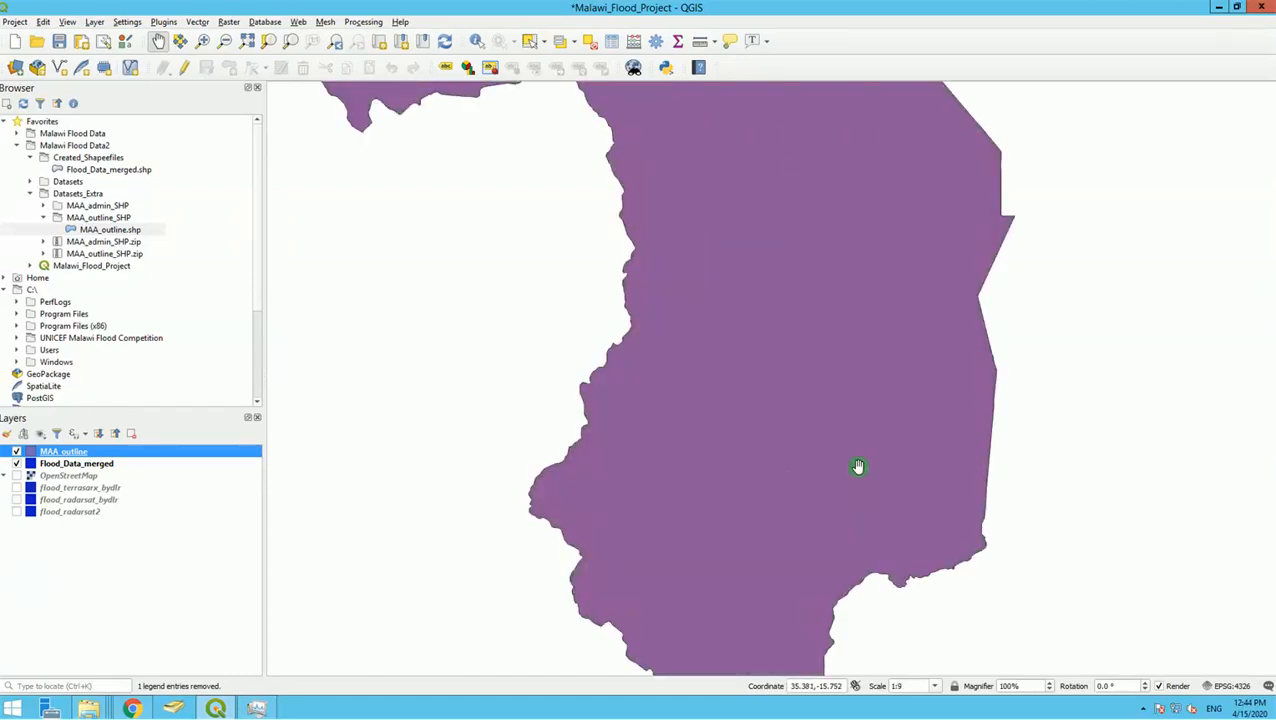
scroll(858, 467, "down", 1)
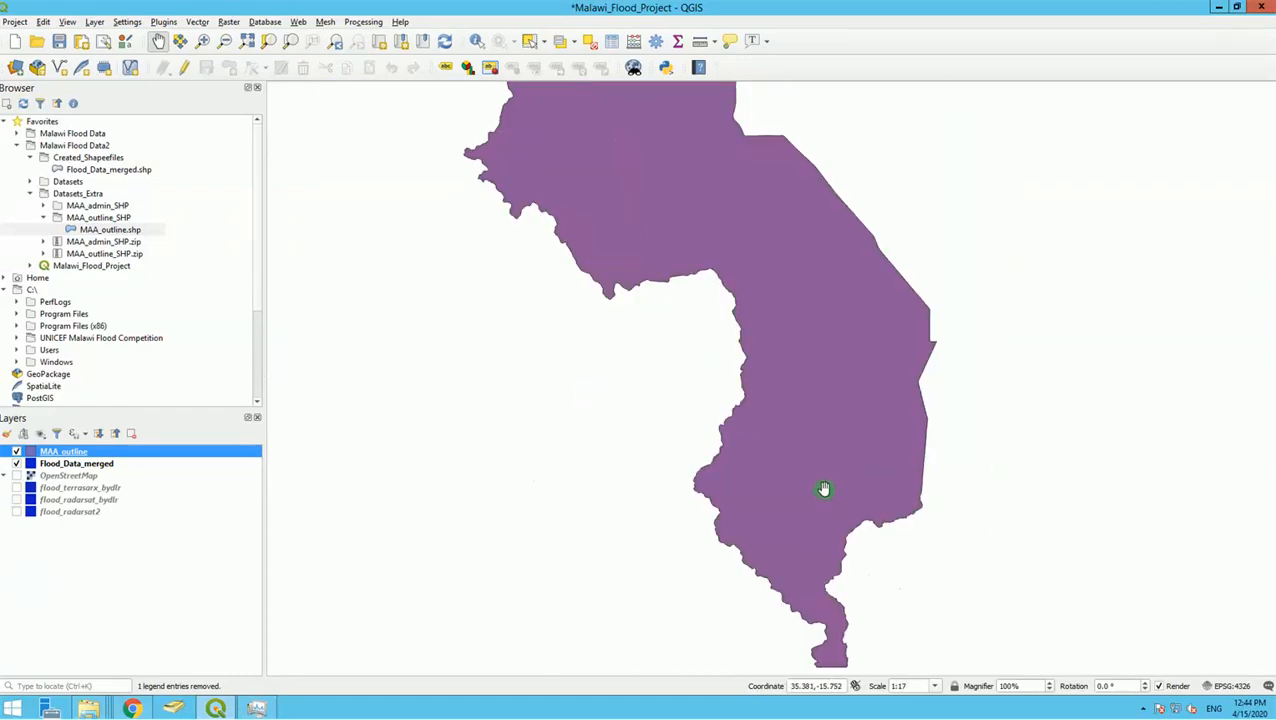
right_click(66, 465)
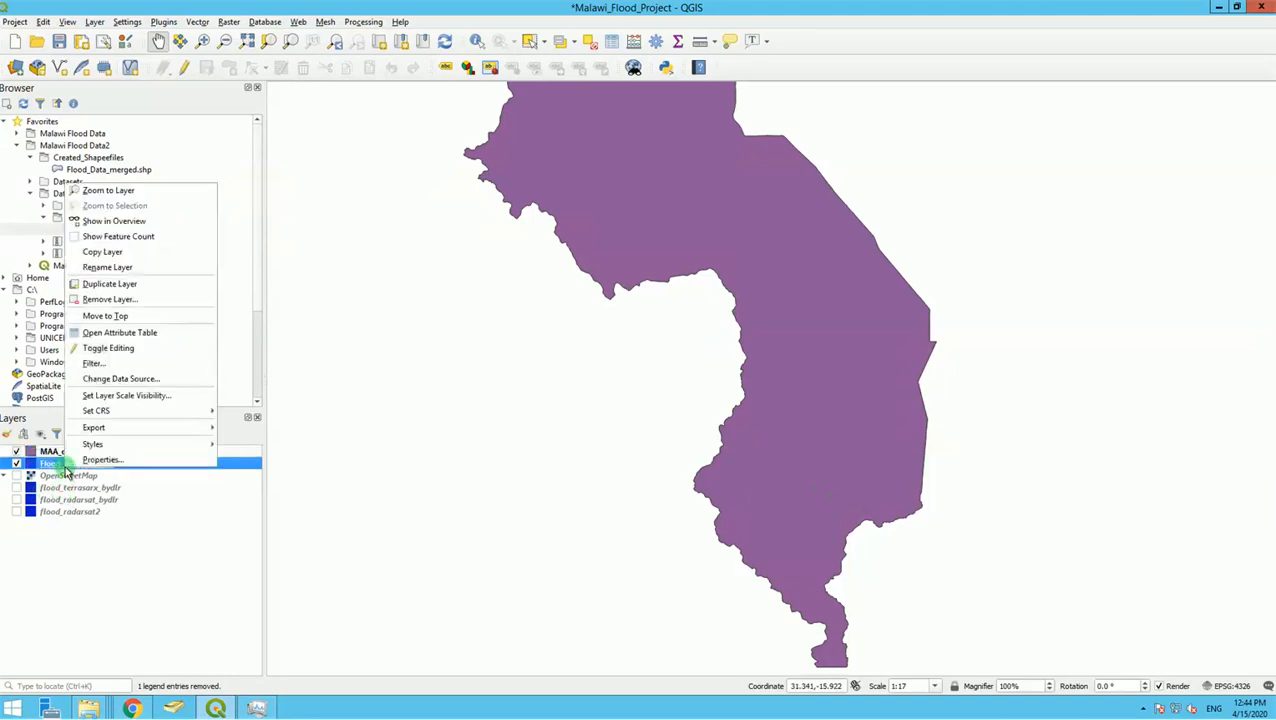
left_click(97, 191)
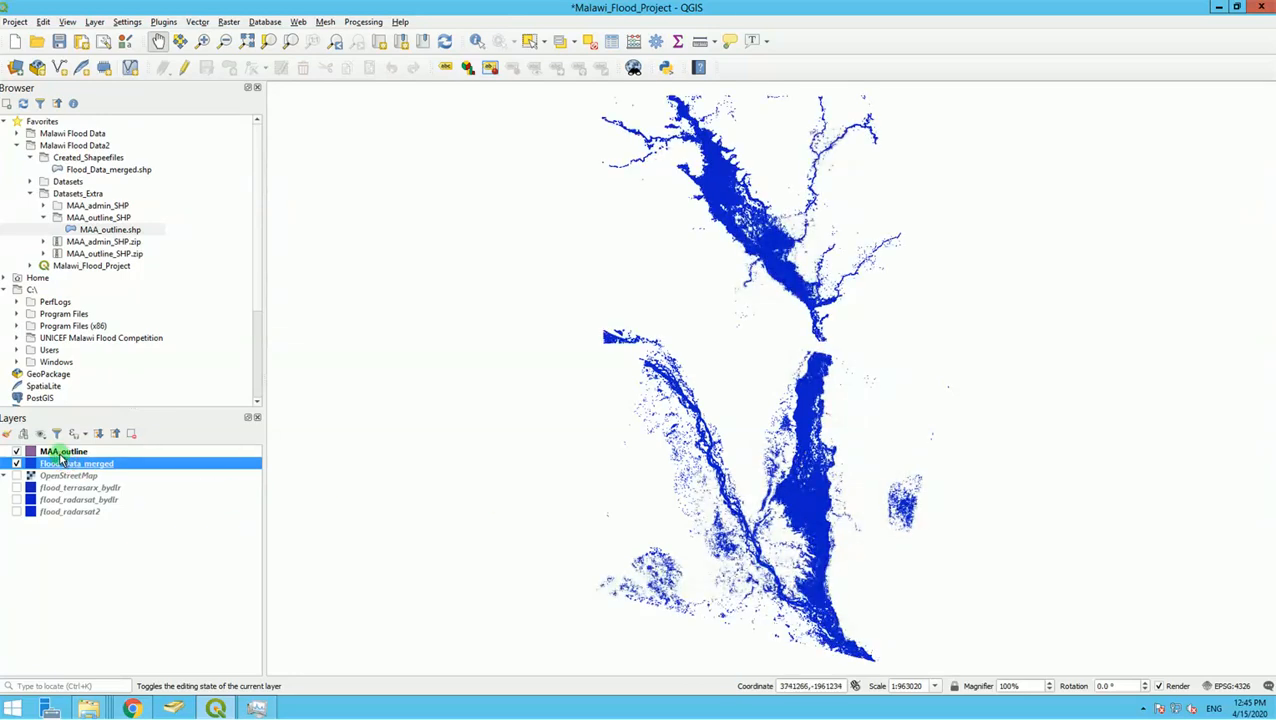
Step: Remove the MAA_outline layer from the project
left_click(60, 453)
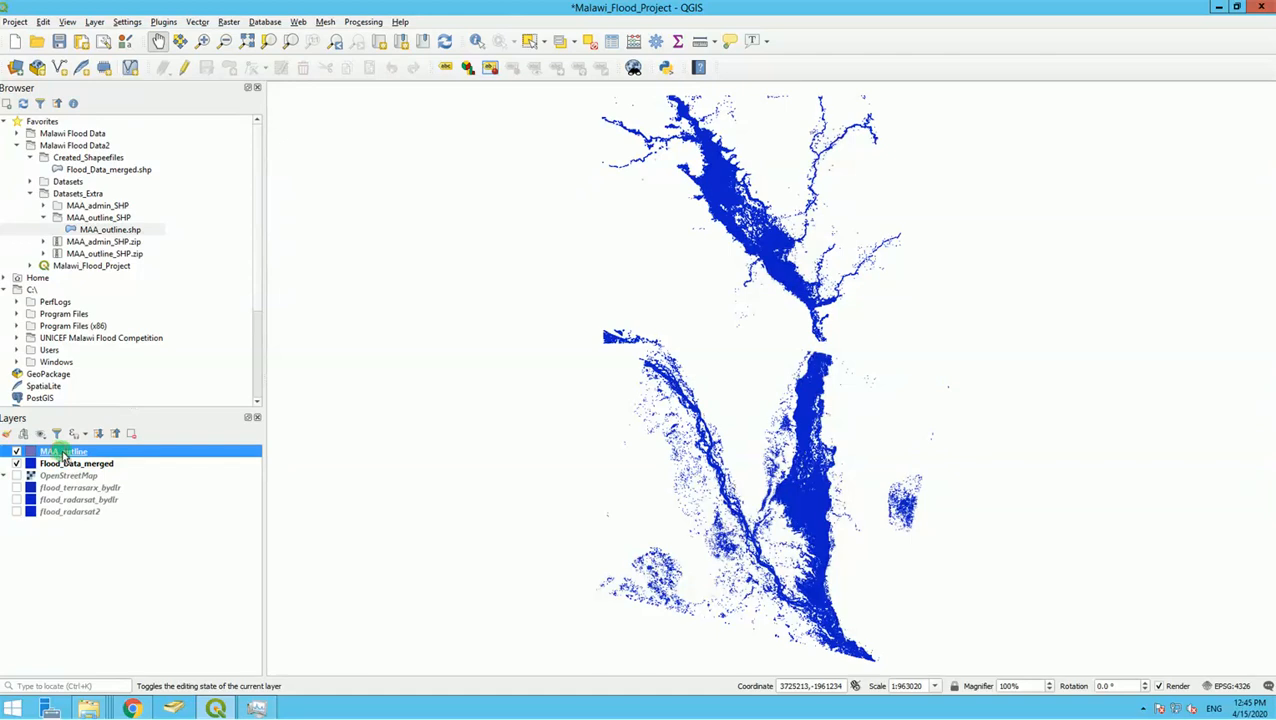
right_click(63, 455)
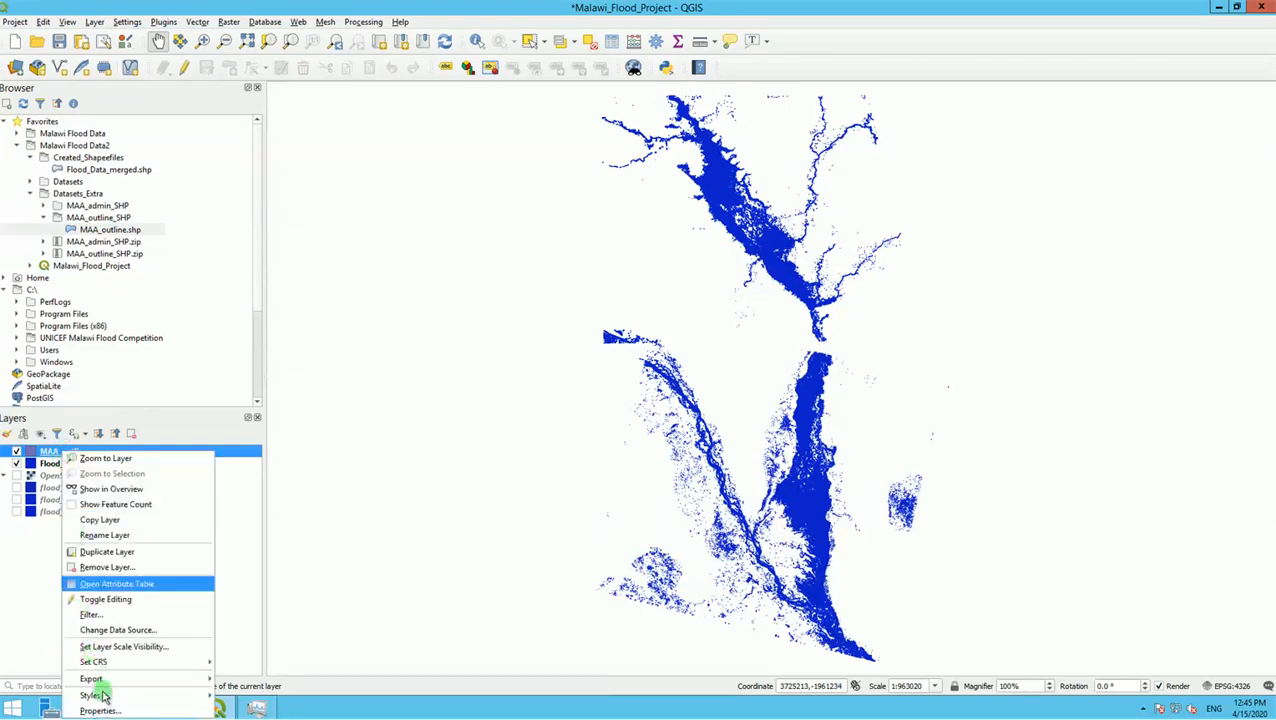
left_click(103, 568)
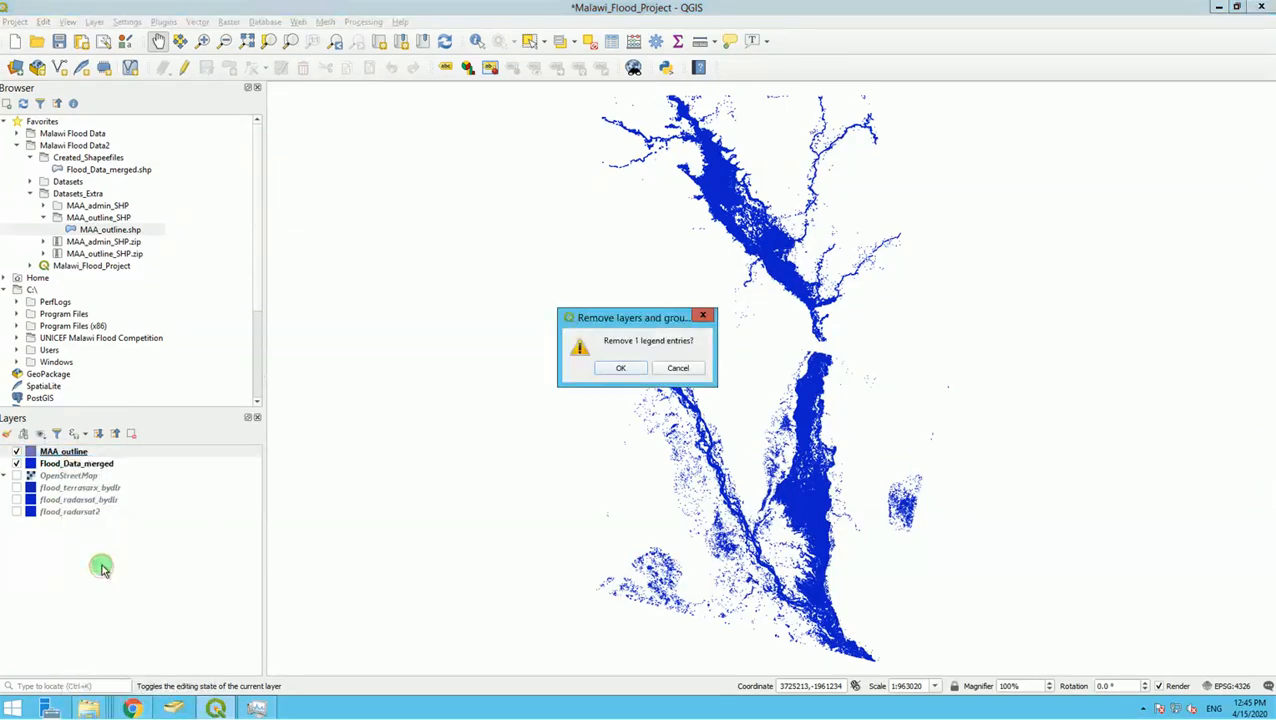
left_click(615, 368)
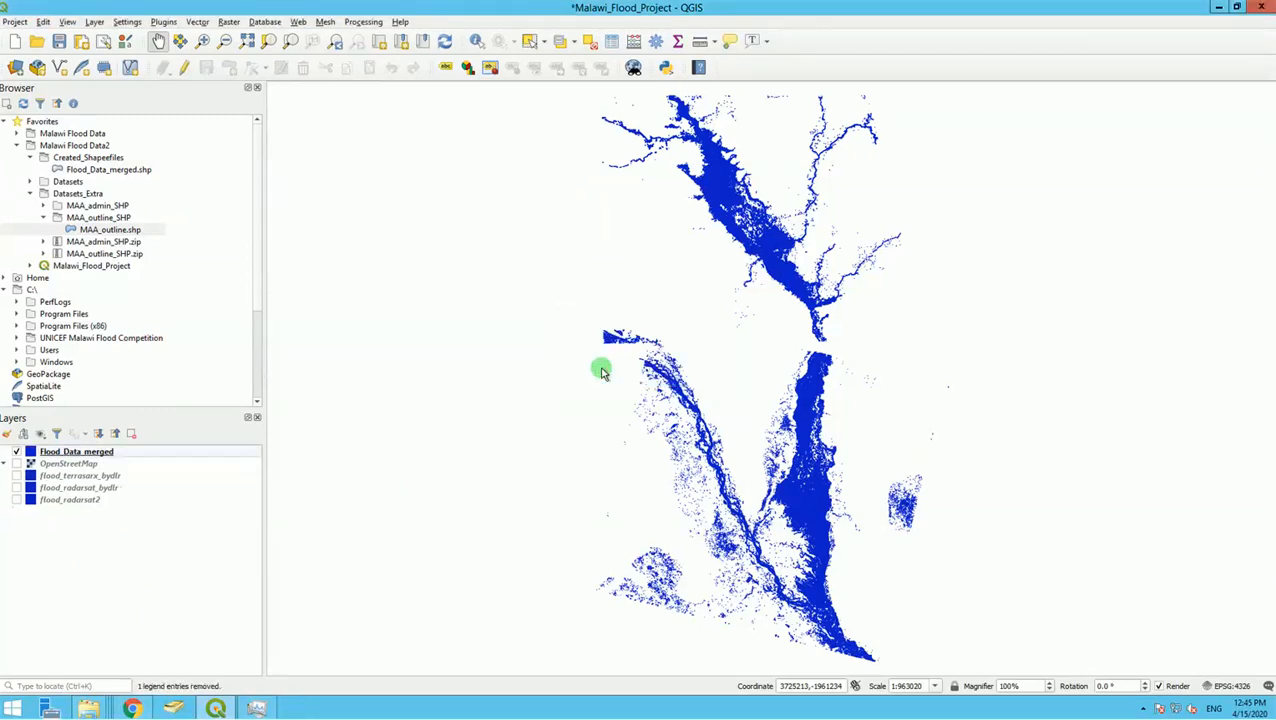
Step: Add MAA_outline.shp to the project again, using the WGS 84 (EPSG:4326) coordinate system
double_click(97, 232)
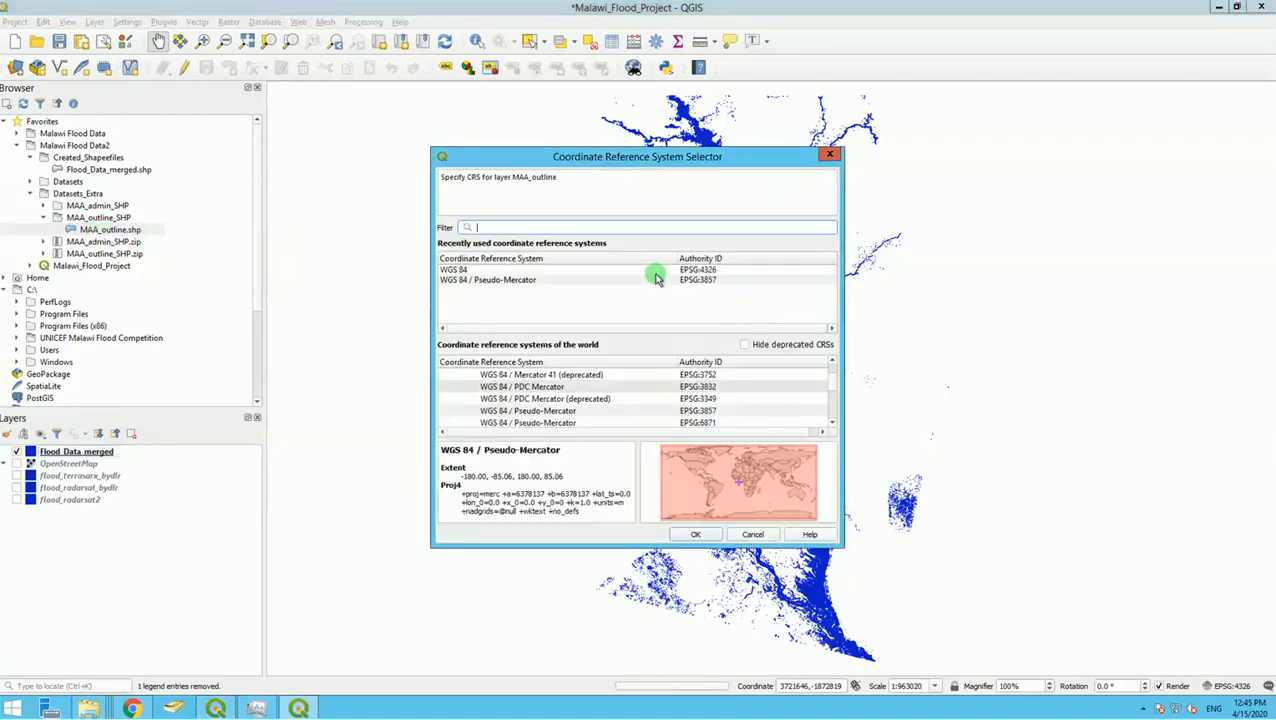
double_click(455, 270)
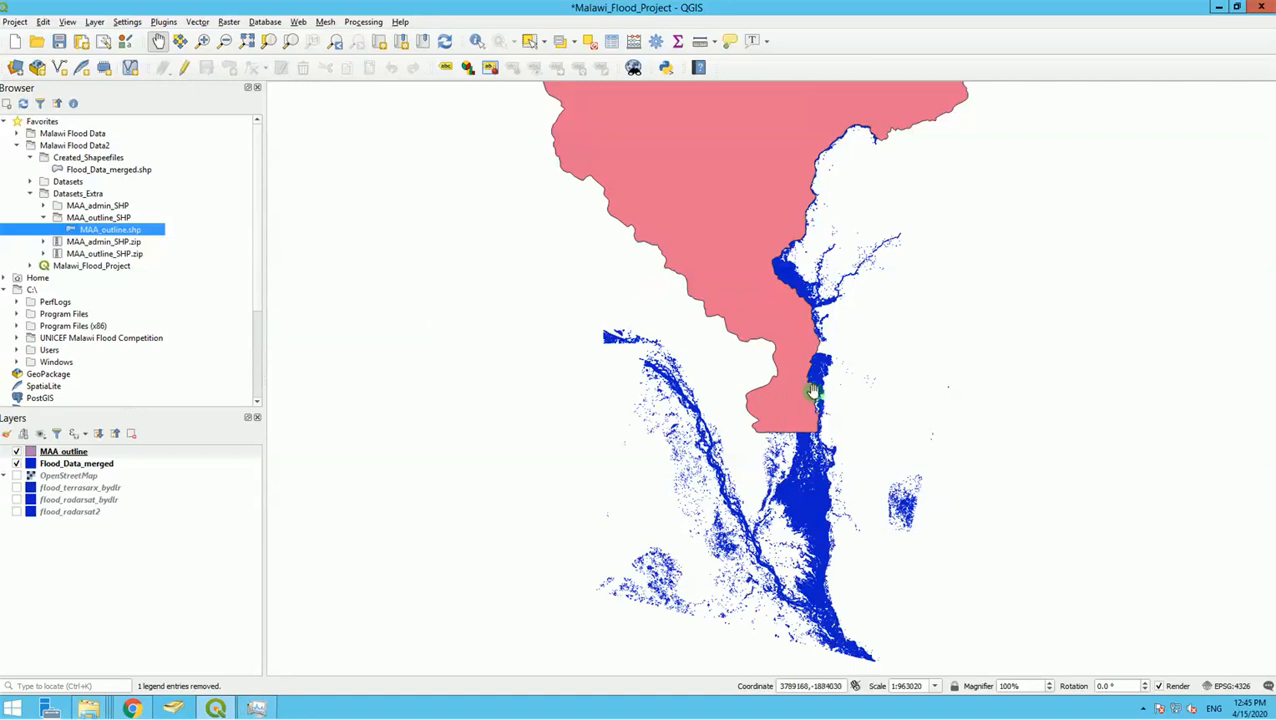
mouse_move(737, 405)
left_mouse_down()
mouse_move(698, 473)
mouse_move(684, 547)
mouse_move(680, 502)
left_mouse_up()
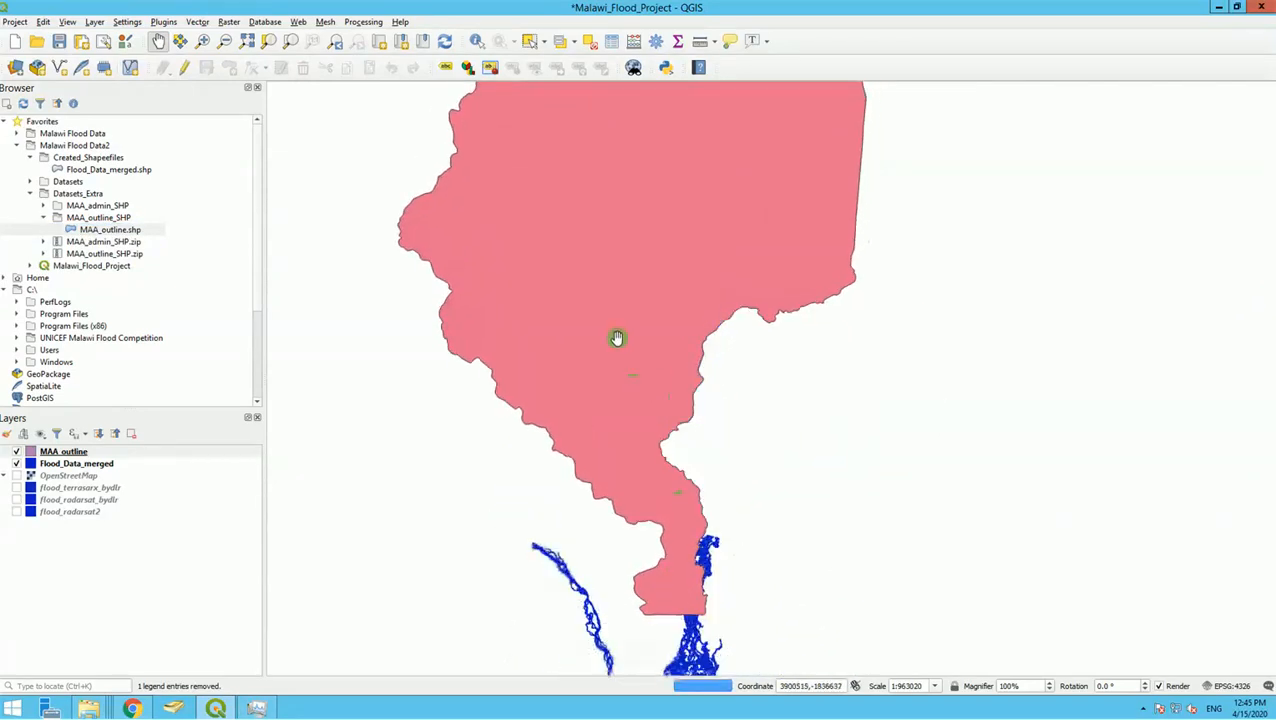
left_click_drag(629, 332, 630, 340)
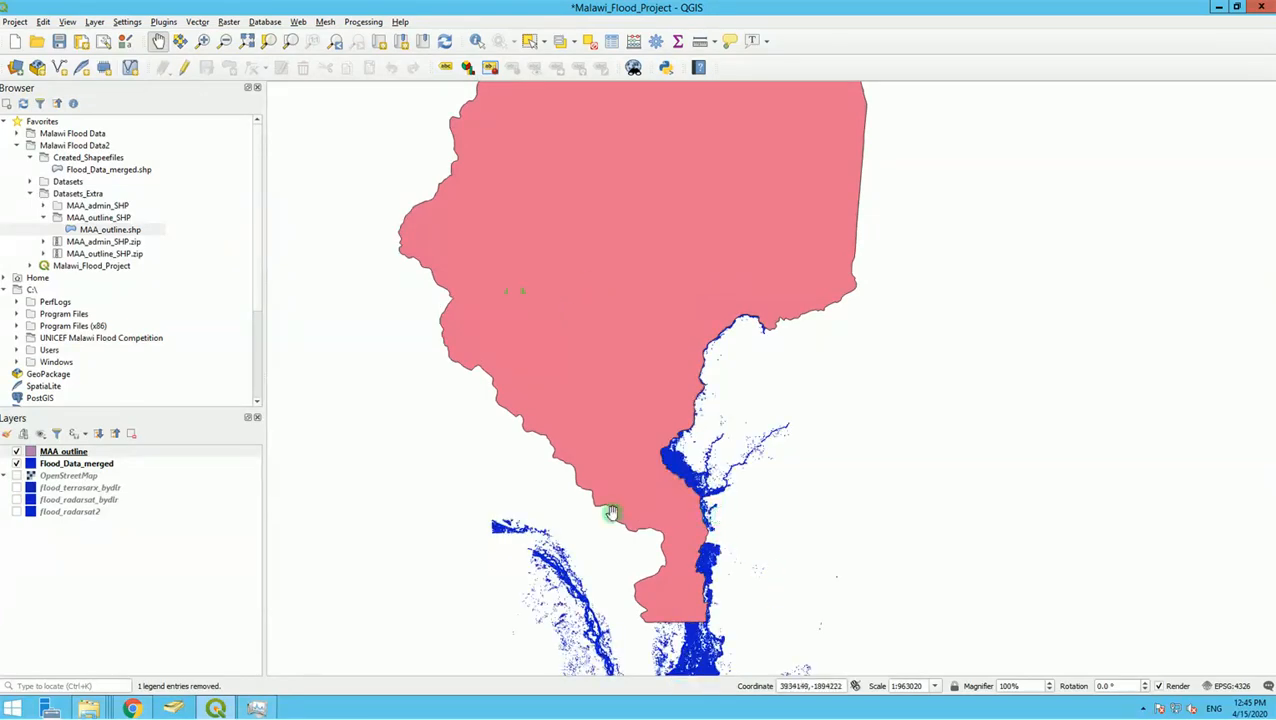
Step: Style the MAA_outline layer's simple fill with the No Brush fill style and a 0.5 mm stroke width
left_click(60, 466)
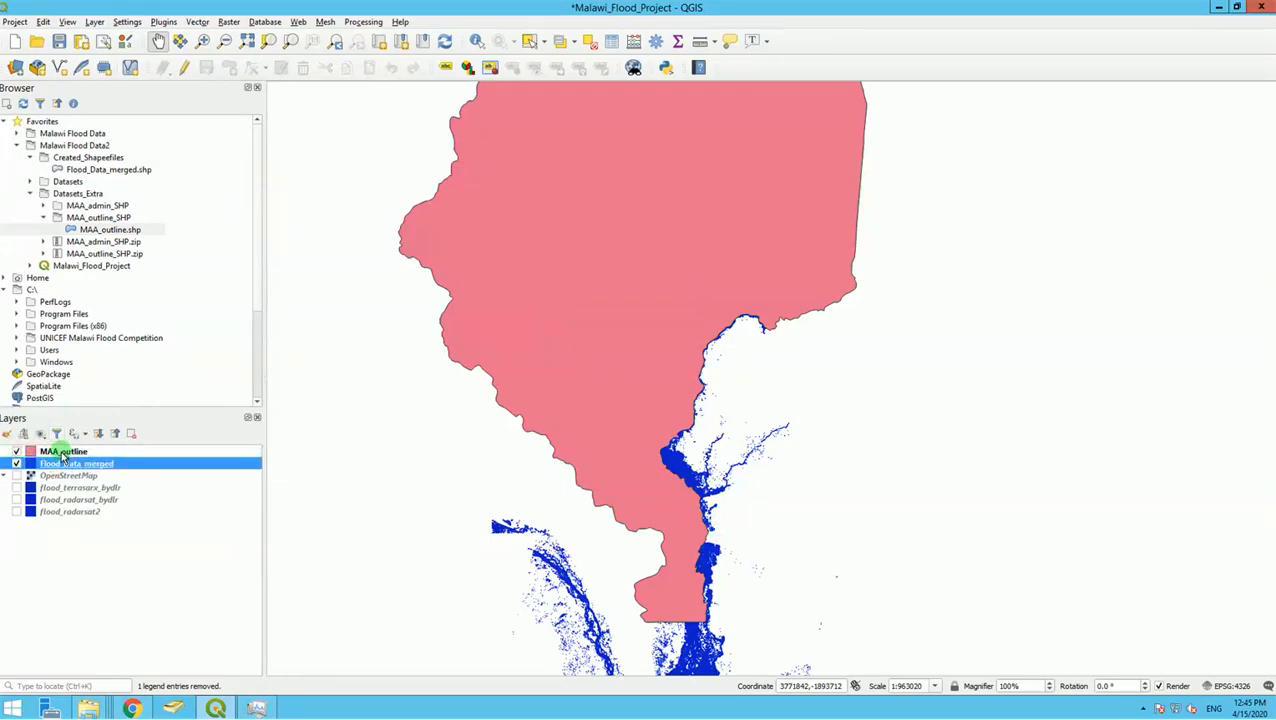
left_click(62, 453)
double_click(62, 453)
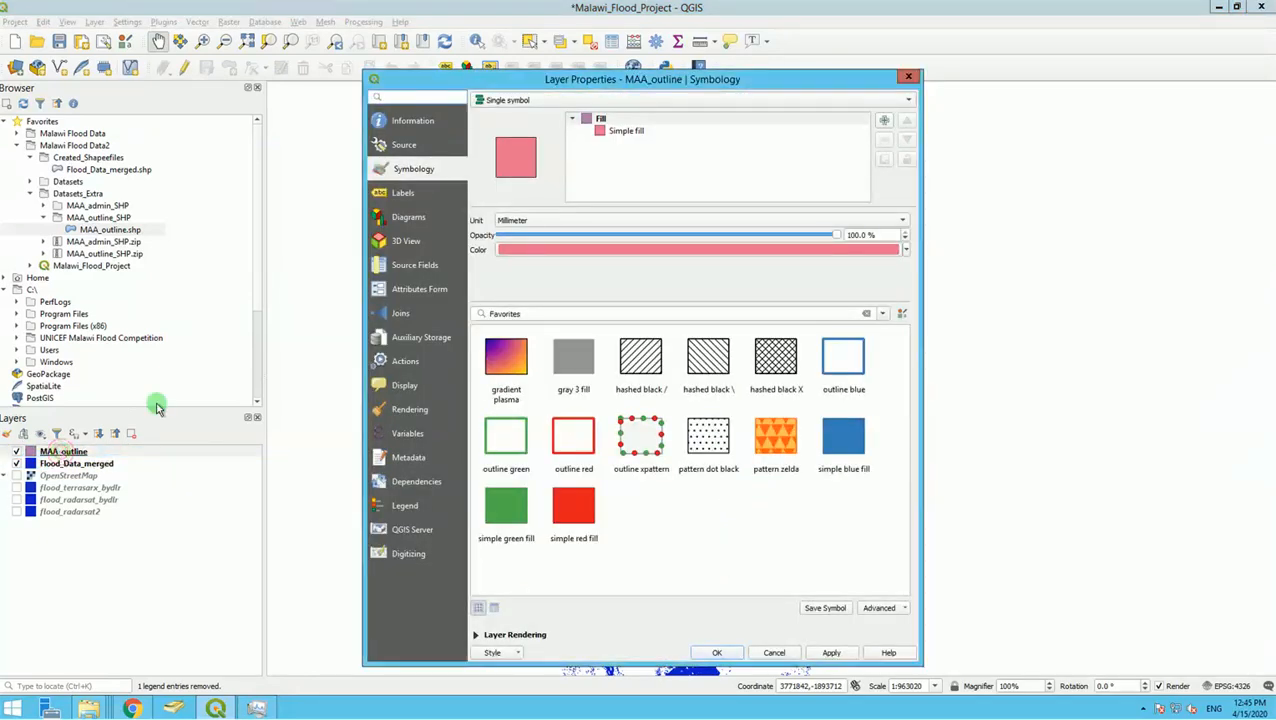
left_click(607, 136)
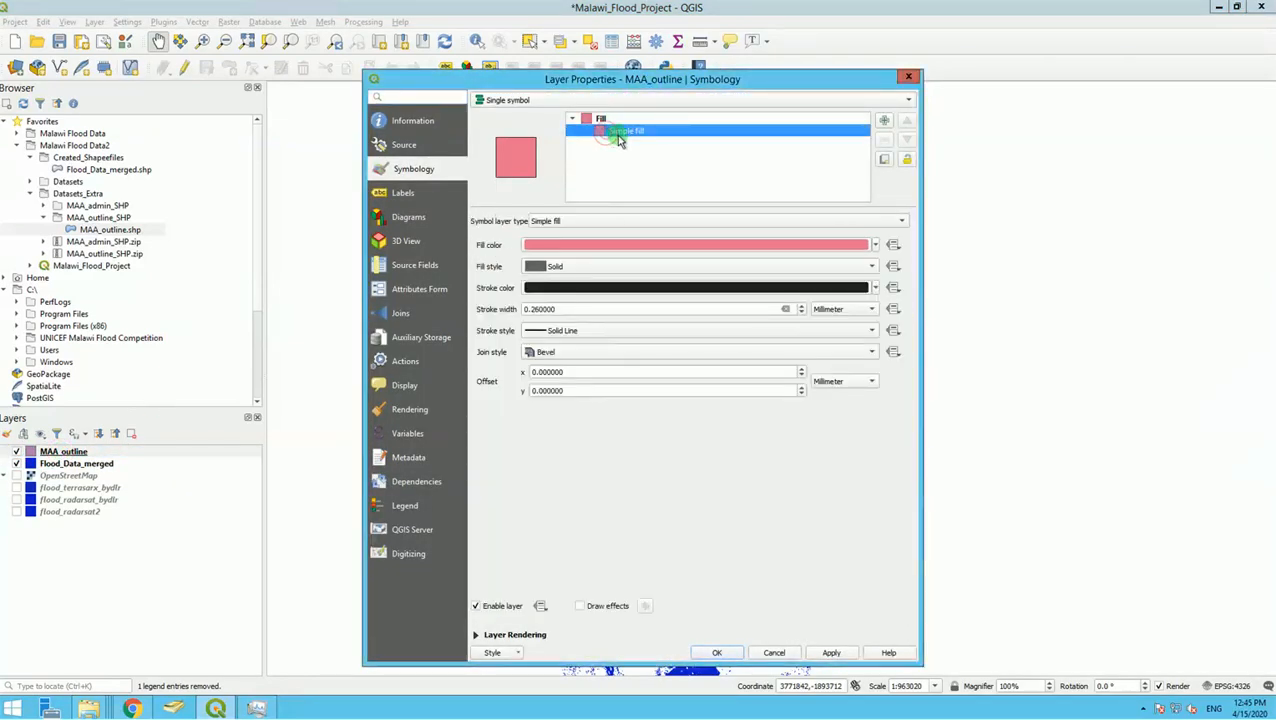
left_click(540, 267)
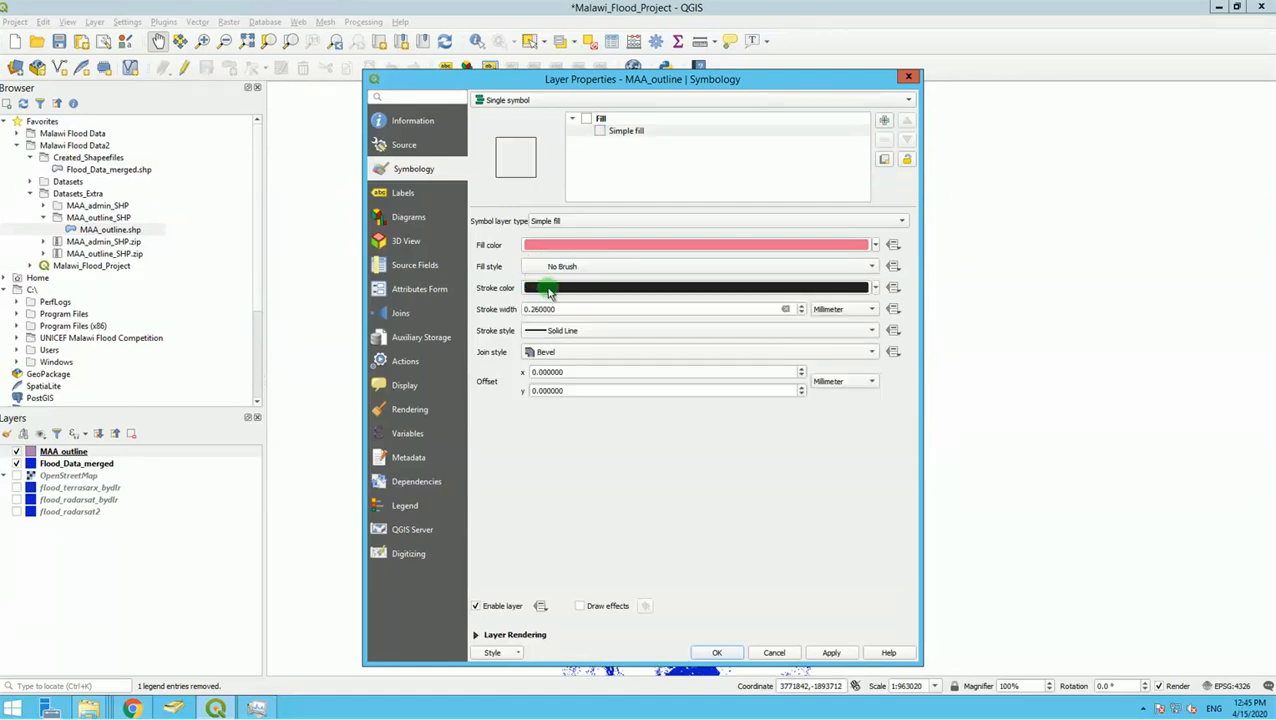
left_click(537, 313)
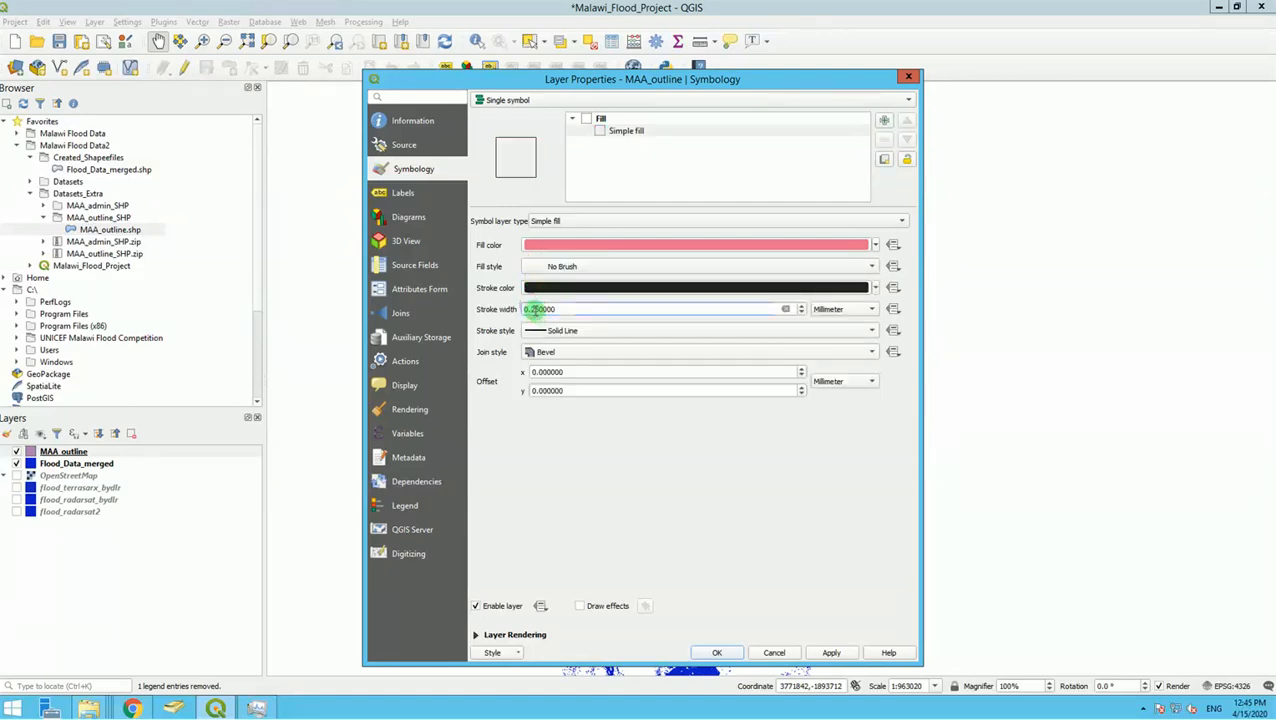
double_click(621, 314)
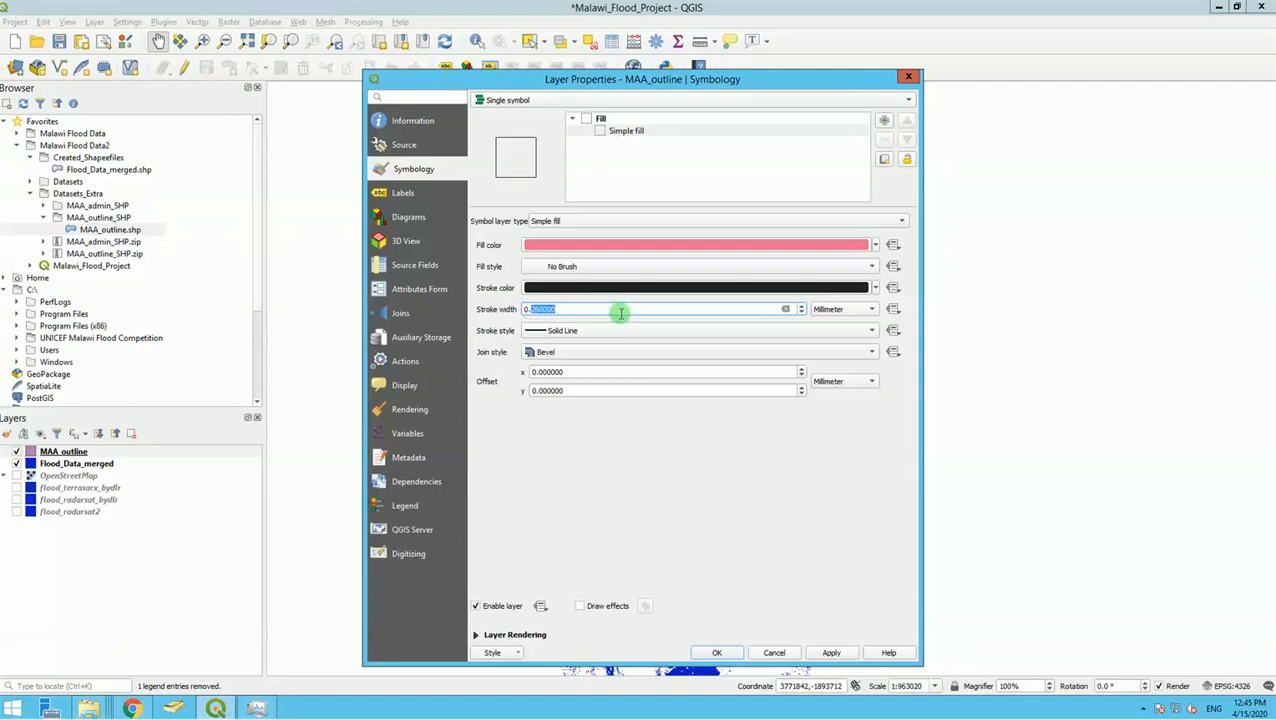
type("5")
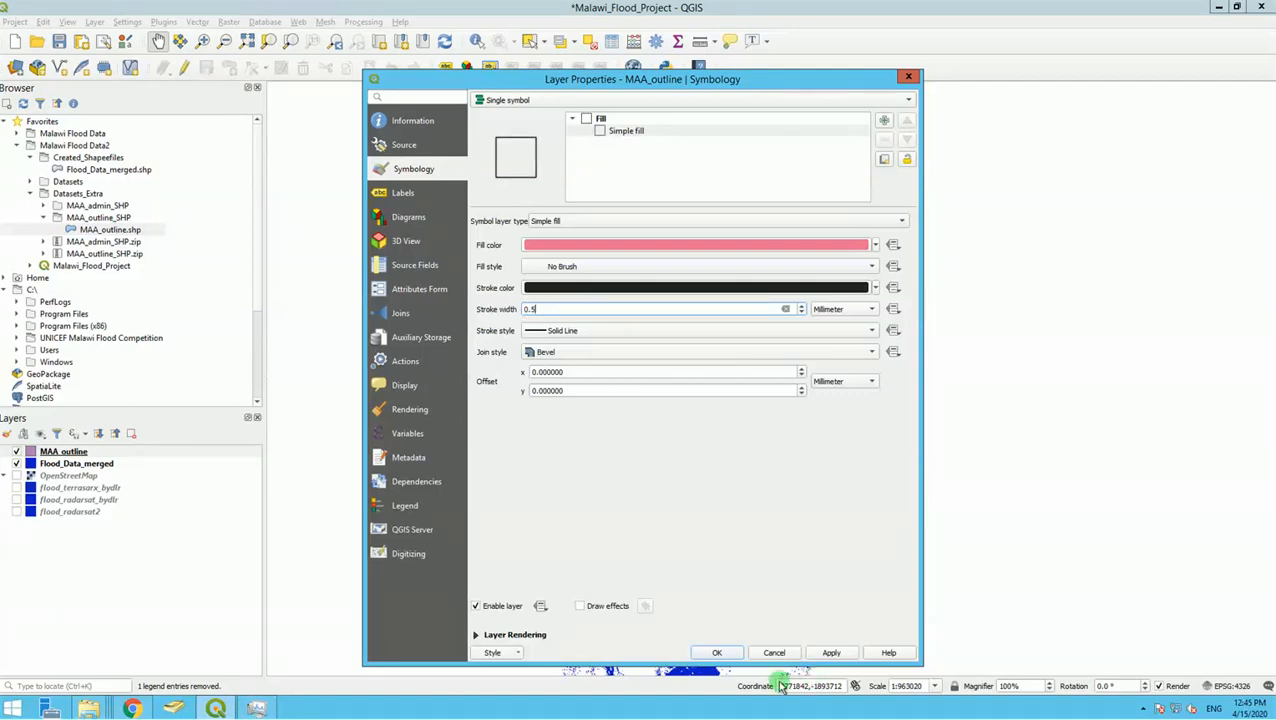
left_click(832, 653)
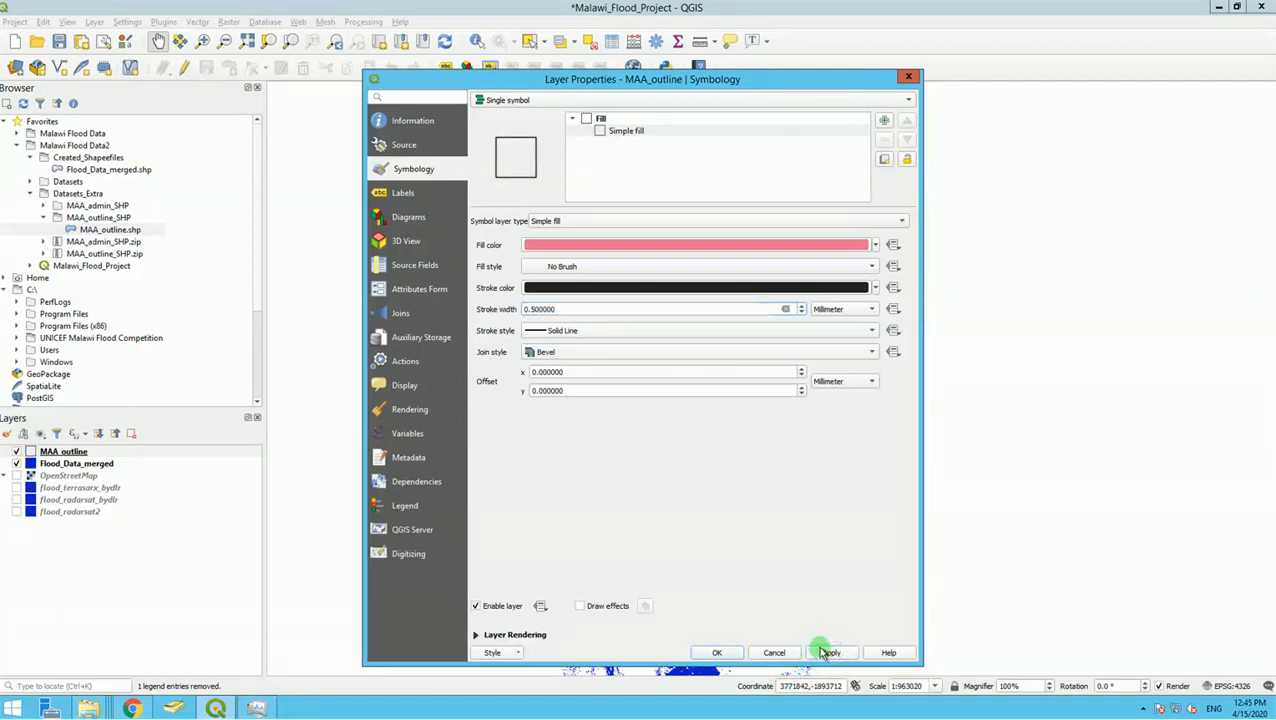
left_click(729, 655)
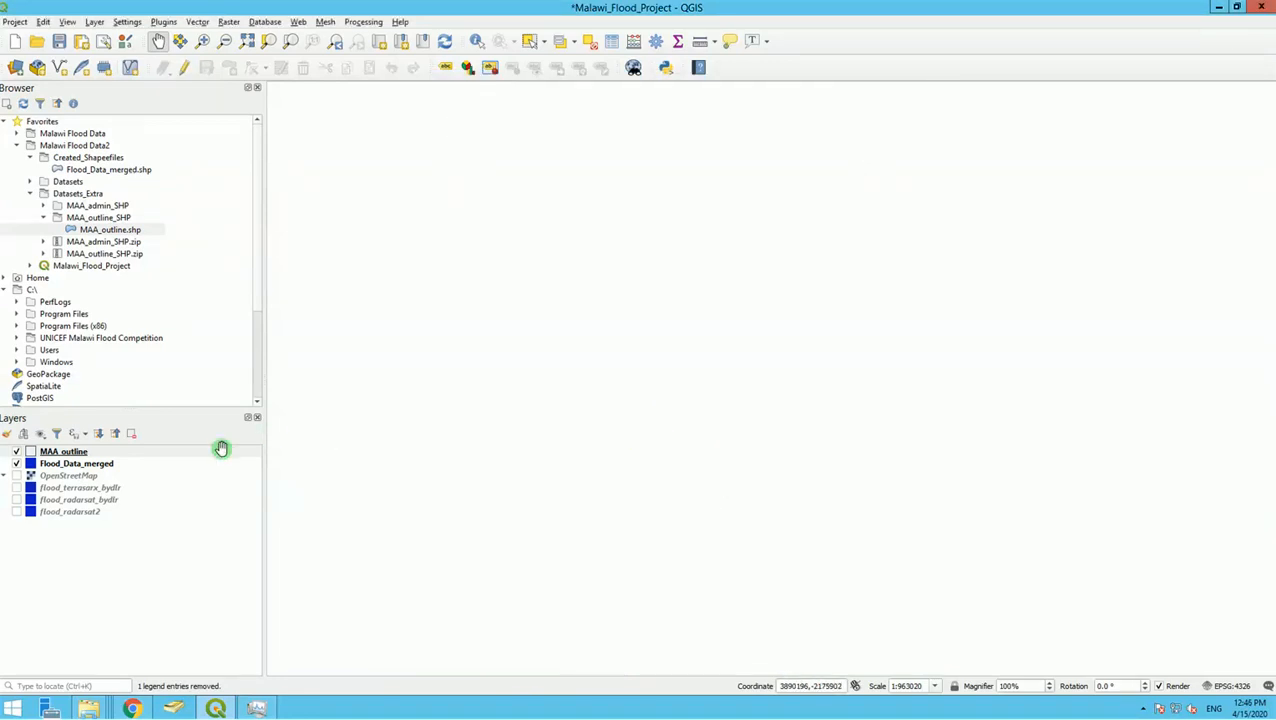
Step: Zoom to the MAA_outline layer and examine where the flood data overlaps Malawi's southern border
right_click(74, 450)
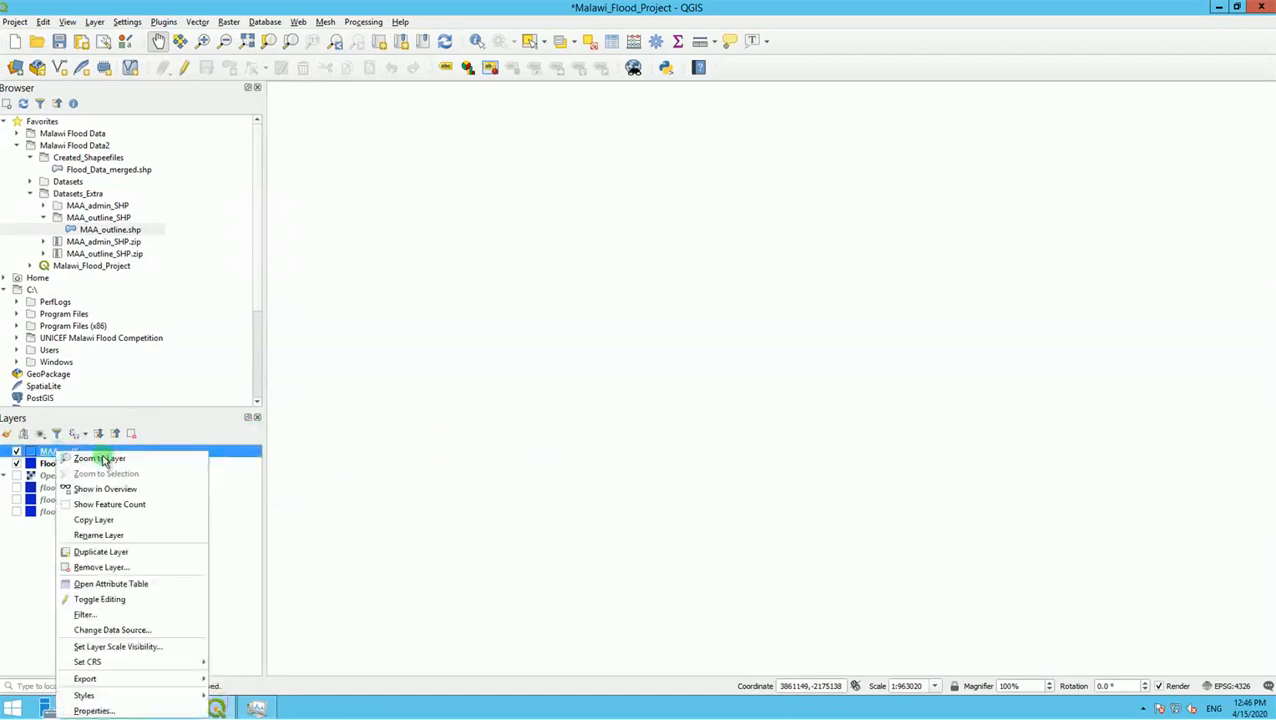
left_click(94, 456)
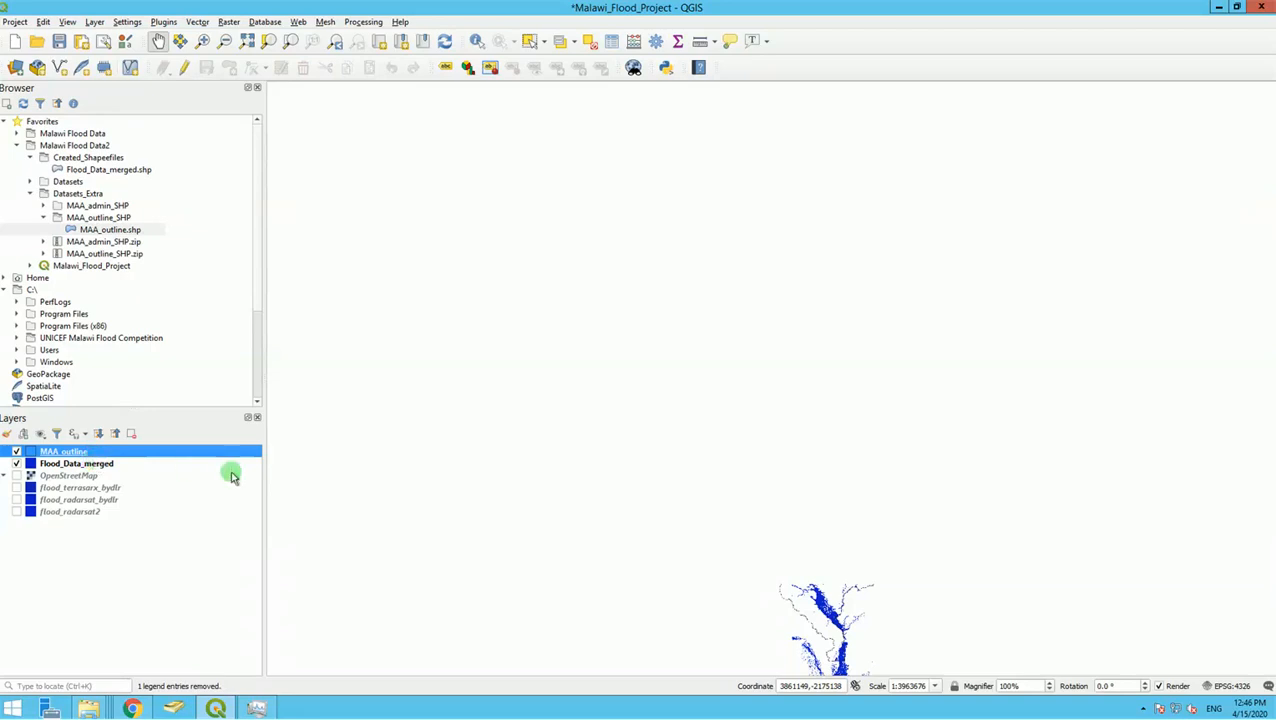
left_click_drag(815, 531, 603, 313)
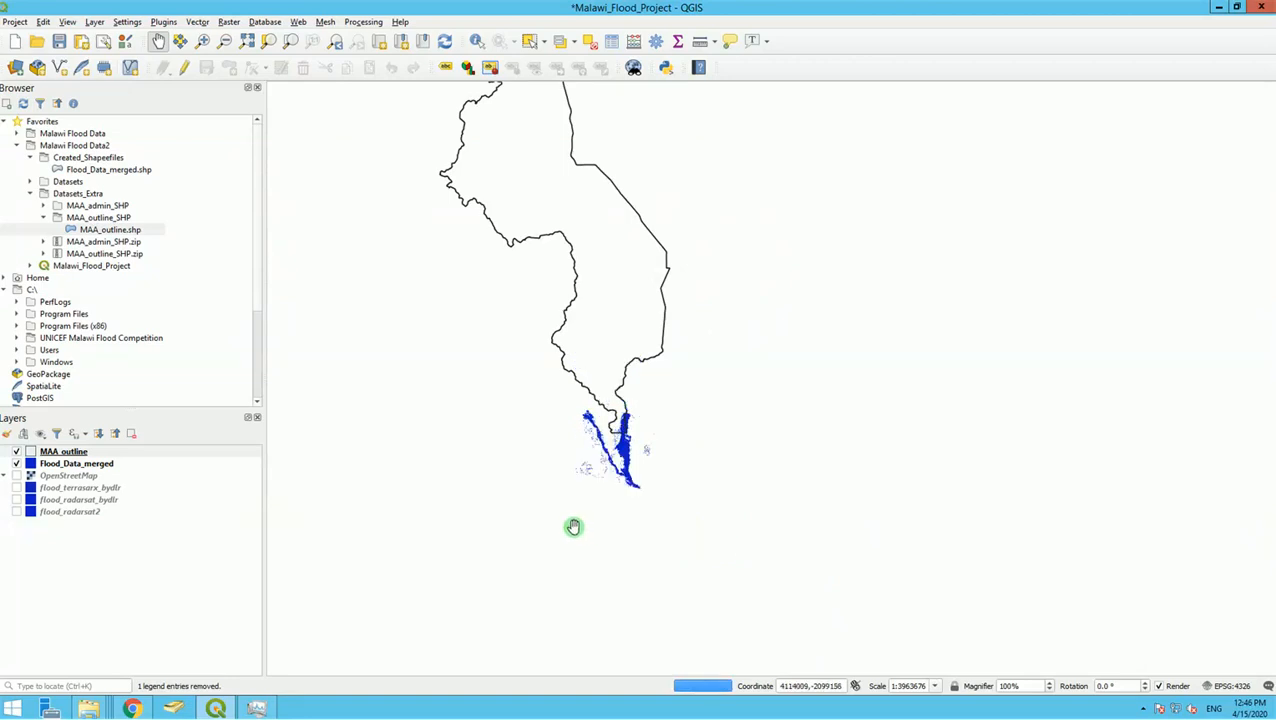
scroll(573, 526, "up", 1)
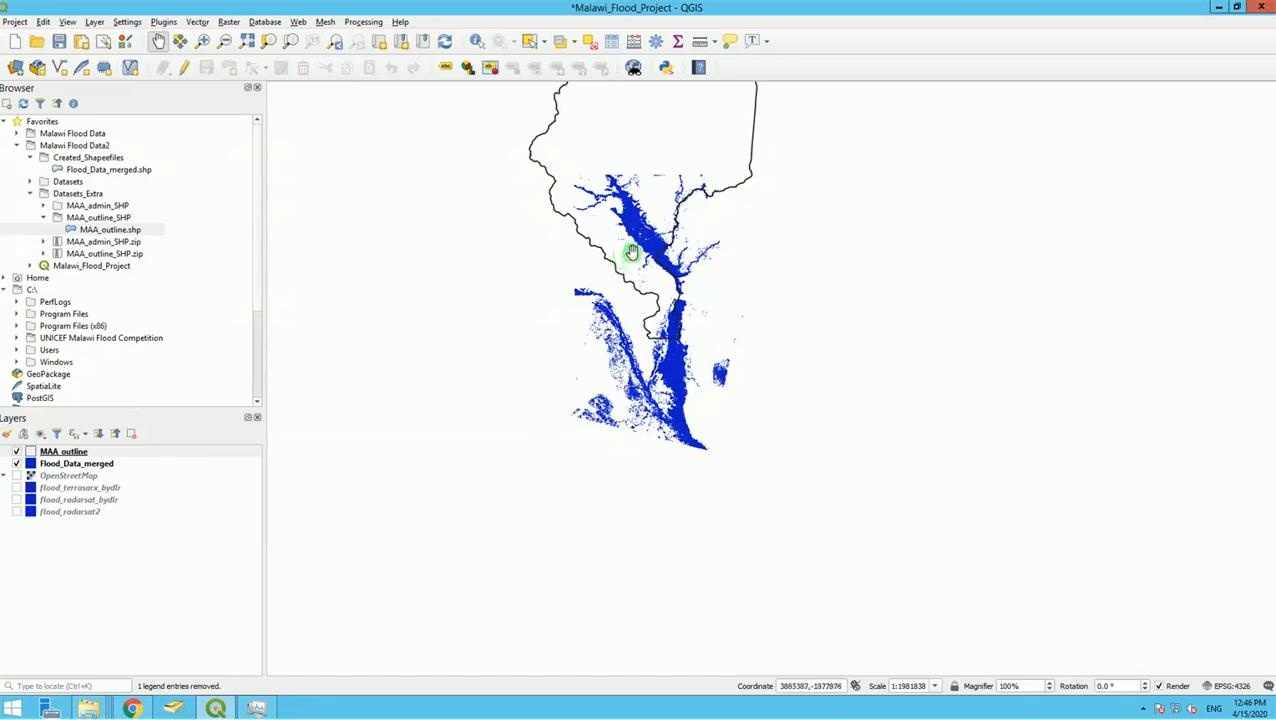
left_click_drag(646, 305, 650, 410)
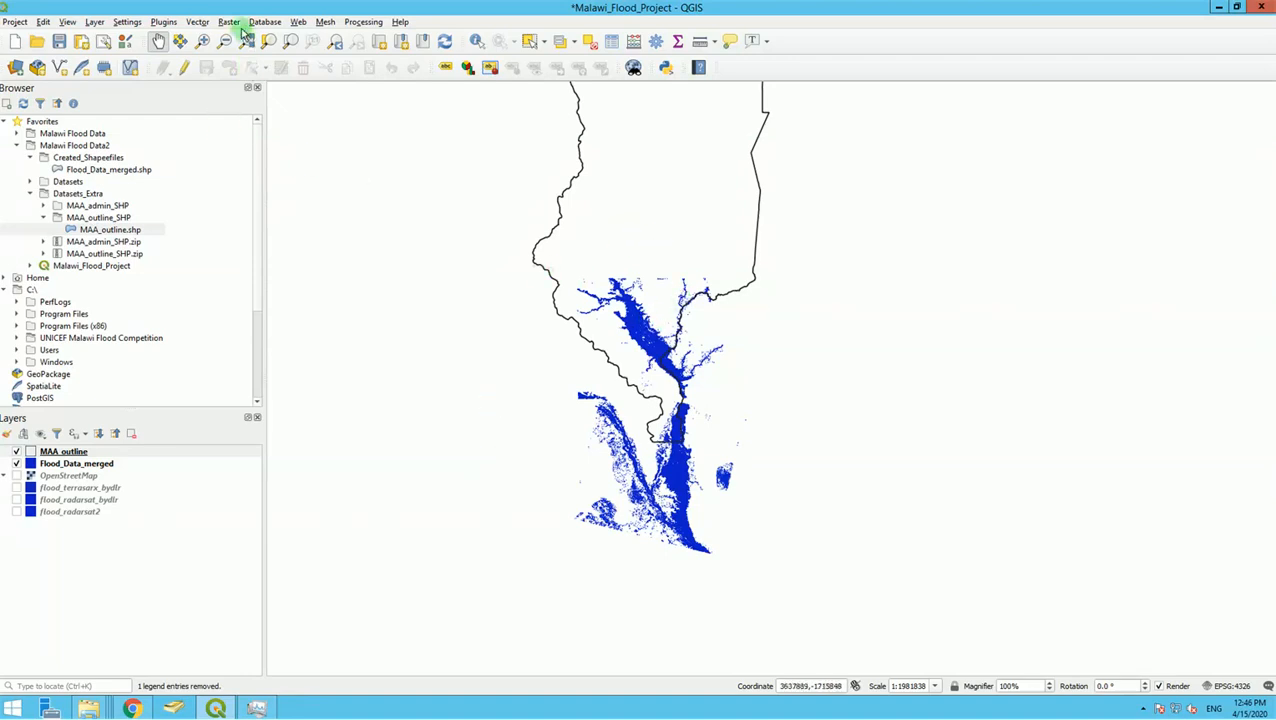
Step: Open the Difference geoprocessing tool with MAA_outline as input layer and set Flood_Data_merged as the overlay layer
left_click(196, 22)
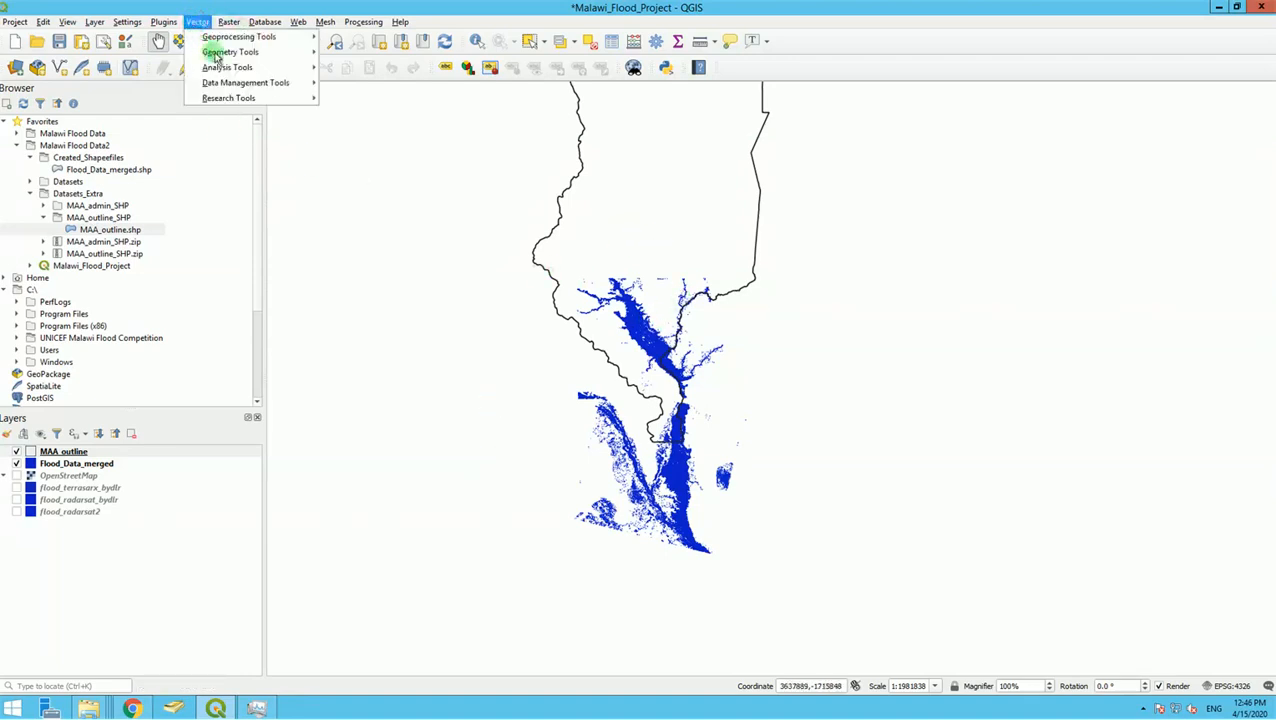
left_click(218, 54)
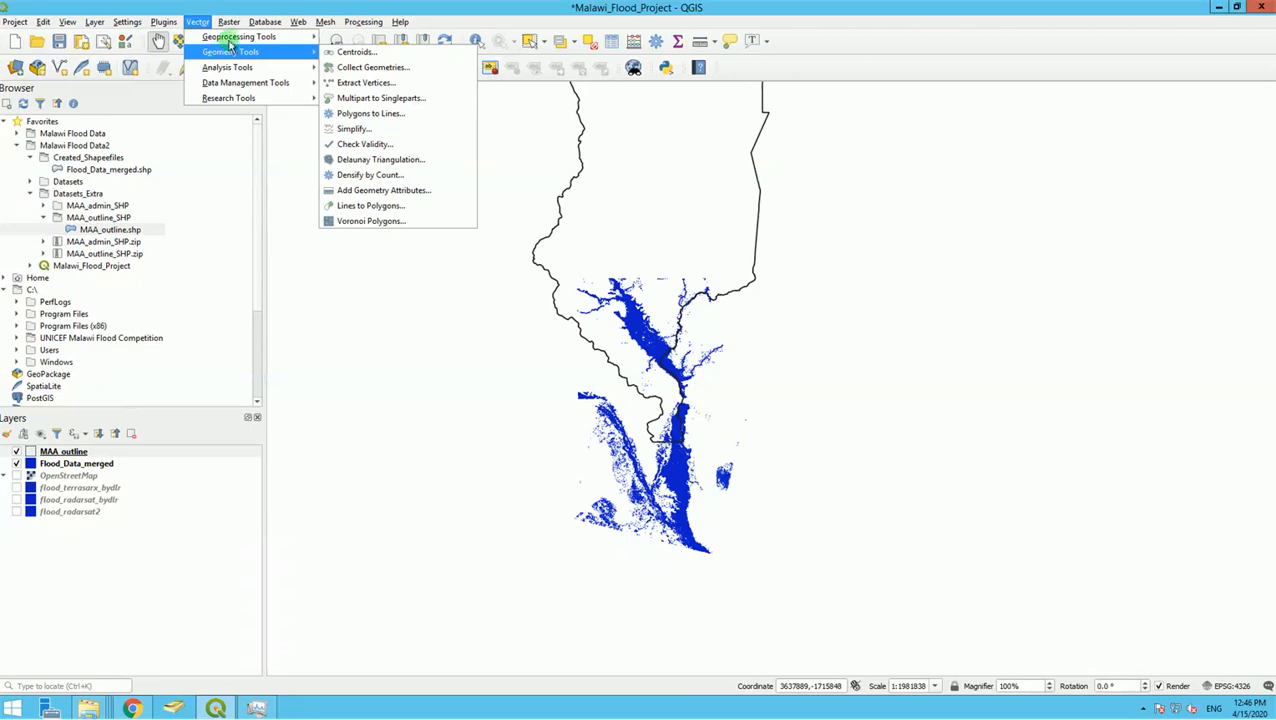
left_click(234, 38)
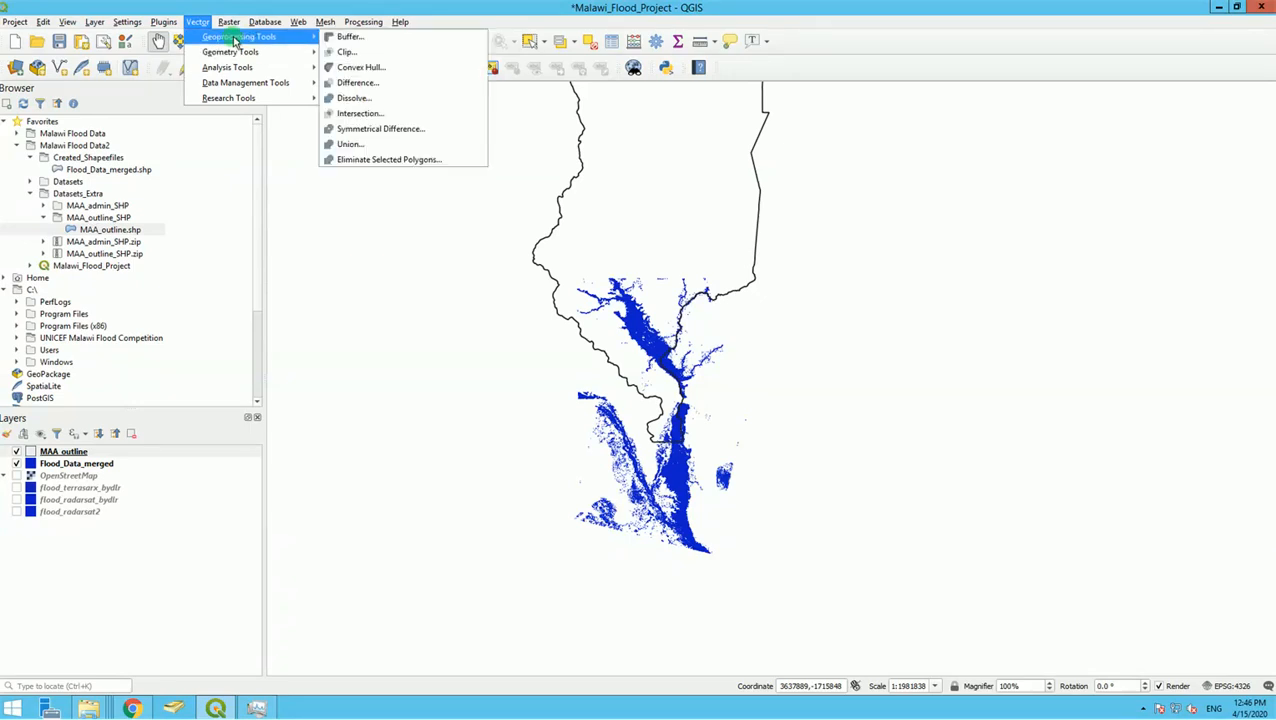
left_click(352, 84)
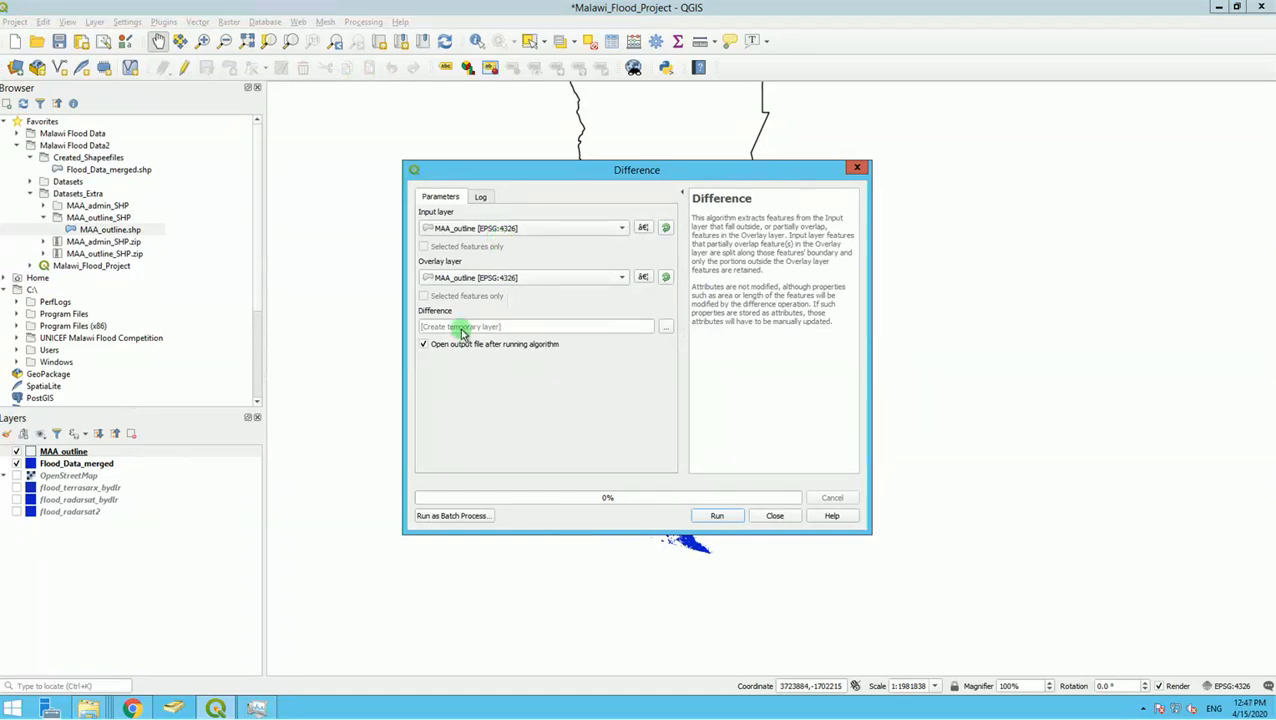
left_click(457, 280)
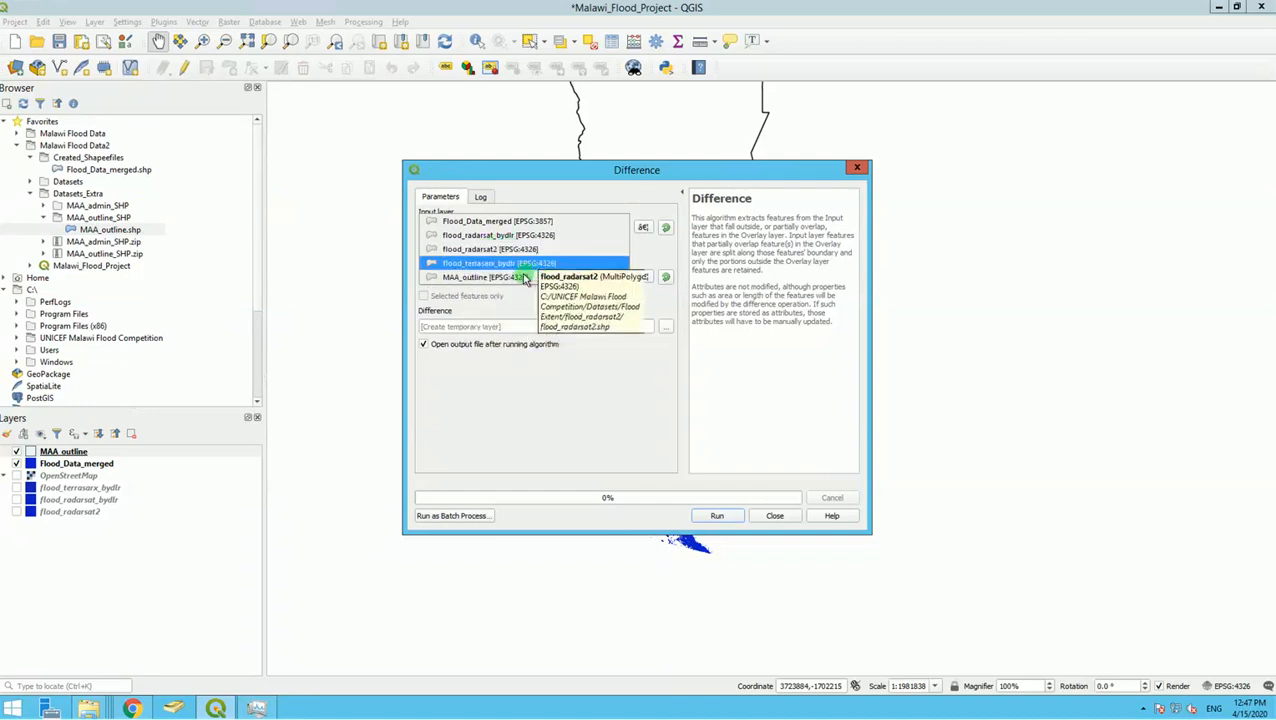
left_click(500, 222)
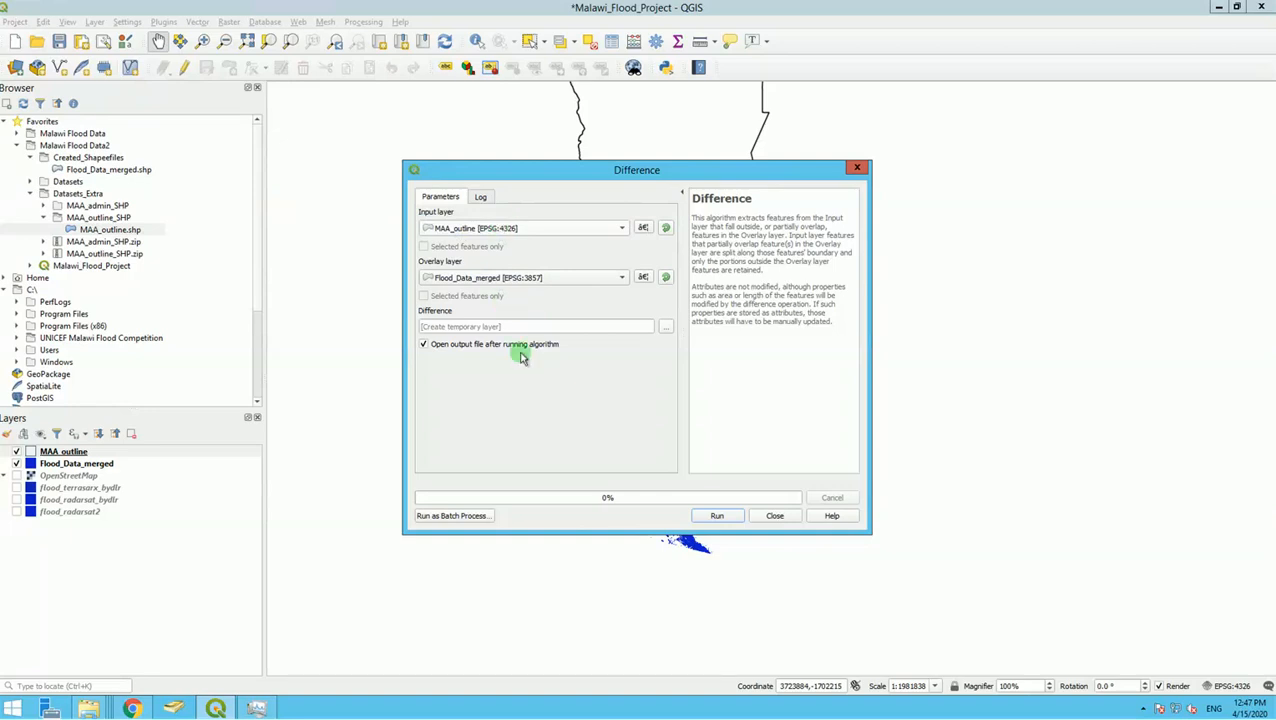
Step: Set the Difference output to a shapefile named Flood_data_within_Malawi in the Created_Shapeefiles folder
left_click(665, 327)
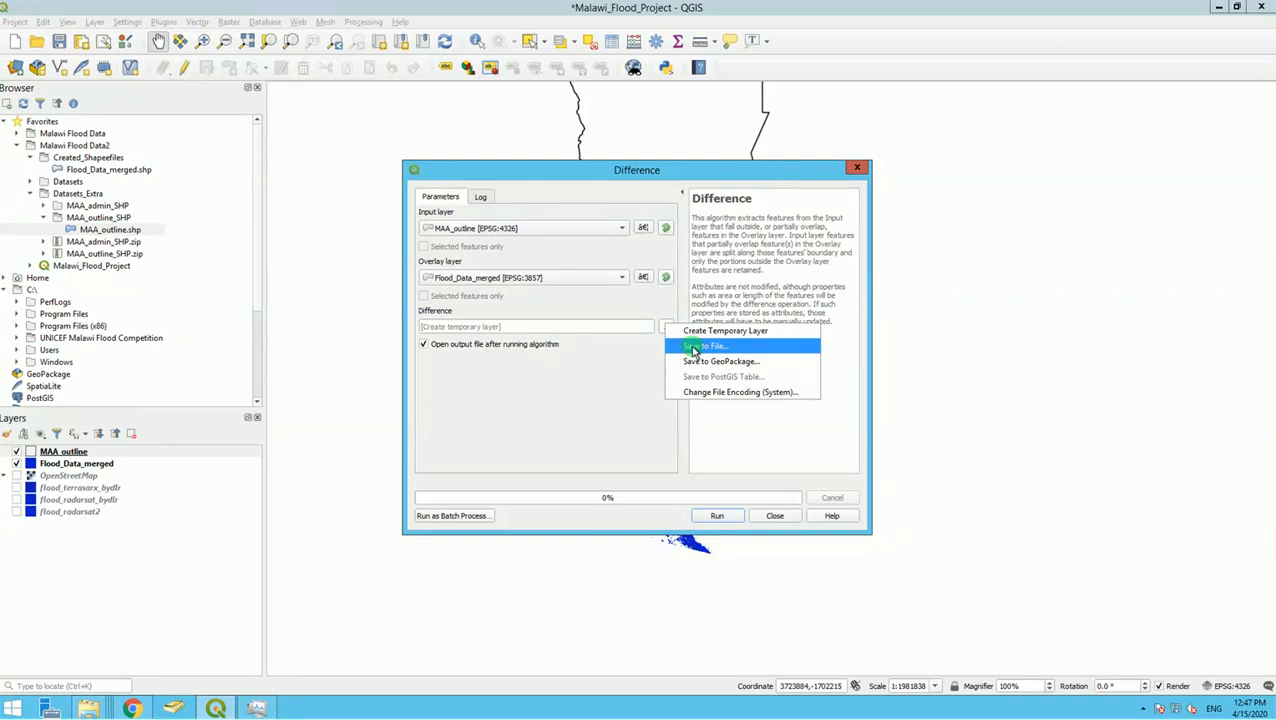
left_click(692, 347)
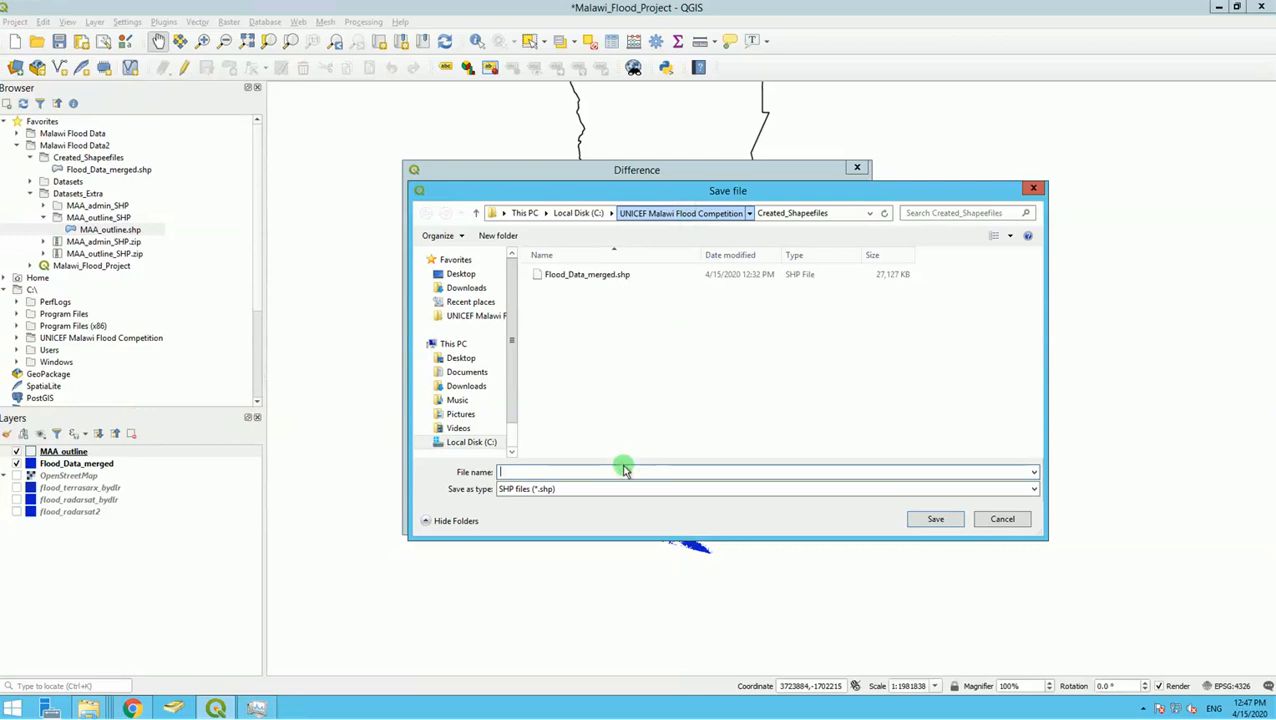
left_click(575, 477)
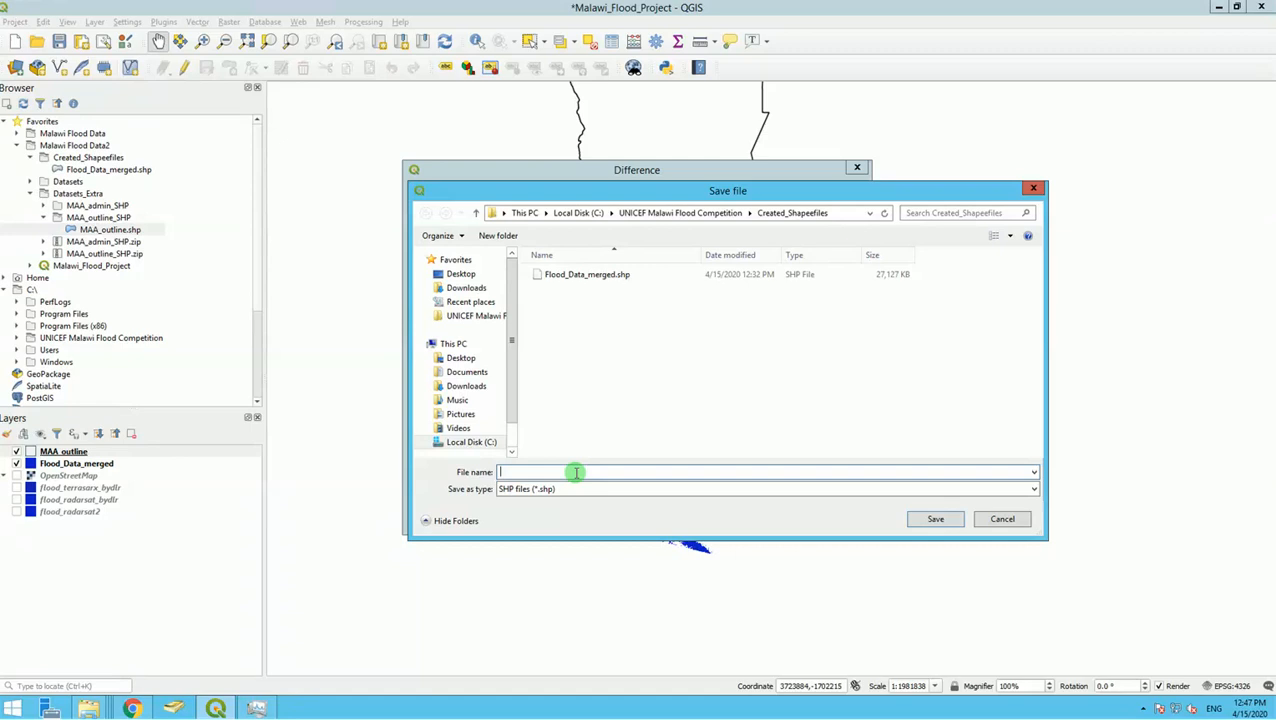
type("Malaw")
key("BackSpace")
key("BackSpace")
key("BackSpace")
key("BackSpace")
key("BackSpace")
key("BackSpace")
type("Flood_data_wi")
type("tin_Malawi")
type("h")
left_click(936, 519)
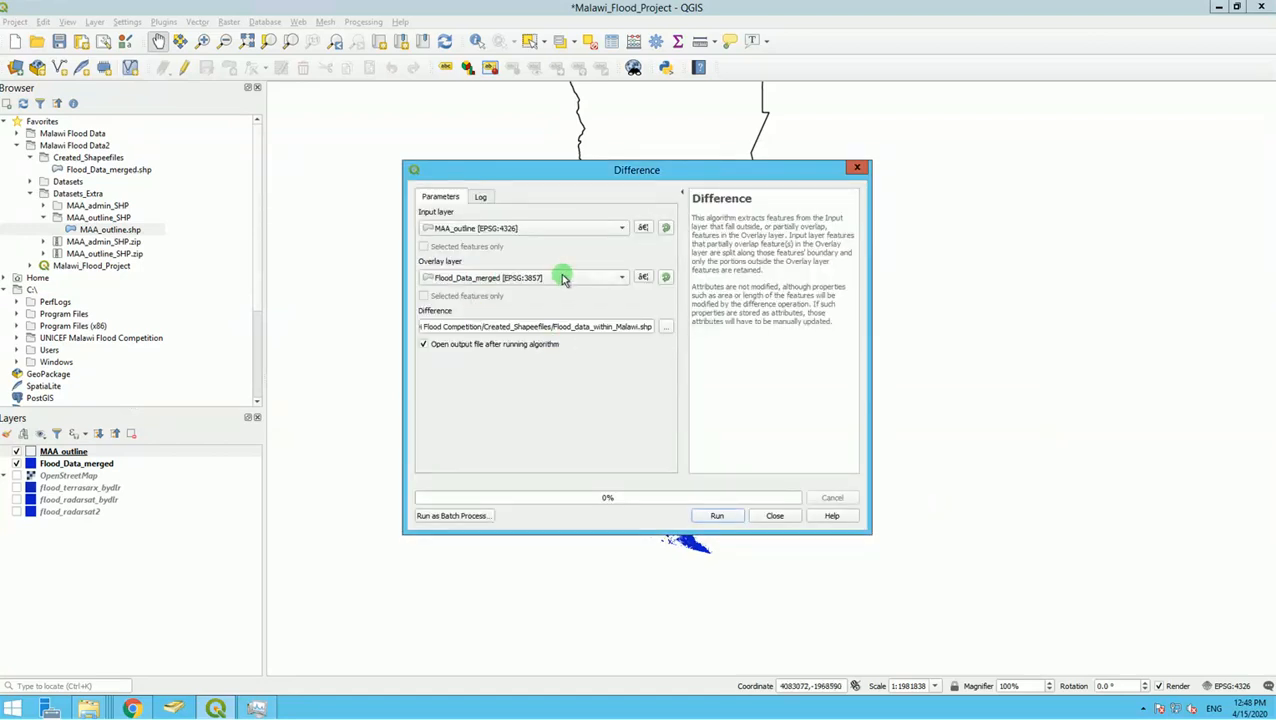
Step: Try to run the Difference algorithm on MAA_outline and Flood_Data_merged, check its log and close the dialog
left_click(717, 516)
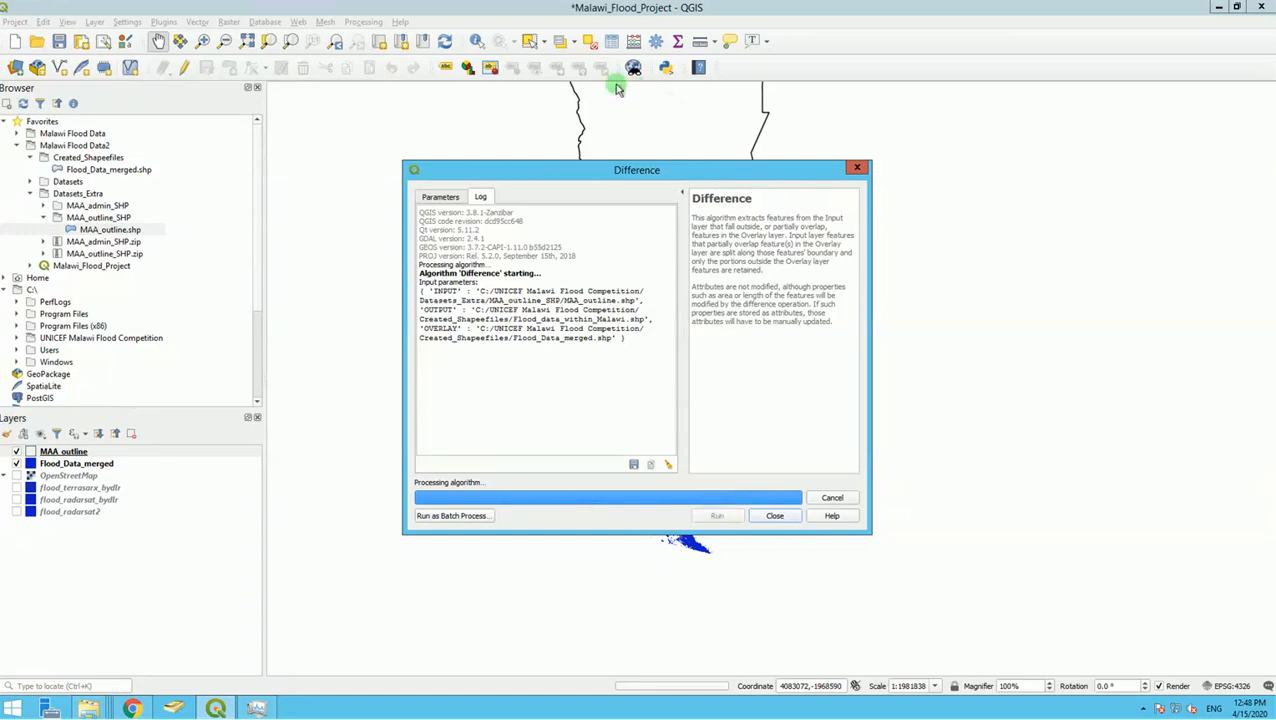
left_click(442, 198)
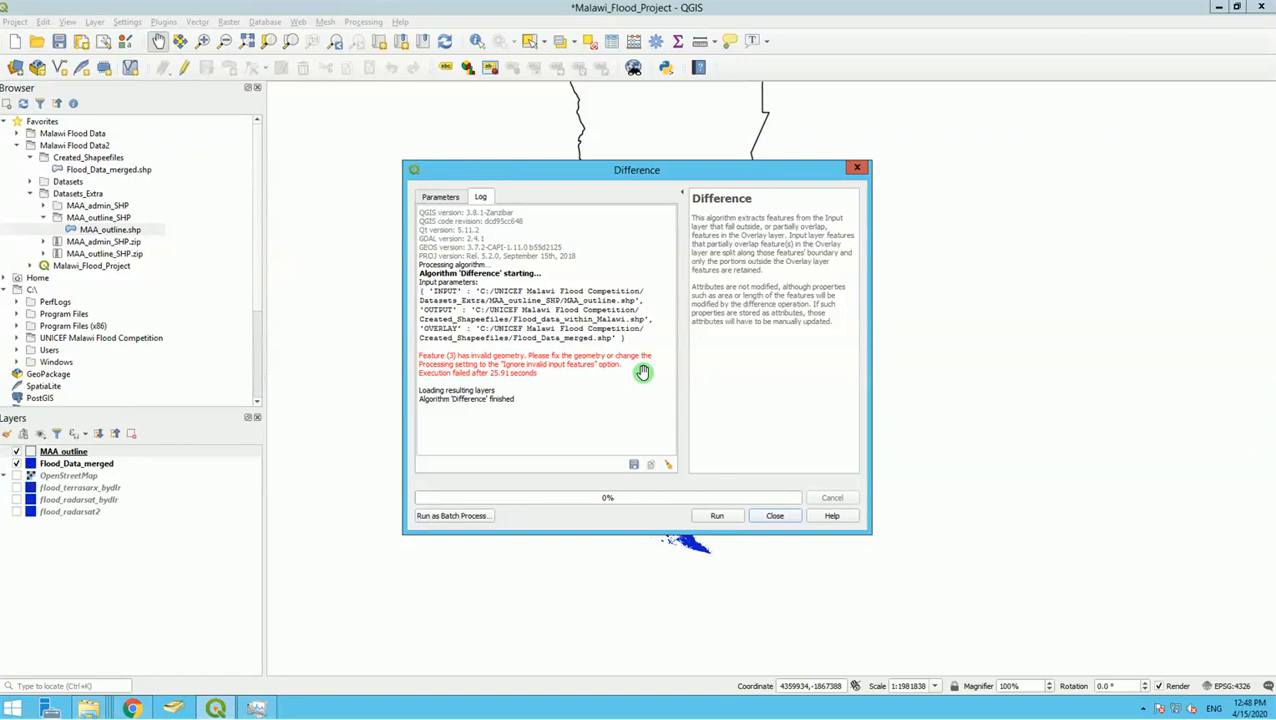
left_click(857, 168)
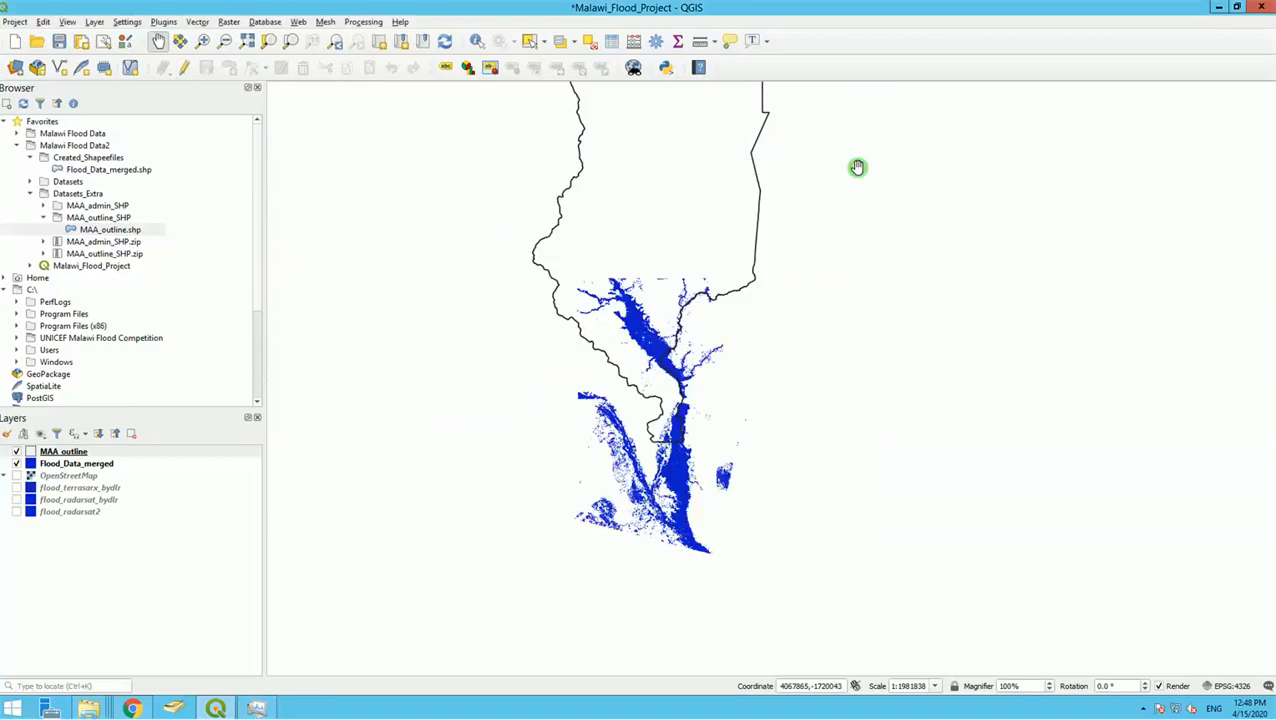
left_click(857, 168)
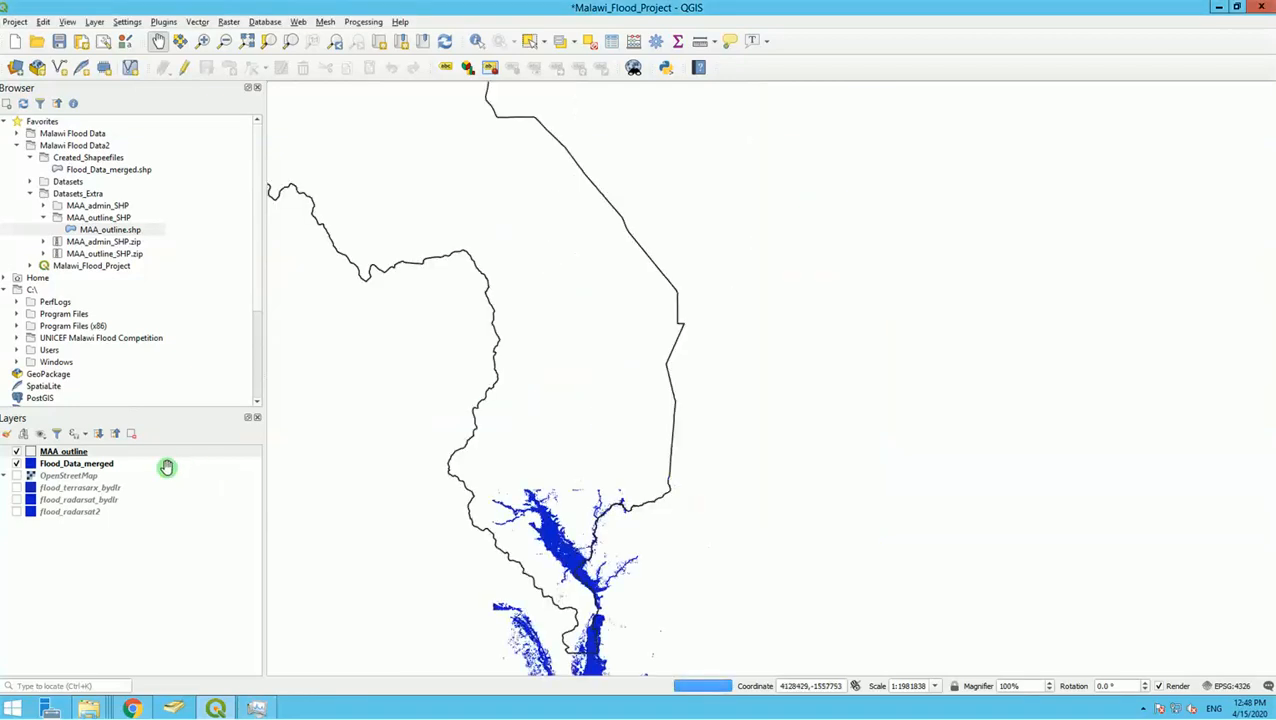
Step: Select the Flood_Data_merged layer and display the Processing Toolbox
left_click(104, 466)
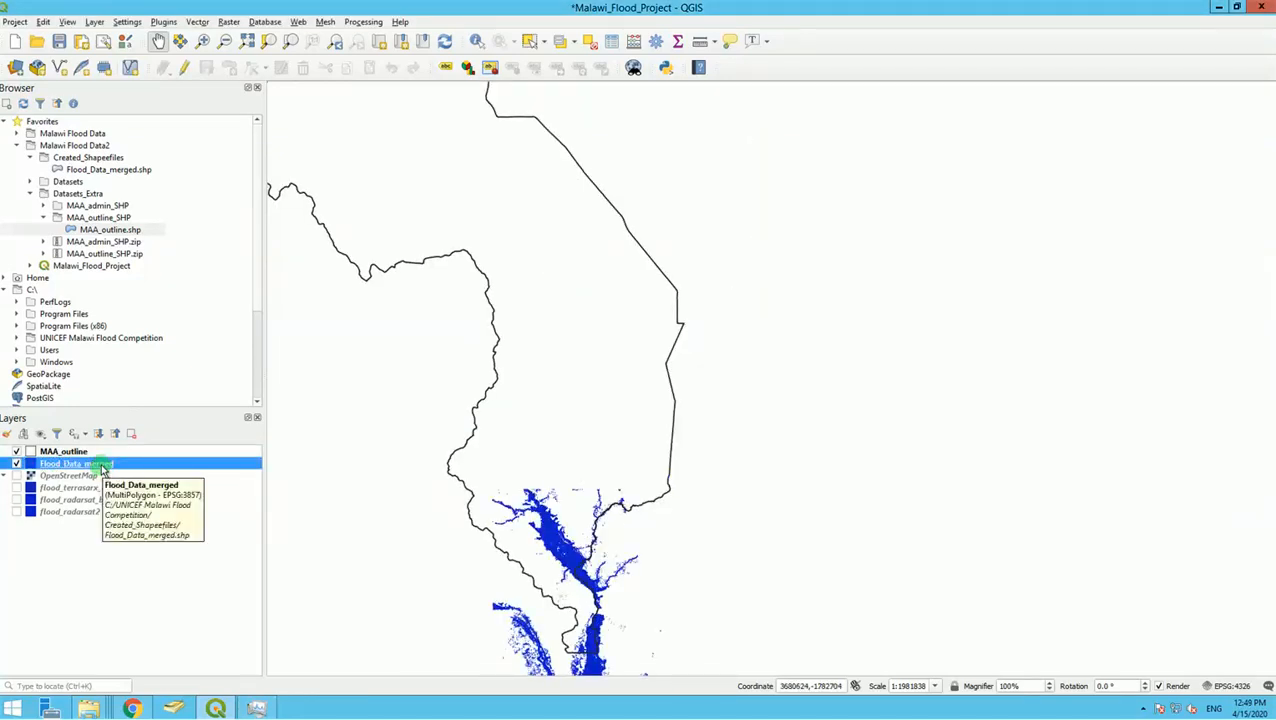
right_click(103, 467)
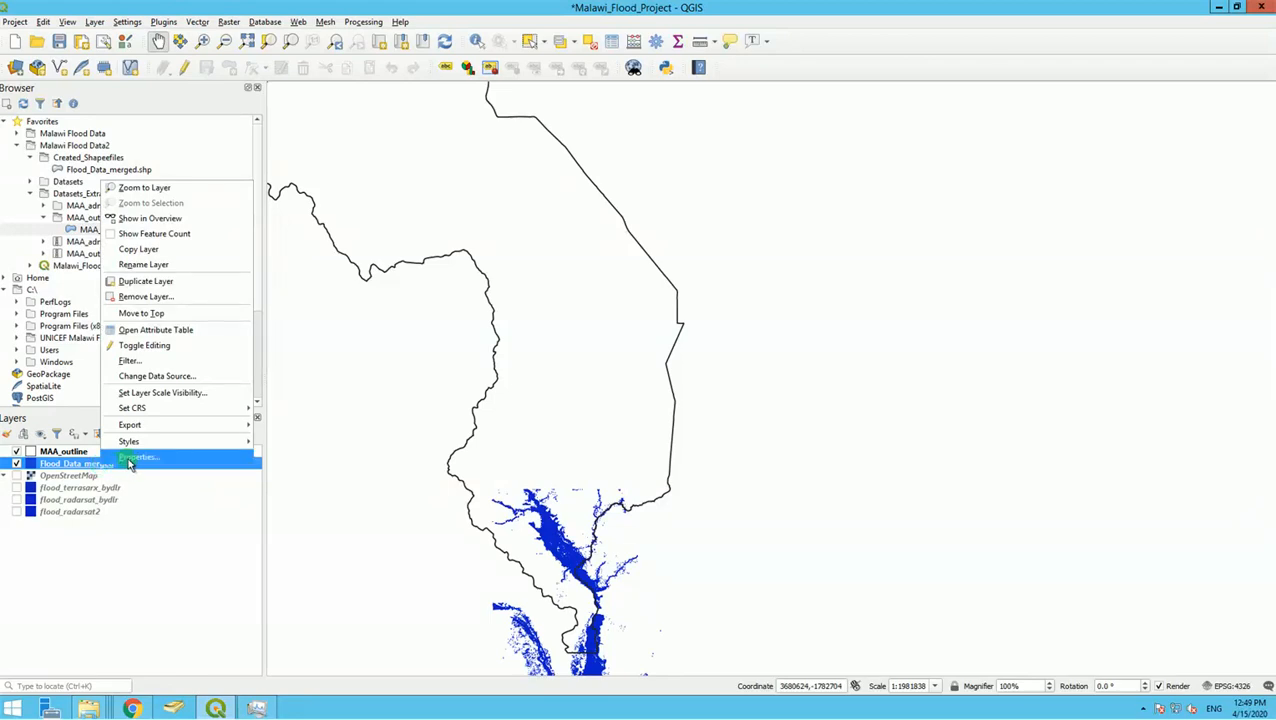
left_click(58, 451)
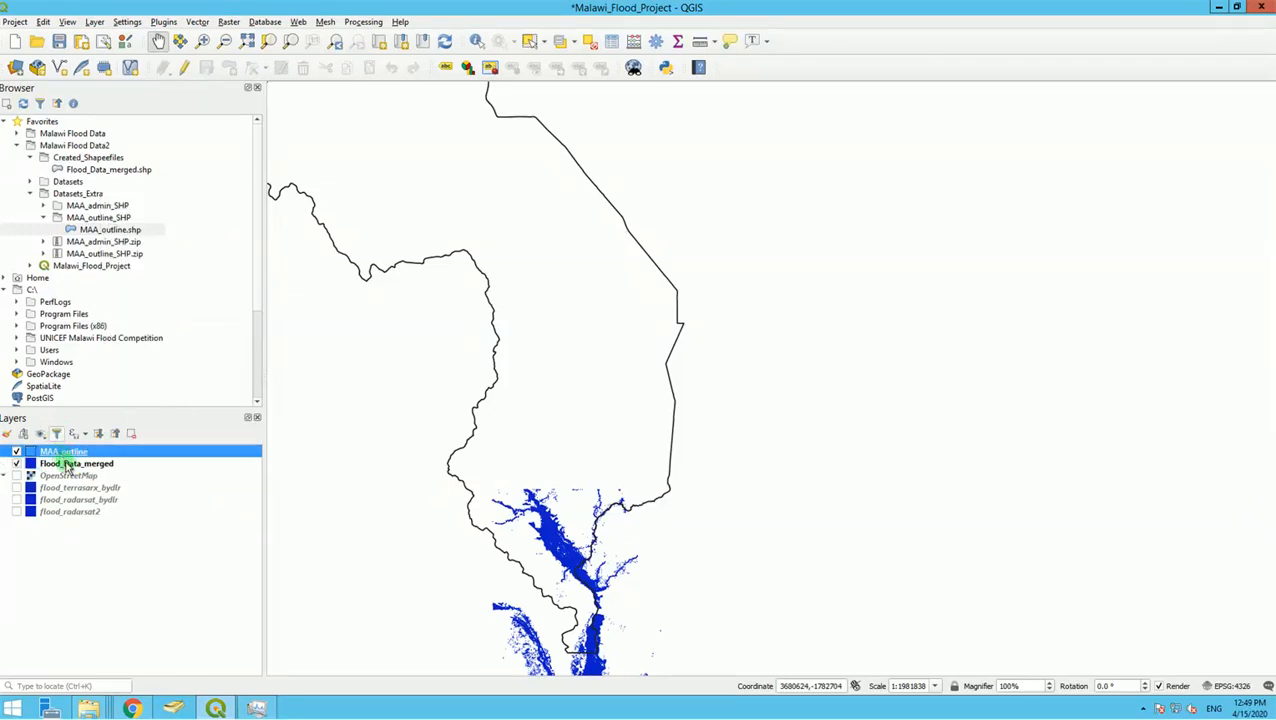
left_click(66, 466)
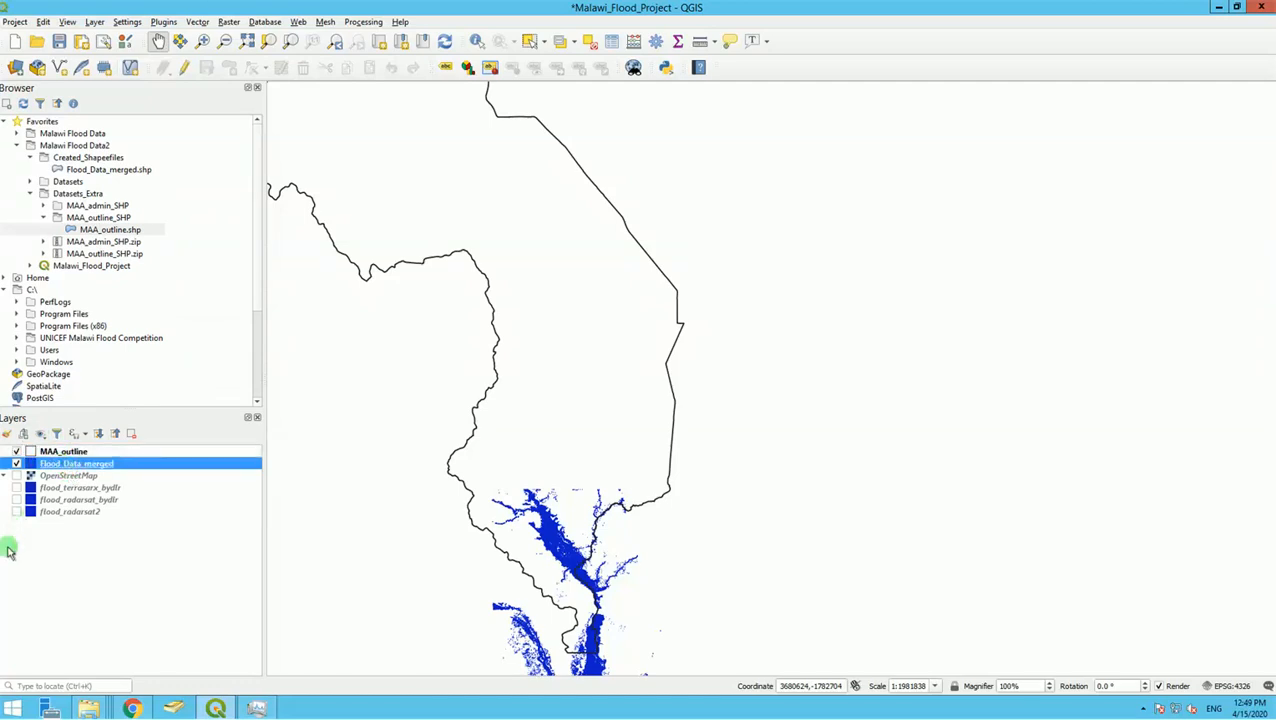
left_click(66, 22)
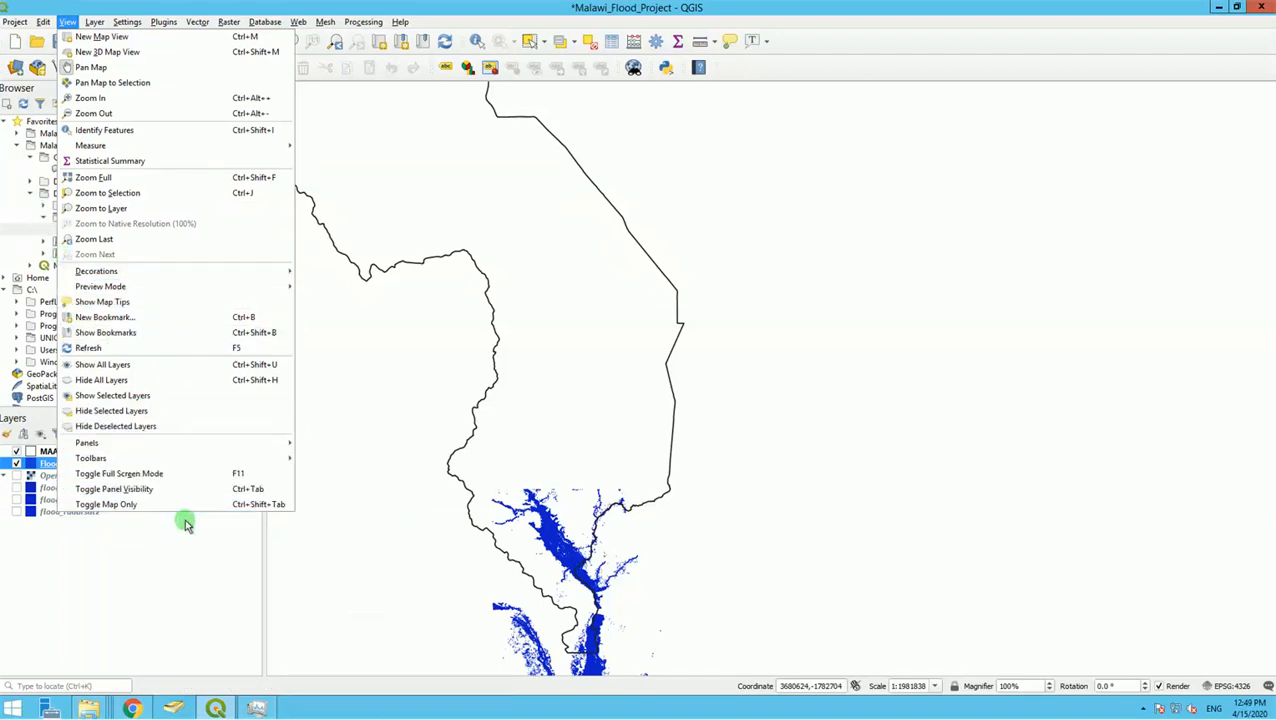
mouse_move(91, 29)
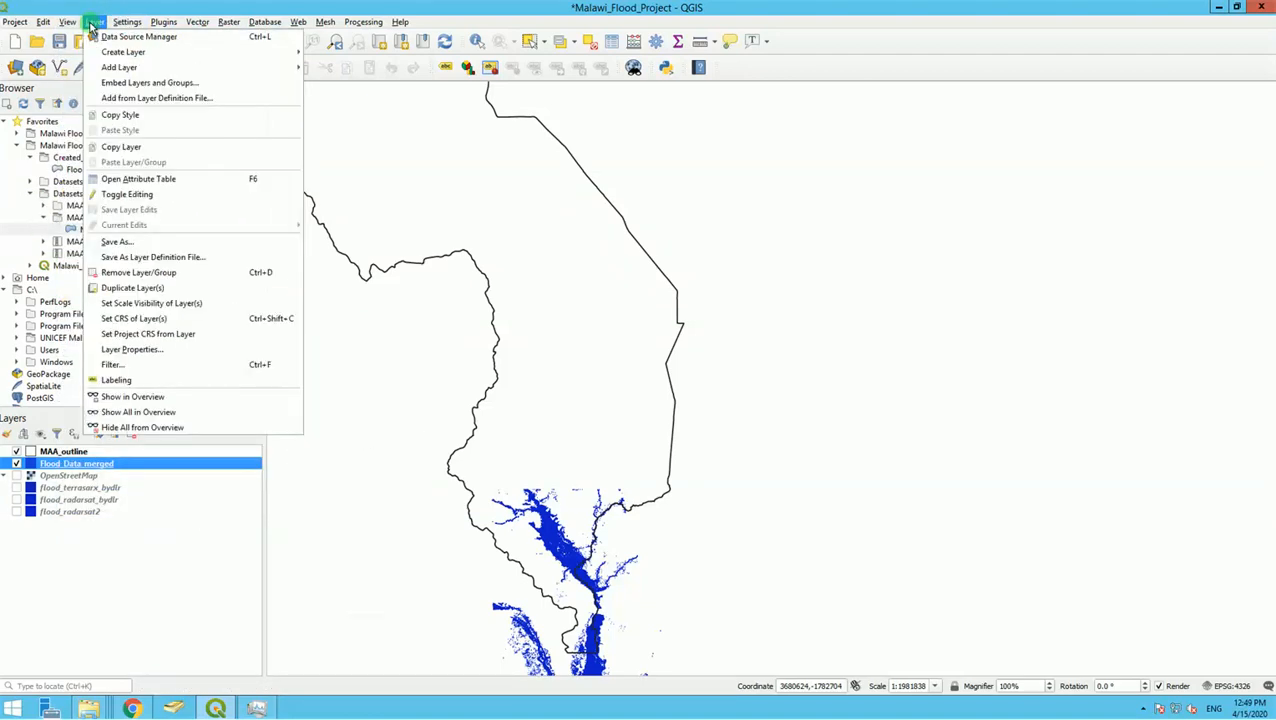
mouse_move(48, 22)
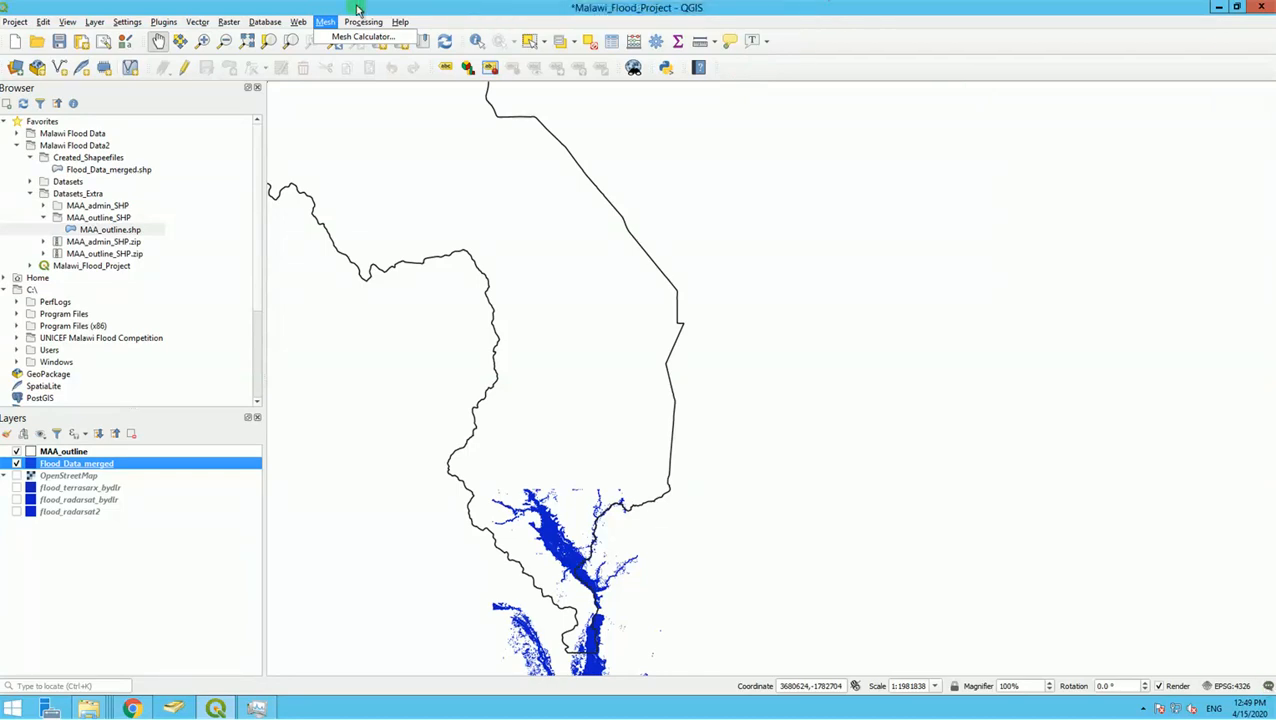
left_click(72, 23)
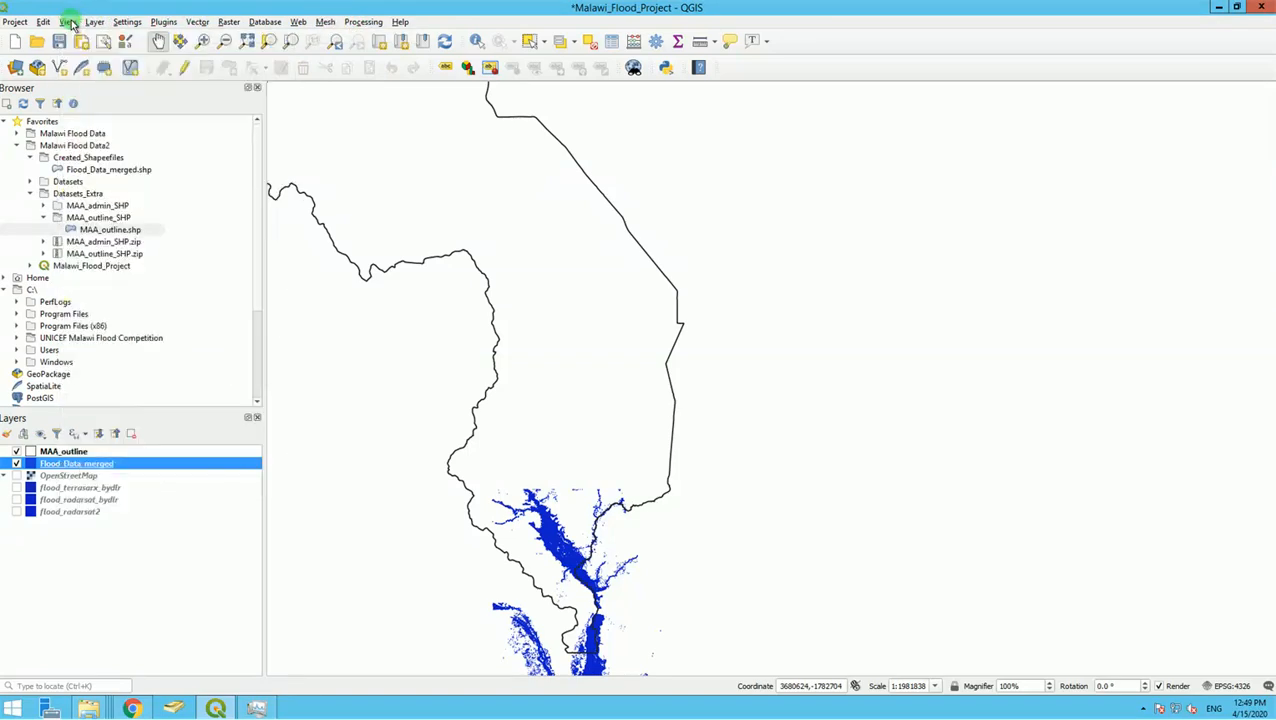
left_click(70, 22)
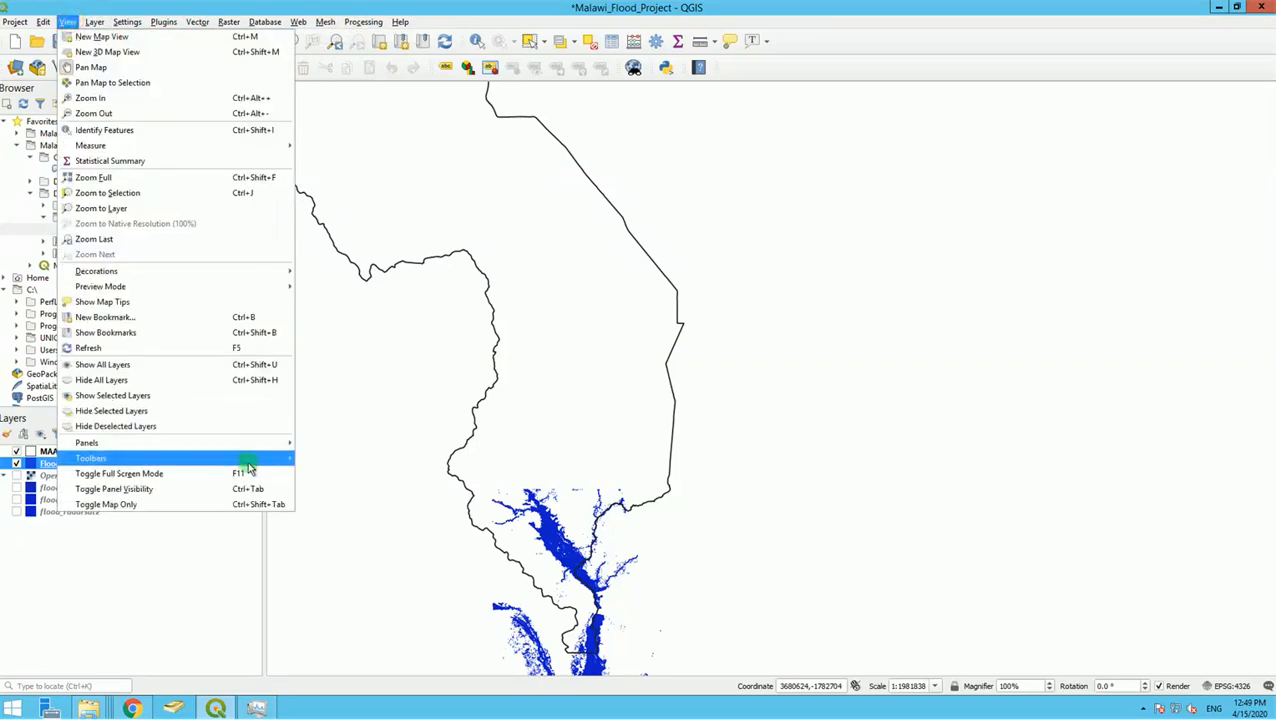
mouse_move(250, 460)
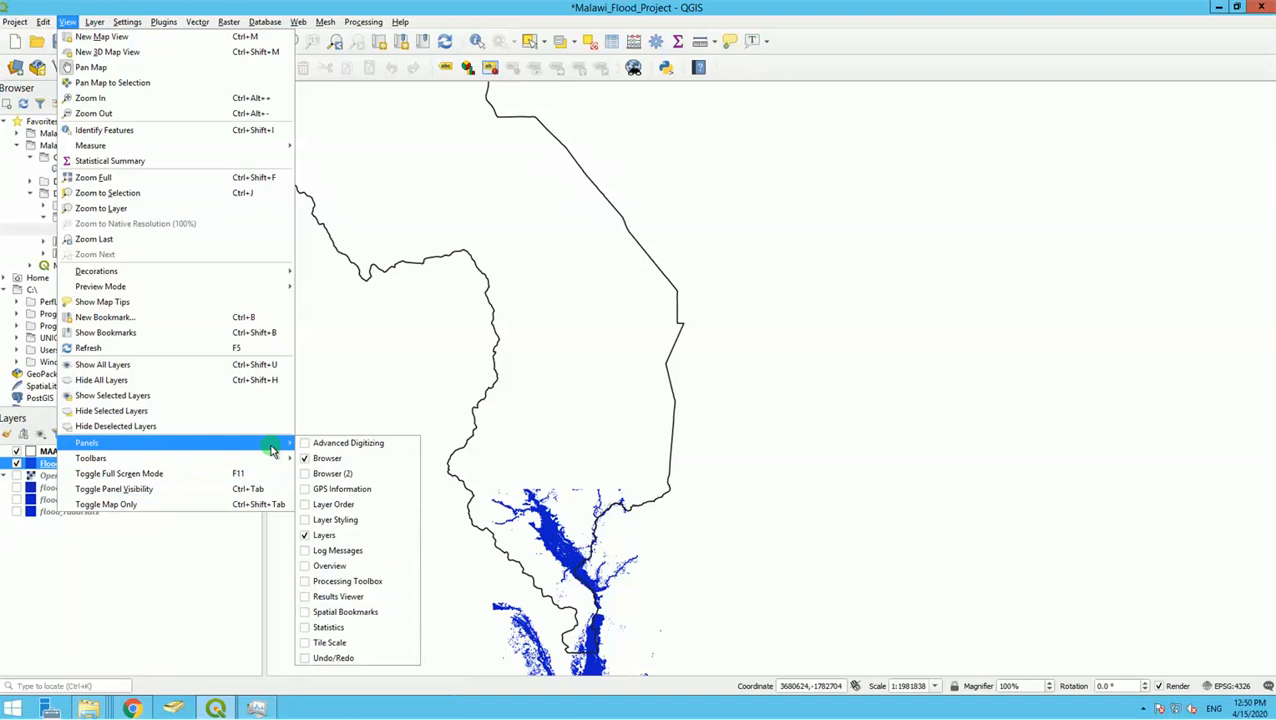
left_click(305, 581)
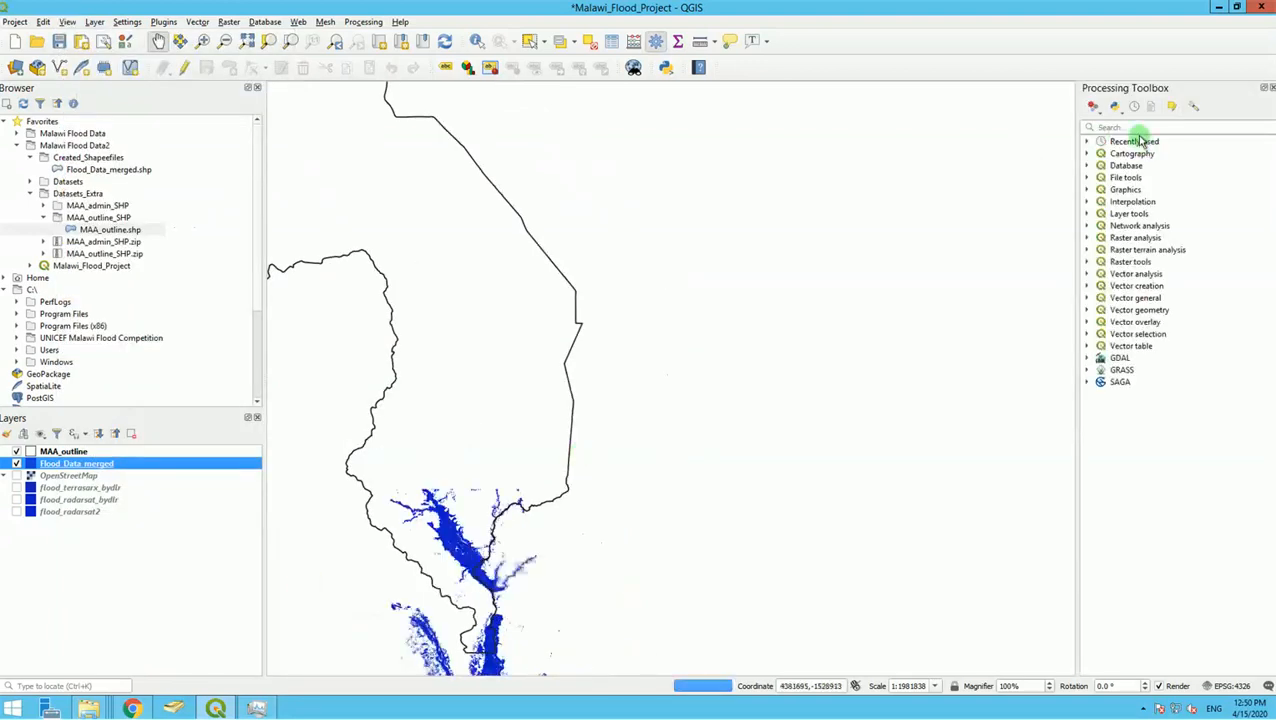
Step: Search the Processing Toolbox for "fix geome" and open the Fix geometries algorithm
left_click(1136, 122)
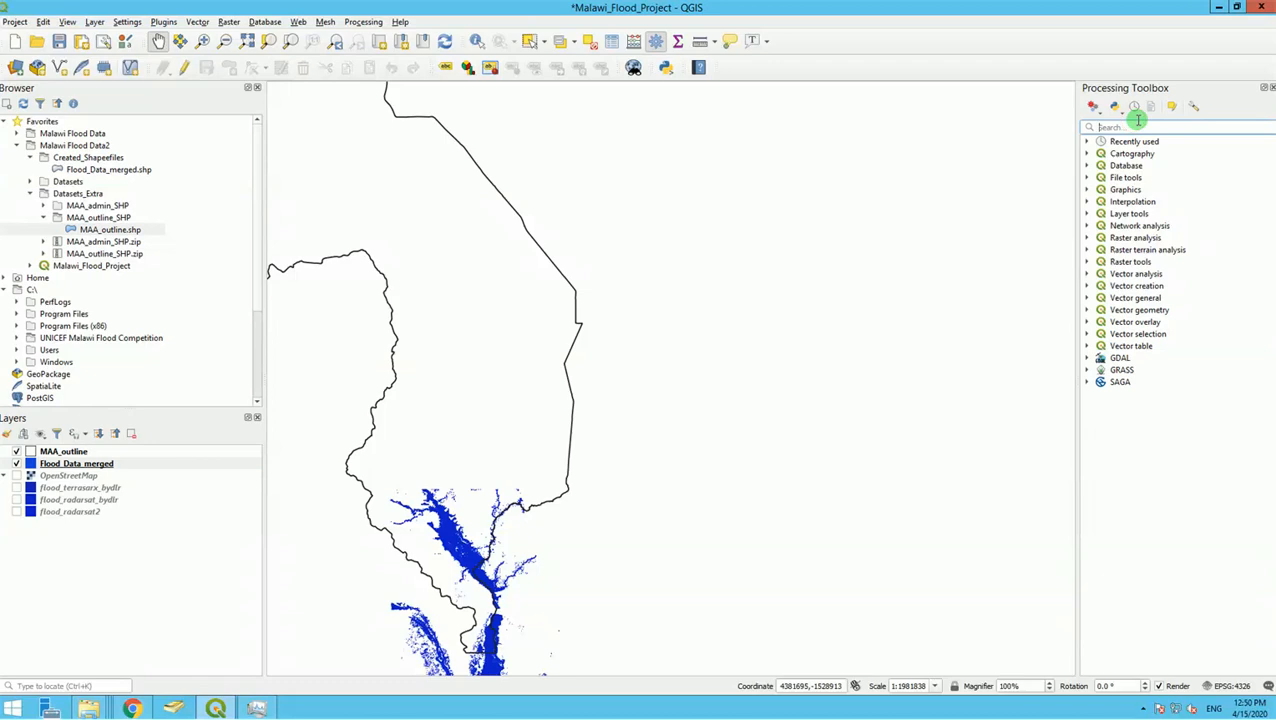
type("fix")
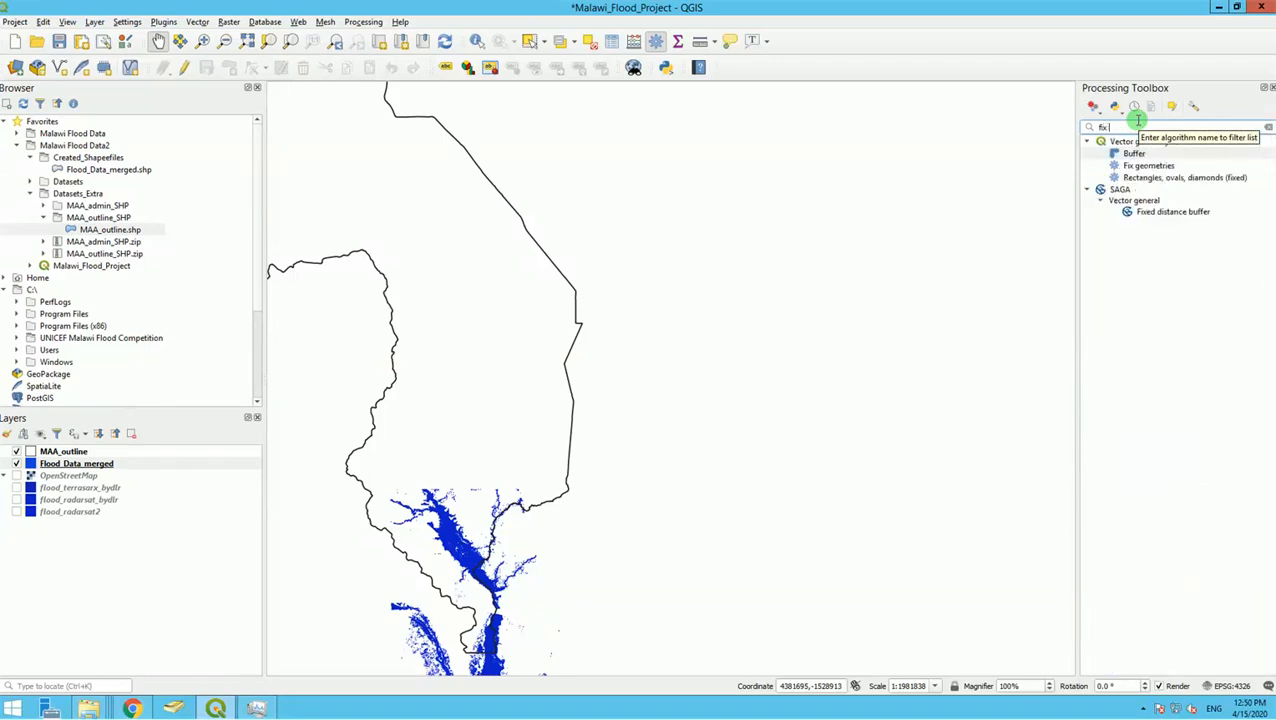
type(" geo")
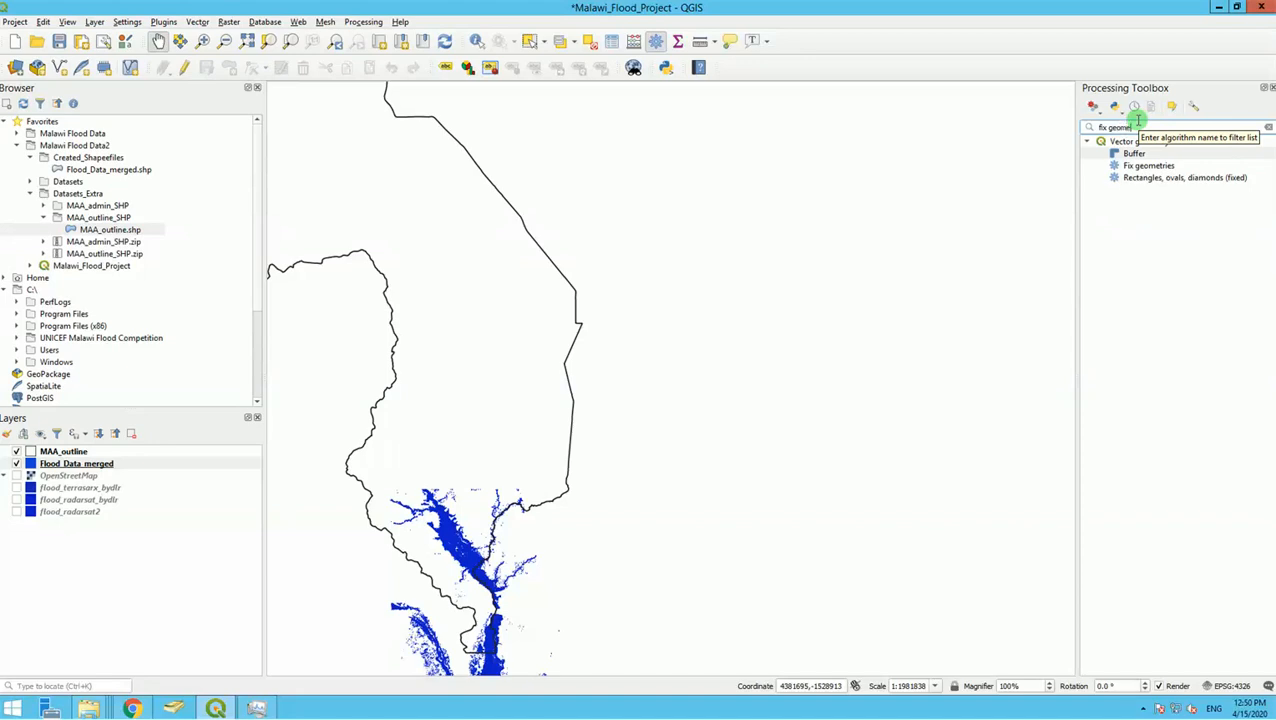
type("me")
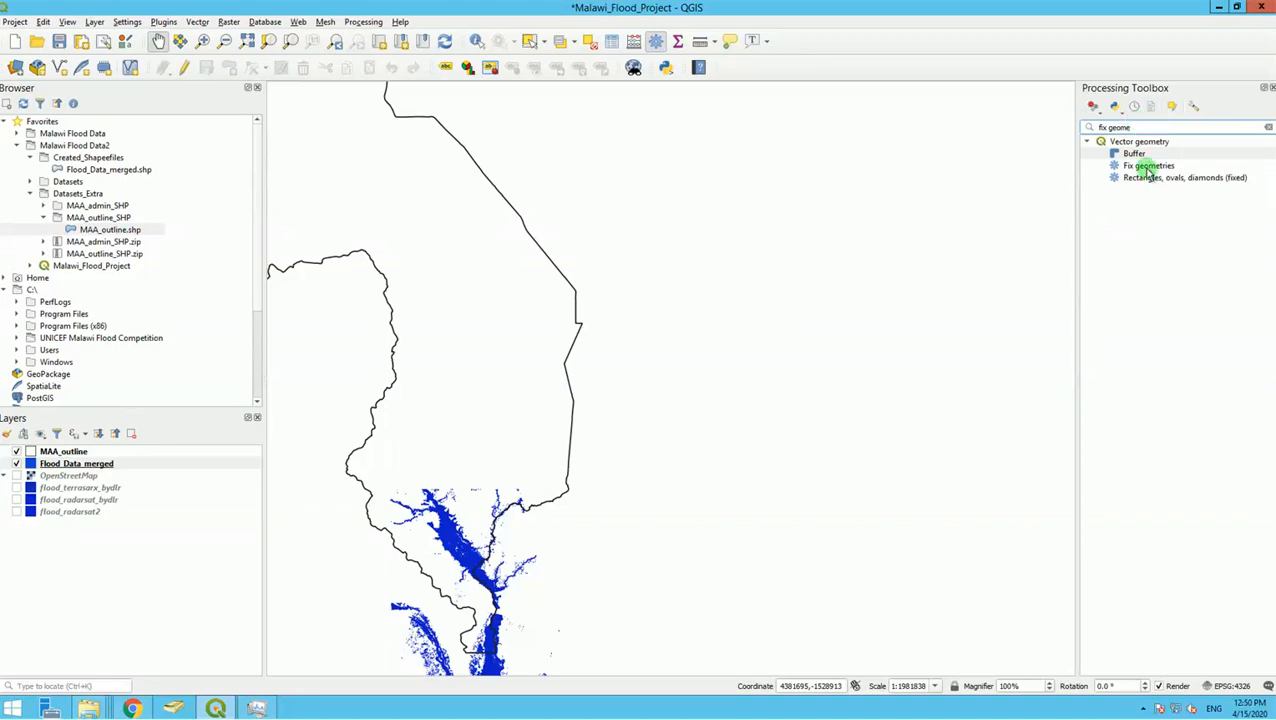
double_click(1148, 166)
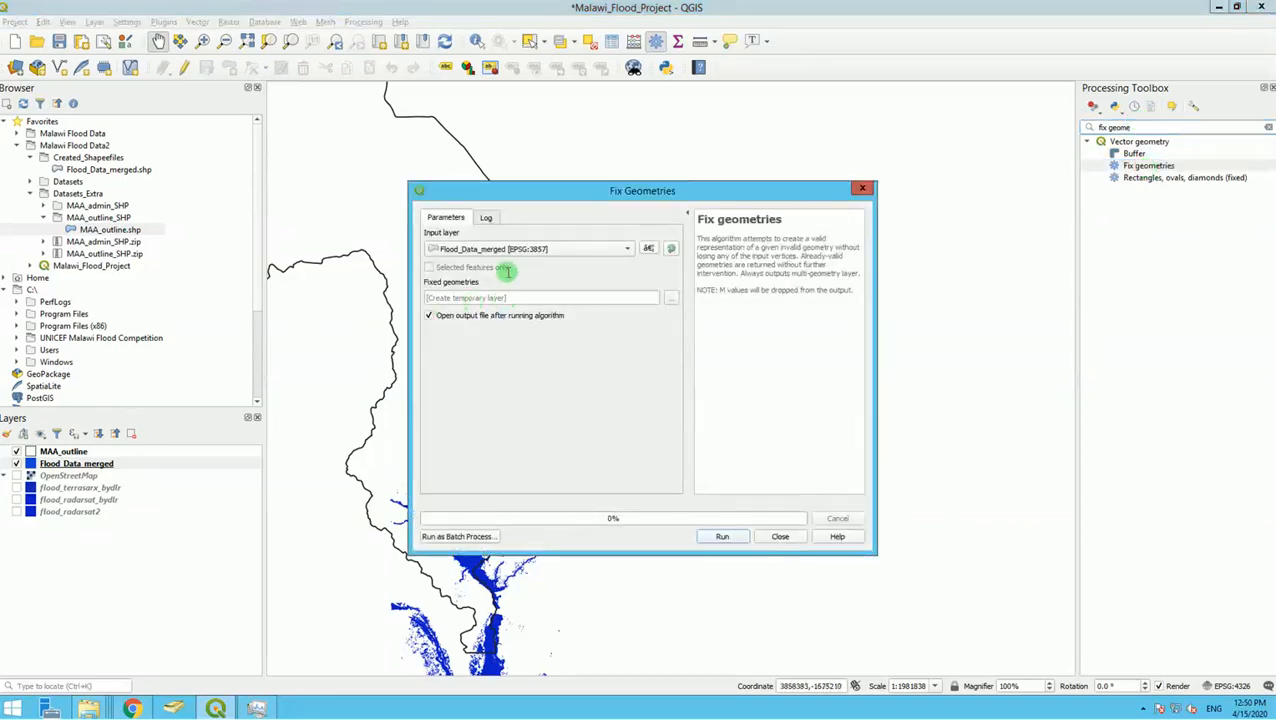
Step: Run Fix geometries on Flood_Data_merged, saving the output as the shapefile Flood_Malawi_Merged_Fixed in Created_Shapeefiles
left_click(669, 301)
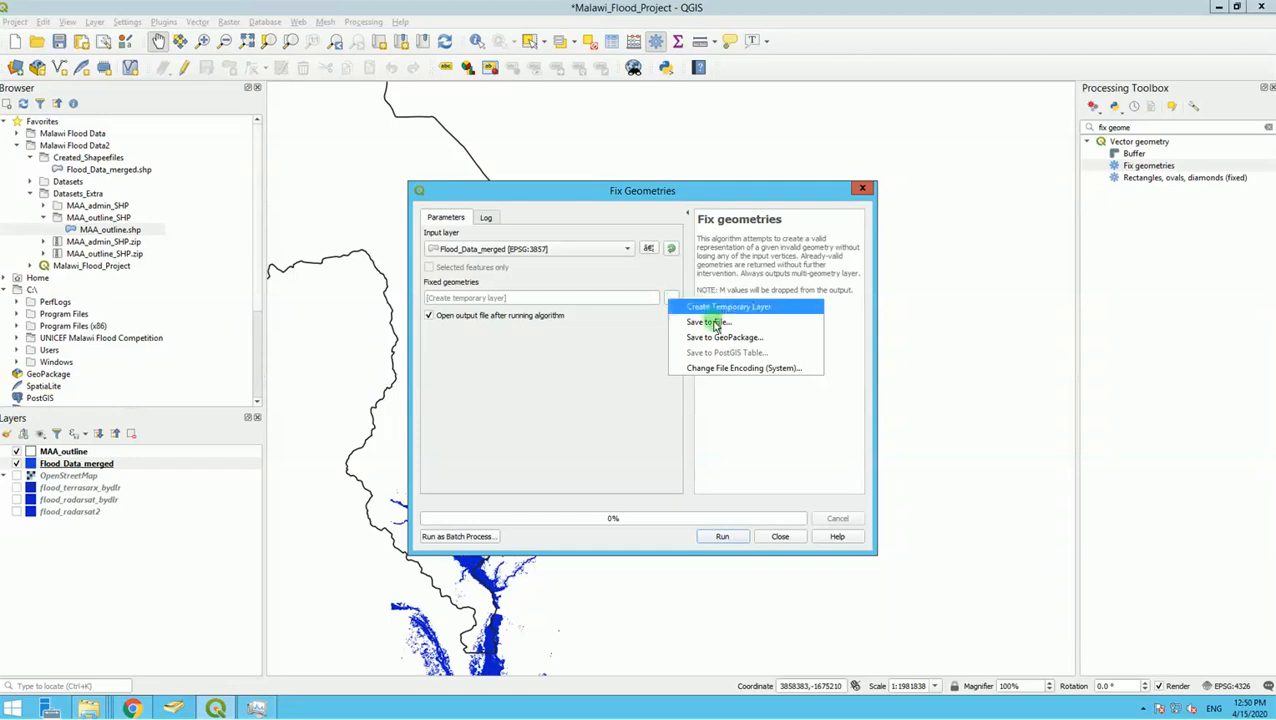
left_click(711, 324)
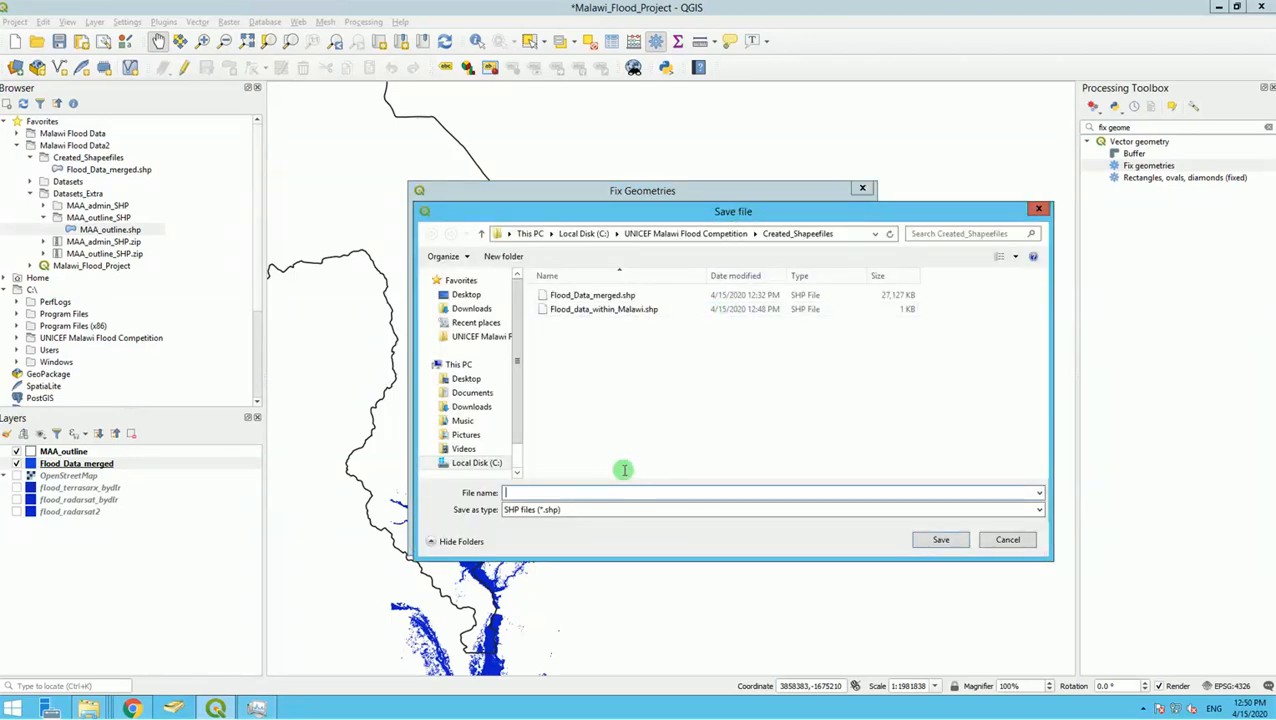
type("Flood_Malawi_Merged_Fixed")
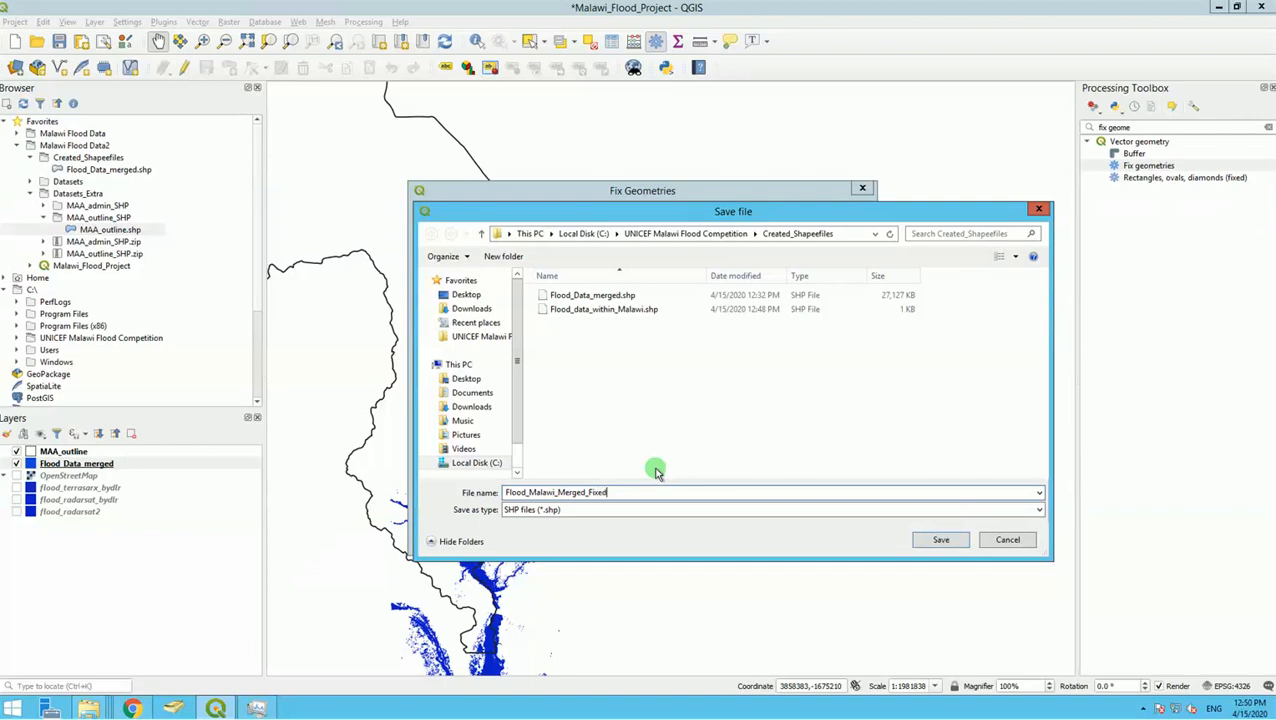
left_click(944, 540)
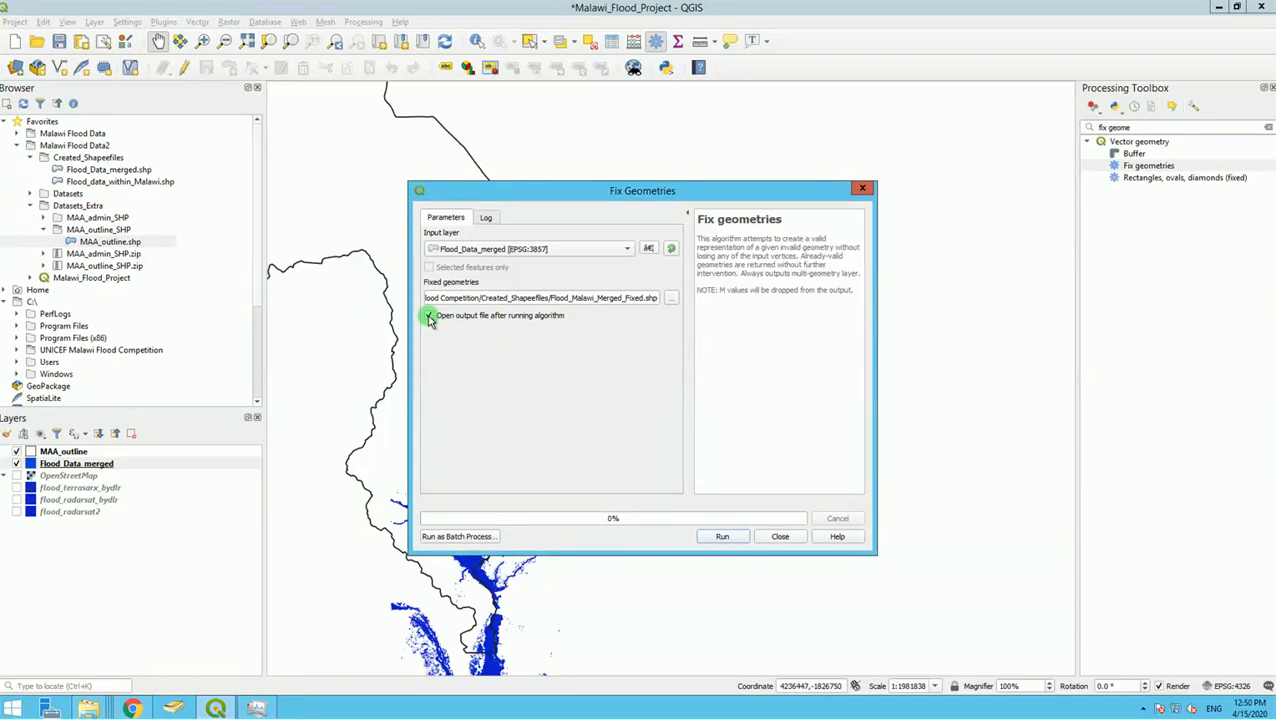
left_click(723, 538)
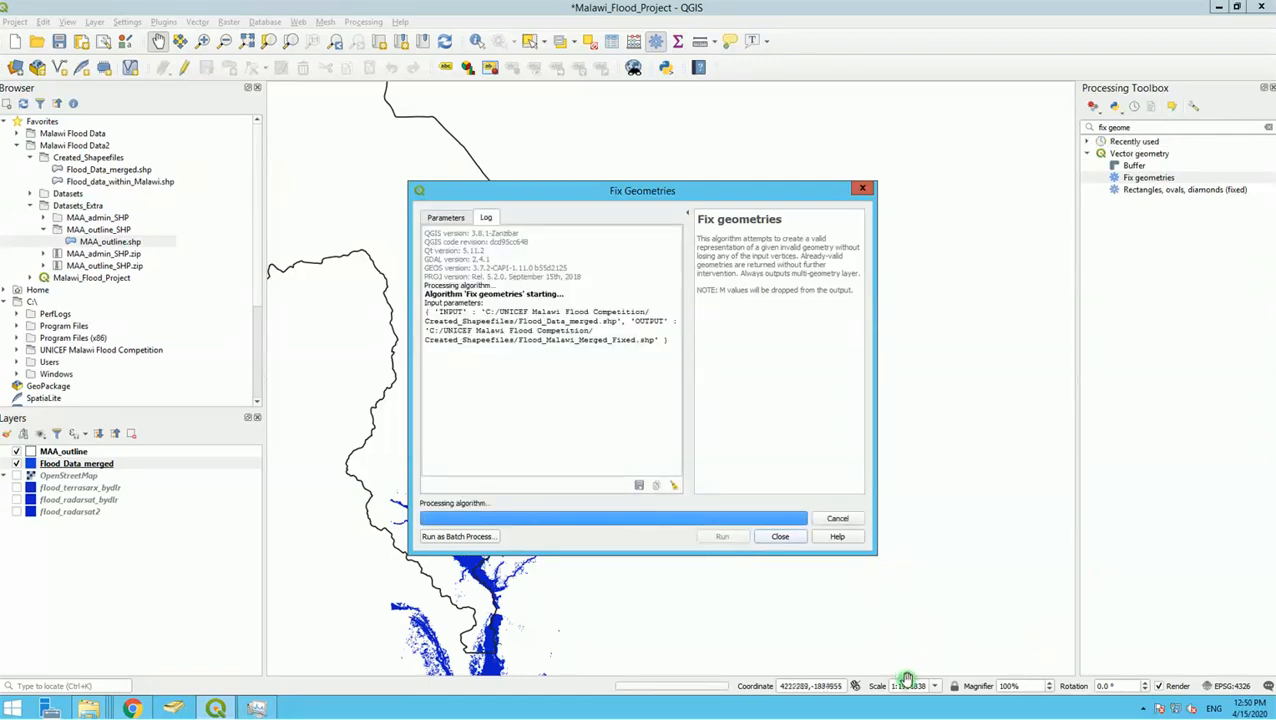
Step: Switch to Task Manager and examine the CPU and memory usage of the QGIS process while the algorithm runs
right_click(960, 712)
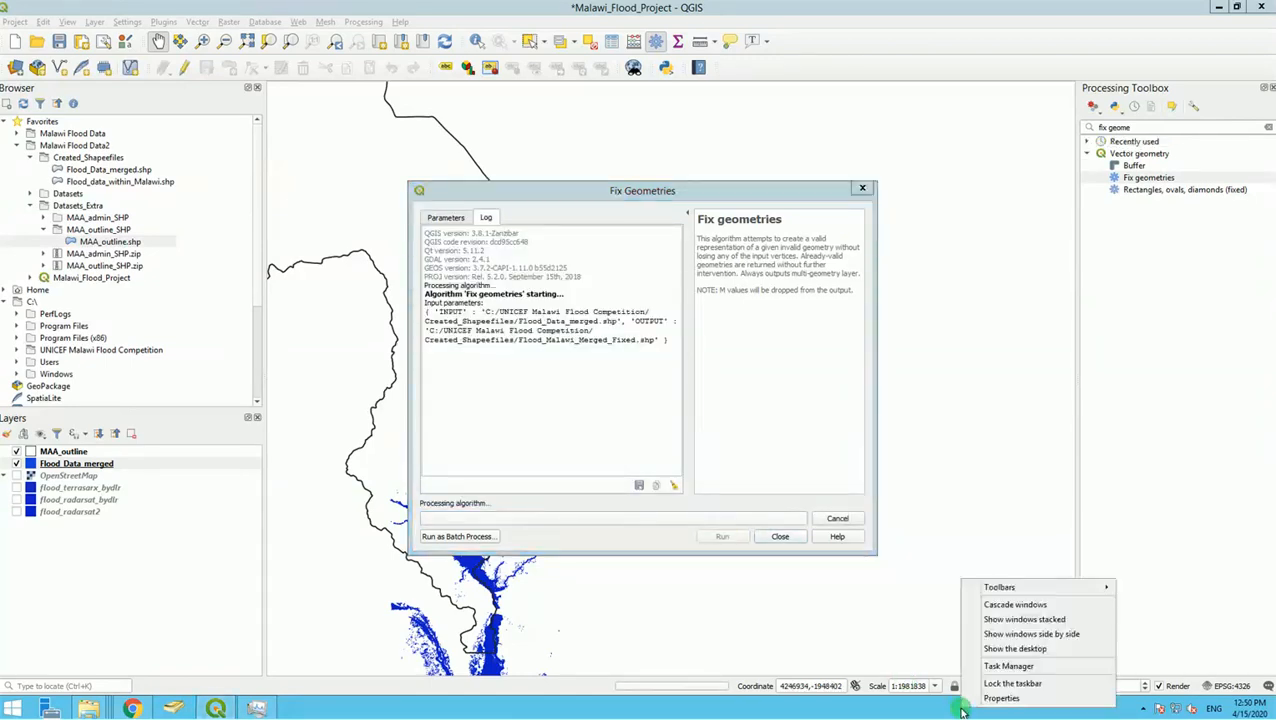
left_click(998, 666)
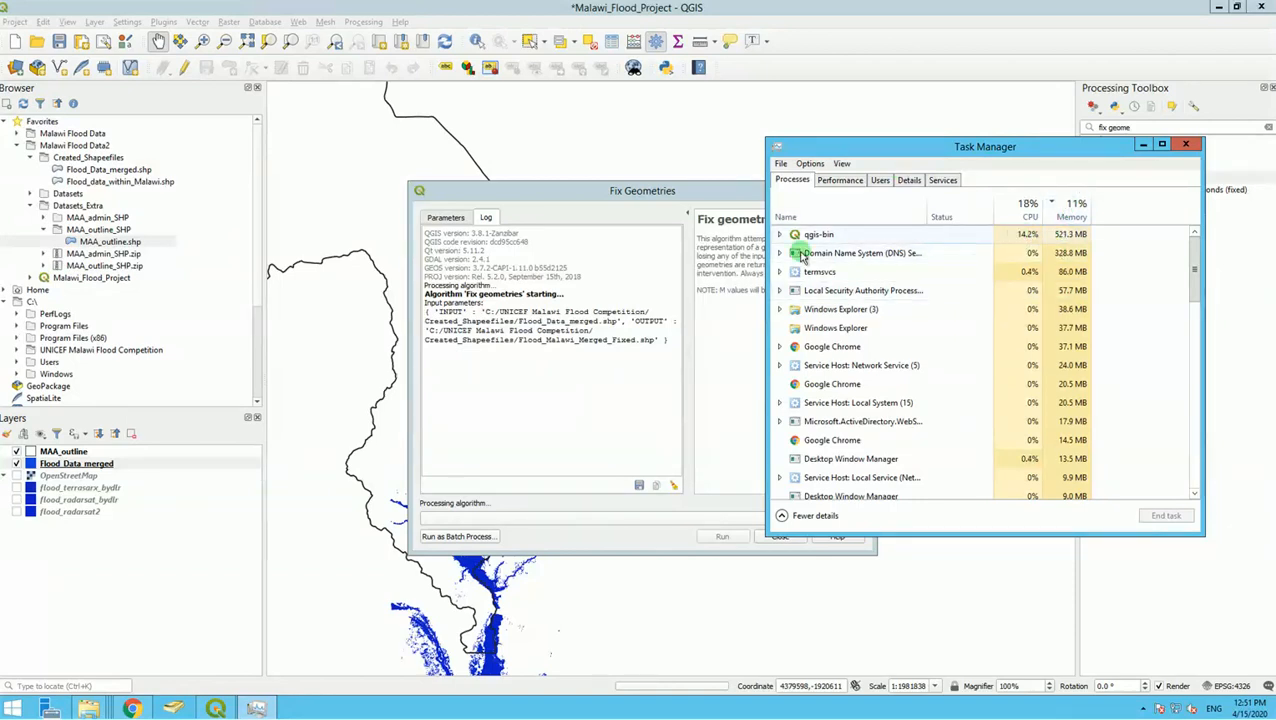
left_click_drag(552, 194, 391, 197)
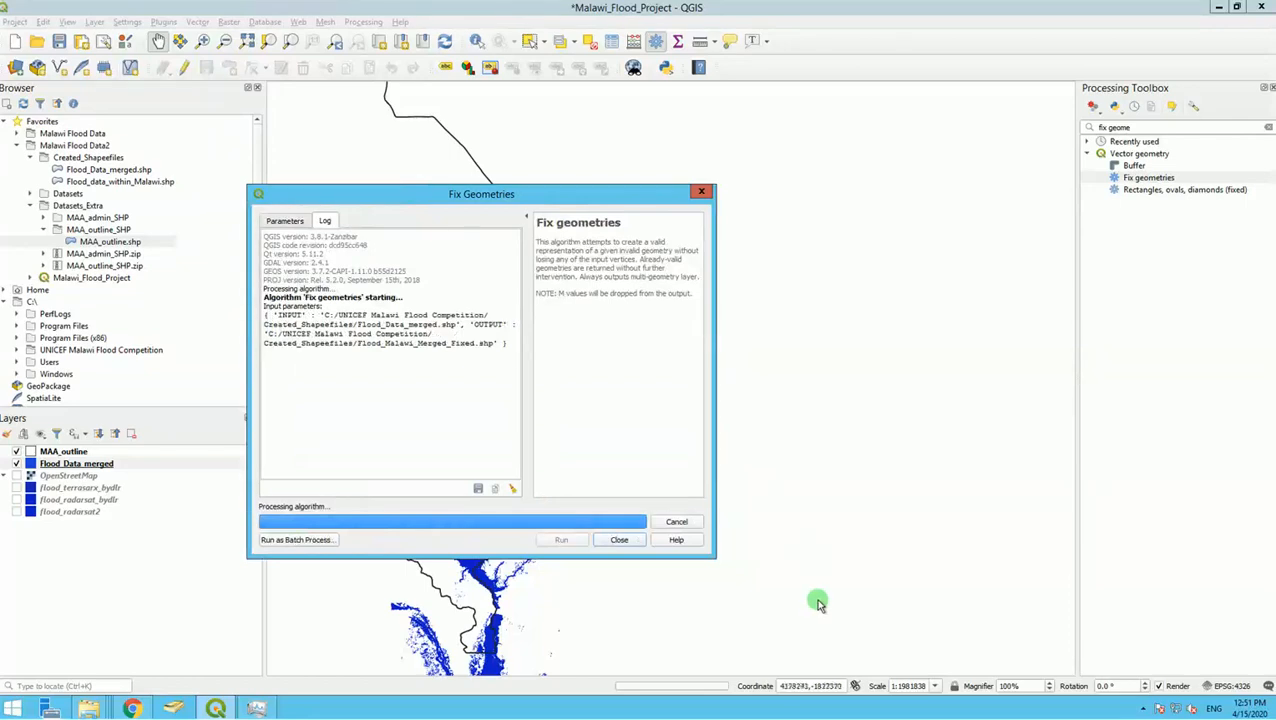
left_click(257, 710)
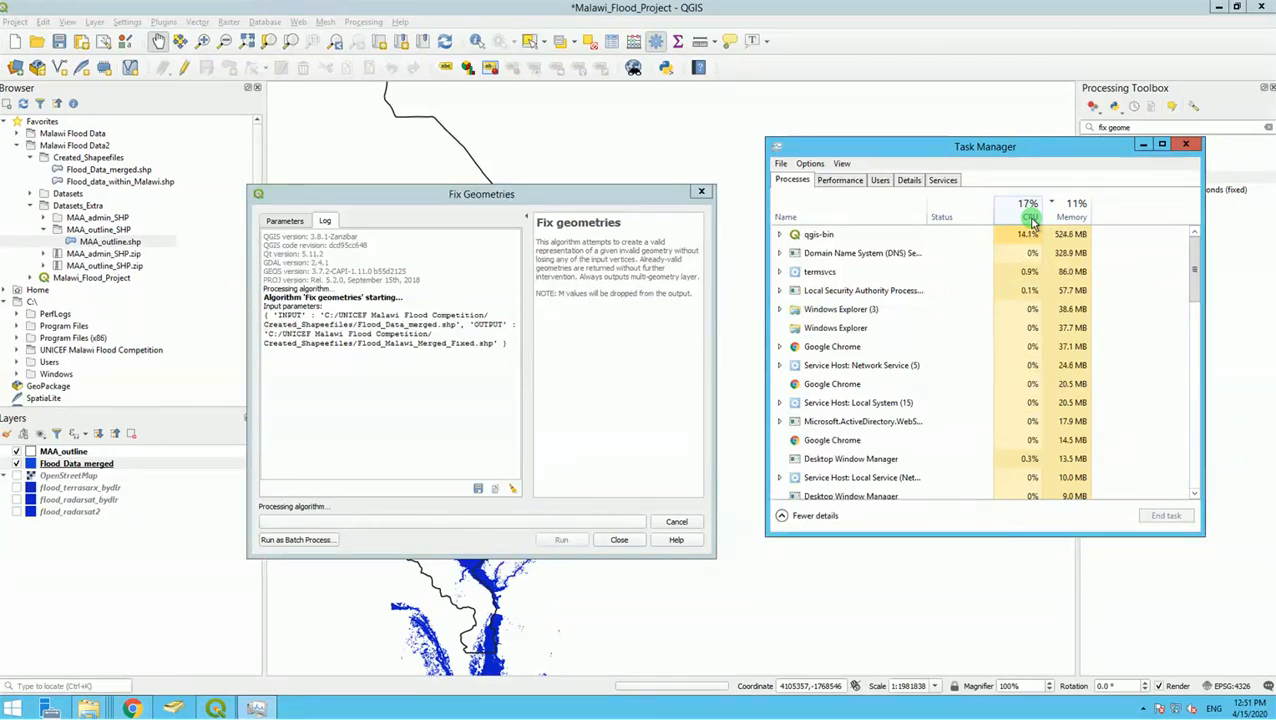
Step: Turn on the visibility of the flood_terrasarx_bydlr, flood_radarsat_bydlr and flood_radarsat2 layers
left_click(16, 488)
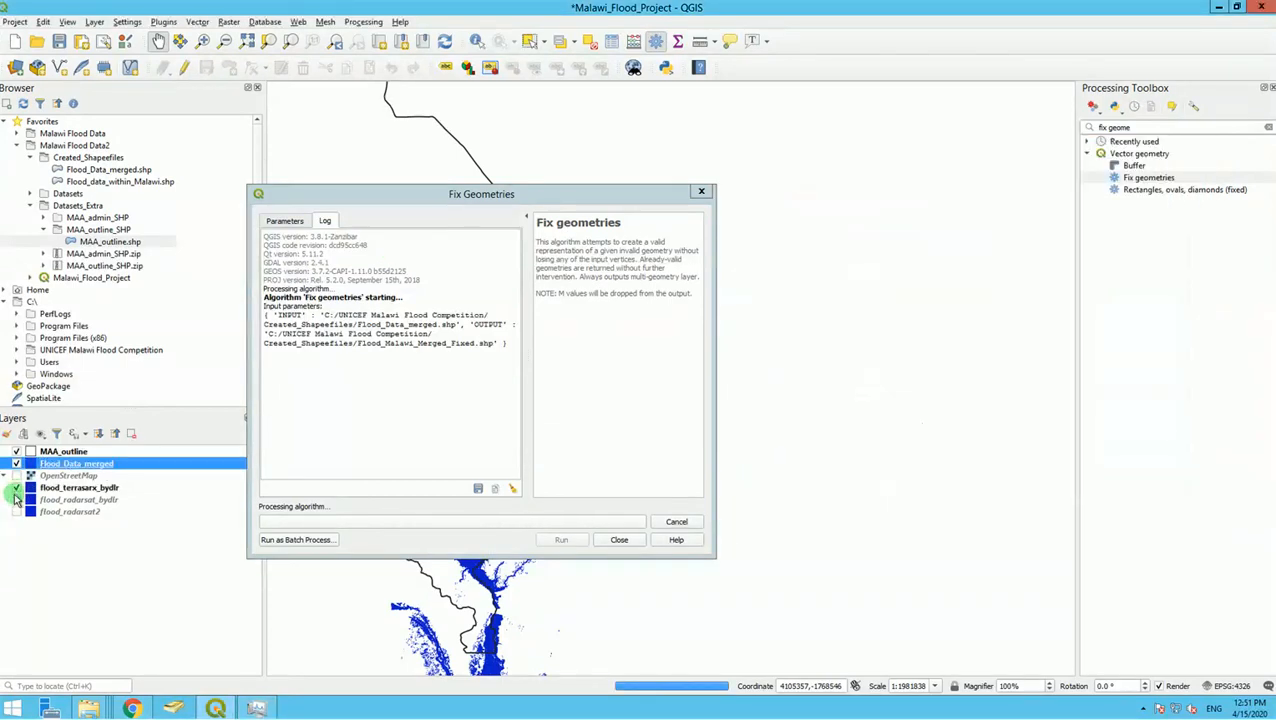
left_click(16, 500)
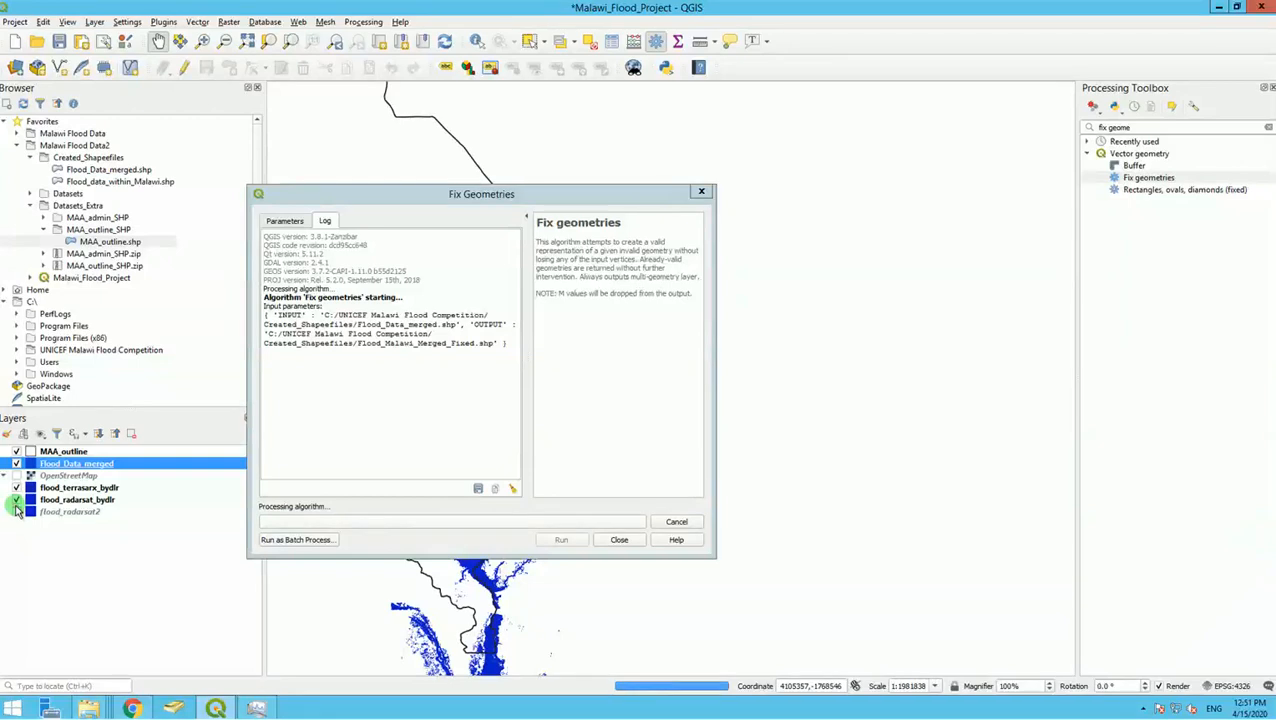
left_click(16, 511)
left_click(16, 512)
Step: Remove the flood_terrasarx_bydlr, flood_radarsat_bydlr and flood_radarsat2 layers from the project
right_click(75, 488)
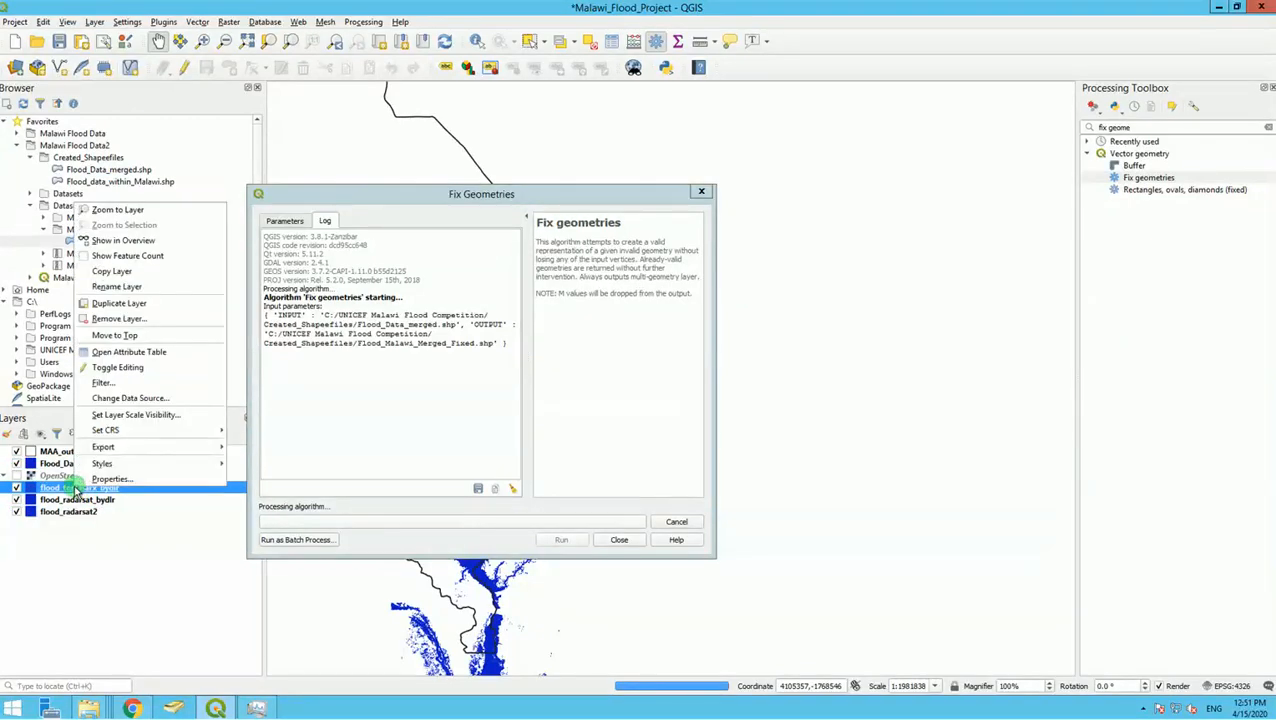
left_click(116, 319)
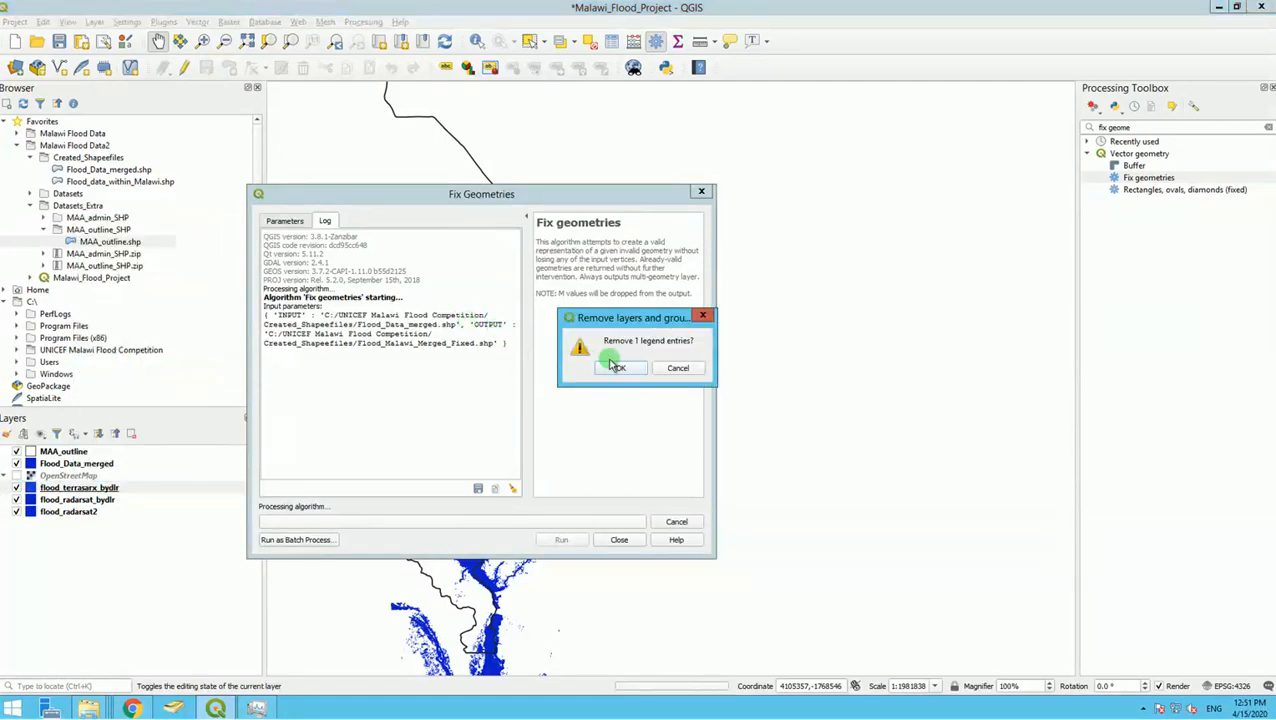
left_click(613, 368)
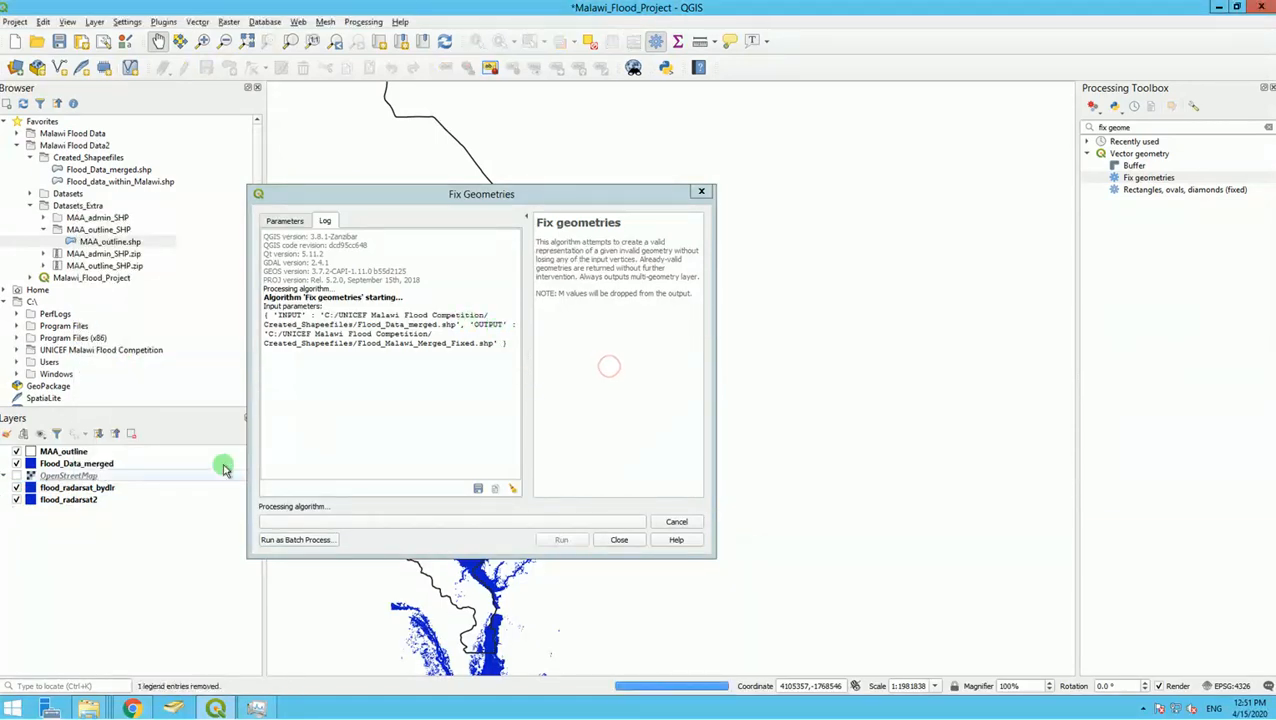
right_click(45, 489)
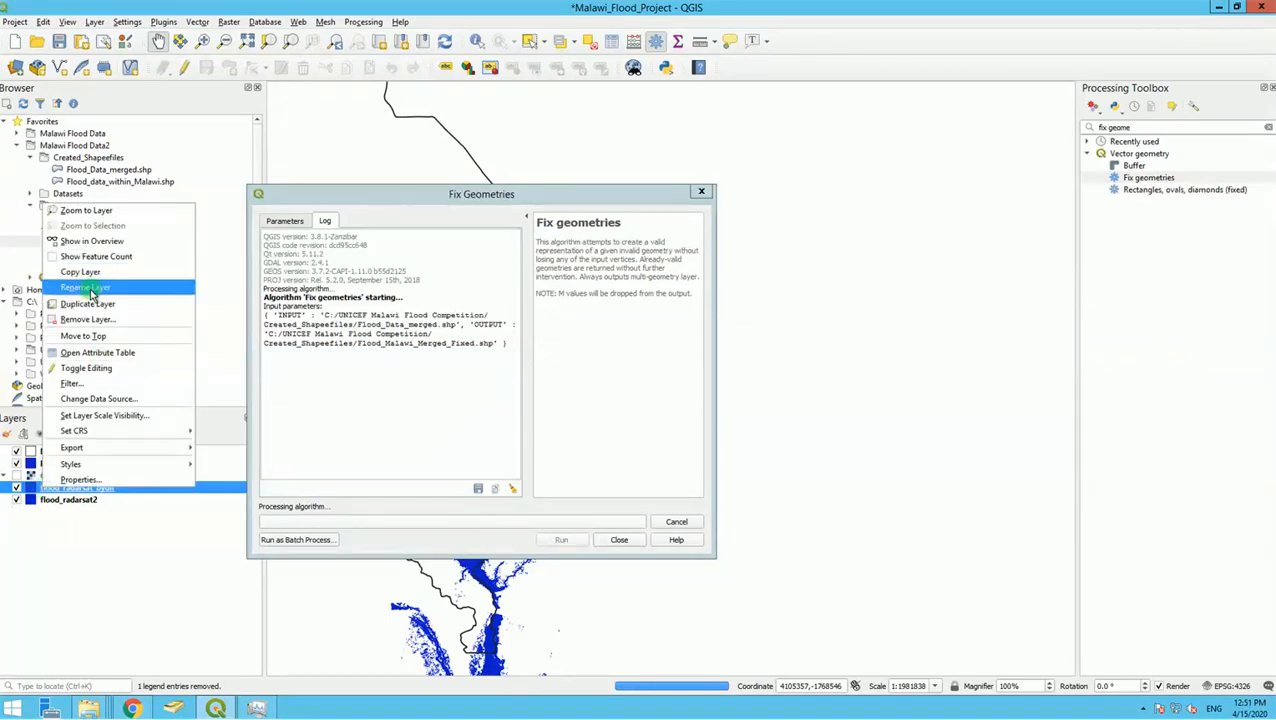
left_click(90, 319)
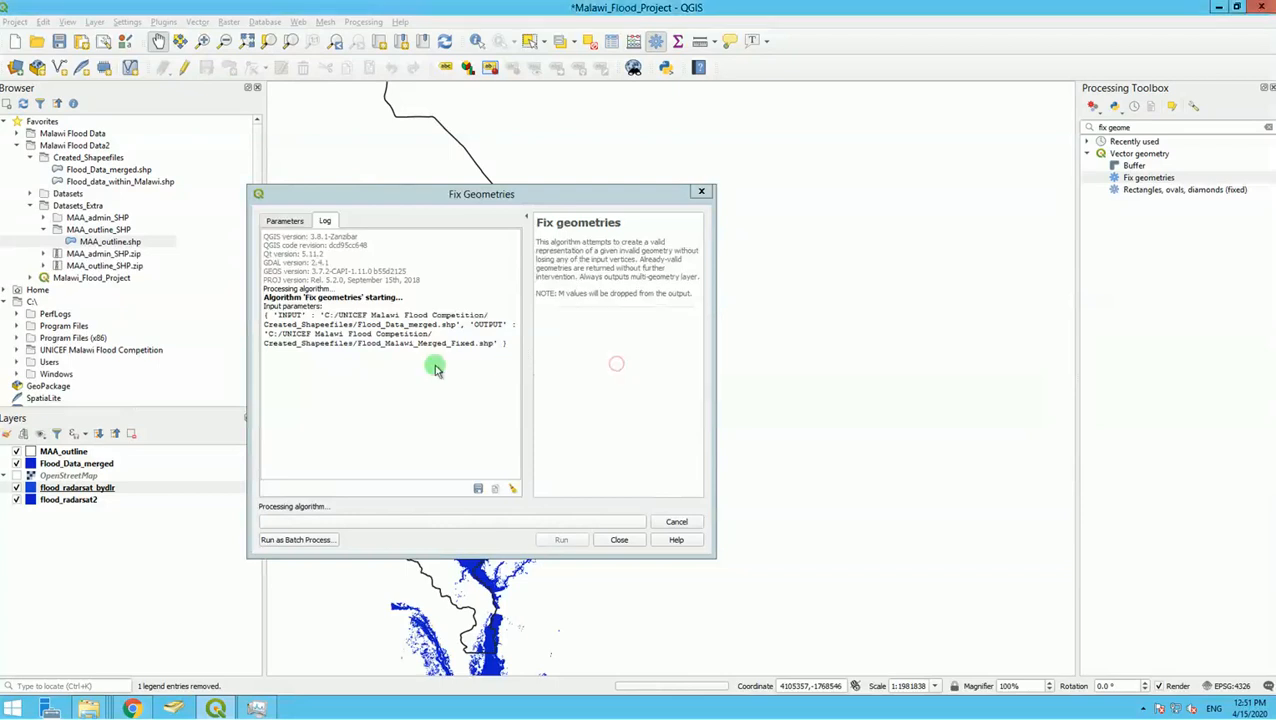
left_click(614, 366)
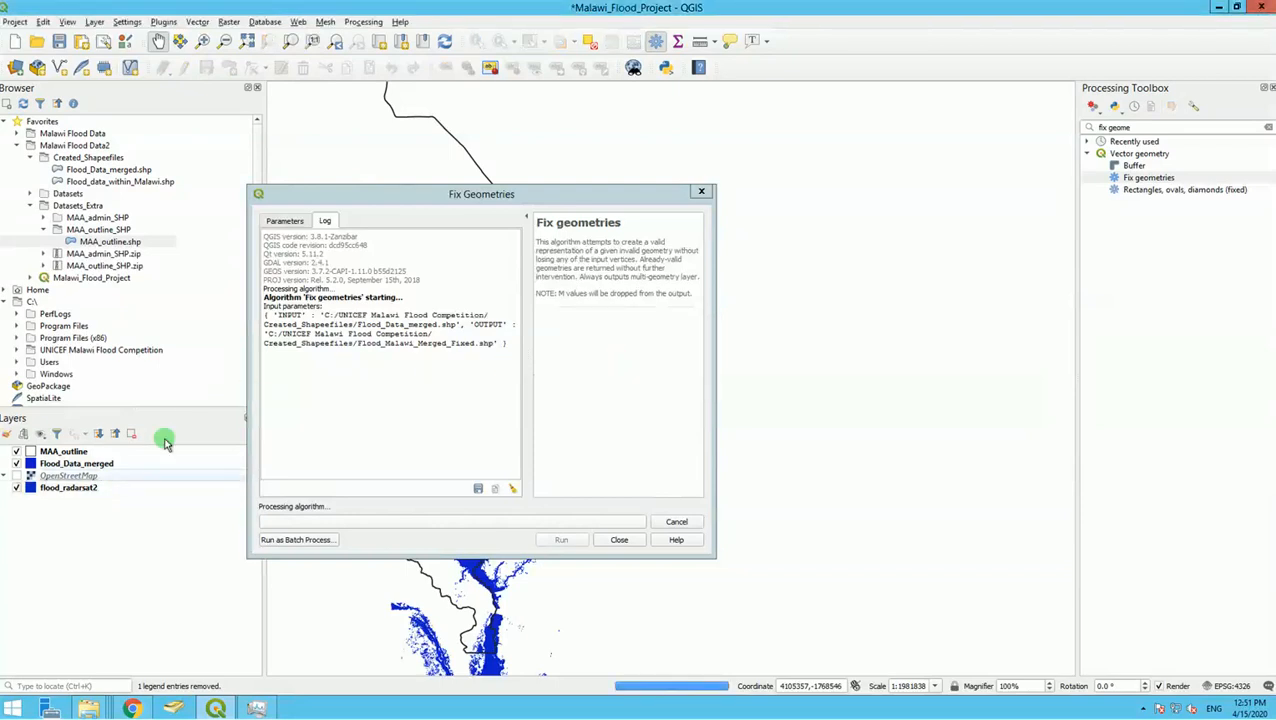
right_click(46, 489)
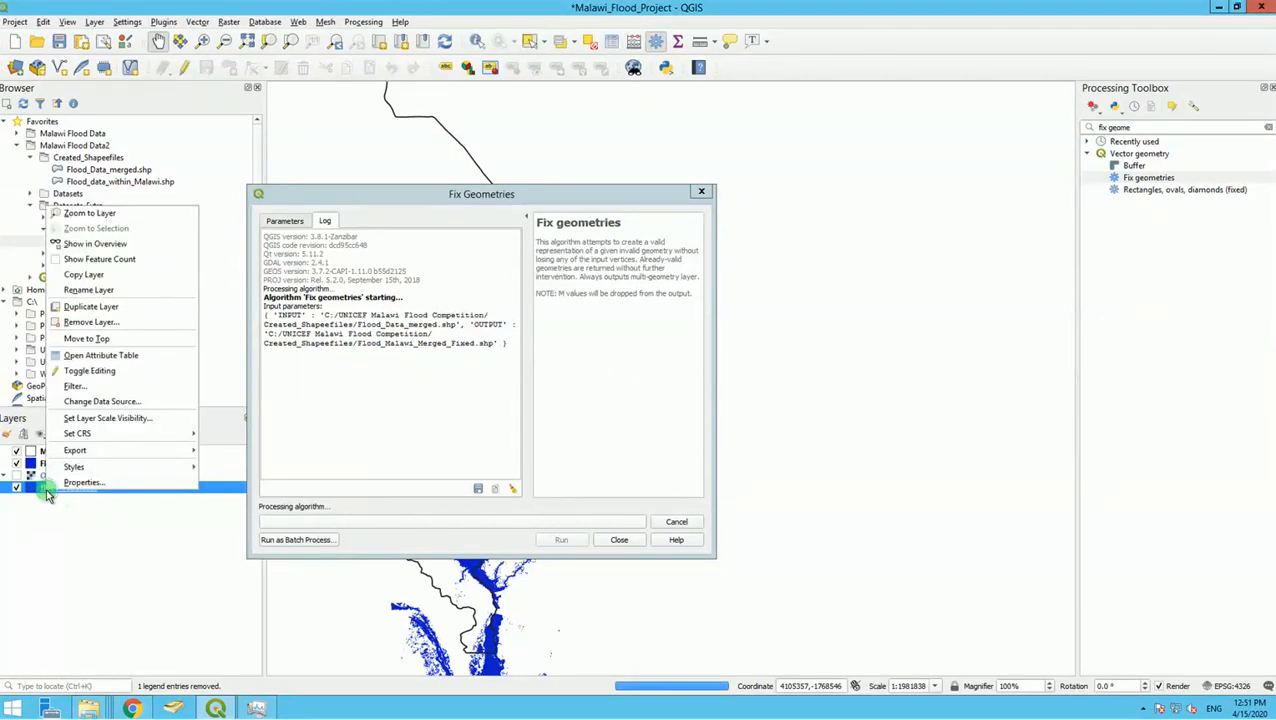
left_click(96, 325)
left_click(618, 370)
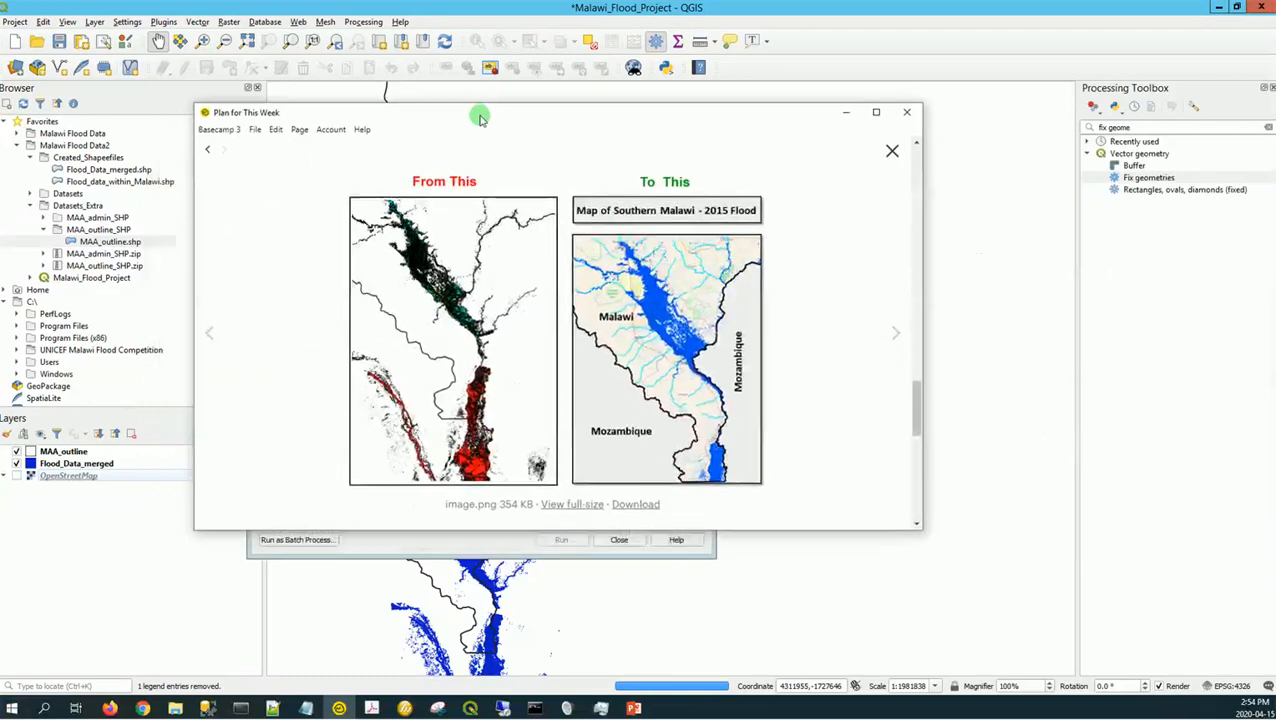
Step: Compare the "From This" and "To This" flood maps in the Basecamp 3 plan with the merged flood layer on the QGIS map
left_click_drag(478, 115, 783, 100)
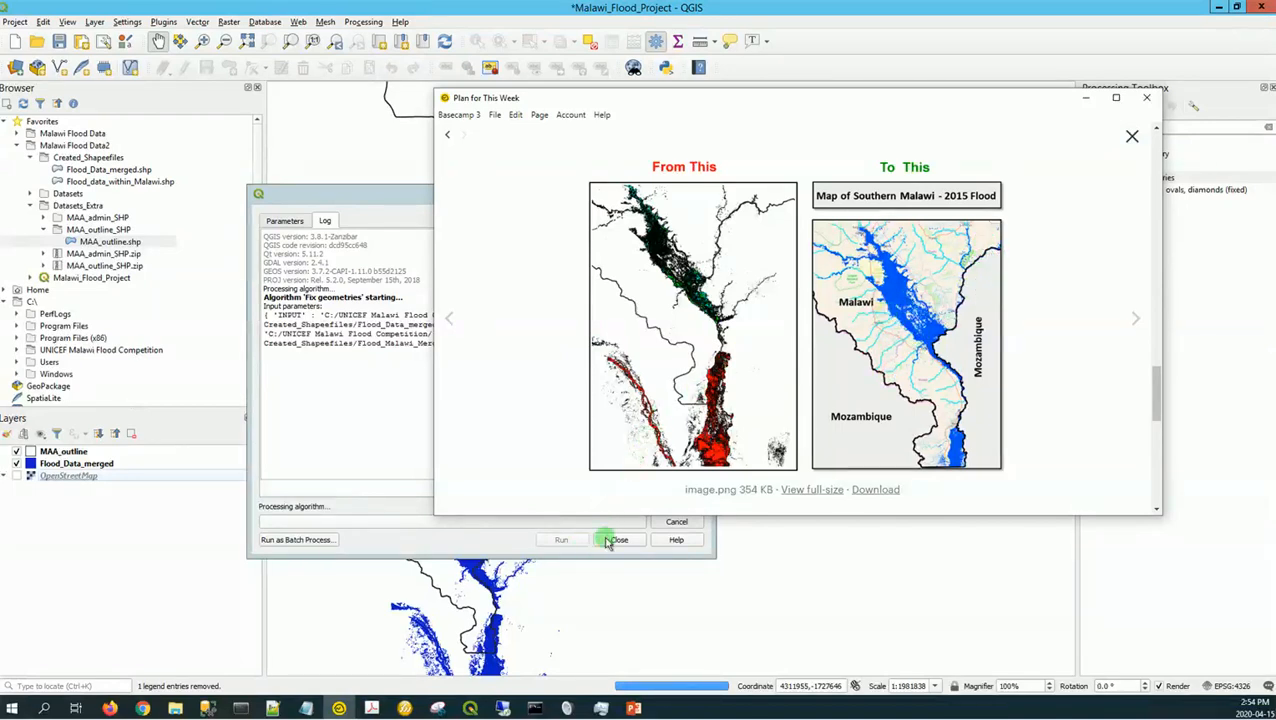
left_click_drag(797, 105, 1034, 111)
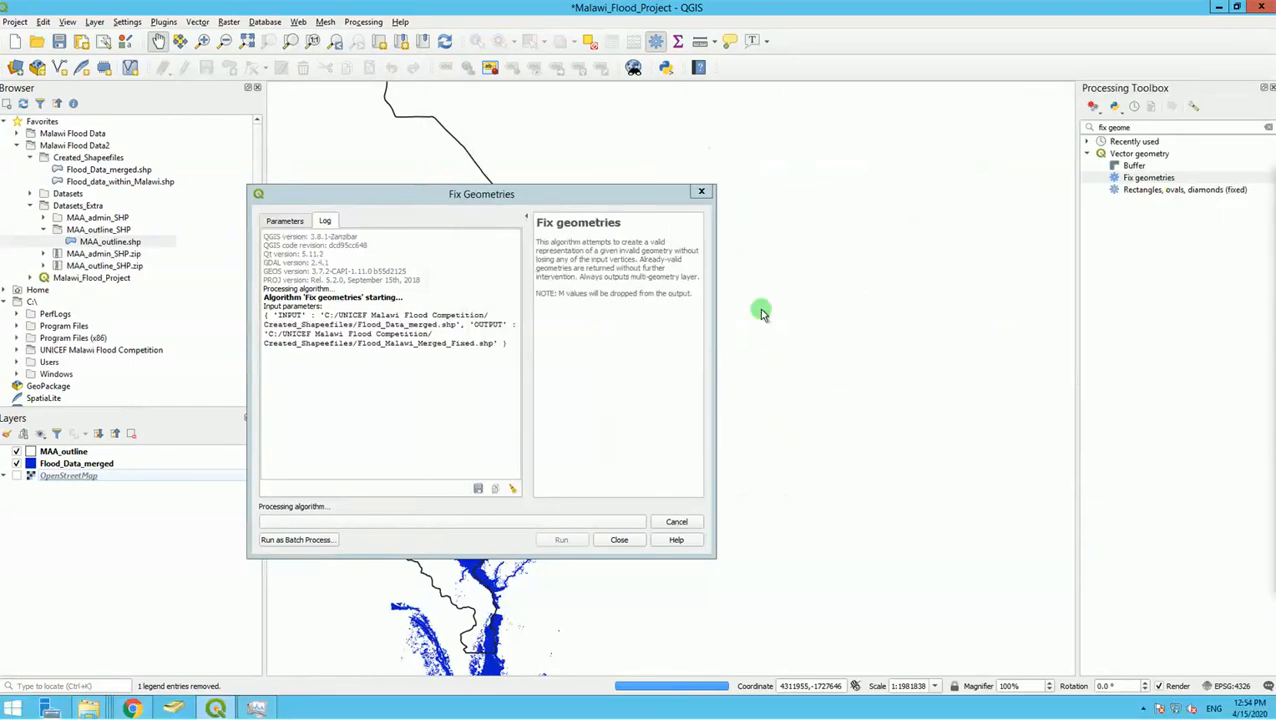
left_click(769, 333)
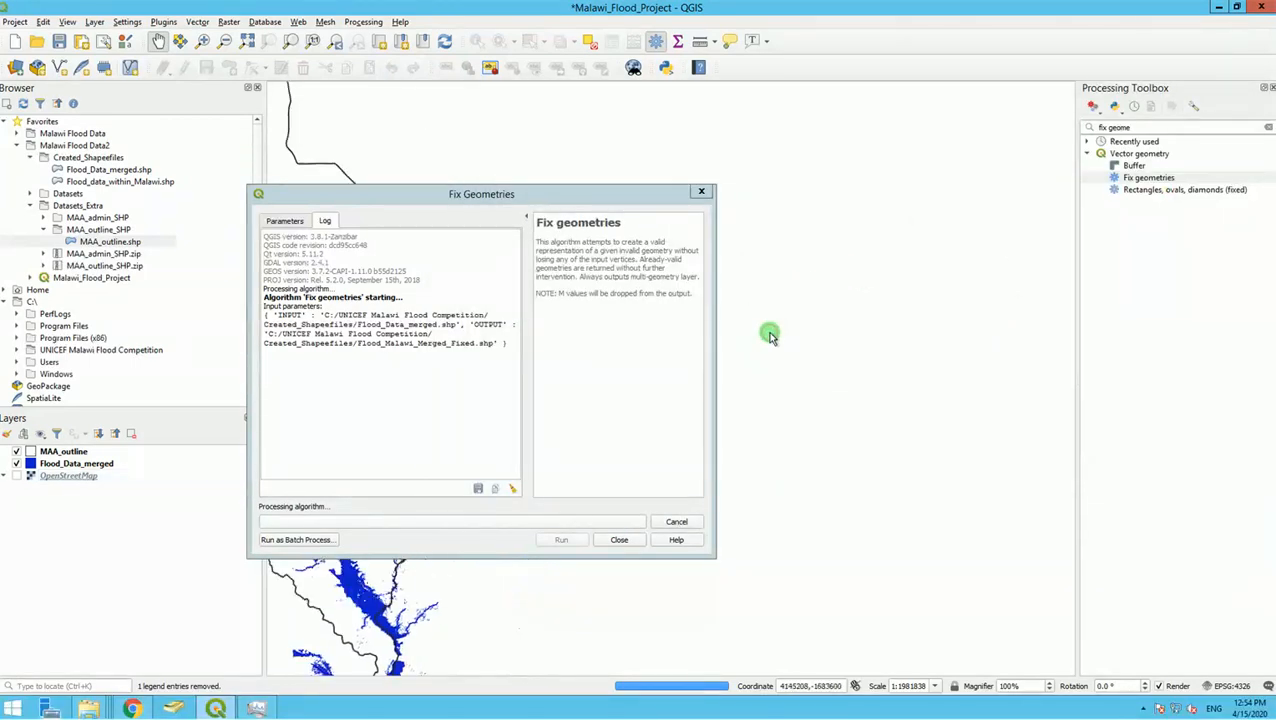
left_click_drag(829, 393, 955, 248)
left_click_drag(822, 296, 1037, 305)
left_click_drag(893, 336, 995, 282)
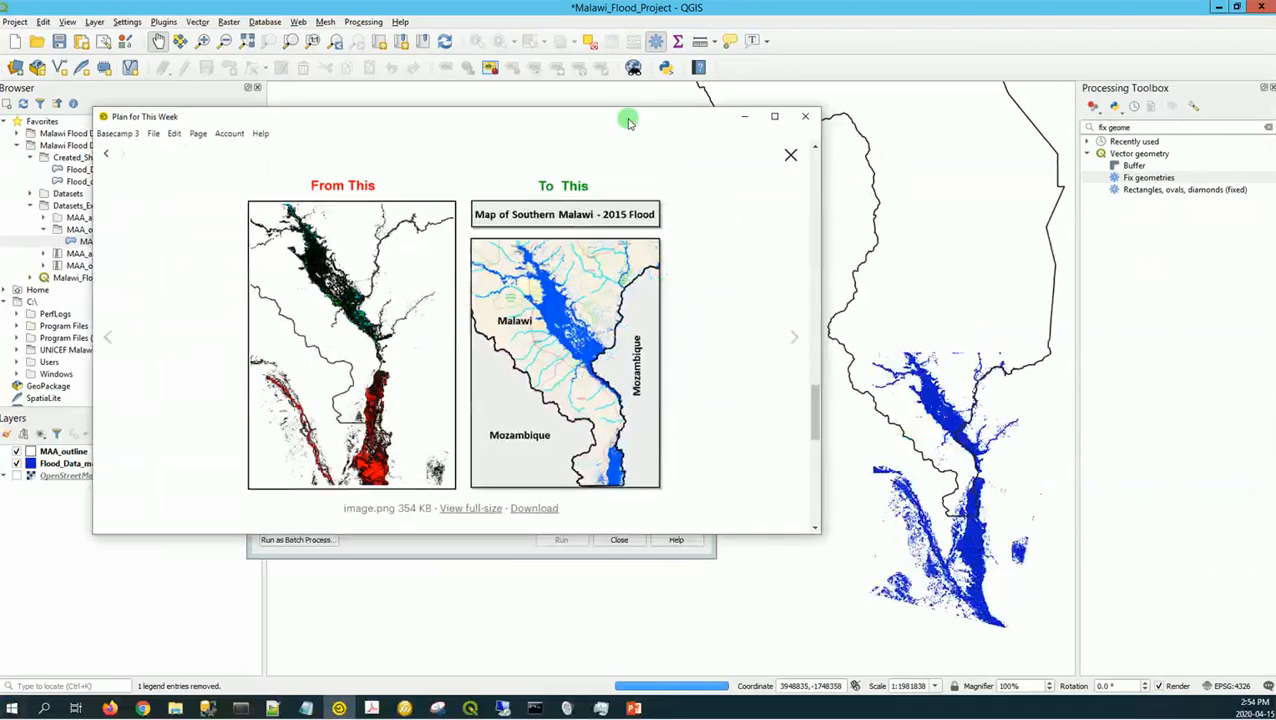
left_click_drag(628, 121, 632, 155)
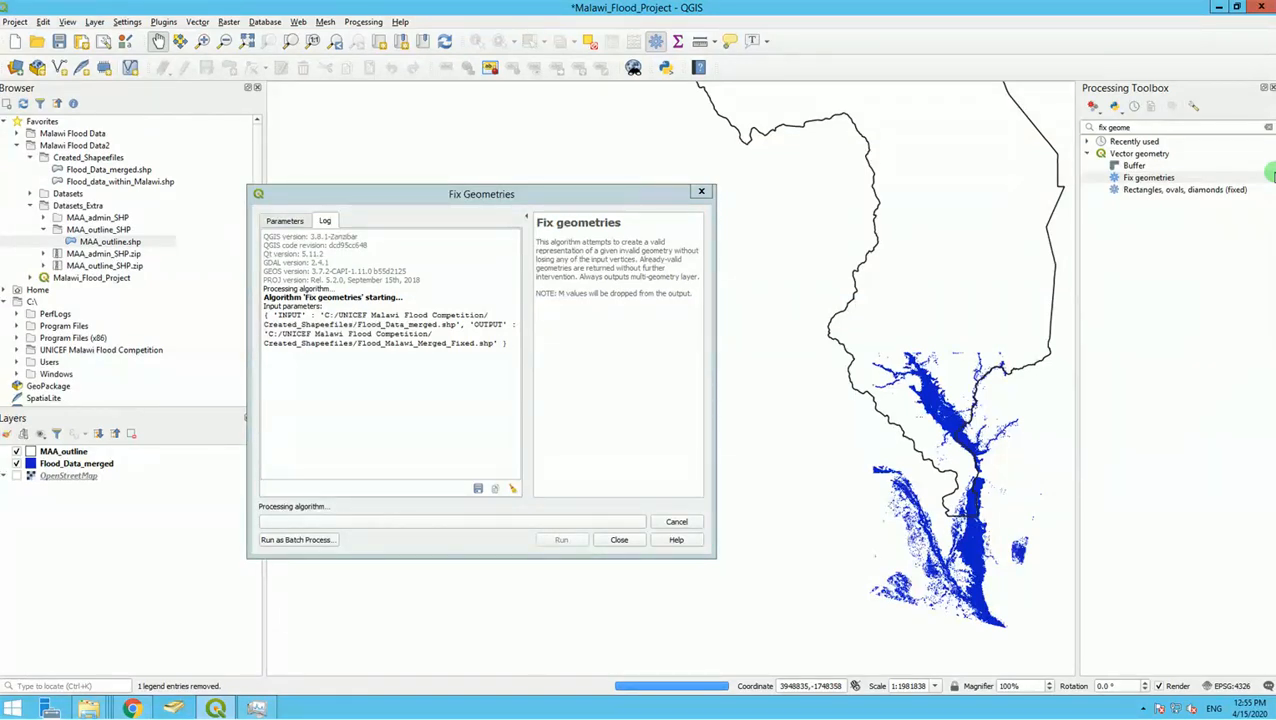
Step: Save the Malawi_Flood_Project project
left_click(844, 210)
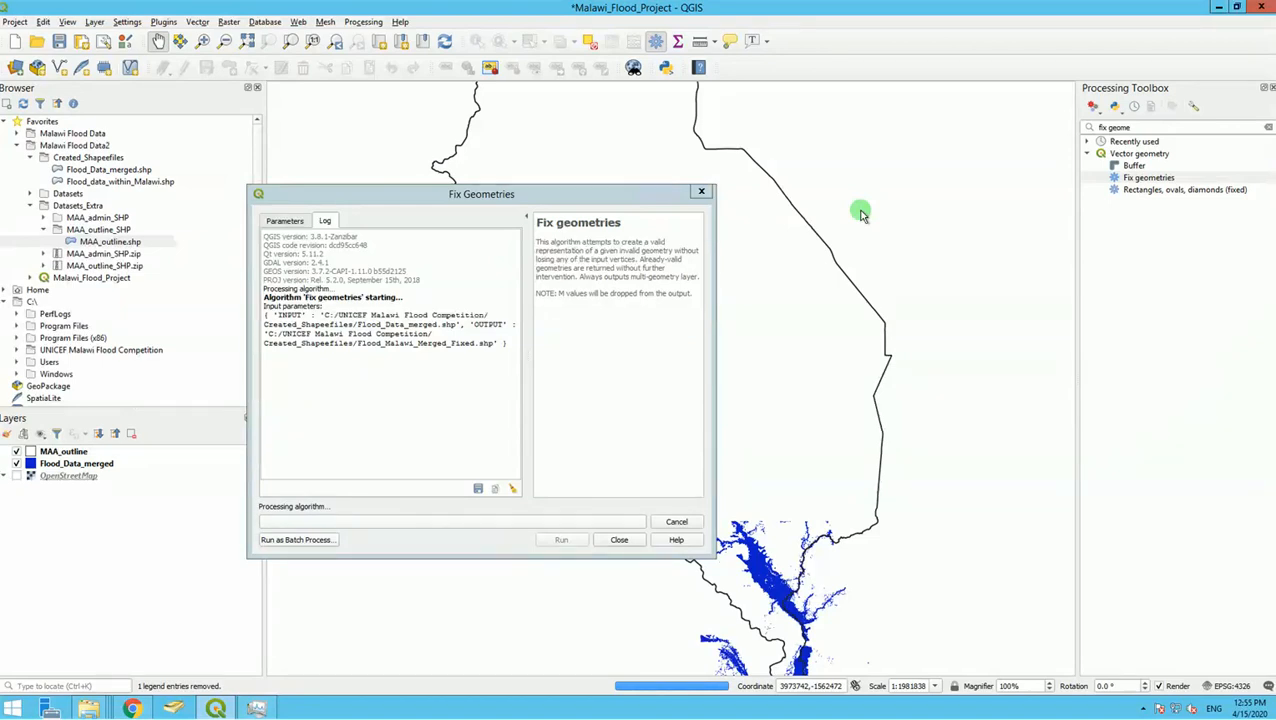
left_click(862, 212)
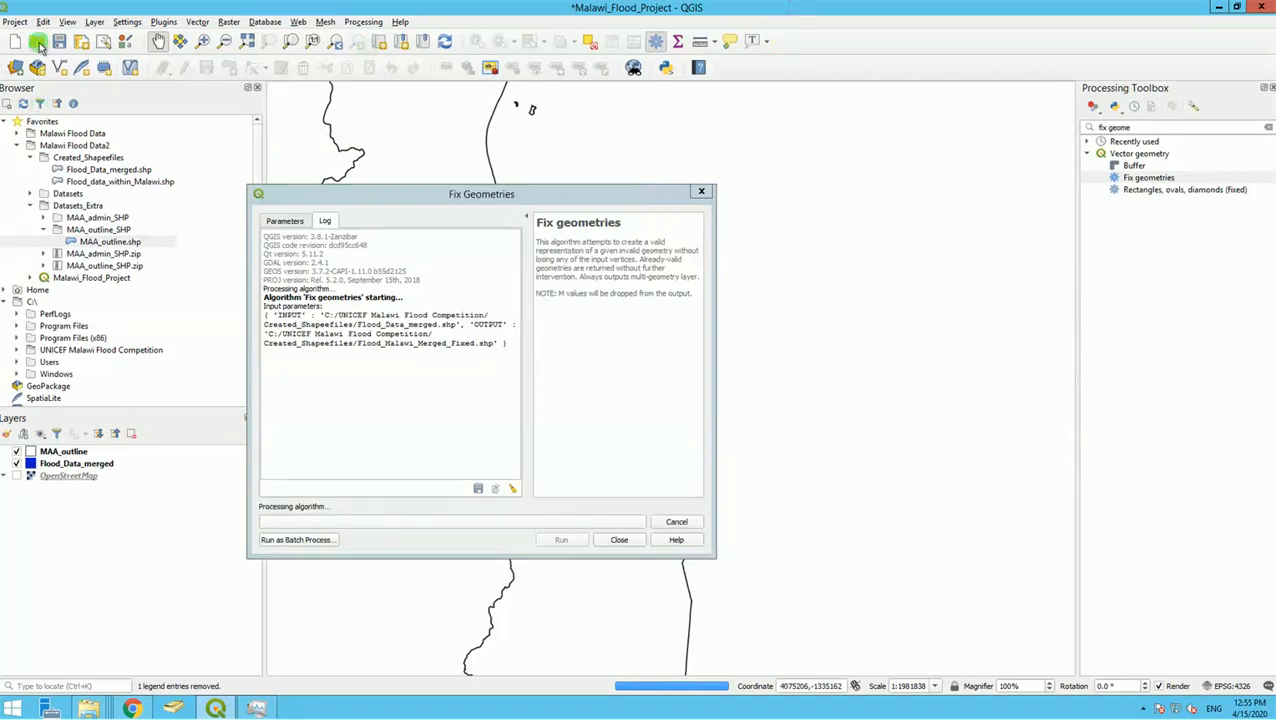
left_click(59, 42)
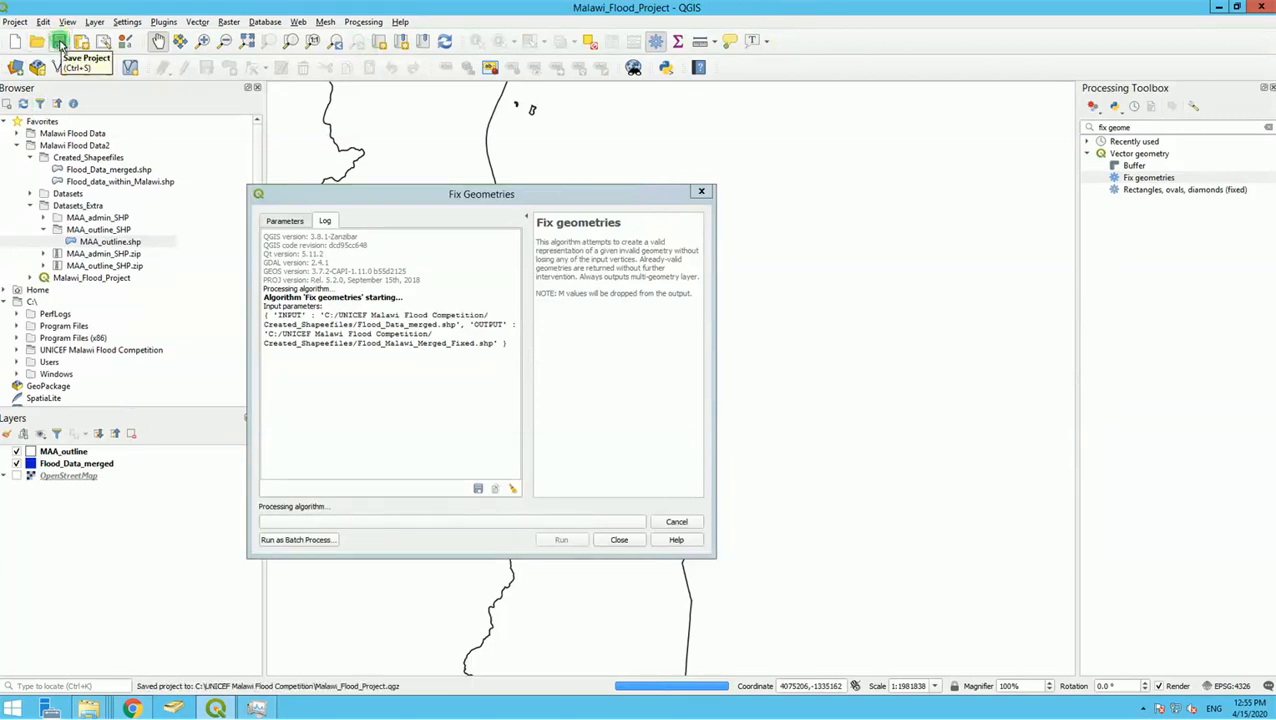